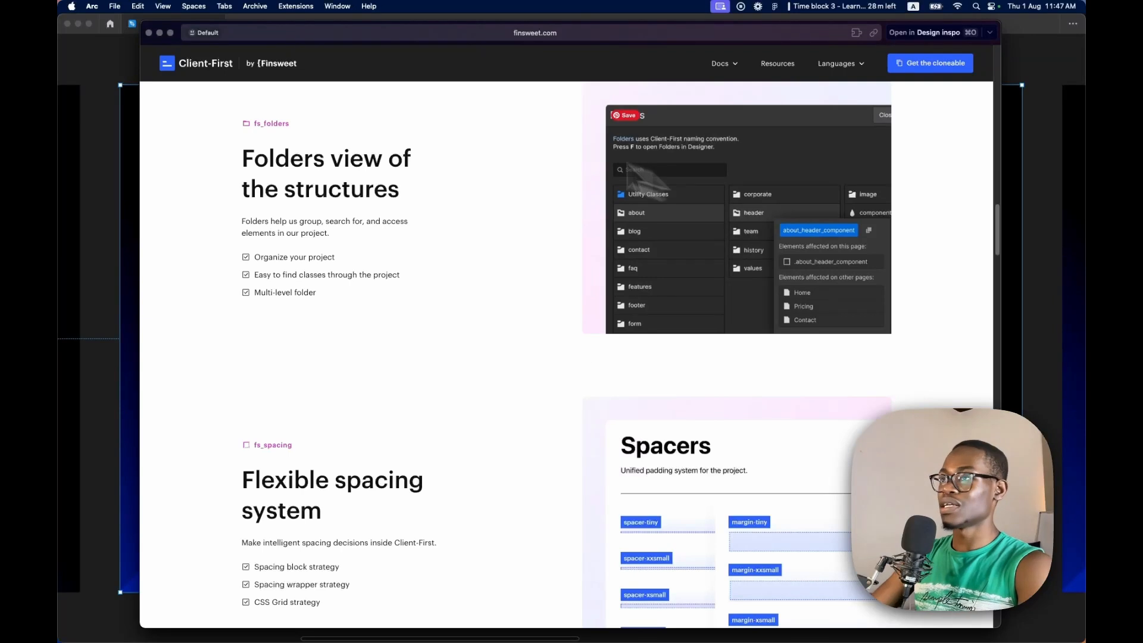
# Put the Client-First browser window away and bring back Figma's hidden interface panels.
pyautogui.click(159, 33)
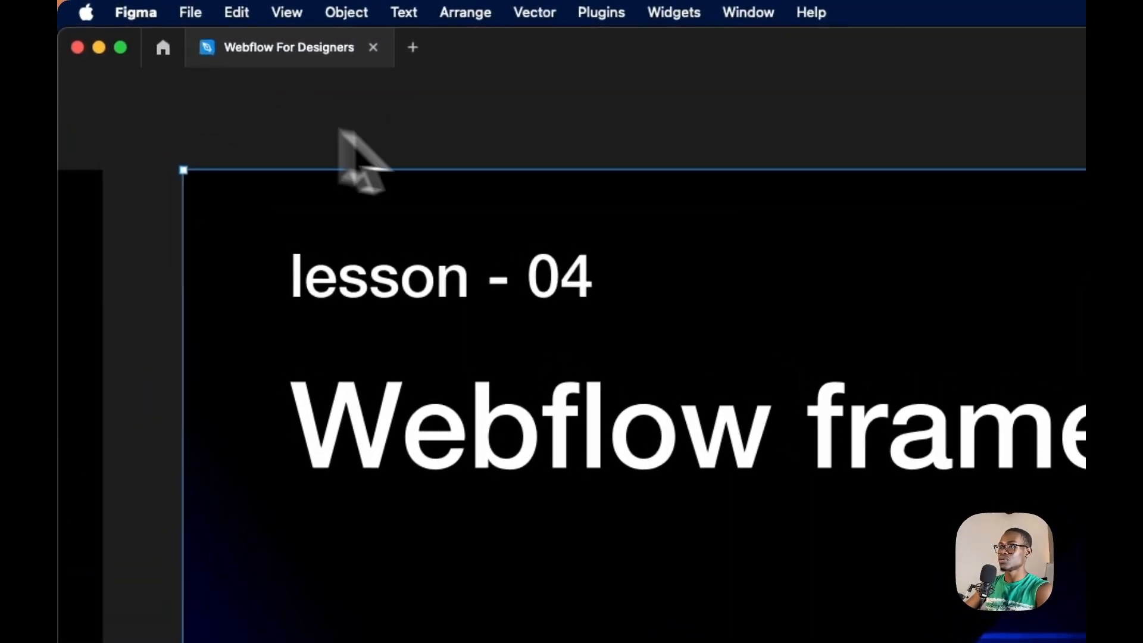
pyautogui.click(586, 152)
pyautogui.press('super+backslash')
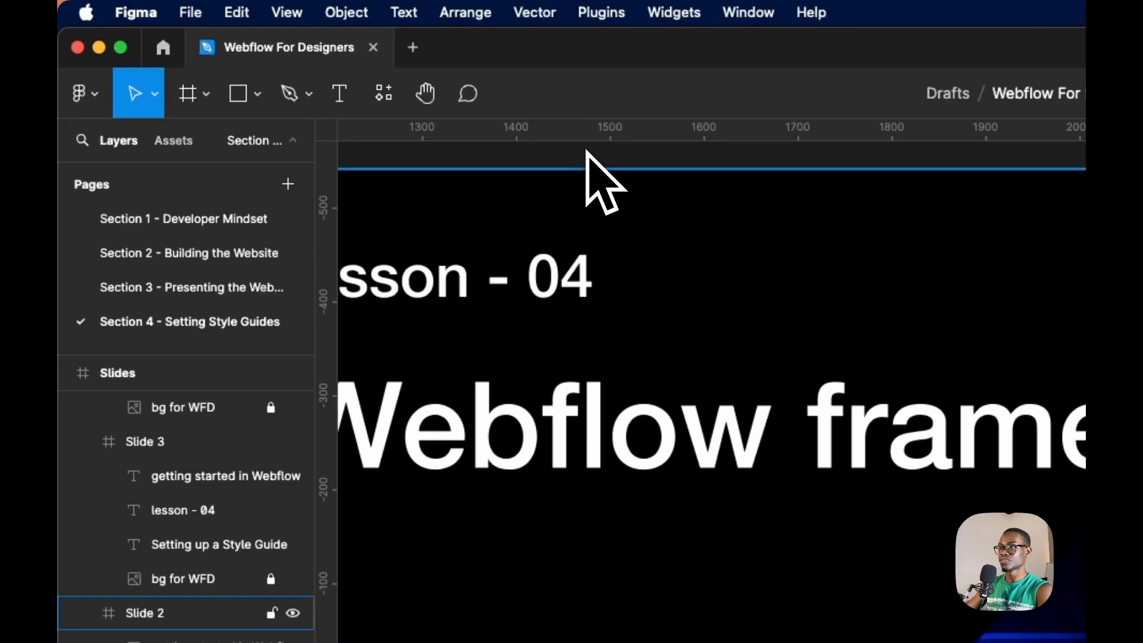
# Switch the Figma file to the page "Section 2 - Building the Website".
pyautogui.click(198, 288)
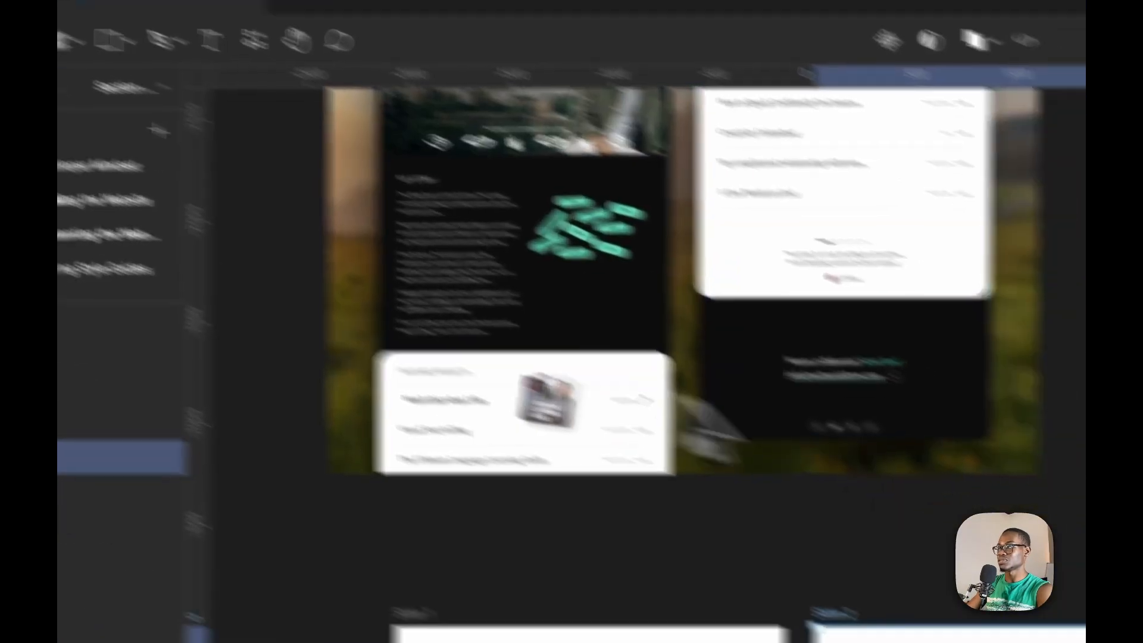
pyautogui.scroll(-5, 842, 511)
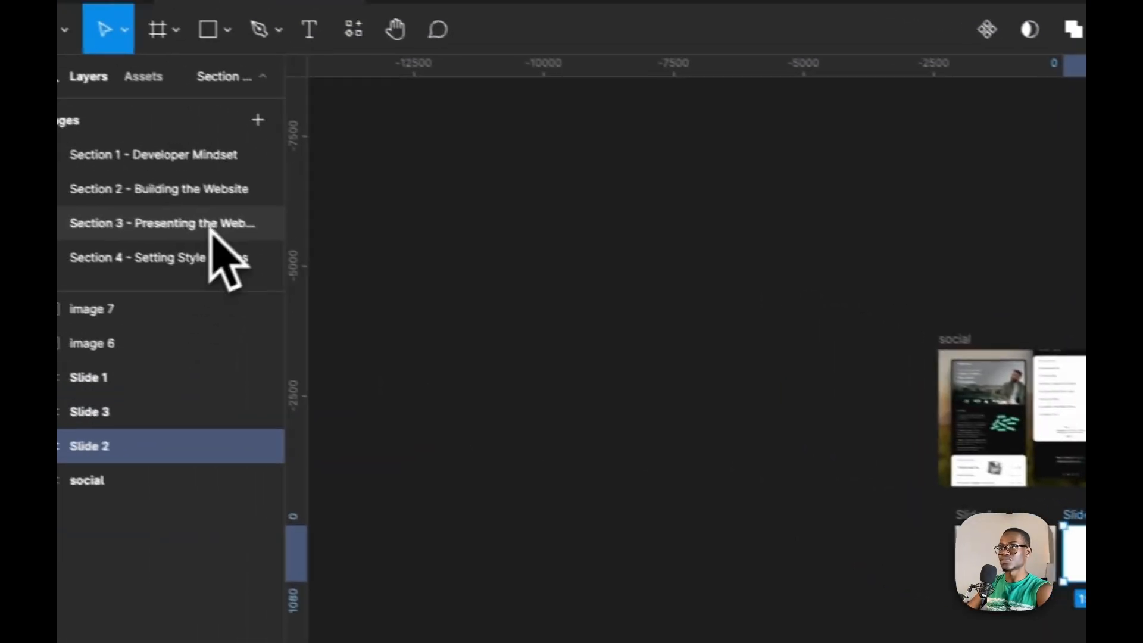
pyautogui.click(198, 192)
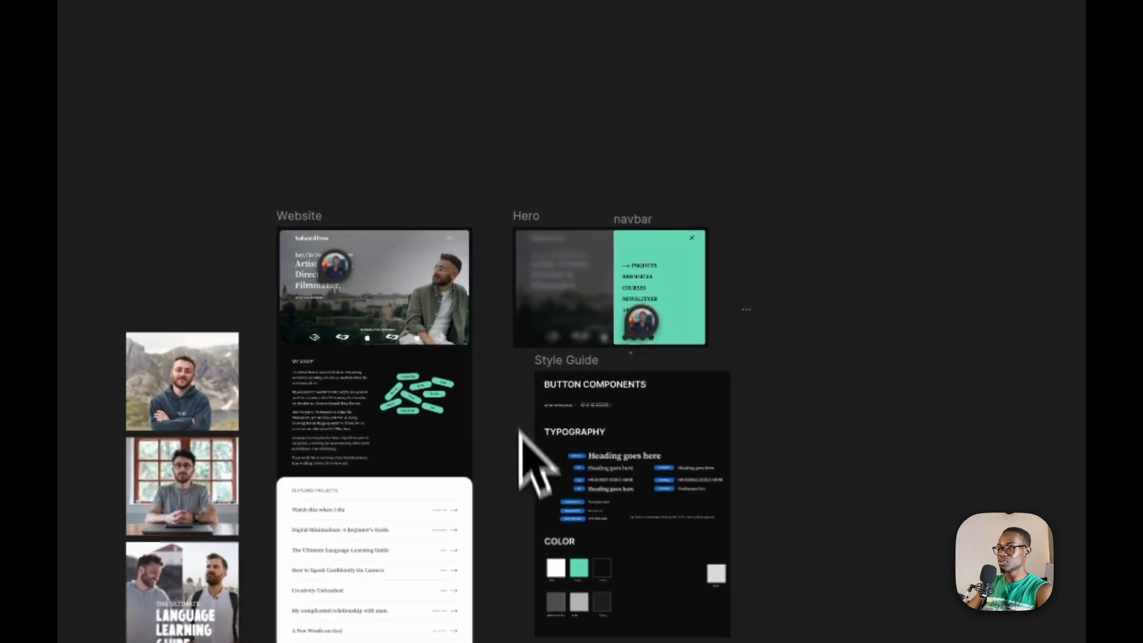
# Examine the Style Guide frame's button components, typography levels and color swatches.
pyautogui.scroll(5, 522, 438)
pyautogui.scroll(10, 359, 310)
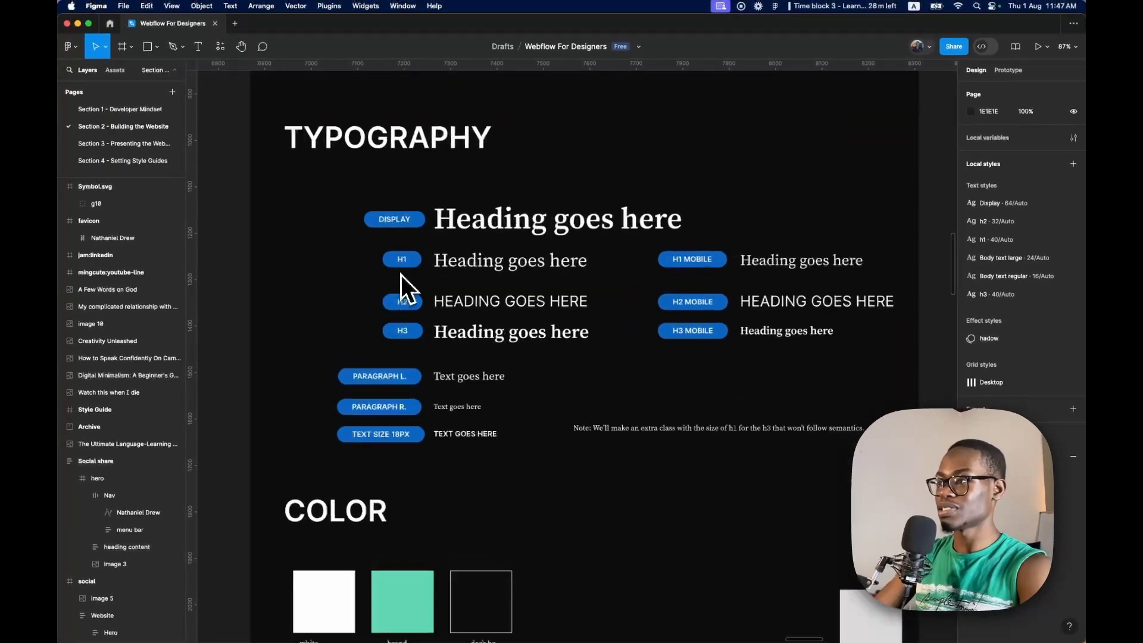
pyautogui.scroll(-5, 450, 316)
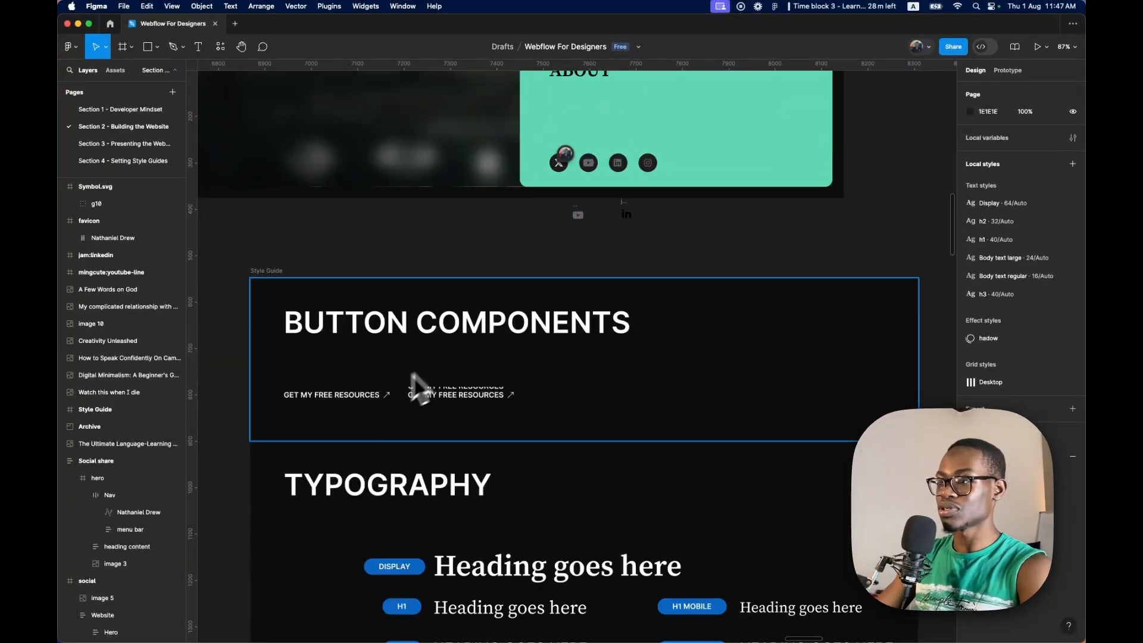
pyautogui.scroll(5, 421, 383)
pyautogui.scroll(-3, 340, 401)
pyautogui.scroll(3, 339, 395)
pyautogui.scroll(-5, 337, 351)
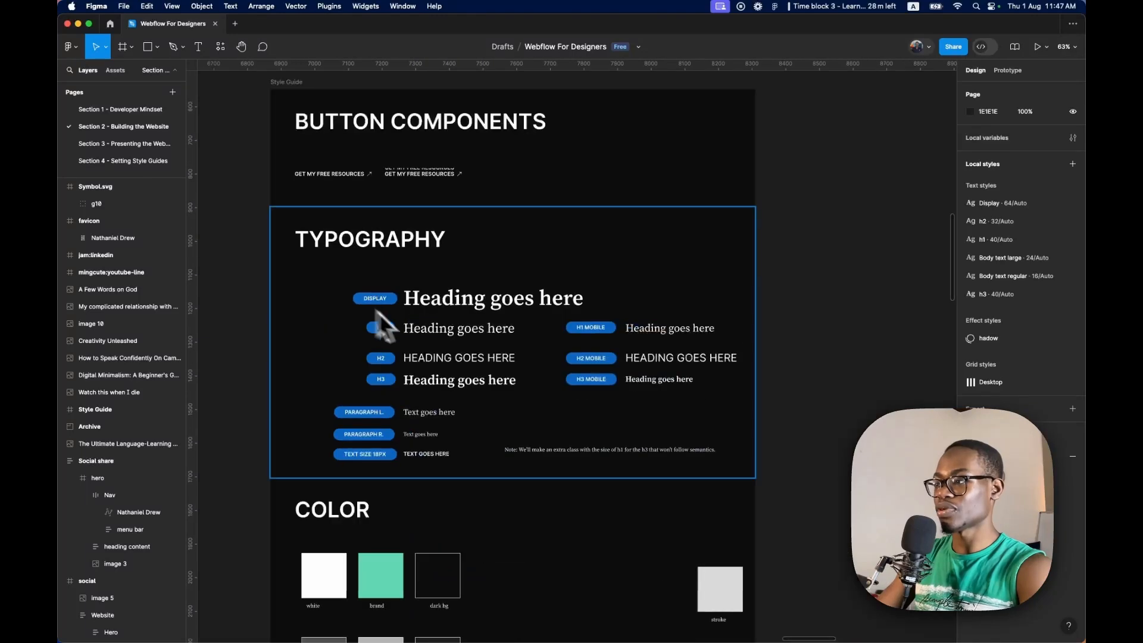
pyautogui.scroll(-3, 379, 312)
pyautogui.scroll(3, 376, 358)
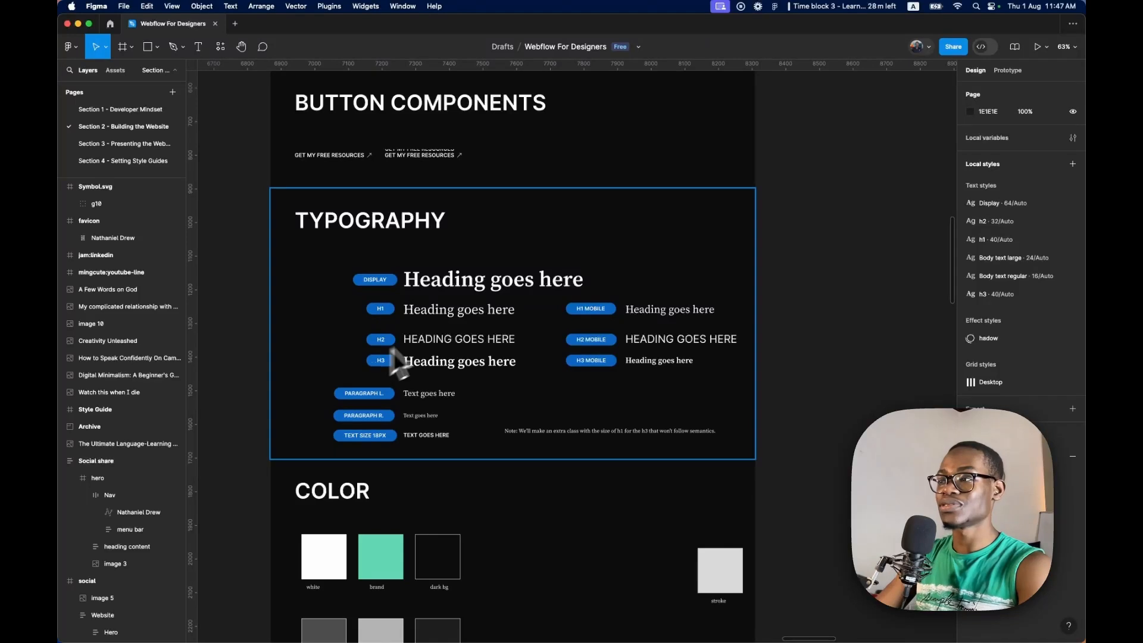
# Examine the Website design from the hero through My Story and Featured Projects to the footer, including the testimonial texts beside it.
pyautogui.scroll(-5, 556, 278)
pyautogui.scroll(5, 301, 256)
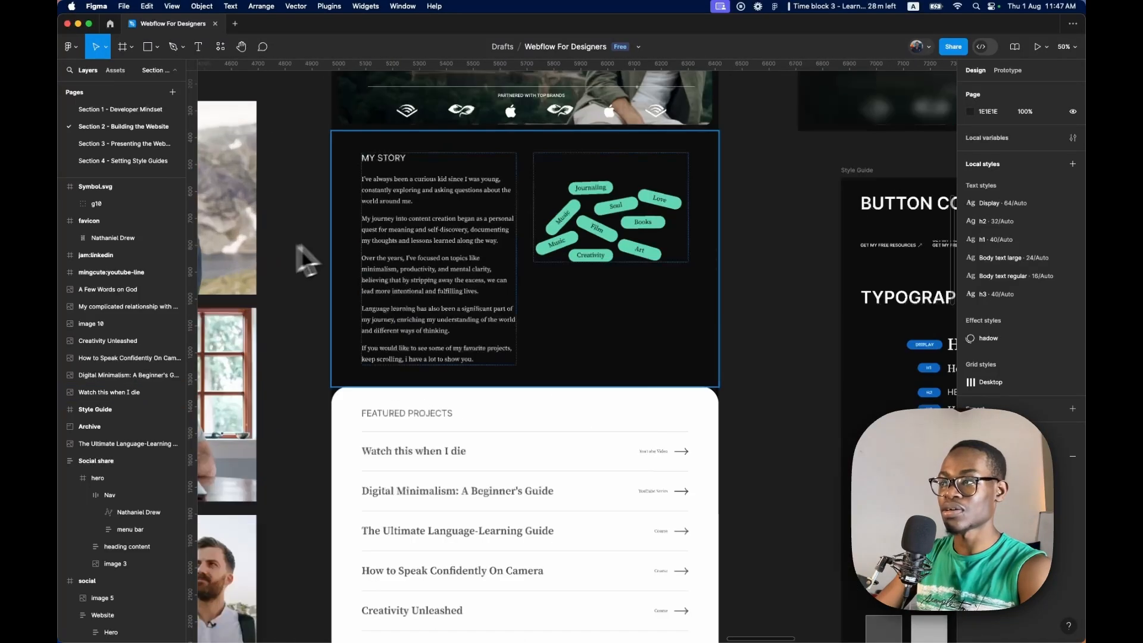
pyautogui.scroll(5, 405, 259)
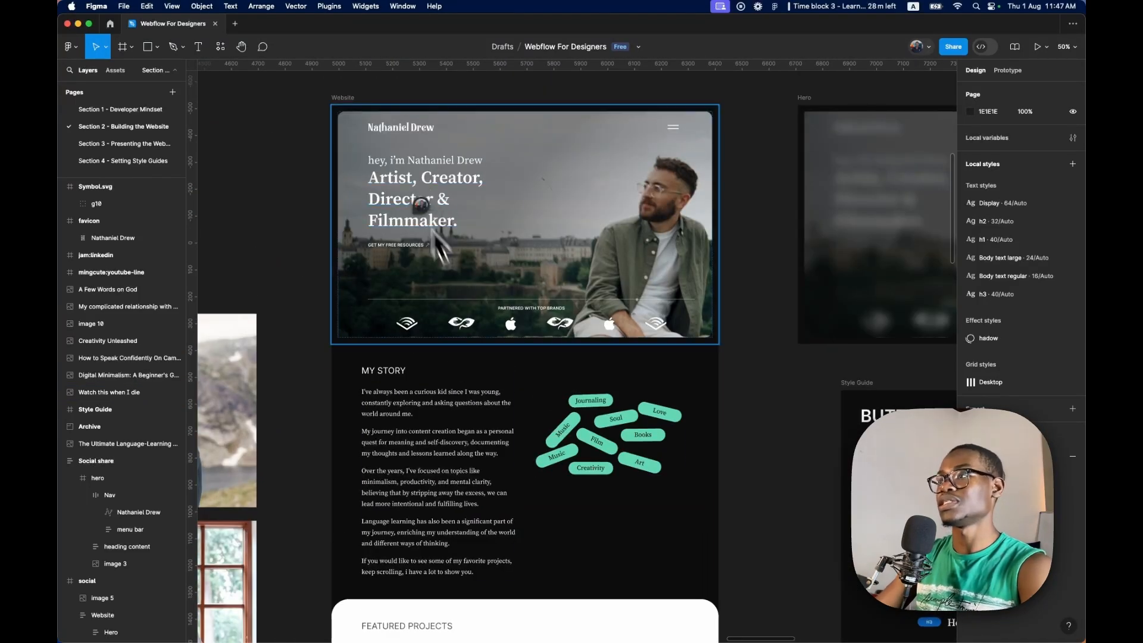
pyautogui.scroll(-2, 444, 346)
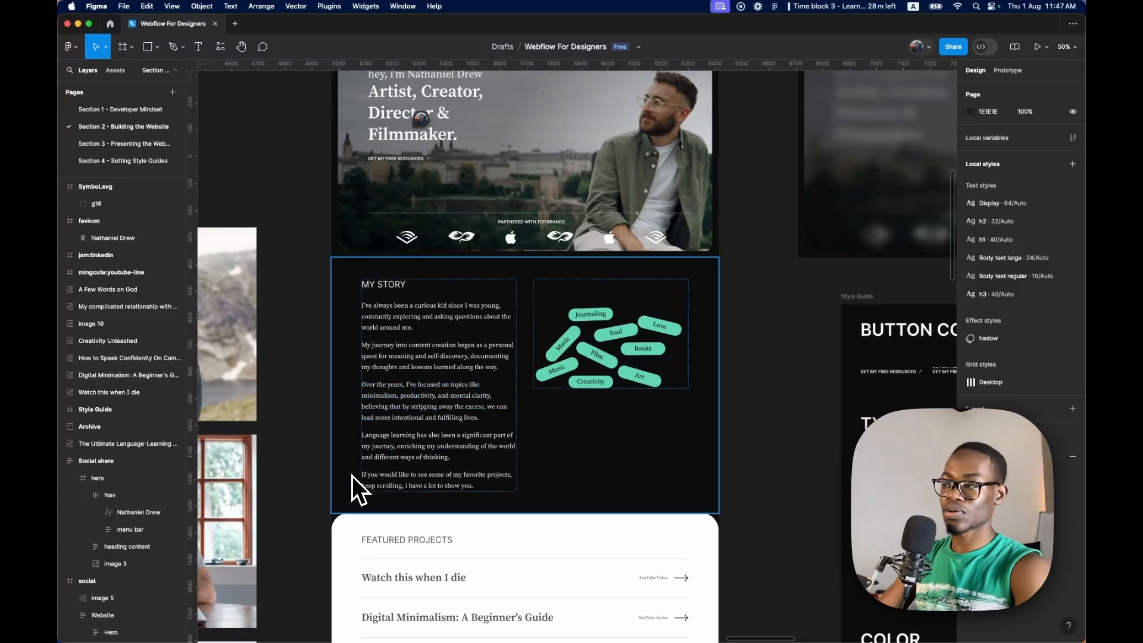
pyautogui.scroll(-9, 351, 476)
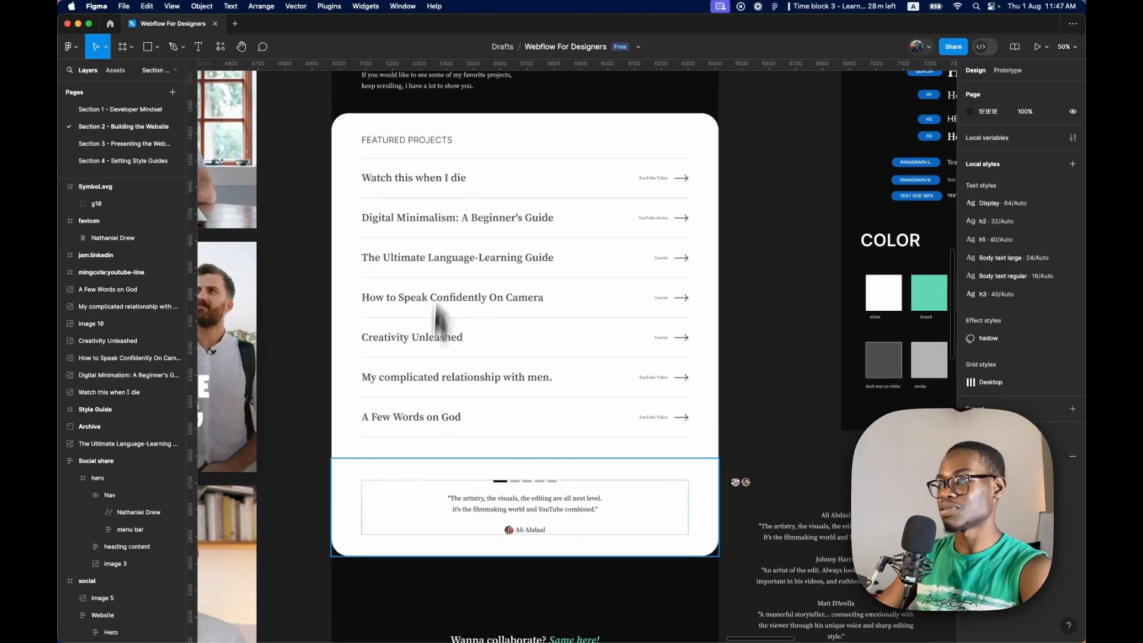
pyautogui.scroll(-5, 506, 417)
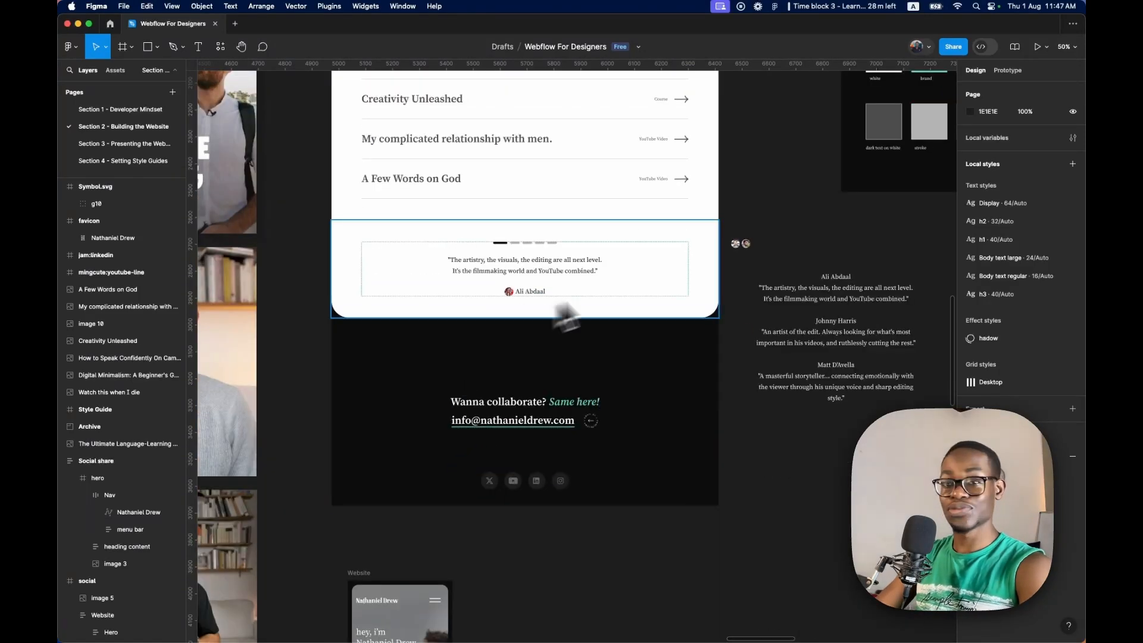
pyautogui.scroll(-5, 567, 306)
pyautogui.scroll(10, 613, 287)
pyautogui.scroll(-5, 590, 276)
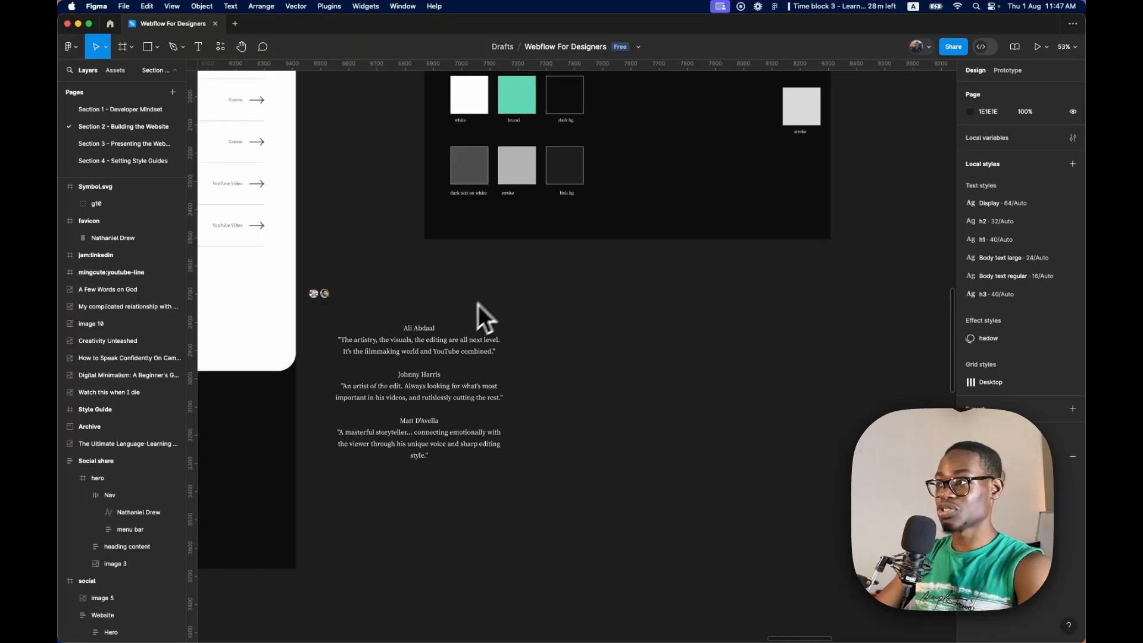
pyautogui.scroll(8, 499, 286)
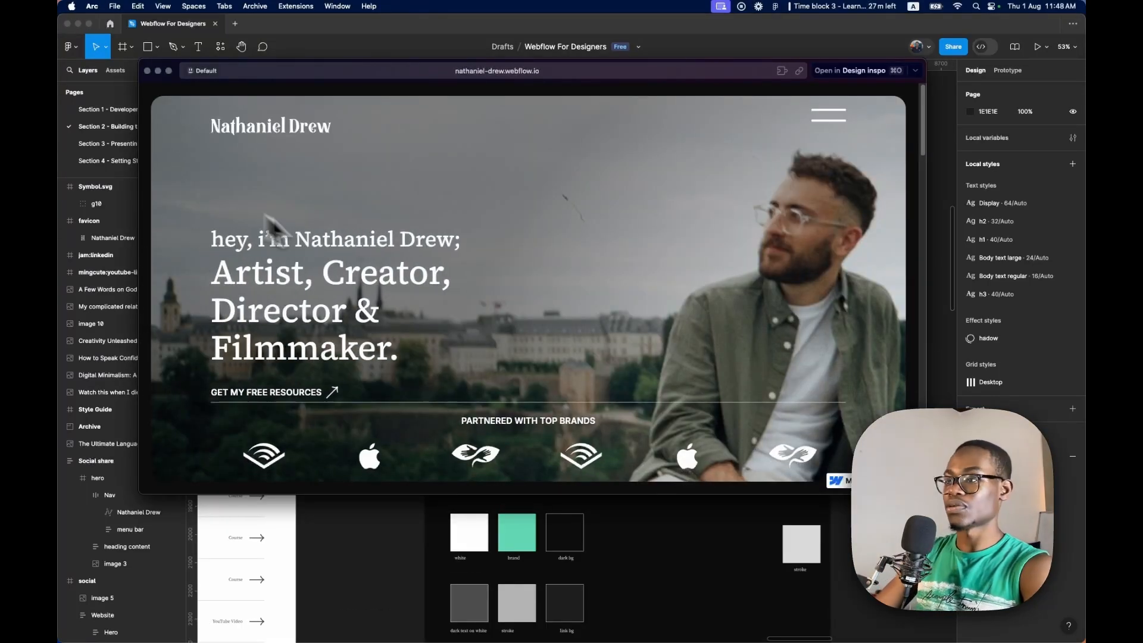
# Make the browser window showing the live Webflow portfolio site taller, down to the screen's edge.
pyautogui.scroll(-3, 529, 364)
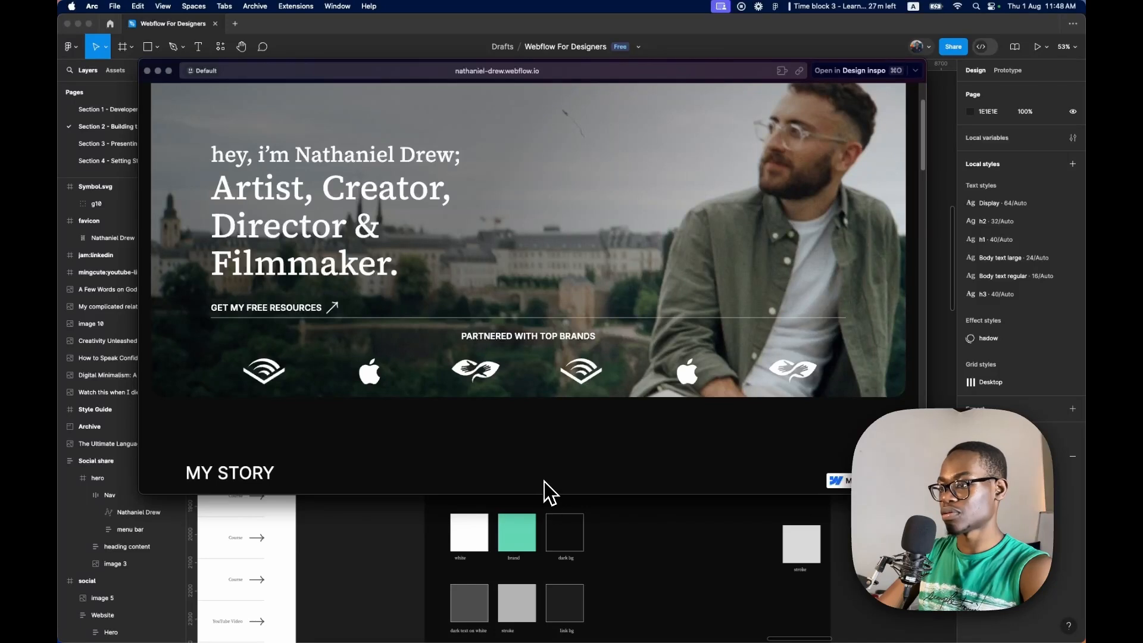
pyautogui.moveTo(541, 499); pyautogui.dragTo(539, 642)
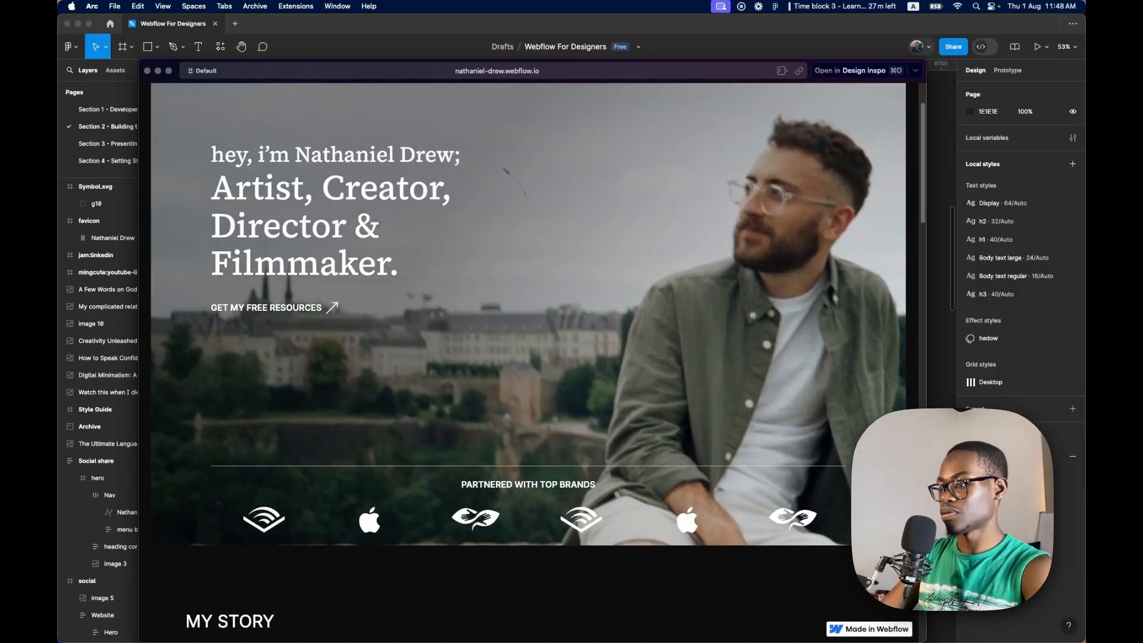
# Examine the live portfolio site from hero to footer, advancing the testimonial slider by one slide.
pyautogui.scroll(3, 512, 345)
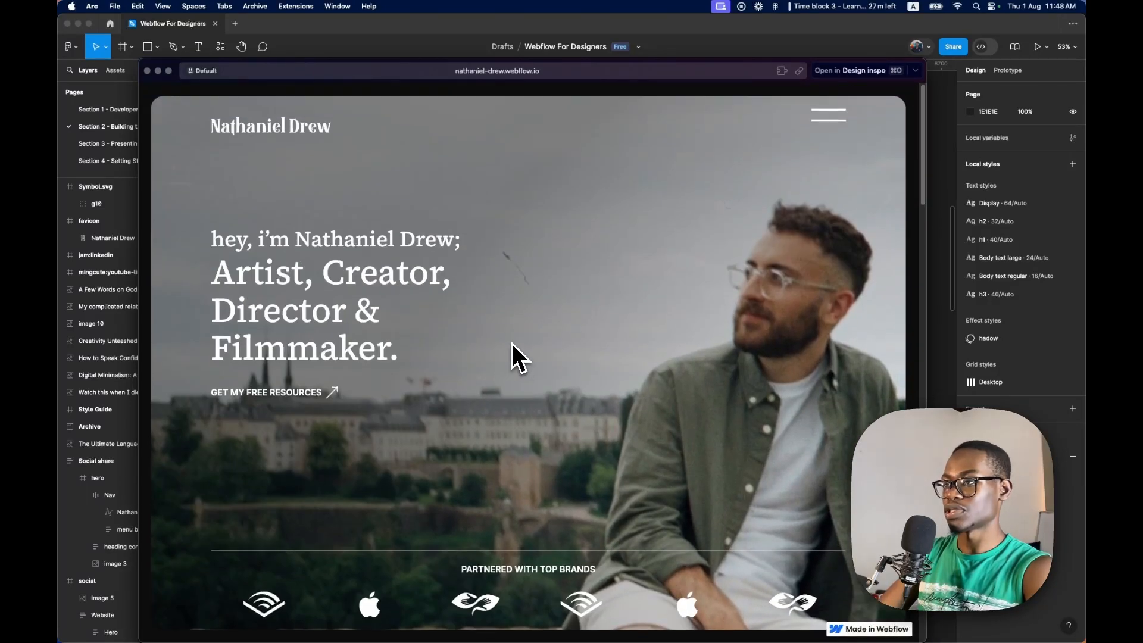
pyautogui.scroll(-15, 512, 344)
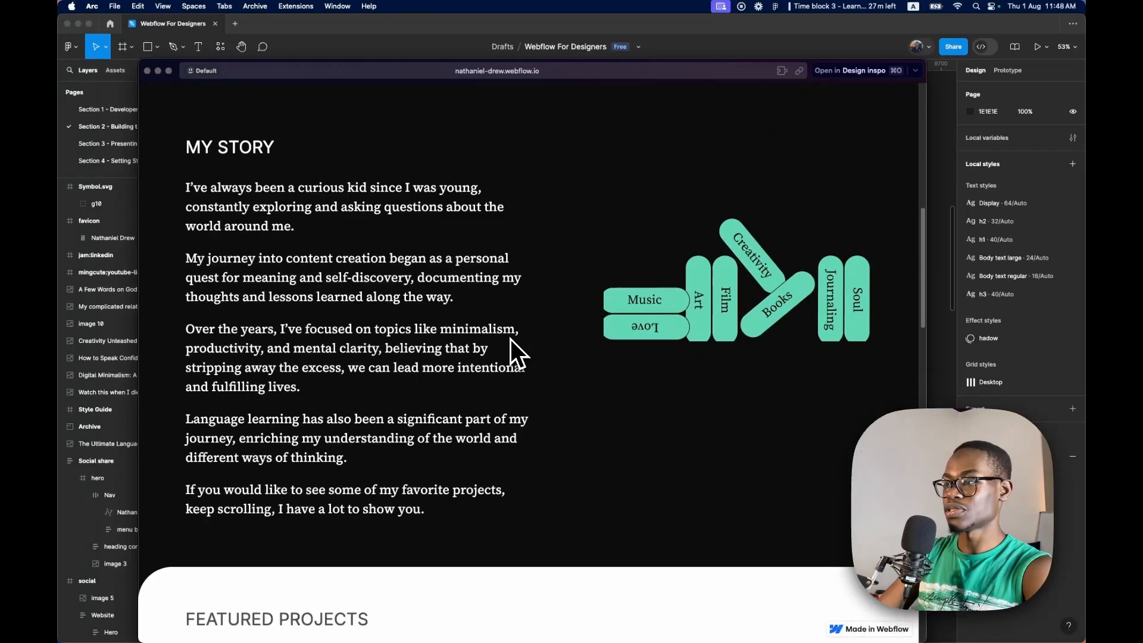
pyautogui.moveTo(409, 296); pyautogui.dragTo(362, 327)
pyautogui.scroll(-7, 334, 374)
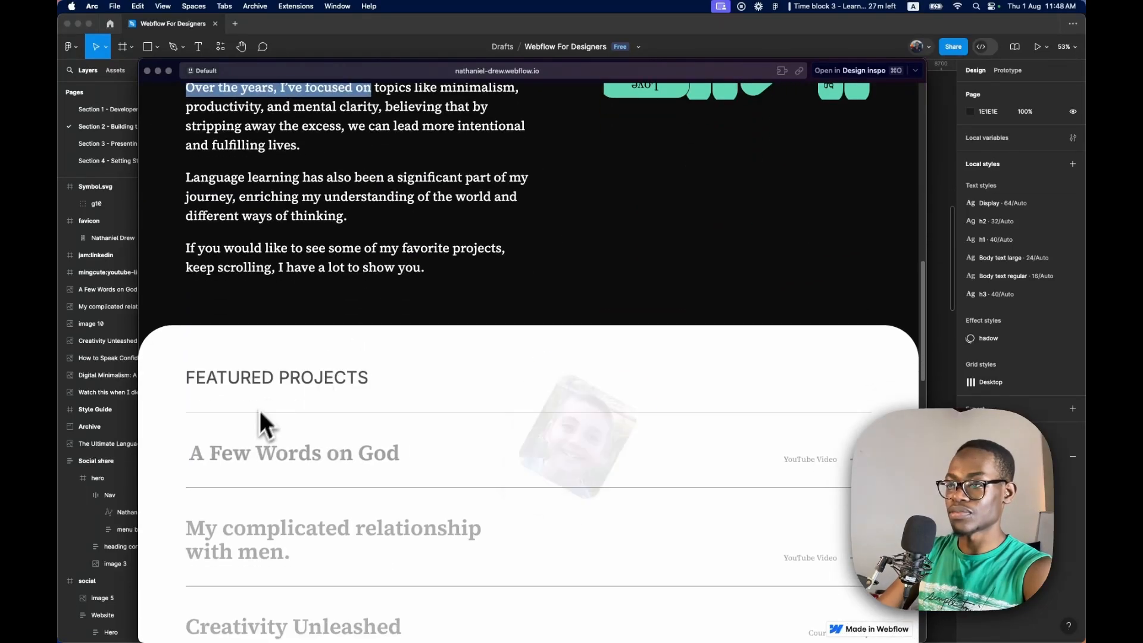
pyautogui.scroll(-13, 293, 494)
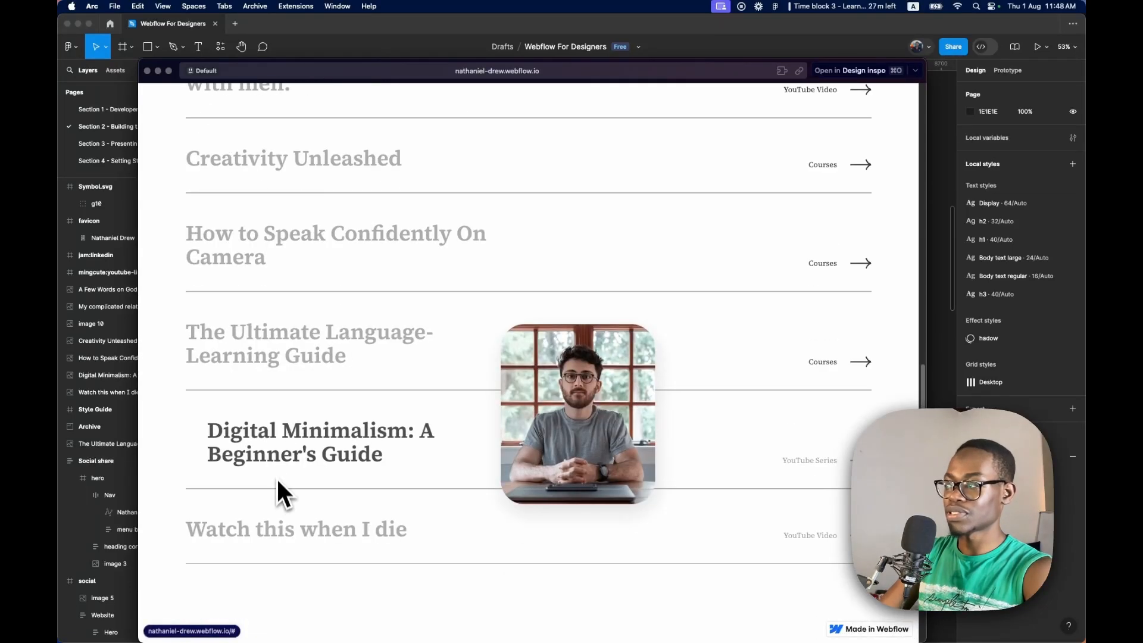
pyautogui.scroll(-6, 276, 471)
pyautogui.scroll(-7, 365, 490)
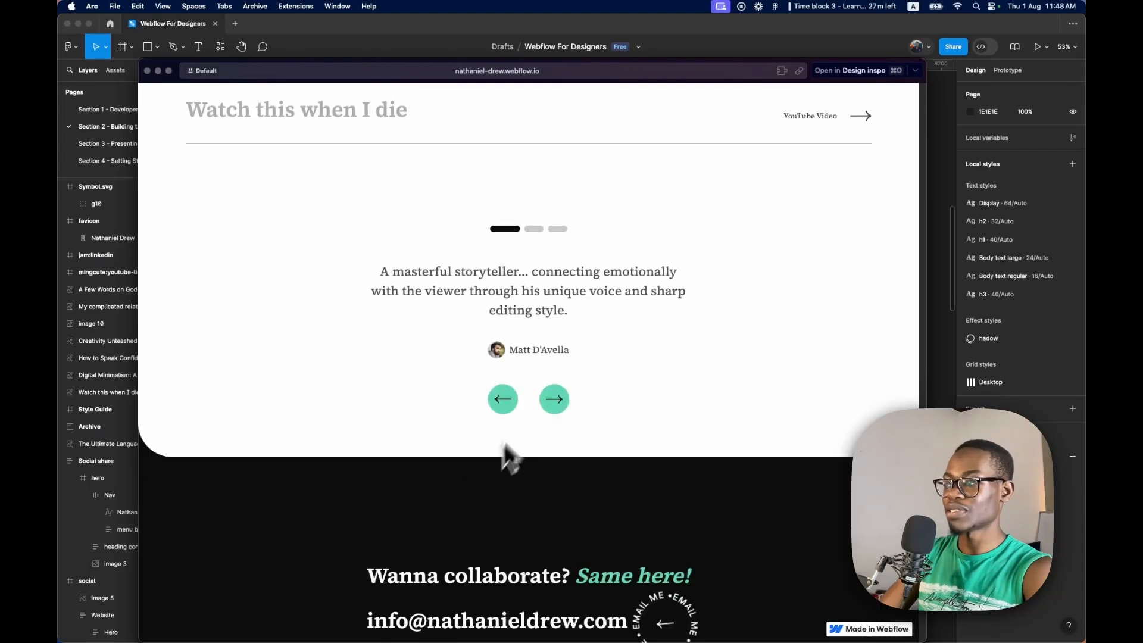
pyautogui.click(554, 405)
pyautogui.scroll(-8, 560, 393)
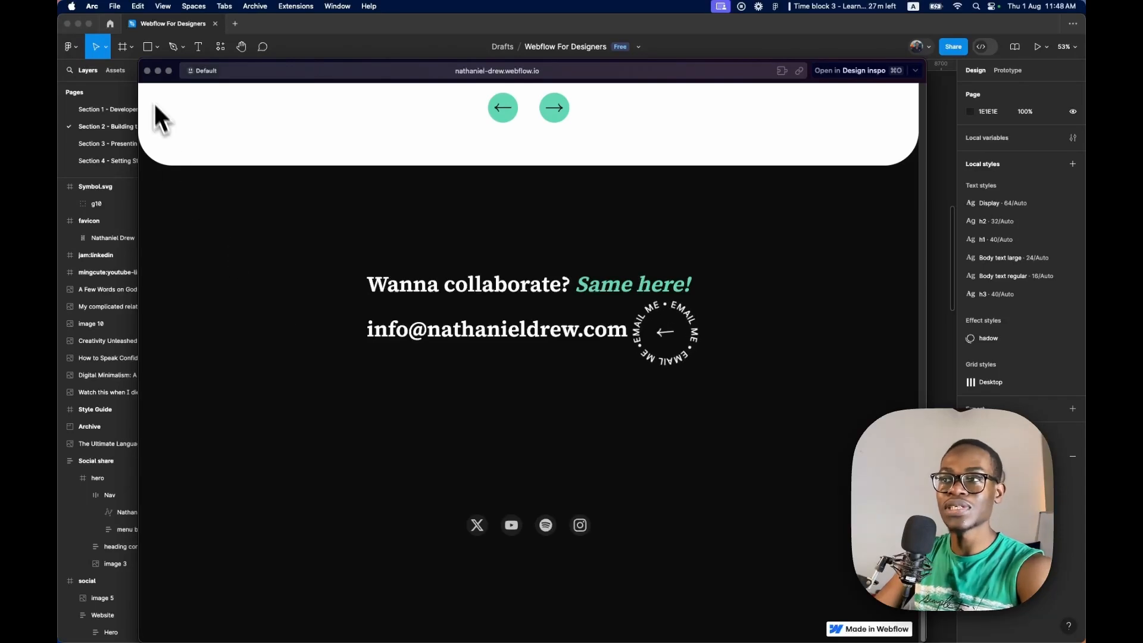
# Close the live portfolio site's window and examine the heading and paragraph styles in the Figma style guide's typography section.
pyautogui.click(148, 71)
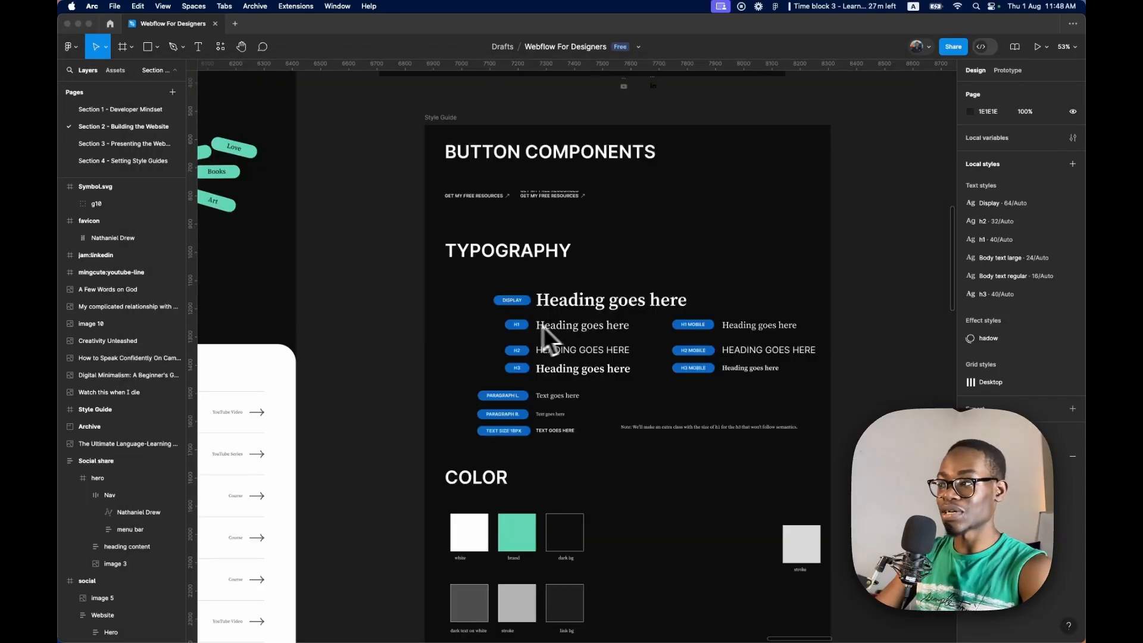
pyautogui.scroll(5, 586, 313)
pyautogui.scroll(5, 505, 370)
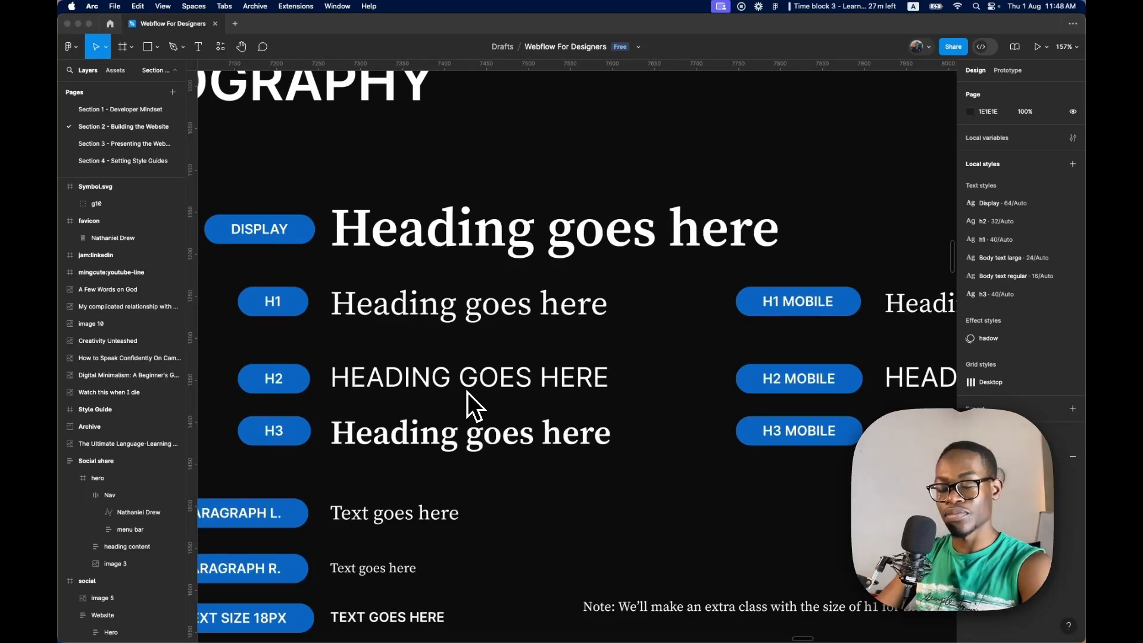
pyautogui.scroll(-3, 502, 358)
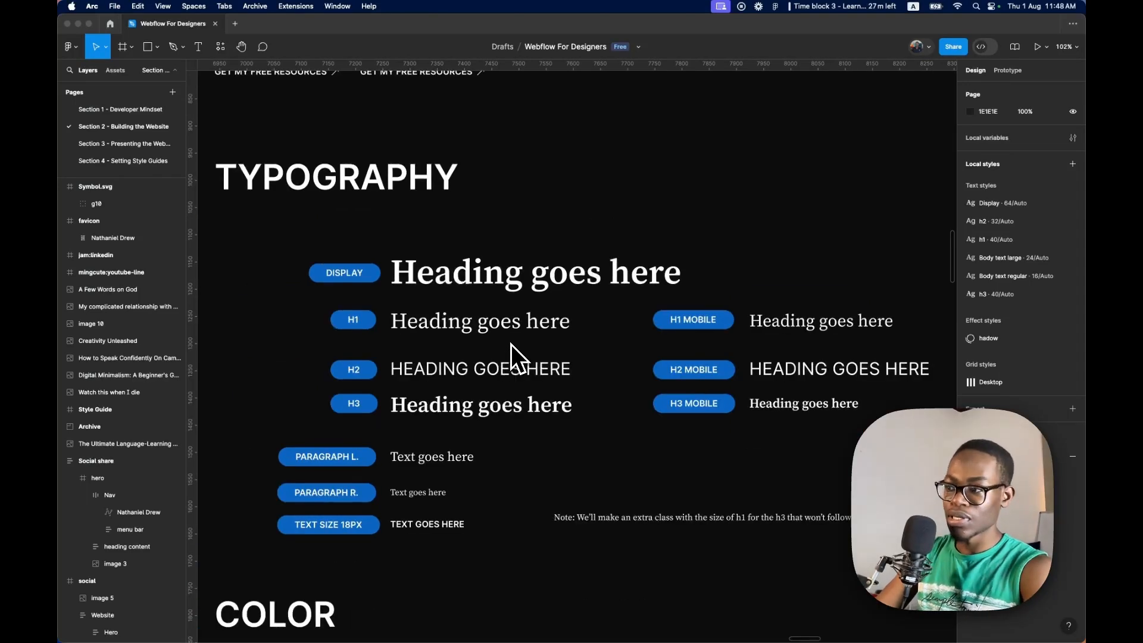
pyautogui.scroll(-3, 511, 345)
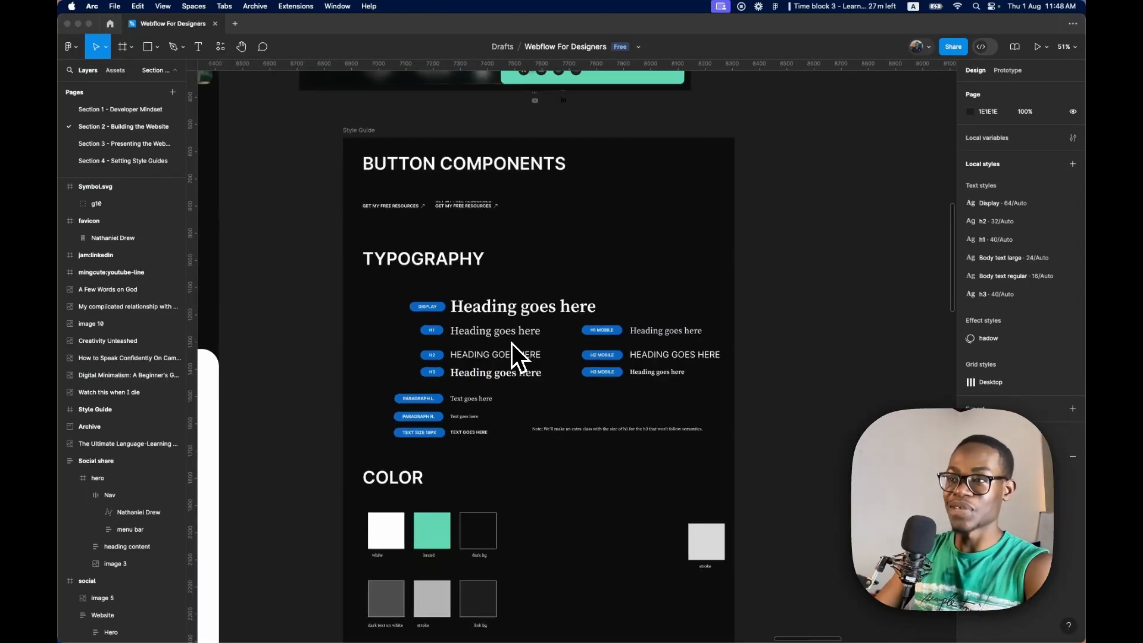
# Switch the Figma file to the page "Section 4 - Setting Style Guides".
pyautogui.click(131, 162)
pyautogui.click(131, 162)
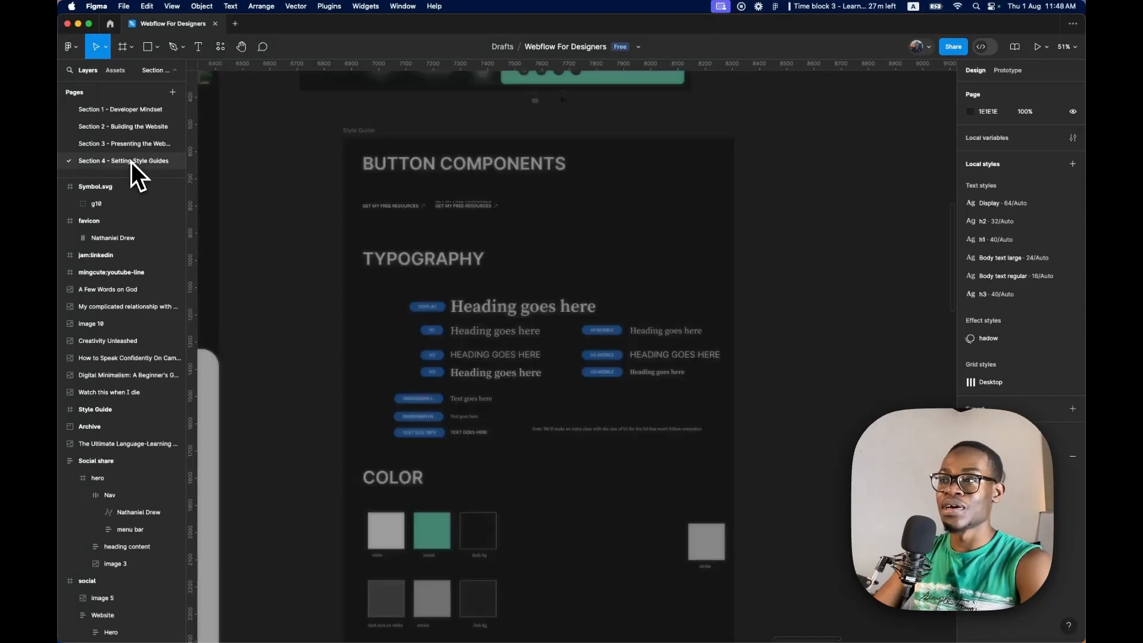
pyautogui.click(320, 497)
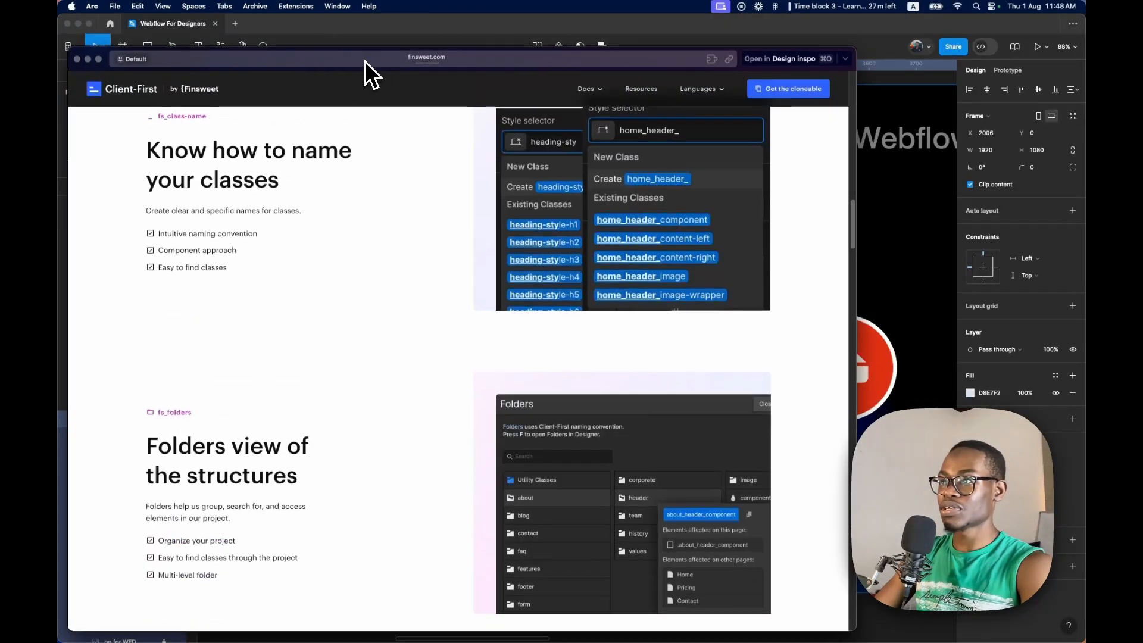
# Reposition the Finsweet Client-First browser window higher on the screen and open the site's docs from its hero section.
pyautogui.moveTo(365, 60); pyautogui.dragTo(422, 29)
pyautogui.scroll(5, 384, 191)
pyautogui.scroll(10, 395, 232)
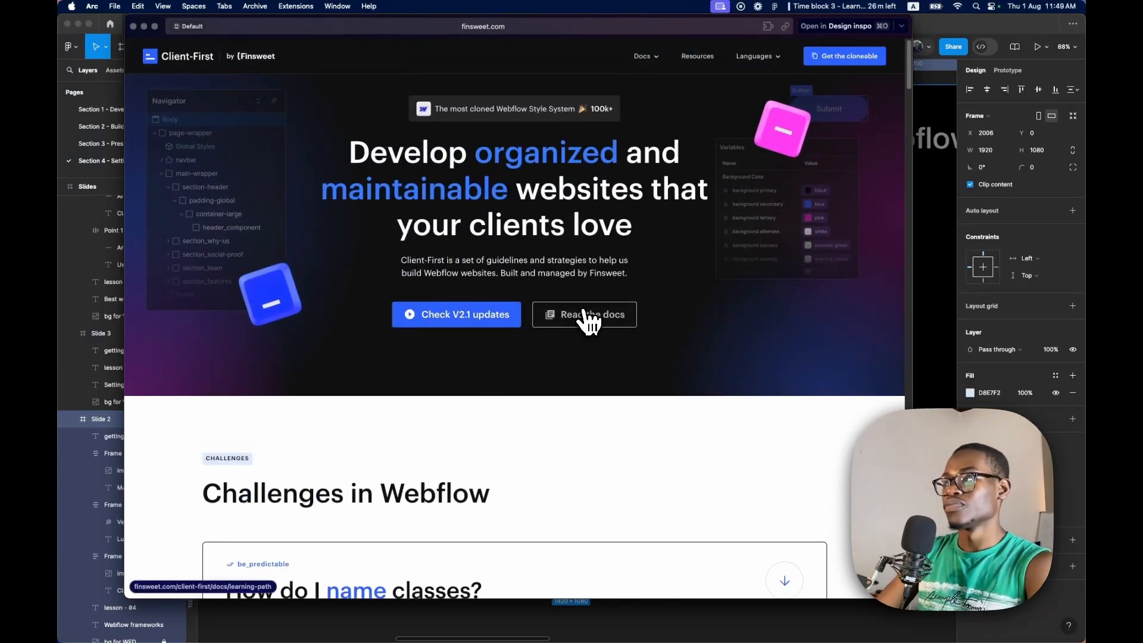
pyautogui.click(588, 326)
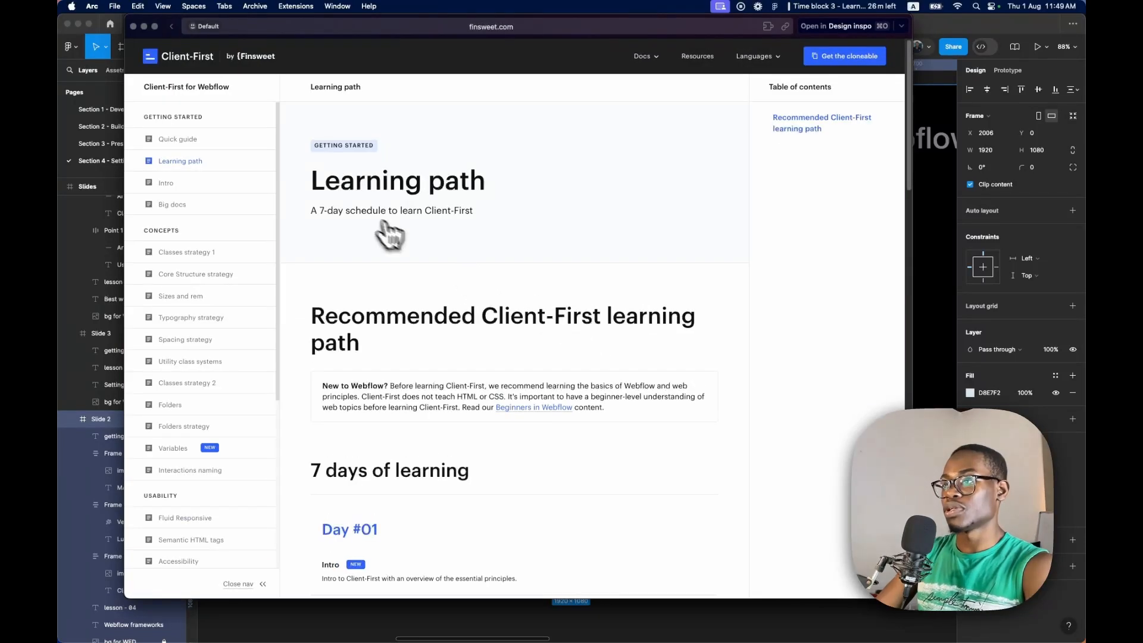
# Look through the 7-day Client-First learning path and open the Core Structure strategy article.
pyautogui.scroll(-10, 435, 396)
pyautogui.scroll(-5, 434, 396)
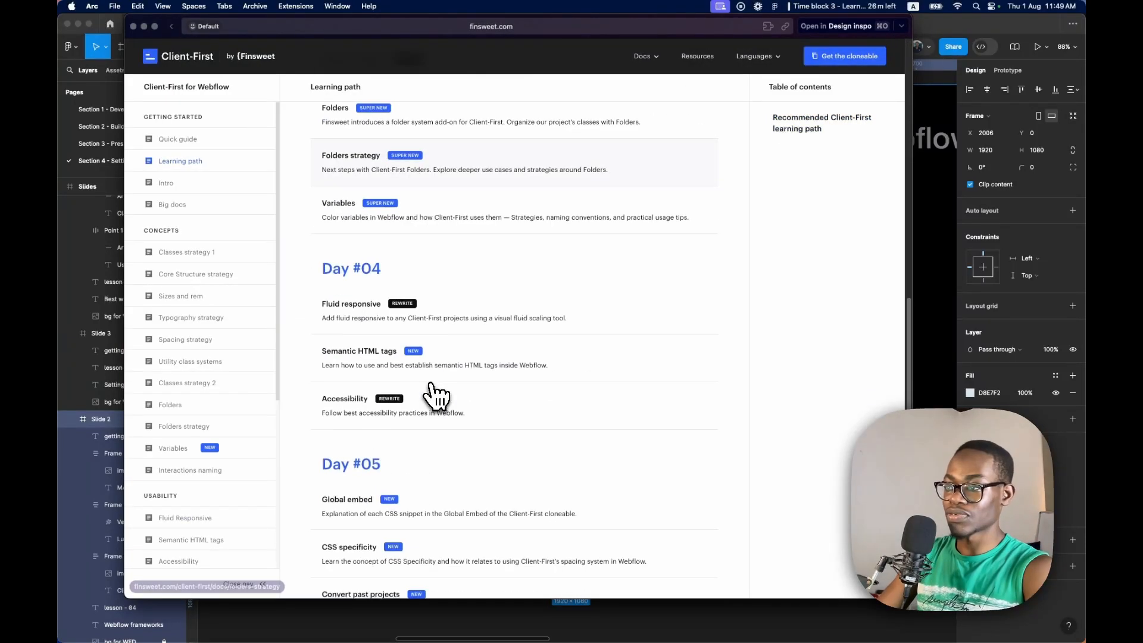
pyautogui.scroll(15, 421, 357)
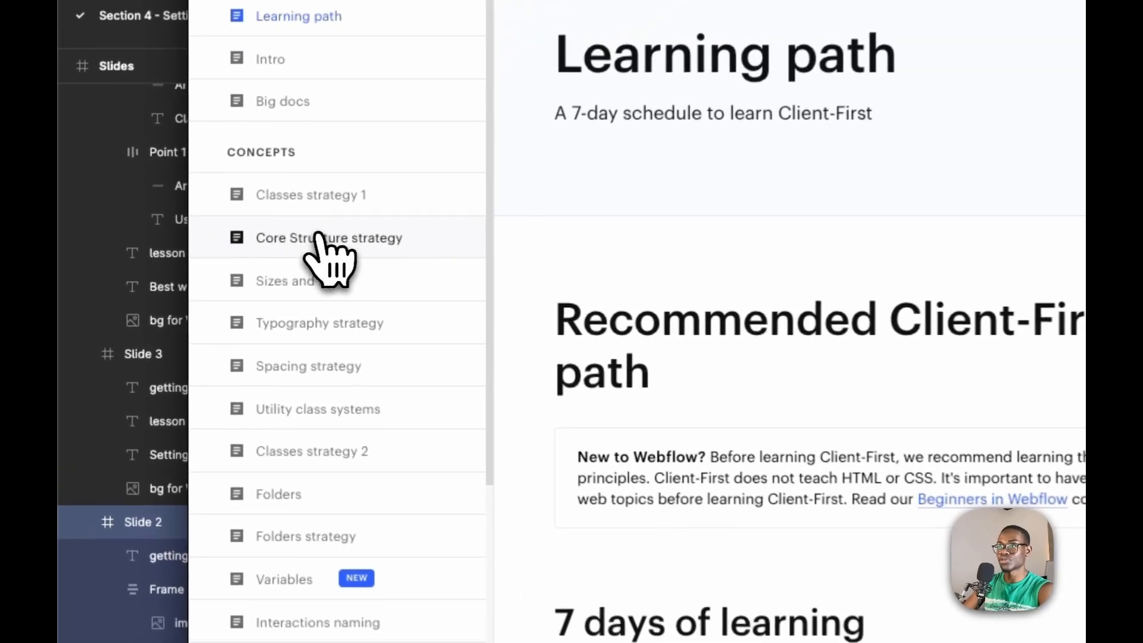
pyautogui.click(186, 272)
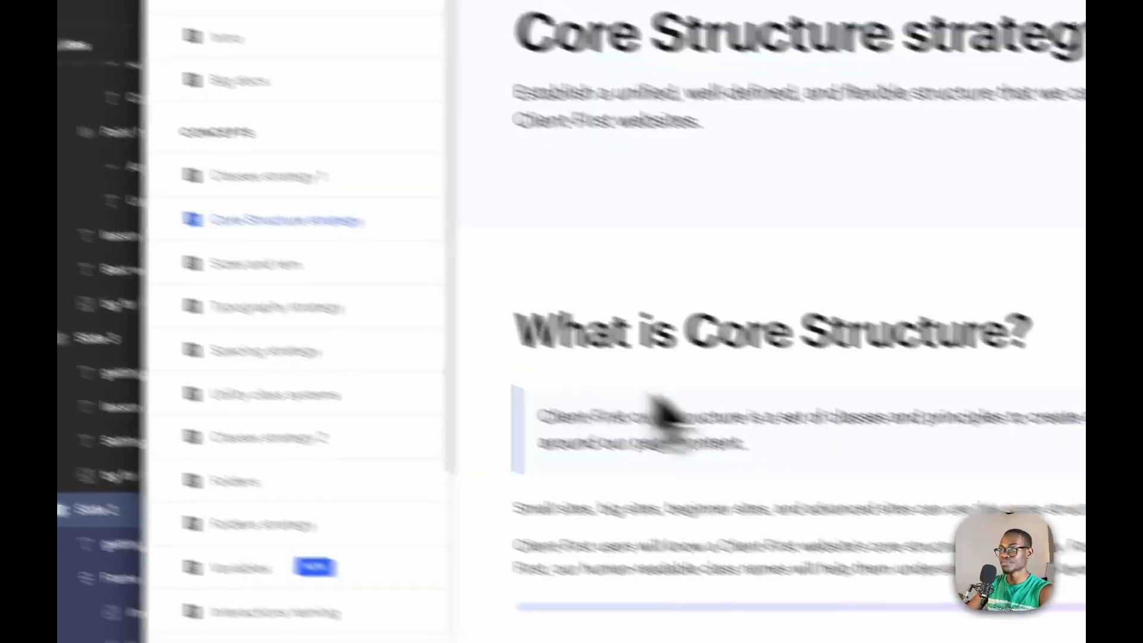
# Examine the Core Structure article's class hierarchy diagram and the explanations of the page-wrapper and main-wrapper classes.
pyautogui.scroll(-5, 659, 416)
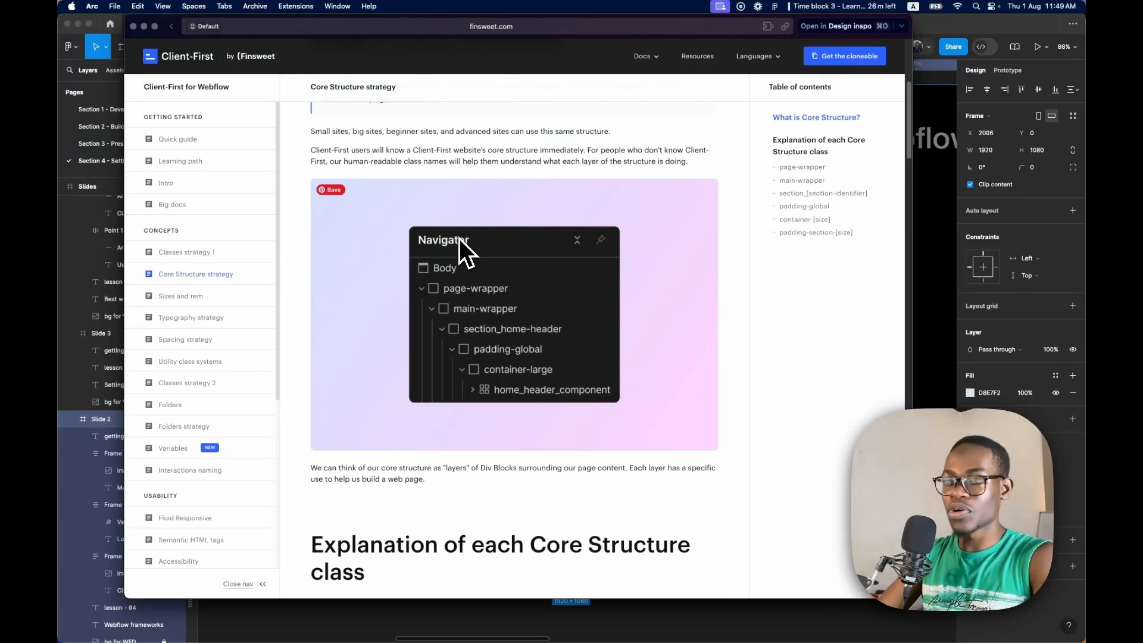
pyautogui.scroll(-1, 459, 238)
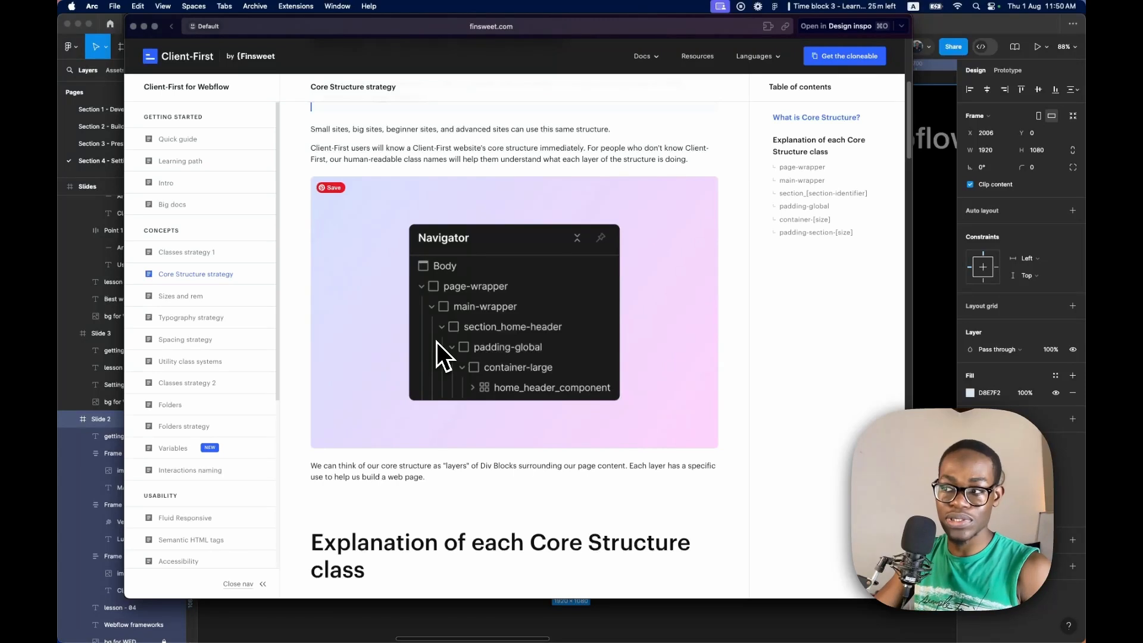
pyautogui.scroll(-10, 535, 392)
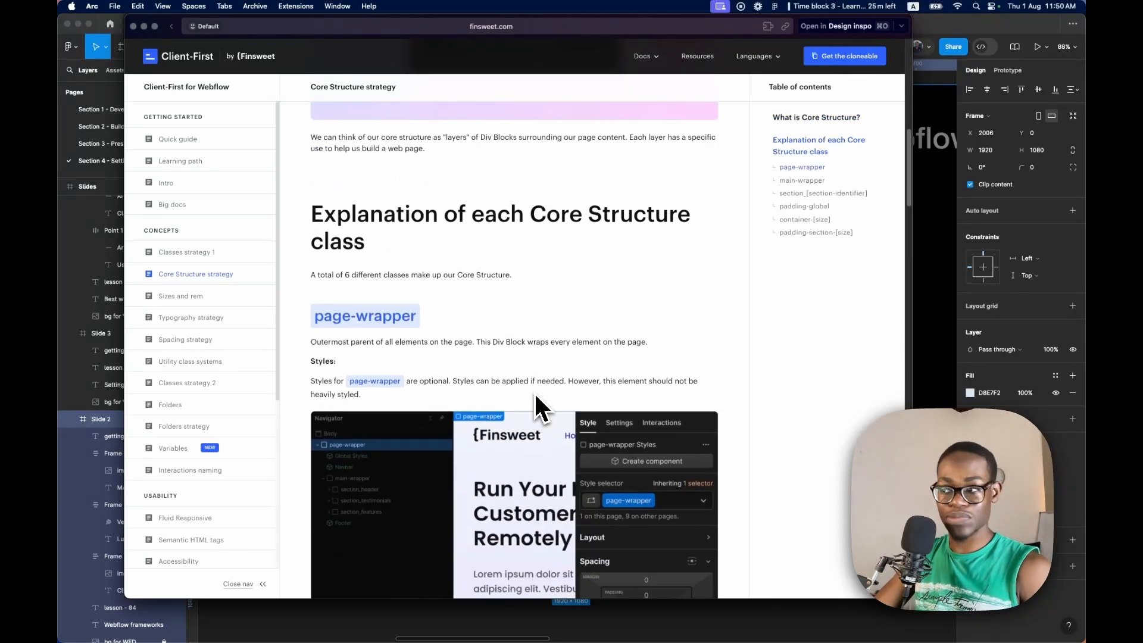
pyautogui.scroll(-5, 534, 392)
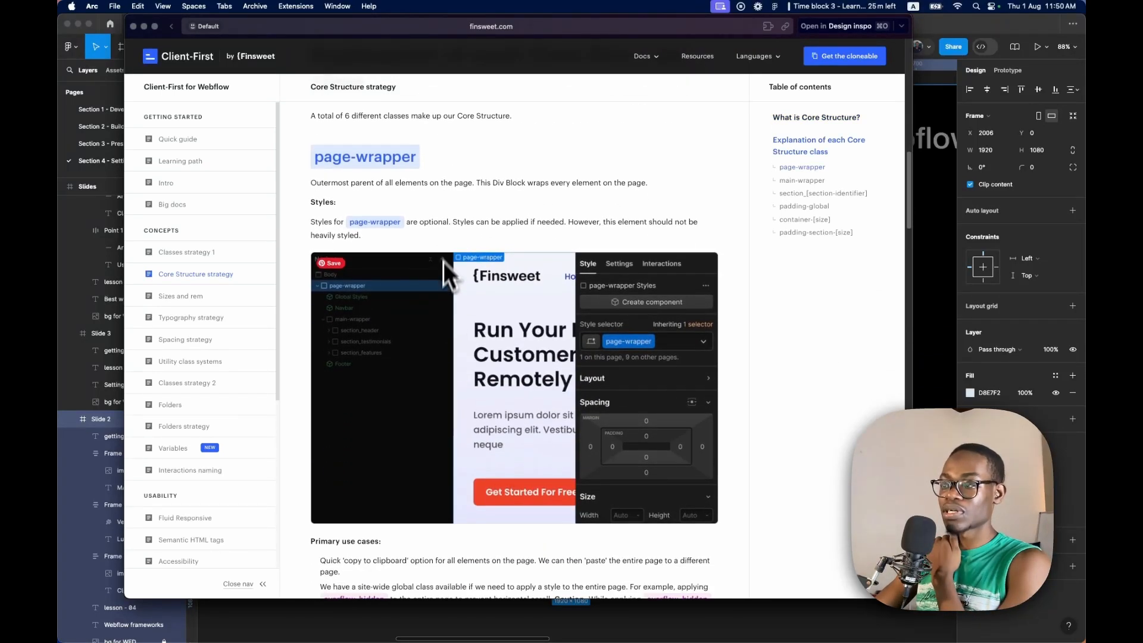
pyautogui.scroll(-15, 443, 262)
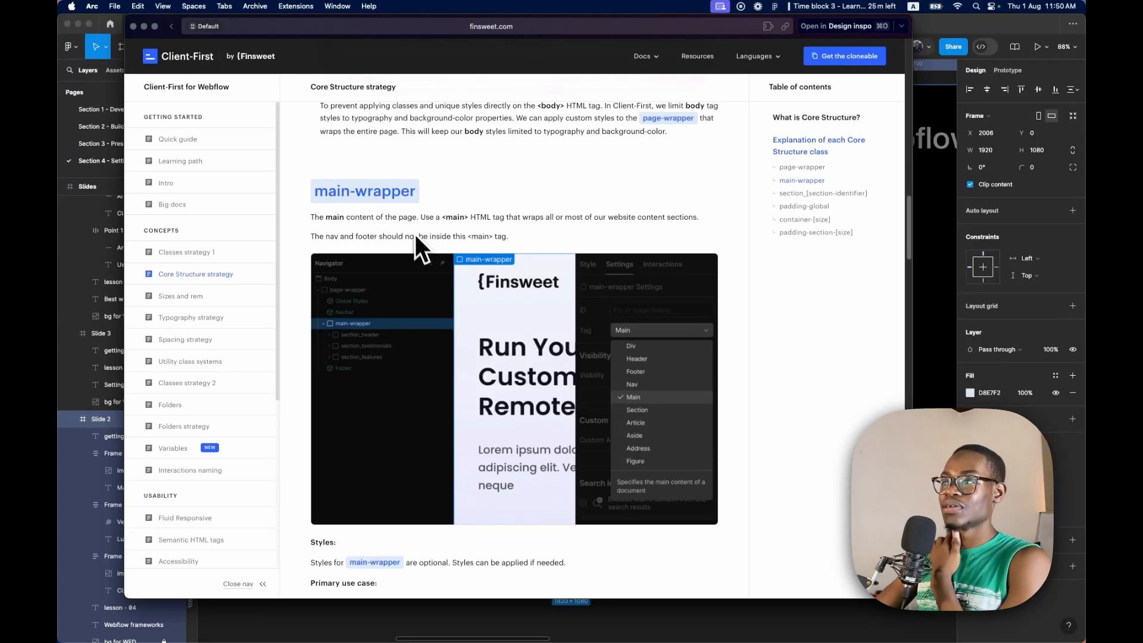
pyautogui.scroll(1, 420, 251)
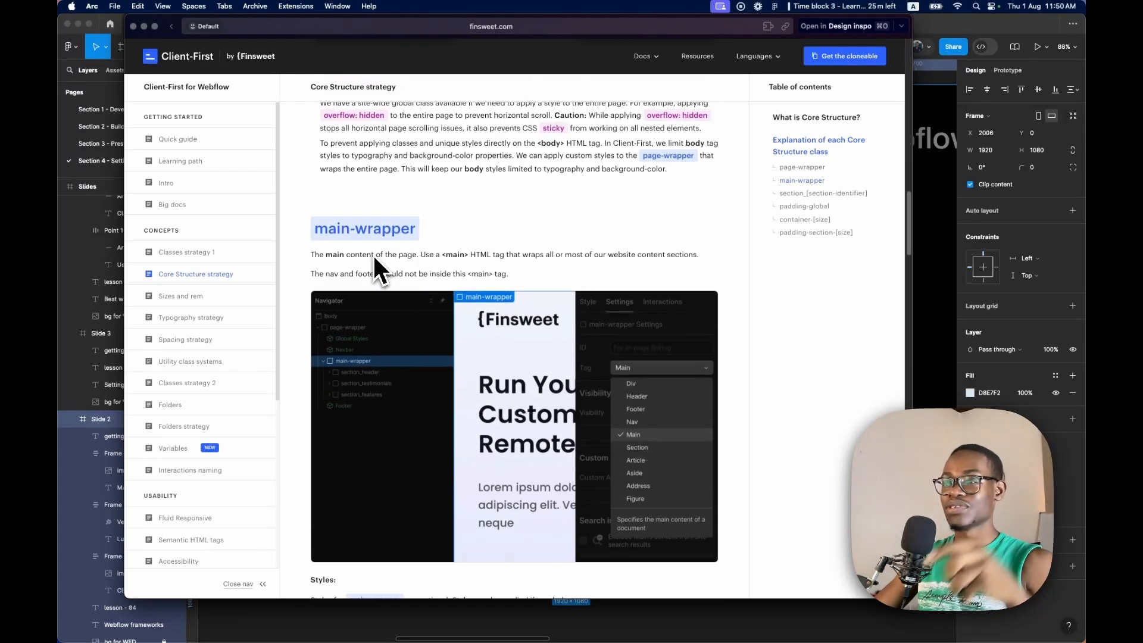
pyautogui.scroll(10, 381, 250)
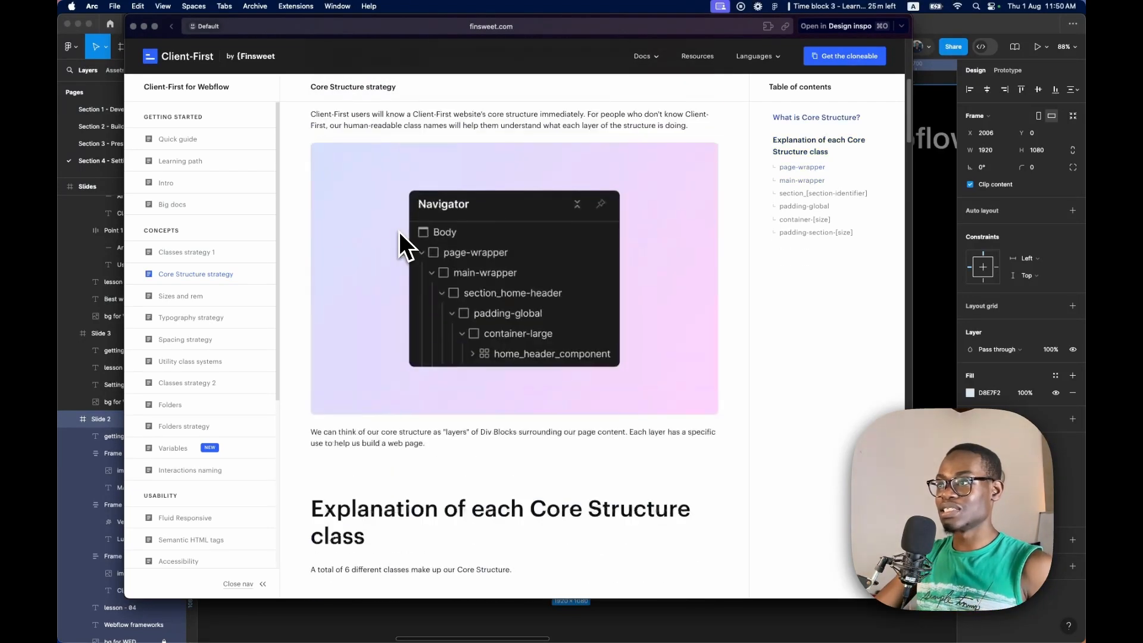
pyautogui.scroll(2, 399, 231)
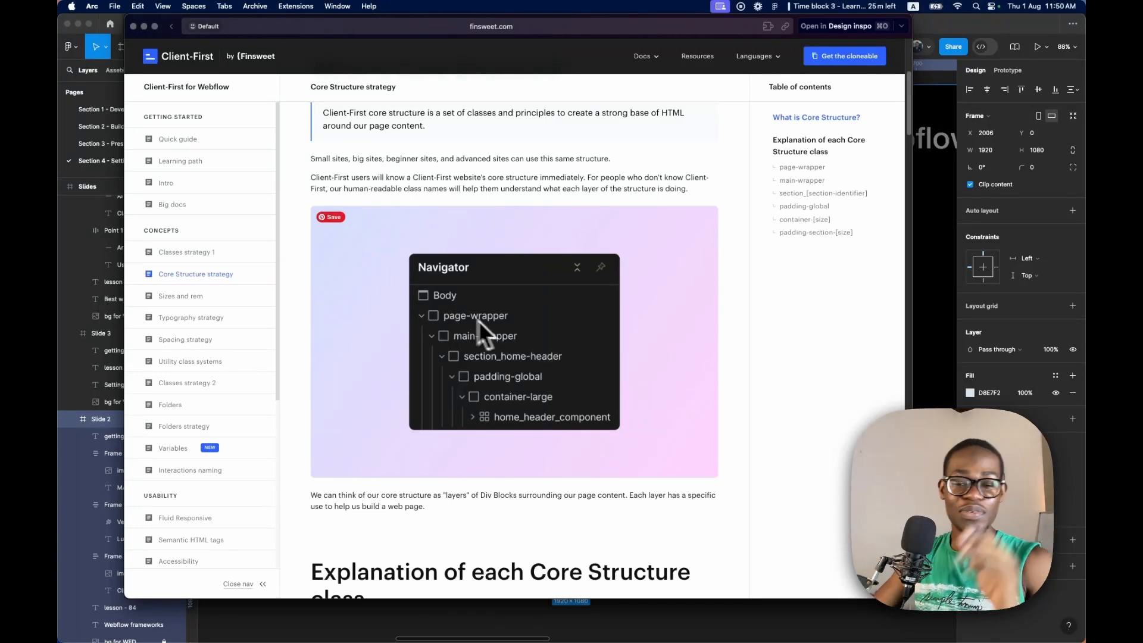
# Read on through the Core Structure class explanations as far as the styles, use cases and default implementation of padding-global.
pyautogui.scroll(-3, 457, 323)
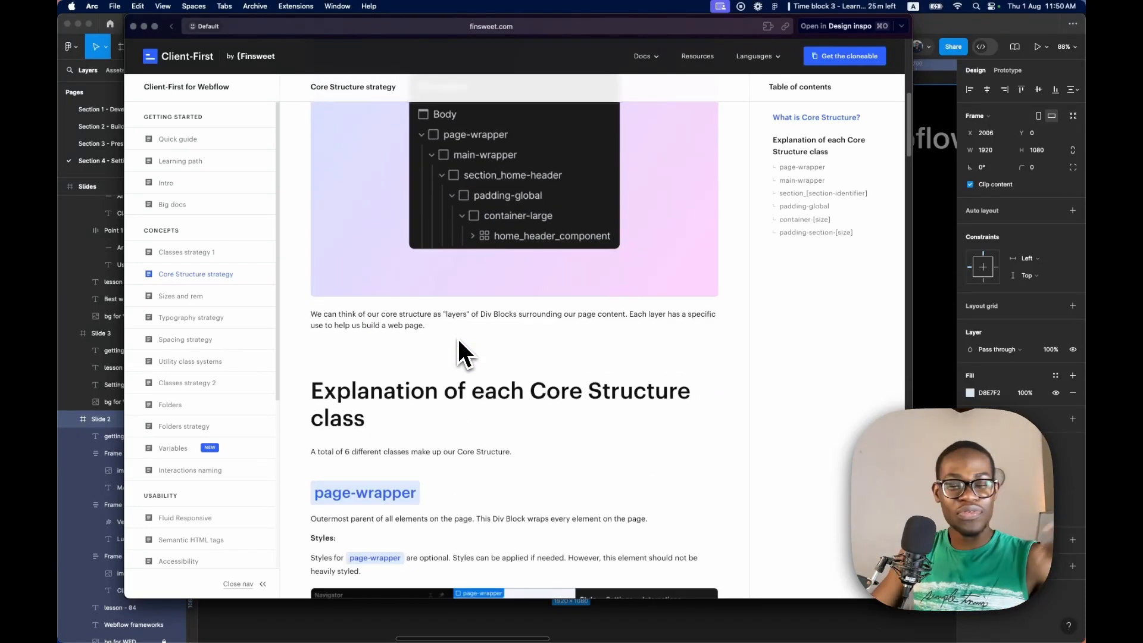
pyautogui.scroll(-1, 457, 345)
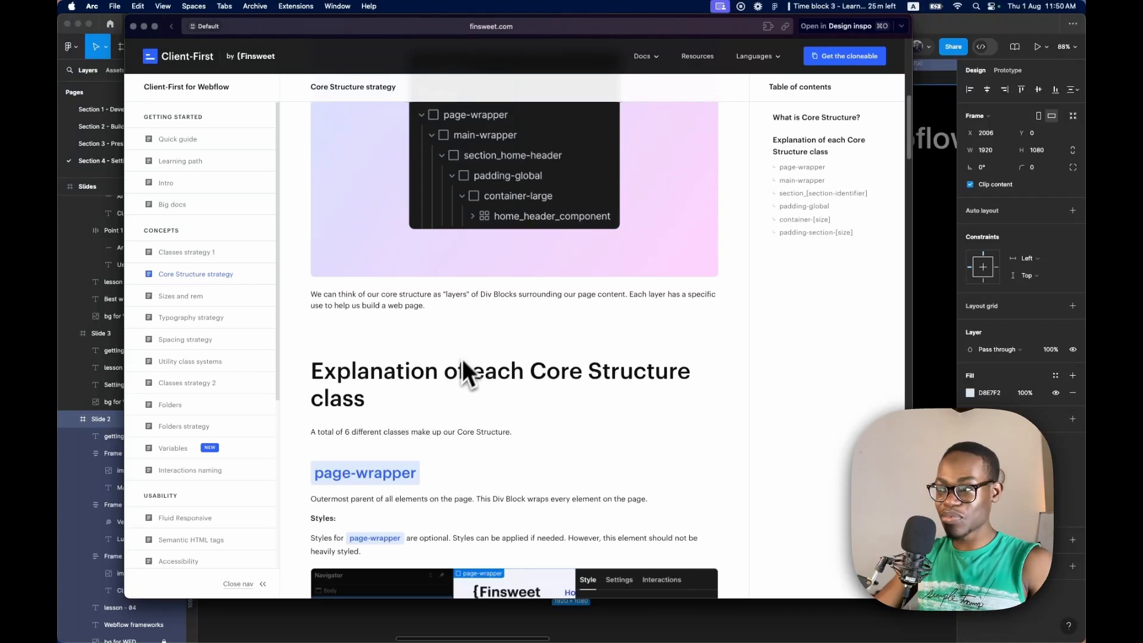
pyautogui.scroll(-5, 476, 330)
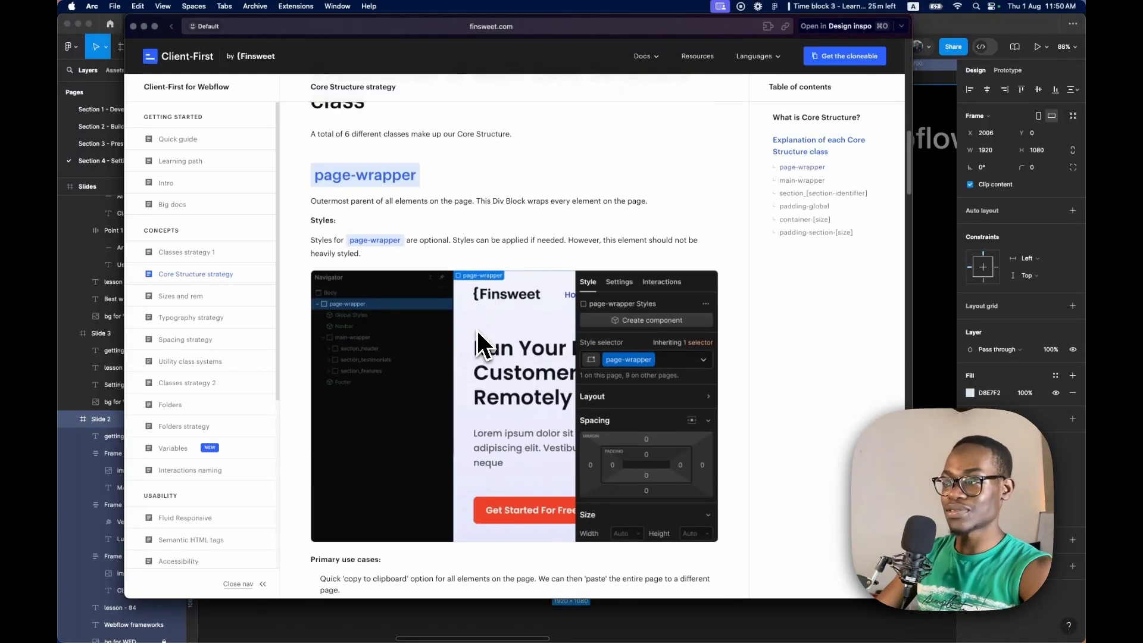
pyautogui.scroll(-15, 478, 323)
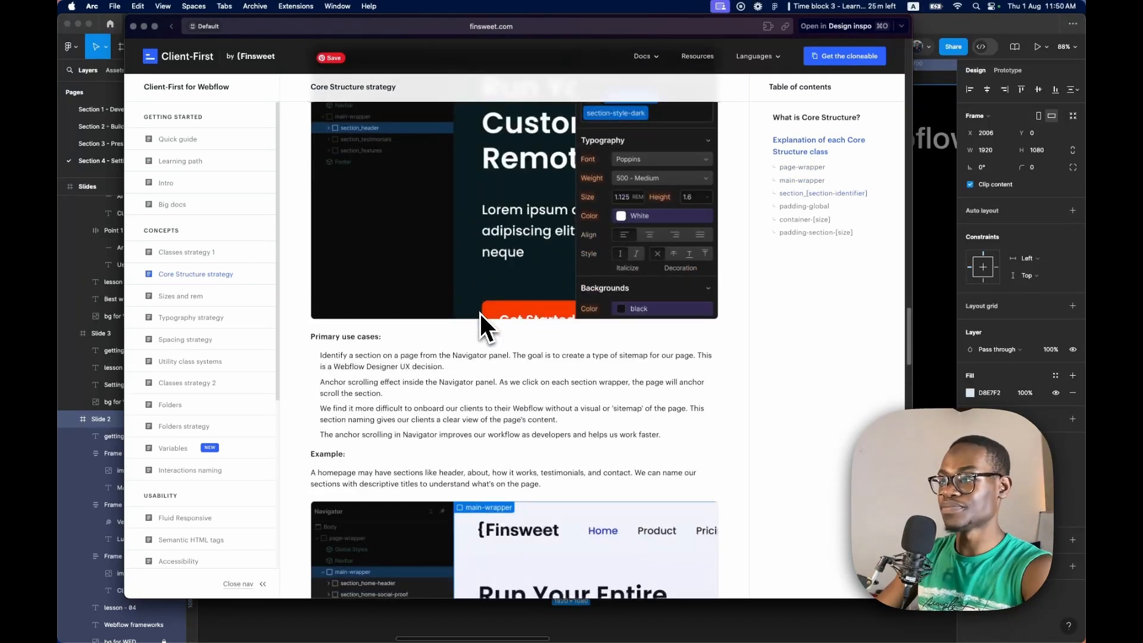
pyautogui.scroll(-20, 480, 314)
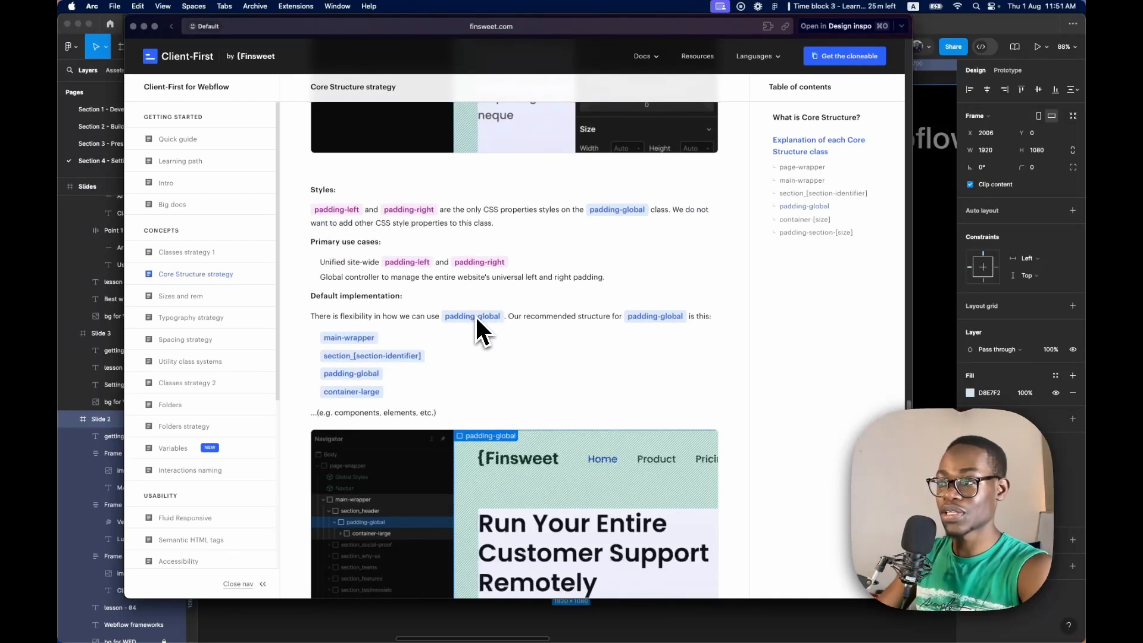
pyautogui.scroll(-1, 477, 323)
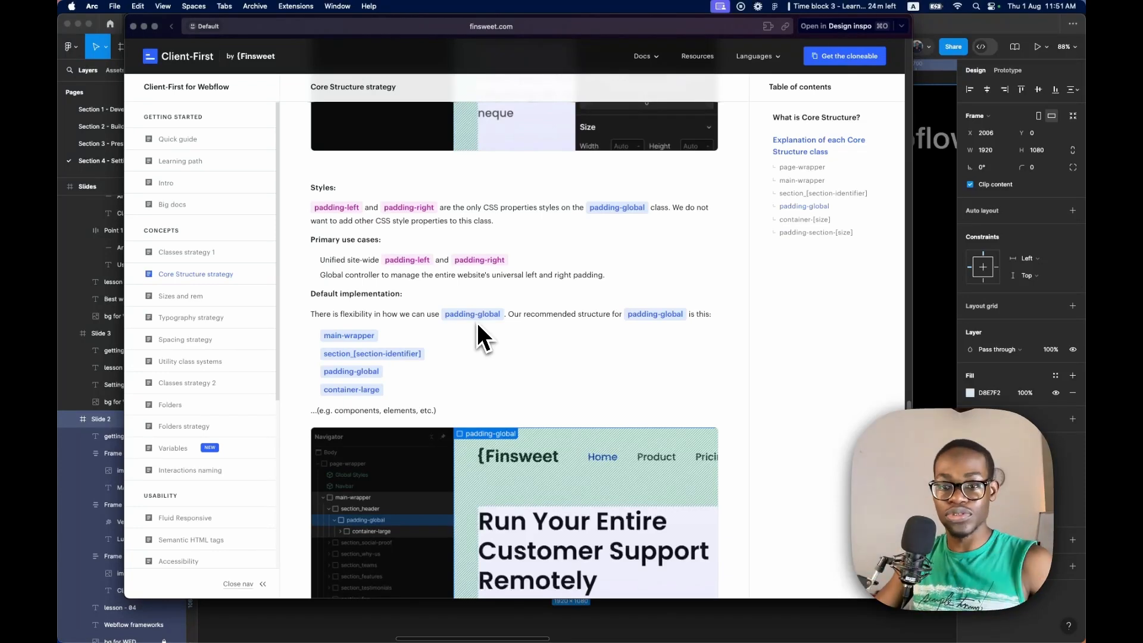
pyautogui.scroll(-1, 488, 315)
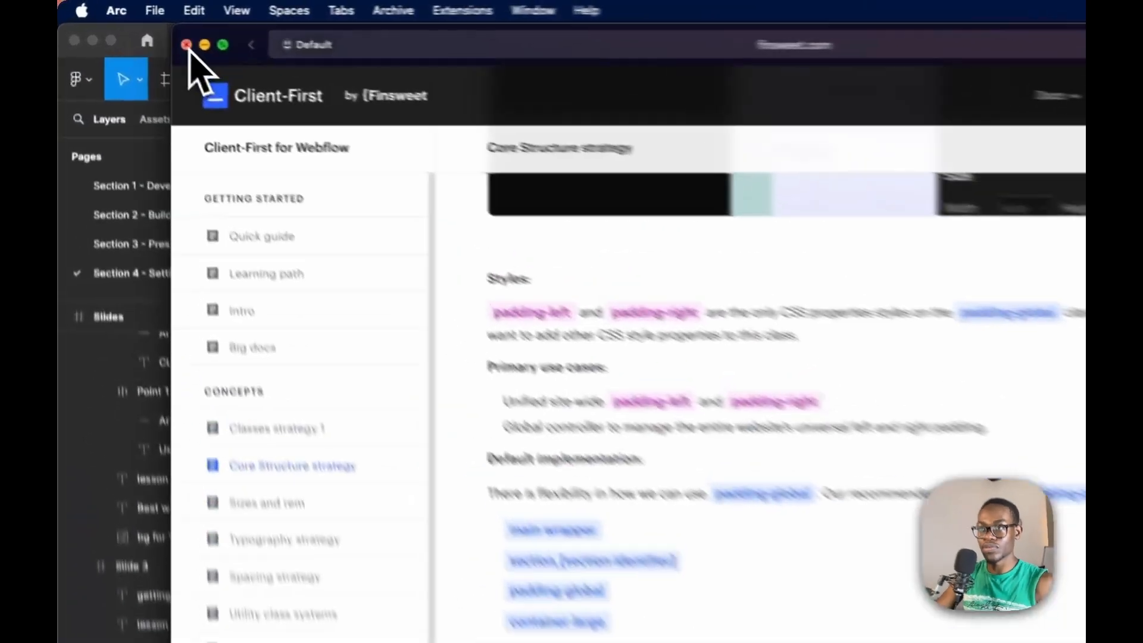
# Close the docs window, reopen the Client-First site from the Figma slide's Client first link, and go to its cloneable project.
pyautogui.click(134, 26)
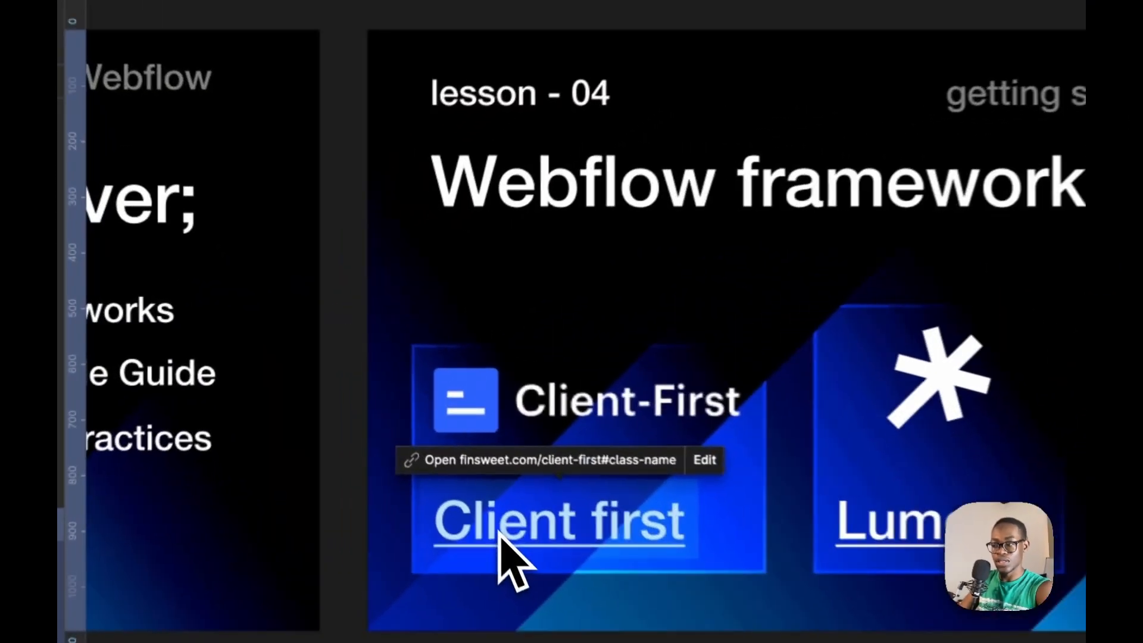
pyautogui.click(443, 446)
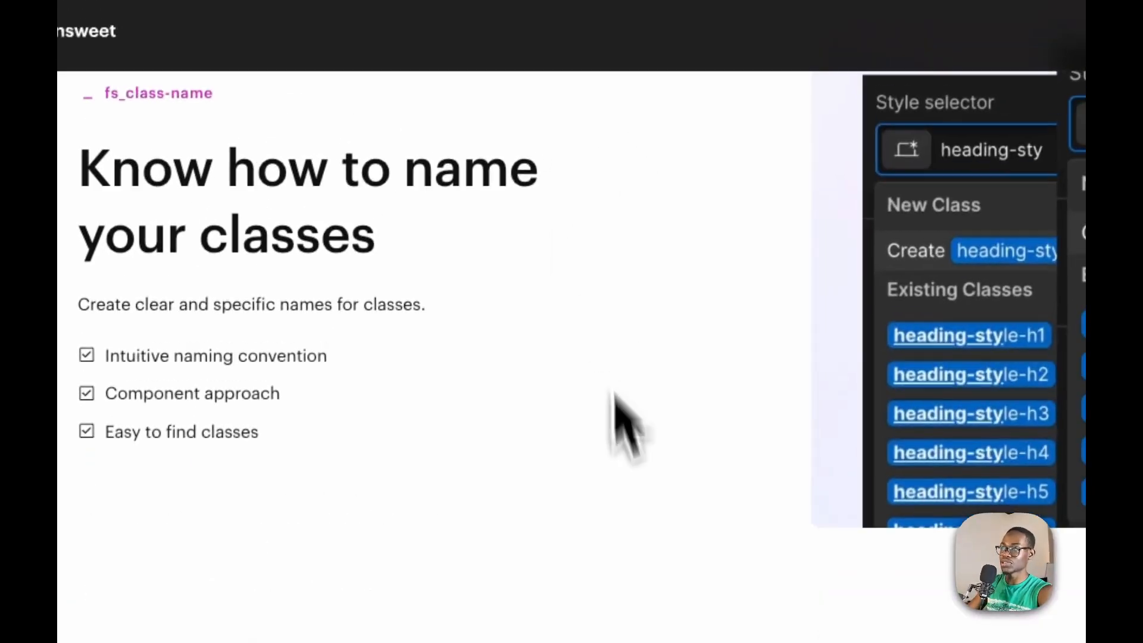
pyautogui.scroll(15, 613, 421)
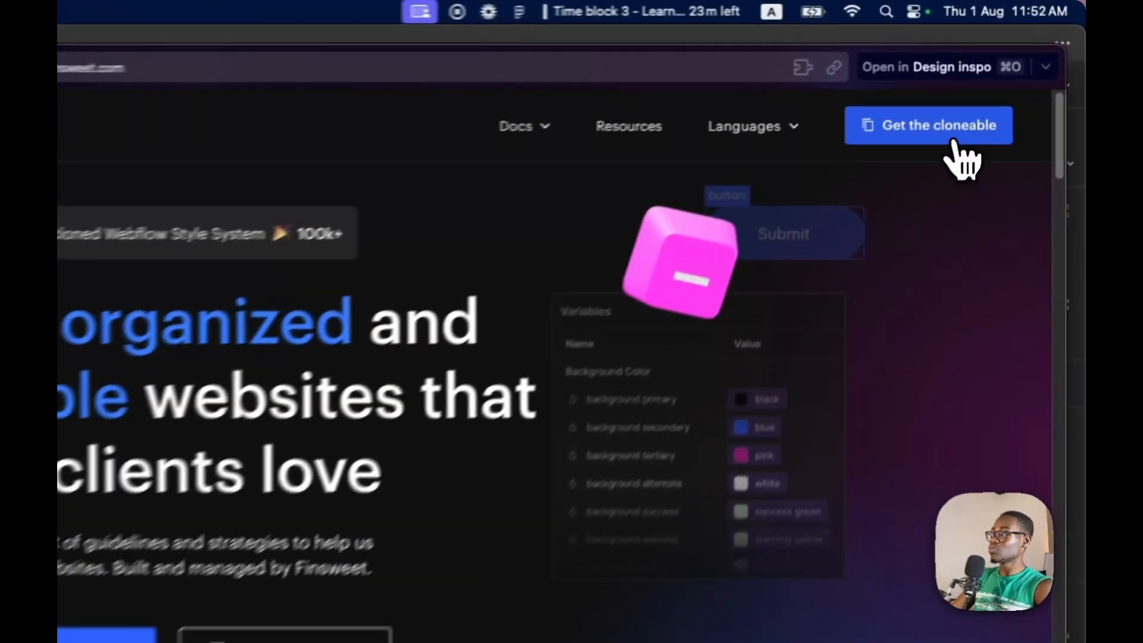
pyautogui.click(953, 143)
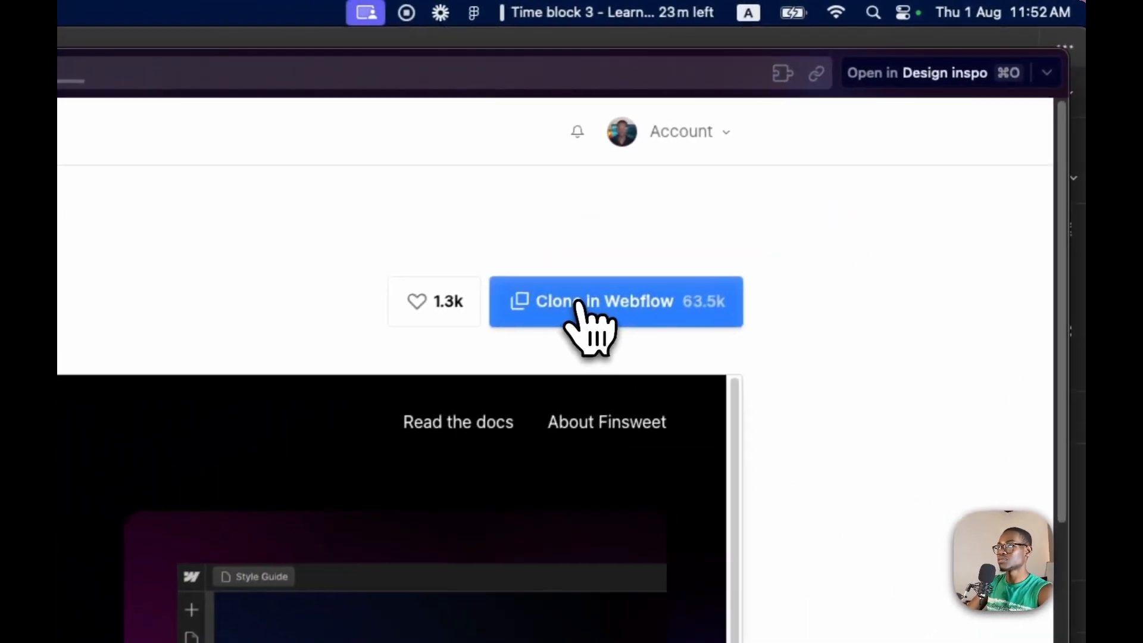
# Clone the Client-First project in Webflow as a new site named "Client First style guide".
pyautogui.click(834, 156)
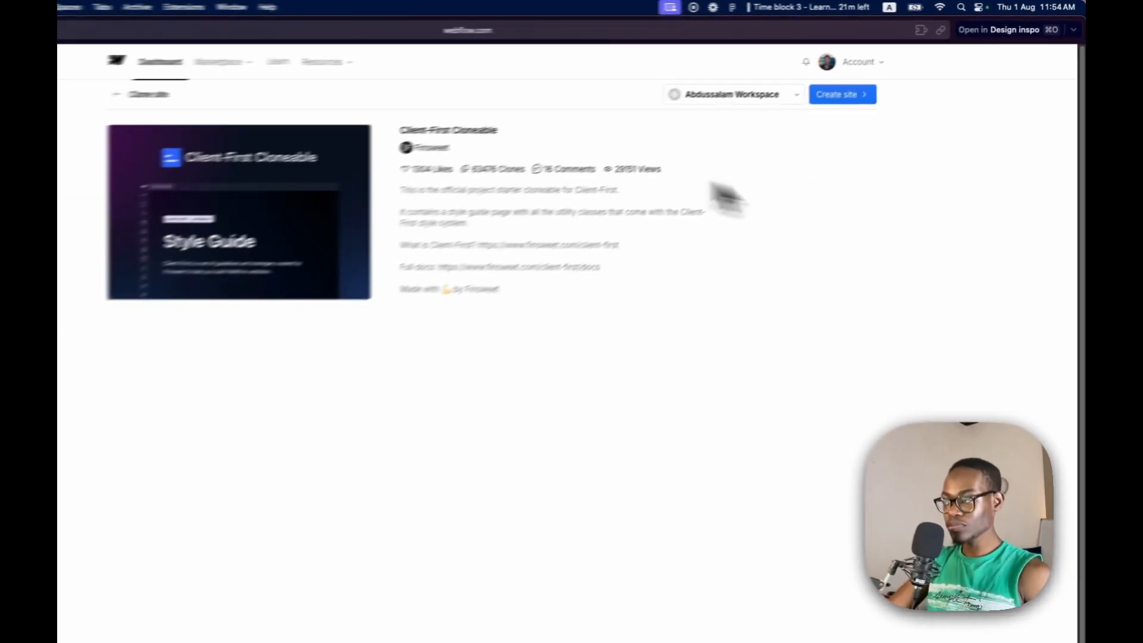
pyautogui.click(869, 83)
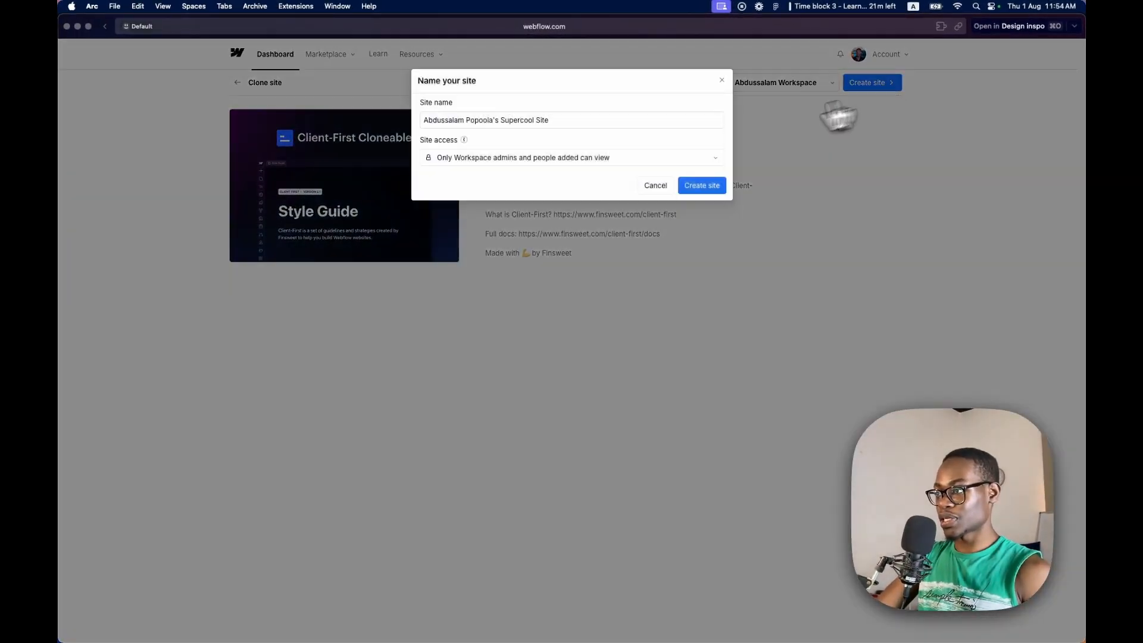
pyautogui.doubleClick(632, 122)
pyautogui.press('super+a')
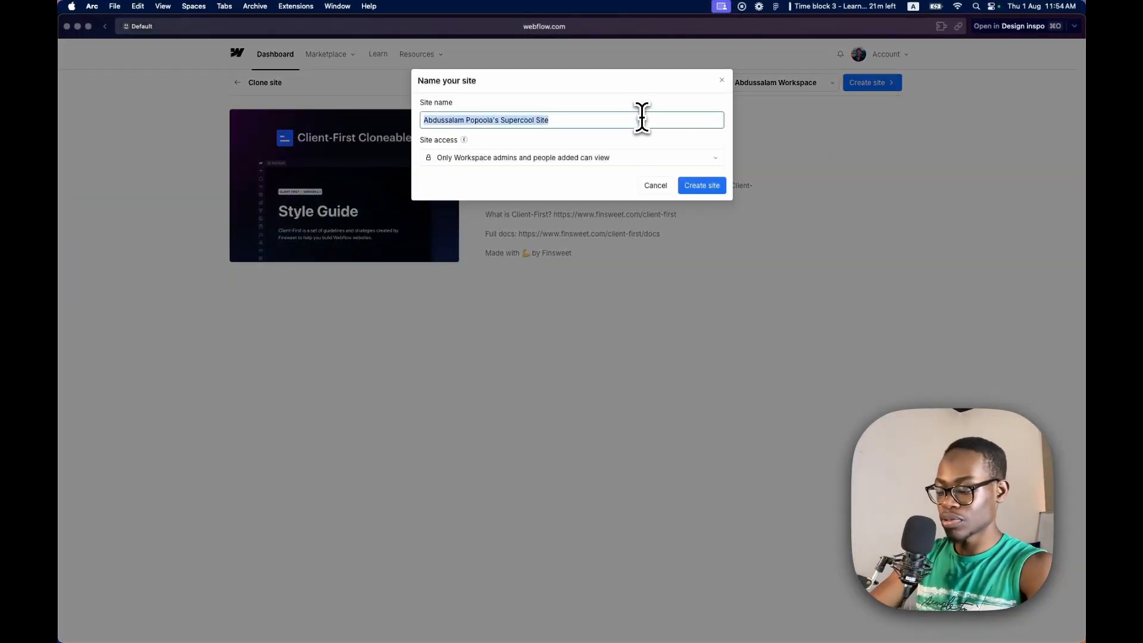
pyautogui.write('Client')
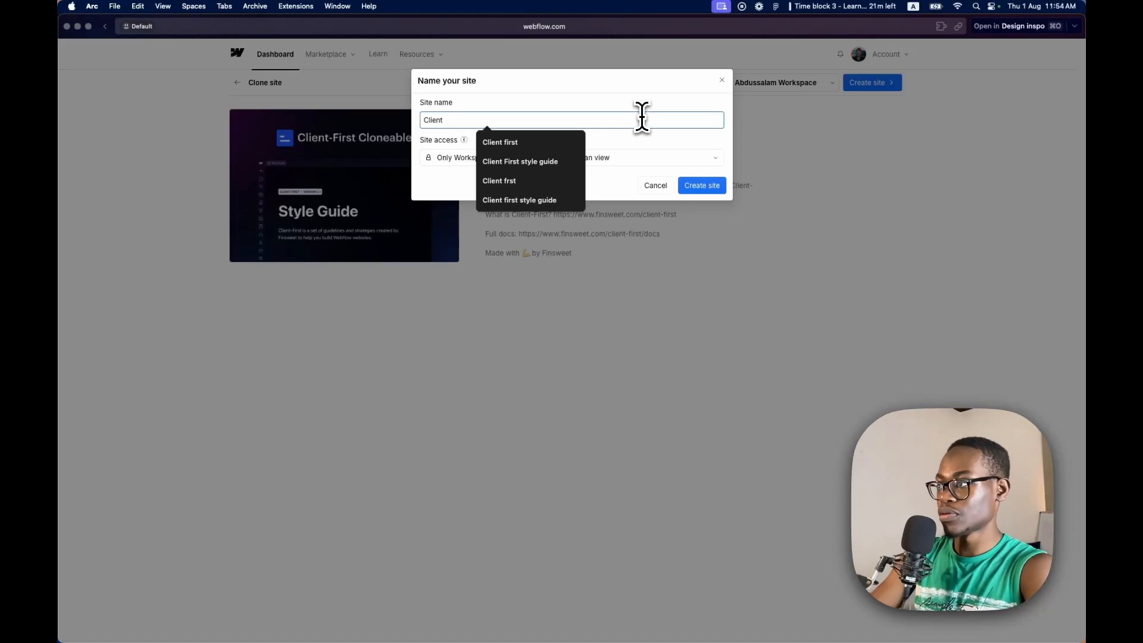
pyautogui.press('Down')
pyautogui.press('Down')
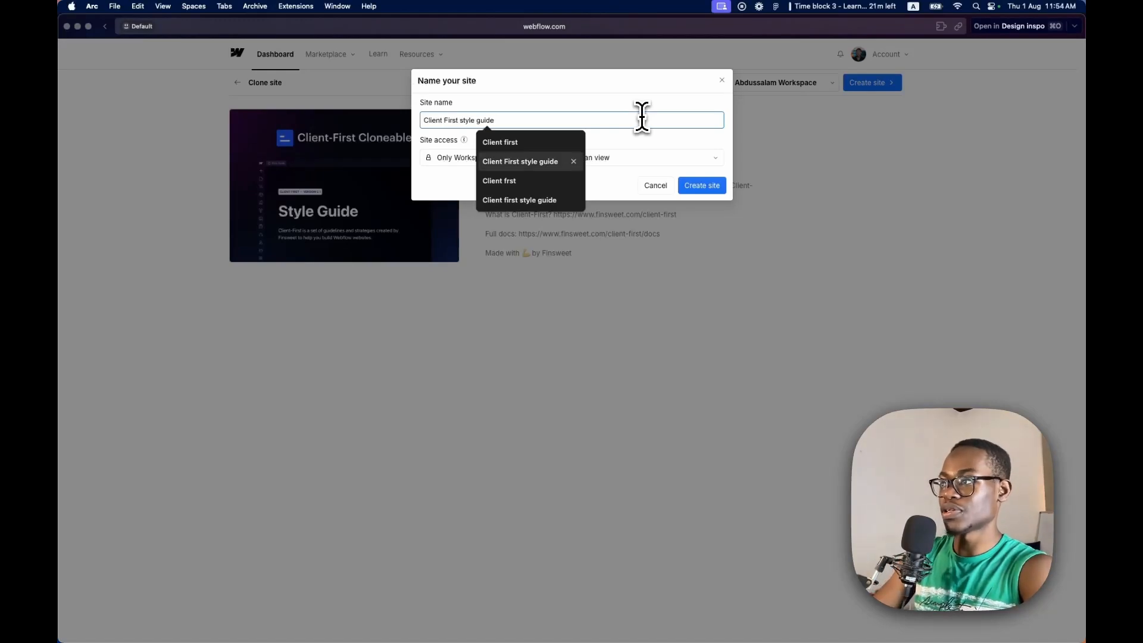
pyautogui.press('Return')
pyautogui.click(701, 187)
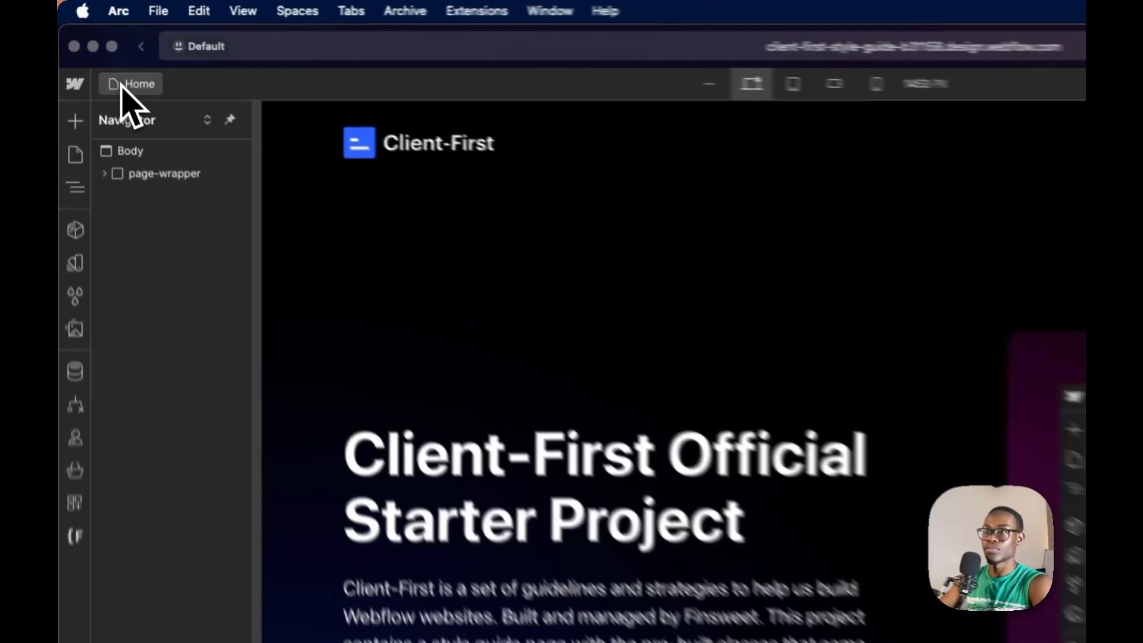
# Open the cloned site's Style Guide page and look over its structure classes, heading styles and text classes.
pyautogui.click(101, 47)
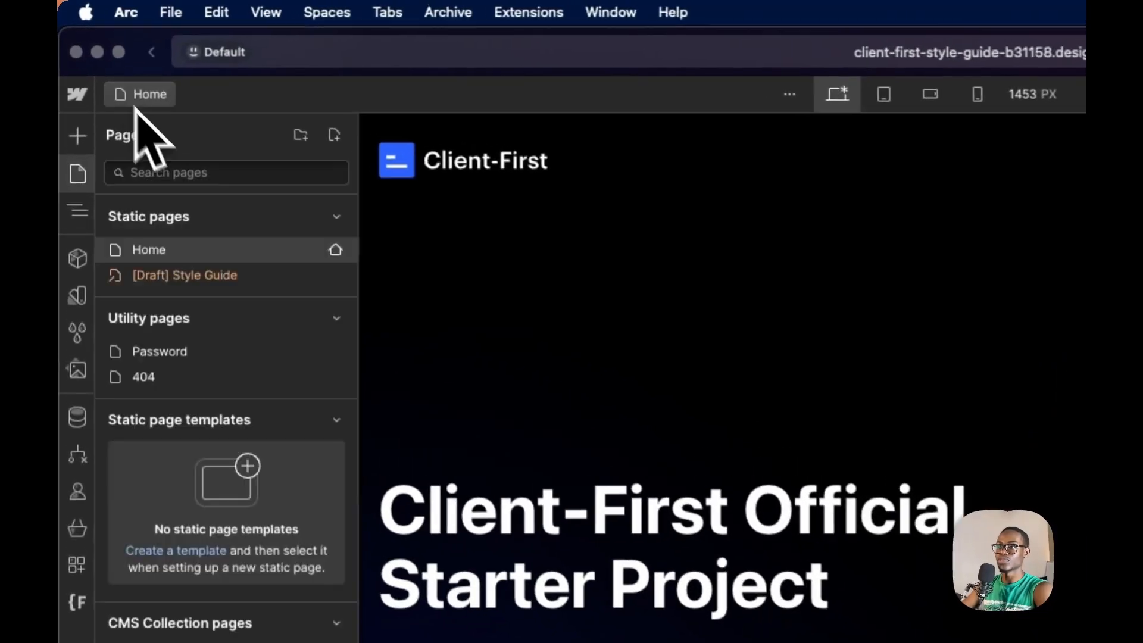
pyautogui.click(194, 281)
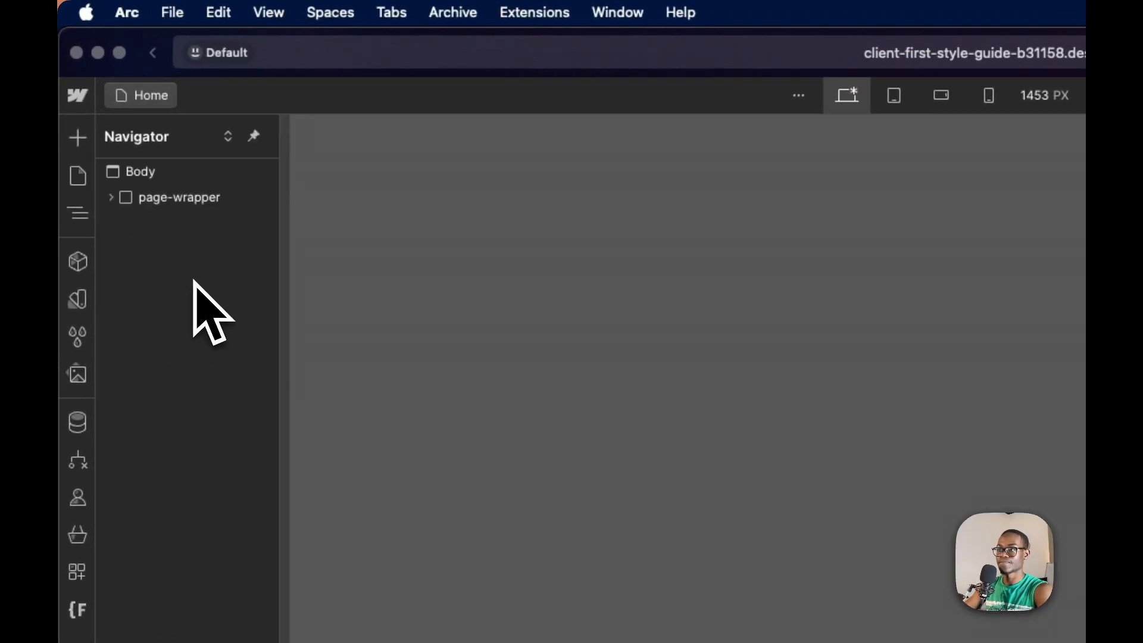
pyautogui.scroll(-10, 605, 523)
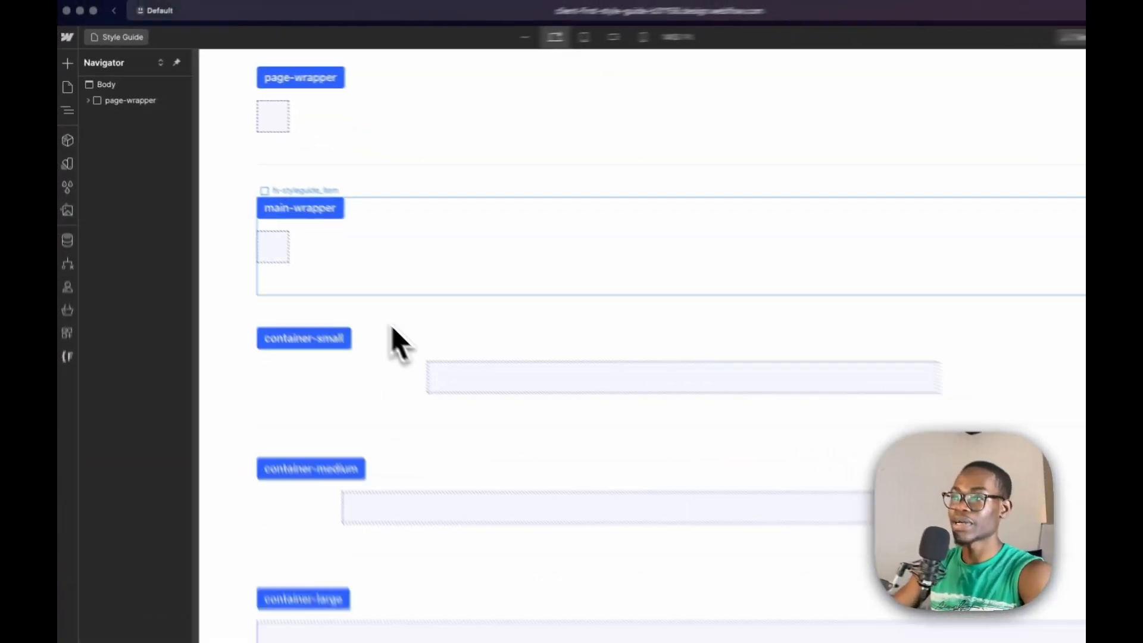
pyautogui.scroll(-15, 392, 325)
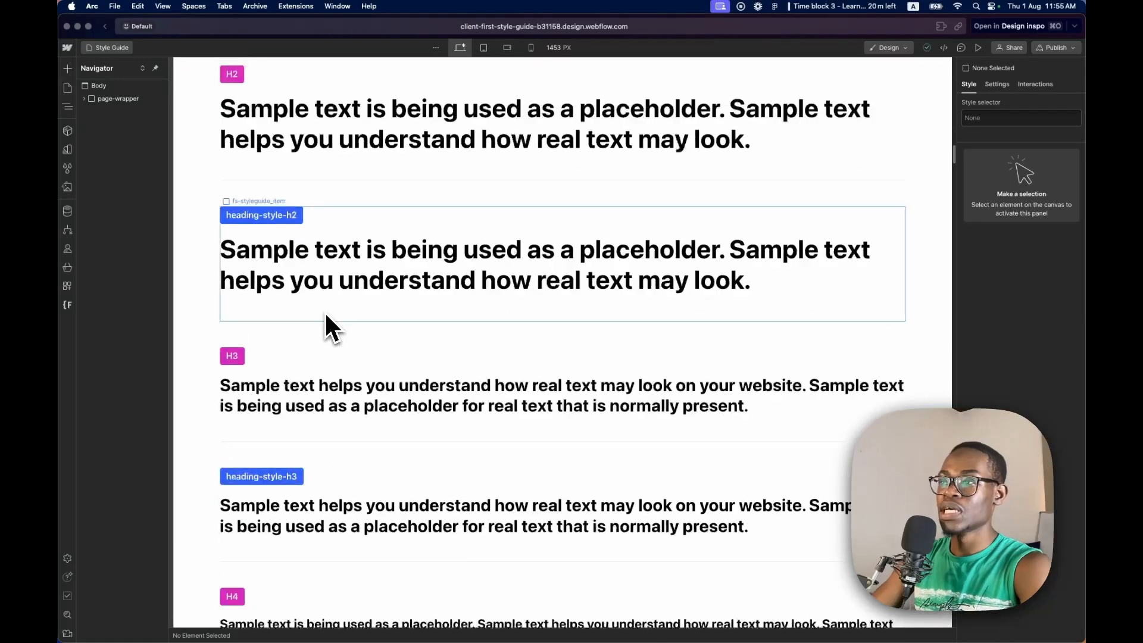
pyautogui.scroll(-20, 329, 328)
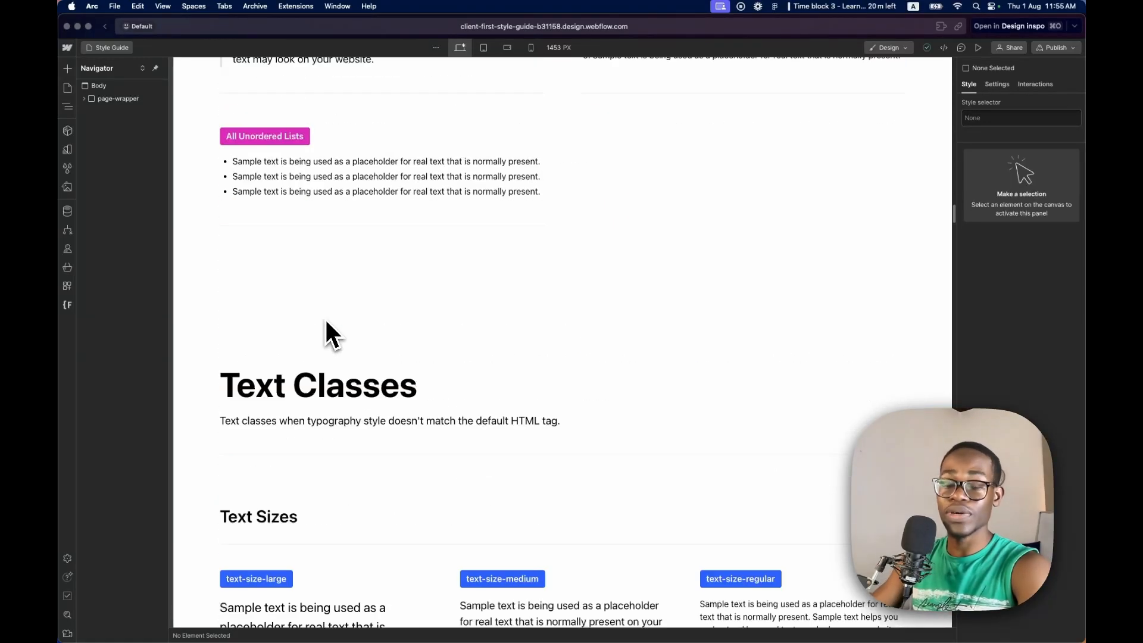
pyautogui.scroll(15, 327, 325)
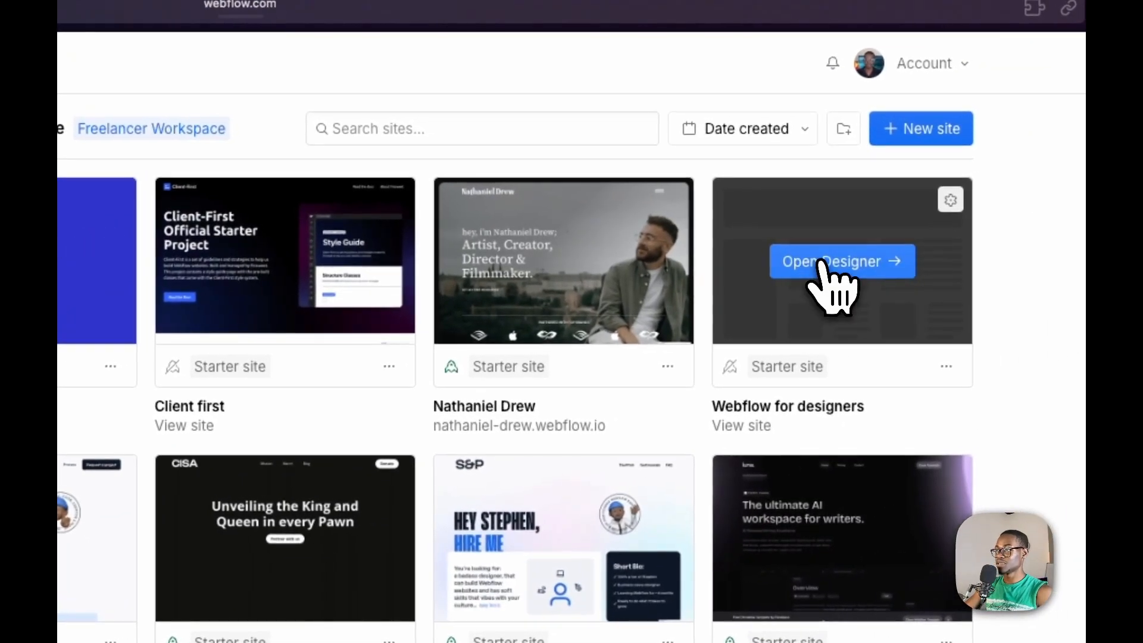
# Open the "Webflow for designers" site in the Designer and delete the page-wrapper with all its content from the Home page.
pyautogui.click(822, 262)
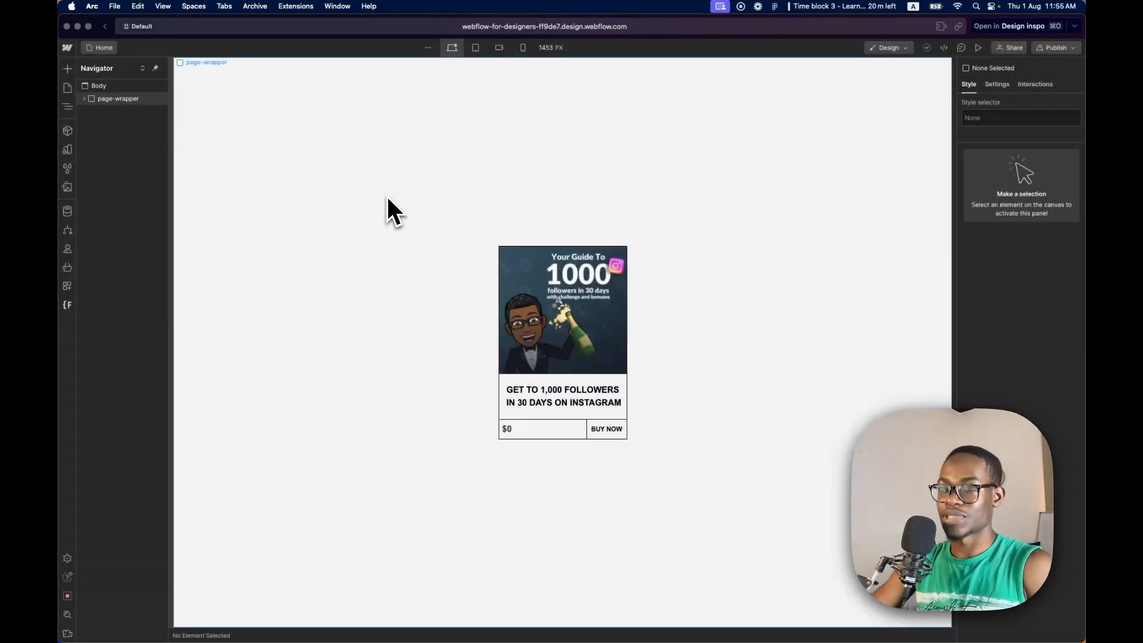
pyautogui.click(387, 205)
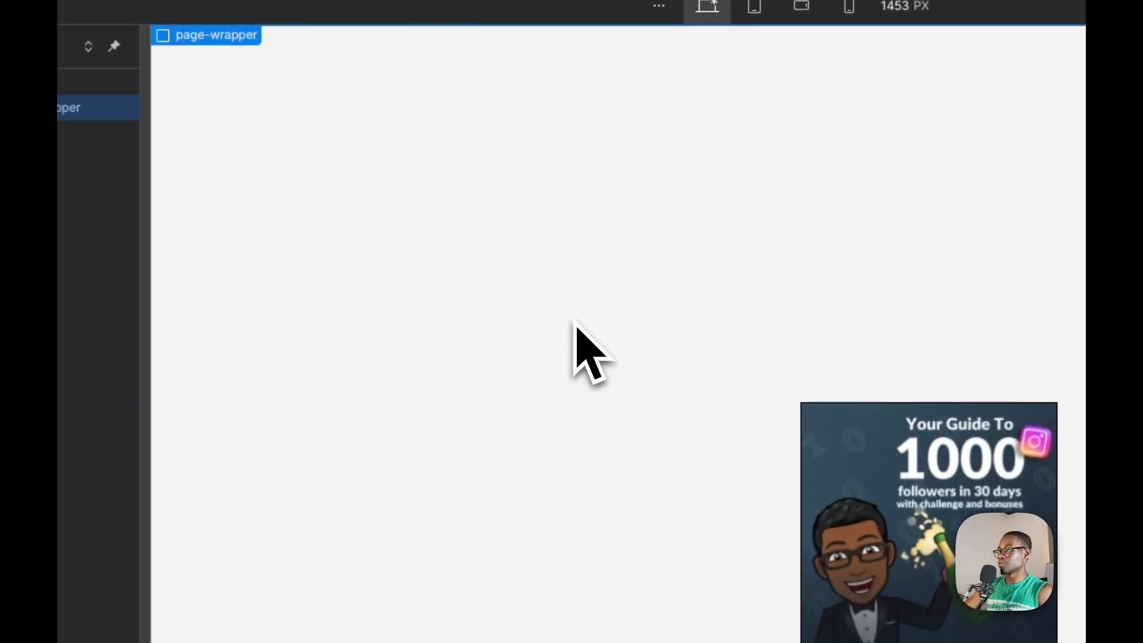
pyautogui.press('Delete')
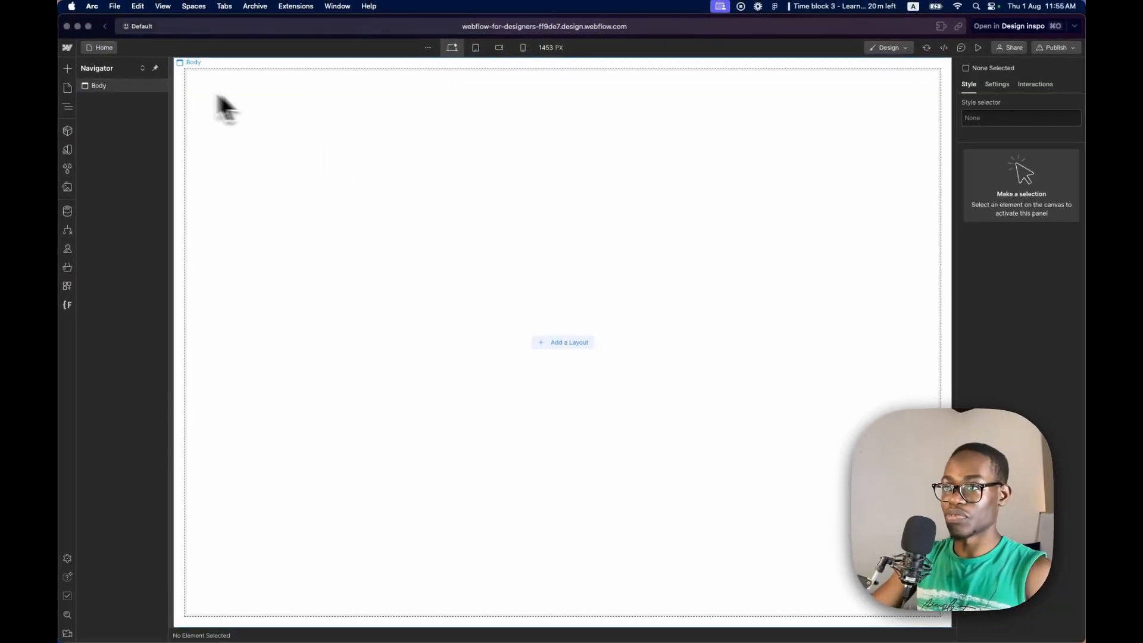
# Clean up the site's style selectors by removing all classes not associated with any page elements.
pyautogui.click(67, 169)
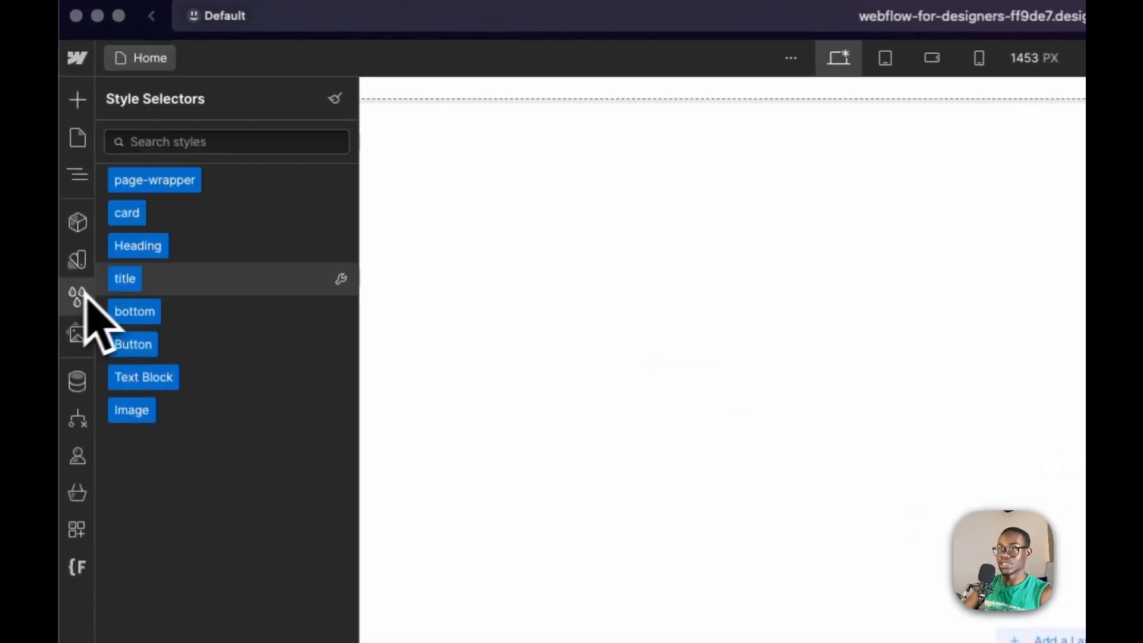
pyautogui.click(339, 99)
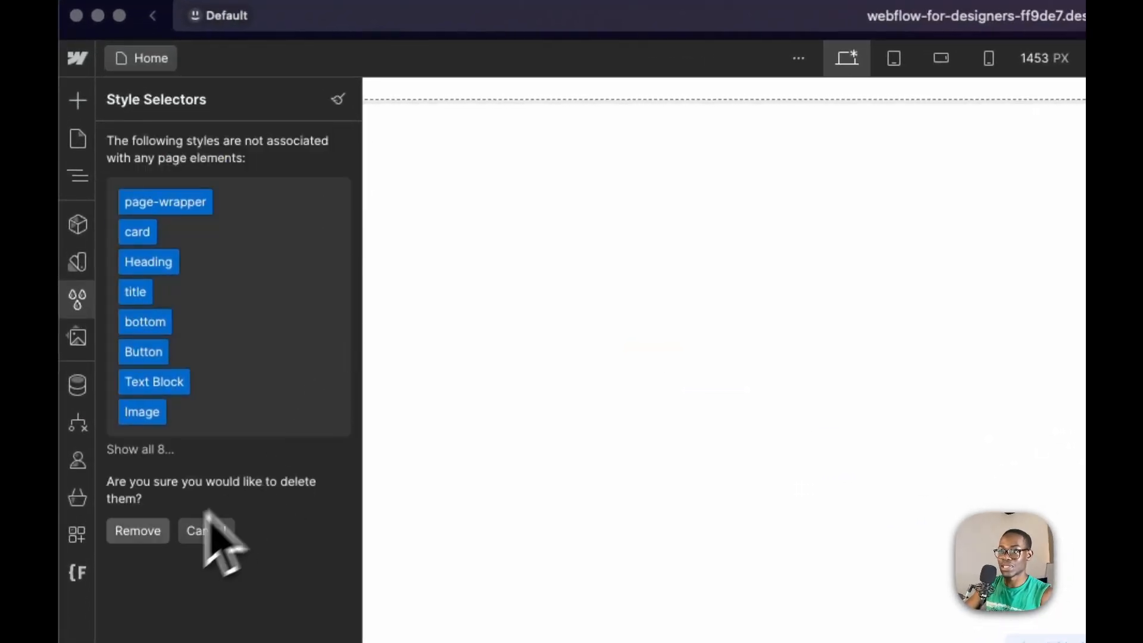
pyautogui.click(153, 532)
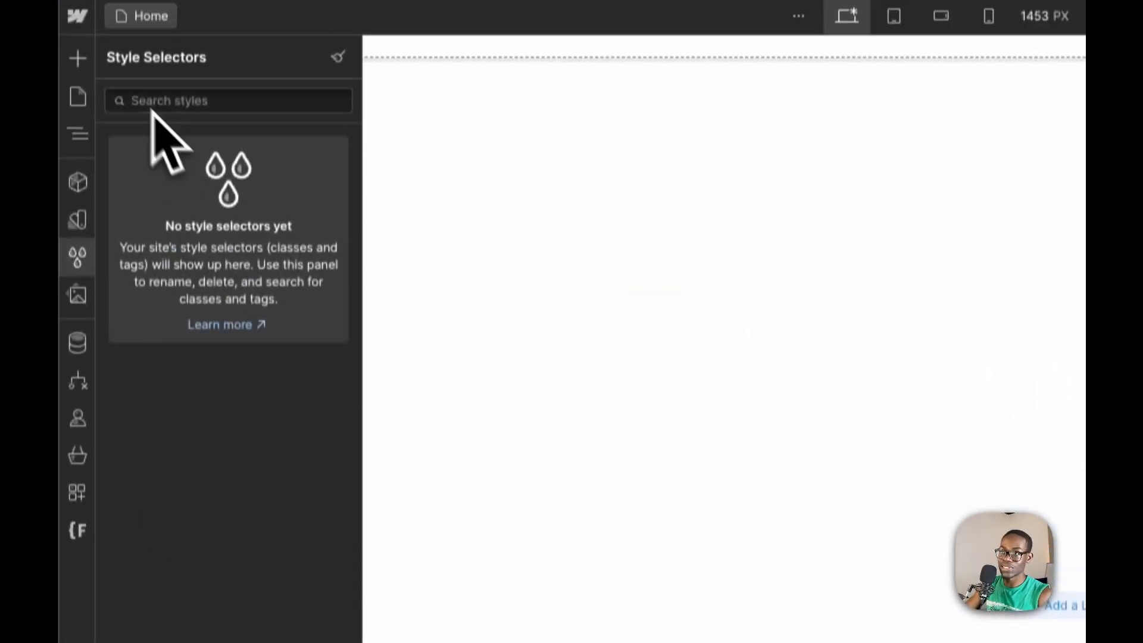
# Create a new static page named "Style Guide" with no parent folder.
pyautogui.click(84, 143)
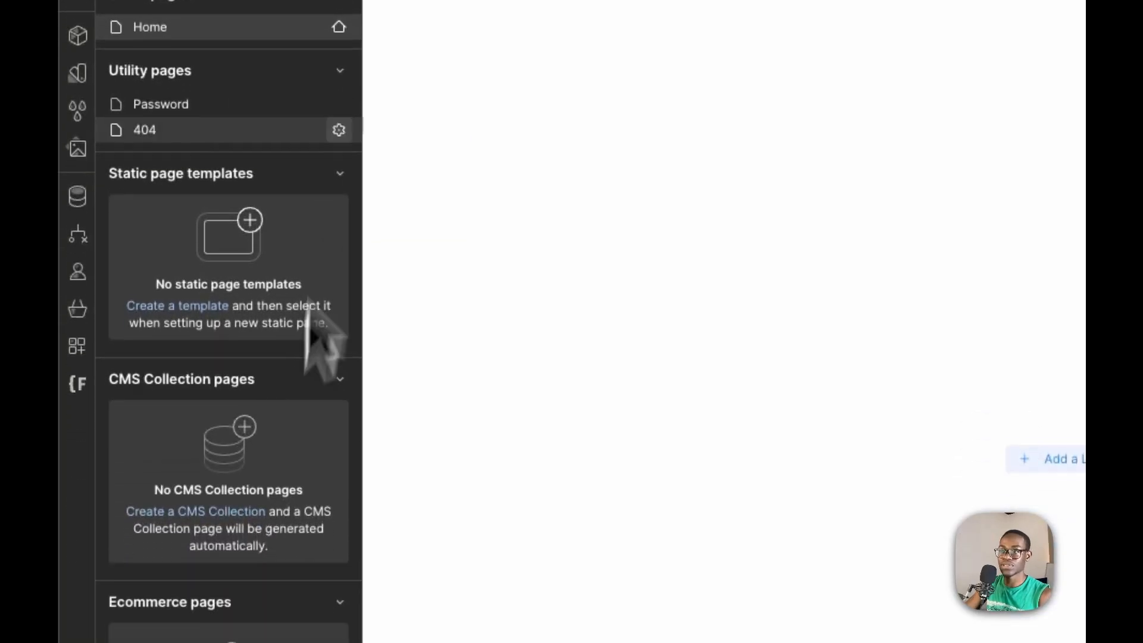
pyautogui.click(337, 98)
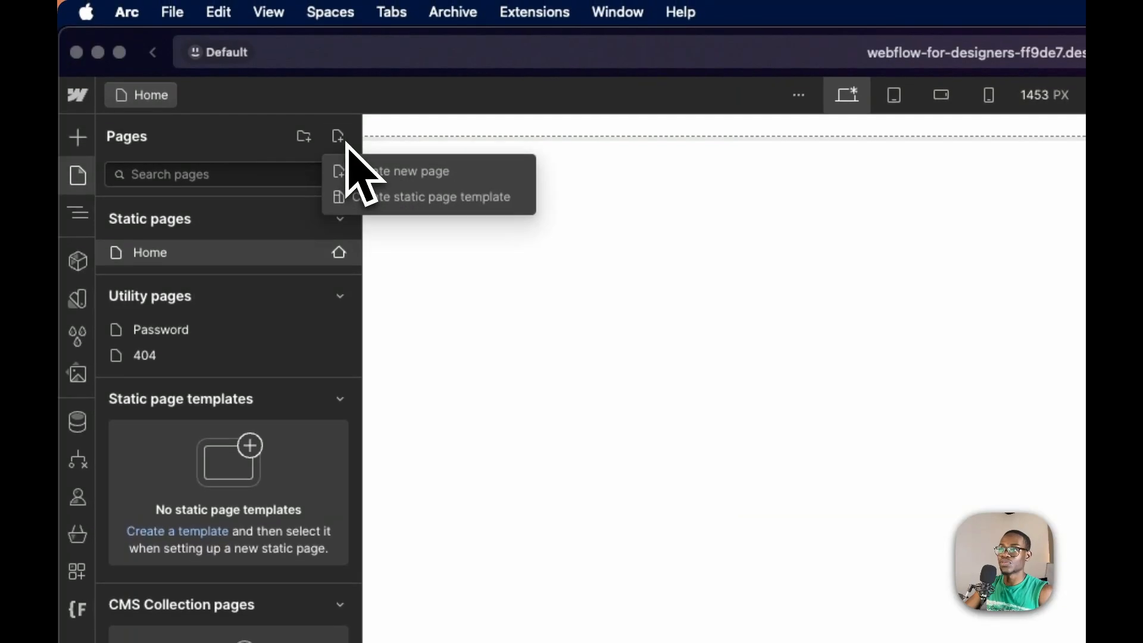
pyautogui.click(415, 172)
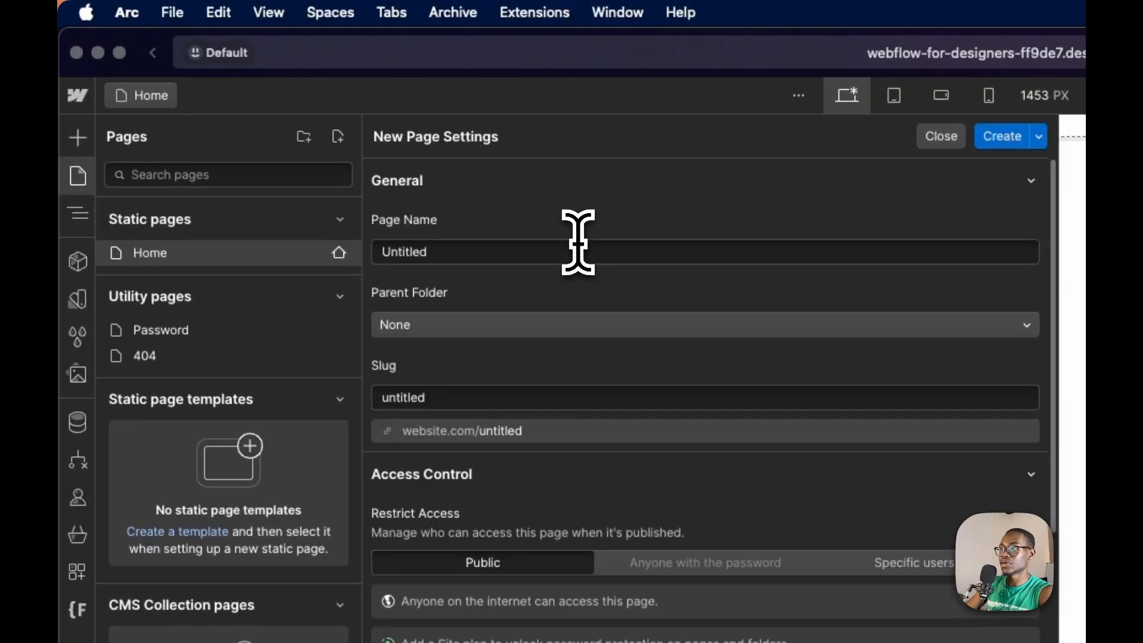
pyautogui.click(575, 252)
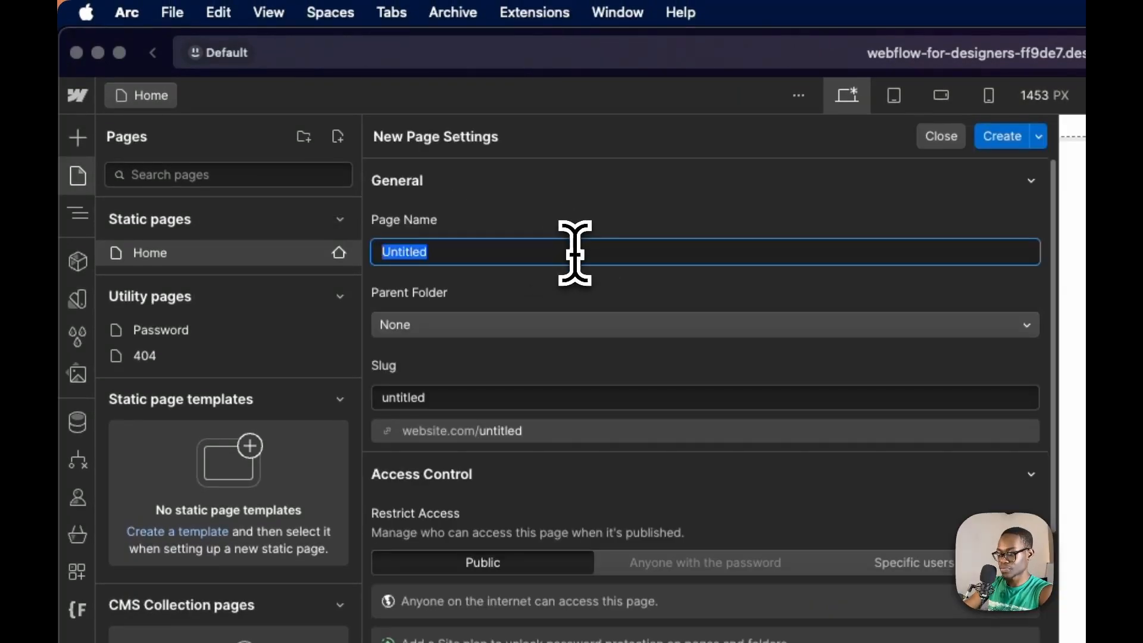
pyautogui.write('Style')
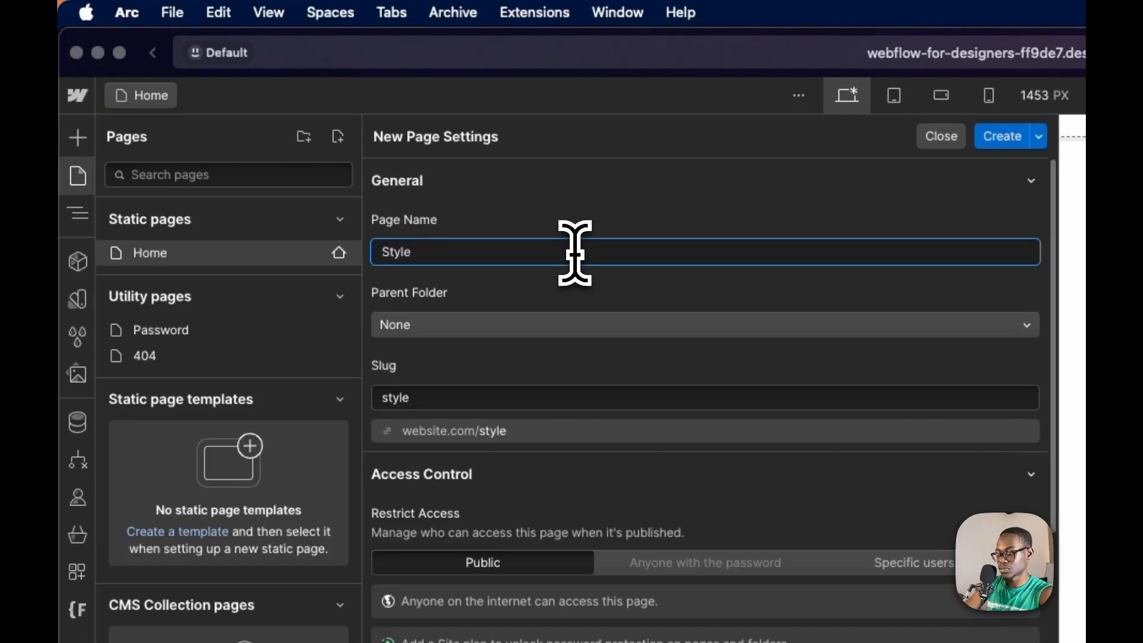
pyautogui.write(' Guide')
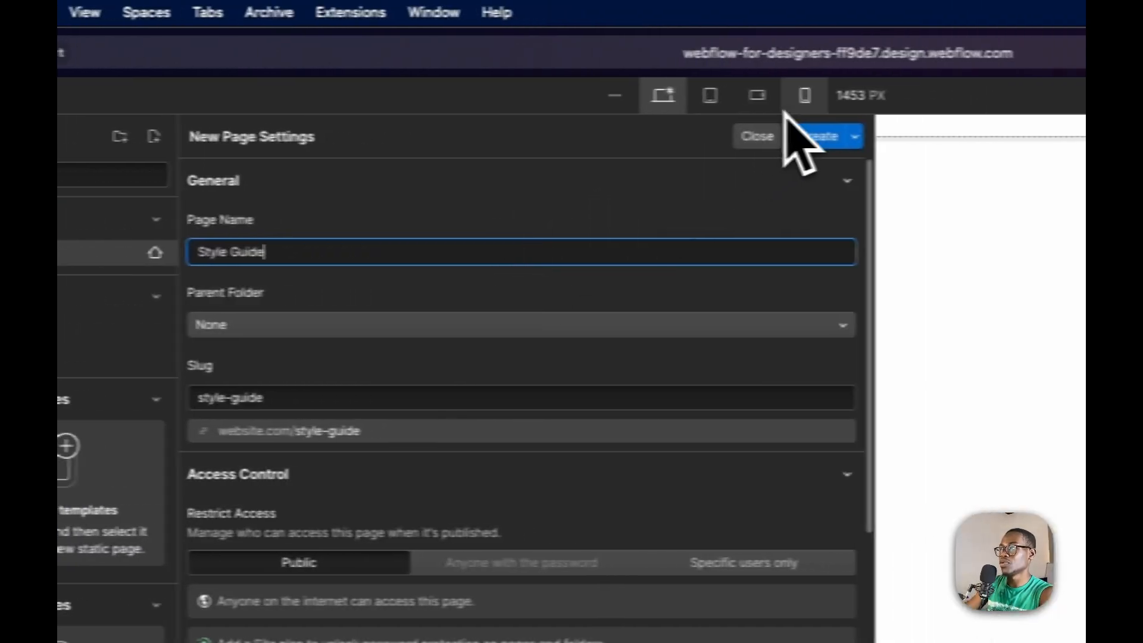
pyautogui.click(1037, 139)
# Switch to the cloned Client-First site and copy the page-wrapper of its Style Guide page.
pyautogui.click(769, 174)
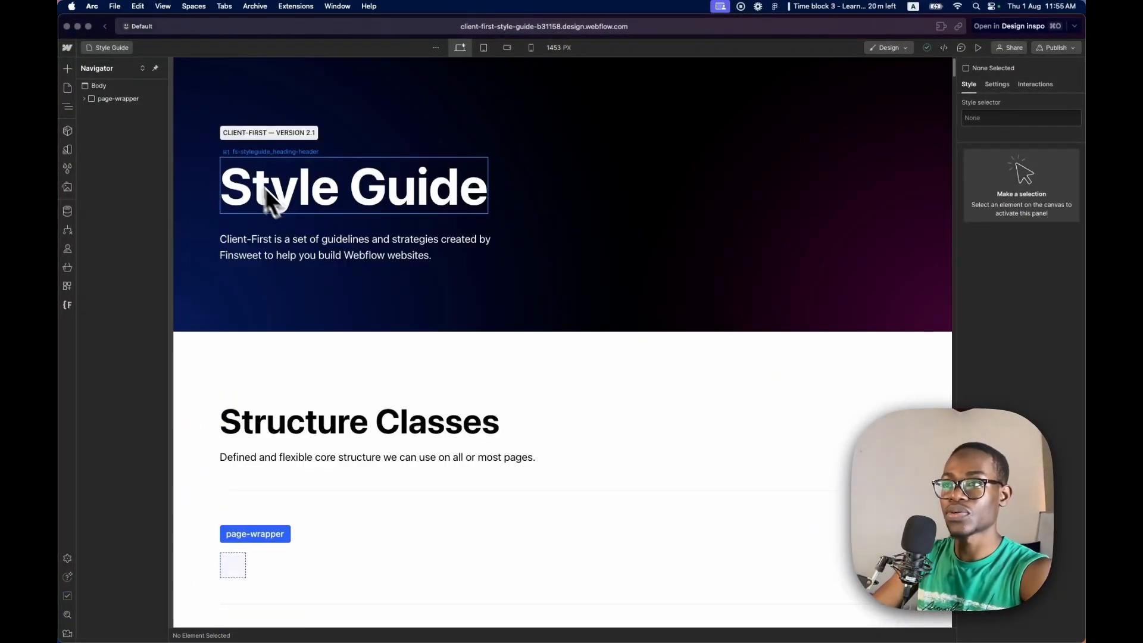
pyautogui.click(127, 85)
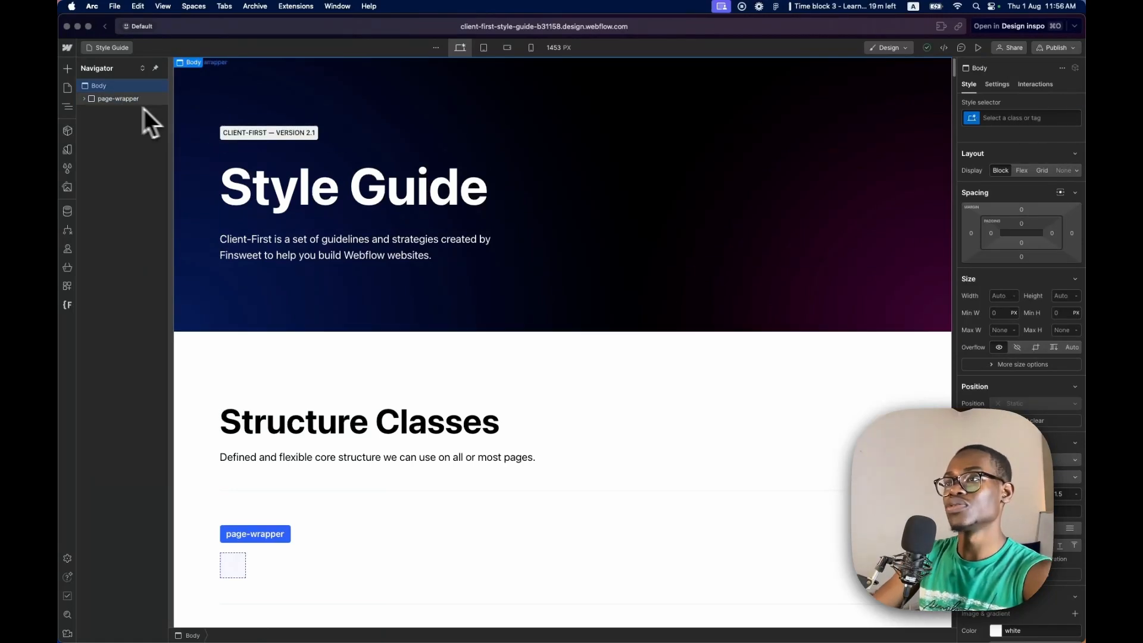
pyautogui.click(123, 100)
pyautogui.rightClick(124, 102)
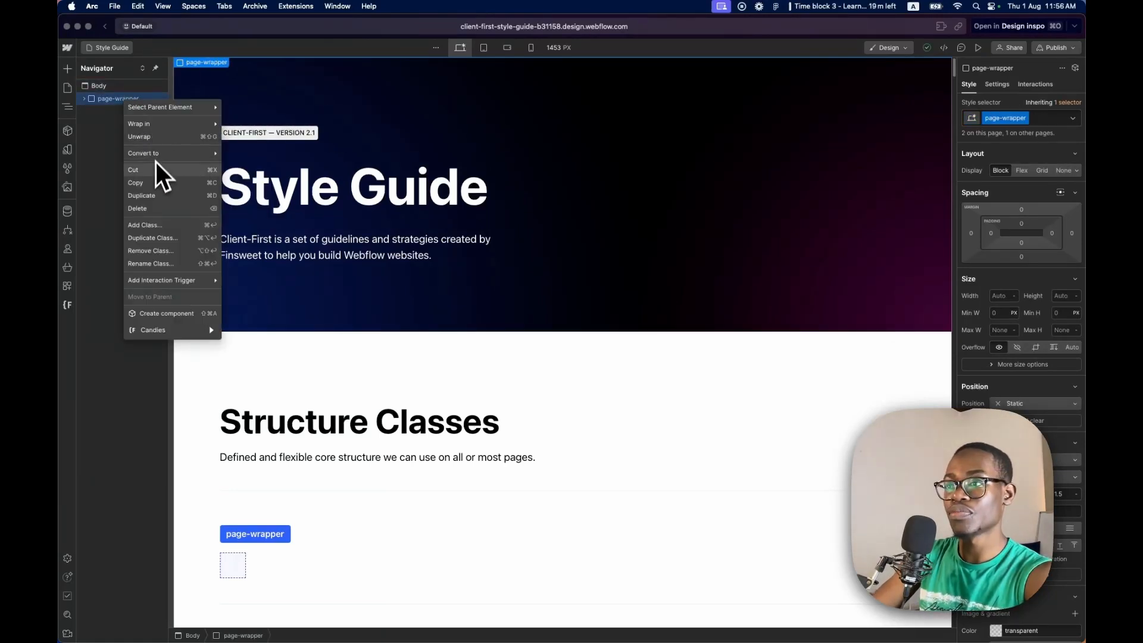
pyautogui.press('super+c')
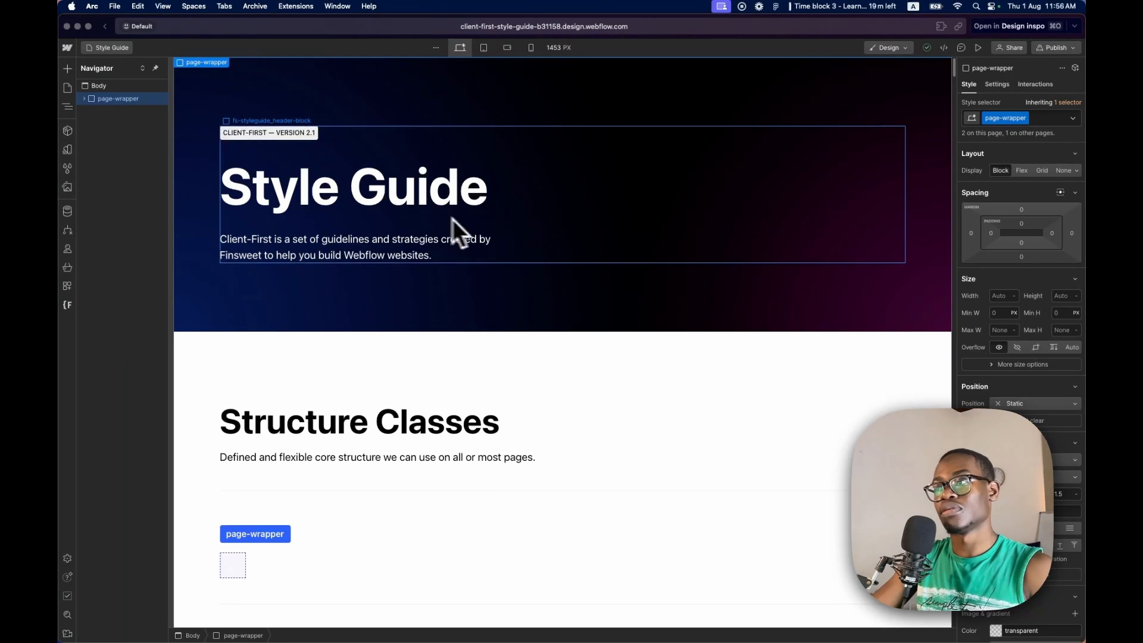
# Return to the "Webflow for designers" site and paste the copied page-wrapper into the Body of its Style Guide page.
pyautogui.hotkey('ctrl', 'Up')
pyautogui.click(348, 333)
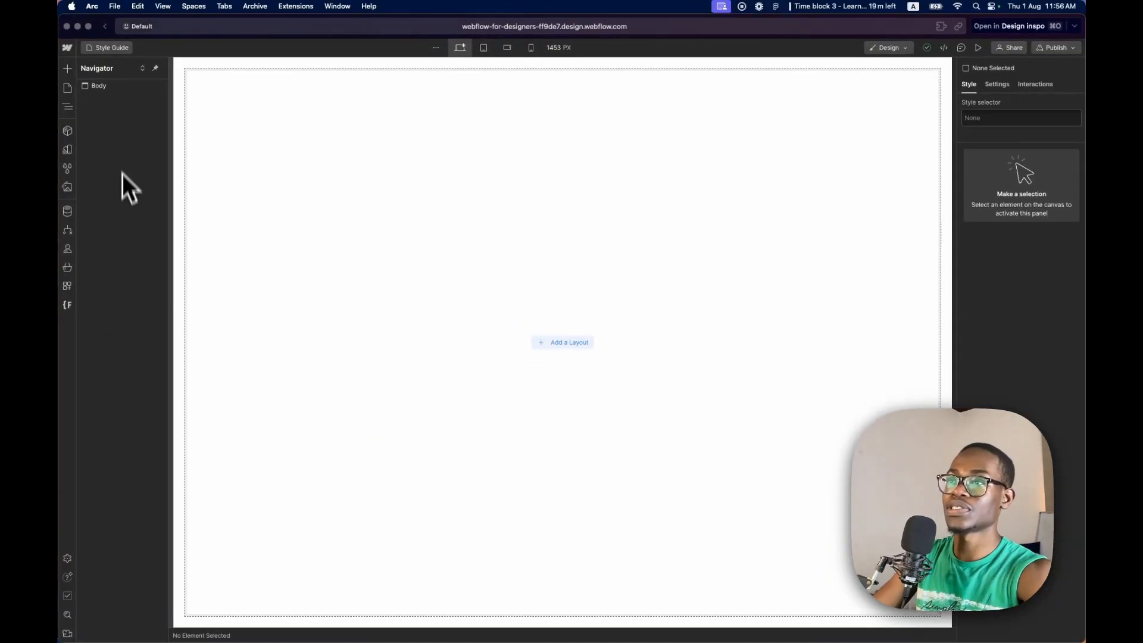
pyautogui.click(117, 94)
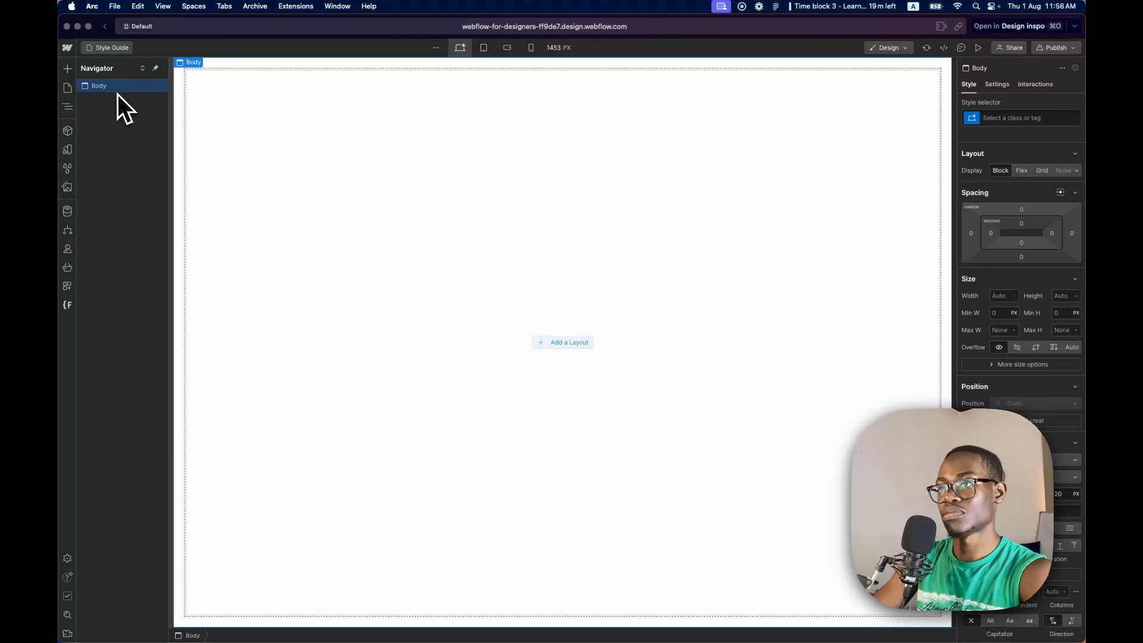
pyautogui.press('super+v')
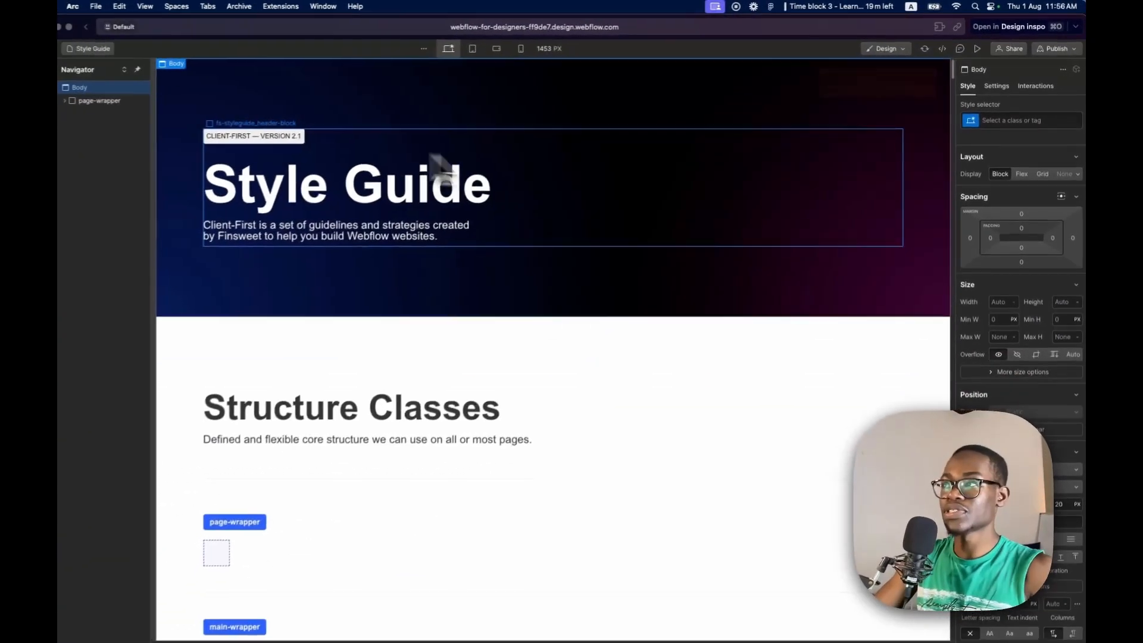
# In the cloned Client-First site, examine the element hierarchy inside page-wrapper and the site's list of components.
pyautogui.hotkey('ctrl', 'Up')
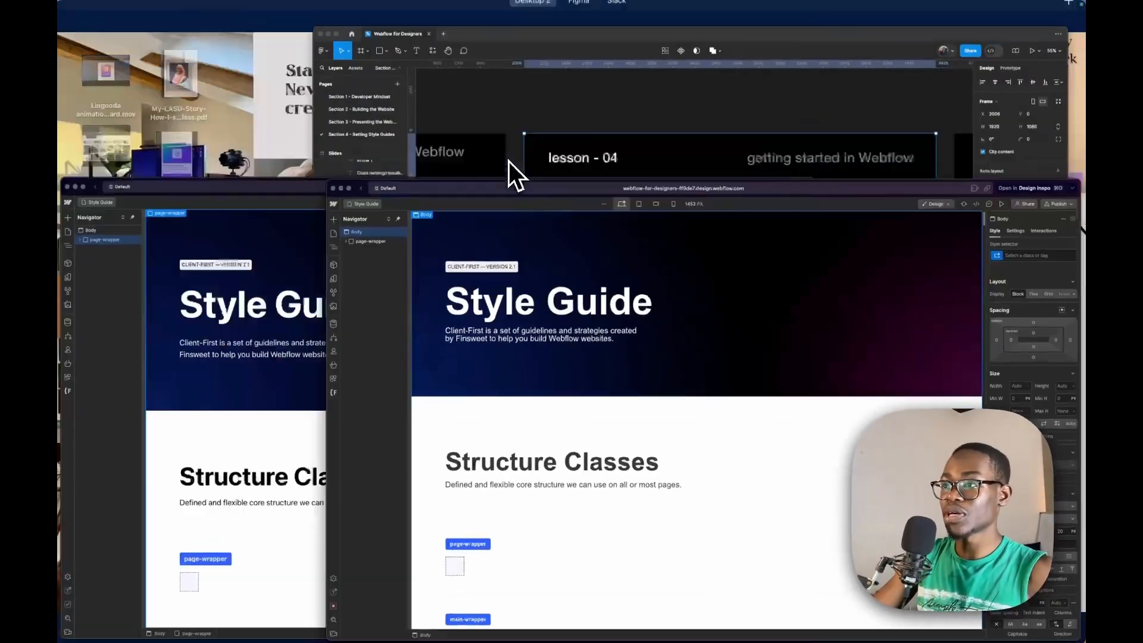
pyautogui.click(221, 379)
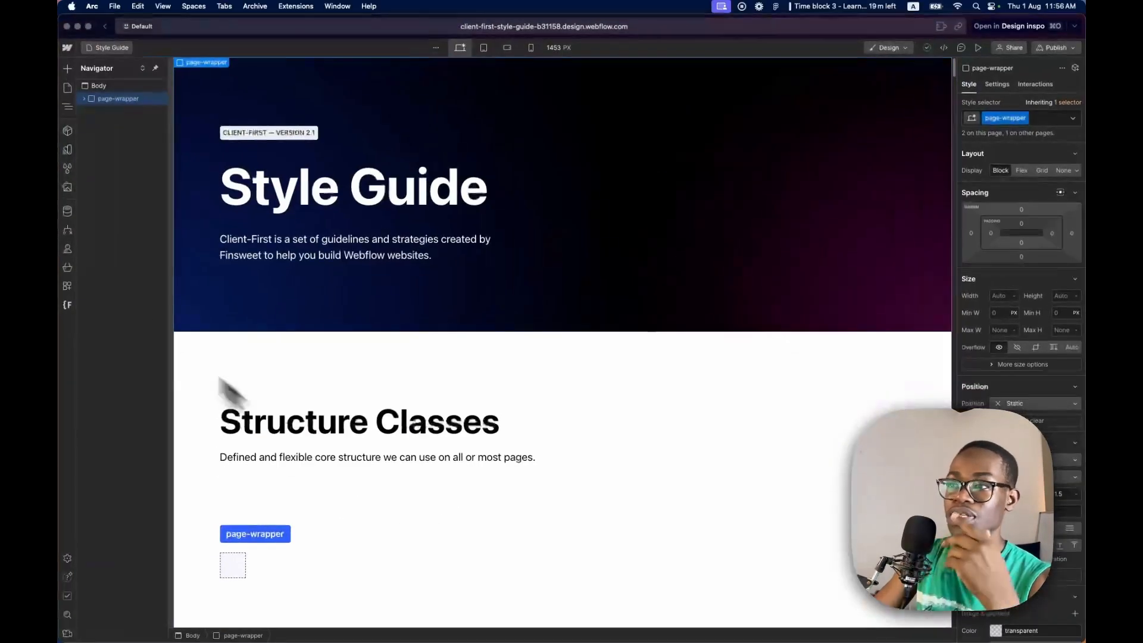
pyautogui.click(84, 99)
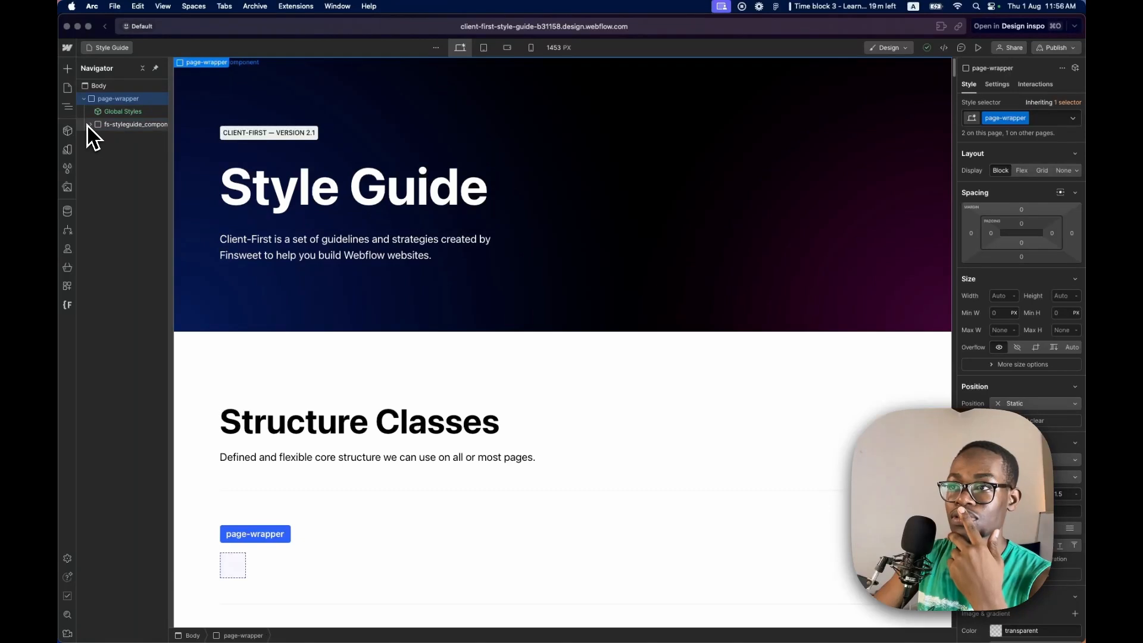
pyautogui.click(89, 126)
pyautogui.click(97, 137)
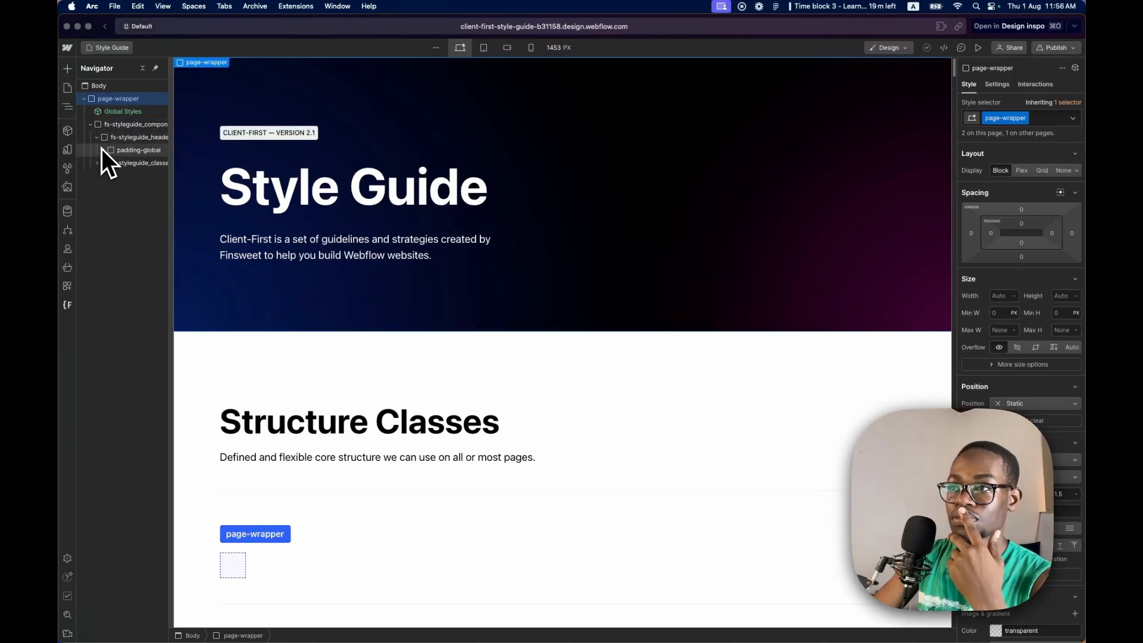
pyautogui.click(97, 163)
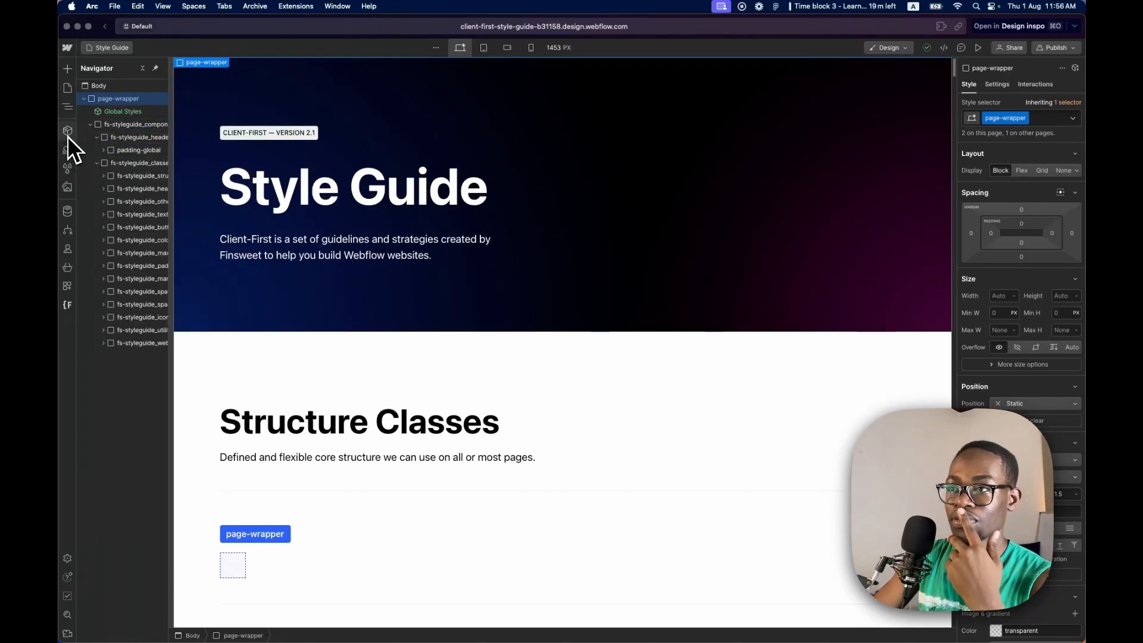
pyautogui.click(68, 133)
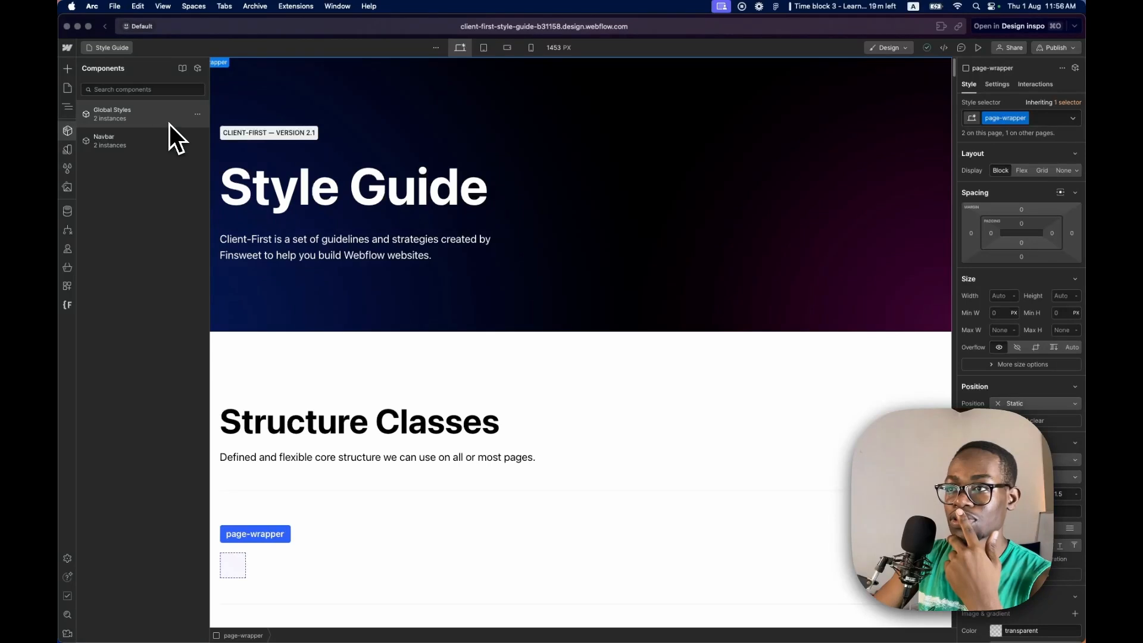
pyautogui.click(299, 192)
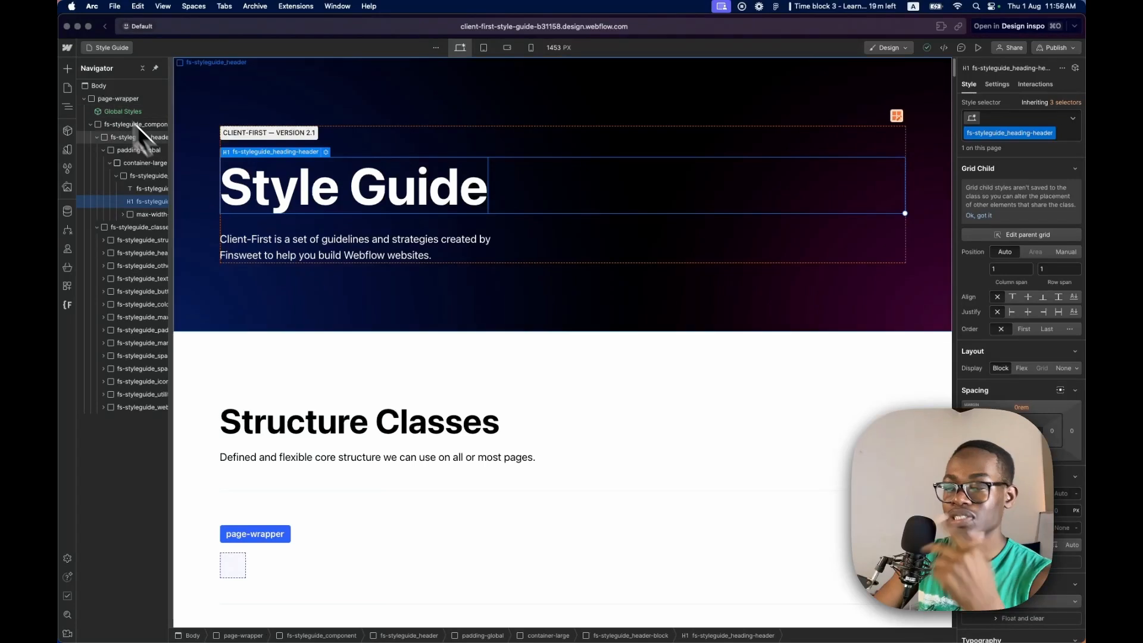
# Back in the "Webflow for designers" site, open the global-styles code embed, review its CSS from start to end, and save and close it.
pyautogui.hotkey('ctrl', 'Up')
pyautogui.click(458, 346)
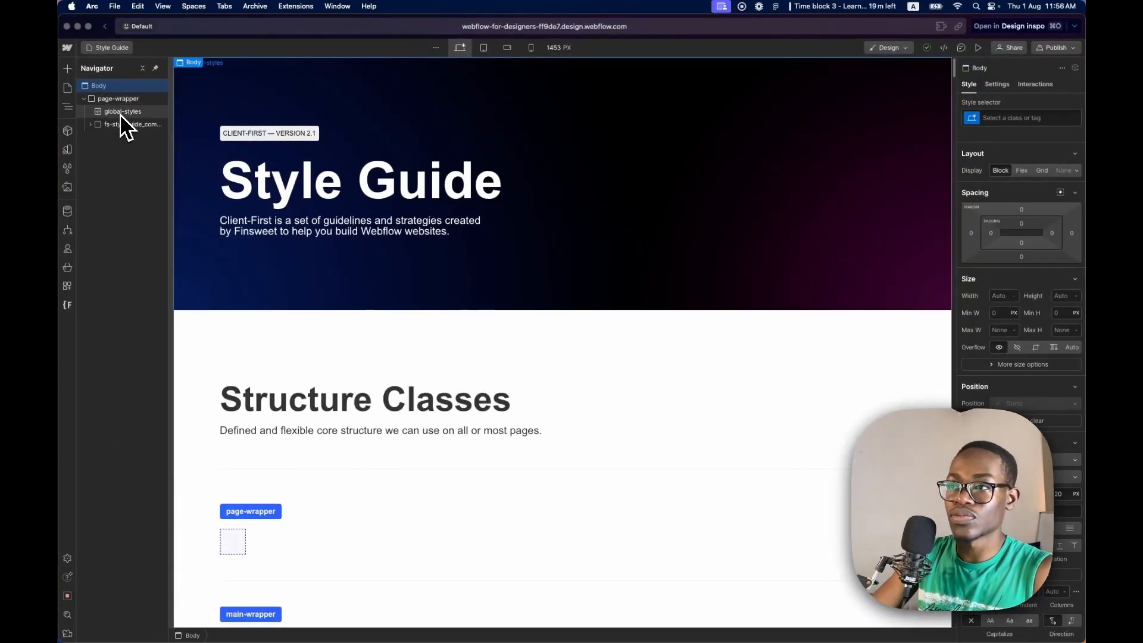
pyautogui.click(127, 116)
pyautogui.click(231, 63)
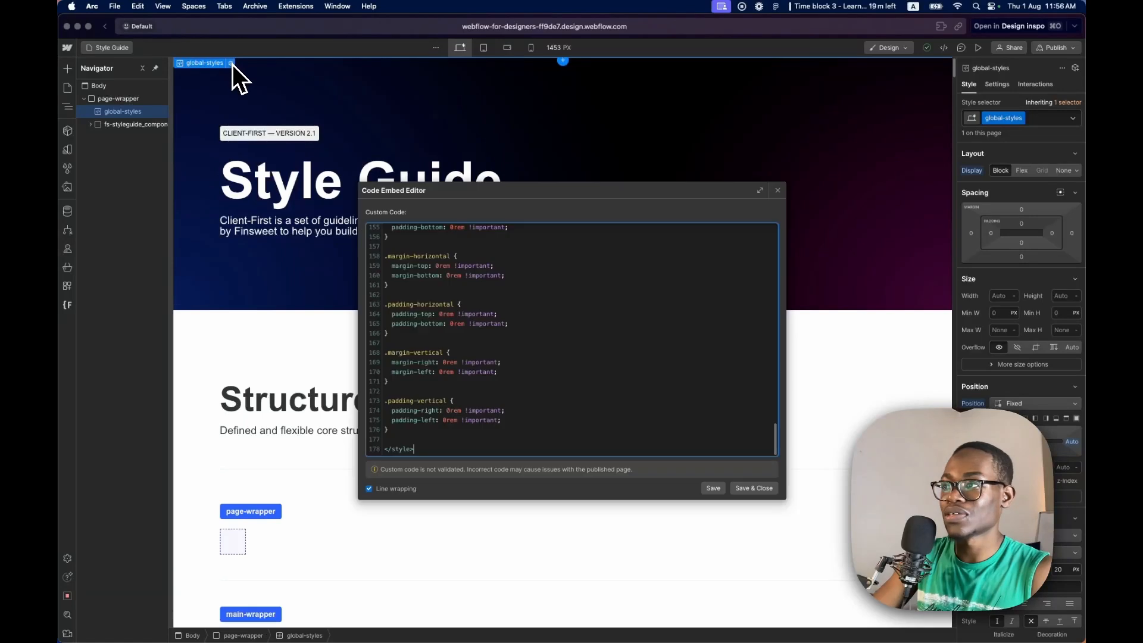
pyautogui.scroll(20, 459, 288)
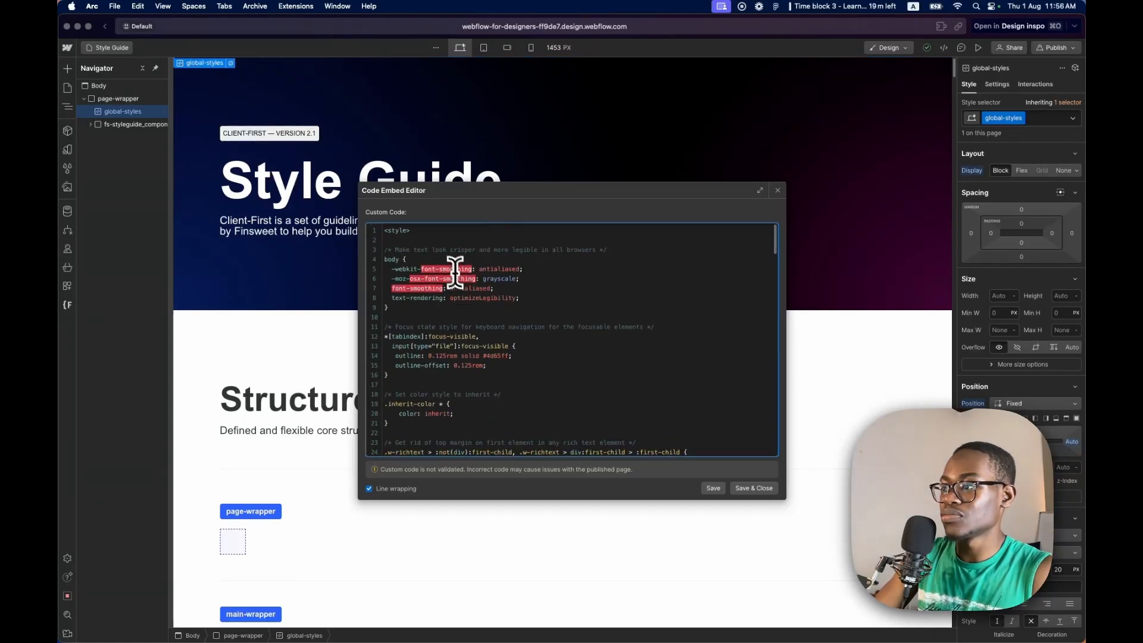
pyautogui.moveTo(439, 327); pyautogui.dragTo(462, 450)
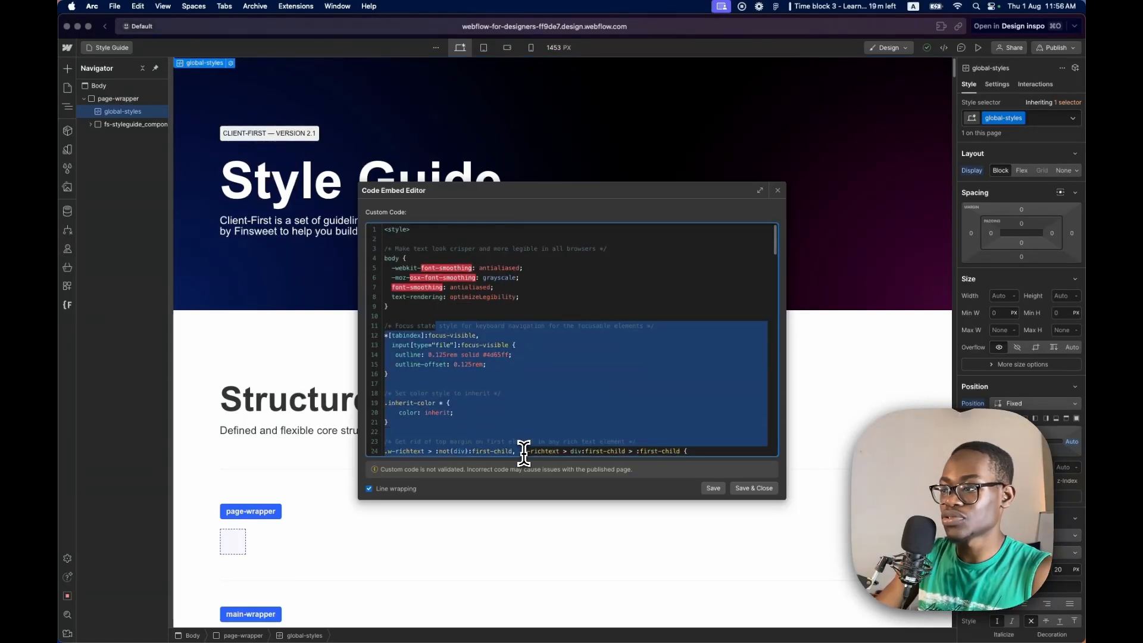
pyautogui.click(500, 373)
pyautogui.scroll(-20, 501, 373)
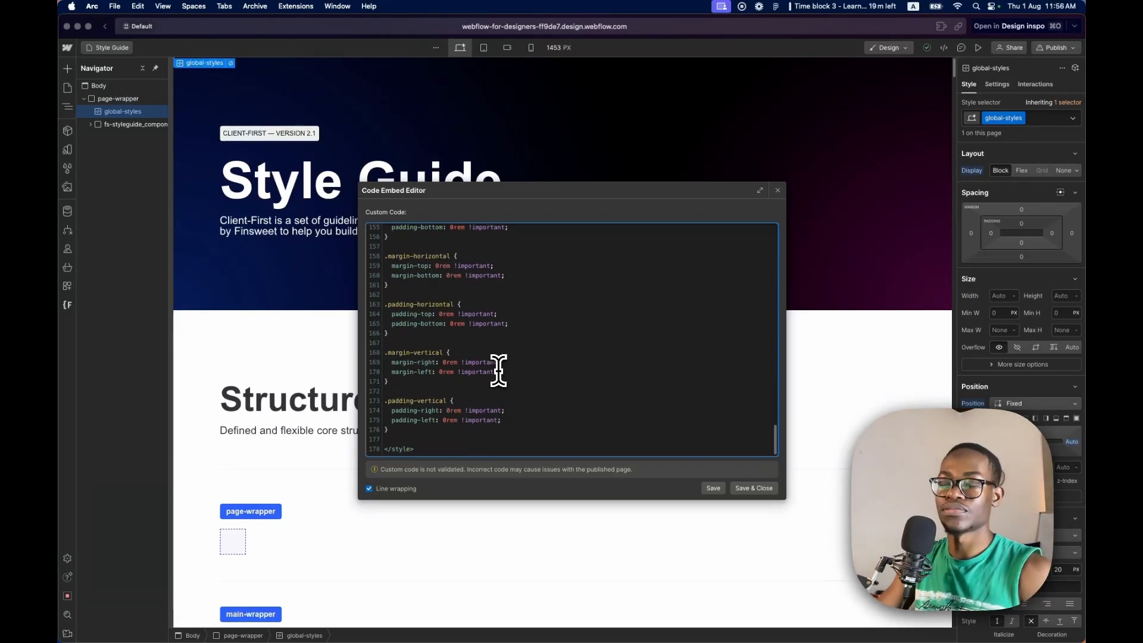
pyautogui.scroll(15, 503, 366)
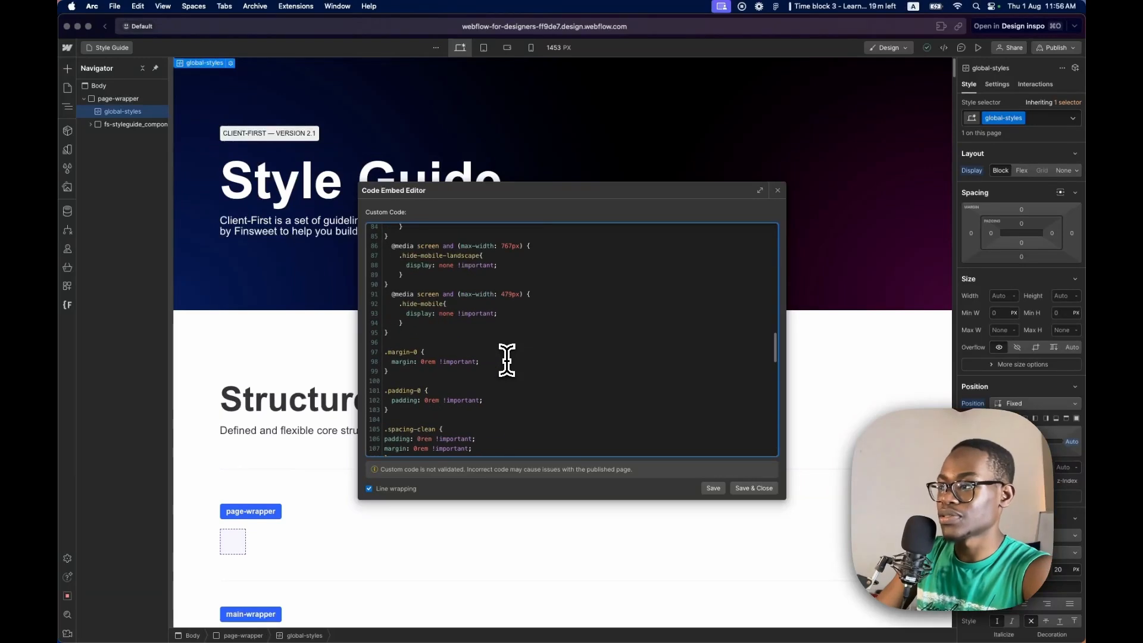
pyautogui.scroll(10, 507, 360)
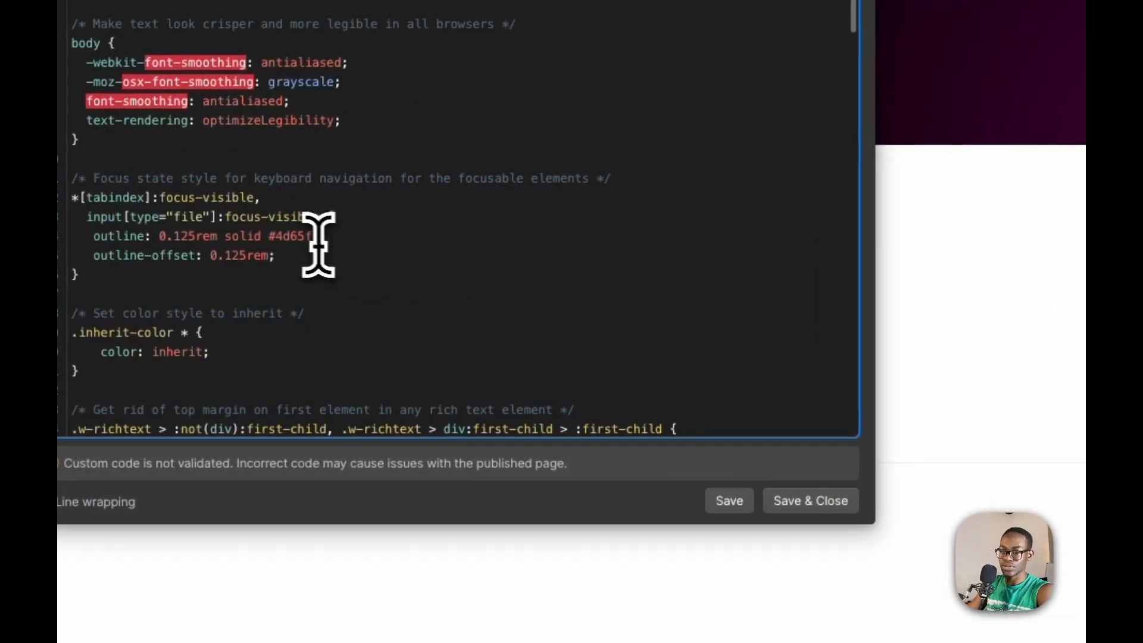
pyautogui.click(810, 501)
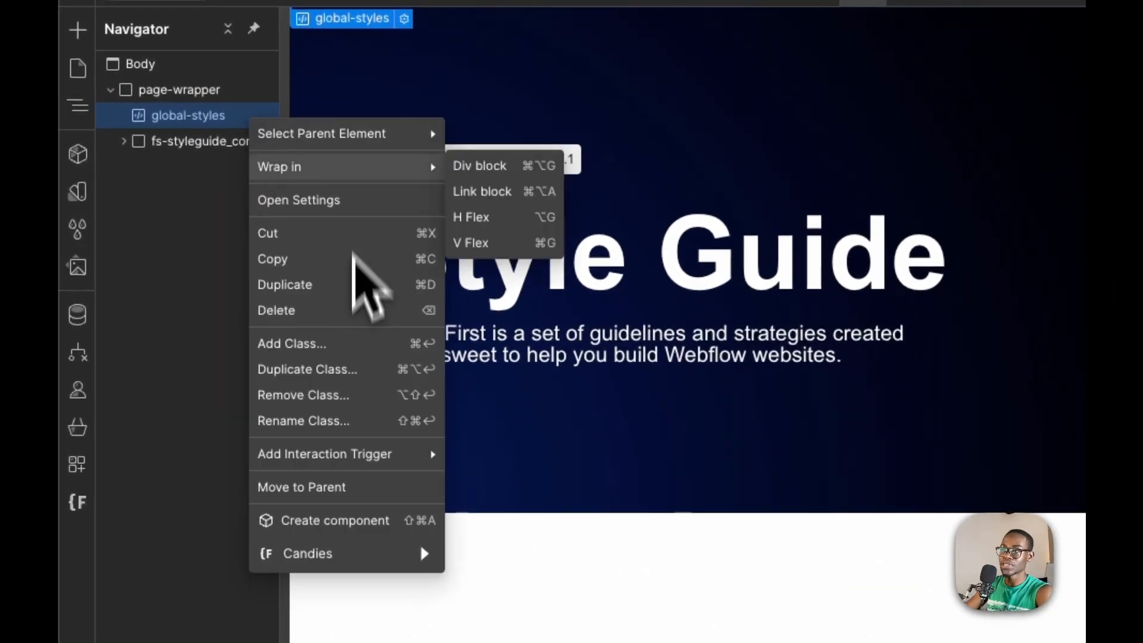
# Turn the global-styles embed into a component named "global styles".
pyautogui.click(341, 523)
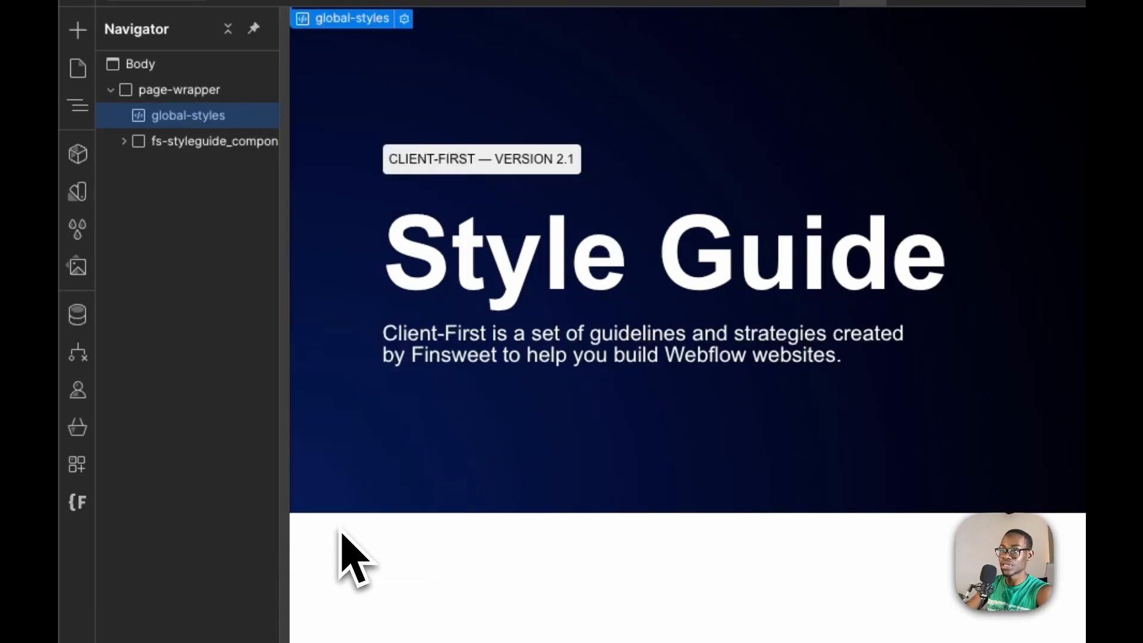
pyautogui.write('Global')
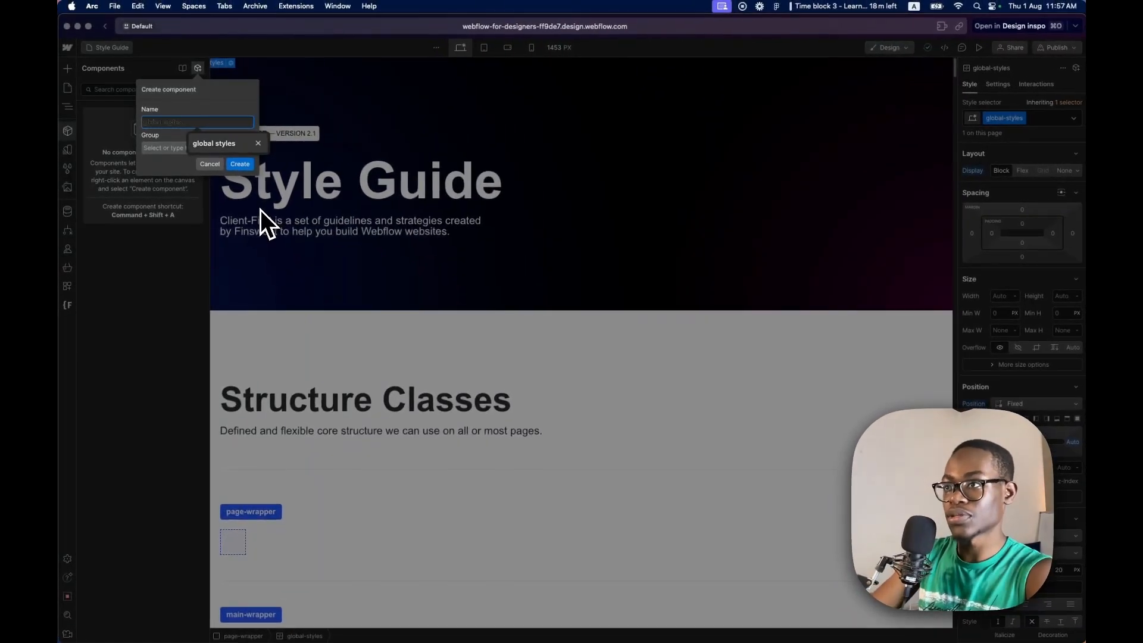
pyautogui.write(' Styles')
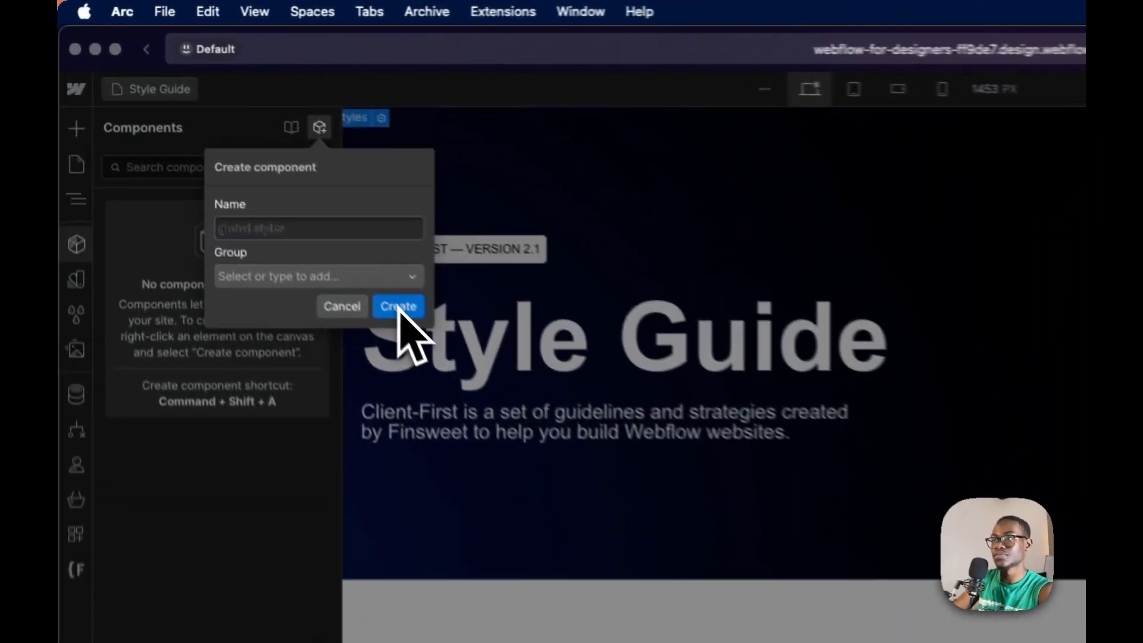
pyautogui.click(253, 171)
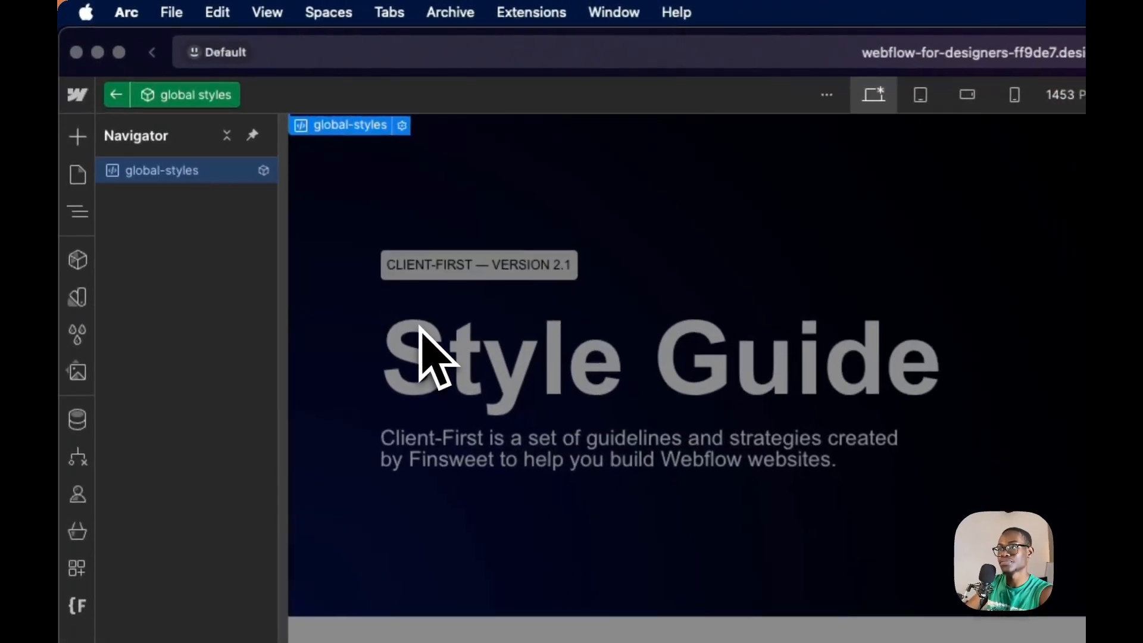
# Exit the global styles component and look over the Style Guide page.
pyautogui.click(113, 95)
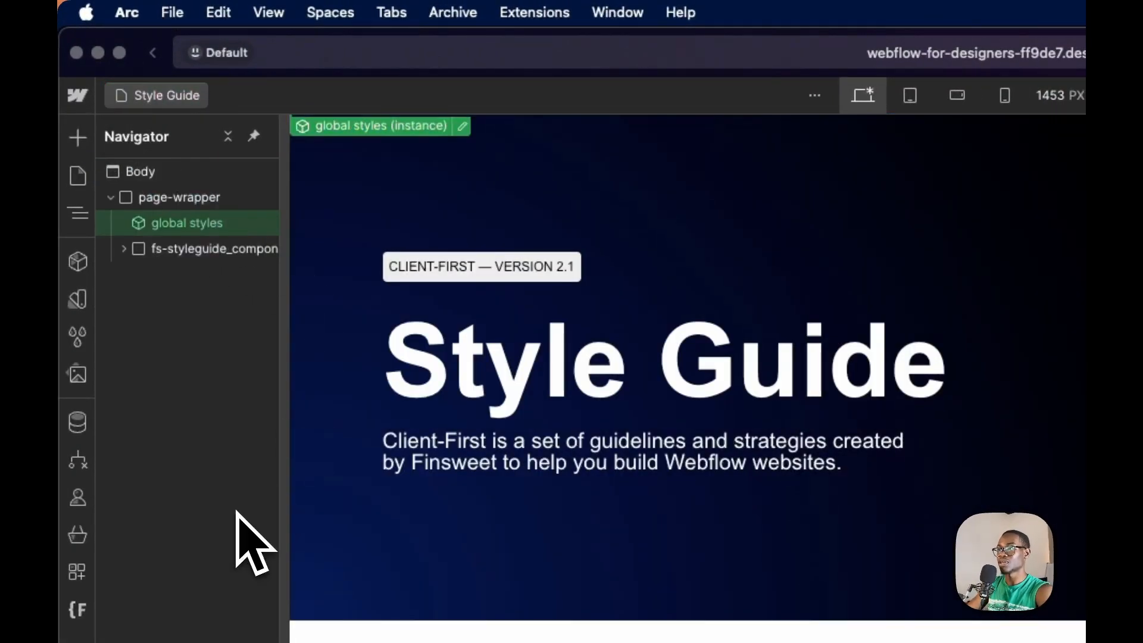
pyautogui.scroll(-10, 638, 459)
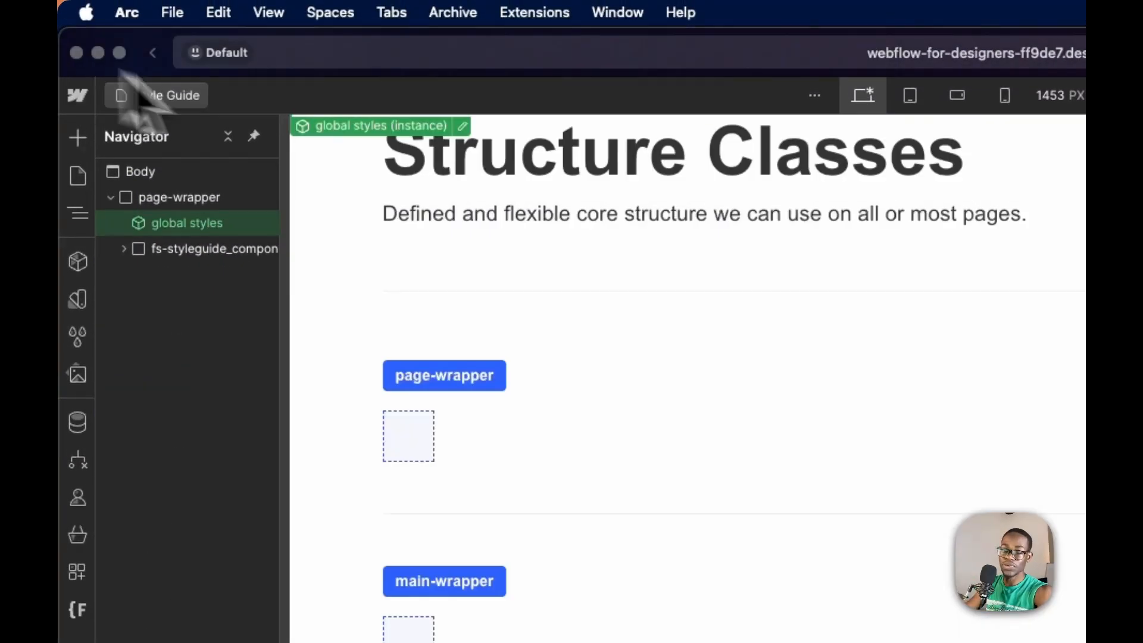
pyautogui.scroll(5, 487, 228)
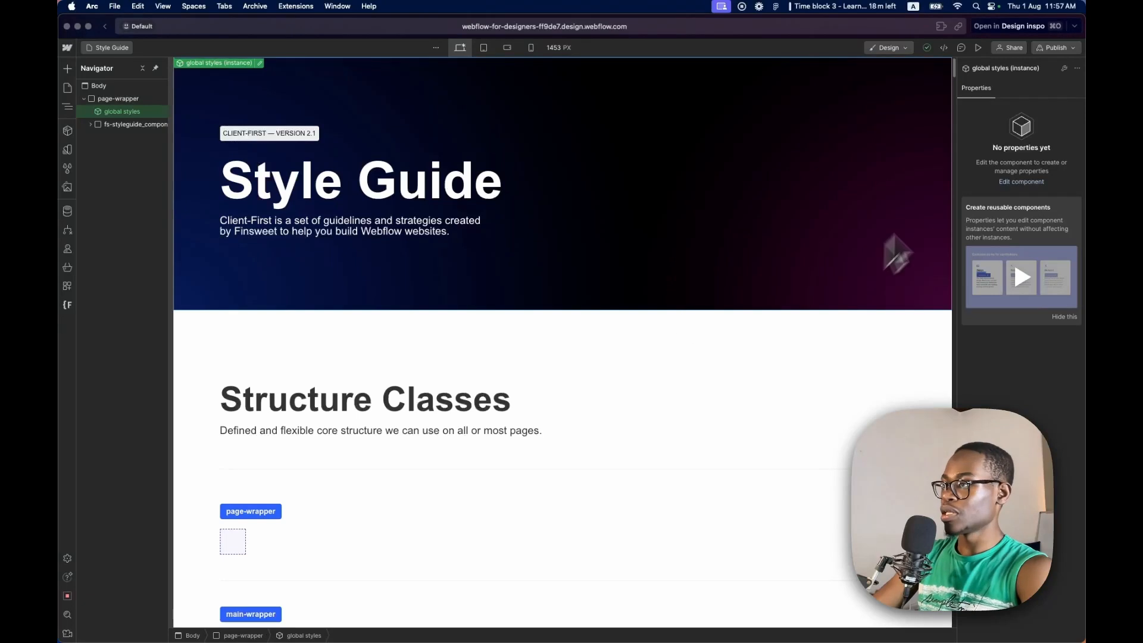
# Select the Body element and examine its style settings, especially the typography.
pyautogui.click(335, 299)
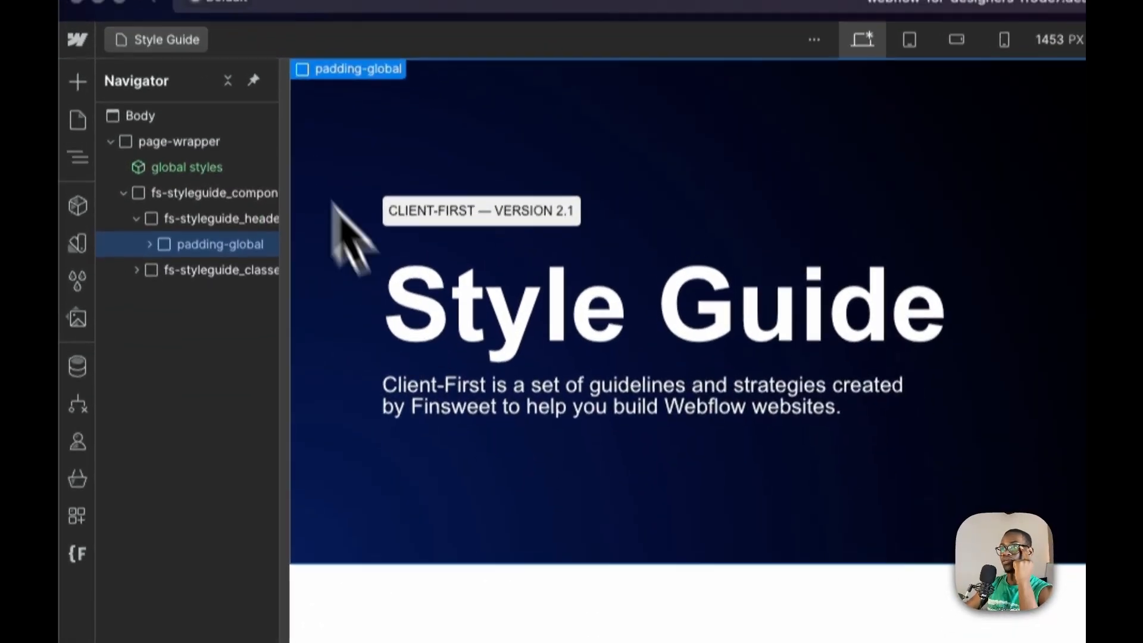
pyautogui.click(179, 117)
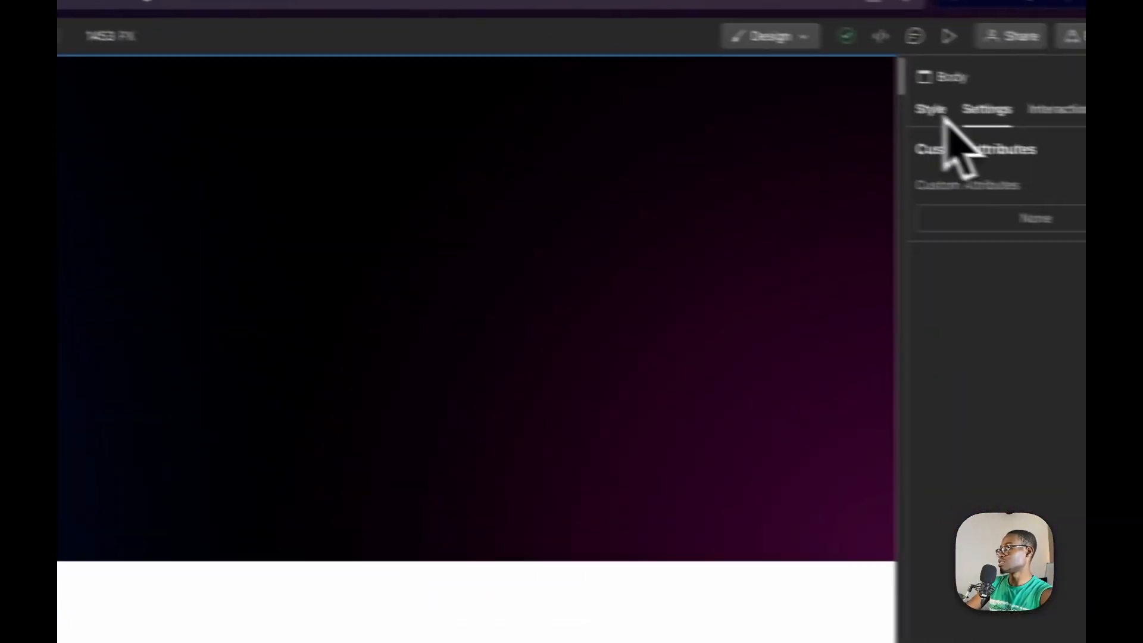
pyautogui.click(940, 114)
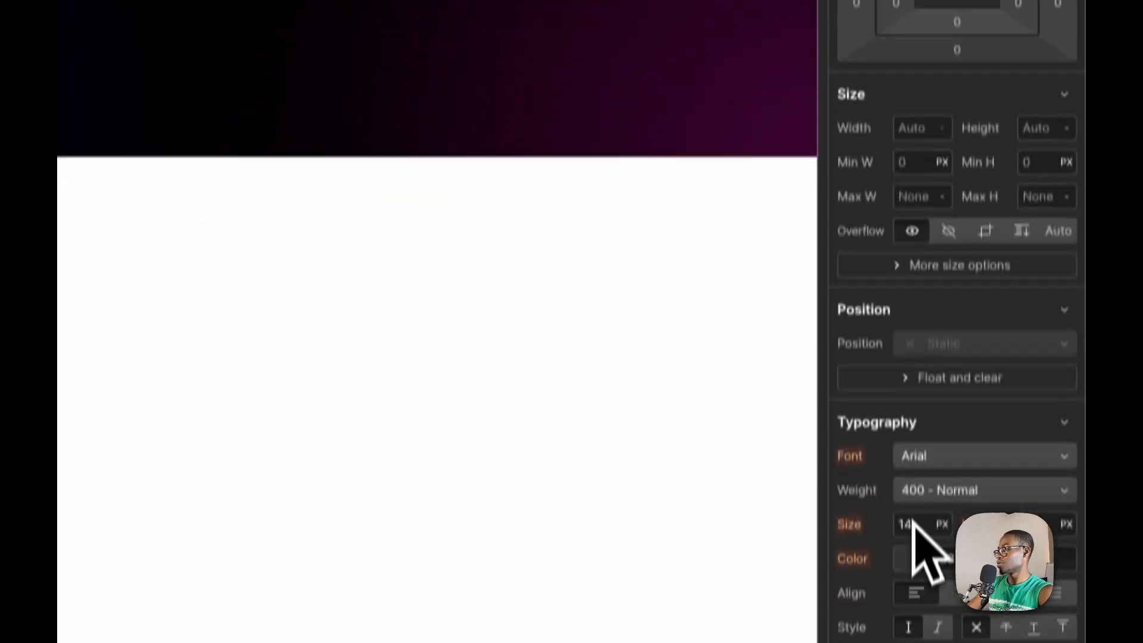
pyautogui.scroll(-10, 913, 521)
pyautogui.scroll(6, 913, 459)
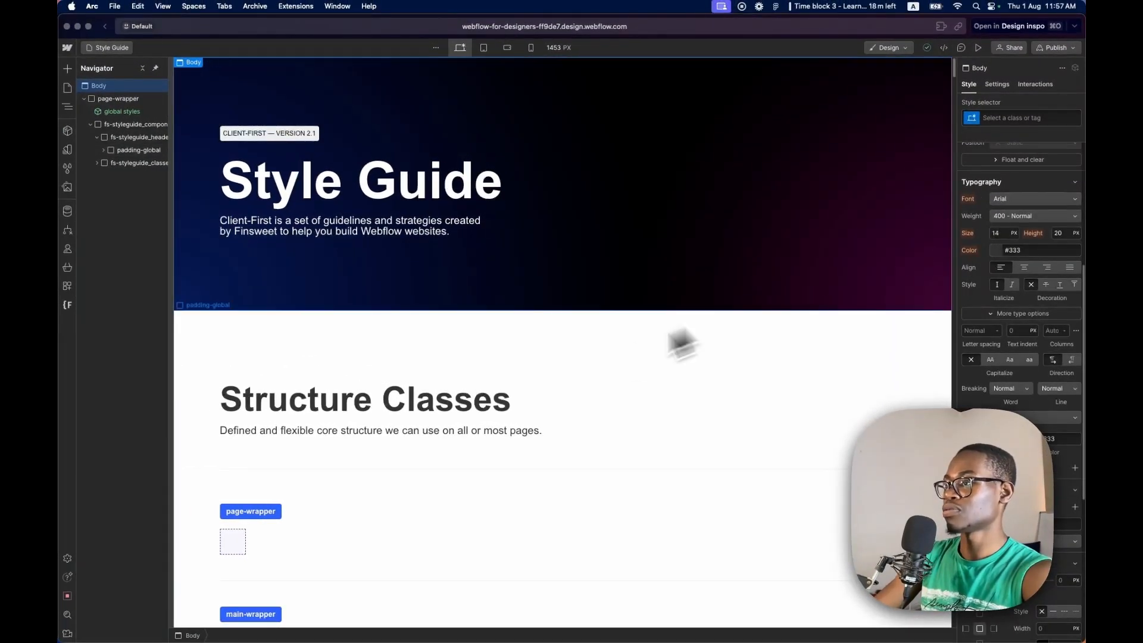
pyautogui.scroll(-15, 562, 381)
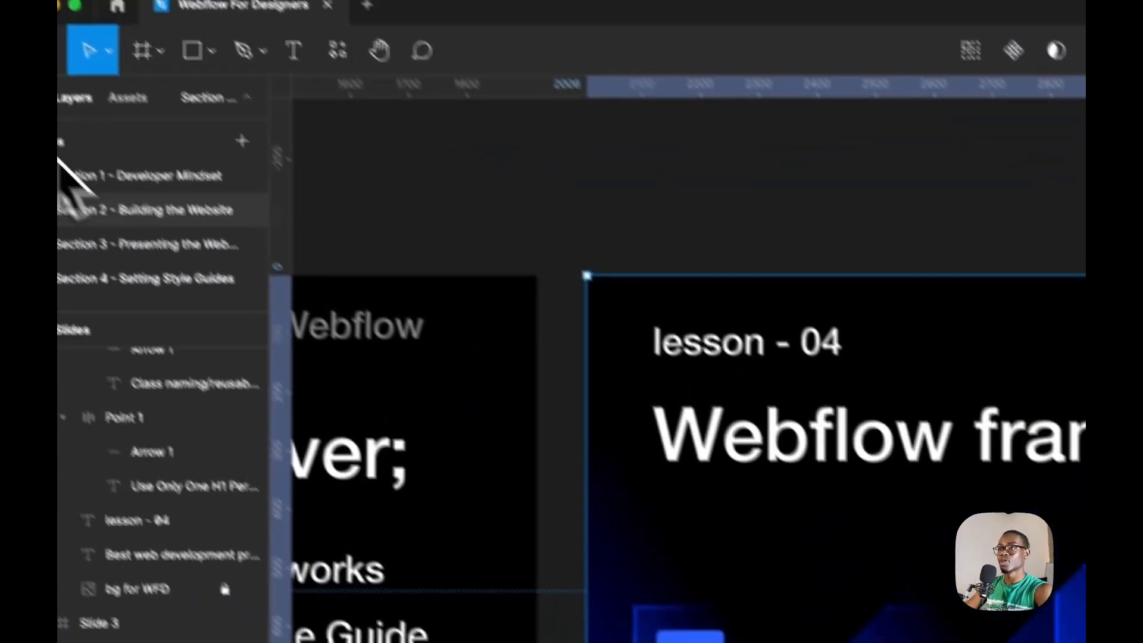
# Switch to the Figma file's Section 2 - Building the Website page and view the properties of the large heading's Display text style.
pyautogui.click(134, 209)
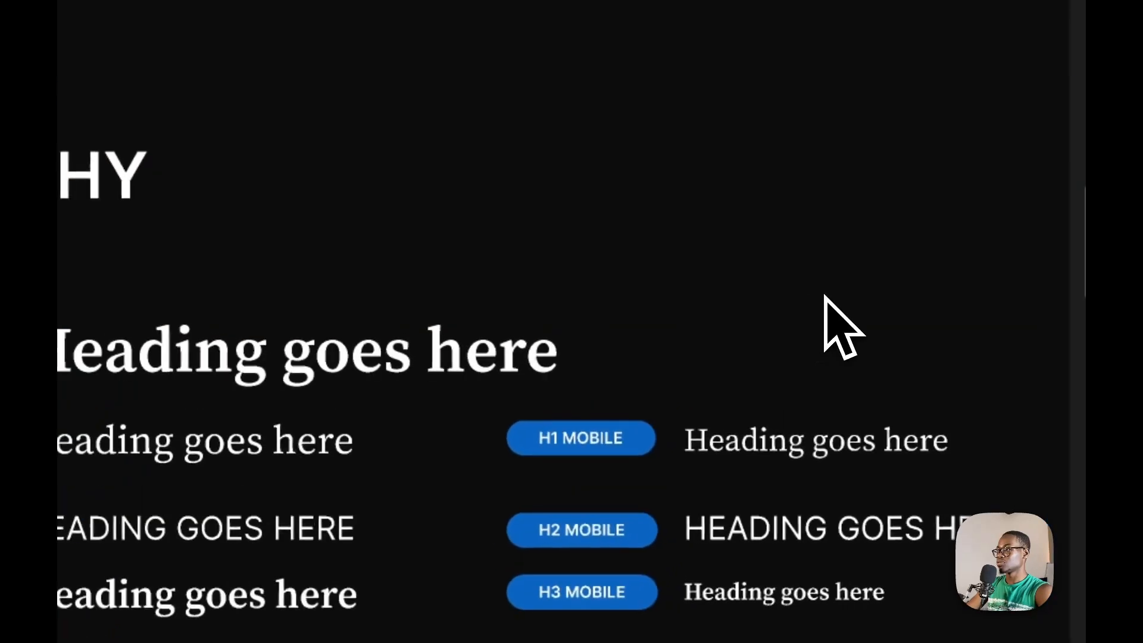
pyautogui.click(238, 363)
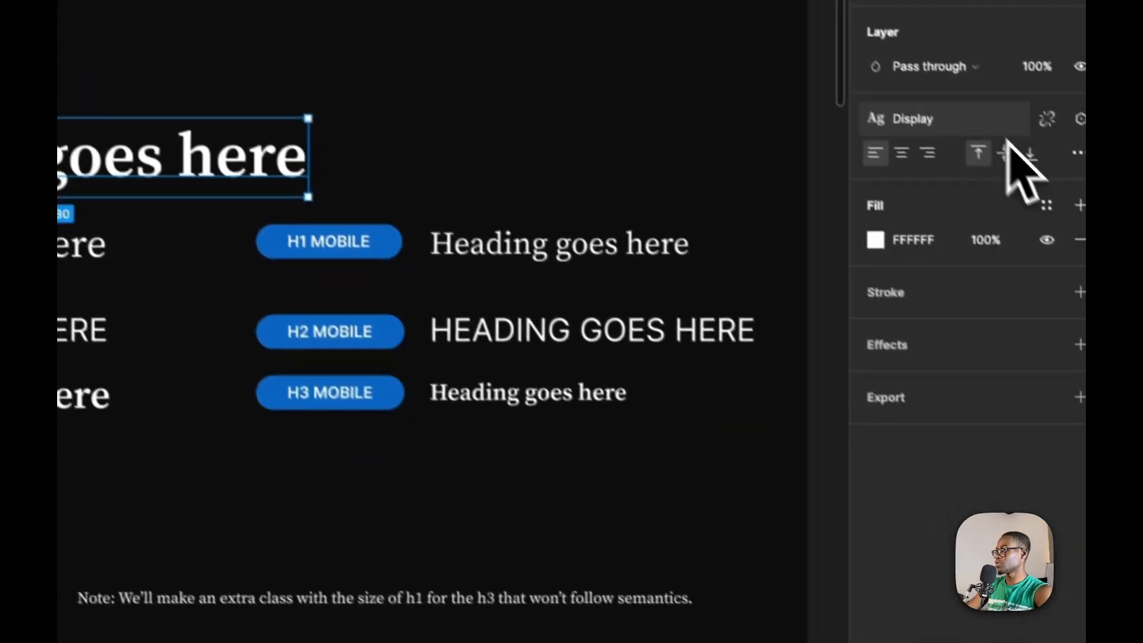
pyautogui.click(1007, 98)
pyautogui.click(1032, 227)
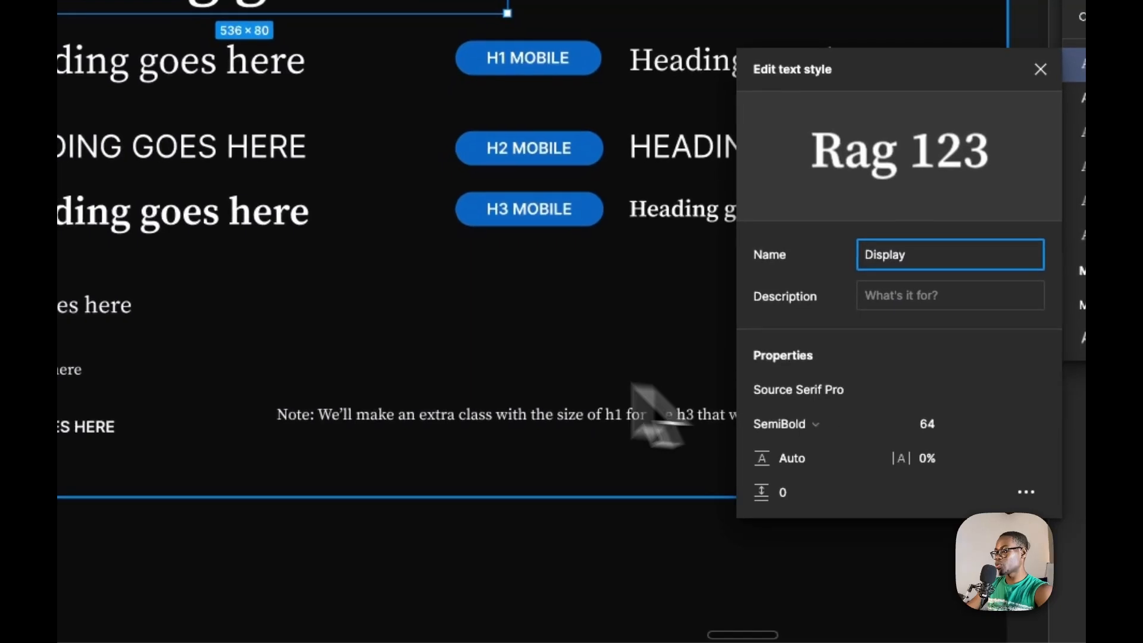
# View the properties of the Body text regular style used in the Typography section.
pyautogui.click(312, 411)
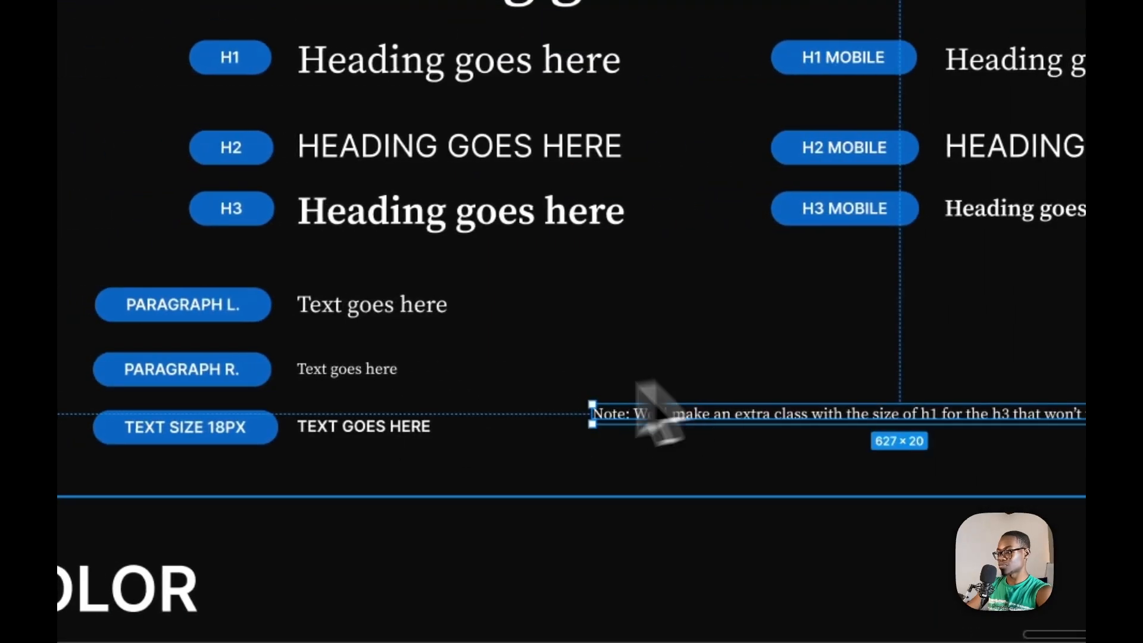
pyautogui.click(334, 426)
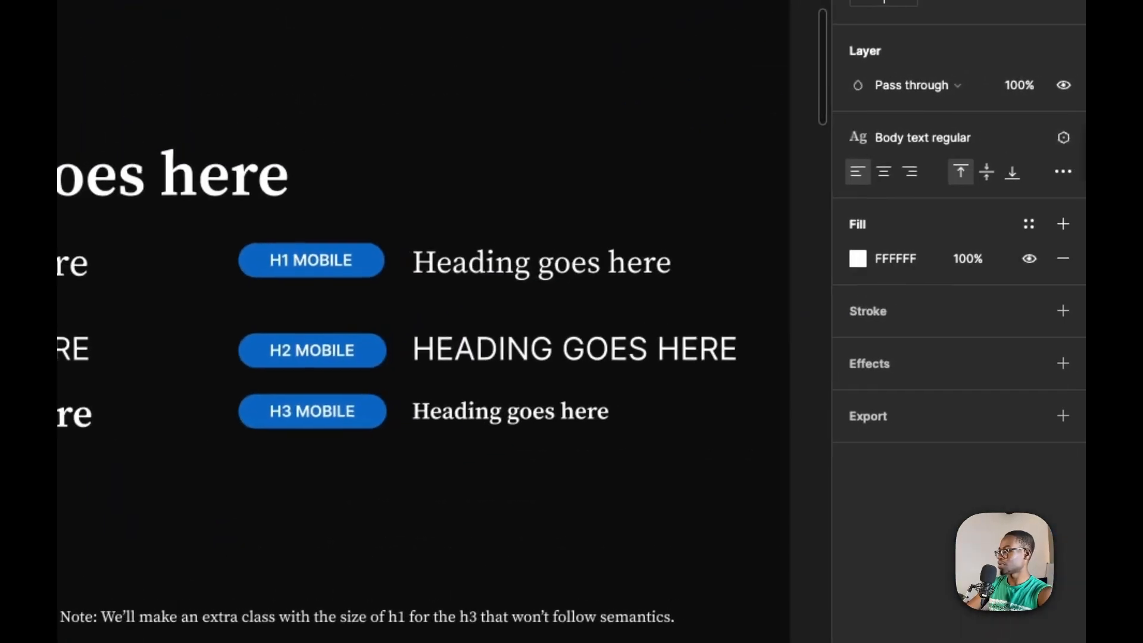
pyautogui.click(972, 152)
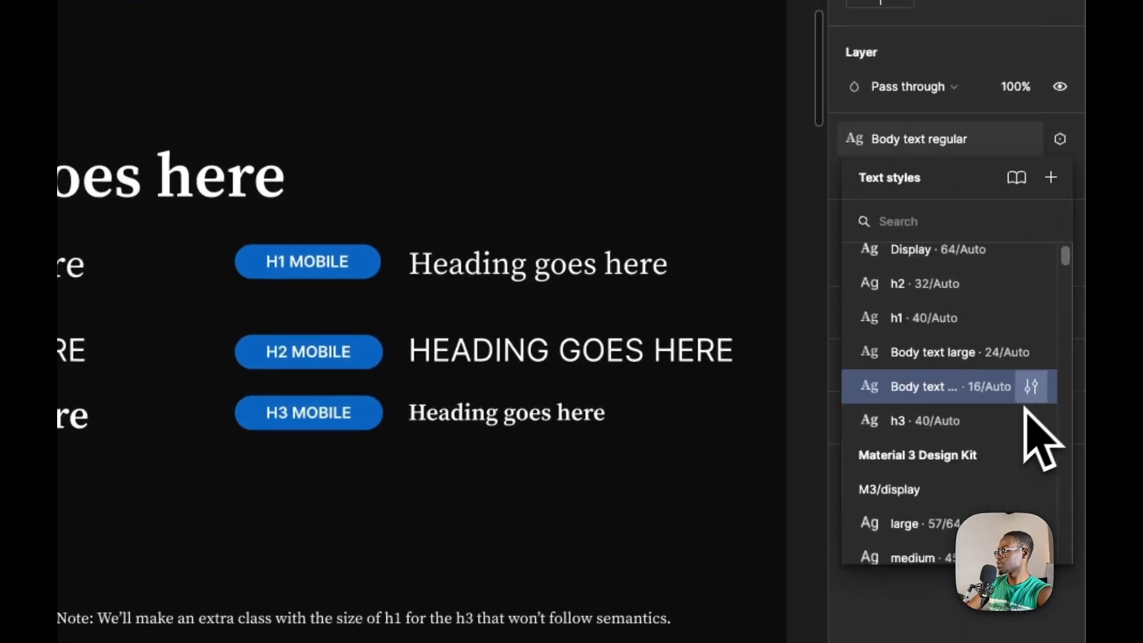
pyautogui.click(1031, 389)
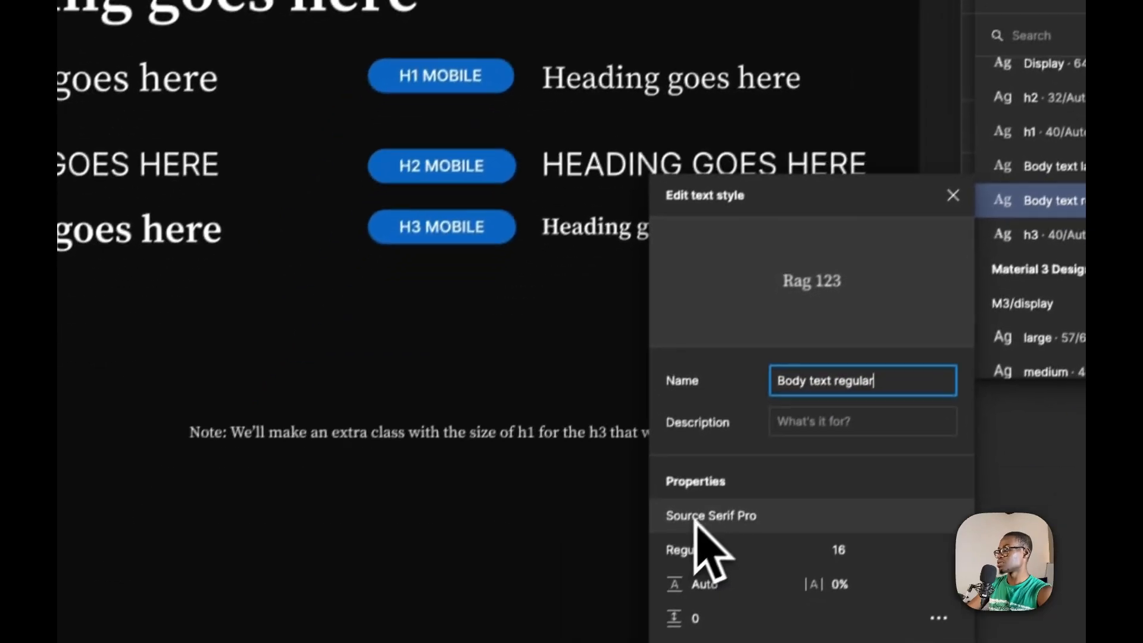
# Change the tag beside the last sample text in the Typography section to read "Text size 16px".
pyautogui.click(236, 427)
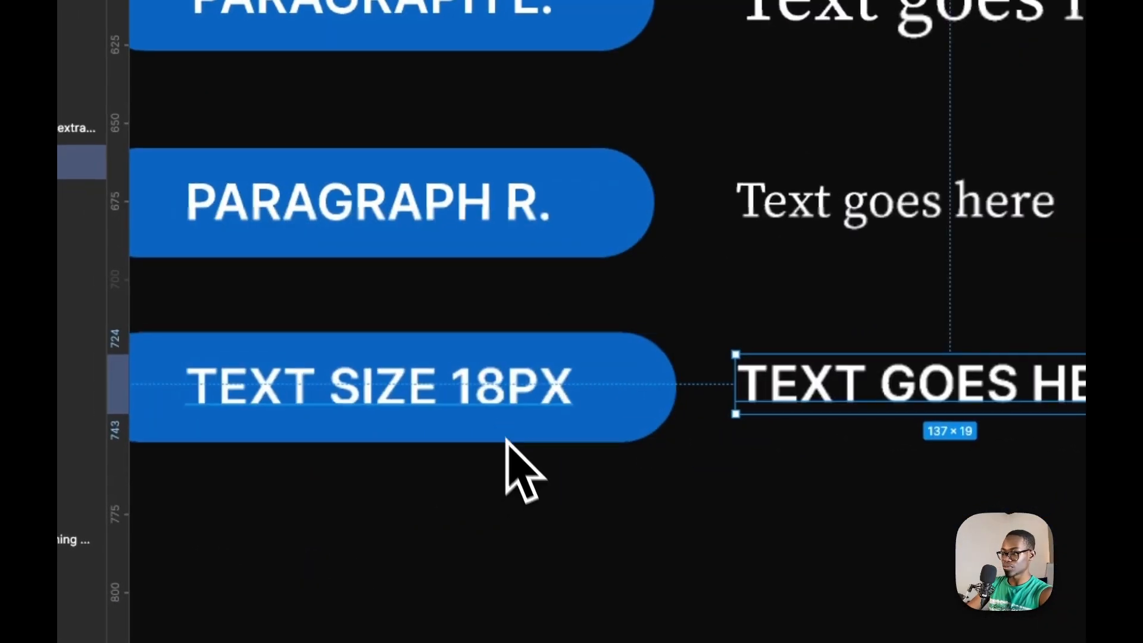
pyautogui.click(500, 365)
pyautogui.doubleClick(502, 373)
pyautogui.click(504, 381)
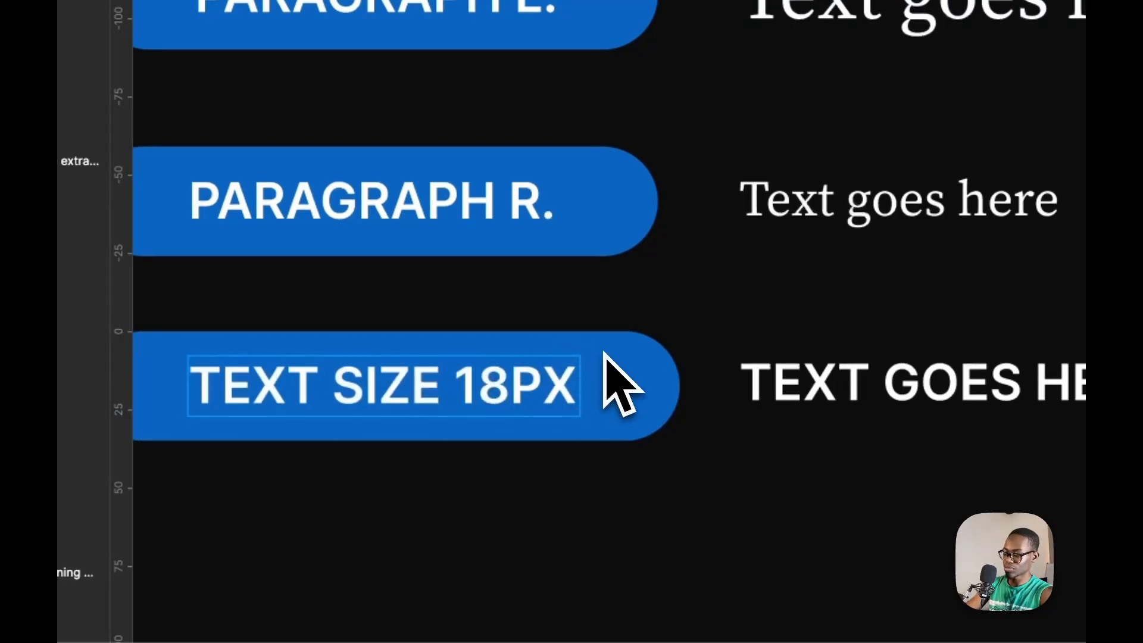
pyautogui.press('BackSpace')
pyautogui.write('6')
pyautogui.press('Escape')
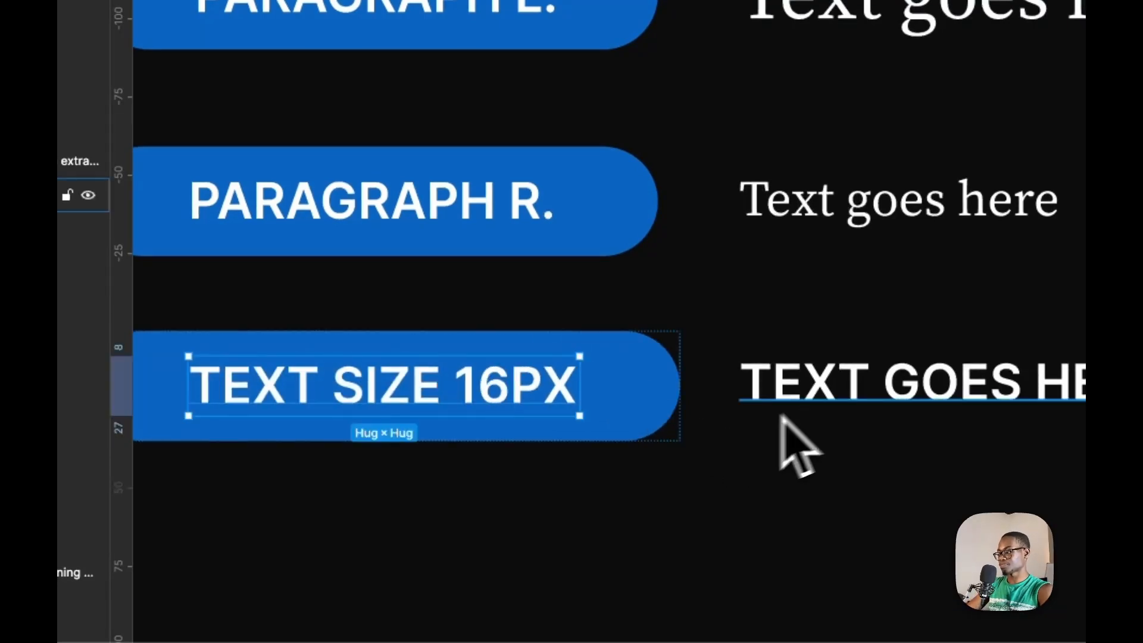
# Inspect the sample text beside the 16px tag and the H2 heading, and look through the Color and Typography sections.
pyautogui.click(778, 414)
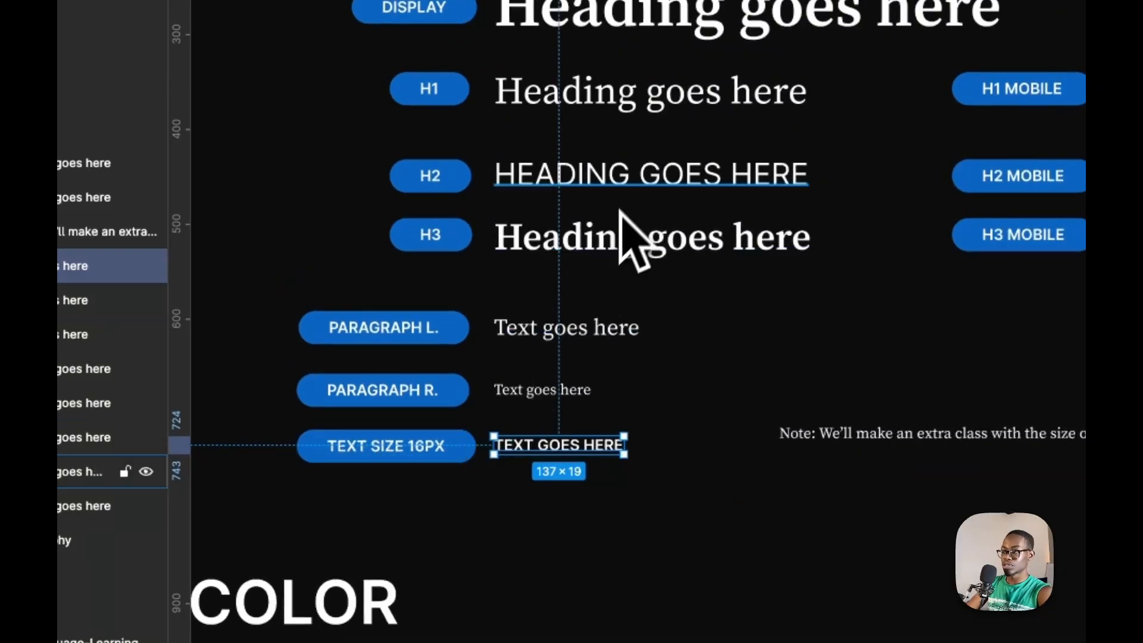
pyautogui.click(625, 186)
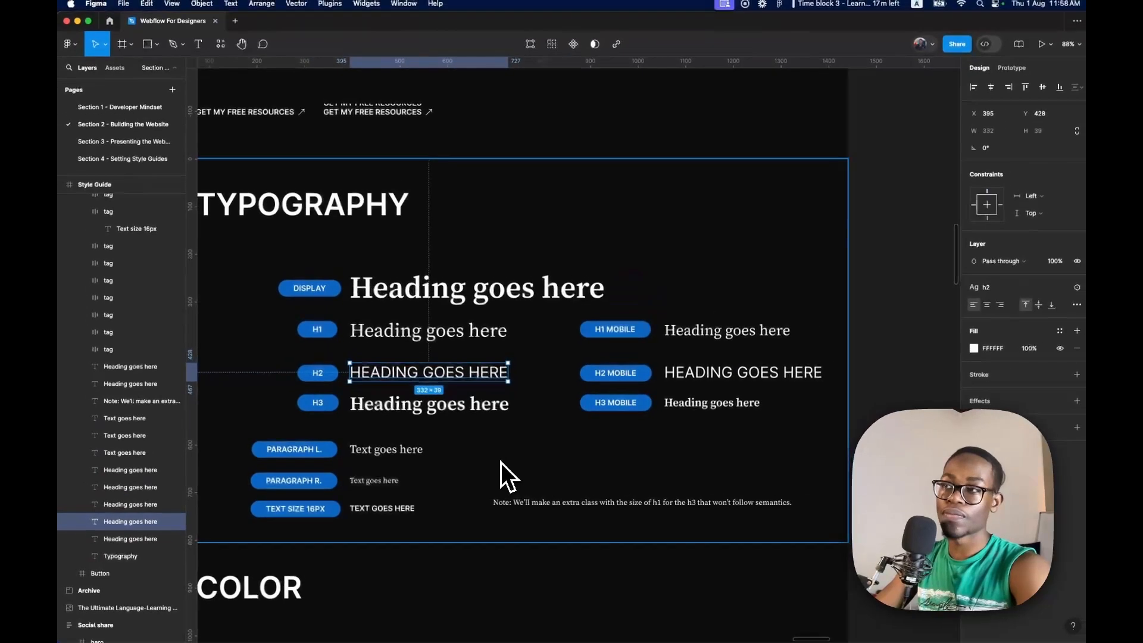
pyautogui.scroll(-5, 548, 439)
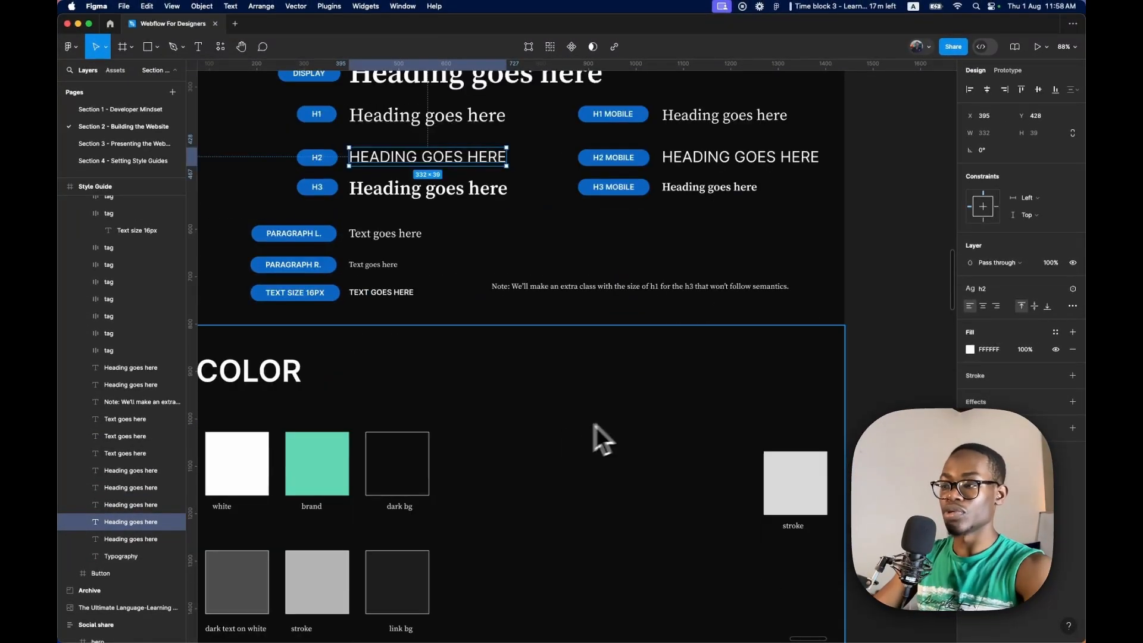
pyautogui.scroll(-4, 595, 439)
pyautogui.scroll(5, 370, 512)
pyautogui.scroll(2, 370, 512)
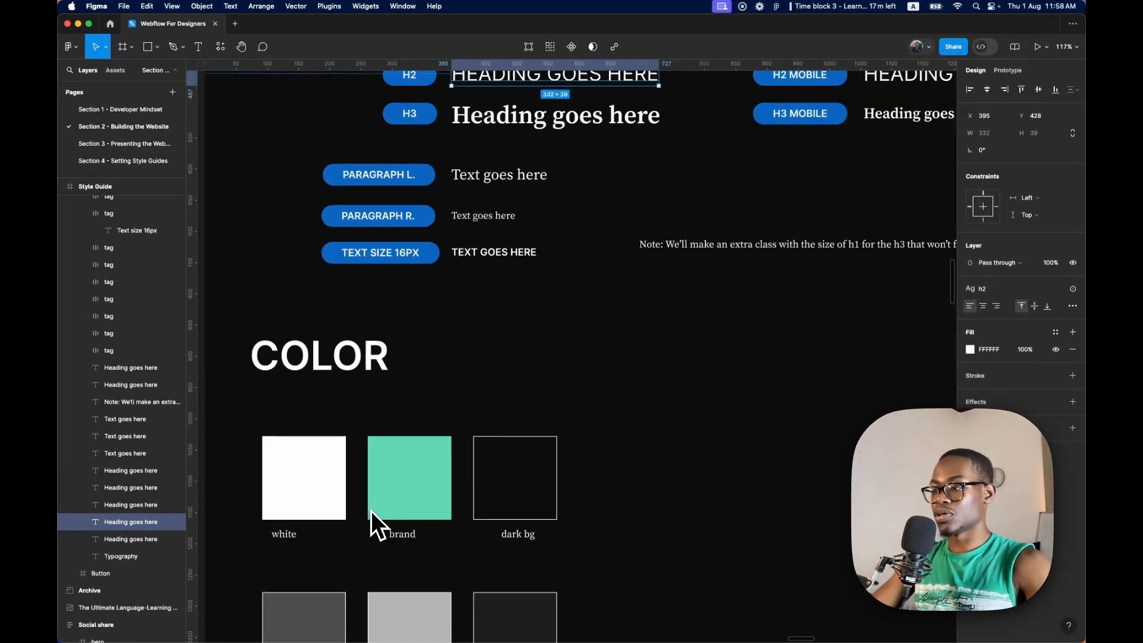
pyautogui.scroll(-3, 444, 512)
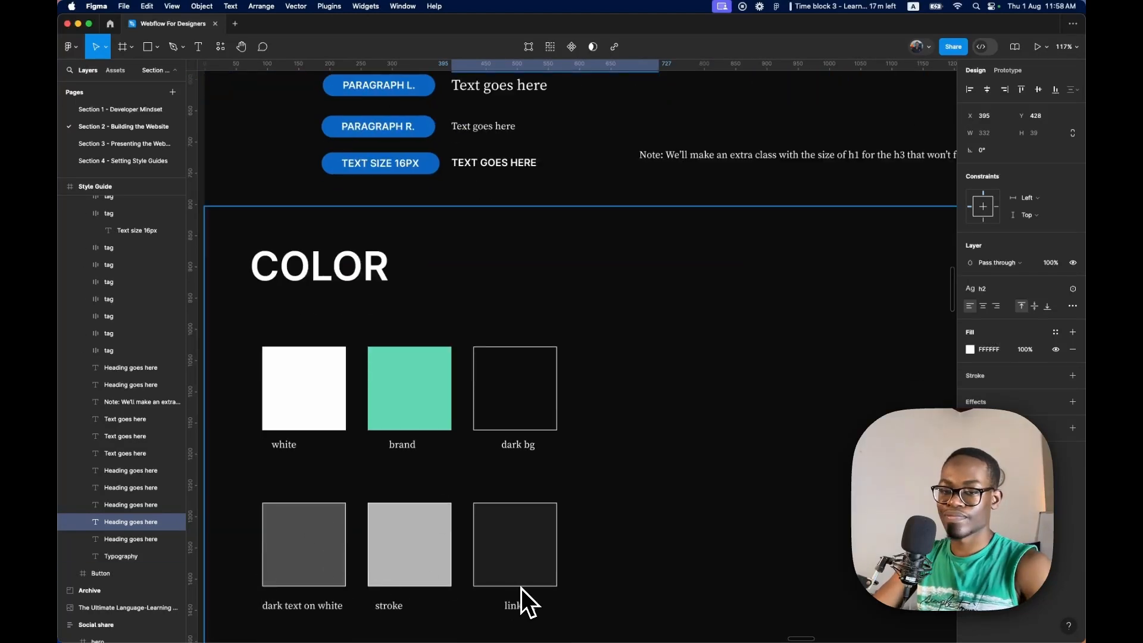
pyautogui.scroll(14, 516, 488)
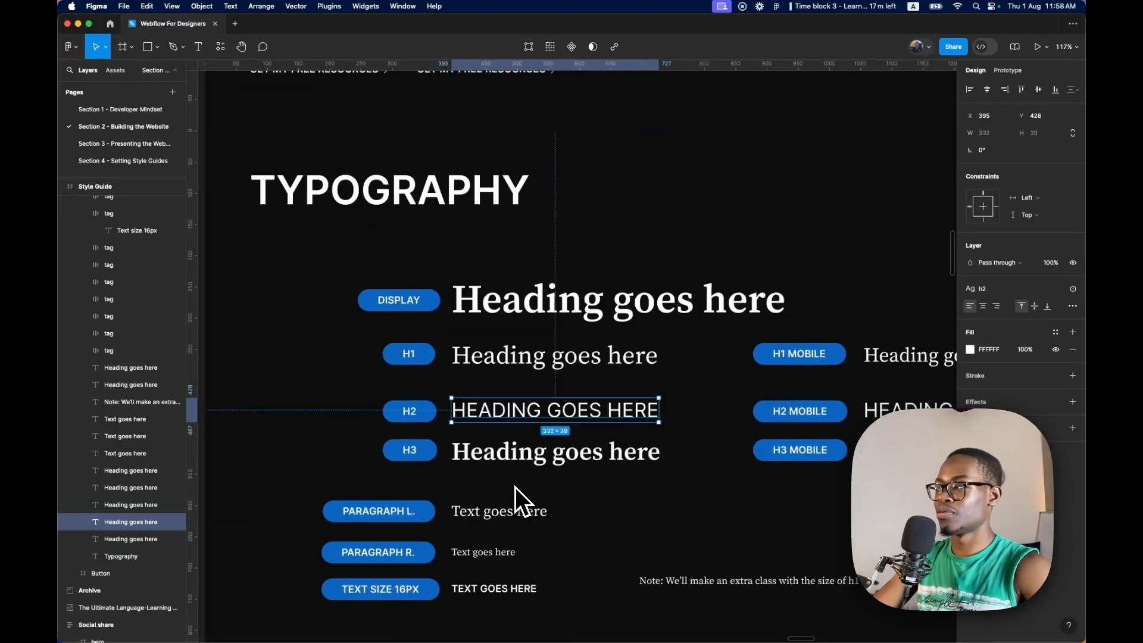
# Switch back to the Webflow Style Guide page and examine the style settings of the page-wrapper and main-wrapper samples under Structure Classes.
pyautogui.hotkey('ctrl', 'Up')
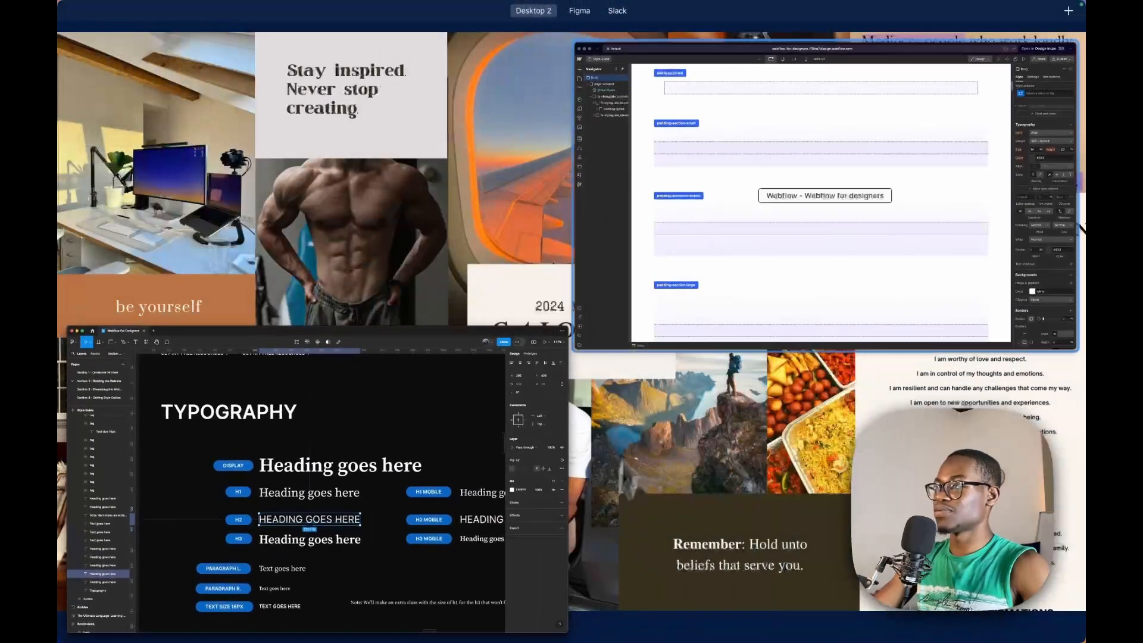
pyautogui.click(698, 280)
pyautogui.scroll(15, 490, 303)
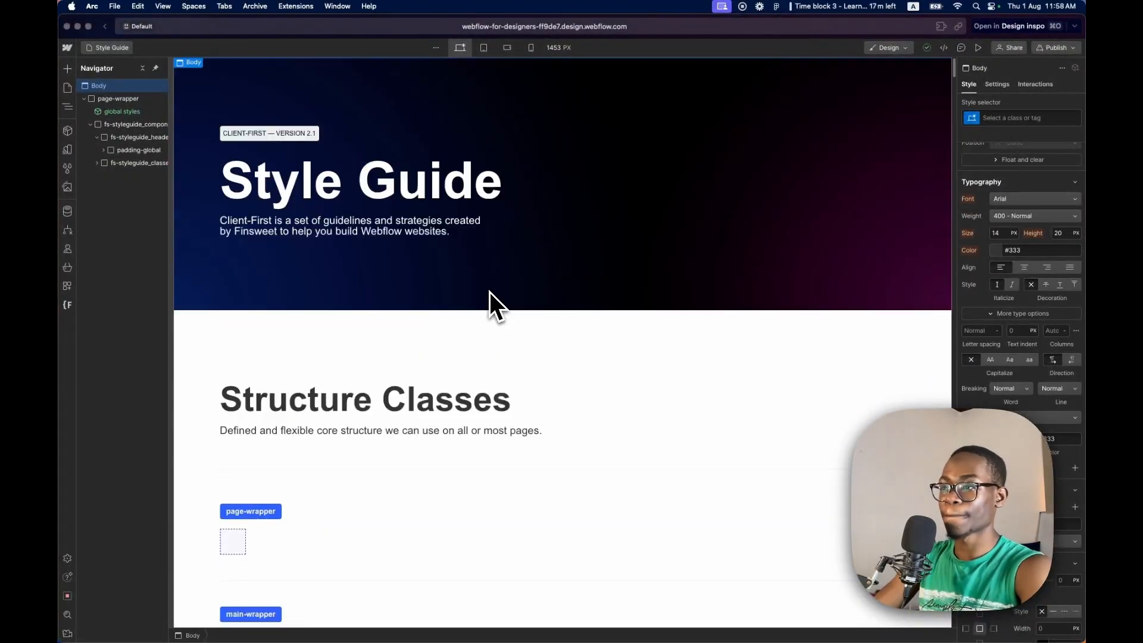
pyautogui.scroll(-6, 351, 359)
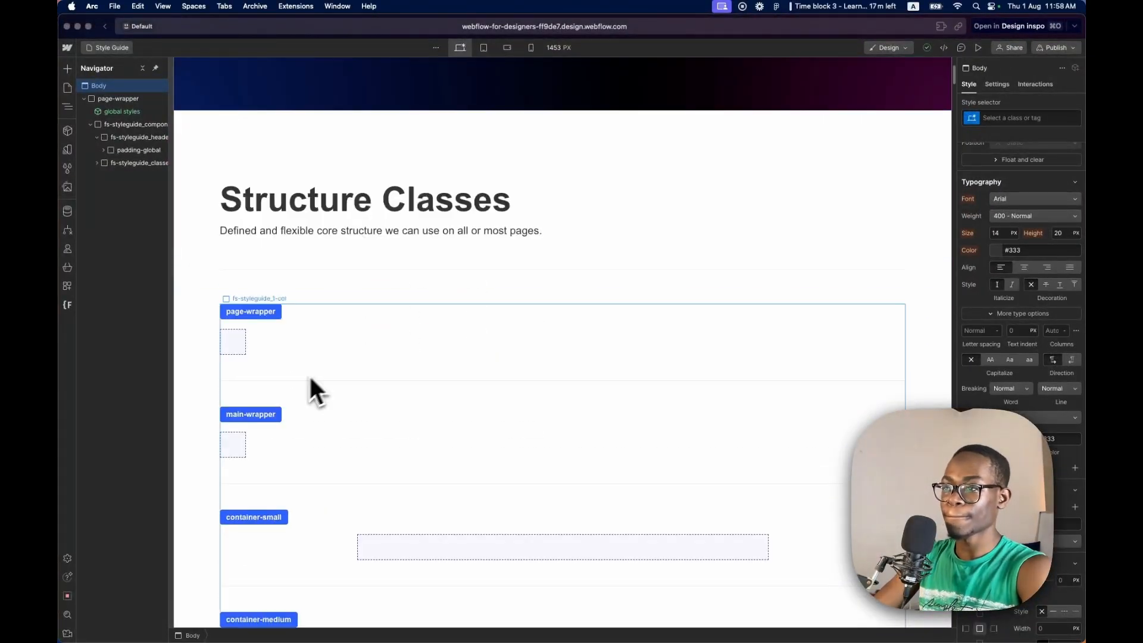
pyautogui.click(235, 341)
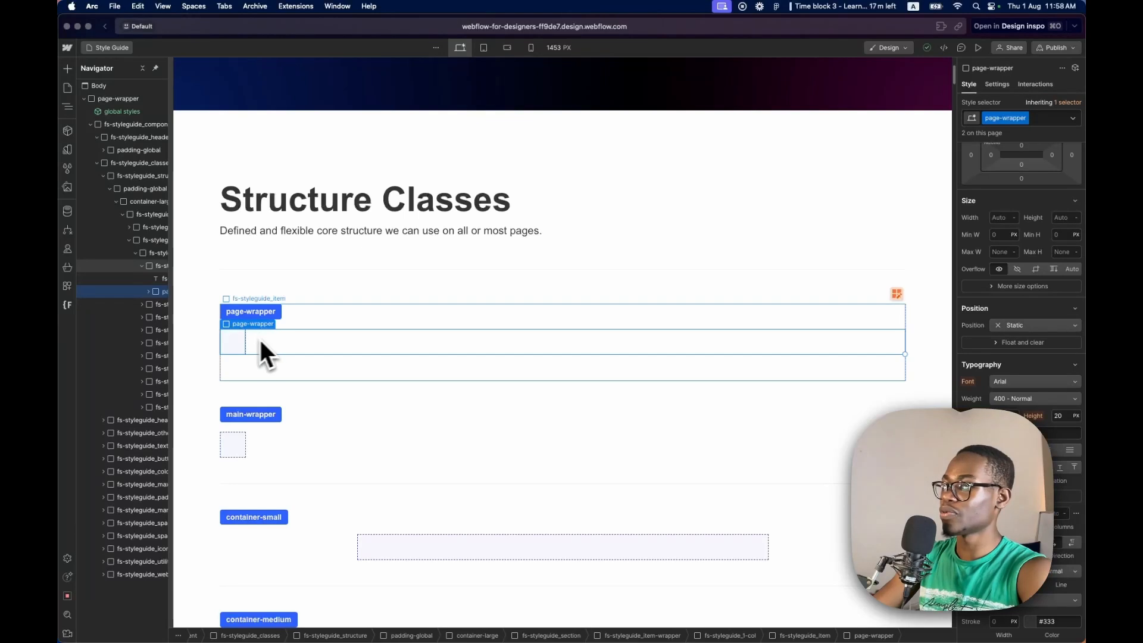
pyautogui.scroll(5, 1040, 331)
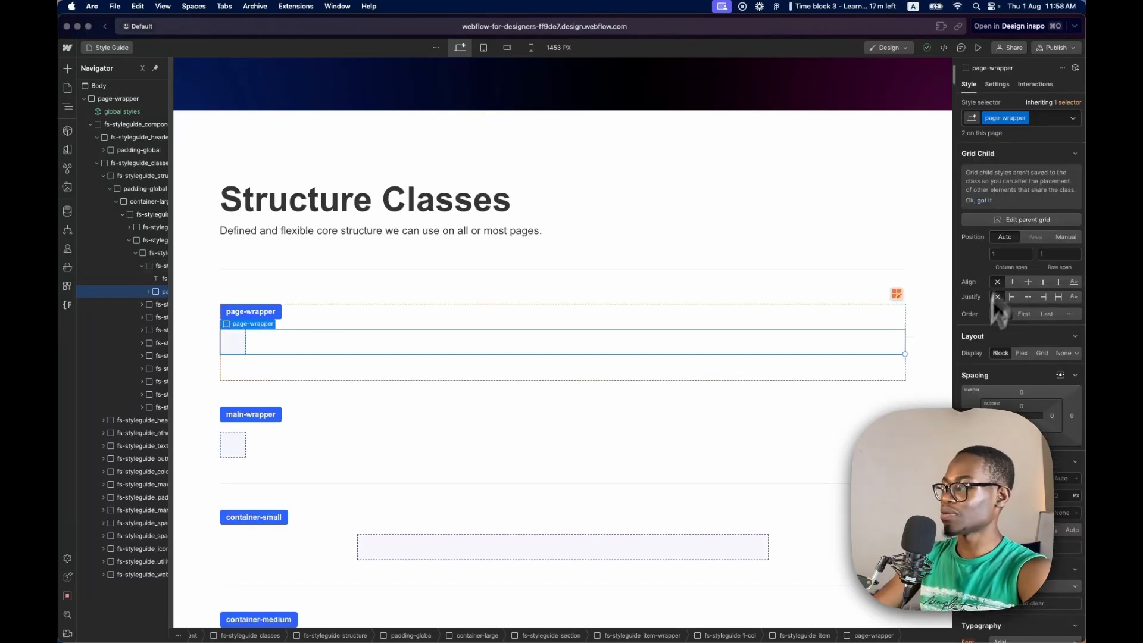
pyautogui.scroll(-10, 1040, 330)
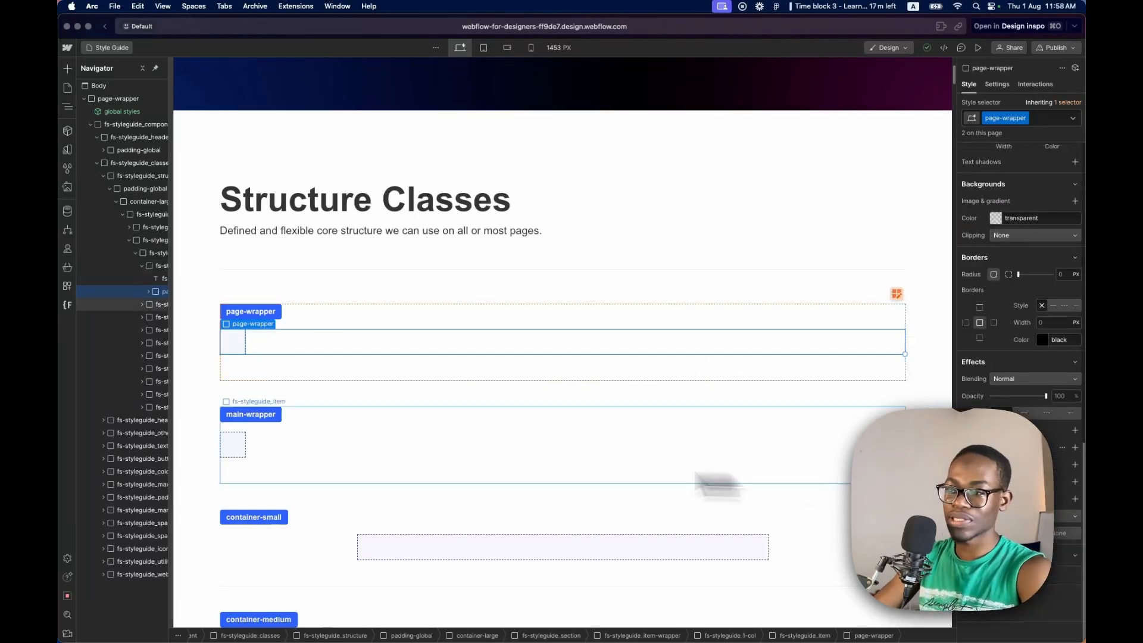
pyautogui.click(357, 453)
pyautogui.scroll(-7, 605, 473)
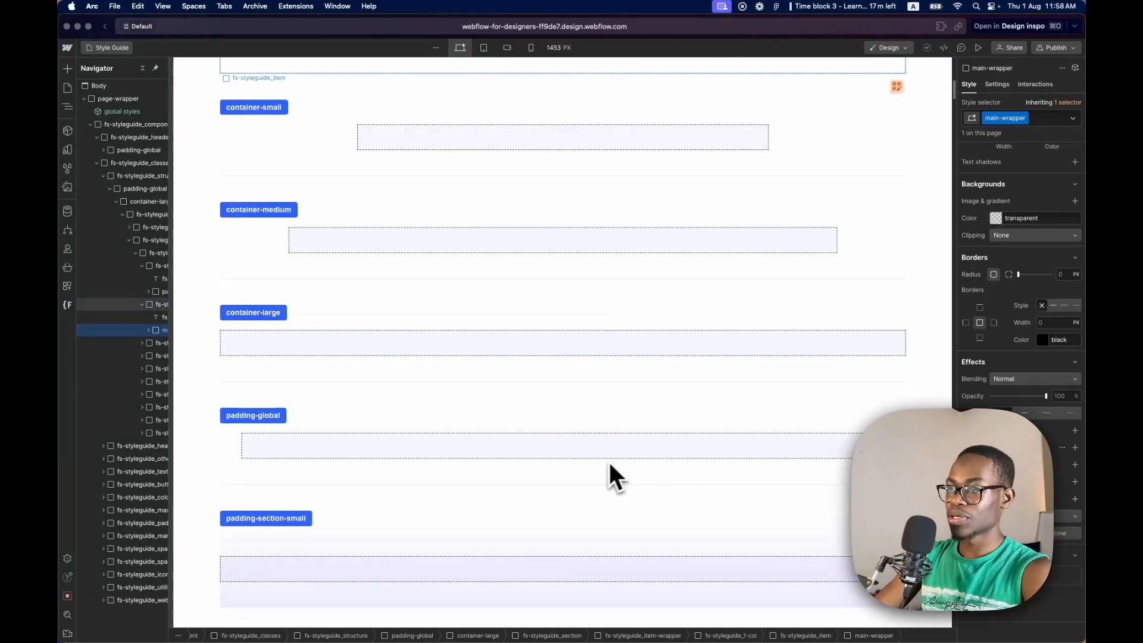
pyautogui.scroll(5, 388, 256)
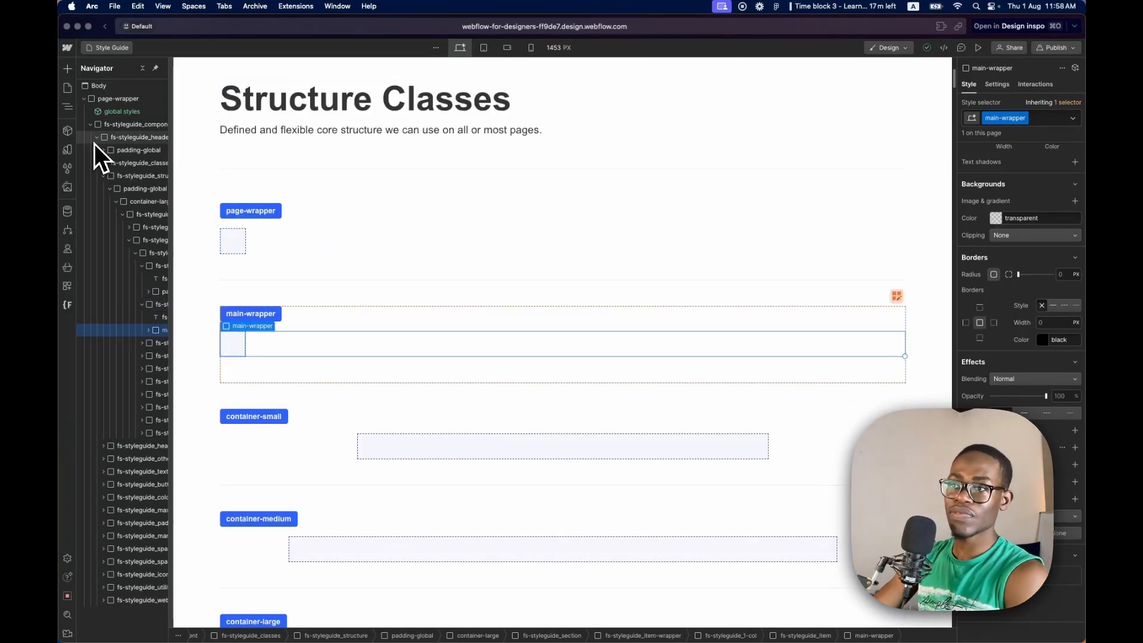
# Examine the nesting from the outer page-wrapper through fs-styleguide_component and the header's padding-global down to container-large.
pyautogui.click(90, 124)
pyautogui.click(110, 98)
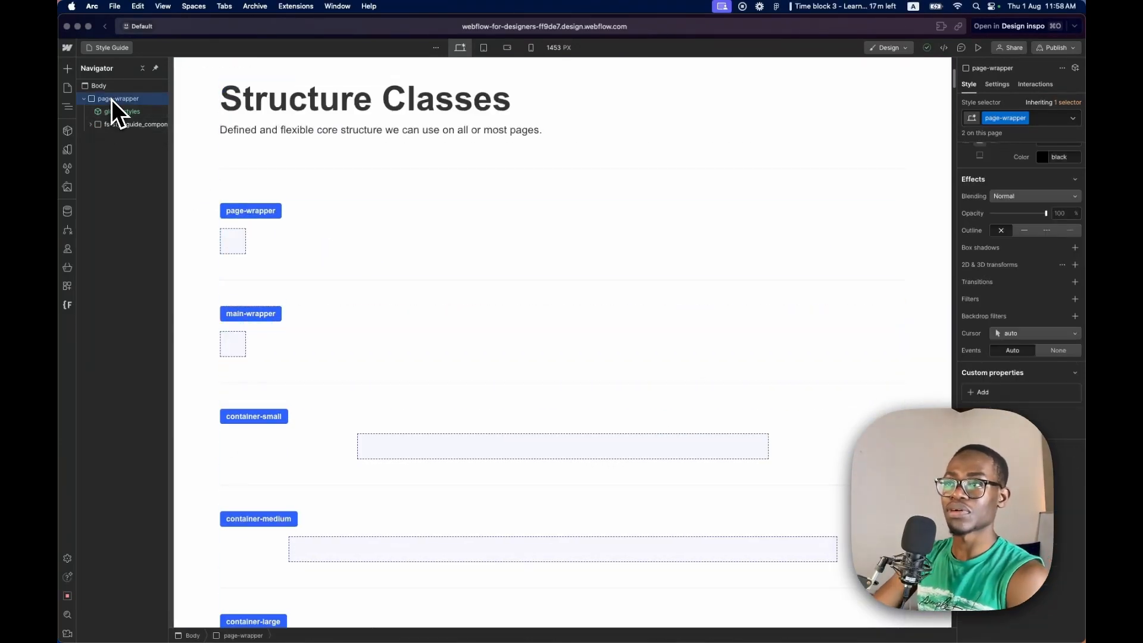
pyautogui.click(91, 125)
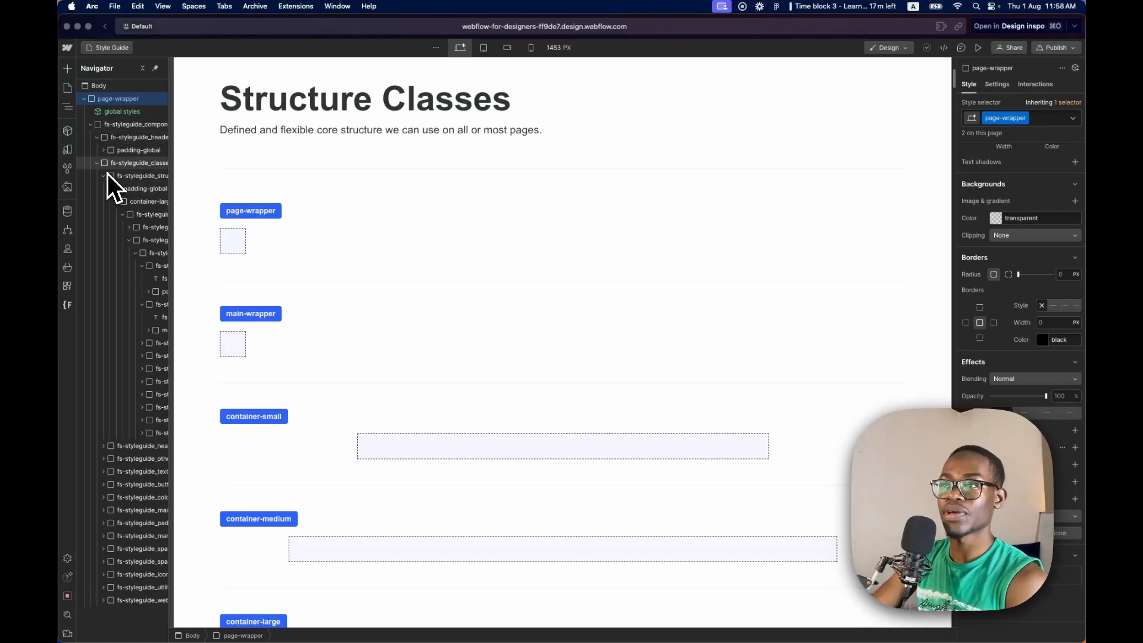
pyautogui.click(104, 150)
pyautogui.click(150, 165)
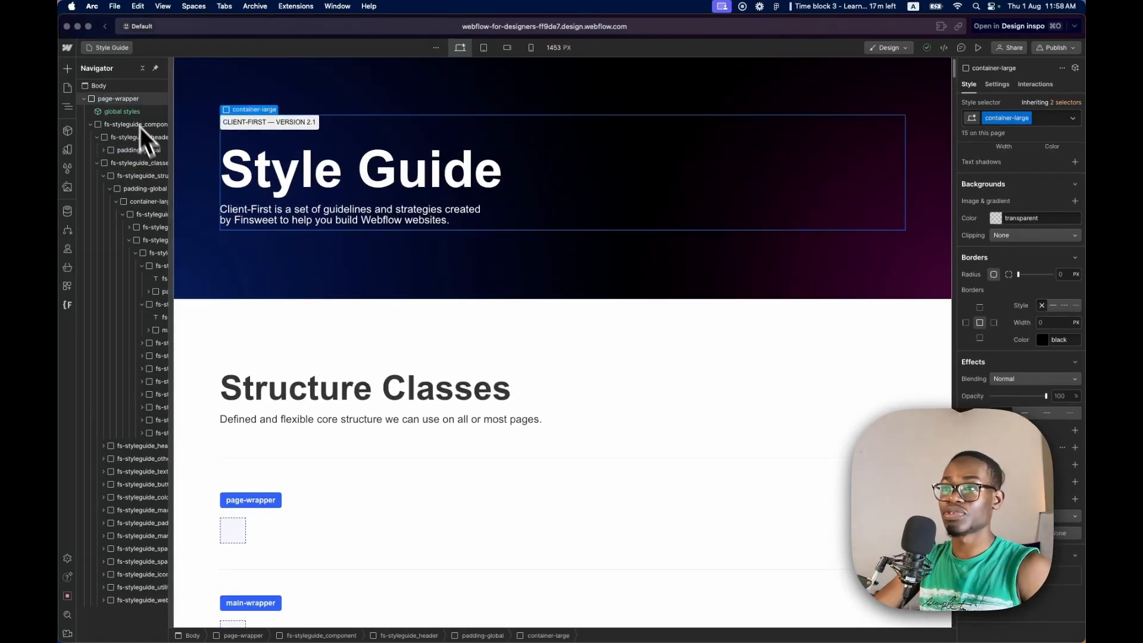
# Examine the style settings of fs-styleguide_component and look over the padding samples under Structure Classes.
pyautogui.click(128, 124)
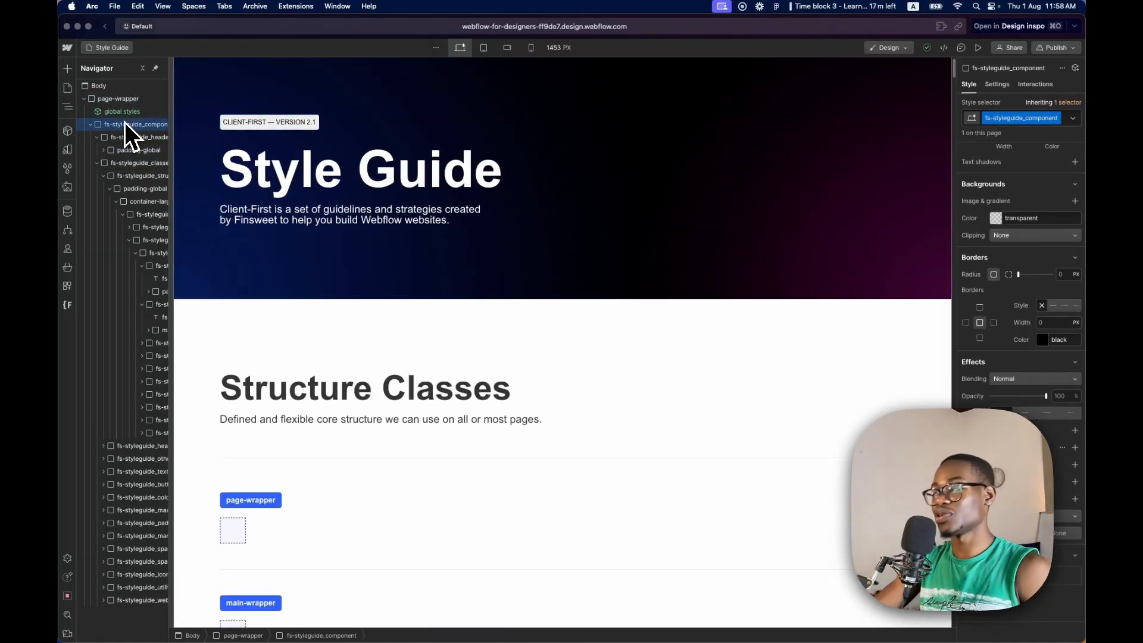
pyautogui.click(998, 85)
pyautogui.click(970, 87)
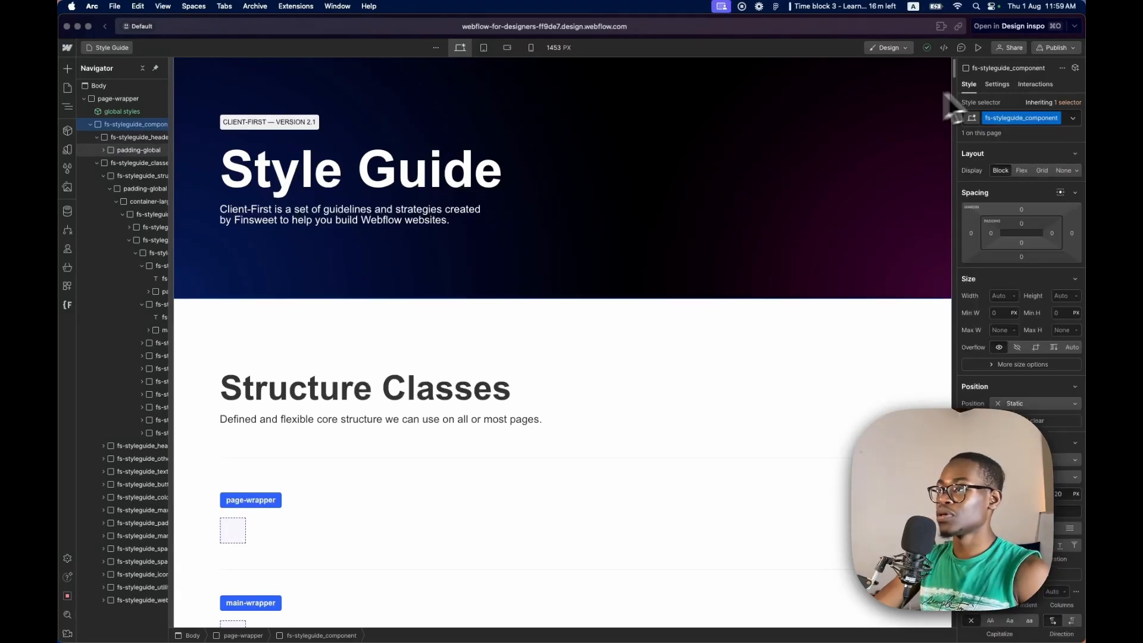
pyautogui.scroll(-10, 294, 268)
pyautogui.scroll(-3, 315, 300)
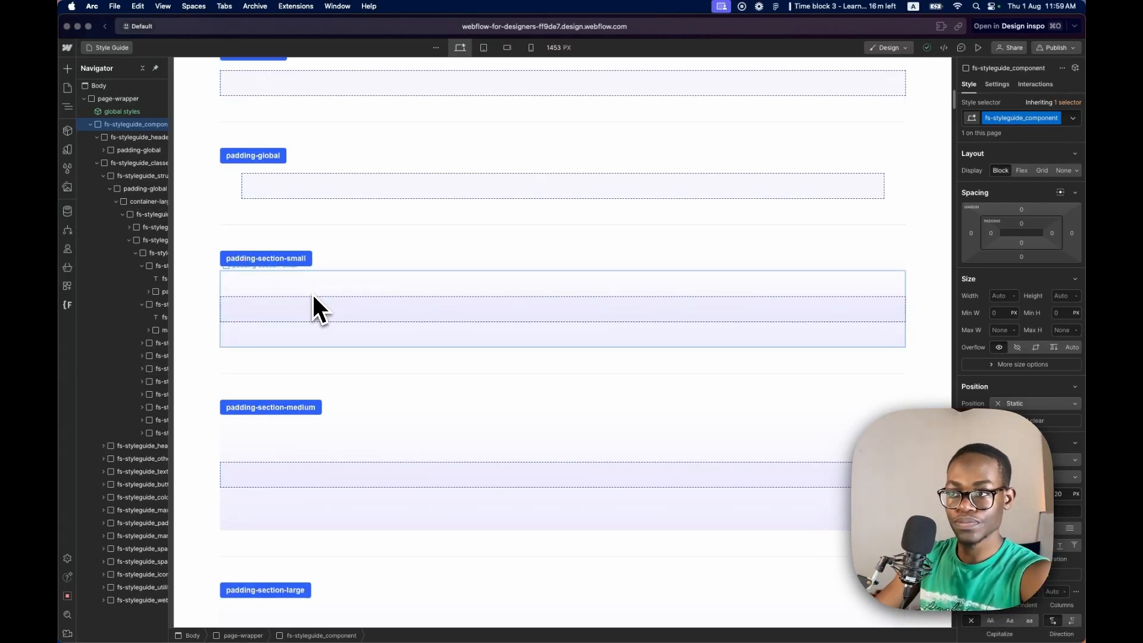
pyautogui.scroll(15, 313, 292)
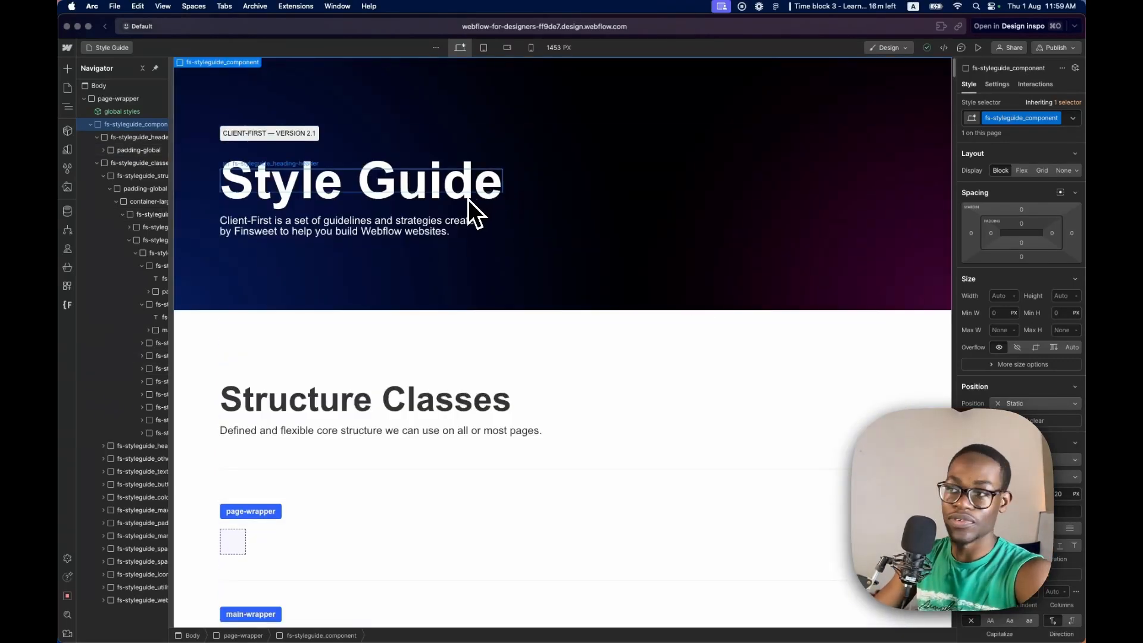
# Inspect the Style Guide heading and look through the page's heading, text, padding, margin, spacer and icon sections.
pyautogui.click(417, 194)
pyautogui.scroll(-5, 491, 336)
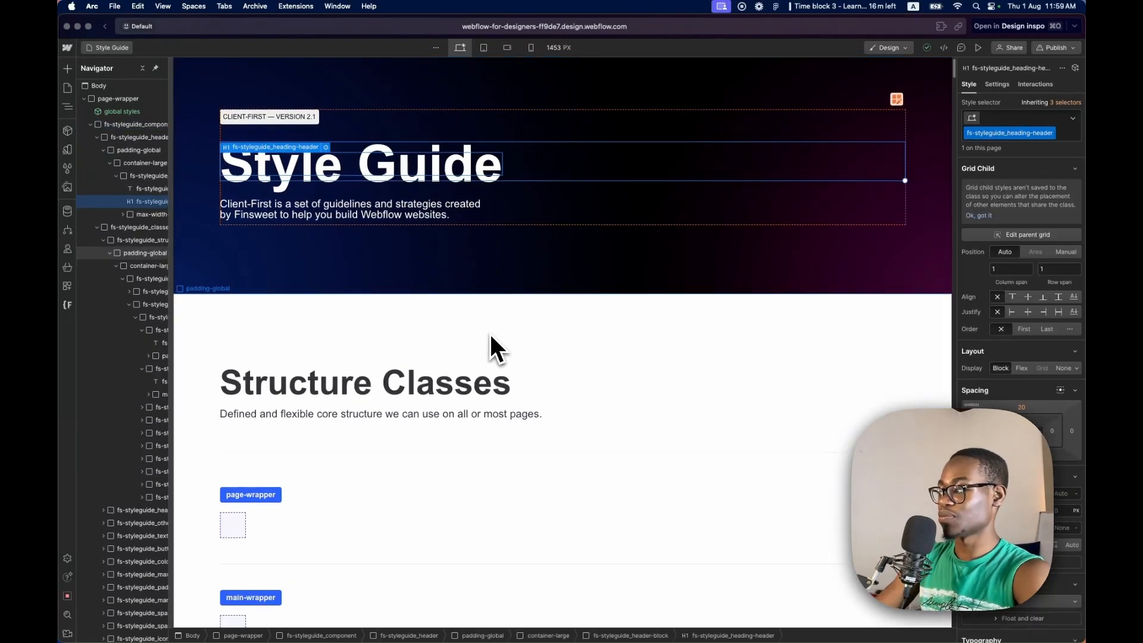
pyautogui.scroll(-15, 490, 336)
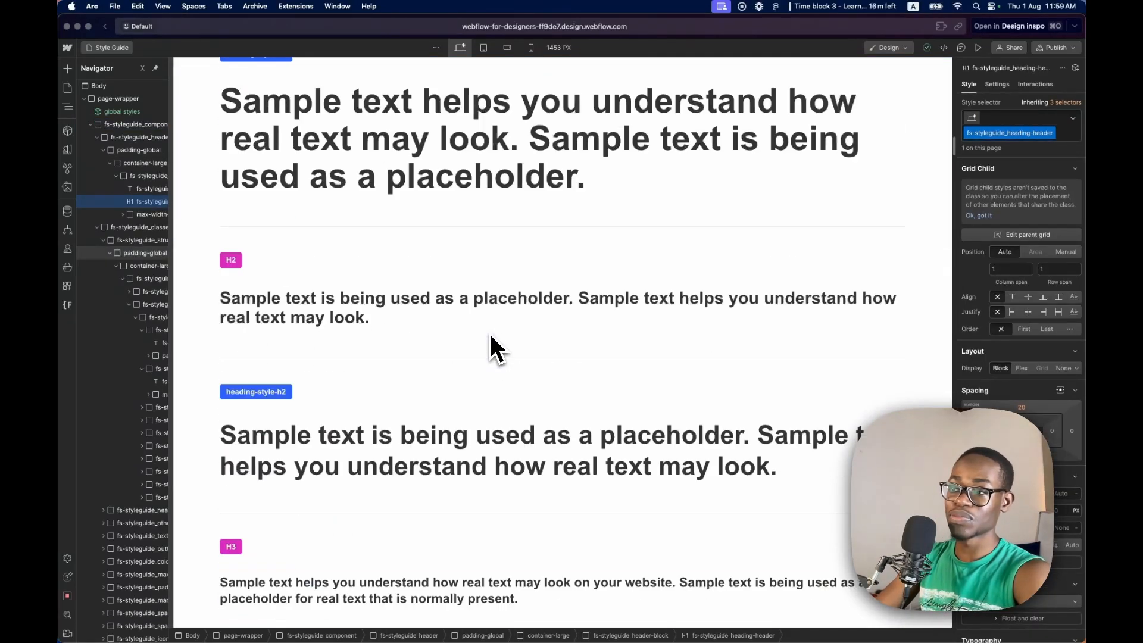
pyautogui.scroll(-15, 489, 332)
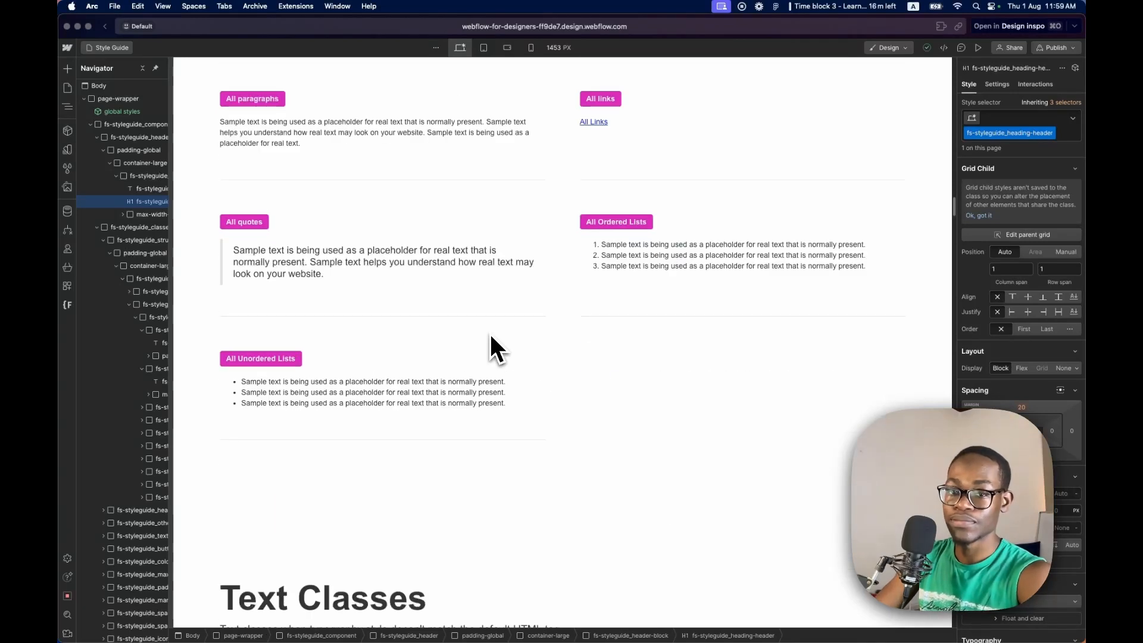
pyautogui.scroll(-10, 491, 345)
pyautogui.scroll(-15, 490, 333)
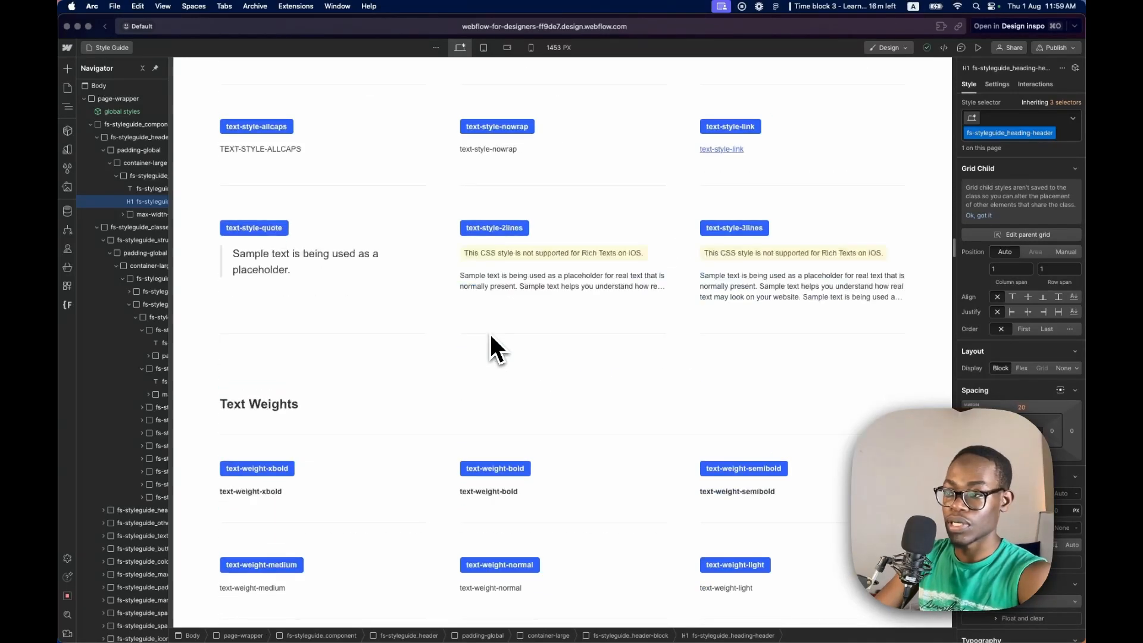
pyautogui.scroll(-15, 490, 333)
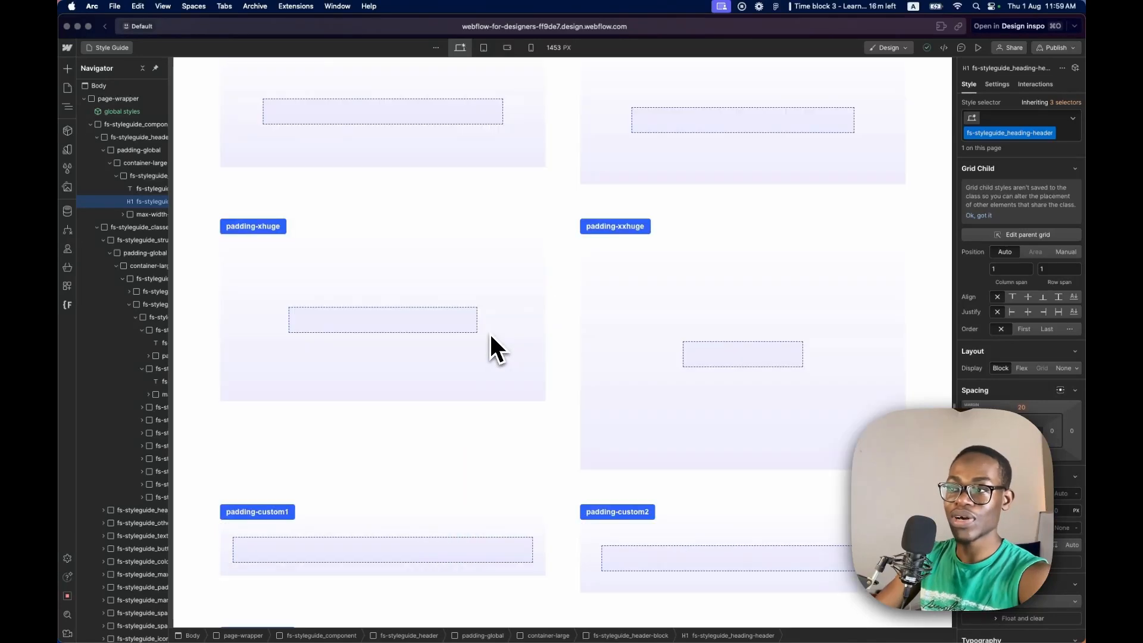
pyautogui.scroll(-12, 489, 332)
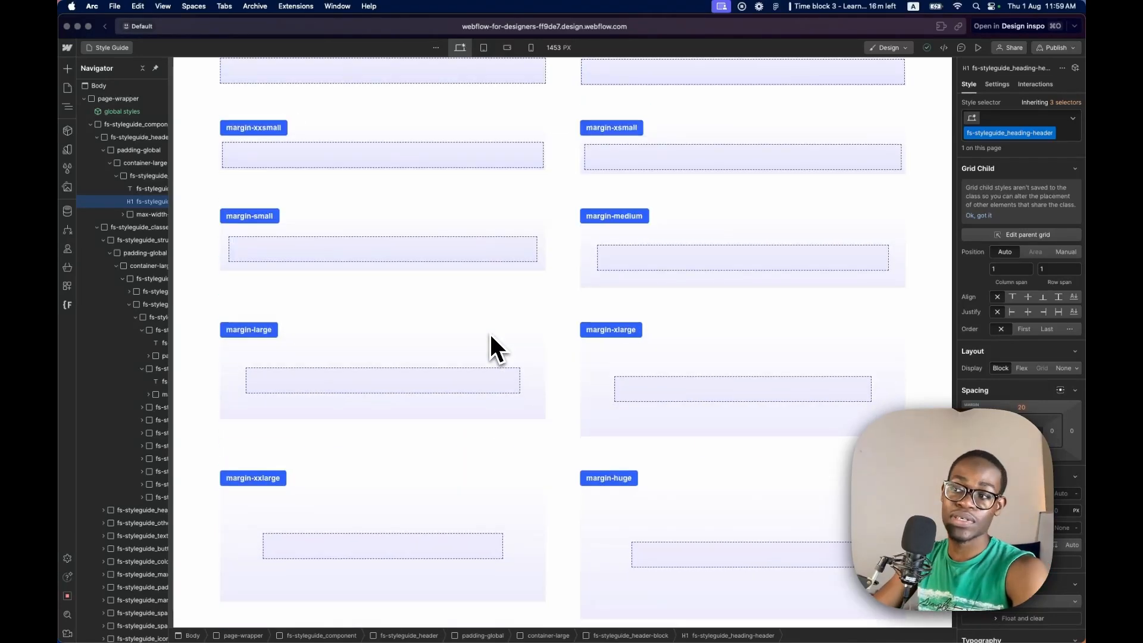
pyautogui.scroll(-8, 489, 332)
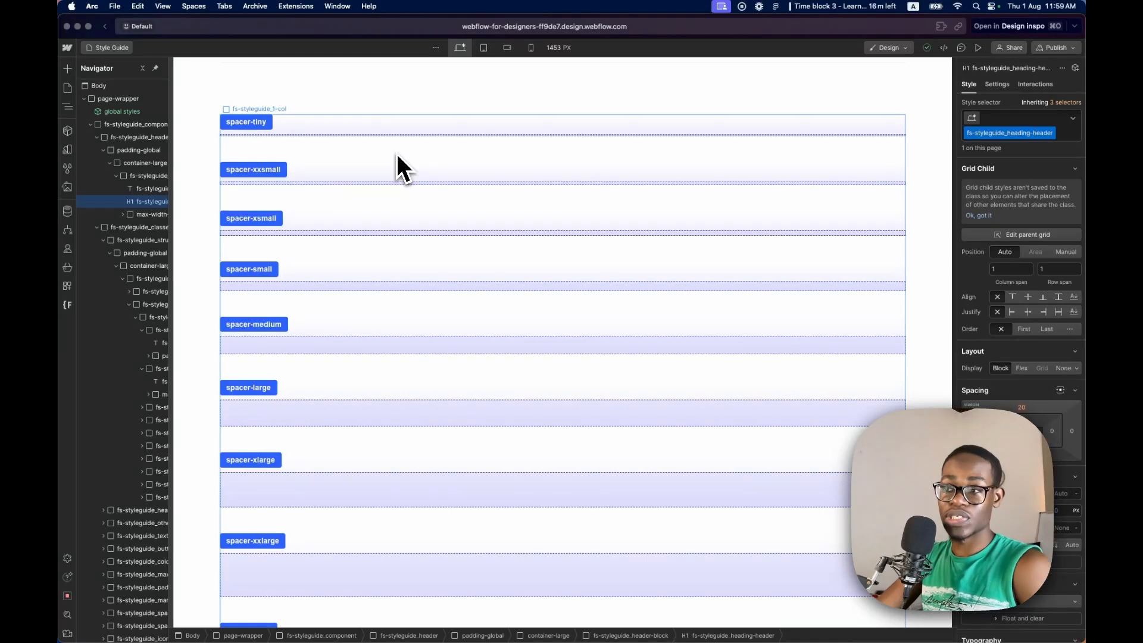
pyautogui.scroll(-10, 375, 382)
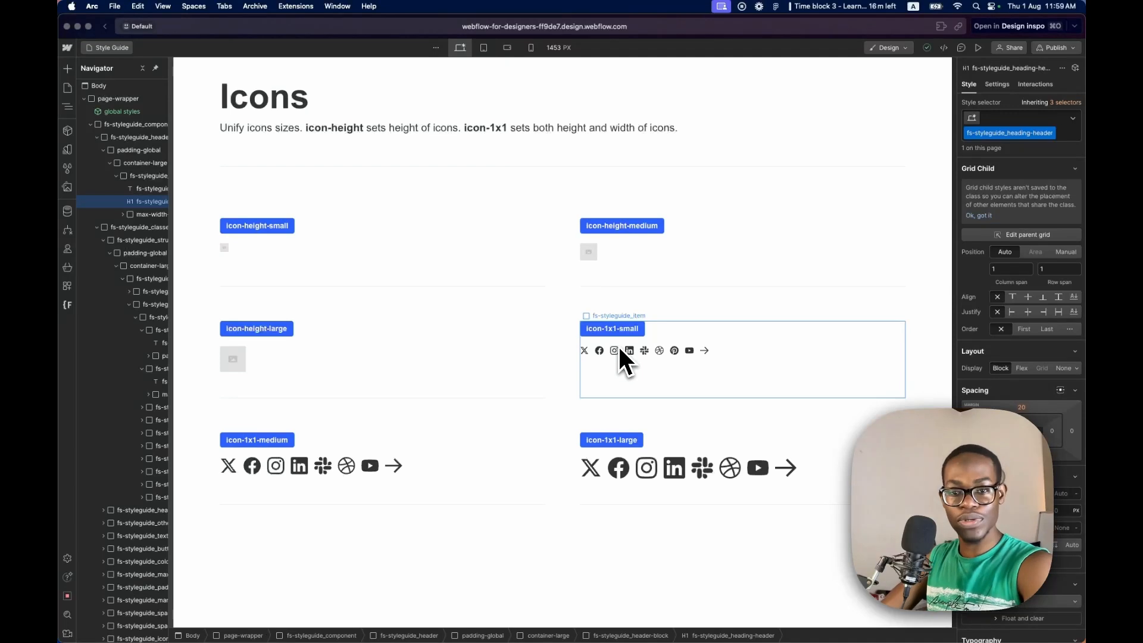
pyautogui.scroll(1, 624, 369)
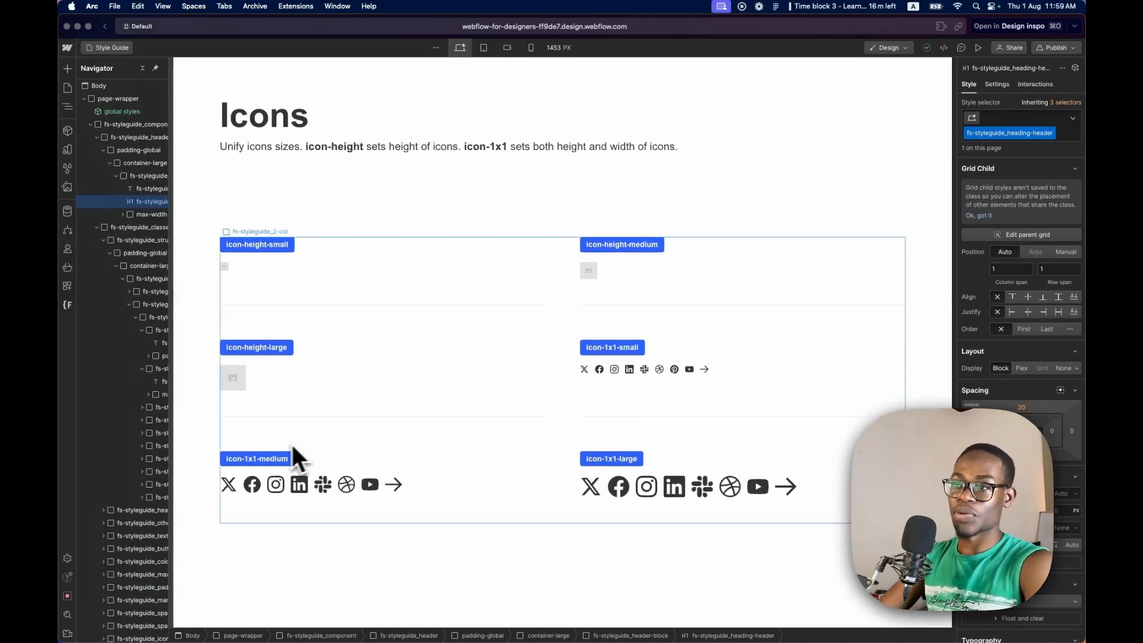
pyautogui.scroll(20, 240, 380)
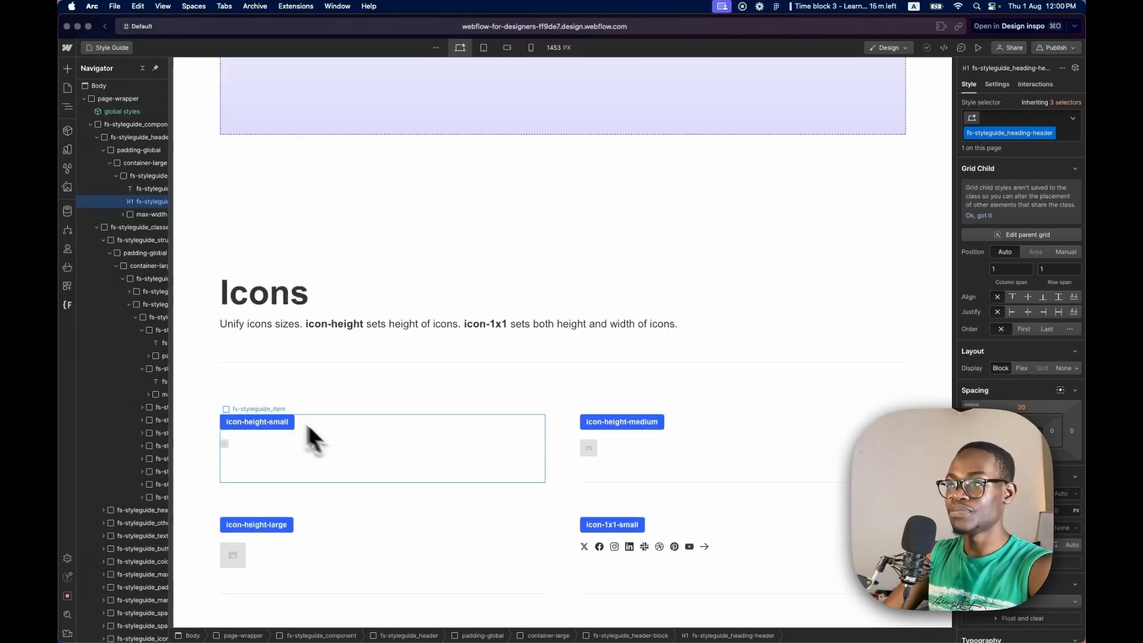
pyautogui.scroll(-20, 373, 481)
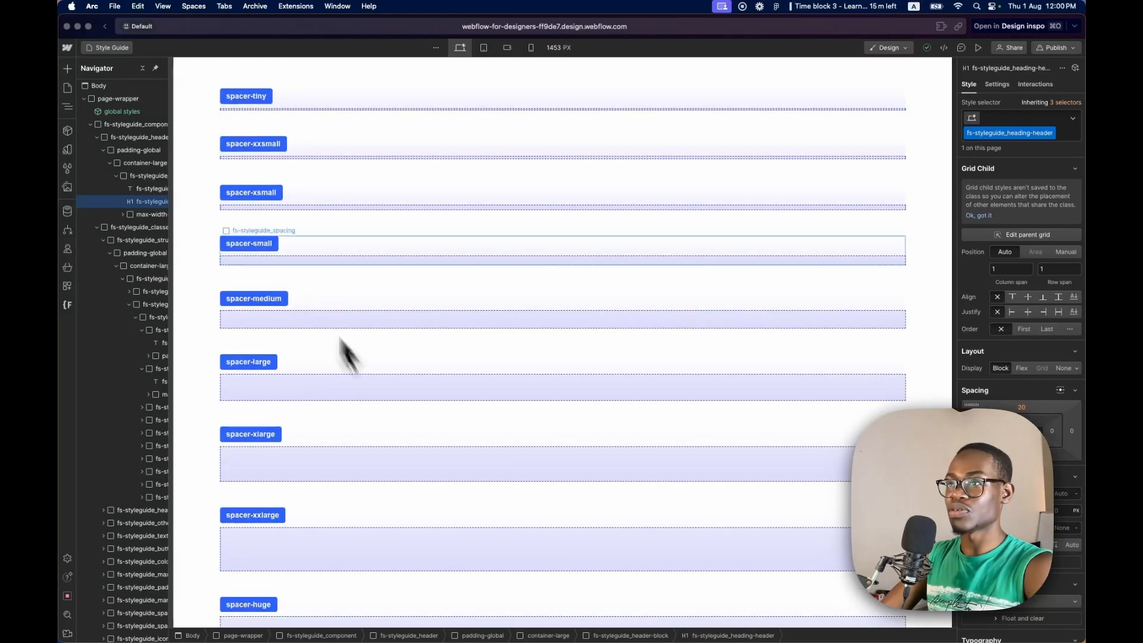
# Examine the fs-styleguide_component and fs-styleguide_header elements and the Headings section of the page.
pyautogui.click(142, 123)
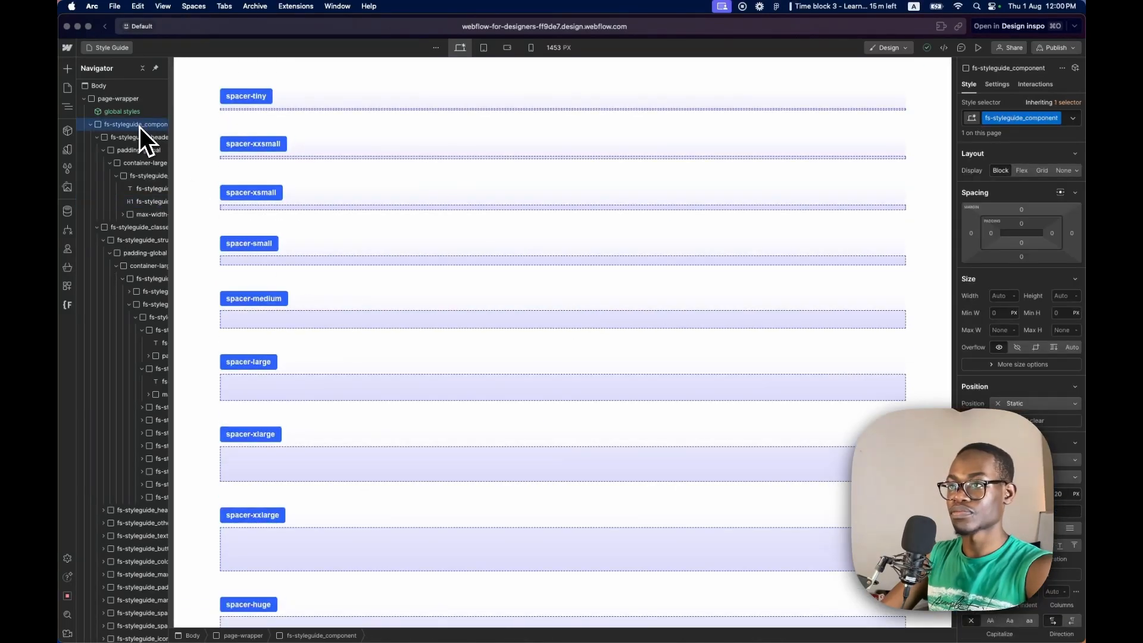
pyautogui.click(131, 137)
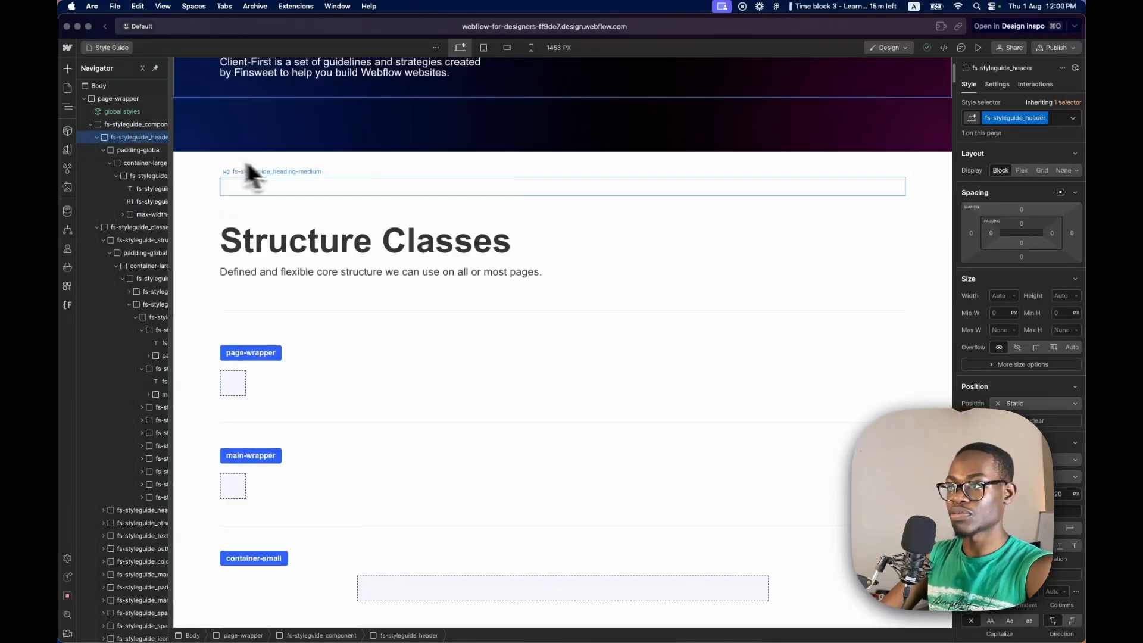
pyautogui.scroll(-10, 372, 309)
pyautogui.scroll(-5, 371, 309)
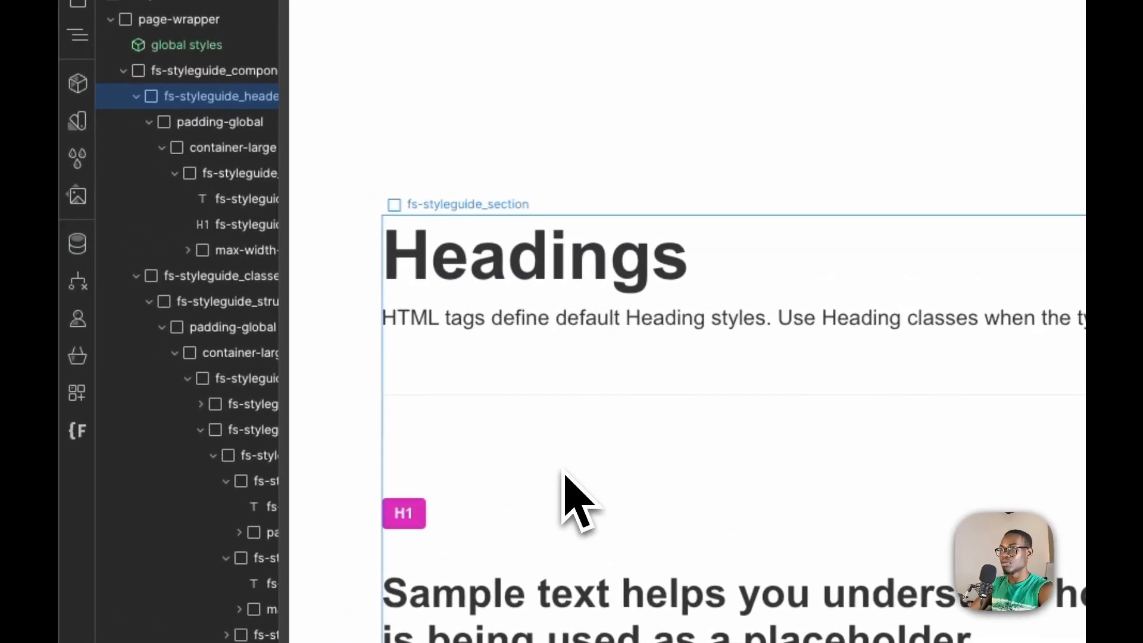
pyautogui.scroll(10, 587, 480)
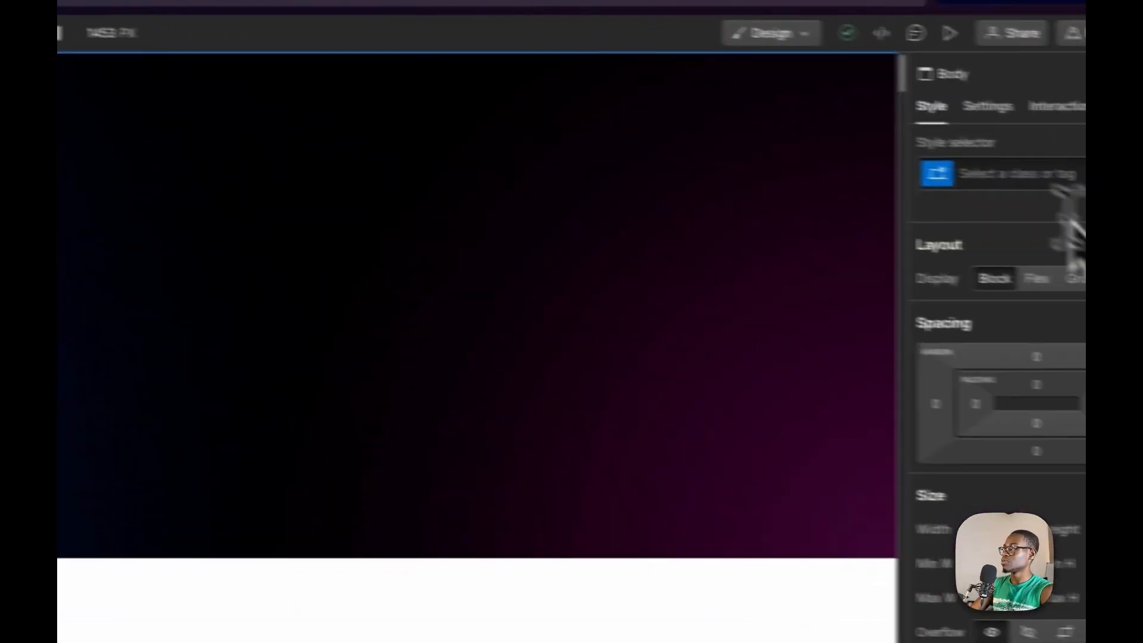
# Target the Body (All Pages) tag for styling and open the site's font settings from its font list.
pyautogui.click(1060, 166)
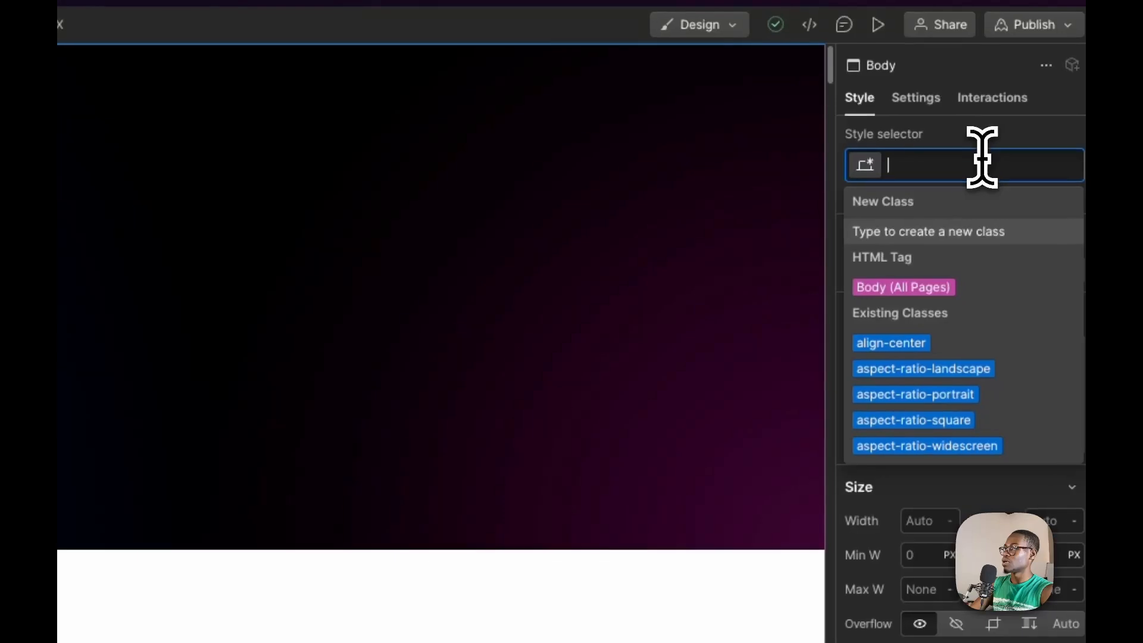
pyautogui.click(893, 287)
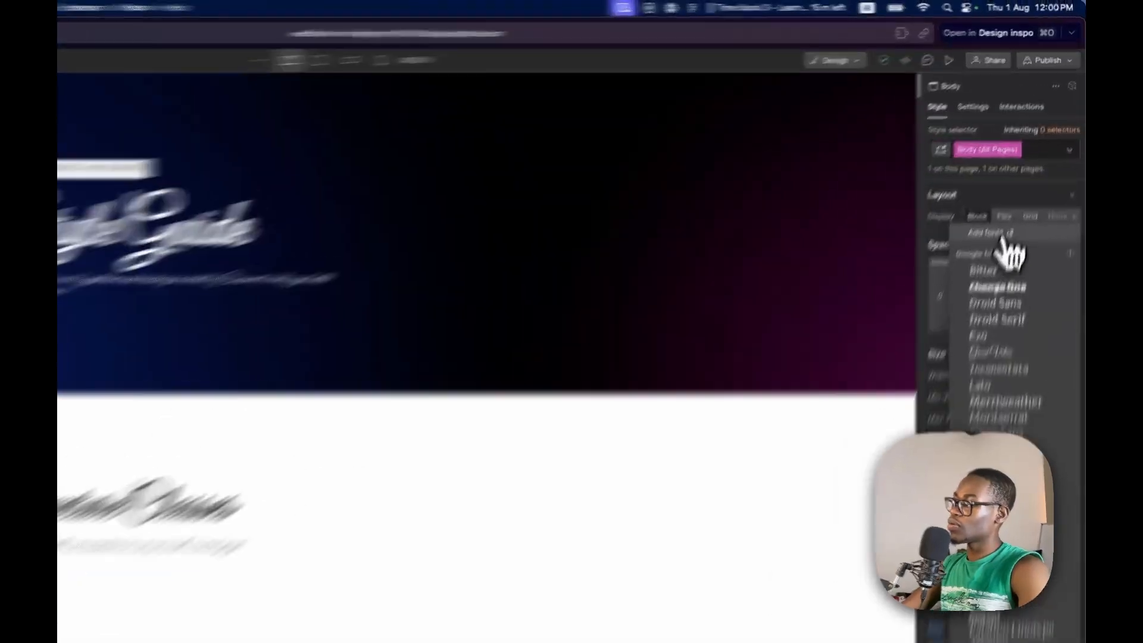
pyautogui.click(1003, 235)
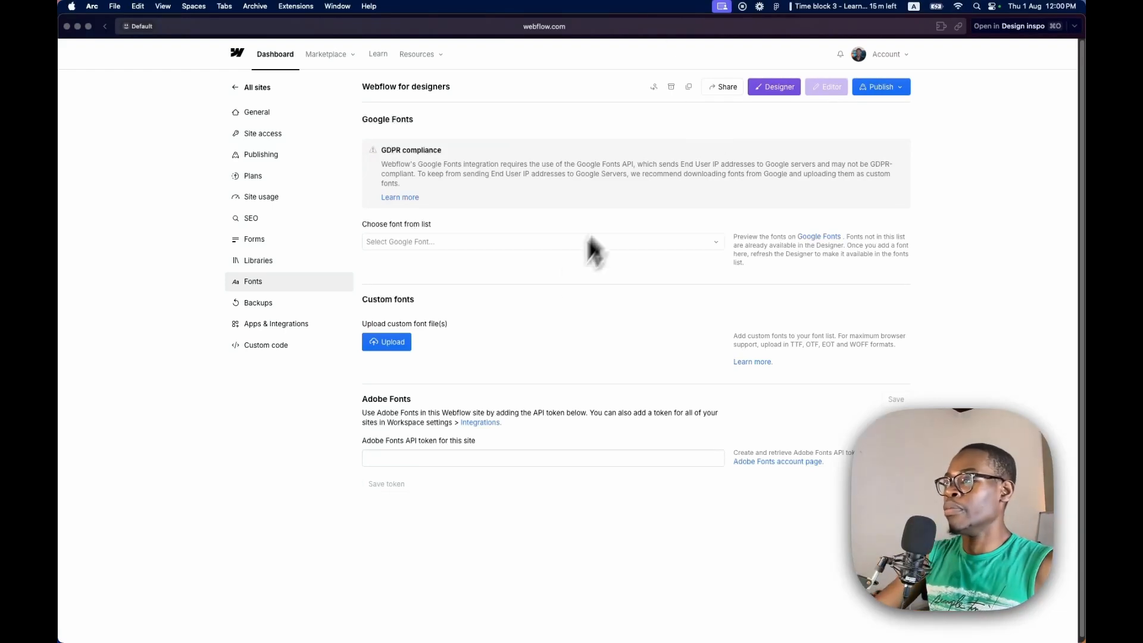
# Search the Google Fonts list for "source" and choose Source Serif 4 for the site.
pyautogui.click(590, 241)
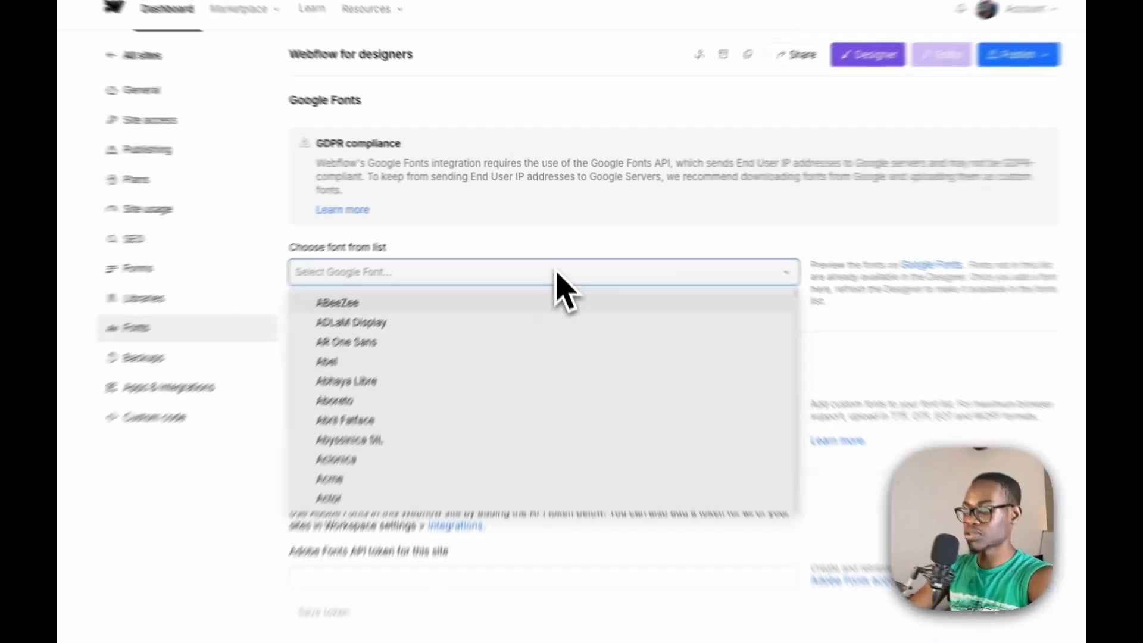
pyautogui.write('source')
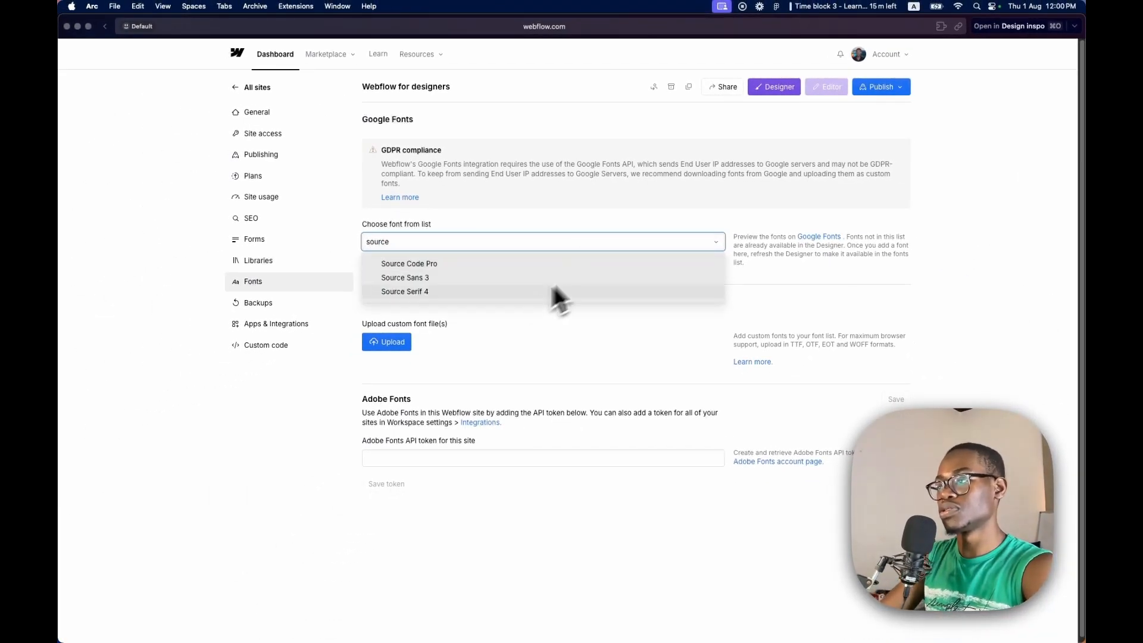
pyautogui.click(453, 292)
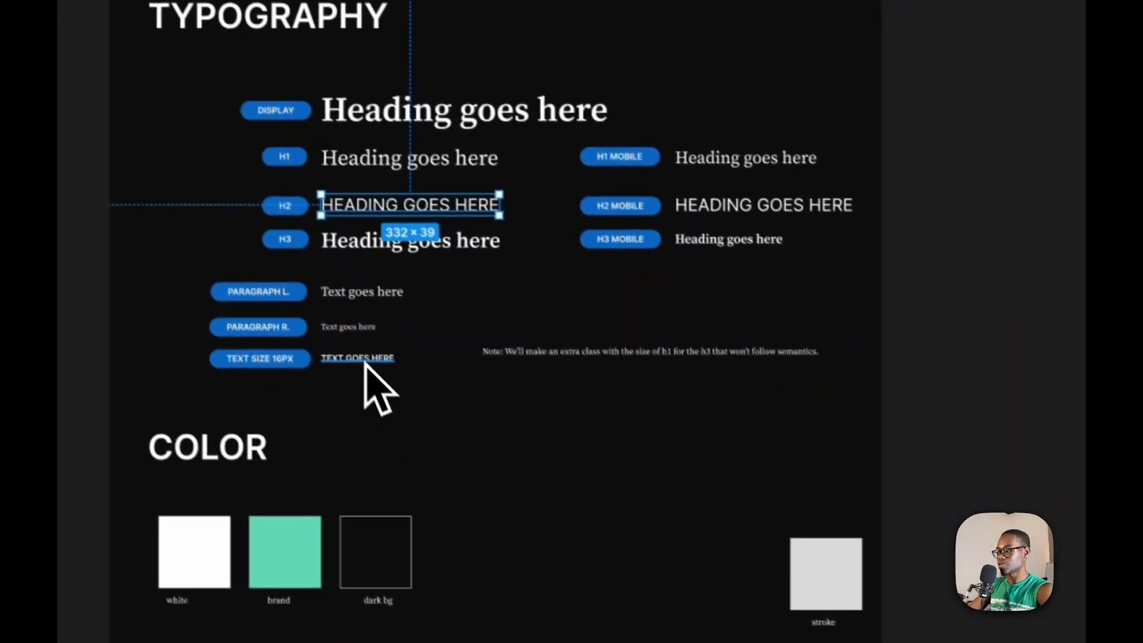
# Switch to the Figma design and duplicate the 16px sample text onto the empty canvas outside the Style Guide frame.
pyautogui.click(360, 358)
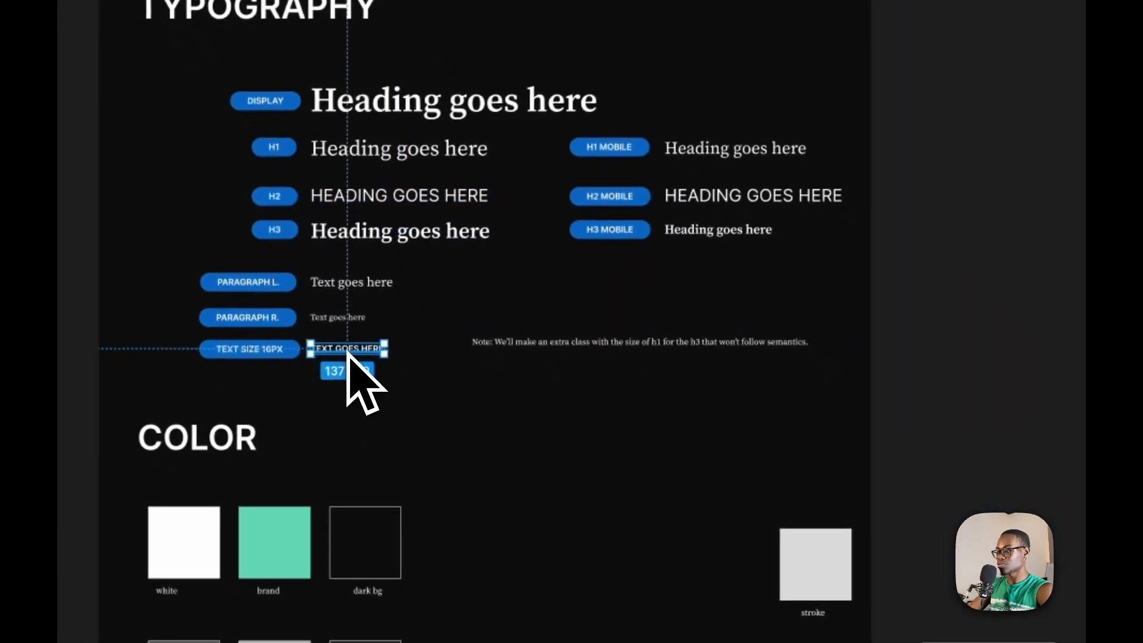
pyautogui.moveTo(348, 352); pyautogui.dragTo(544, 349)
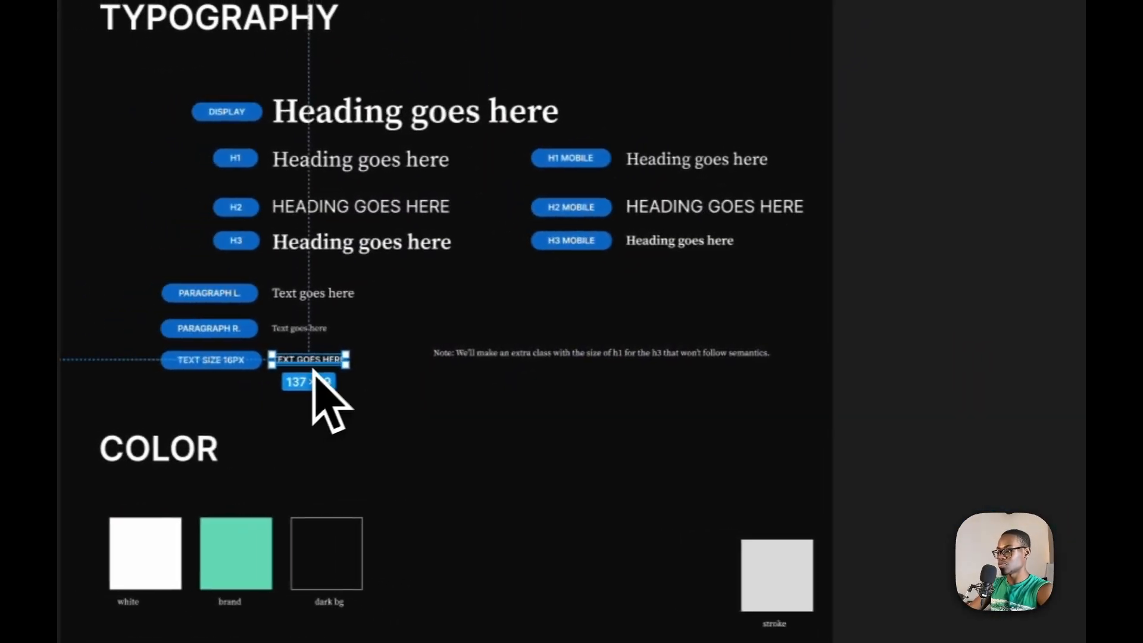
pyautogui.moveTo(314, 372); pyautogui.dragTo(746, 291)
pyautogui.hotkey('shift', '2')
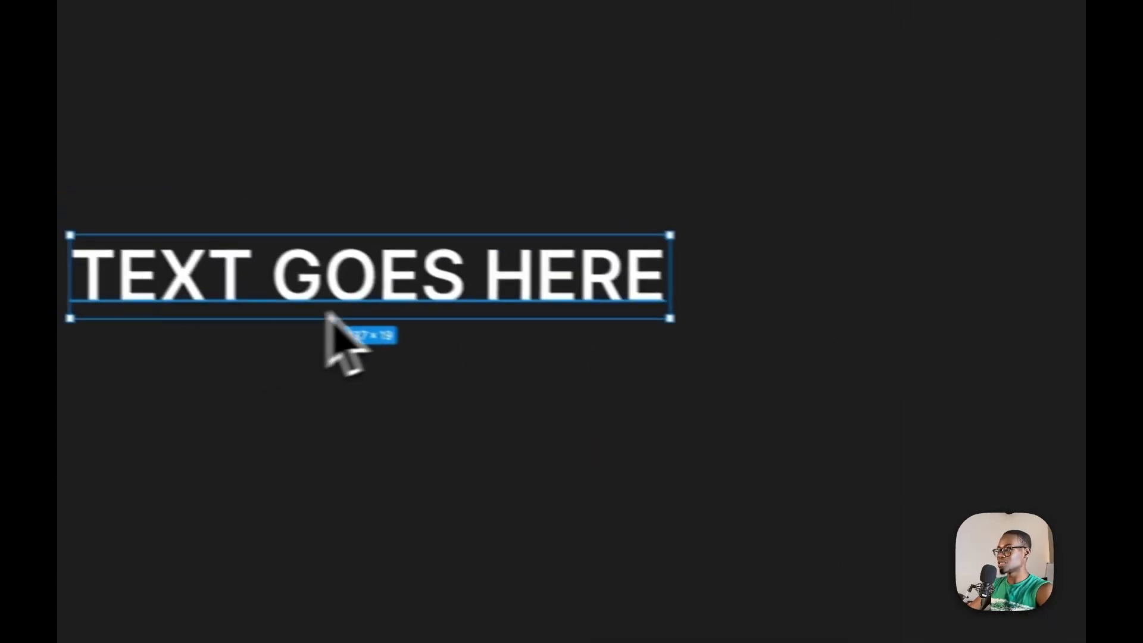
pyautogui.click(901, 237)
pyautogui.click(901, 247)
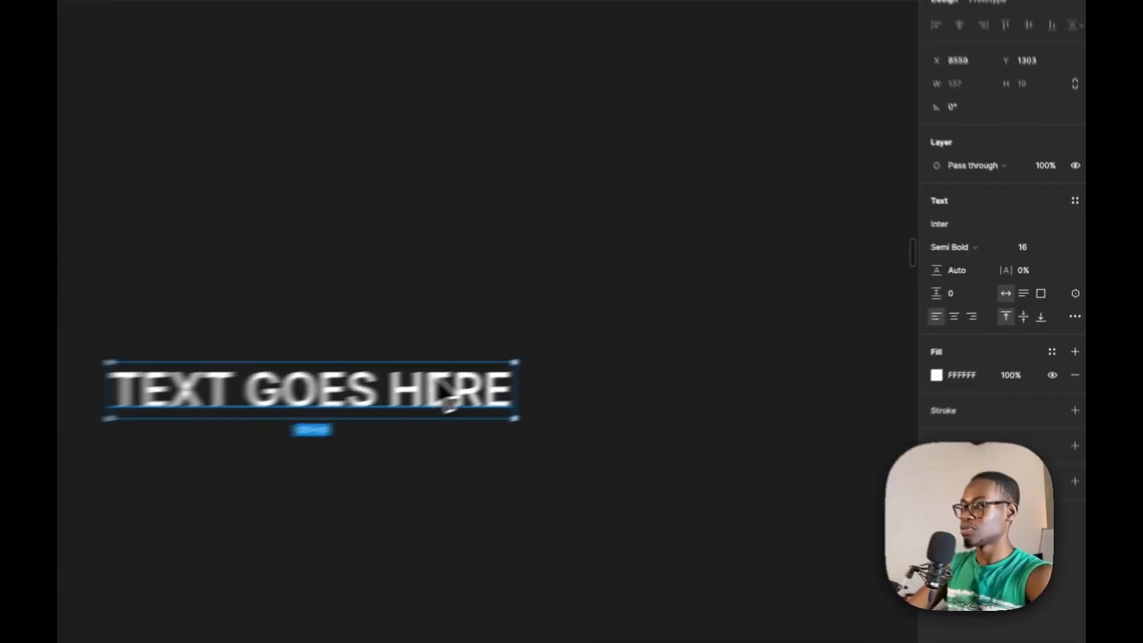
# Duplicate the TEXT GOES HERE sample upward three times to form a vertical stack of four.
pyautogui.moveTo(368, 411); pyautogui.dragTo(366, 315)
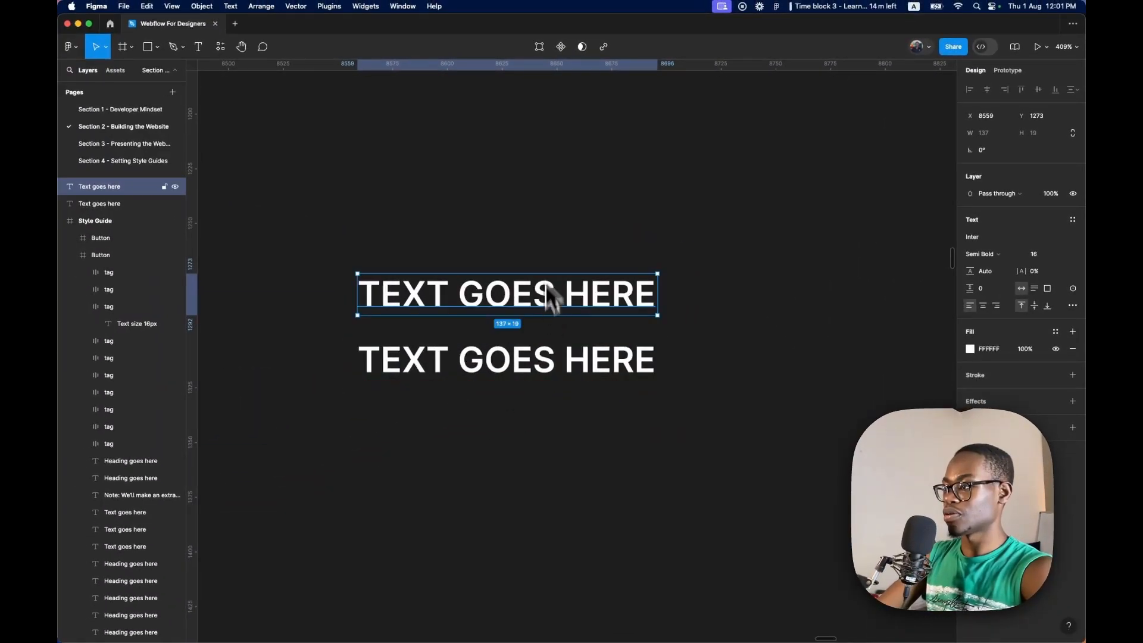
pyautogui.moveTo(546, 289); pyautogui.dragTo(549, 226)
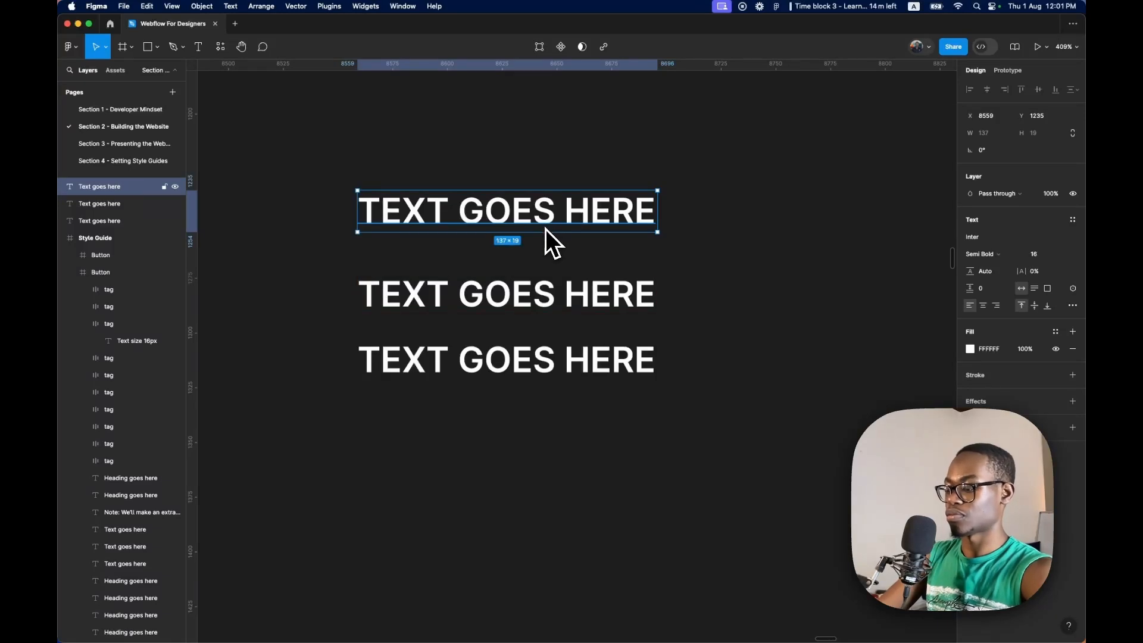
pyautogui.press('super+d')
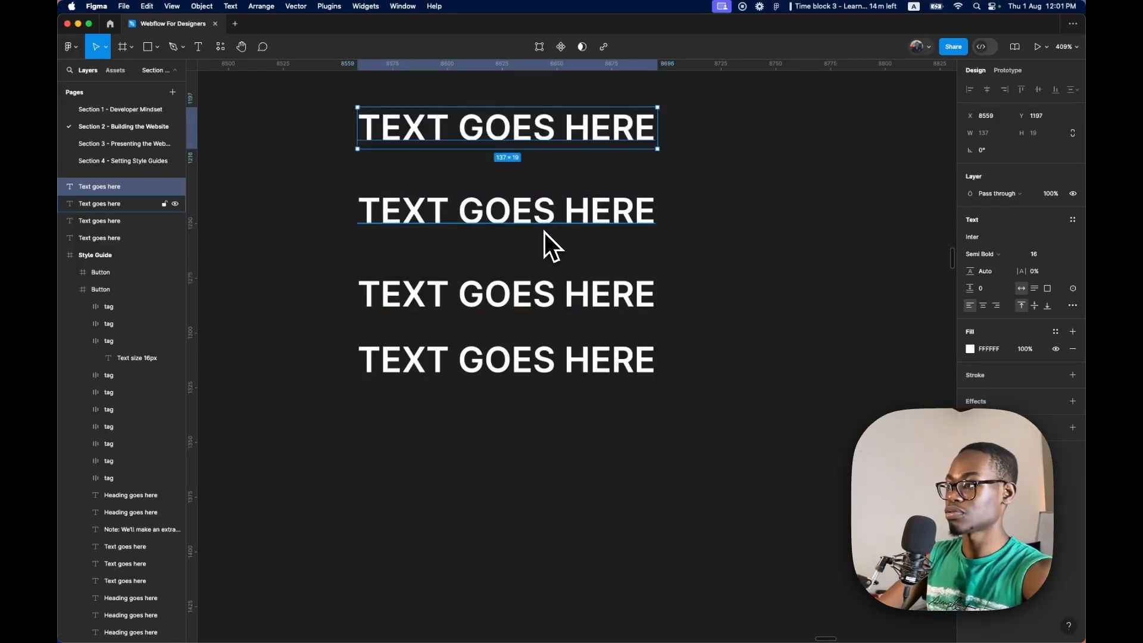
pyautogui.scroll(3, 543, 257)
# Set the font weight of the third TEXT GOES HERE sample from the top to Medium.
pyautogui.click(571, 496)
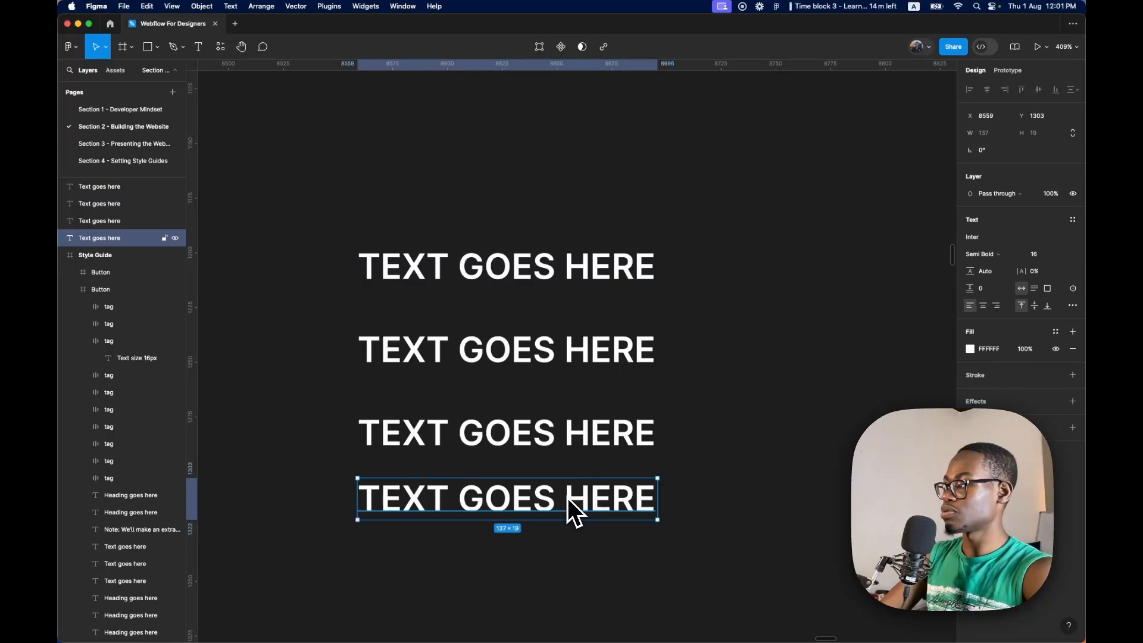
pyautogui.click(604, 443)
pyautogui.click(982, 254)
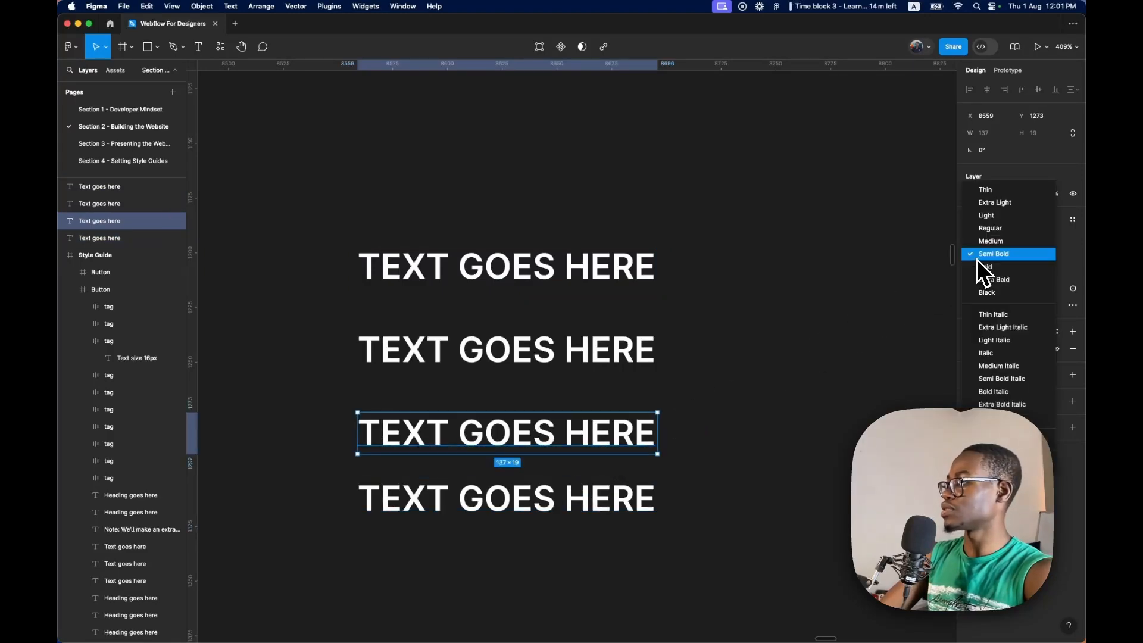
pyautogui.click(983, 241)
# Set the second TEXT GOES HERE sample from the top to Regular weight and the topmost sample to Light.
pyautogui.click(654, 356)
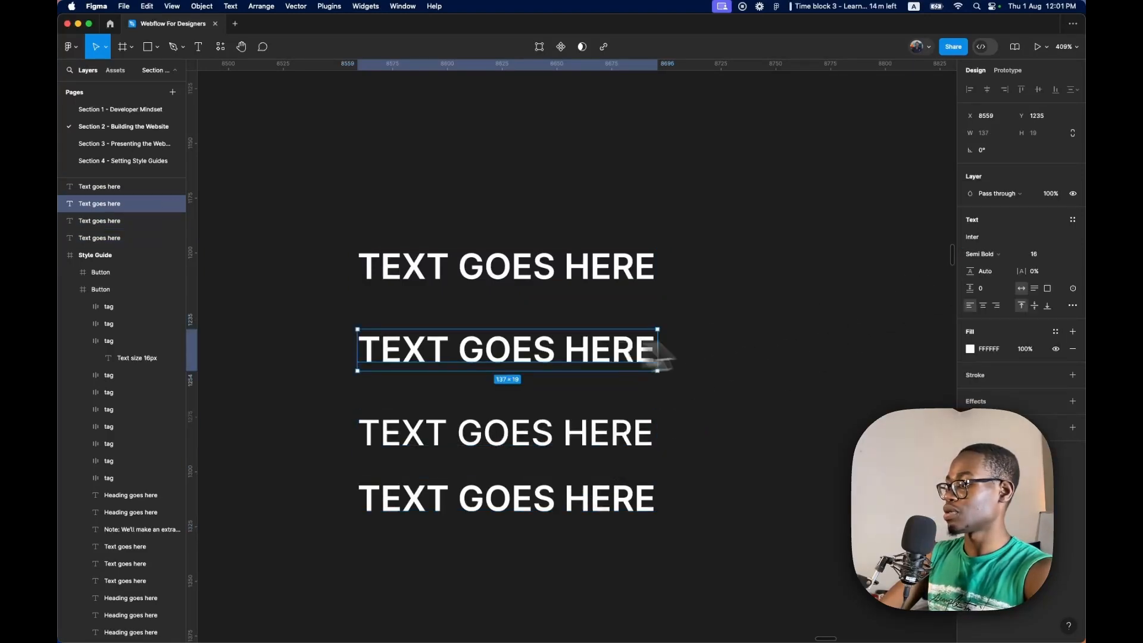
pyautogui.click(1012, 257)
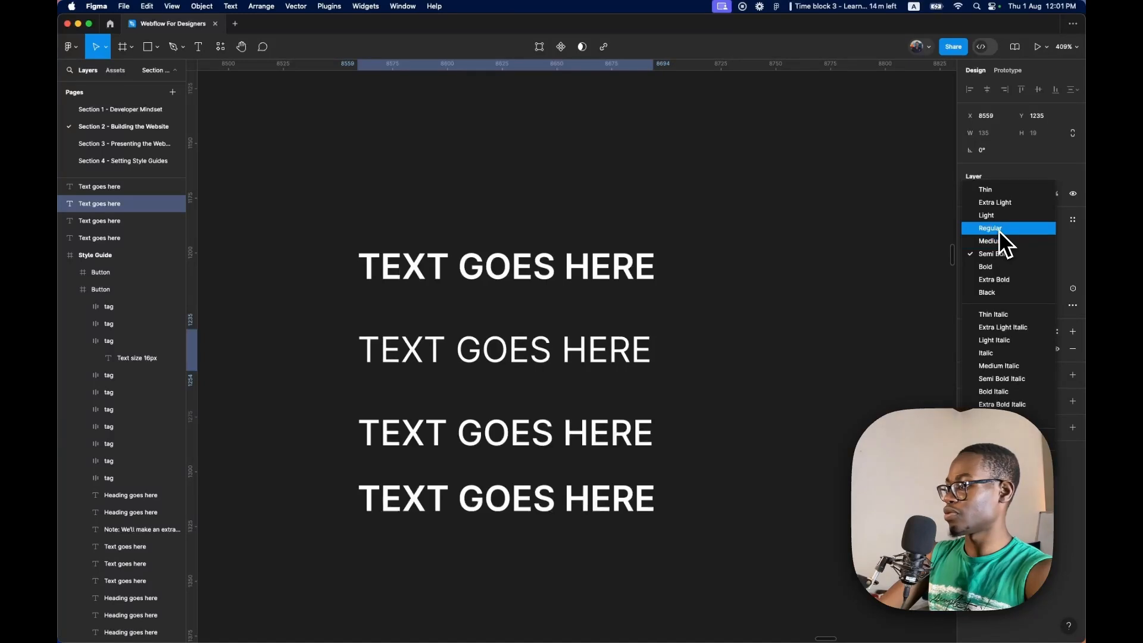
pyautogui.click(999, 230)
pyautogui.click(598, 274)
pyautogui.click(1012, 258)
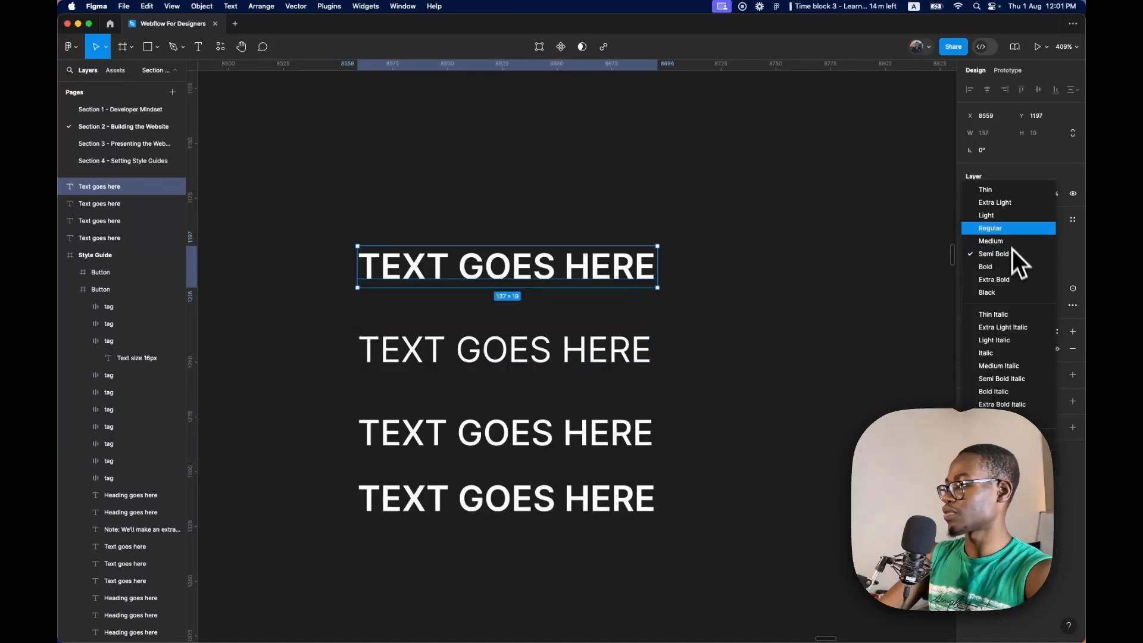
pyautogui.click(987, 215)
# Duplicate the lowest sample just below itself, set the copy's weight to Bold, and nudge it slightly lower for even spacing.
pyautogui.click(547, 495)
pyautogui.scroll(-3, 546, 476)
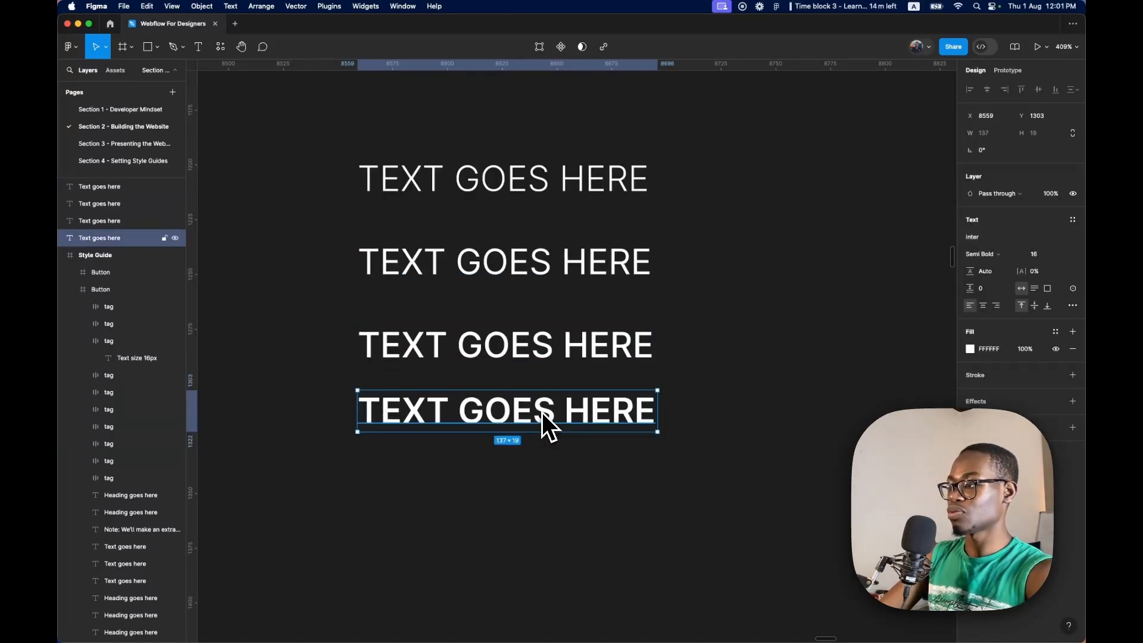
pyautogui.moveTo(542, 429); pyautogui.dragTo(538, 464)
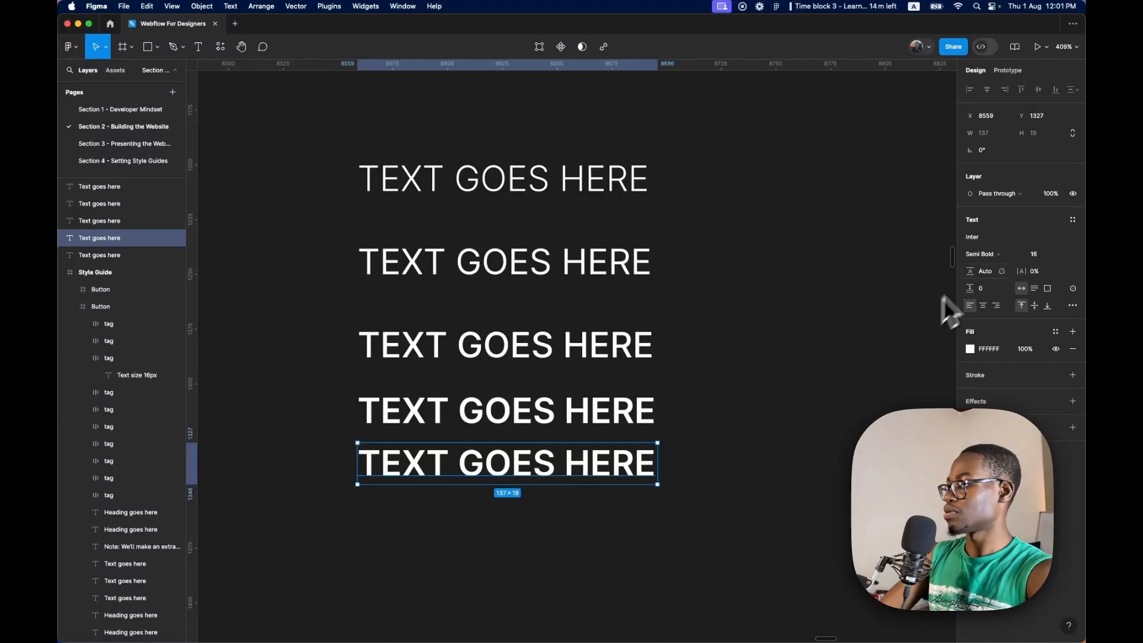
pyautogui.click(981, 255)
pyautogui.click(991, 266)
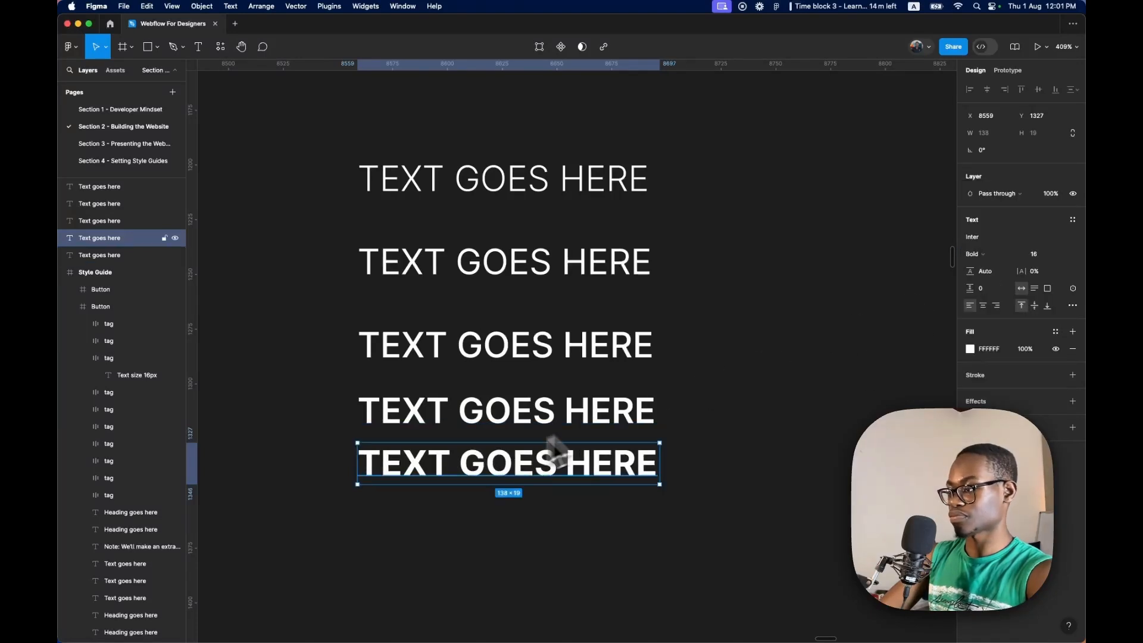
pyautogui.moveTo(502, 477); pyautogui.dragTo(505, 485)
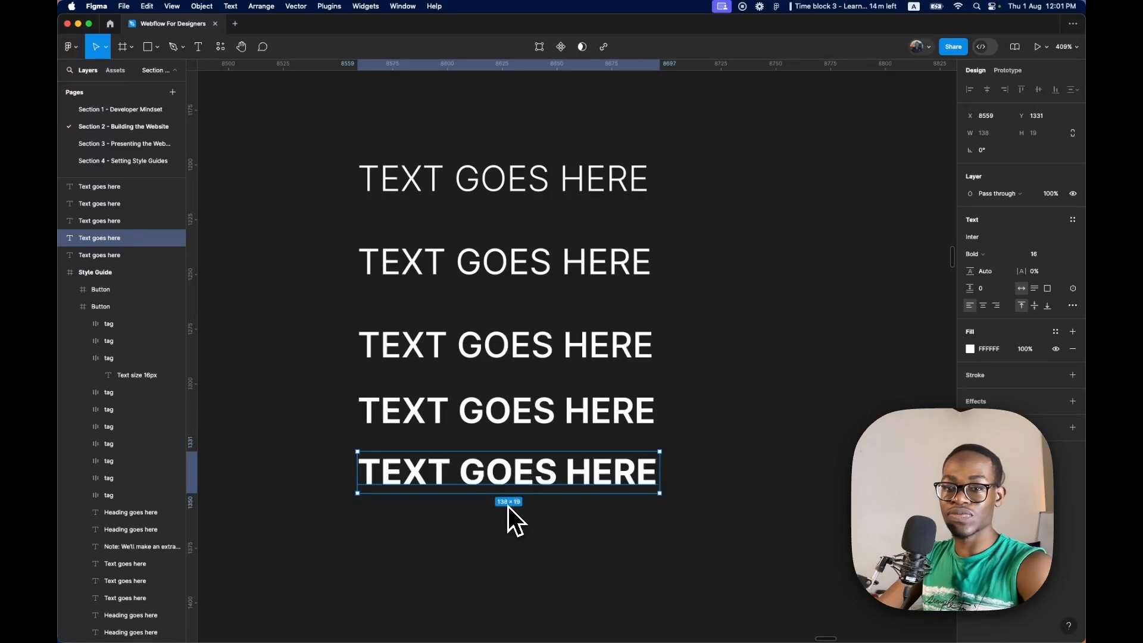
# Examine the text style definitions of the Display and H1 headings in the Style Guide's Typography section.
pyautogui.click(450, 197)
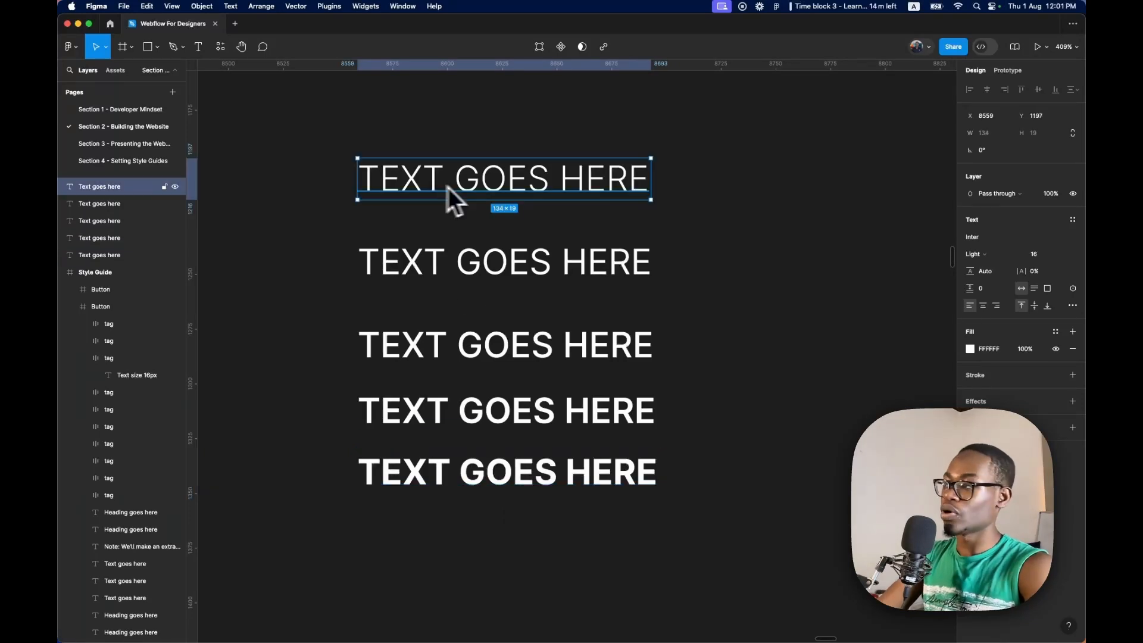
pyautogui.scroll(-10, 693, 309)
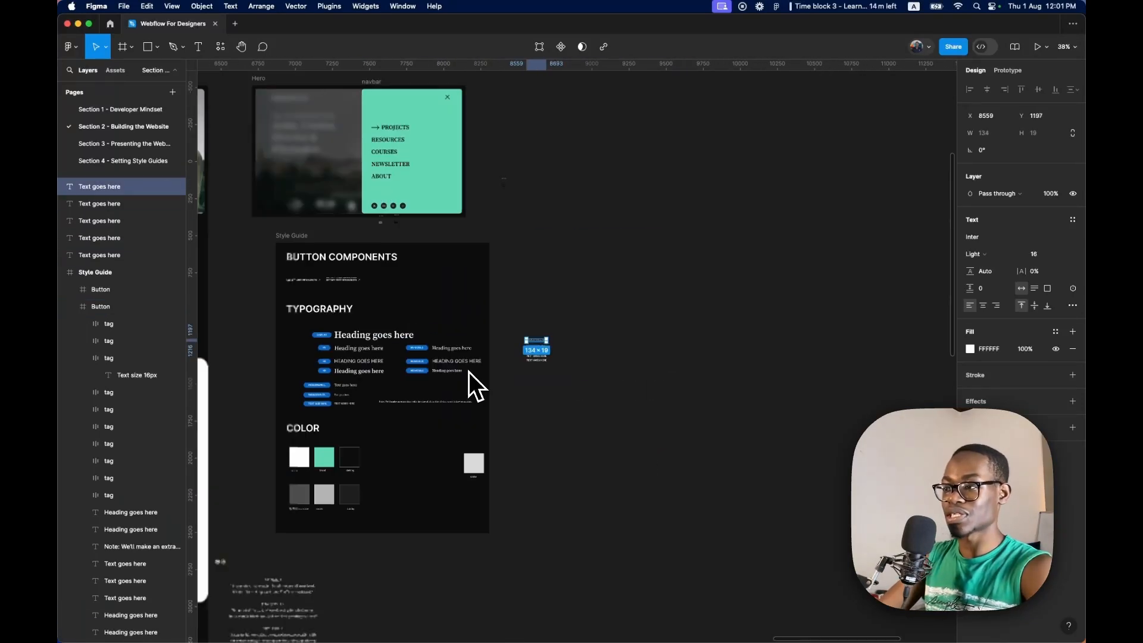
pyautogui.scroll(6, 469, 372)
pyautogui.click(366, 205)
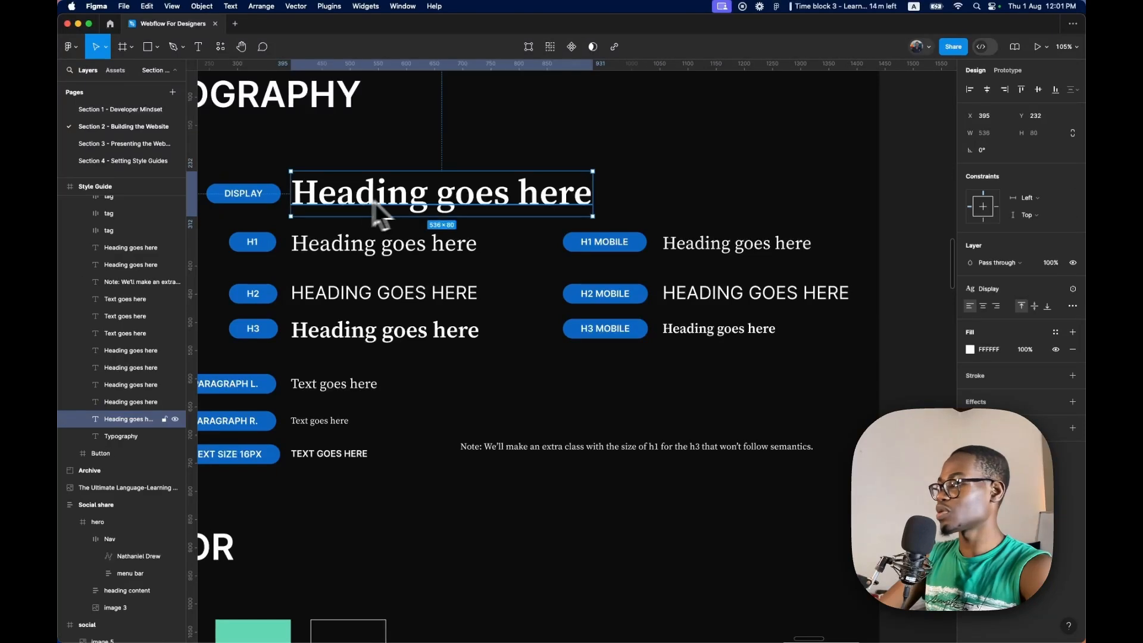
pyautogui.click(1007, 291)
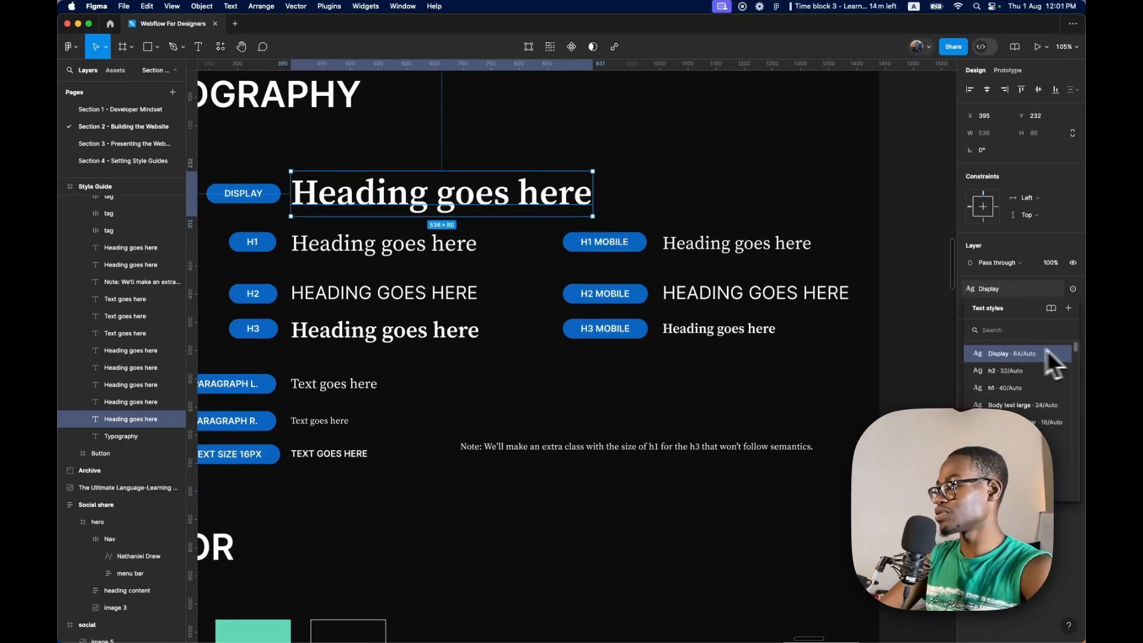
pyautogui.click(1060, 355)
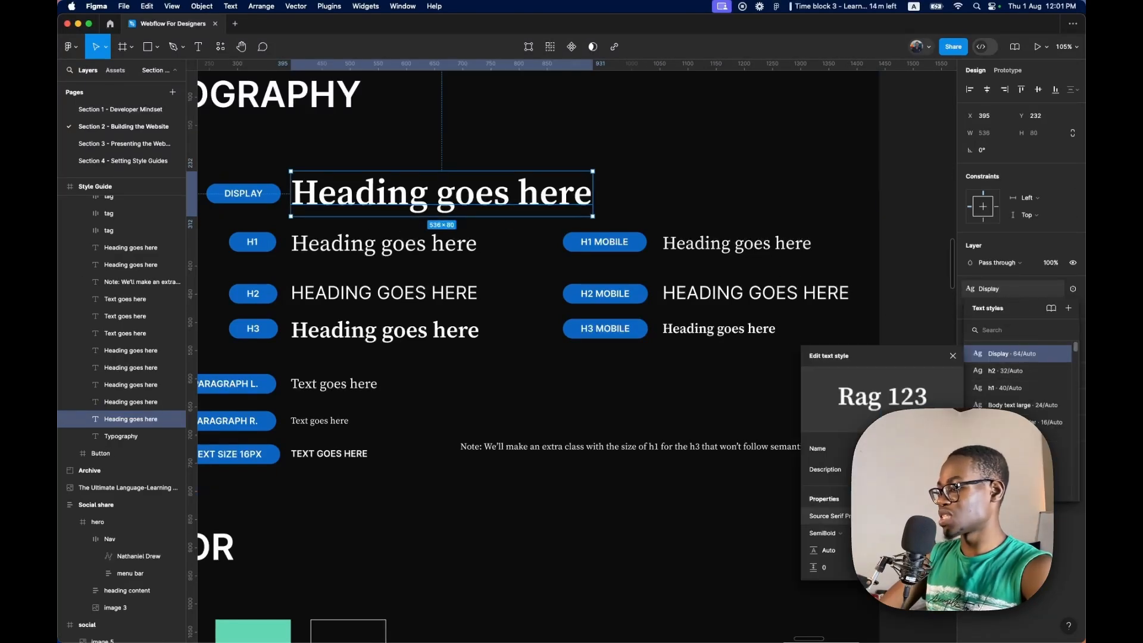
pyautogui.click(384, 253)
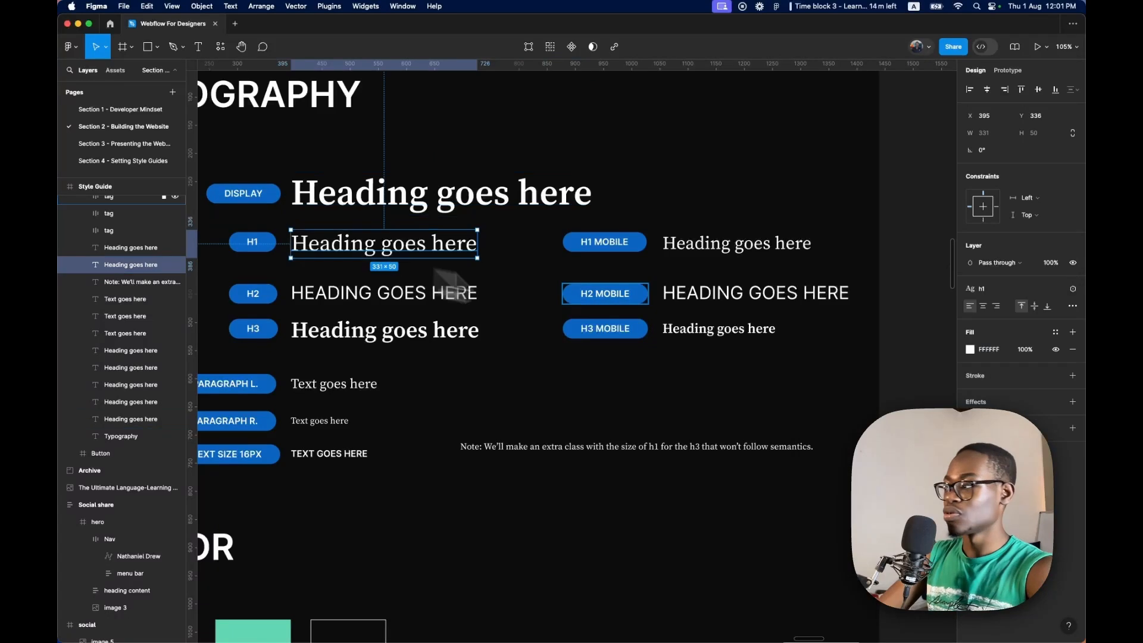
pyautogui.click(1013, 289)
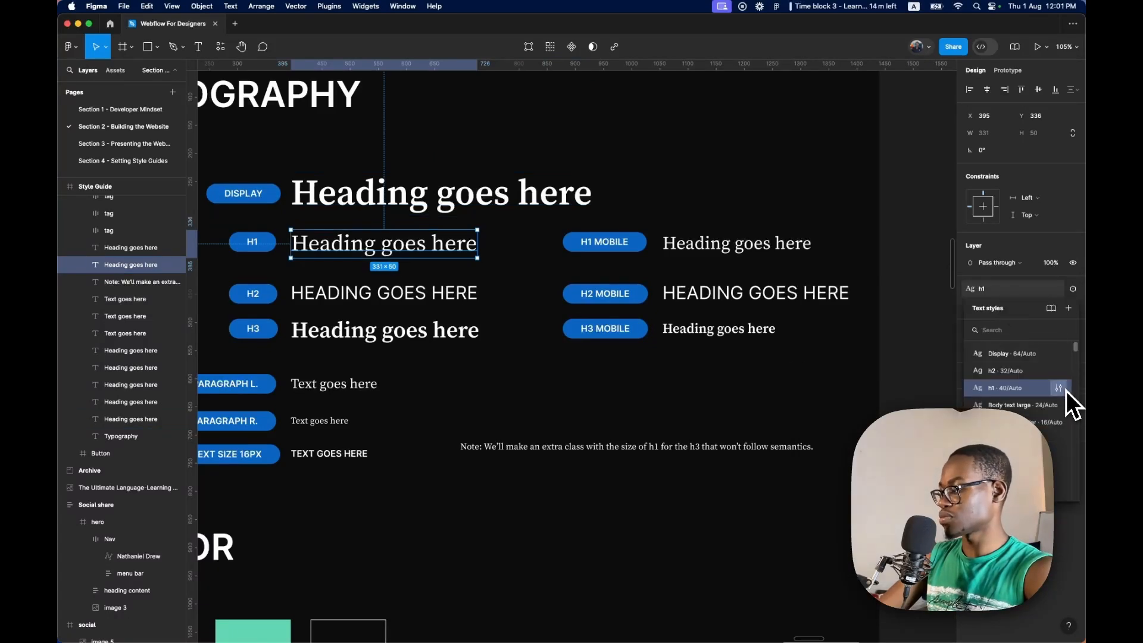
pyautogui.click(1059, 388)
# Return to the weight samples and append "-> 400 (regular)" to the second TEXT GOES HERE line.
pyautogui.scroll(-5, 551, 396)
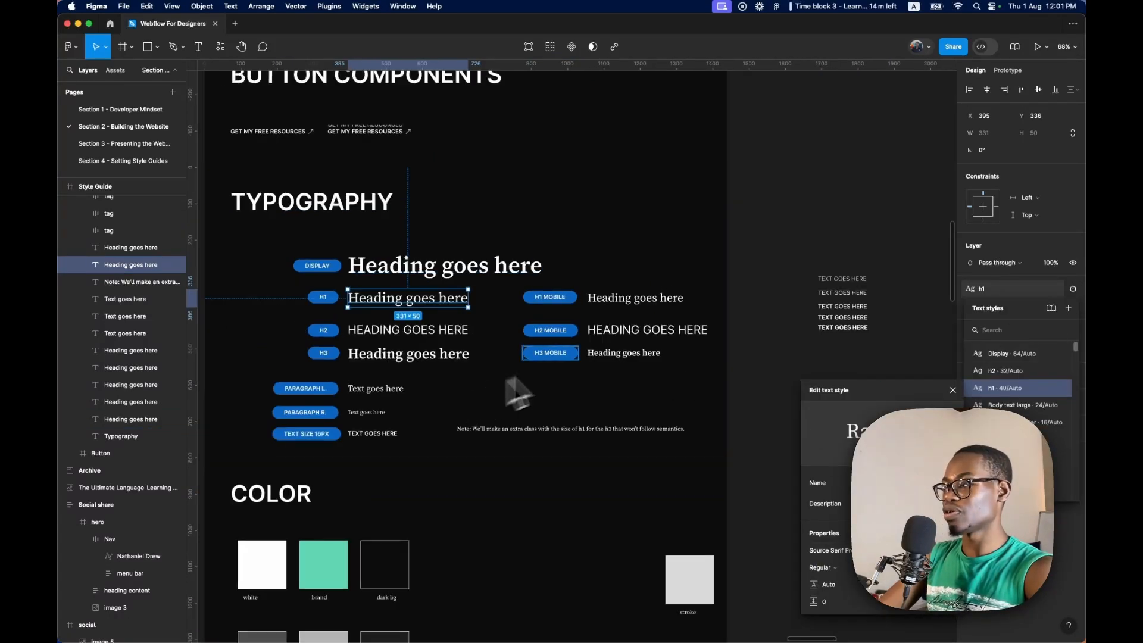
pyautogui.scroll(10, 689, 344)
pyautogui.click(822, 271)
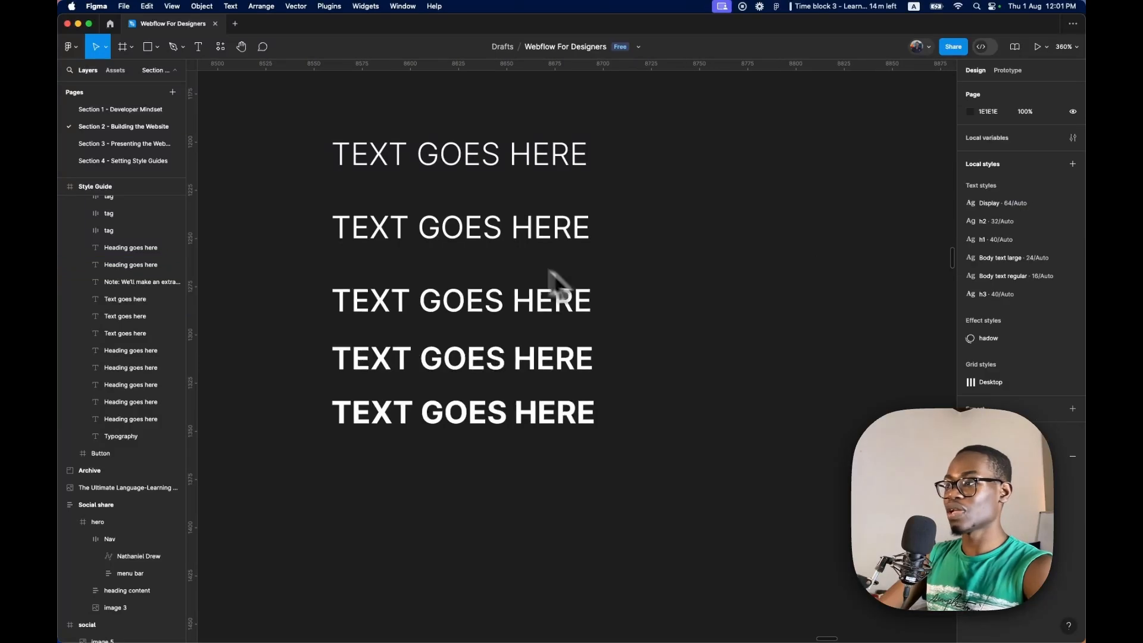
pyautogui.click(539, 233)
pyautogui.doubleClick(574, 231)
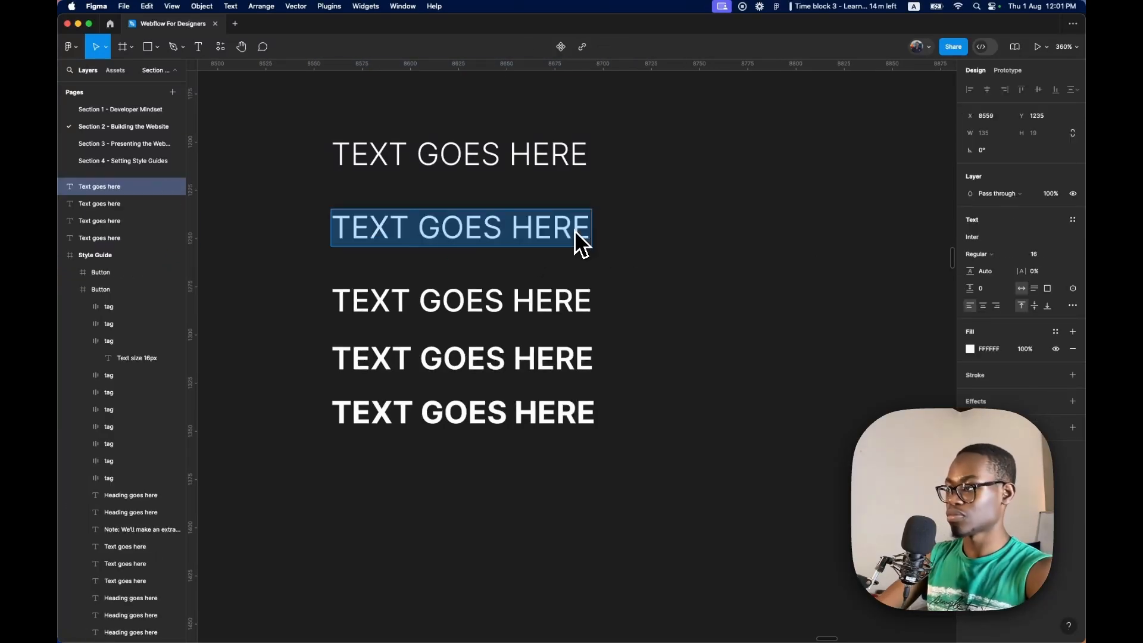
pyautogui.press('Right')
pyautogui.write('-')
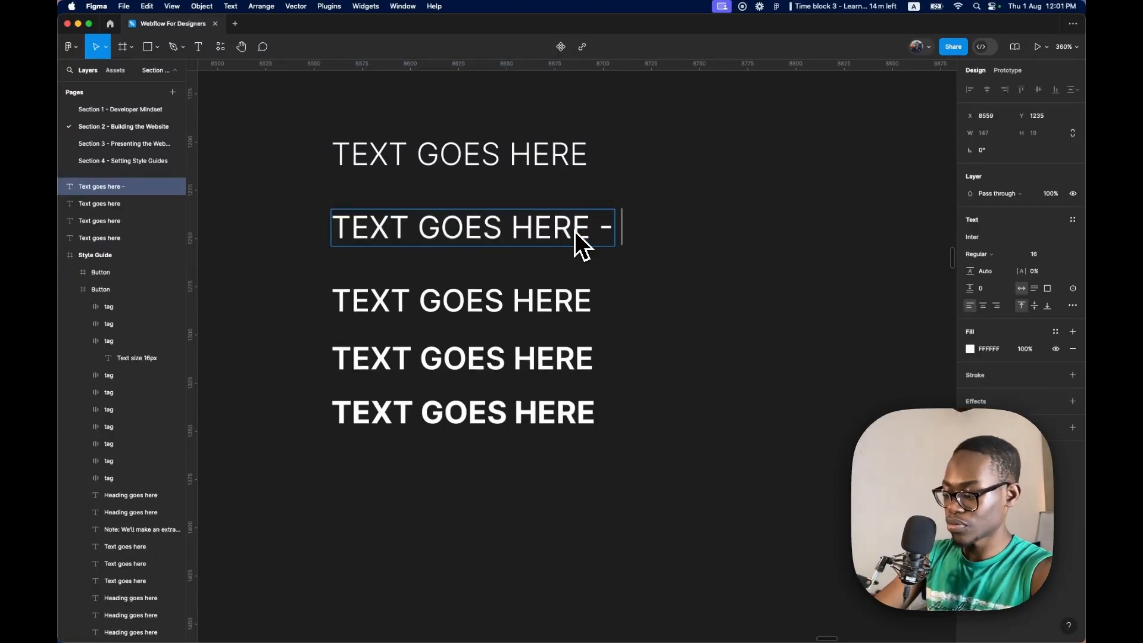
pyautogui.write('> 4000')
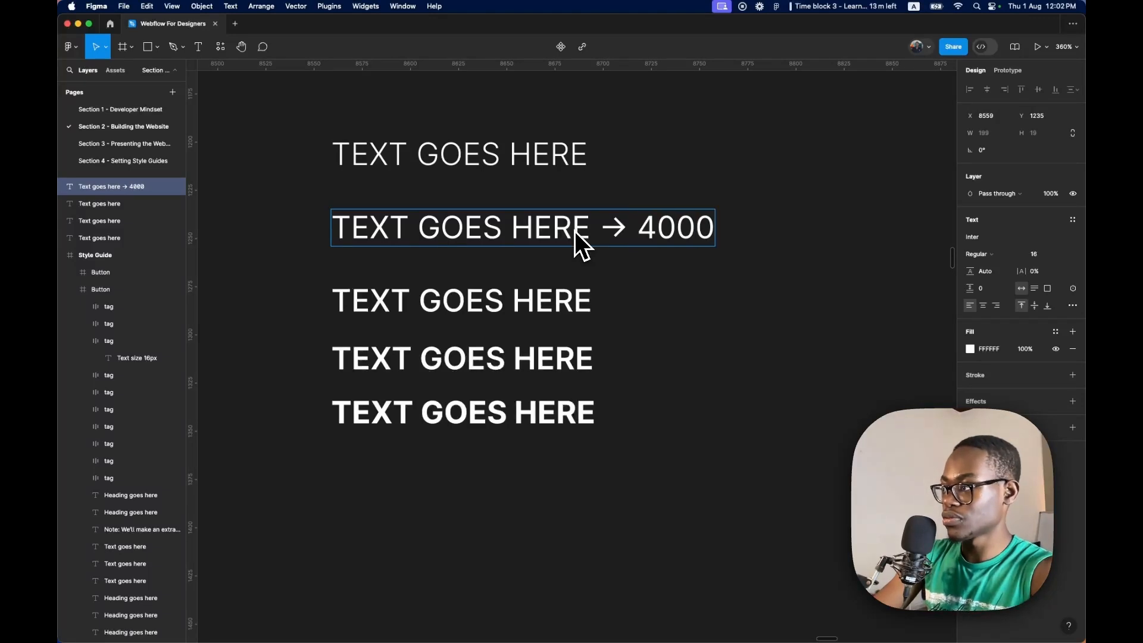
pyautogui.press('BackSpace')
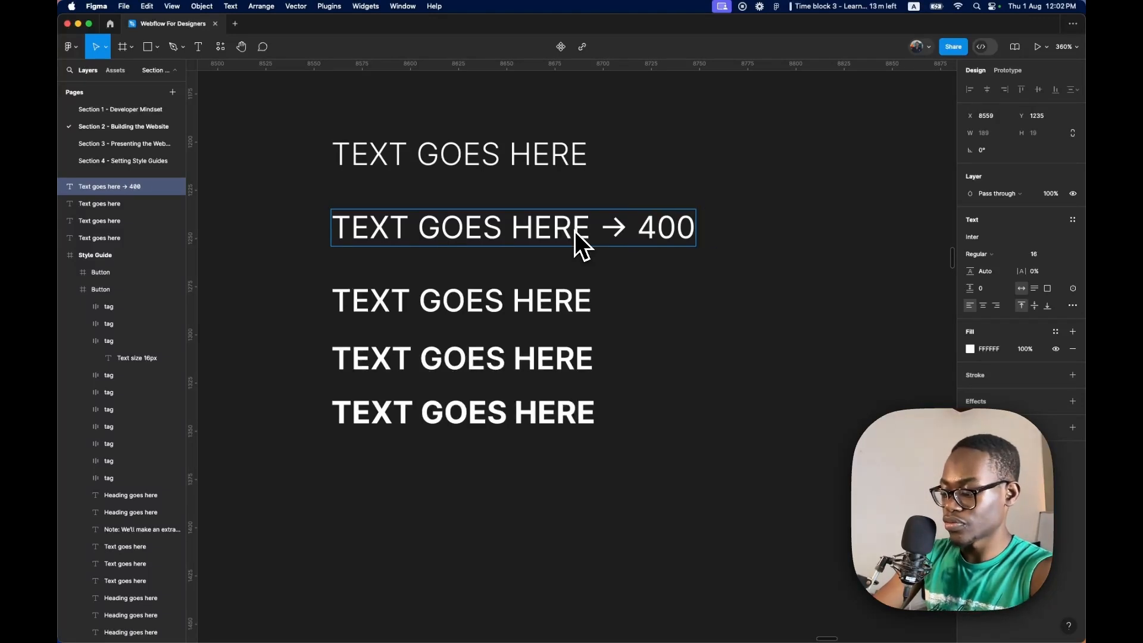
pyautogui.write('(regular)')
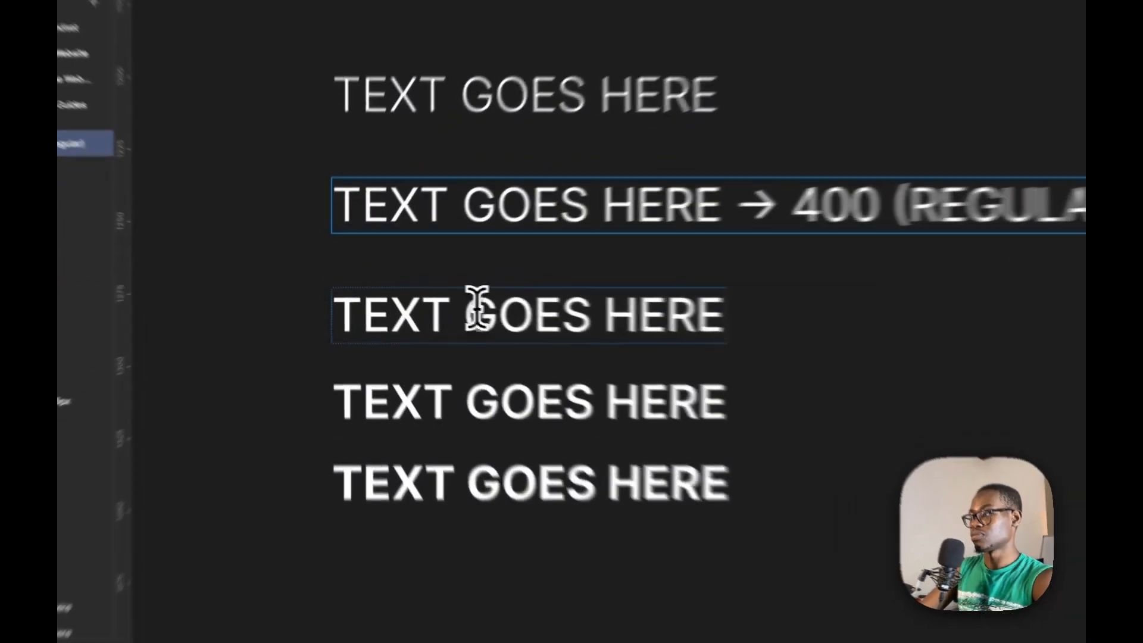
# Append "-> 500 . (medium)" to the third TEXT GOES HERE line.
pyautogui.doubleClick(465, 300)
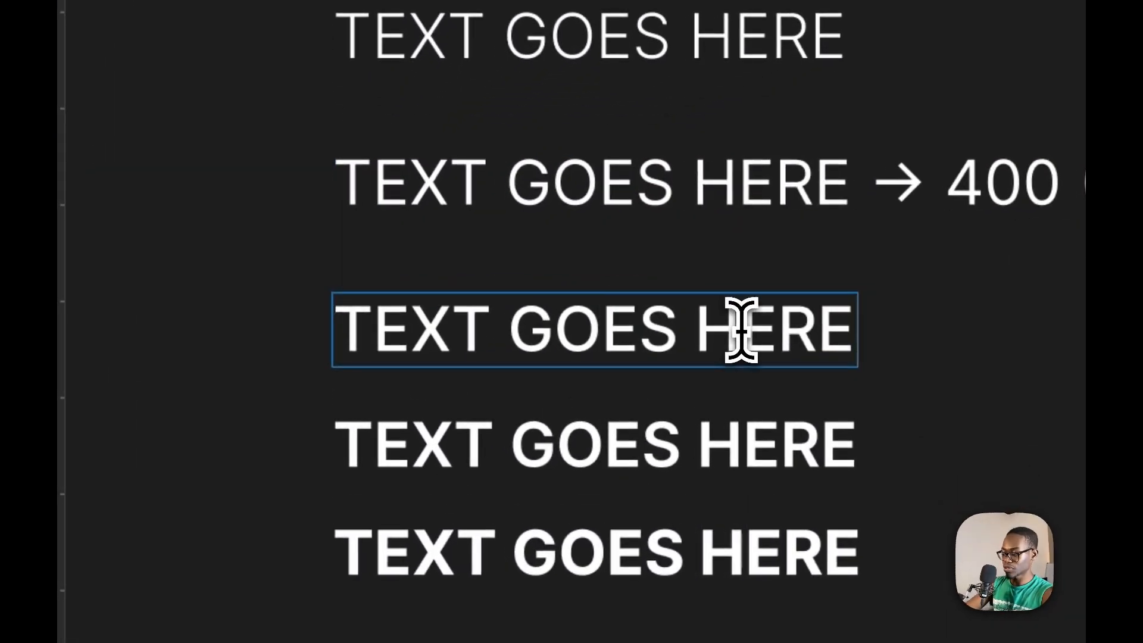
pyautogui.write('->')
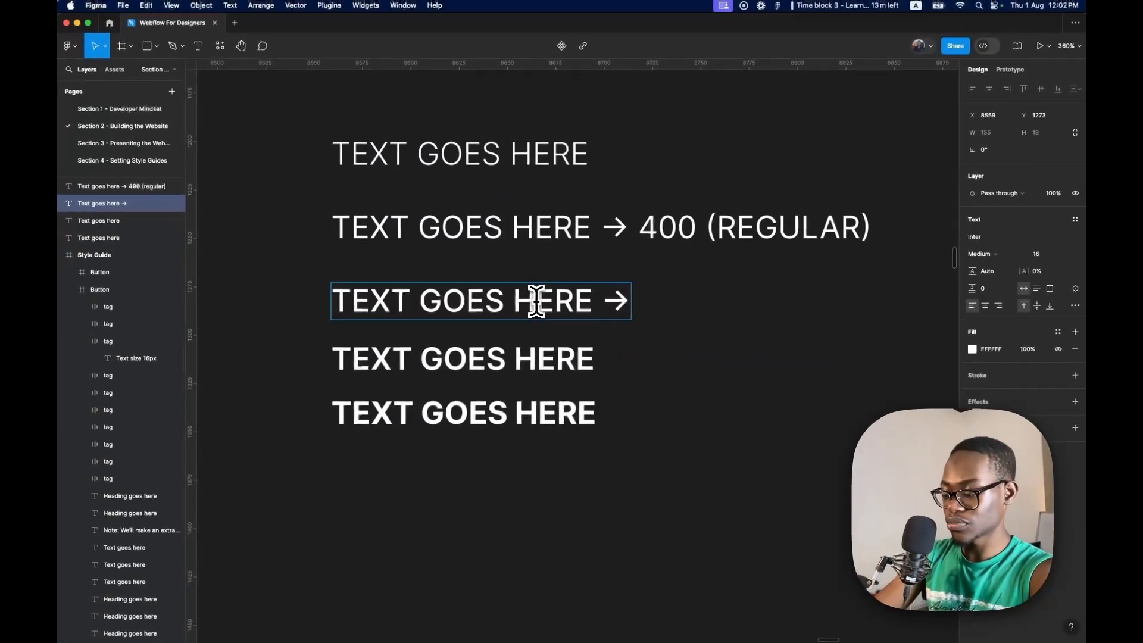
pyautogui.write(' 500')
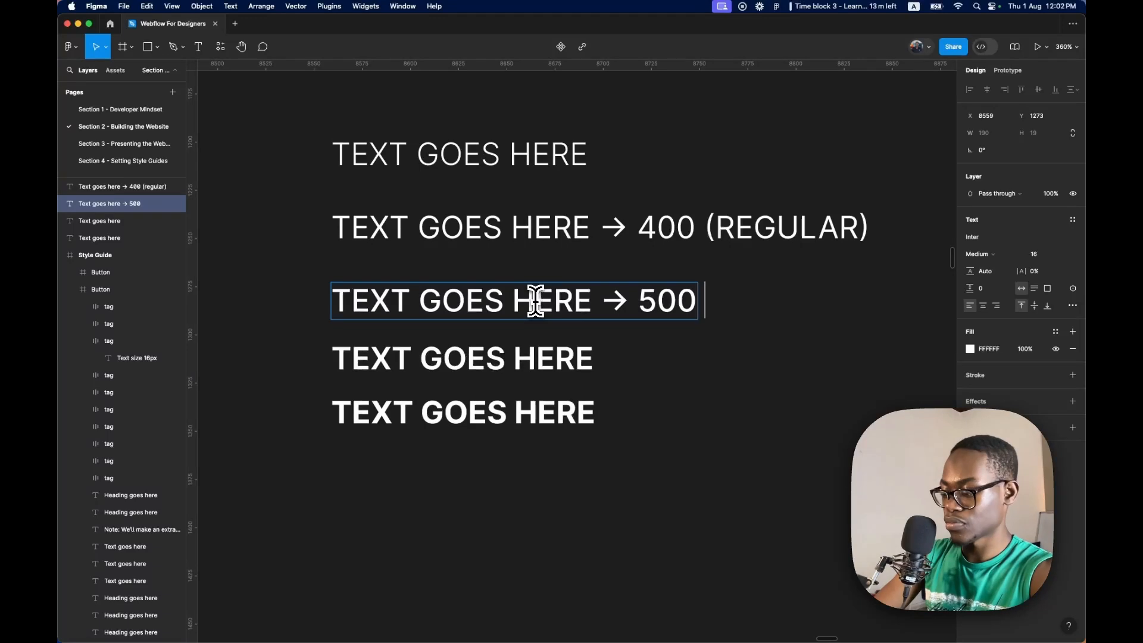
pyautogui.write(' . (medium')
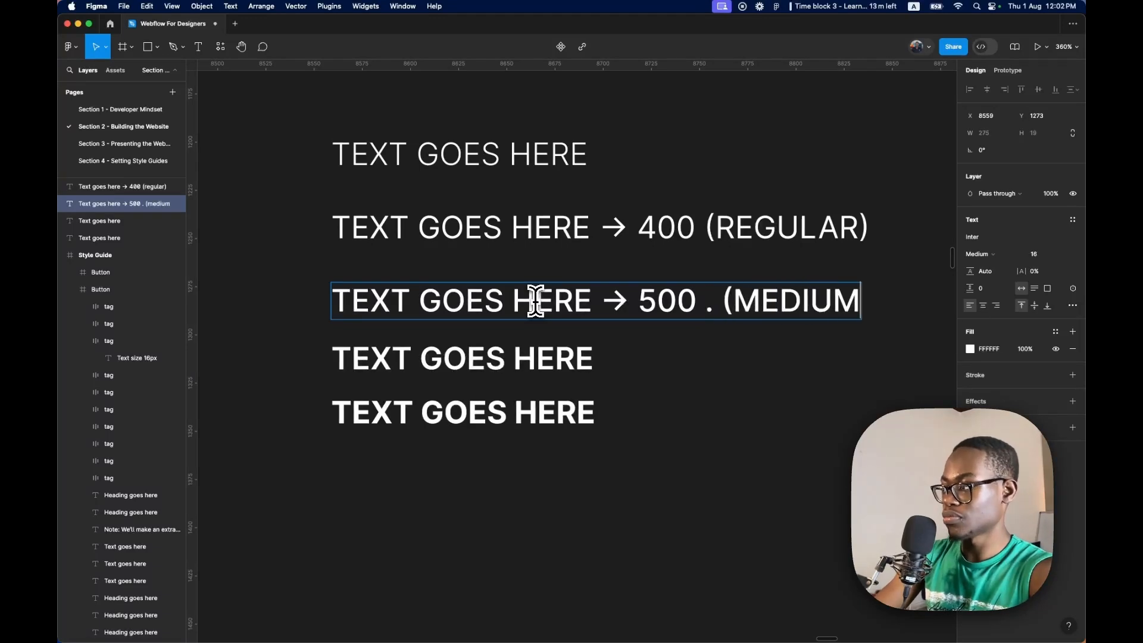
pyautogui.write(')')
pyautogui.press('Escape')
# Append "-> 600 (semi bold)" to the fourth TEXT GOES HERE line.
pyautogui.press('Tab')
pyautogui.press('Return')
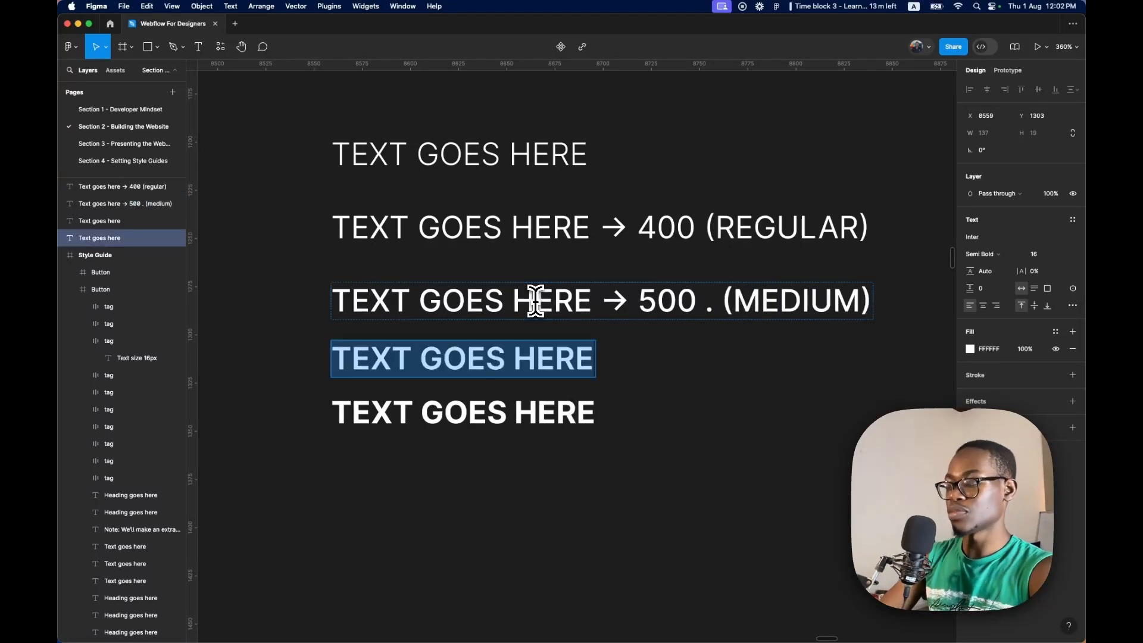
pyautogui.press('Escape')
pyautogui.write('-')
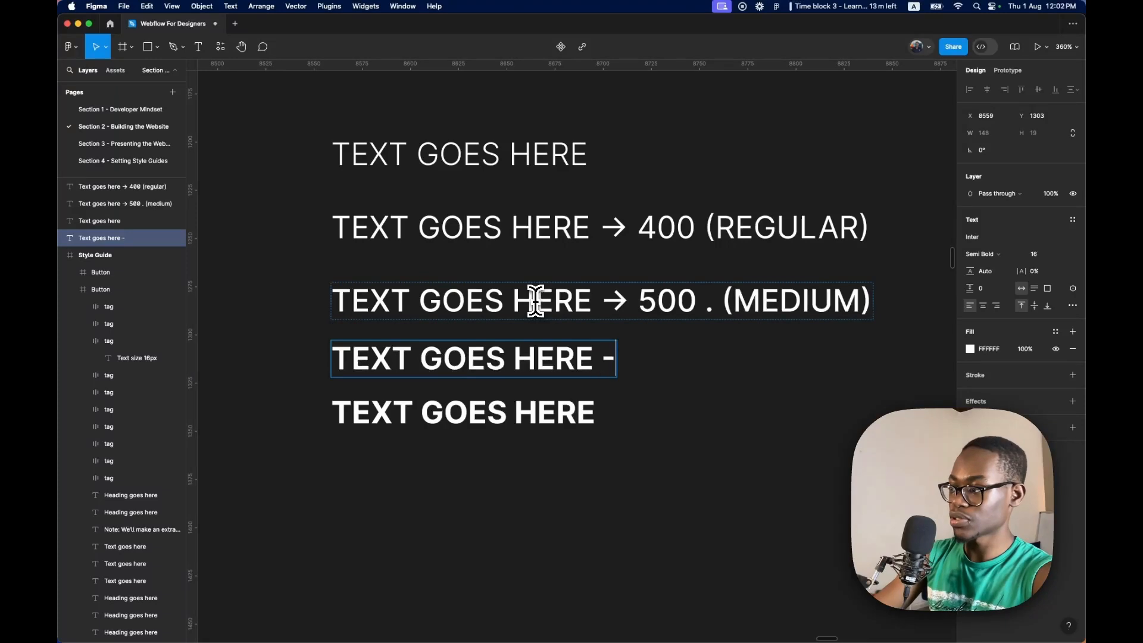
pyautogui.write('> 6')
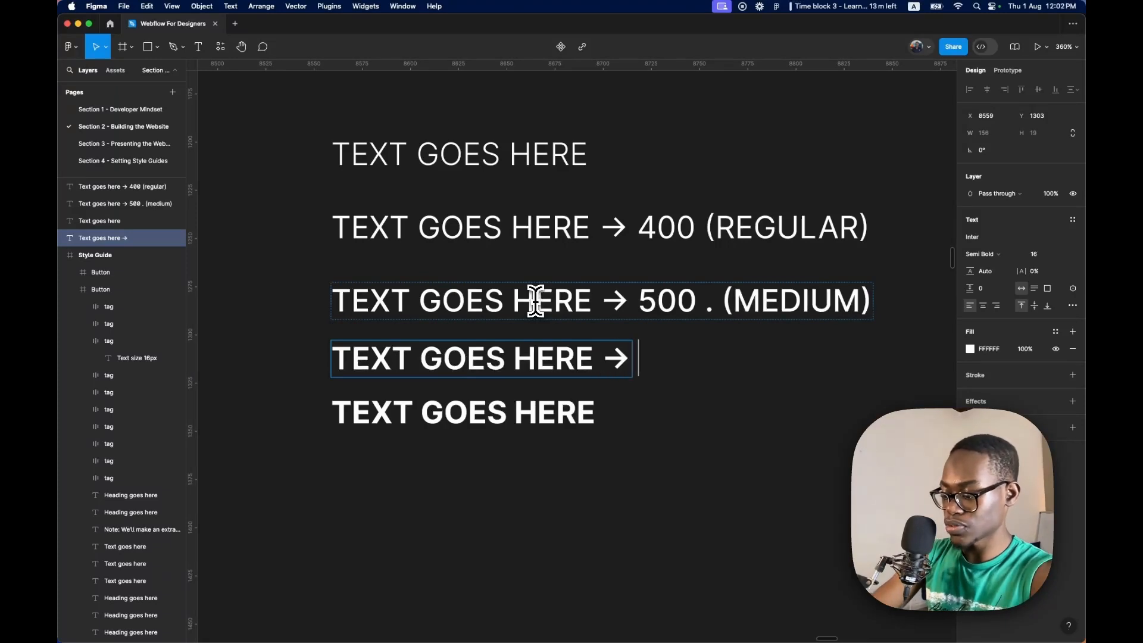
pyautogui.write('00 (semi boold')
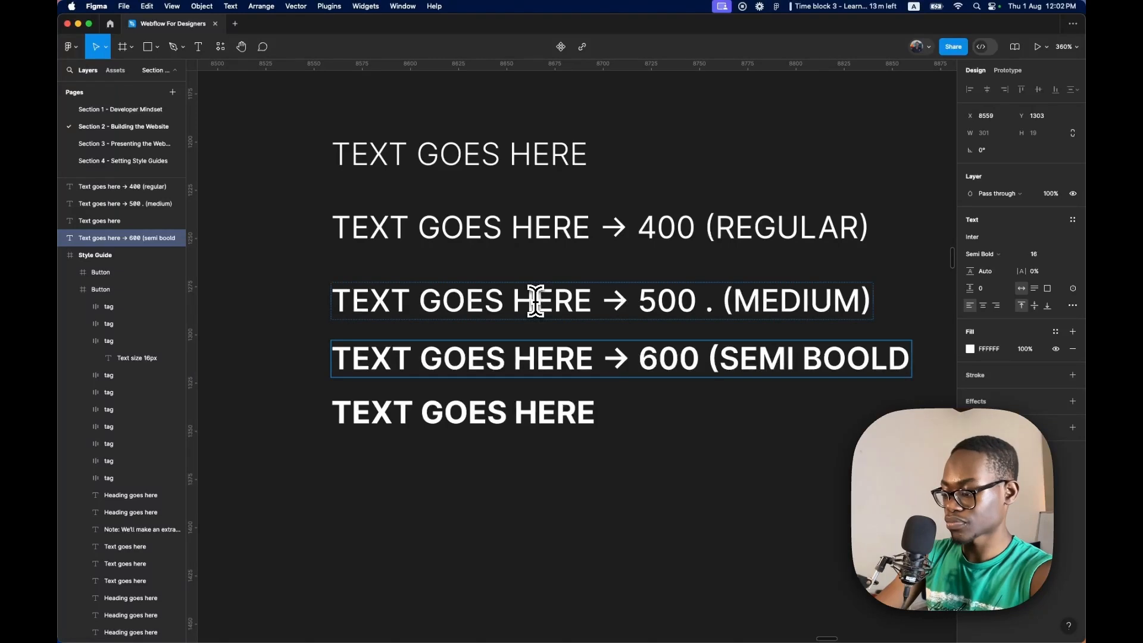
pyautogui.write(')')
pyautogui.press('BackSpace')
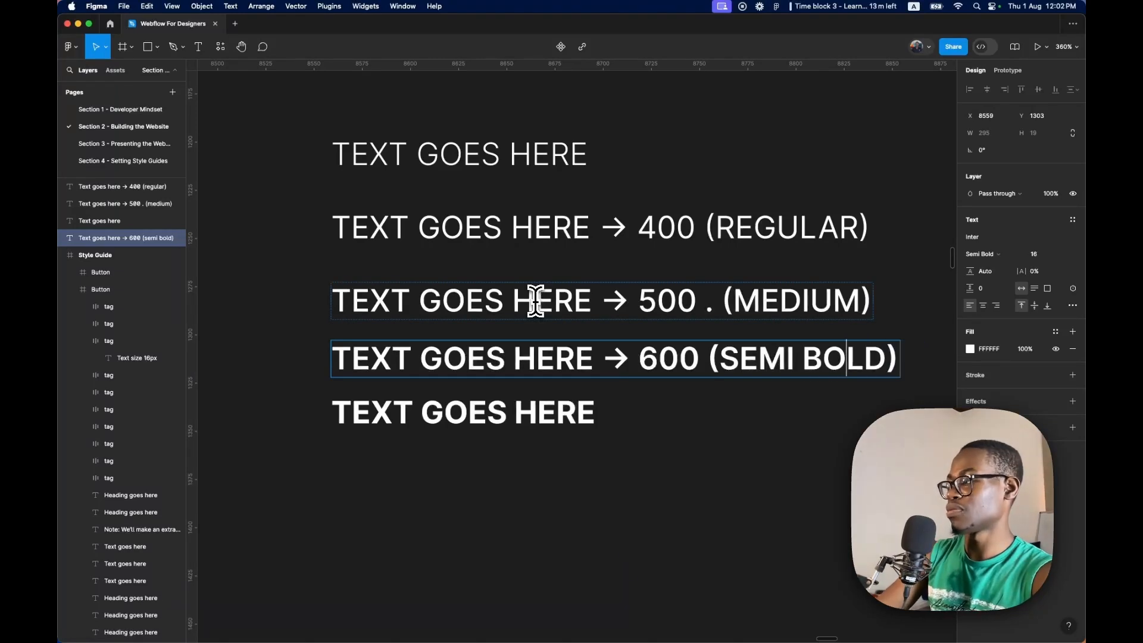
pyautogui.press('Escape')
# Append "-> 700 (bold)" to the last TEXT GOES HERE line.
pyautogui.press('Tab')
pyautogui.press('Return')
pyautogui.press('Right')
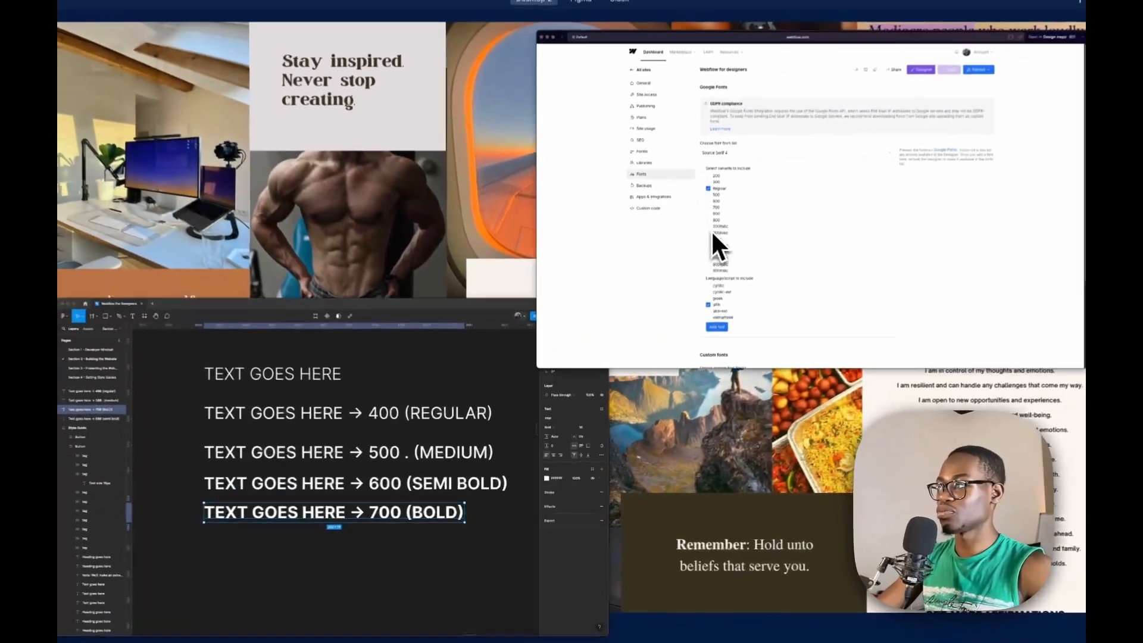
# Switch to the Webflow font settings to view the Source Serif 4 variants, and return to the Figma weight samples.
pyautogui.click(705, 260)
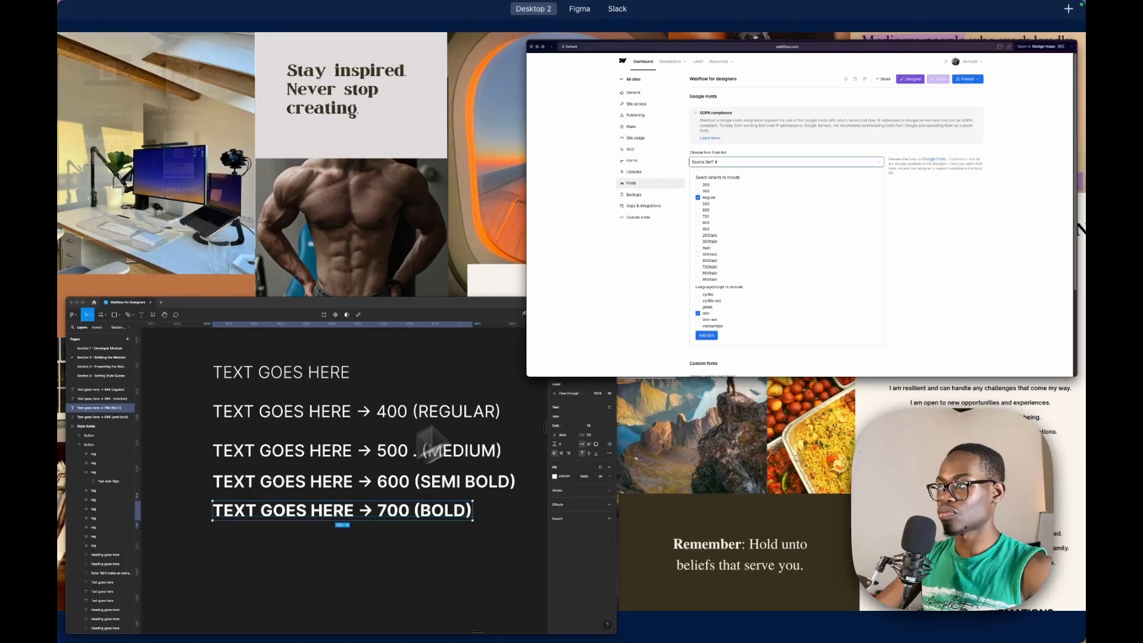
pyautogui.click(387, 424)
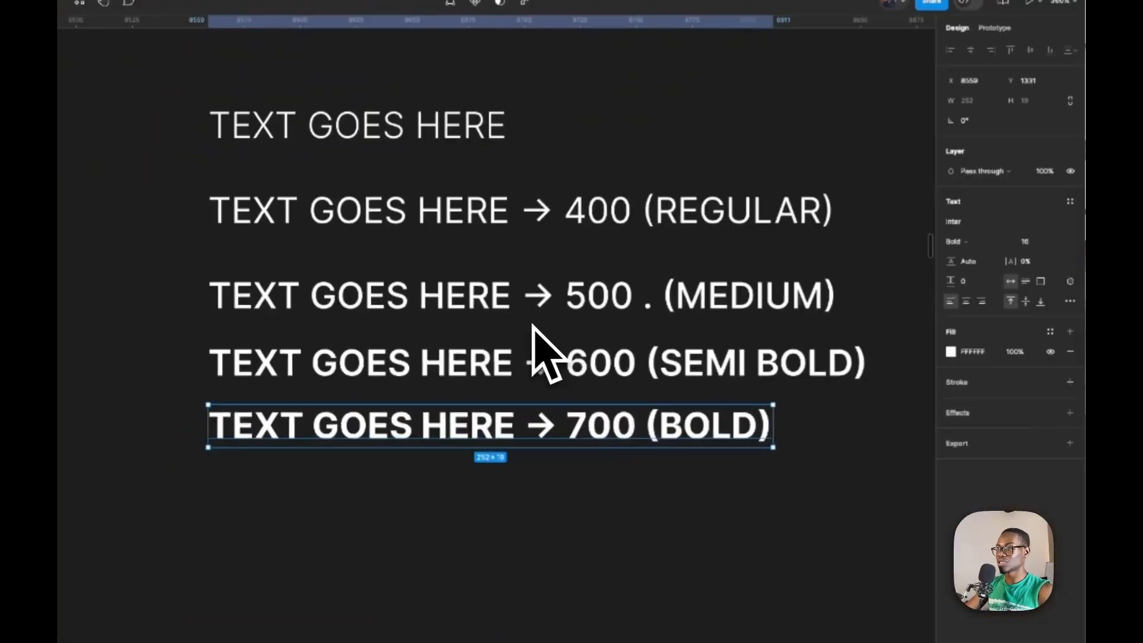
# Examine the fonts and weights of the heading and text samples in the Figma Typography section.
pyautogui.hscroll(10, 676, 334)
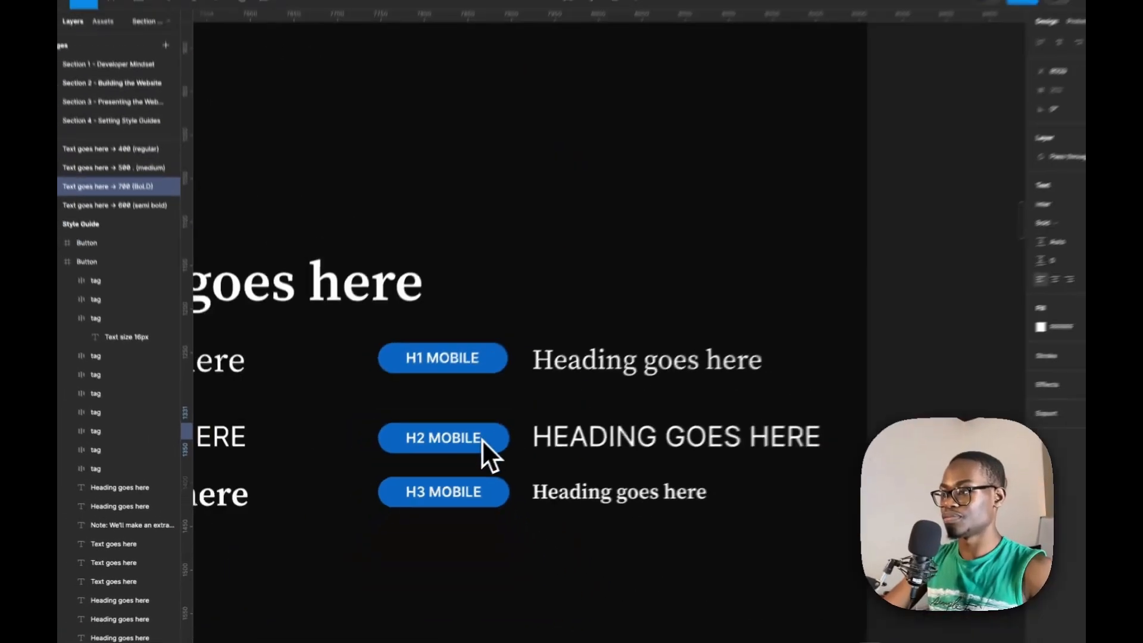
pyautogui.hscroll(-6, 467, 453)
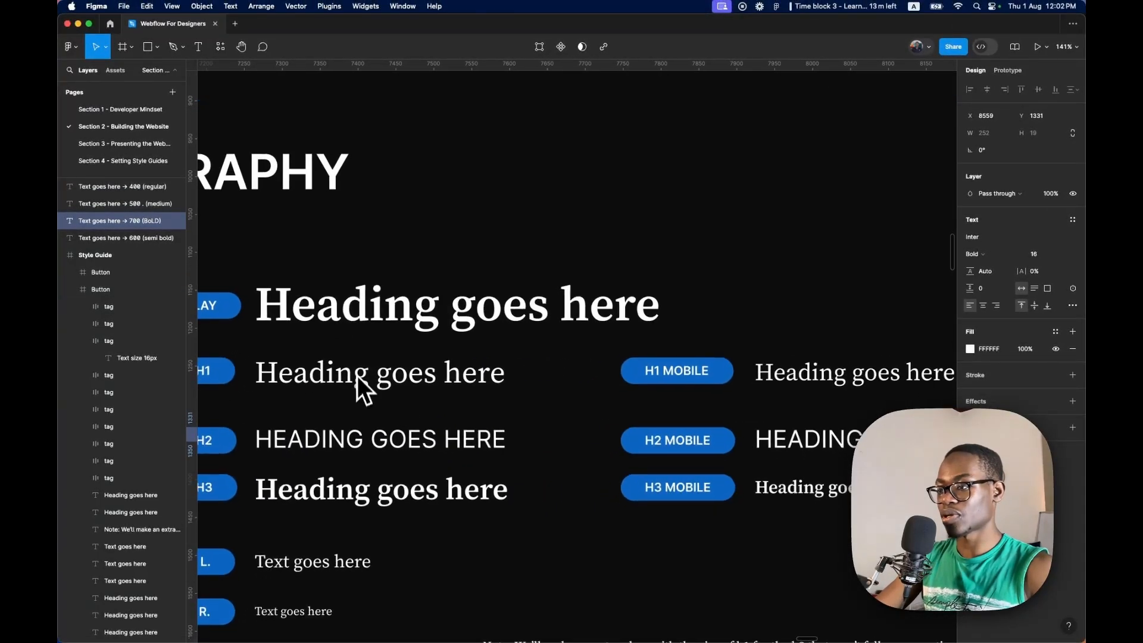
pyautogui.scroll(-5, 380, 510)
pyautogui.click(301, 516)
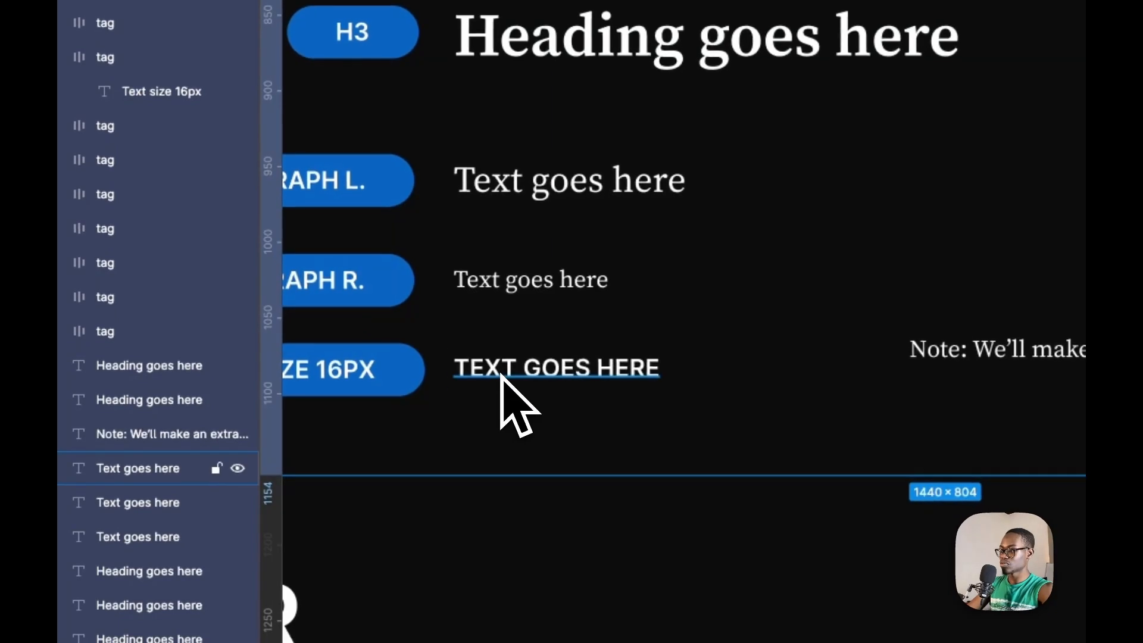
pyautogui.click(501, 375)
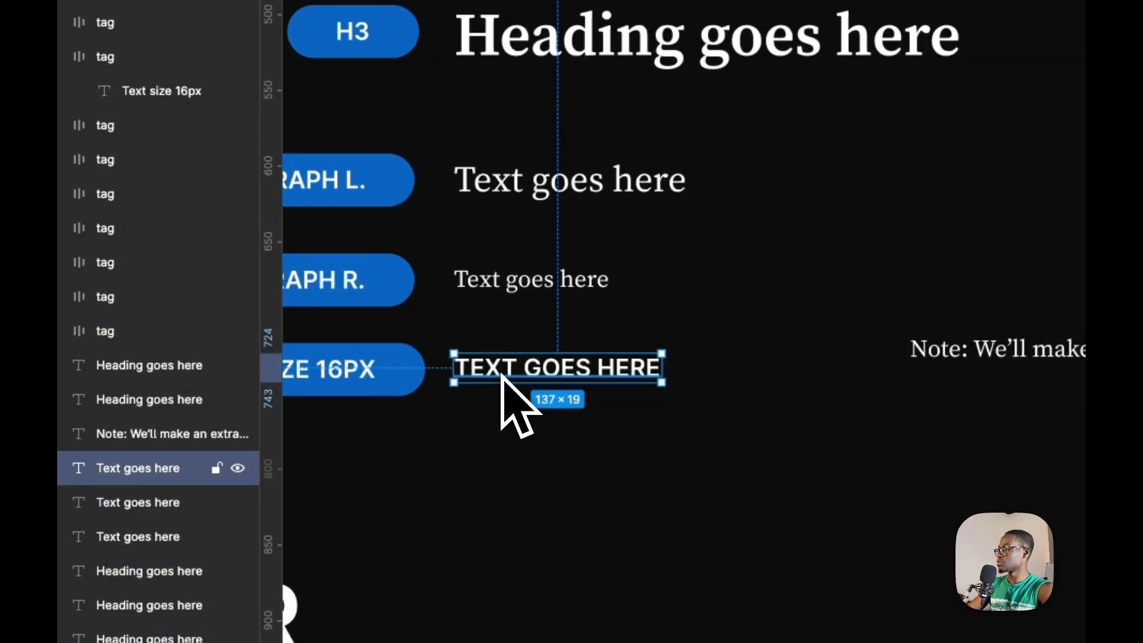
pyautogui.hscroll(3, 697, 286)
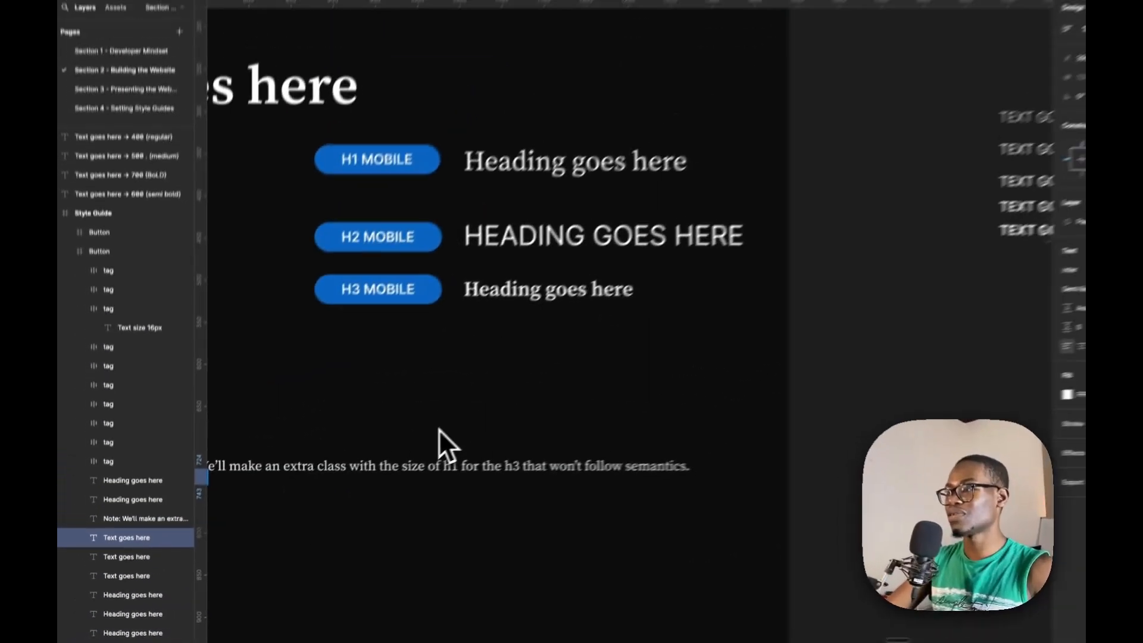
# Switch to the Webflow font settings and add Source Serif 4 with the Regular and 600 variants.
pyautogui.hotkey('ctrl', 'Right')
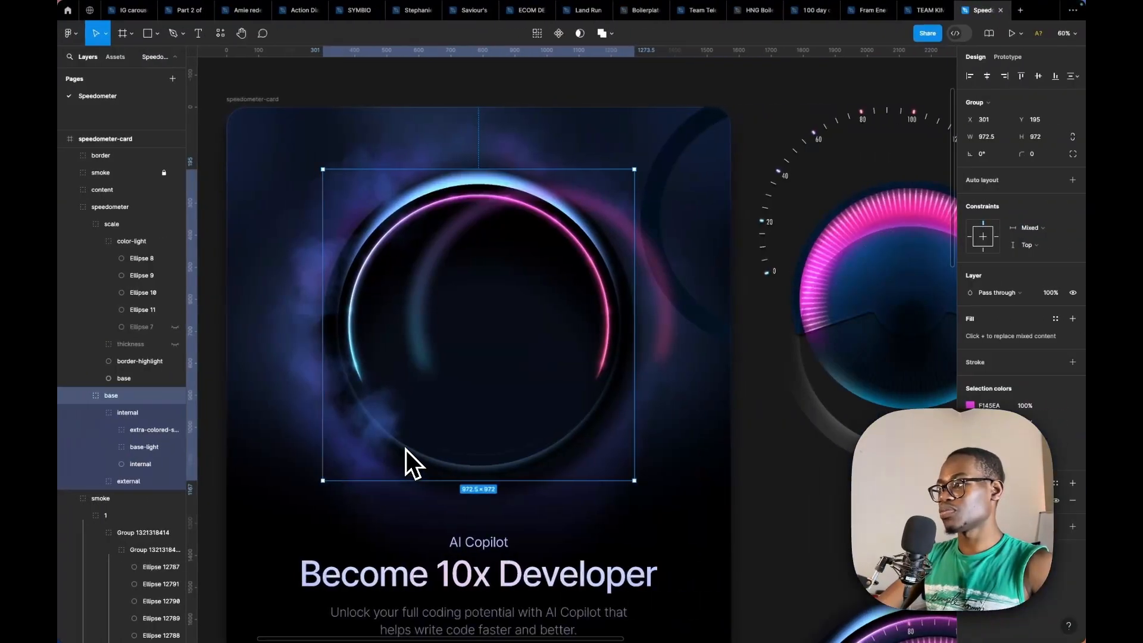
pyautogui.hotkey('ctrl', 'Left')
pyautogui.hotkey('ctrl', 'Up')
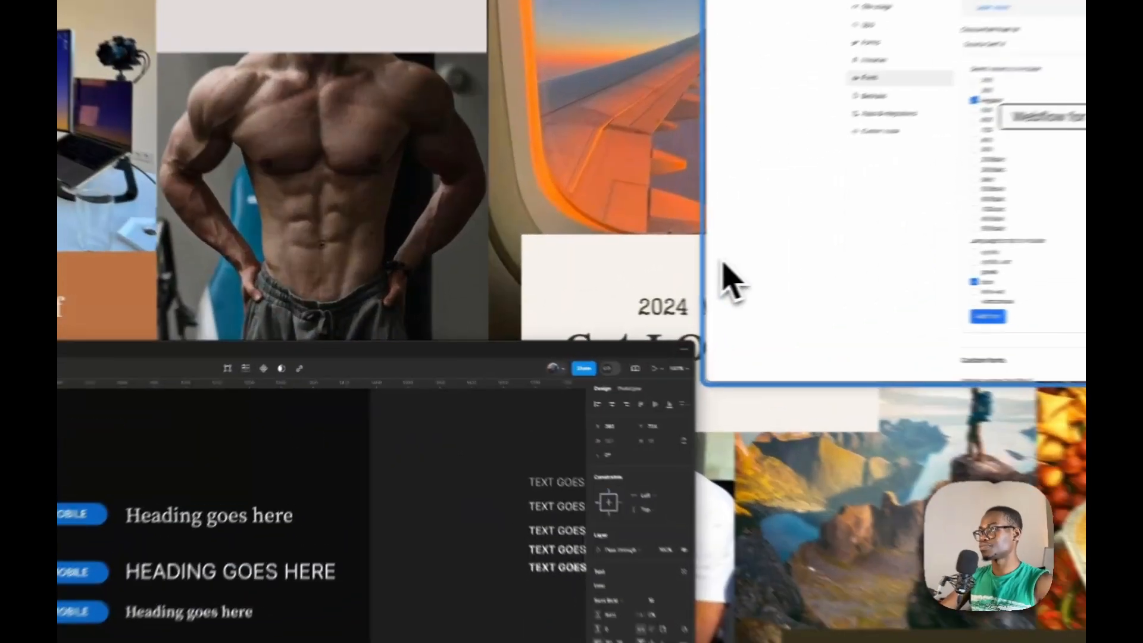
pyautogui.click(584, 287)
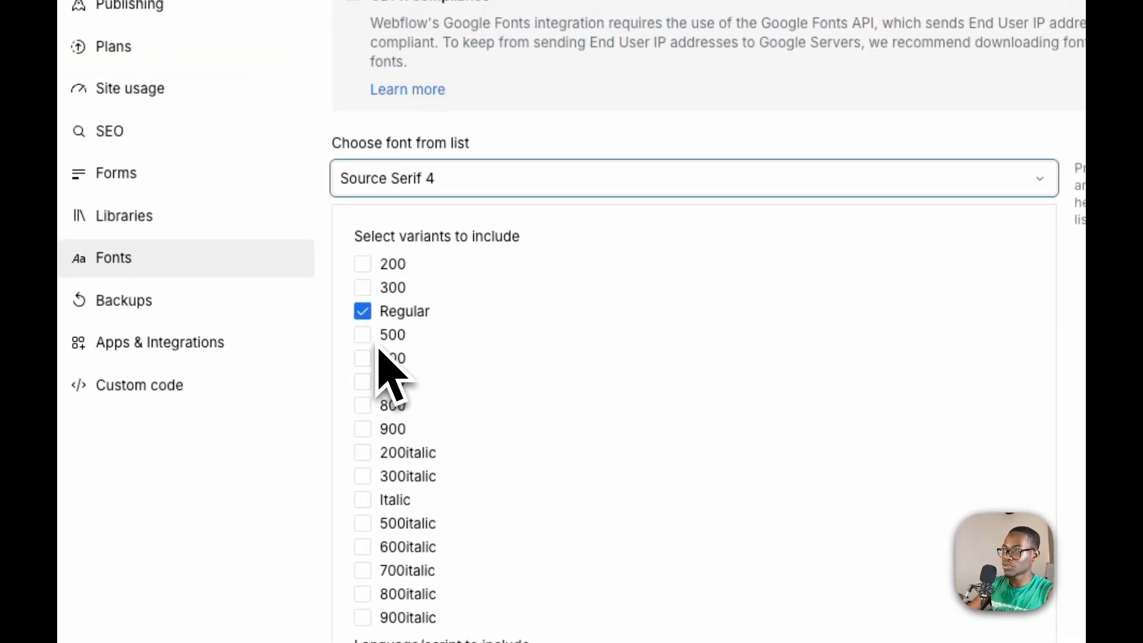
pyautogui.click(363, 358)
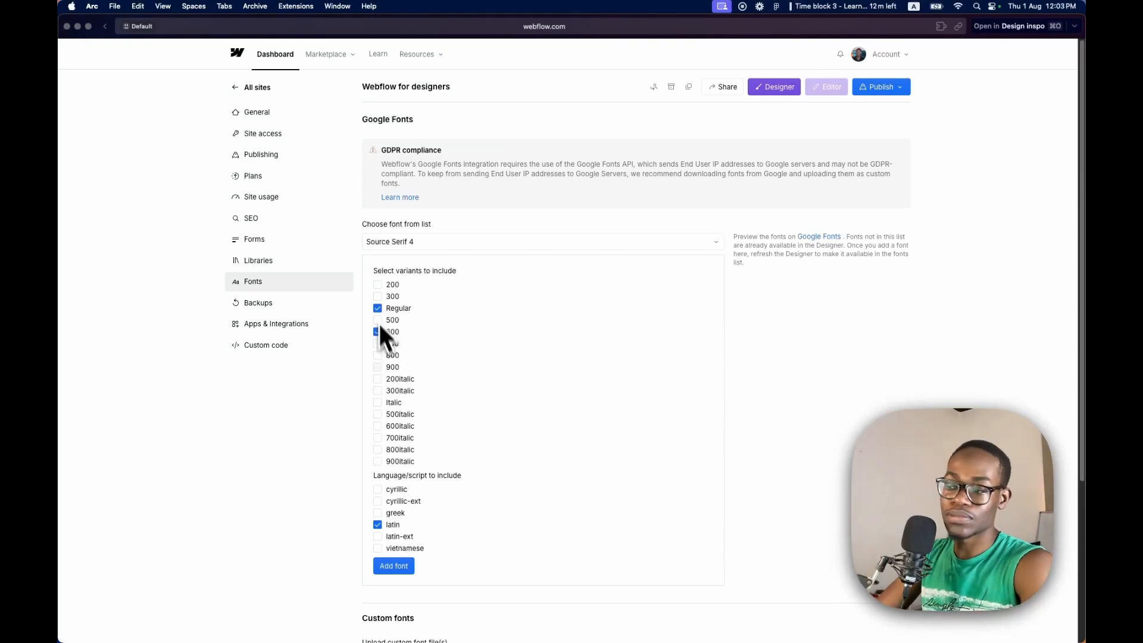
pyautogui.scroll(-3, 613, 271)
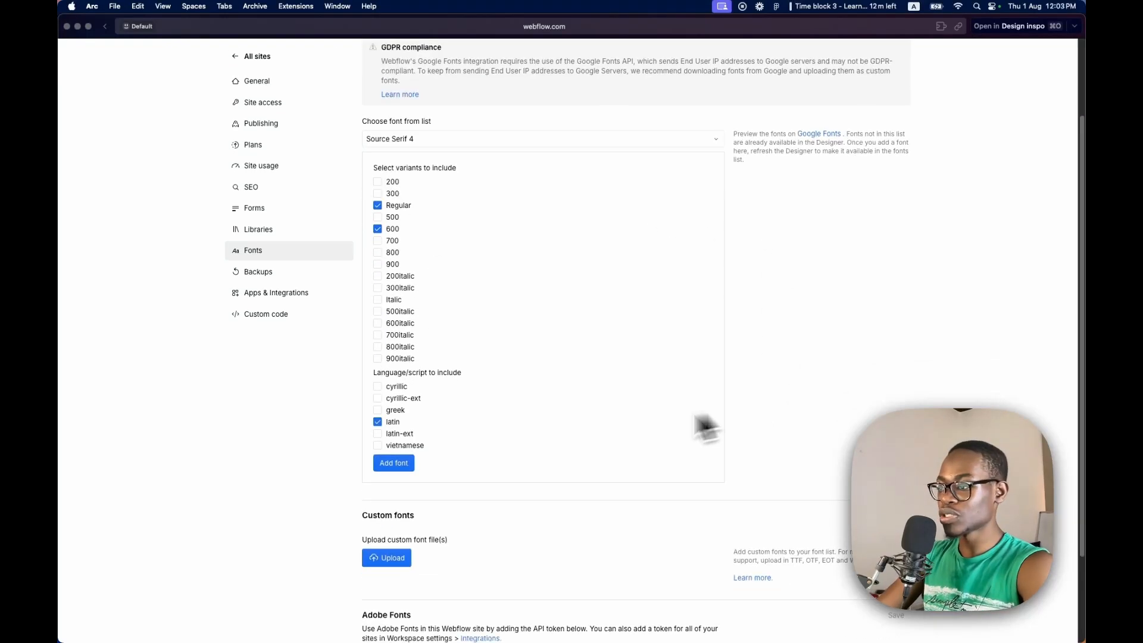
pyautogui.click(396, 465)
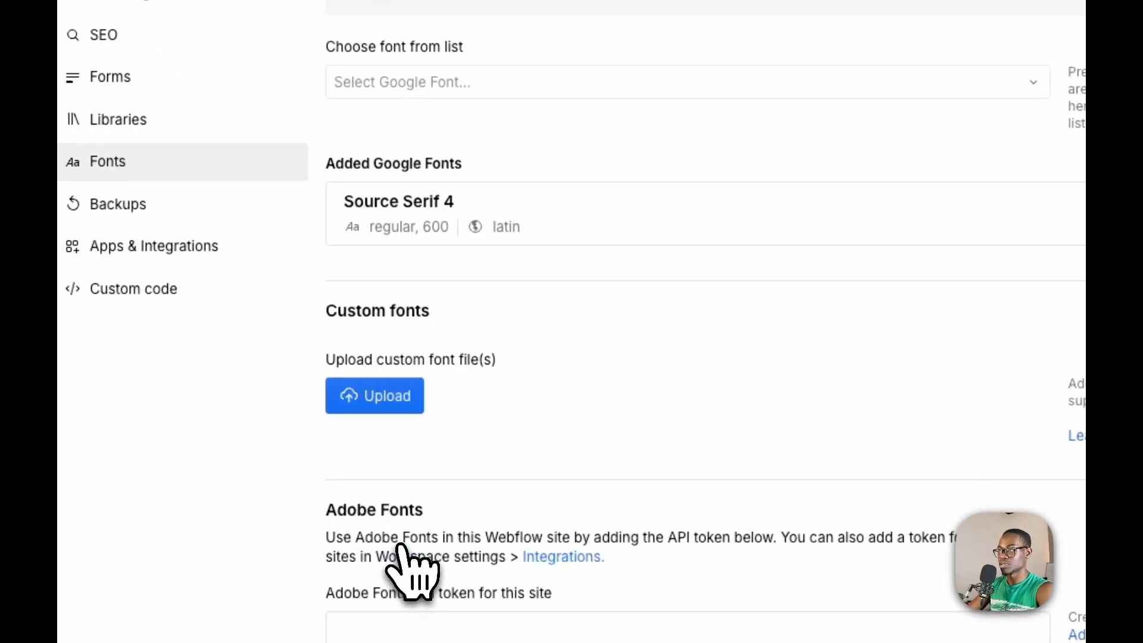
# Add the Google font Inter to the site with the Regular and 600 variants.
pyautogui.click(661, 86)
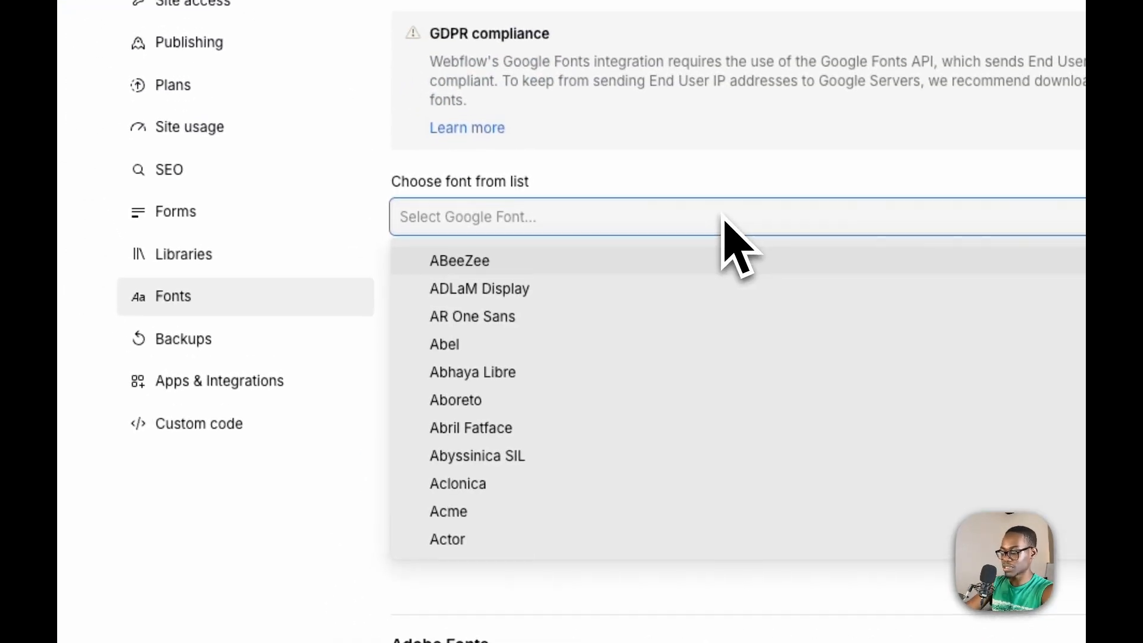
pyautogui.write('int')
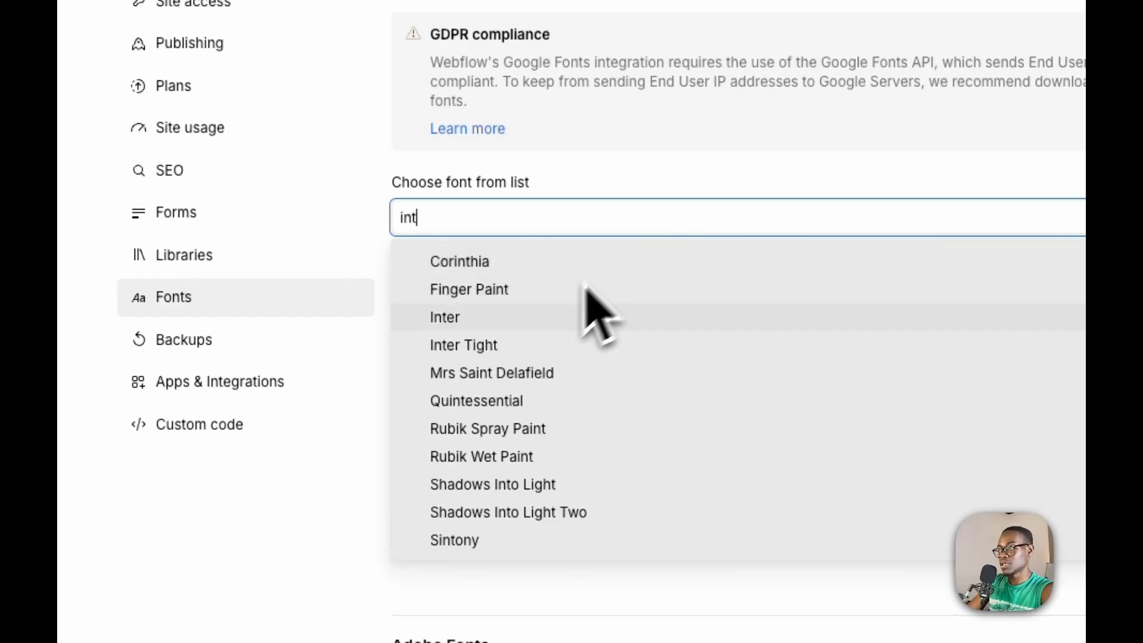
pyautogui.click(533, 323)
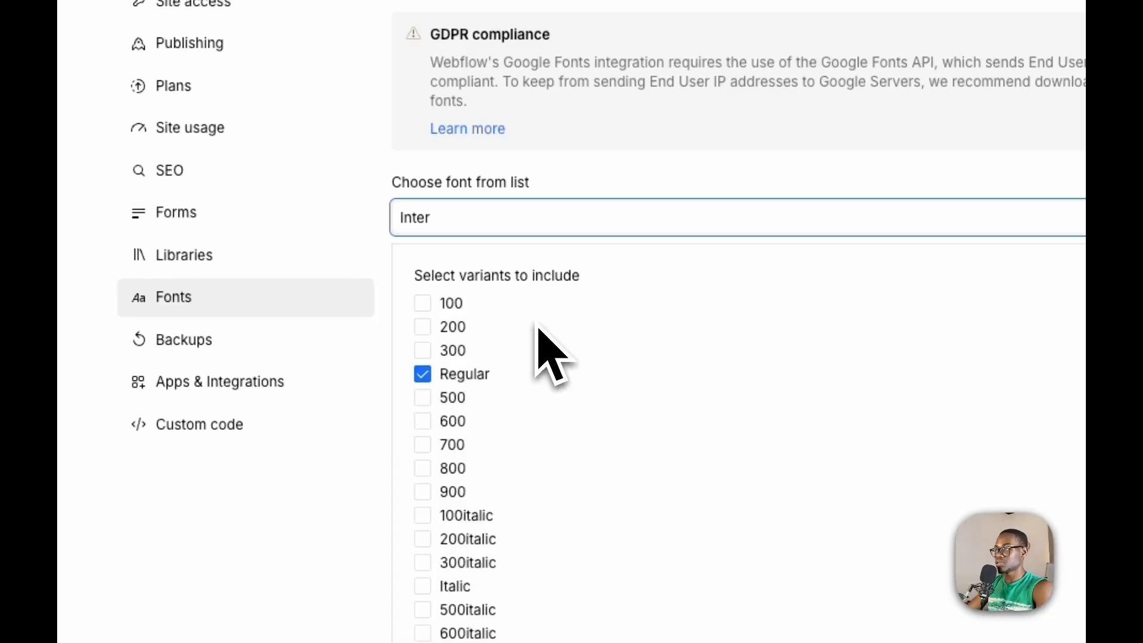
pyautogui.click(423, 423)
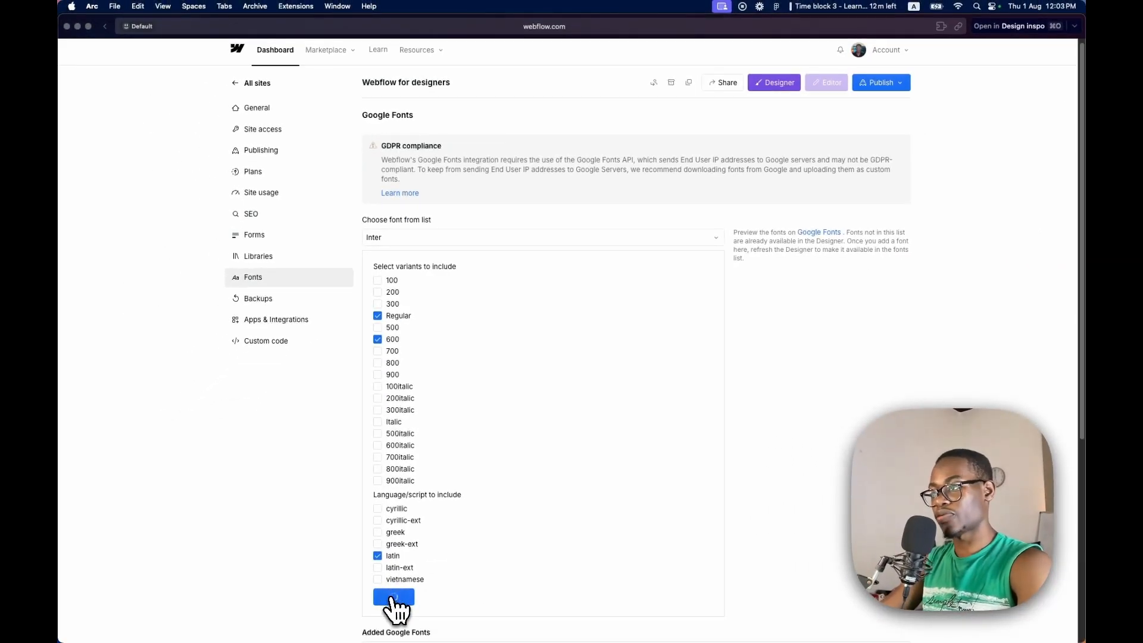
# Open the site in the Designer and target the Body (All Pages) tag on the Style Guide page's Body element.
pyautogui.click(791, 90)
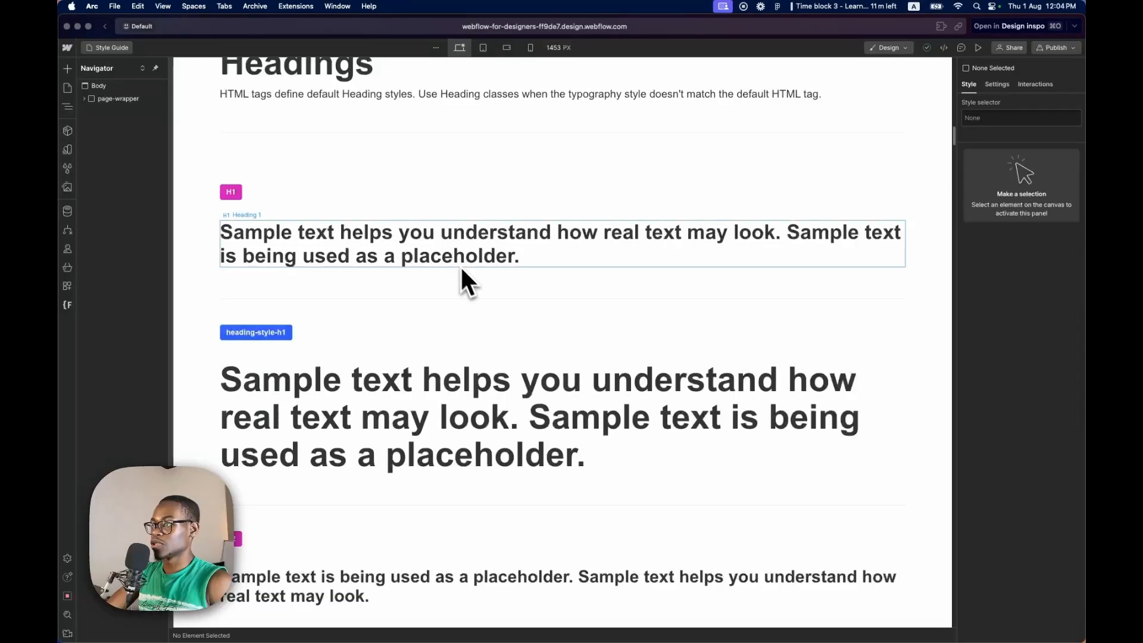
pyautogui.scroll(10, 461, 274)
pyautogui.scroll(10, 403, 189)
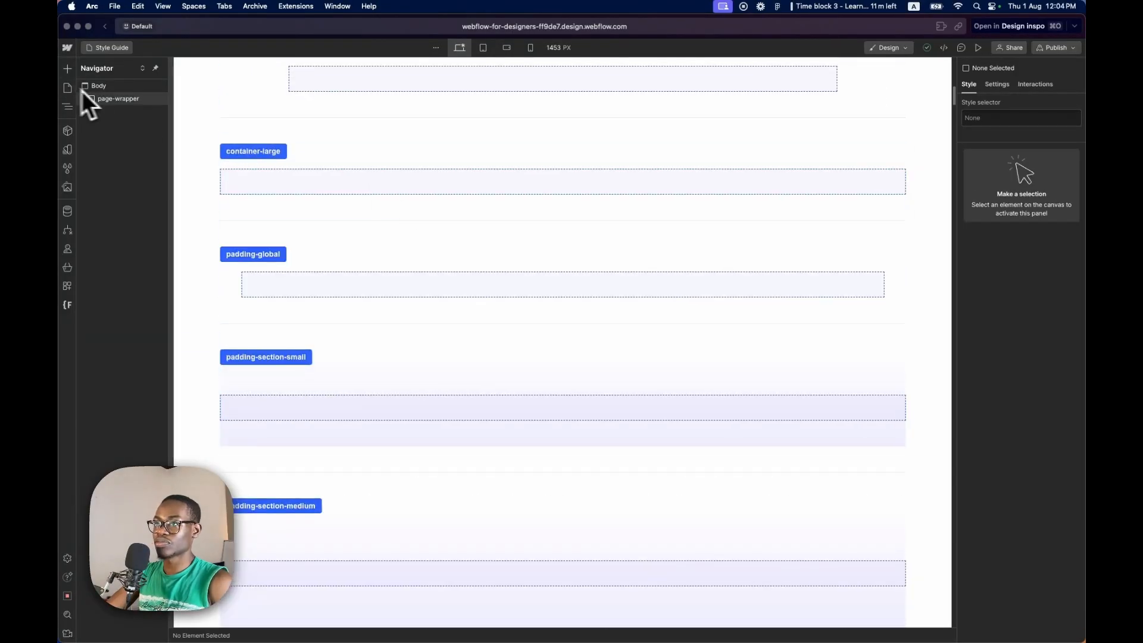
pyautogui.click(114, 89)
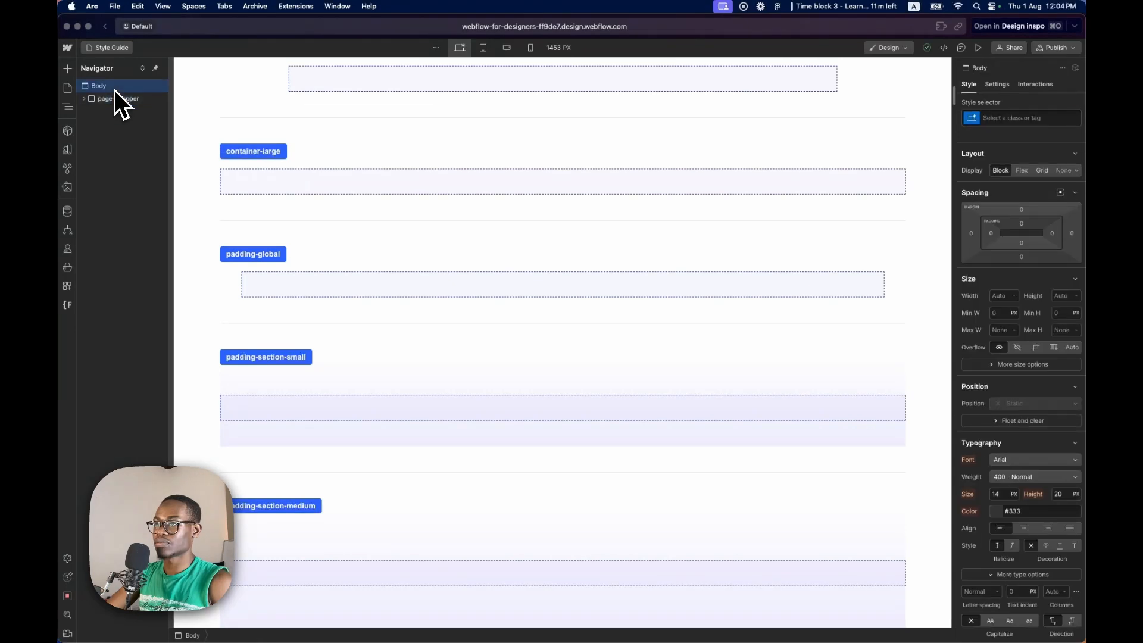
pyautogui.click(1023, 119)
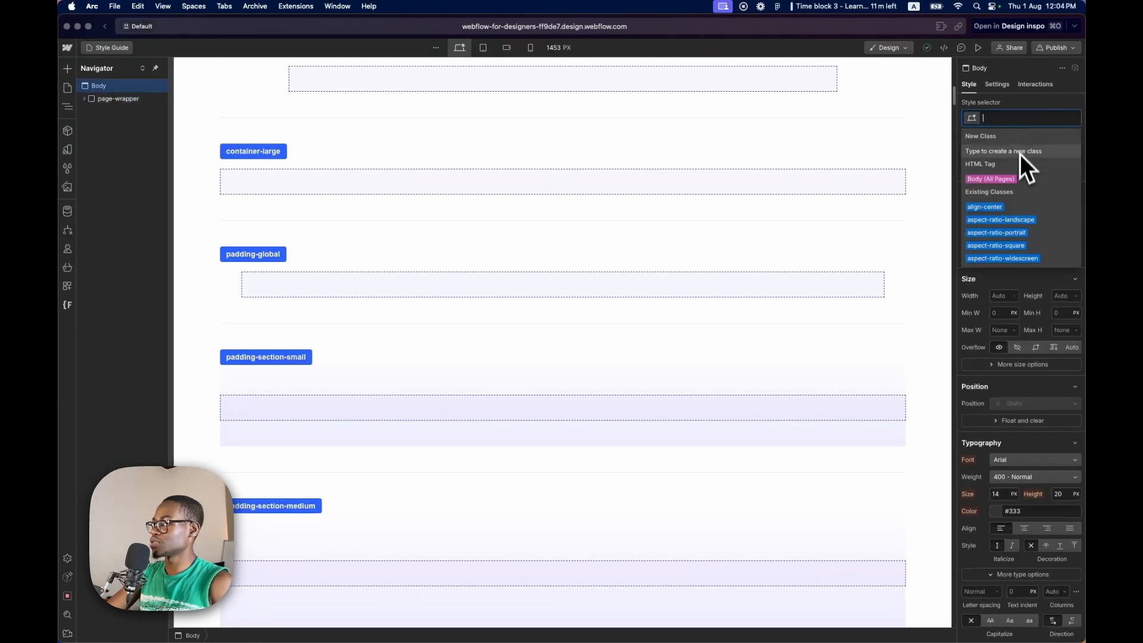
# Set the font of the Body (All Pages) tag to Source Serif 4 and check it on the Style Guide page.
pyautogui.click(1029, 459)
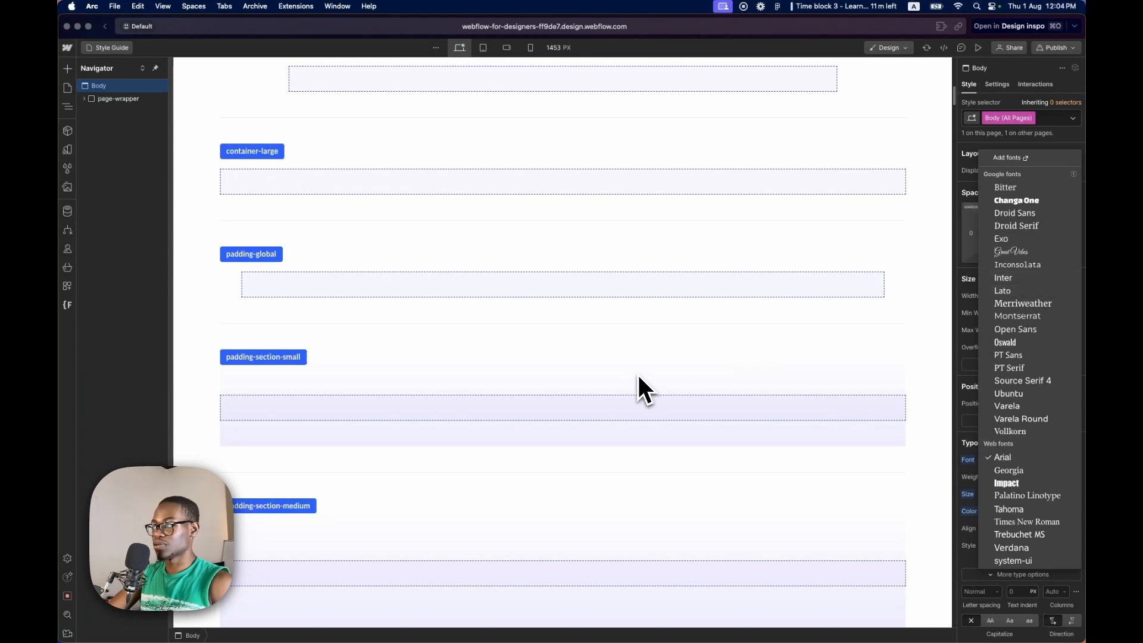
pyautogui.click(435, 323)
pyautogui.scroll(10, 442, 300)
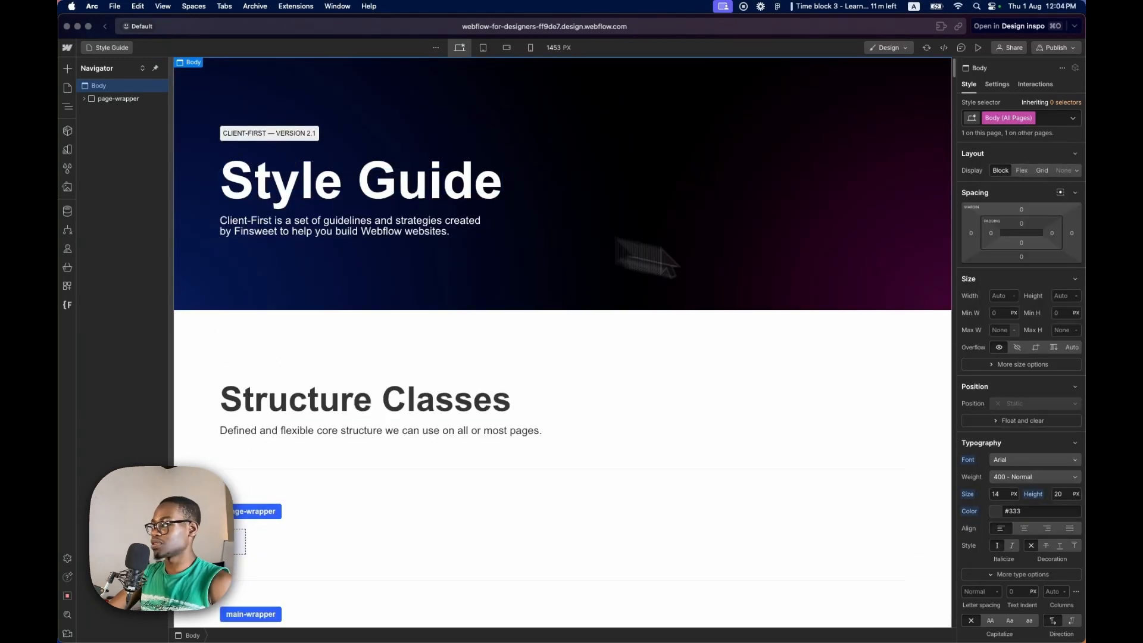
pyautogui.click(1030, 462)
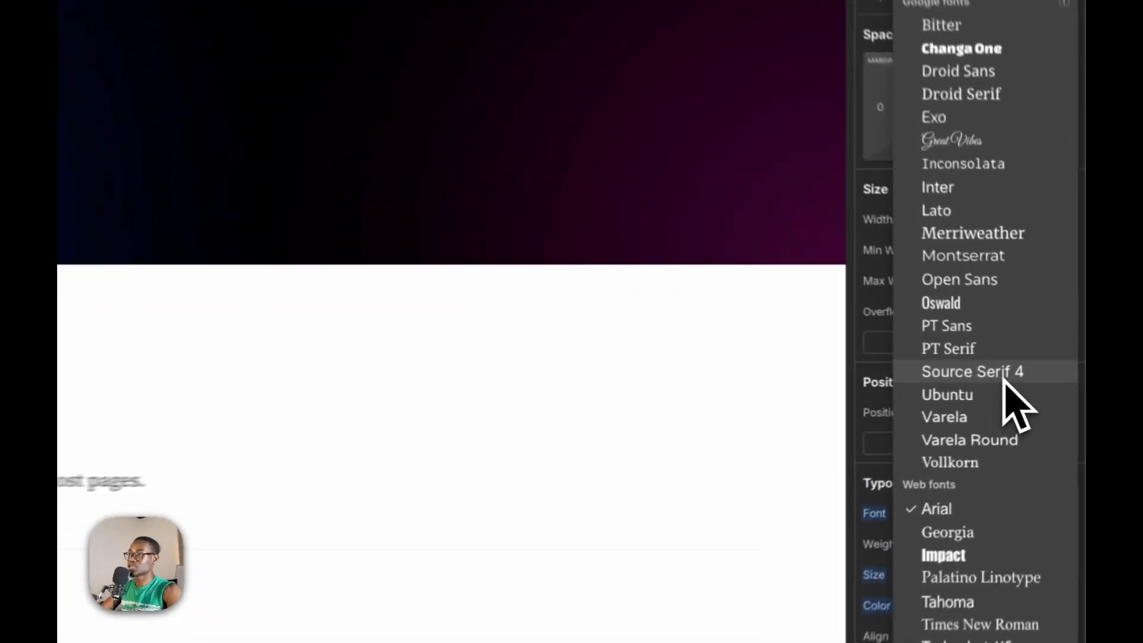
pyautogui.click(1041, 385)
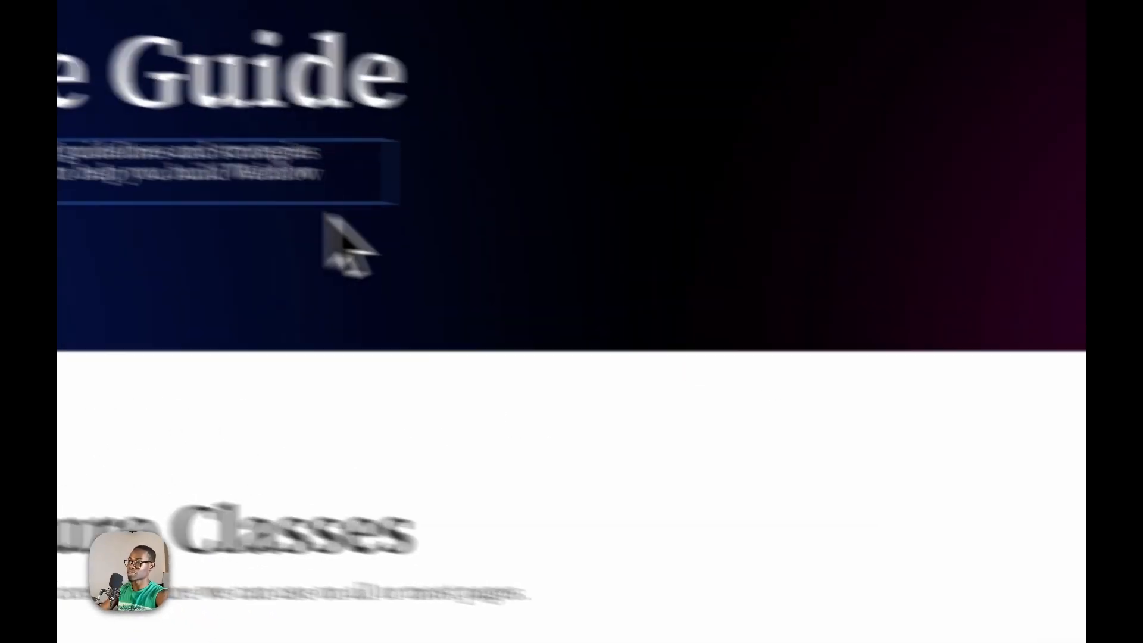
pyautogui.scroll(-10, 327, 215)
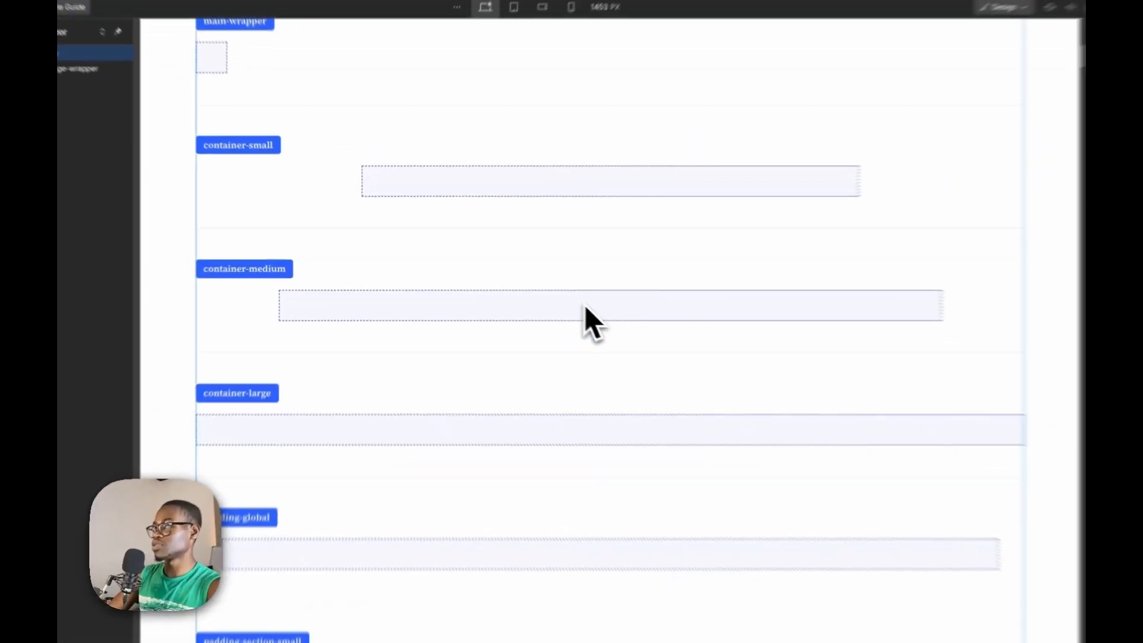
pyautogui.scroll(10, 574, 304)
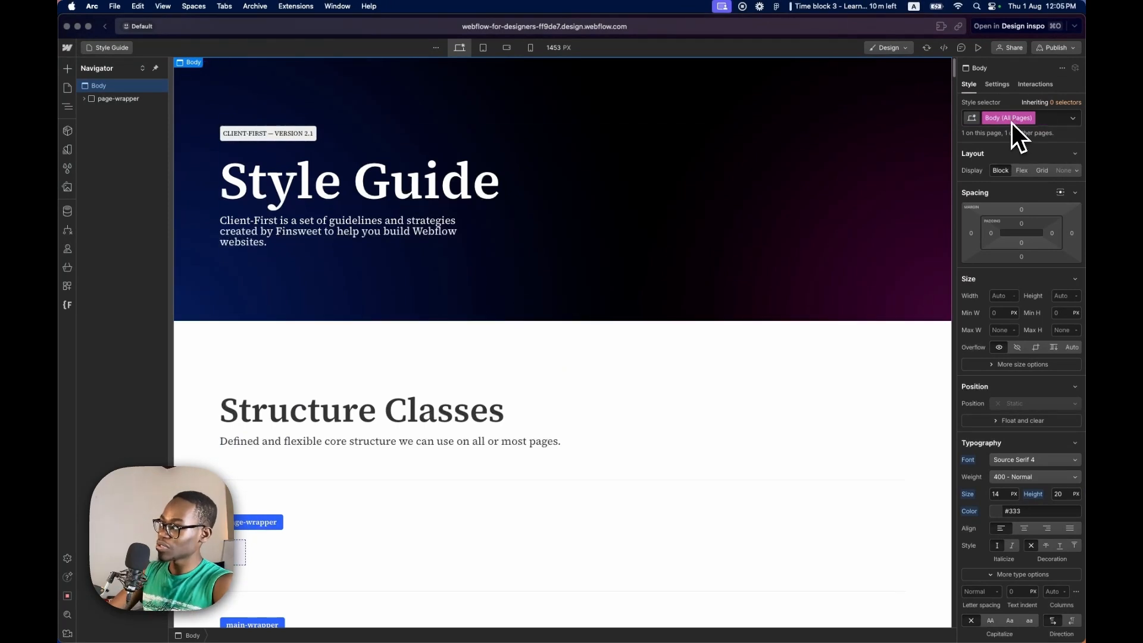
# Reselect the Body element and create a class named "body" on it.
pyautogui.click(1045, 119)
pyautogui.click(652, 229)
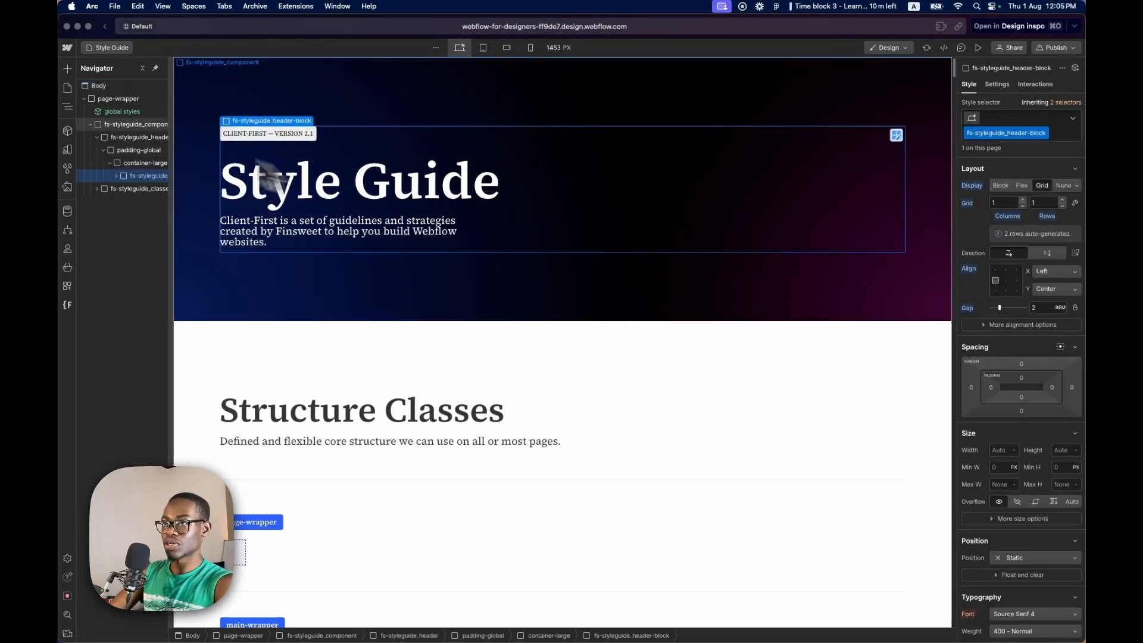
pyautogui.click(104, 87)
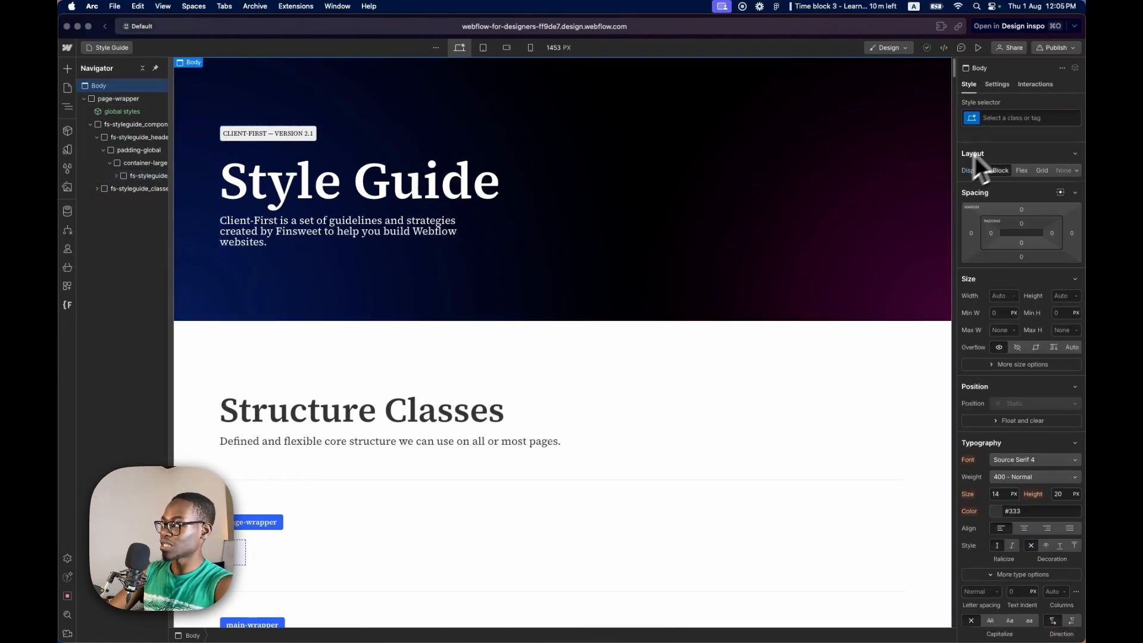
pyautogui.click(1004, 118)
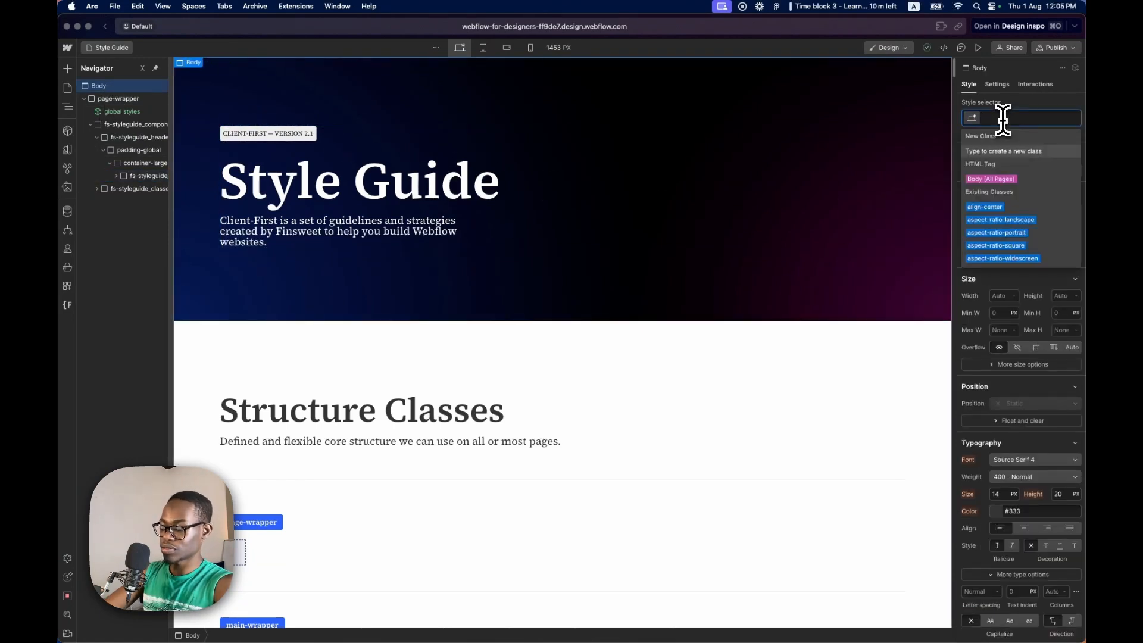
pyautogui.write('boody')
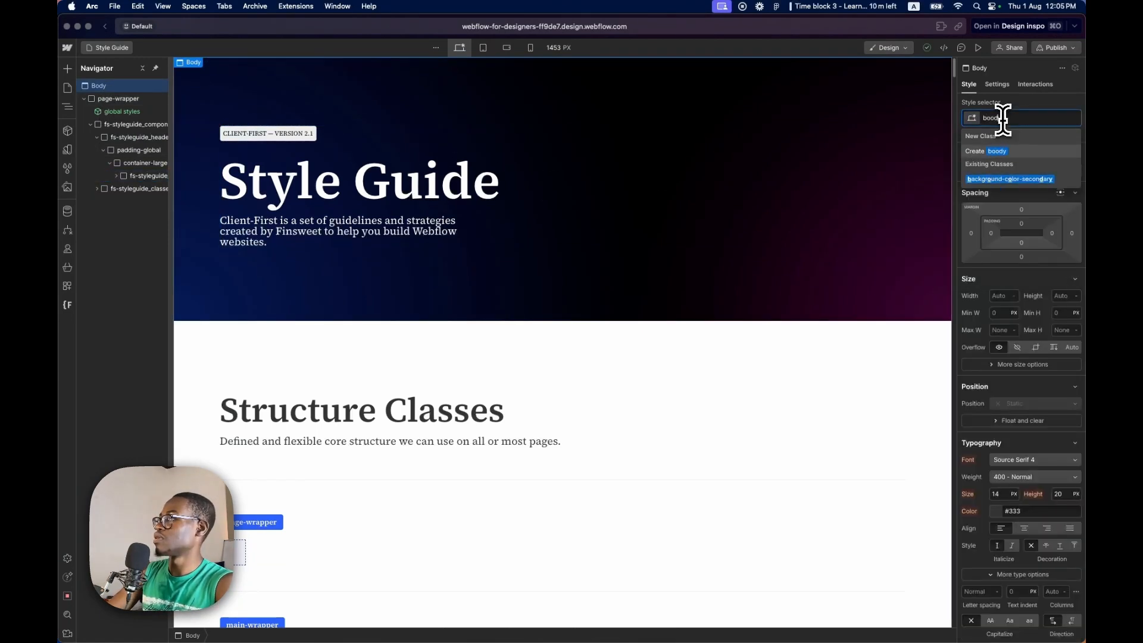
pyautogui.press('BackSpace')
pyautogui.press('BackSpace')
pyautogui.press('BackSpace')
pyautogui.write('dy')
pyautogui.press('Return')
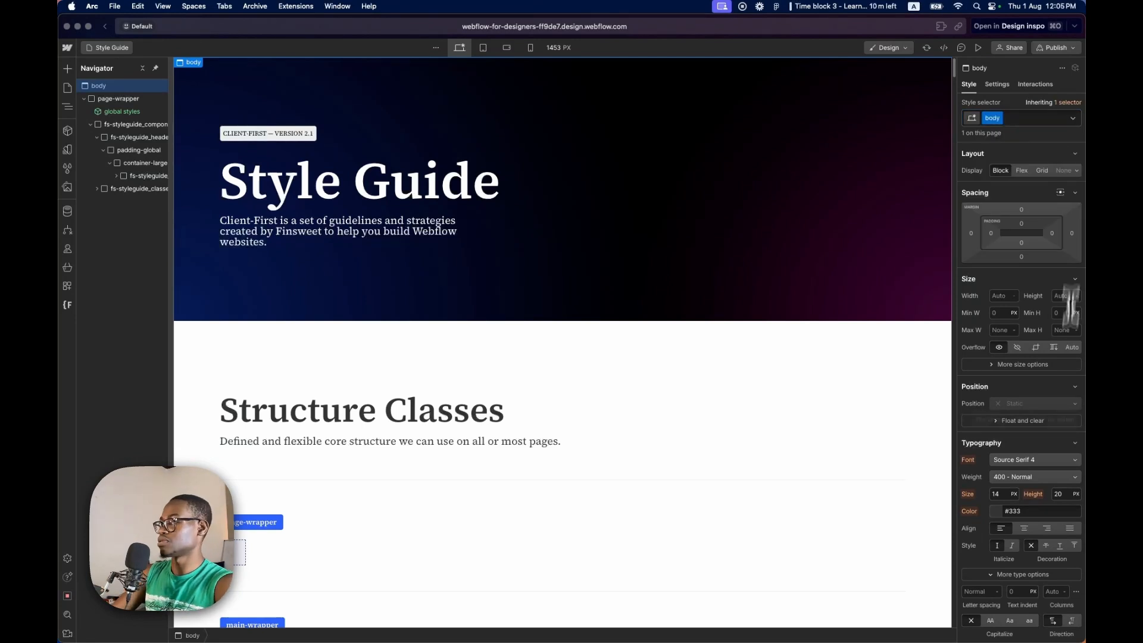
# Try Ubuntu as the font of the body class, and return the element to the Body (All Pages) tag.
pyautogui.click(1023, 461)
pyautogui.click(1024, 473)
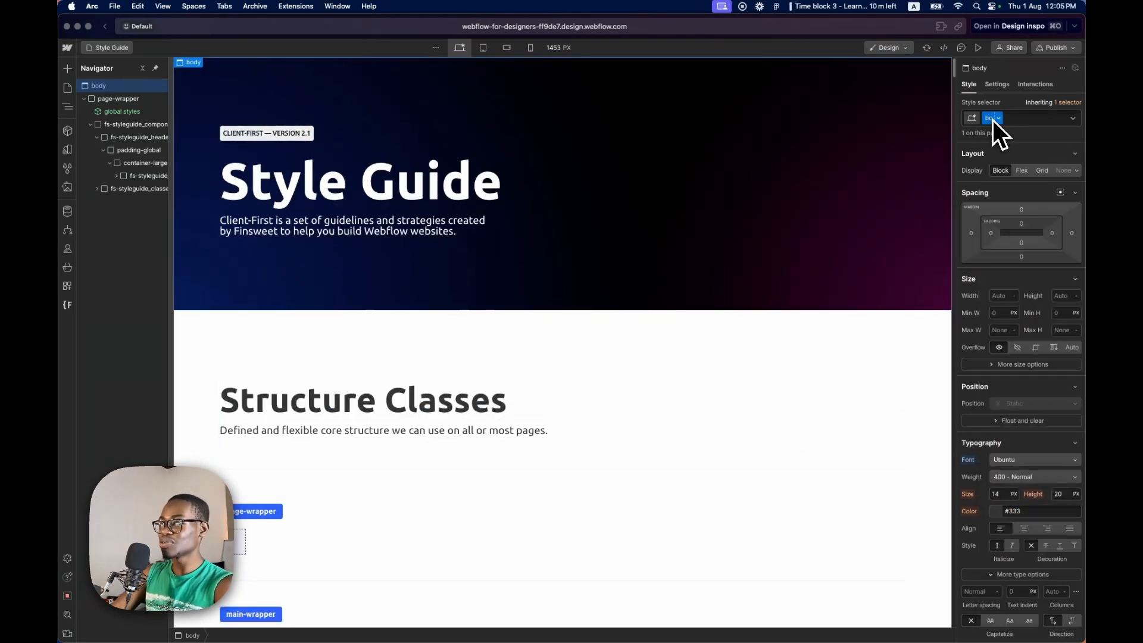
pyautogui.keyDown('alt'); pyautogui.click(973, 463); pyautogui.keyUp('alt')
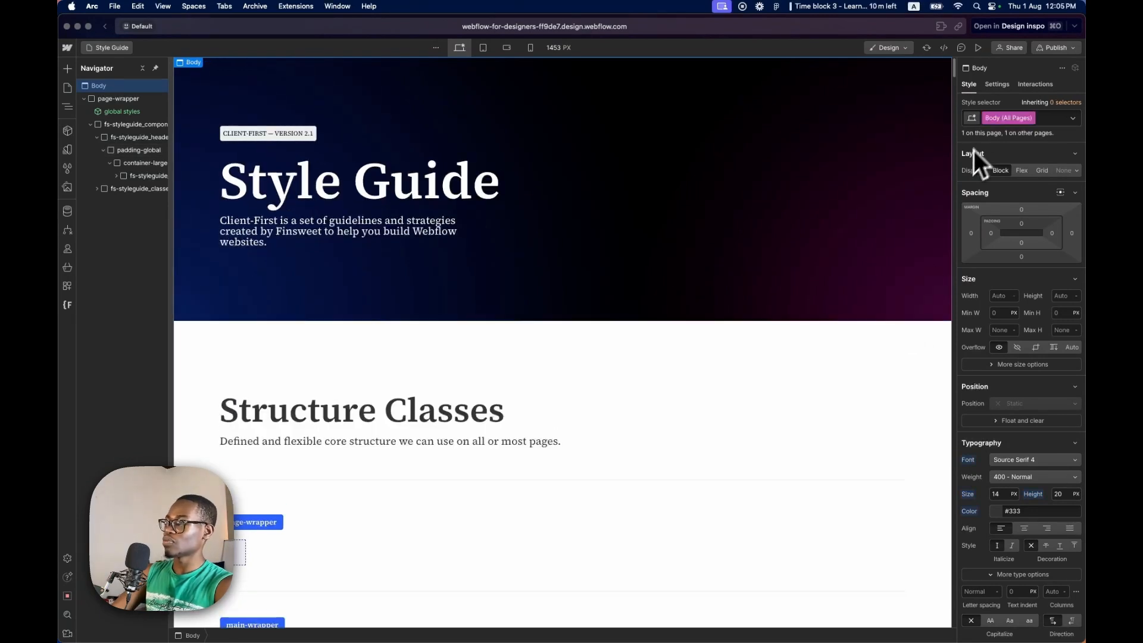
# Reselect the Body element, target the Body (All Pages) tag, and set its font size to 1 rem.
pyautogui.click(863, 178)
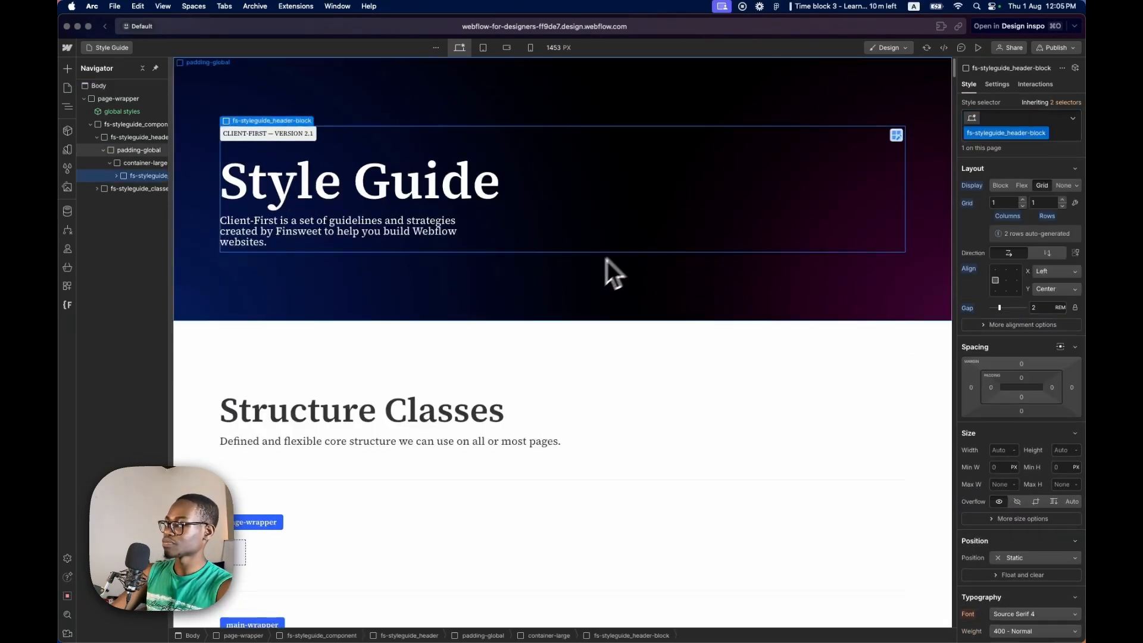
pyautogui.click(83, 85)
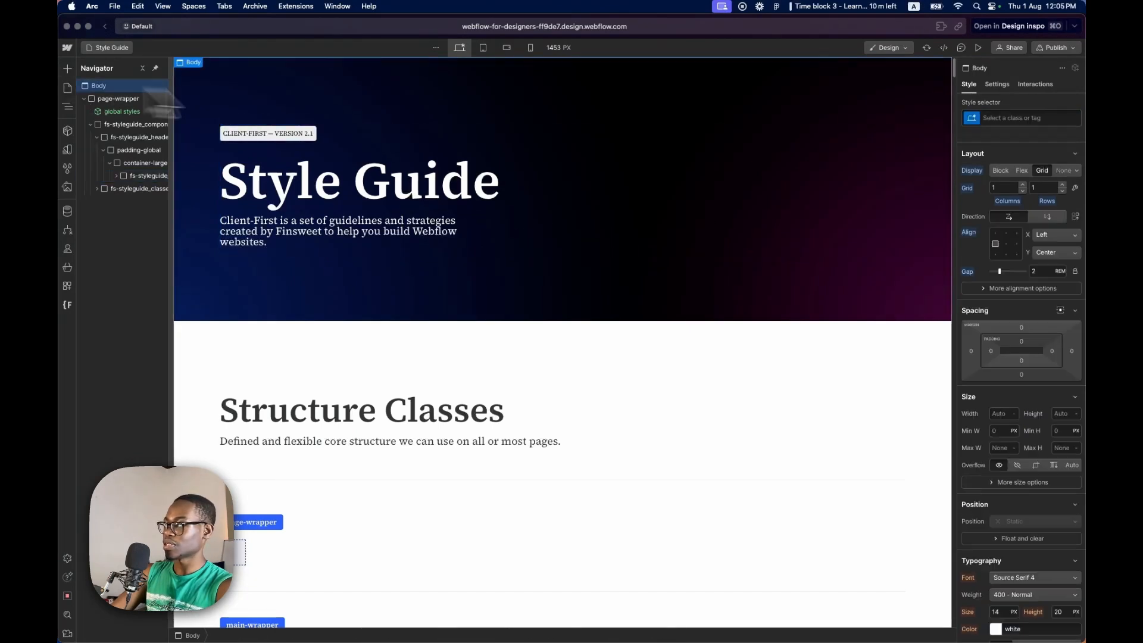
pyautogui.click(986, 117)
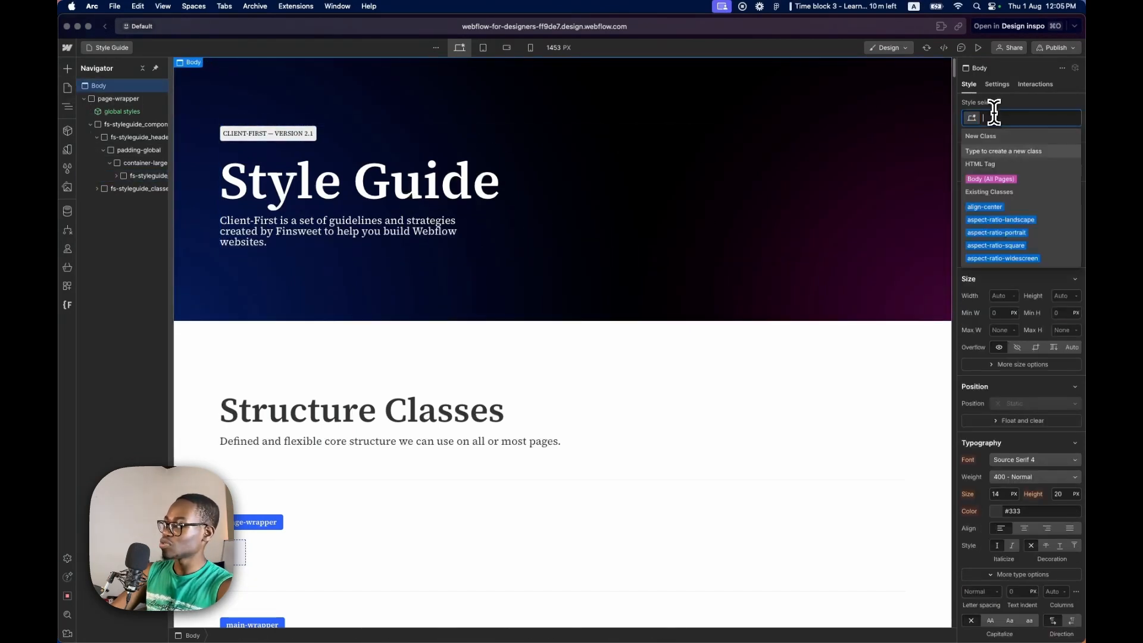
pyautogui.click(1002, 180)
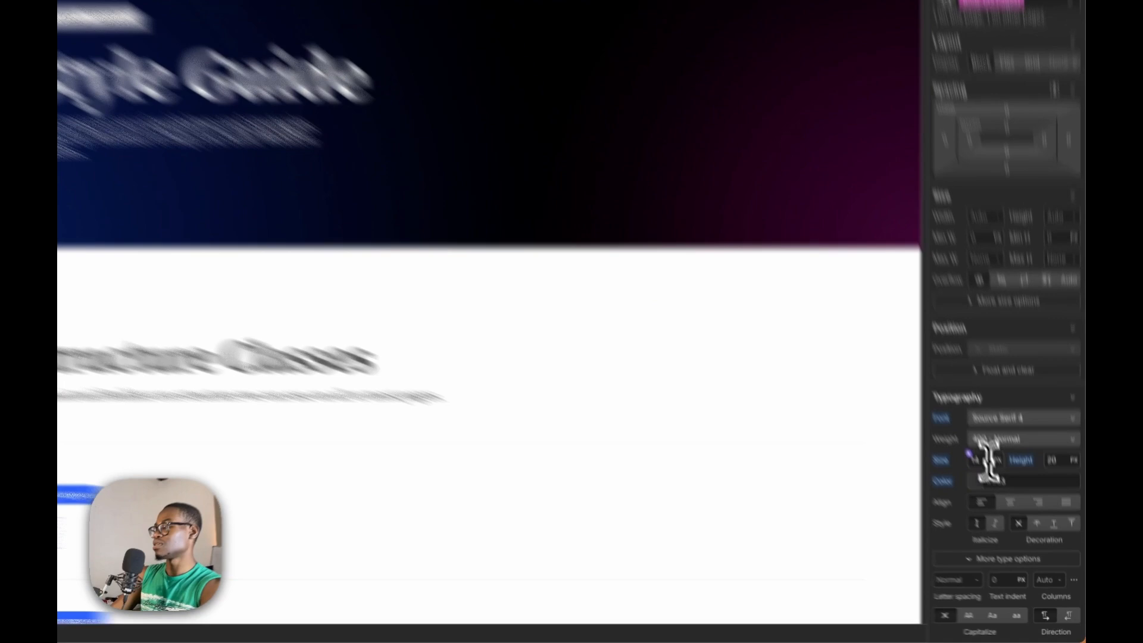
pyautogui.click(979, 459)
pyautogui.write('1re')
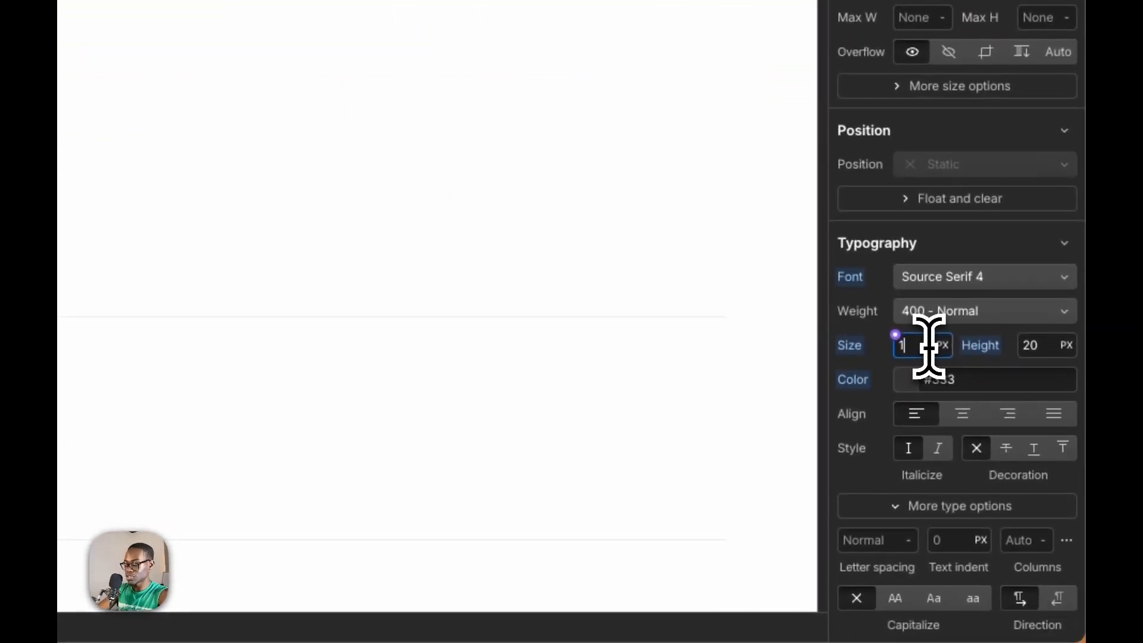
pyautogui.write('m')
pyautogui.press('Return')
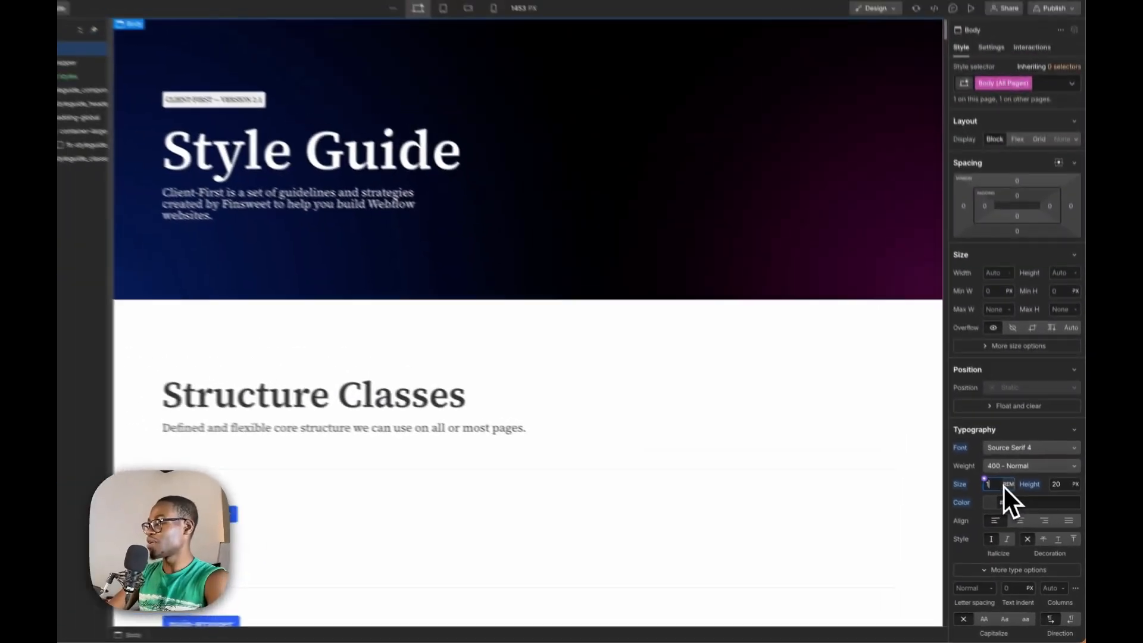
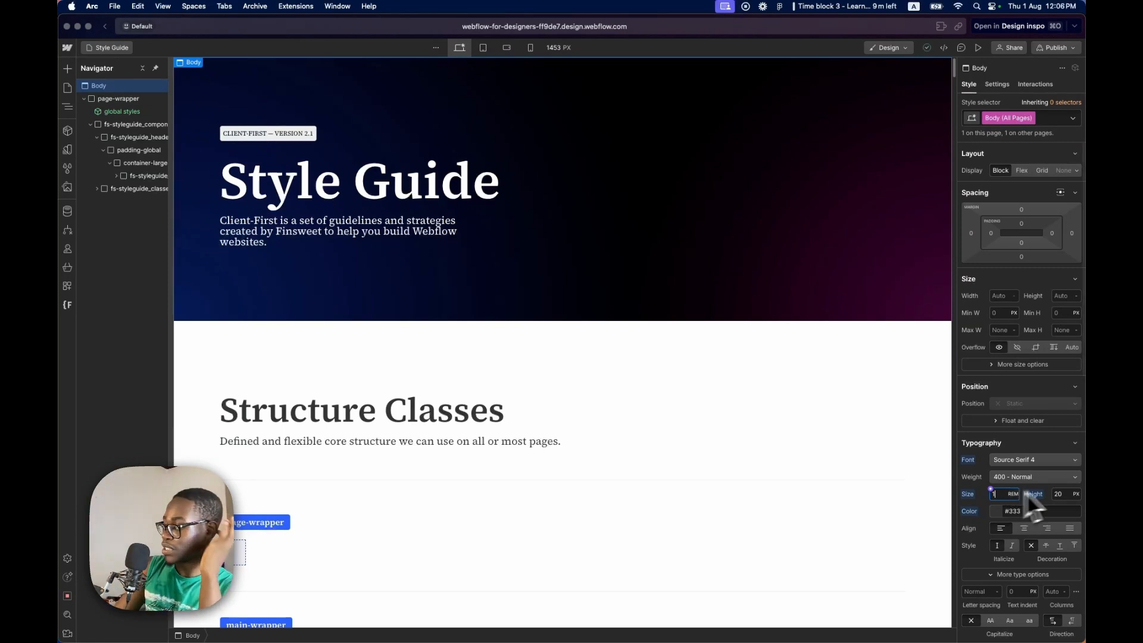
# Set the line height of the Body (All Pages) tag to 1.1.
pyautogui.click(1061, 494)
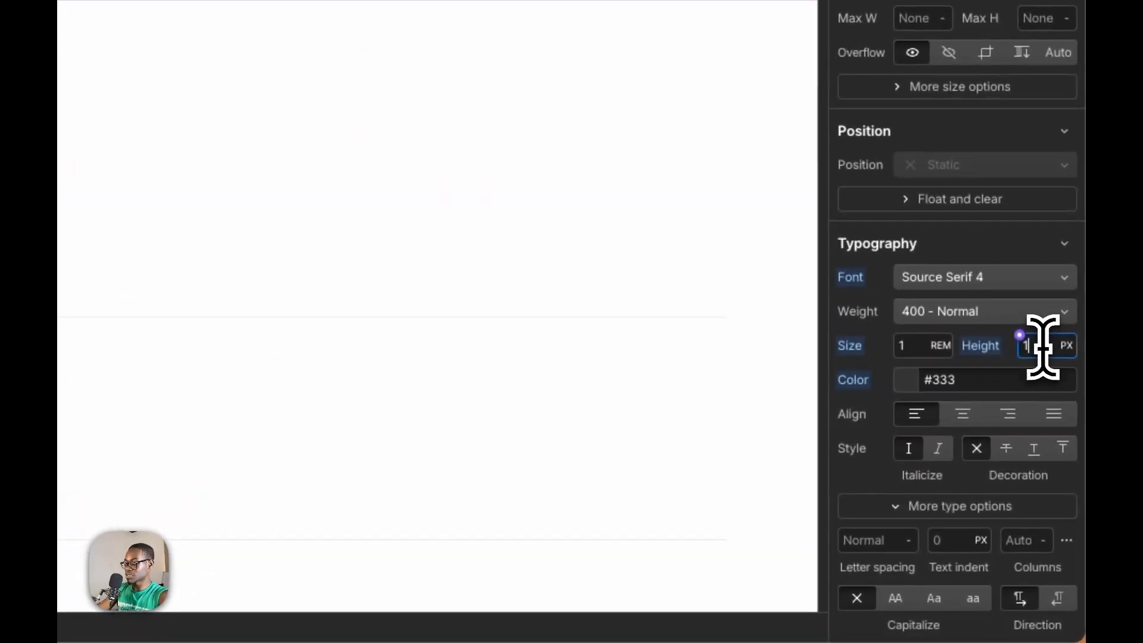
pyautogui.write('1')
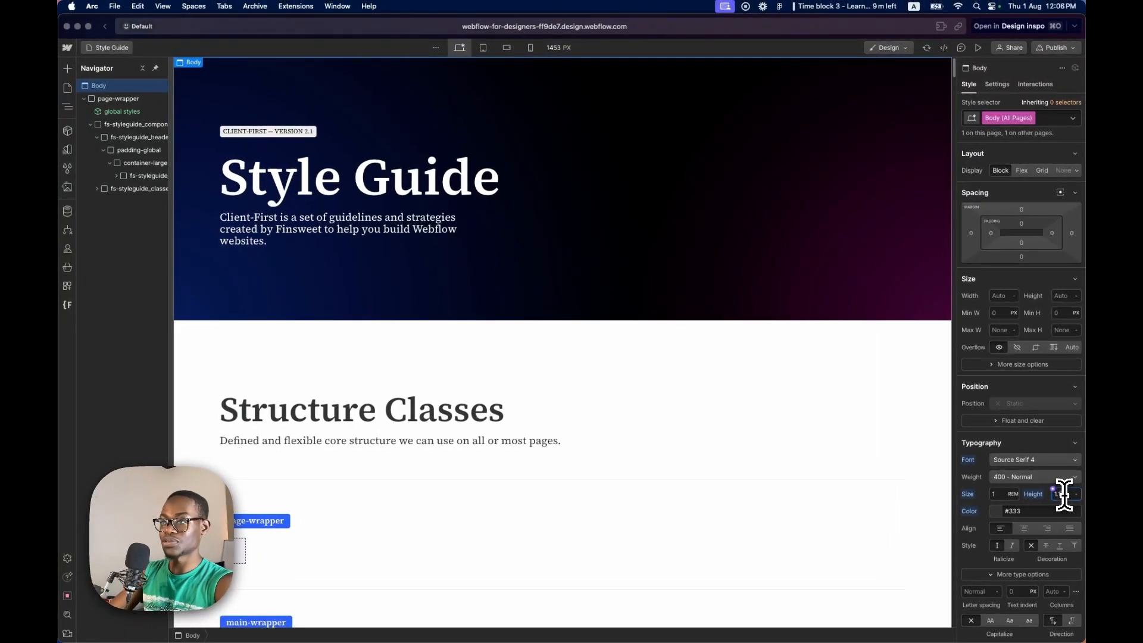
pyautogui.write('.1')
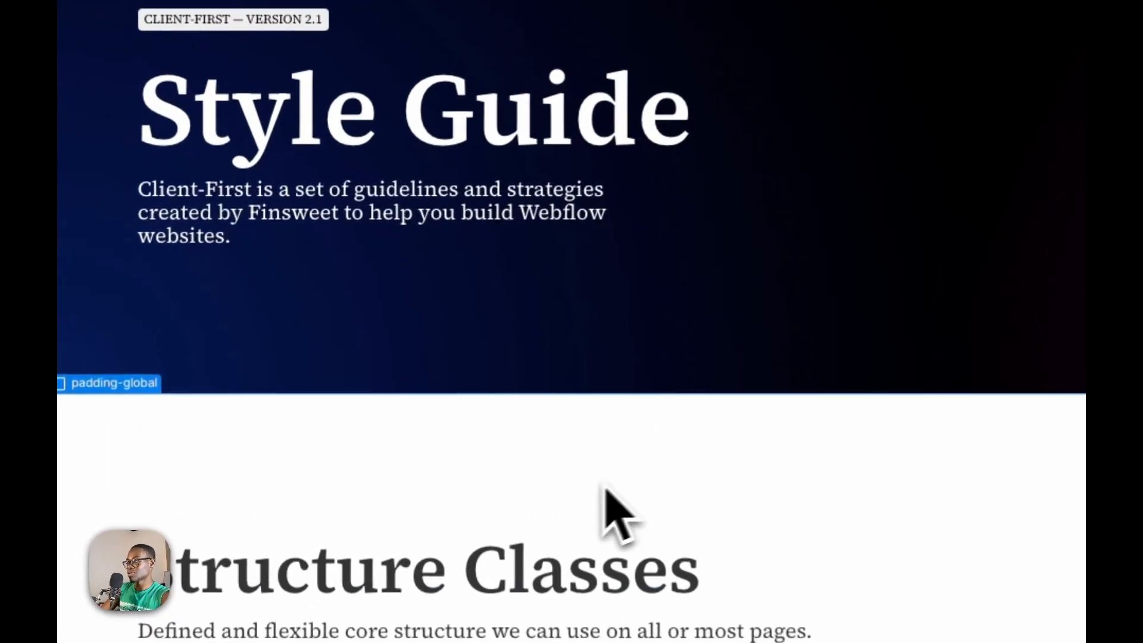
# Compare the H1 tag sample with the heading-style-h1 sample in the Headings section of the Style Guide page.
pyautogui.scroll(-10, 446, 375)
pyautogui.scroll(-15, 580, 532)
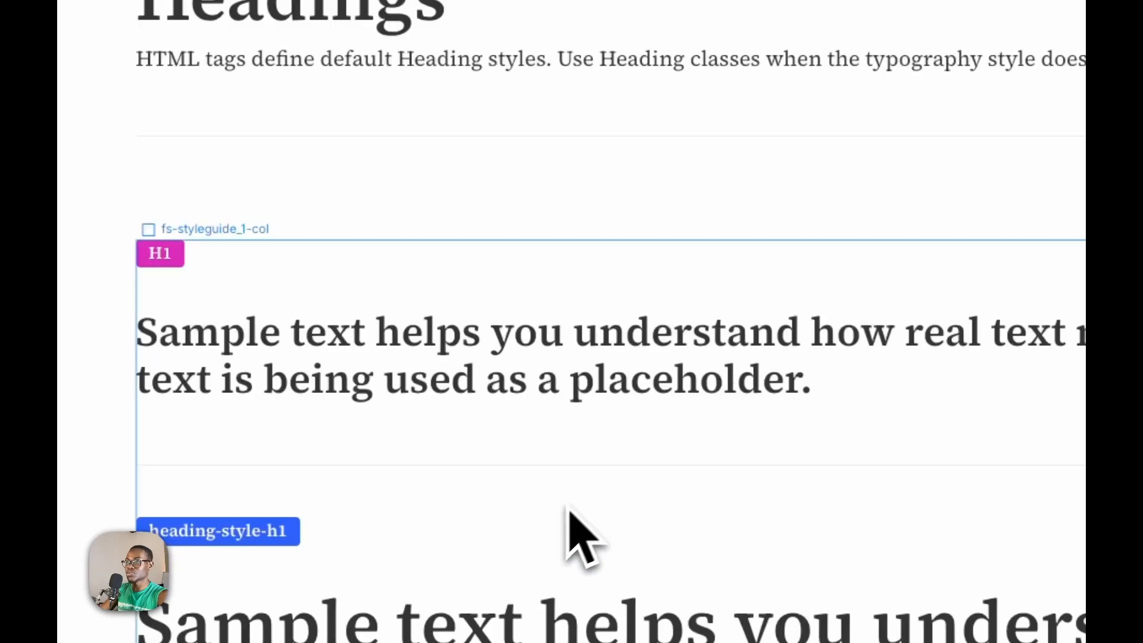
pyautogui.click(350, 359)
pyautogui.scroll(-3, 361, 383)
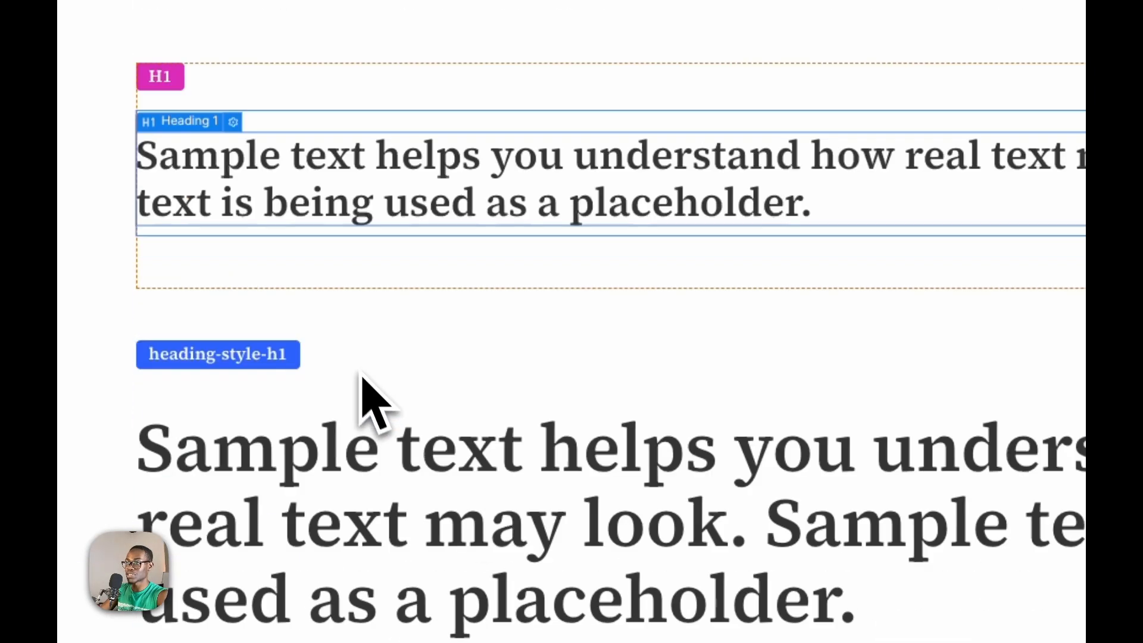
pyautogui.click(355, 541)
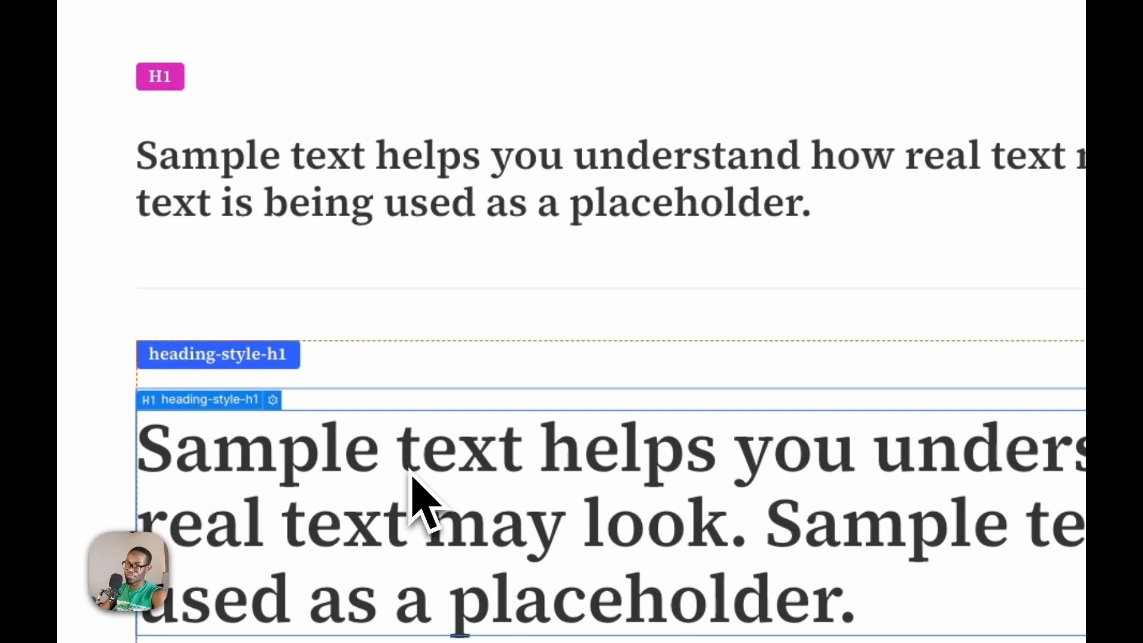
pyautogui.click(510, 174)
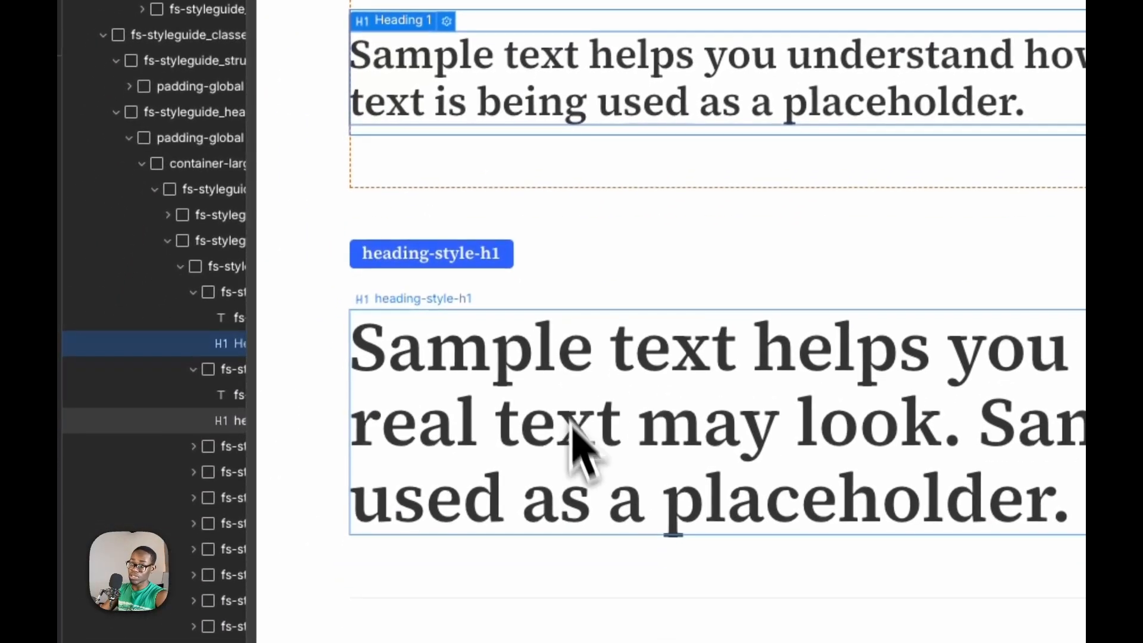
pyautogui.click(529, 612)
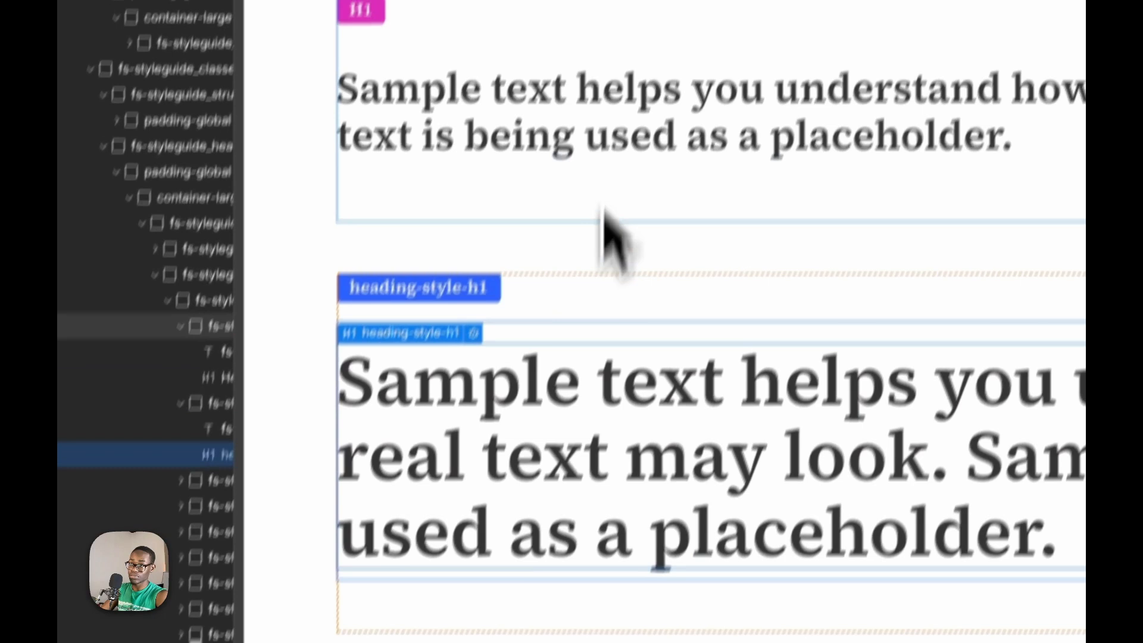
pyautogui.click(625, 84)
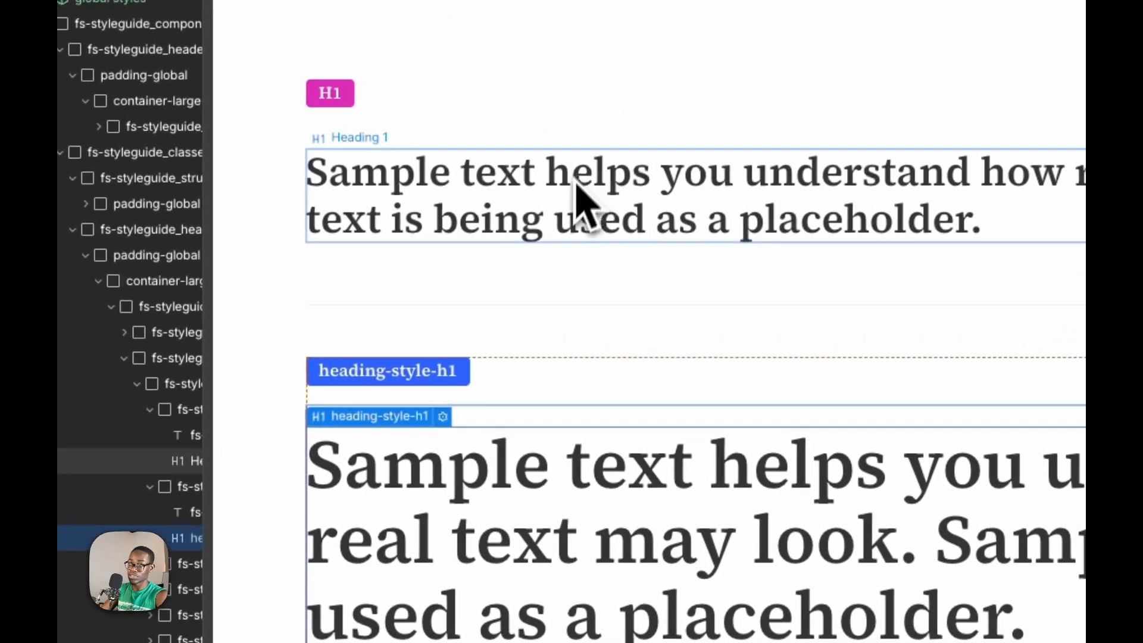
pyautogui.click(475, 505)
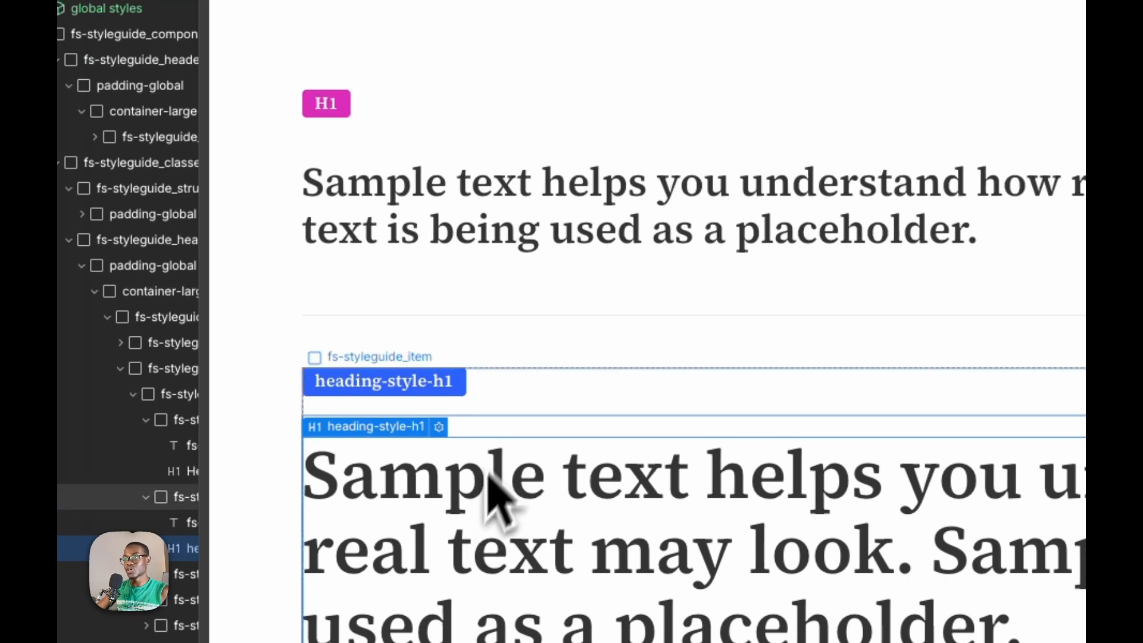
pyautogui.click(677, 220)
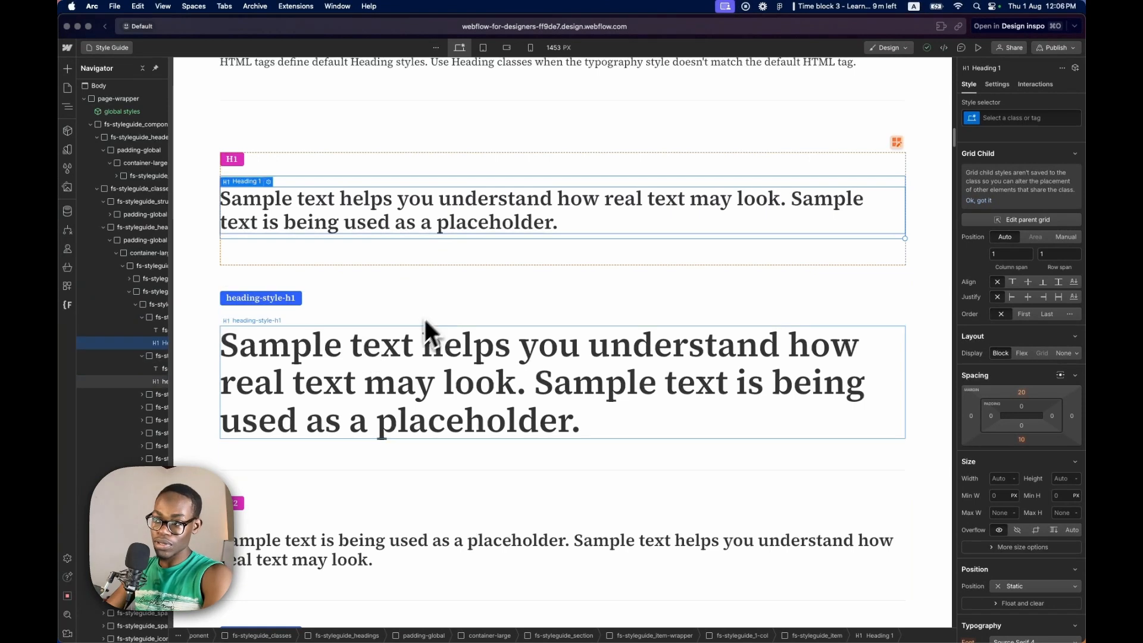
pyautogui.click(383, 349)
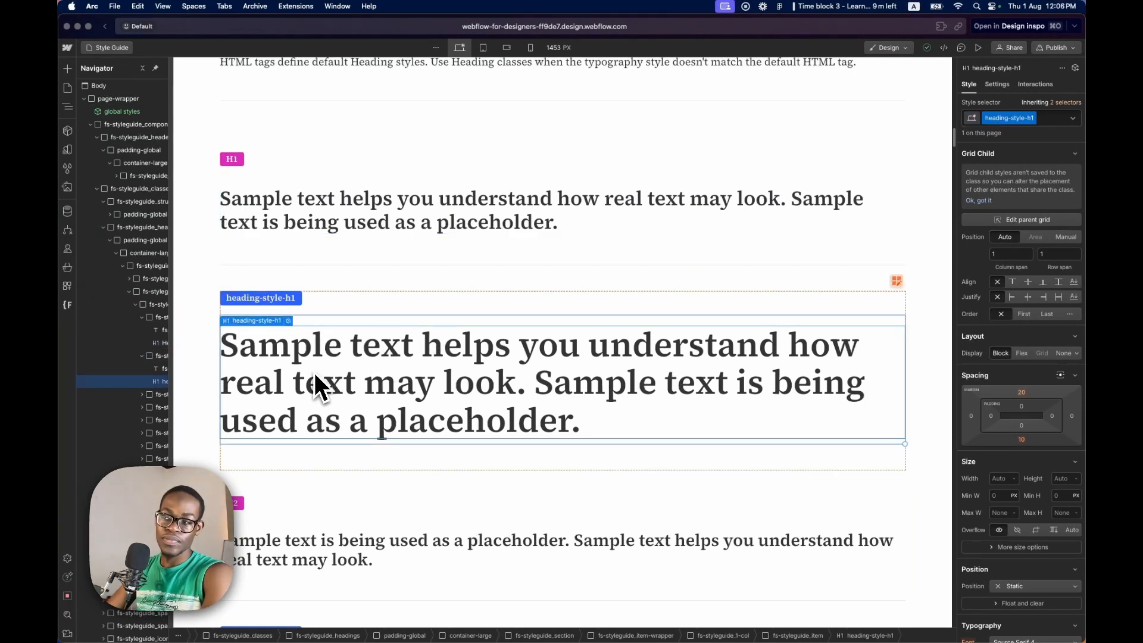
pyautogui.click(396, 204)
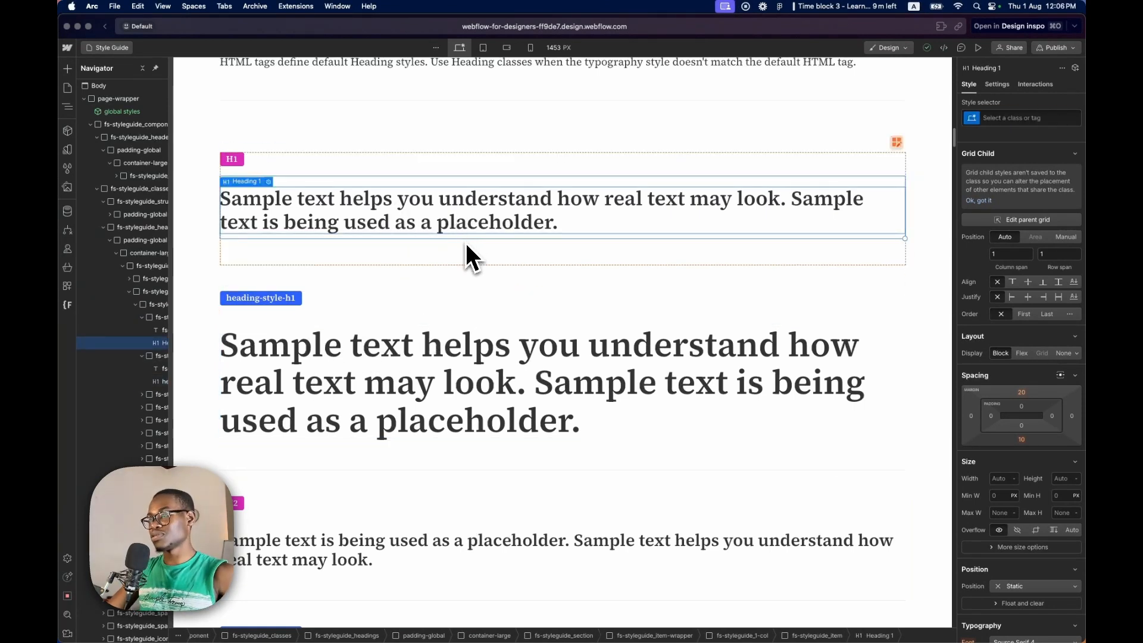
# Switch to Figma and examine the h1 text style applied to the H1 sample in the Typography section.
pyautogui.hotkey('ctrl', 'Up')
pyautogui.click(225, 153)
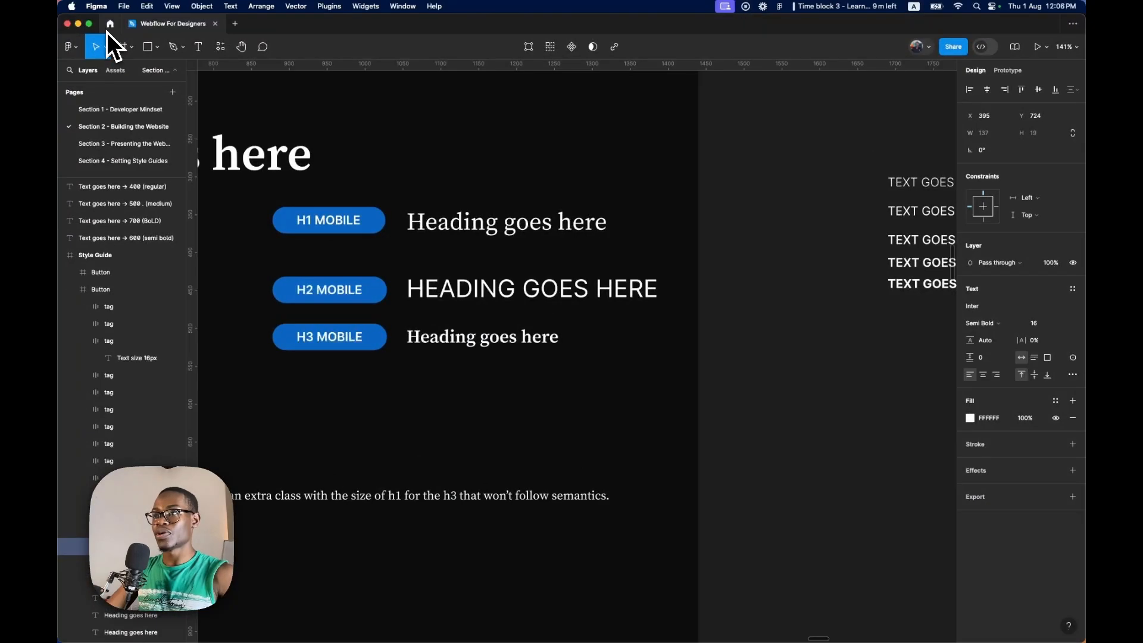
pyautogui.hotkey('ctrl', 'Left')
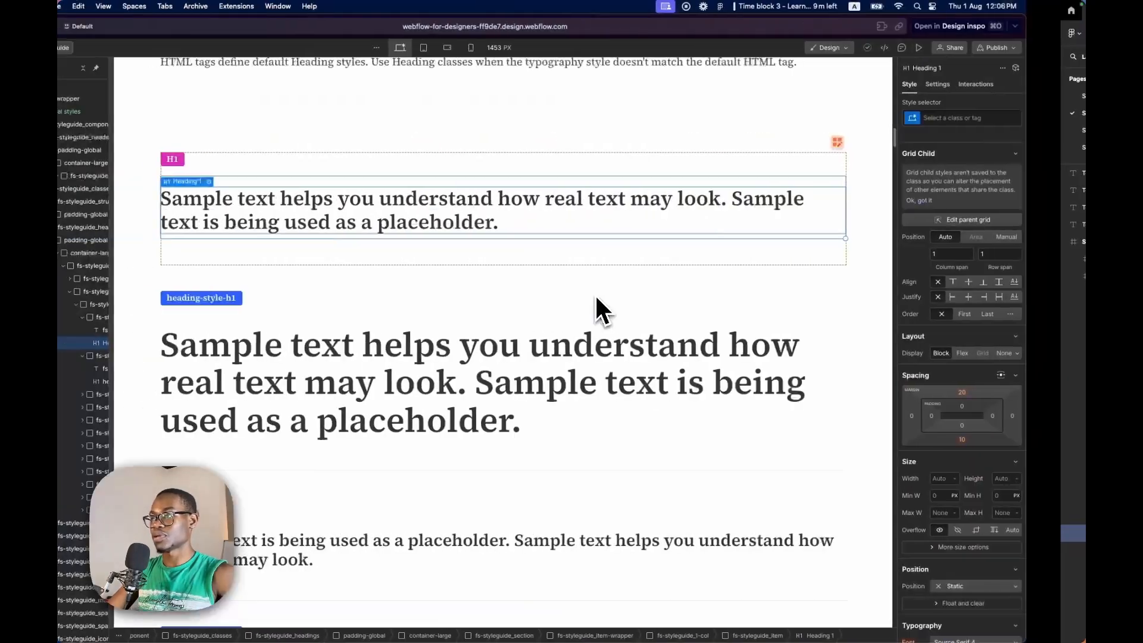
pyautogui.hotkey('ctrl', 'Right')
pyautogui.hotkey('ctrl', 'Left')
pyautogui.hotkey('ctrl', 'Right')
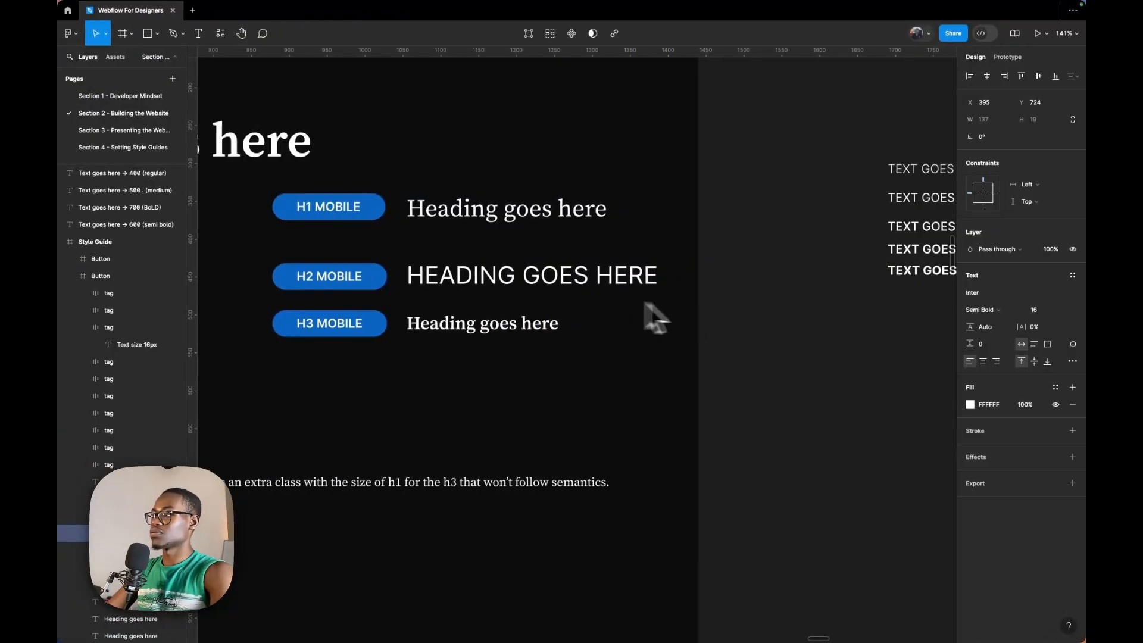
pyautogui.scroll(-5, 655, 315)
pyautogui.scroll(5, 596, 280)
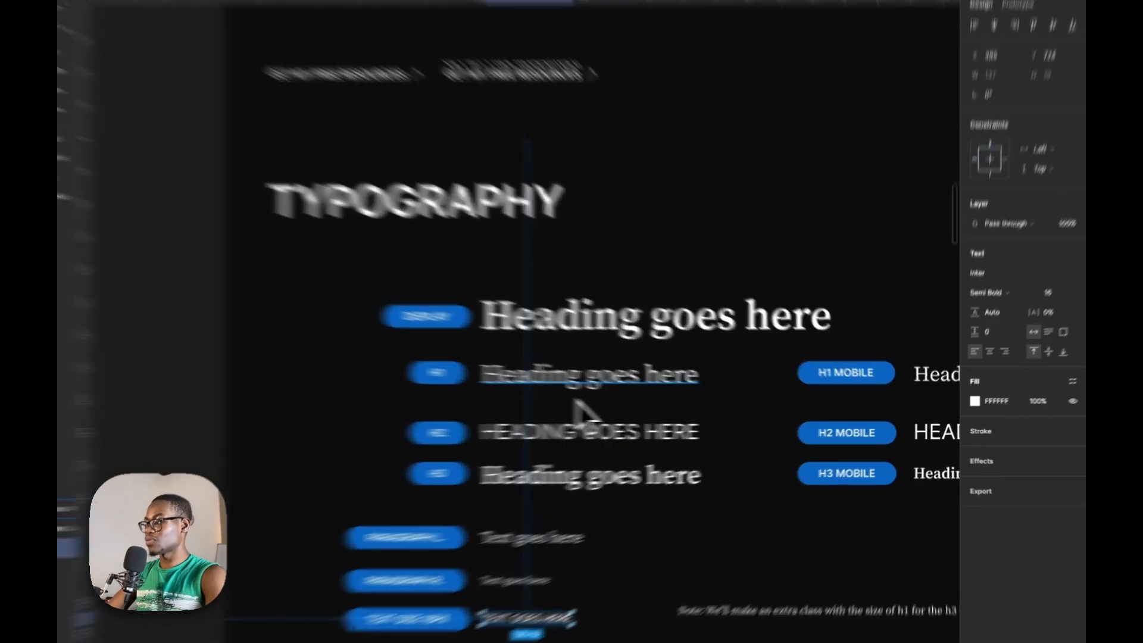
pyautogui.click(622, 472)
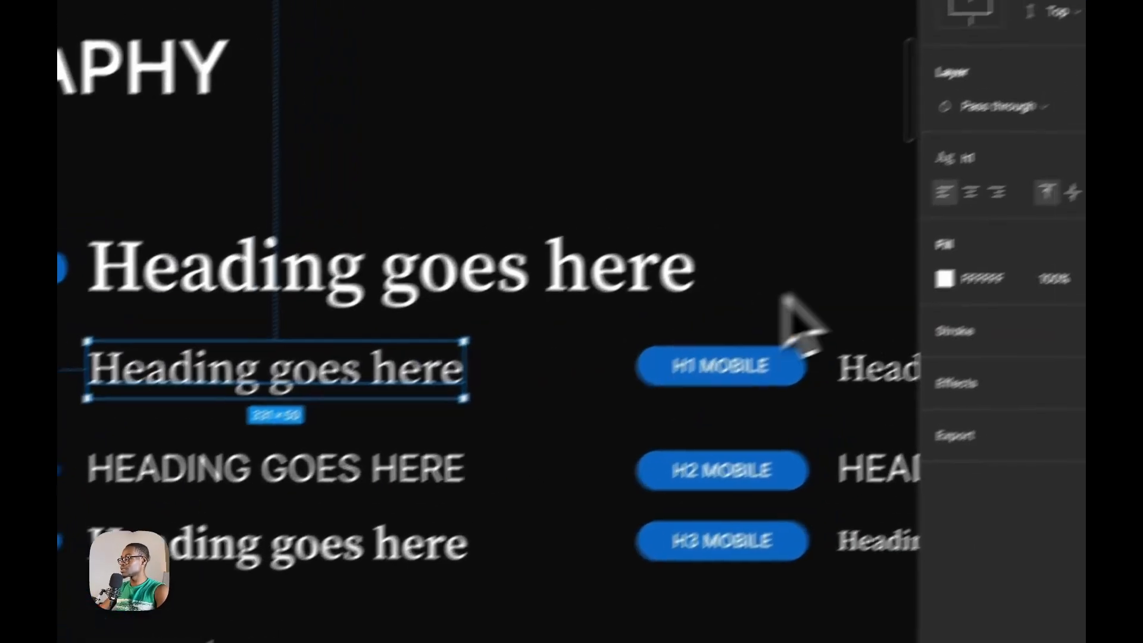
pyautogui.click(883, 216)
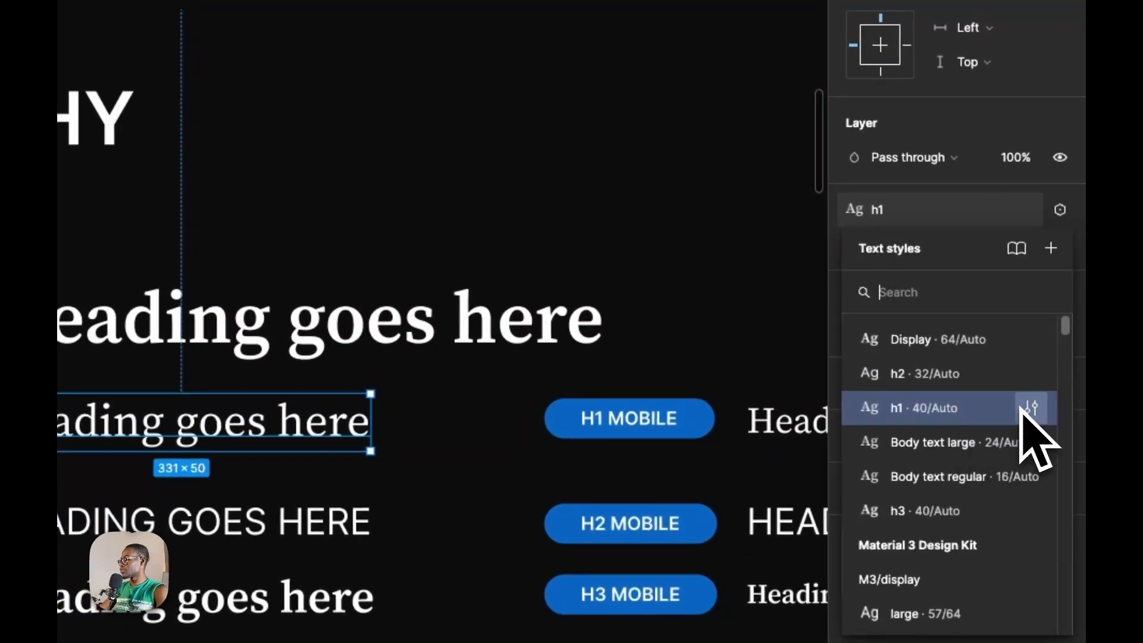
pyautogui.click(1036, 409)
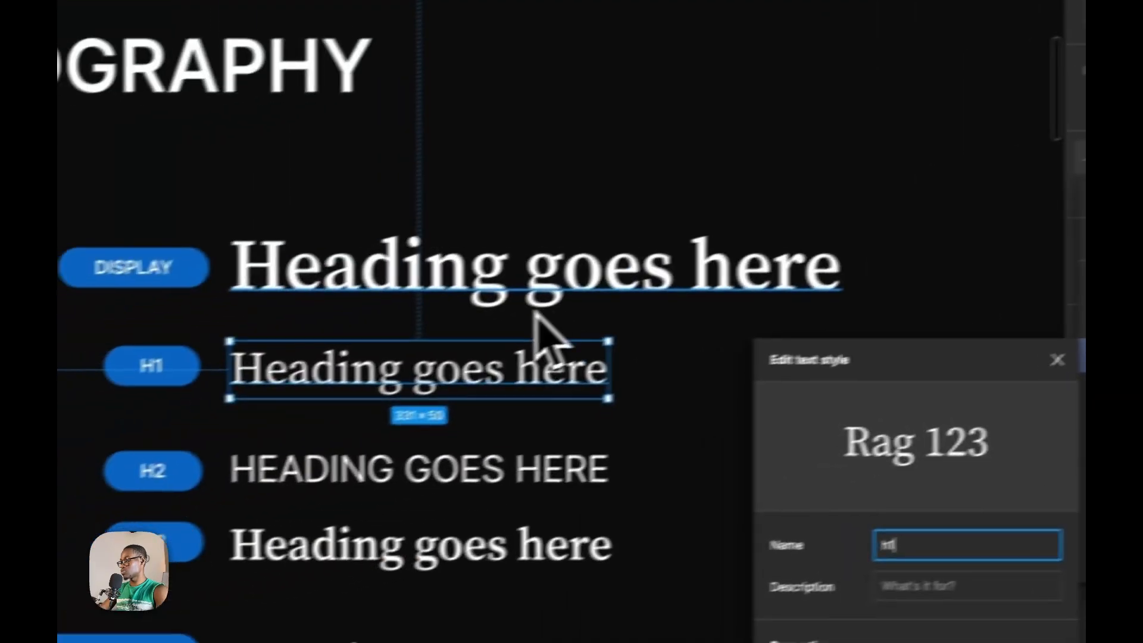
pyautogui.click(268, 345)
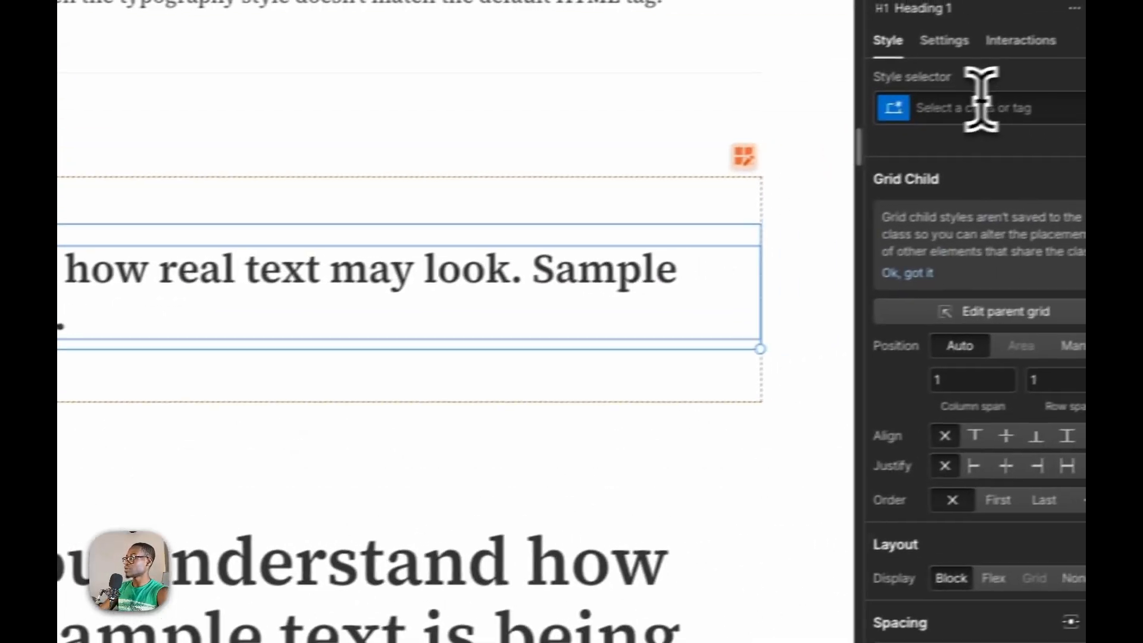
# Back in Webflow, target the All H1 Headings tag, set its font size to 2.5 rem, and open its line height for editing.
pyautogui.click(982, 98)
pyautogui.click(947, 228)
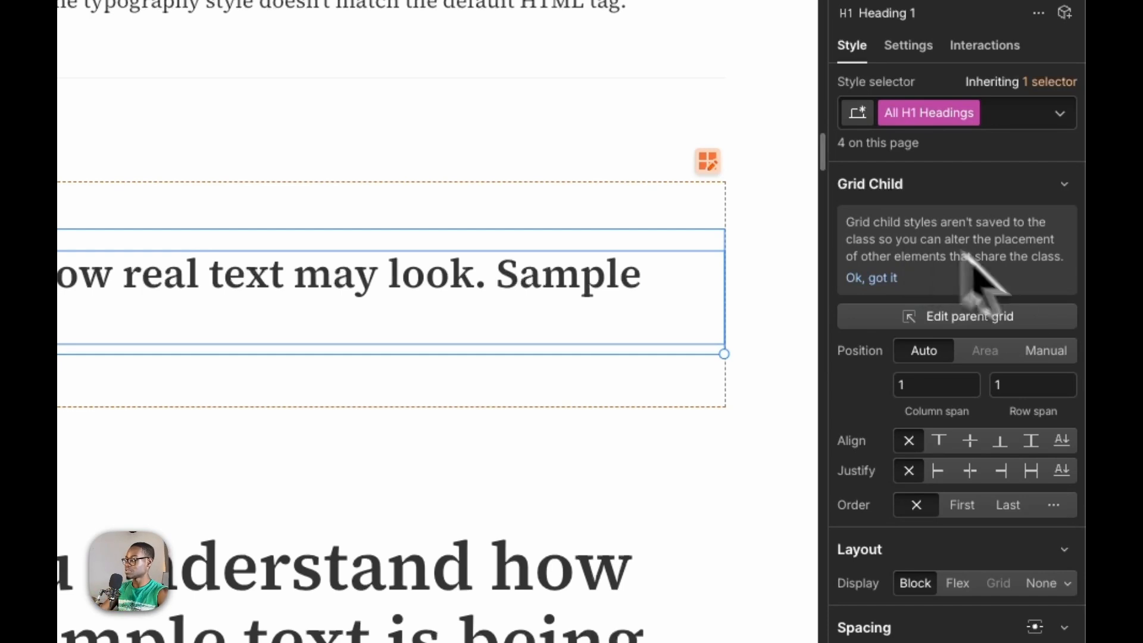
pyautogui.scroll(-7, 984, 485)
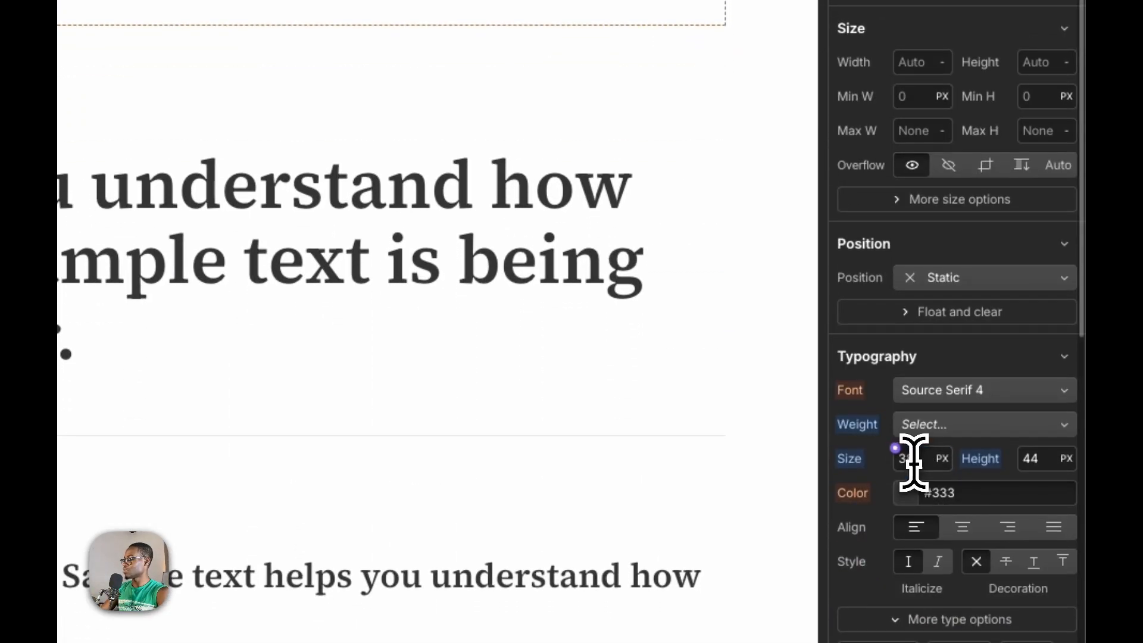
pyautogui.click(914, 458)
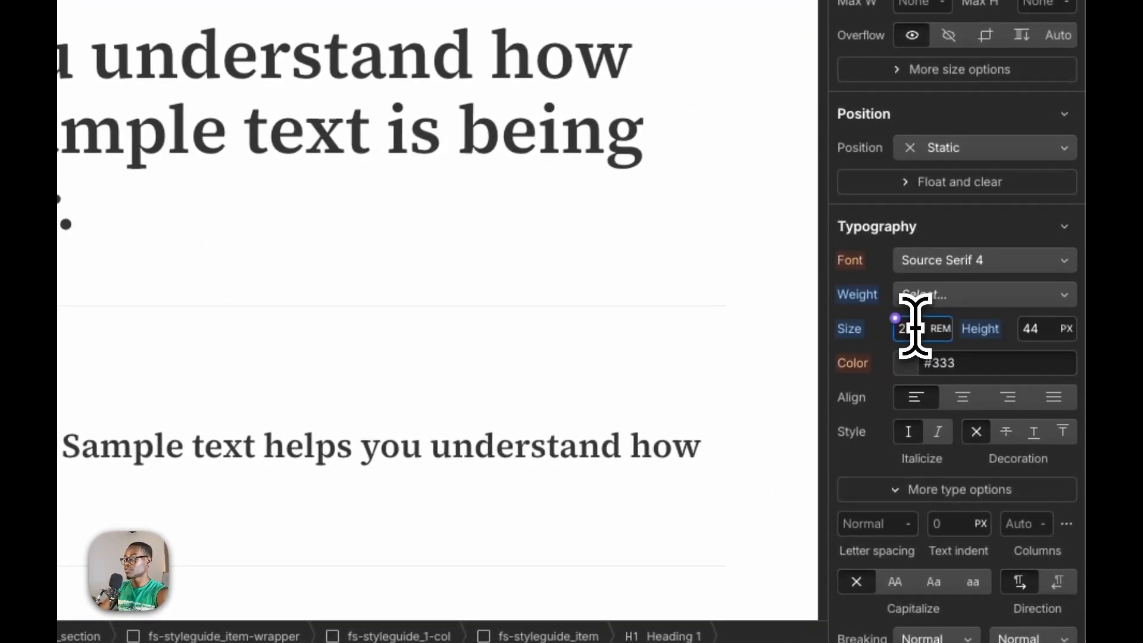
pyautogui.click(1038, 328)
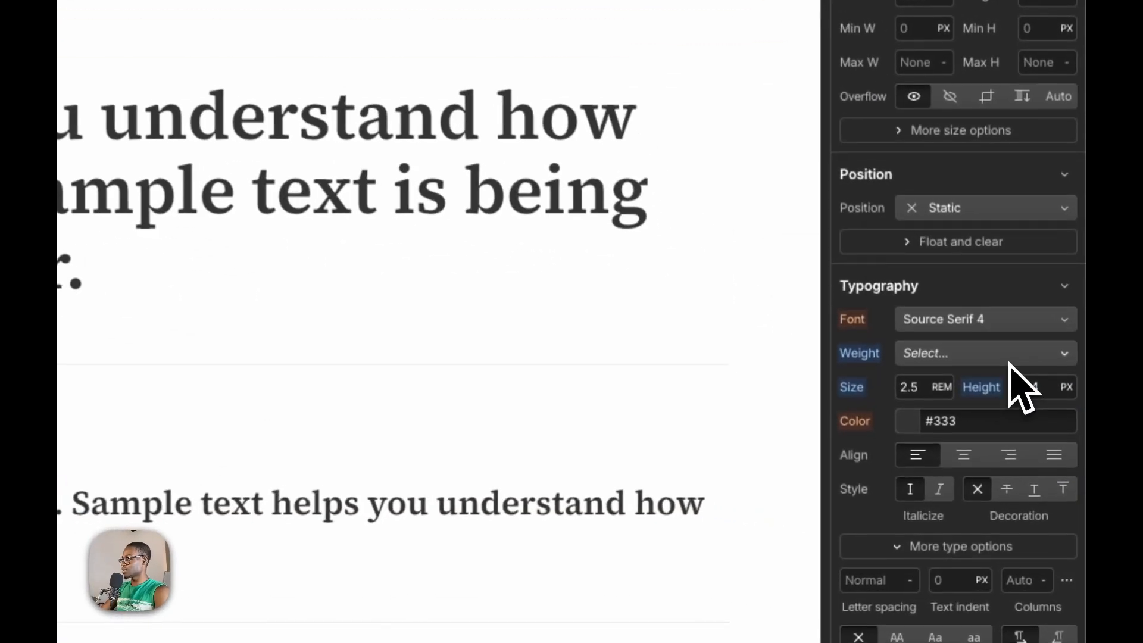
pyautogui.click(1047, 467)
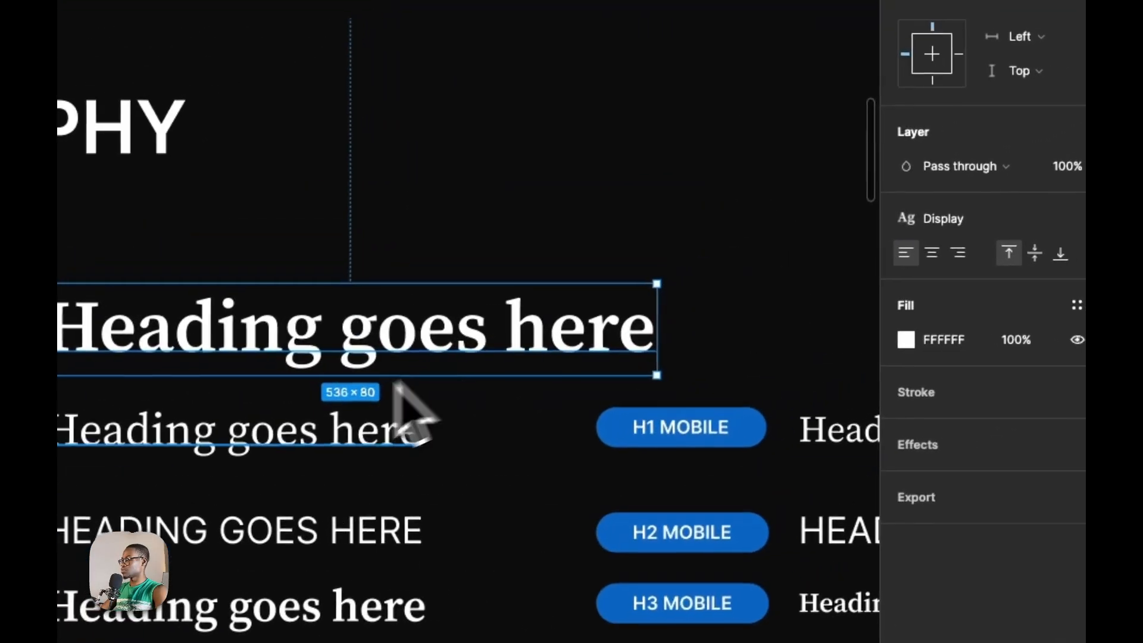
# Switch to Figma and examine the h1 and h3 text styles applied to the heading samples in the Typography section.
pyautogui.click(661, 345)
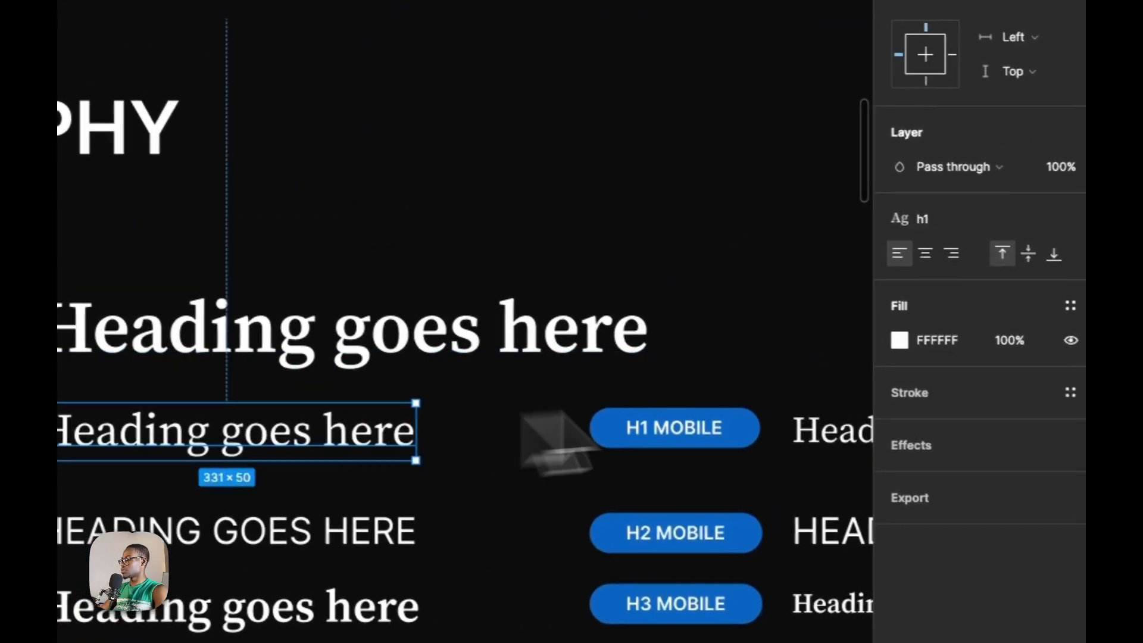
pyautogui.click(935, 217)
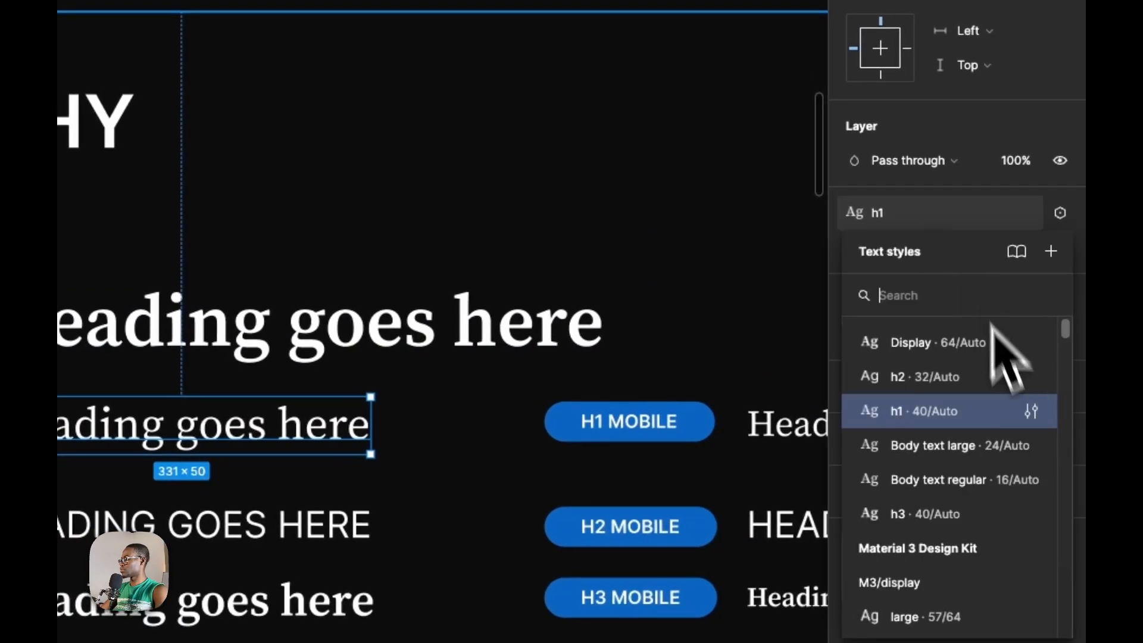
pyautogui.click(1032, 411)
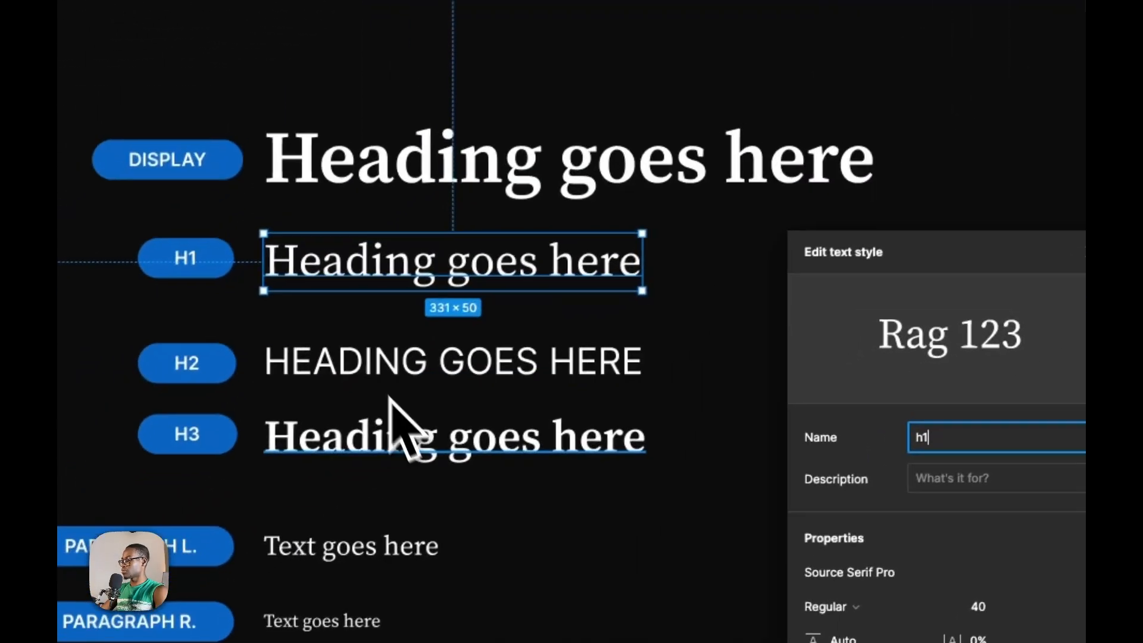
pyautogui.click(122, 605)
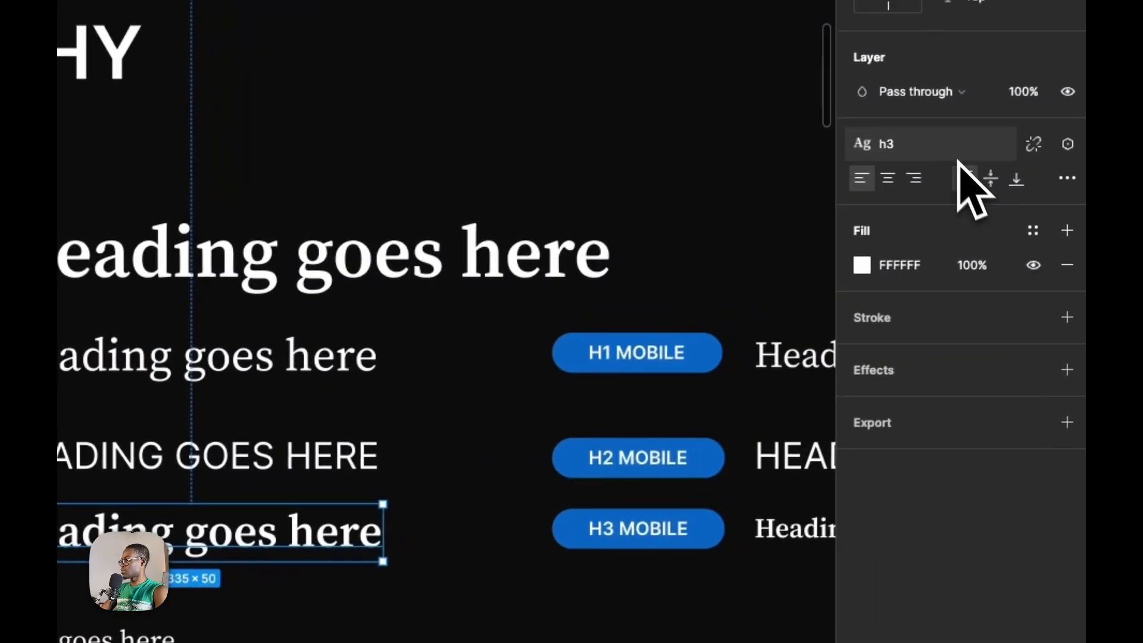
pyautogui.click(1012, 122)
pyautogui.click(1103, 373)
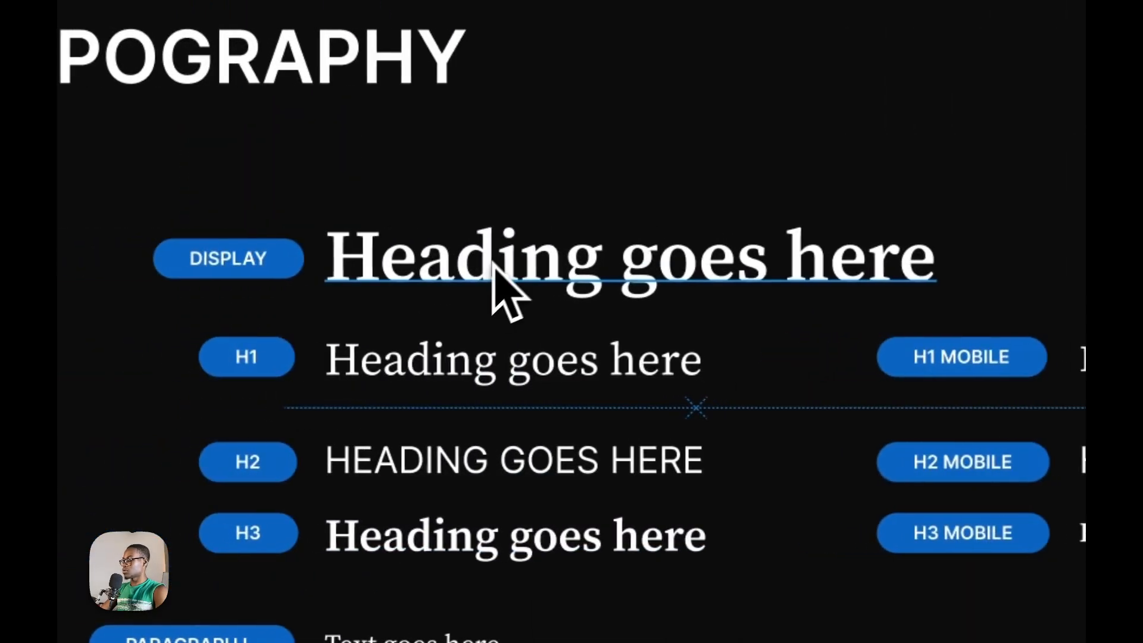
# Examine the Display text style's properties, and reselect the H1 heading sample to compare it with H3.
pyautogui.click(65, 256)
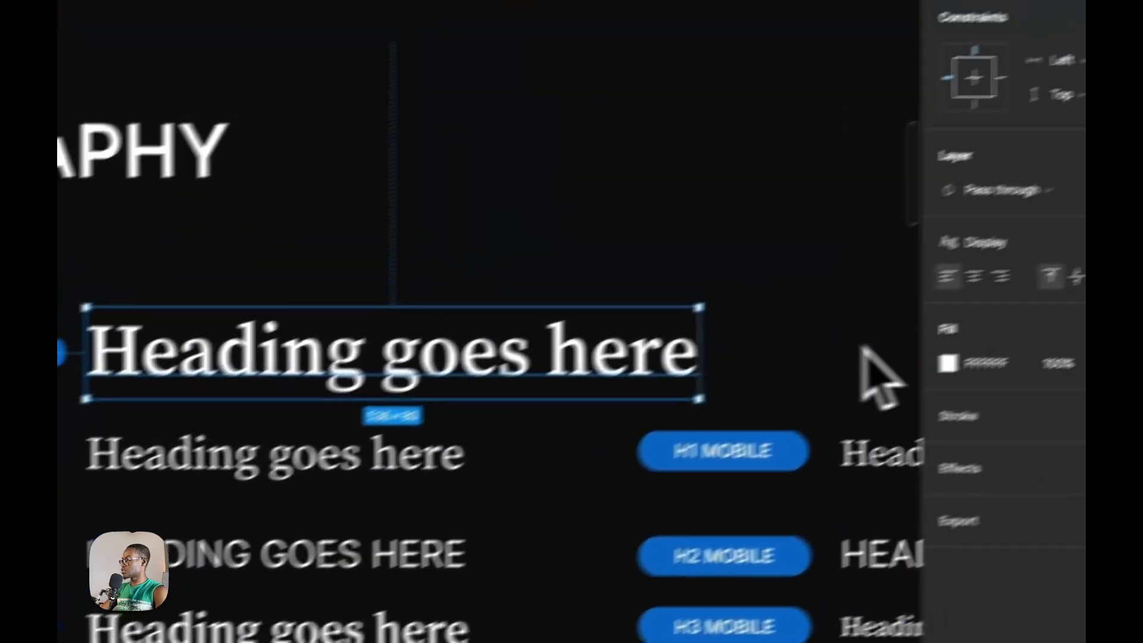
pyautogui.click(955, 277)
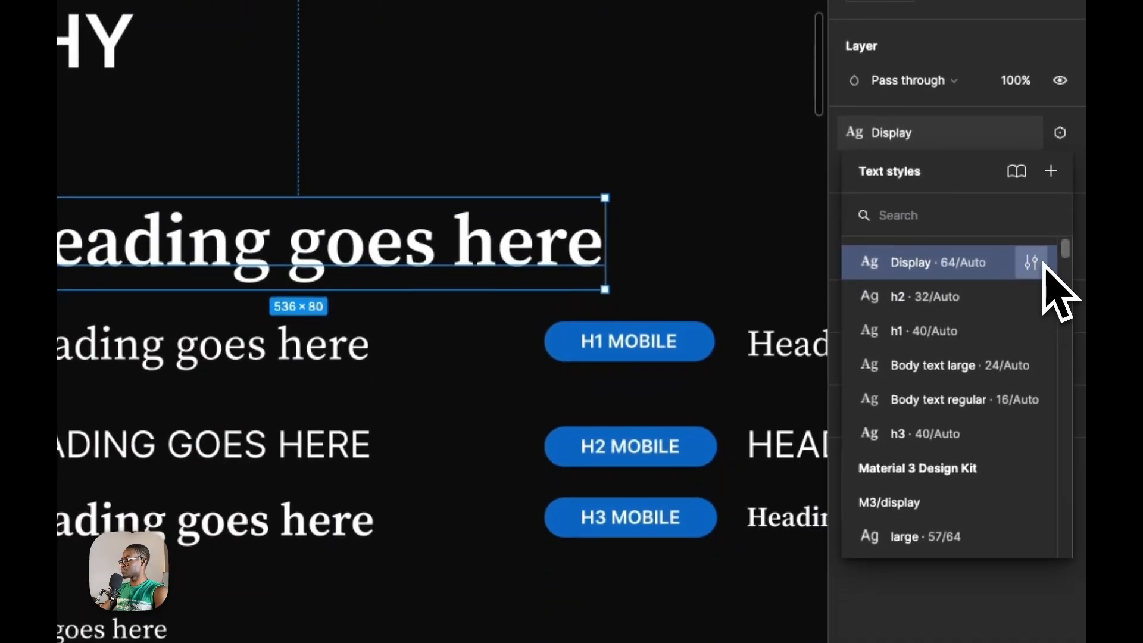
pyautogui.click(1041, 405)
pyautogui.click(99, 434)
pyautogui.click(94, 359)
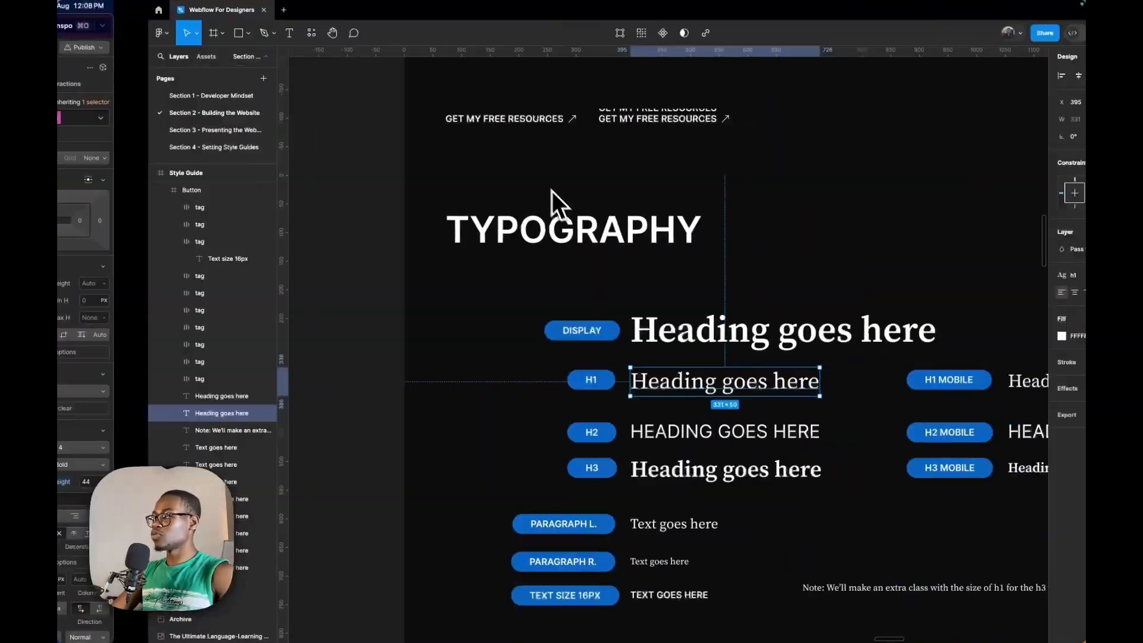
# Examine the text style of the H1 Mobile heading sample in the Typography section.
pyautogui.scroll(-1, 437, 321)
pyautogui.scroll(5, 655, 360)
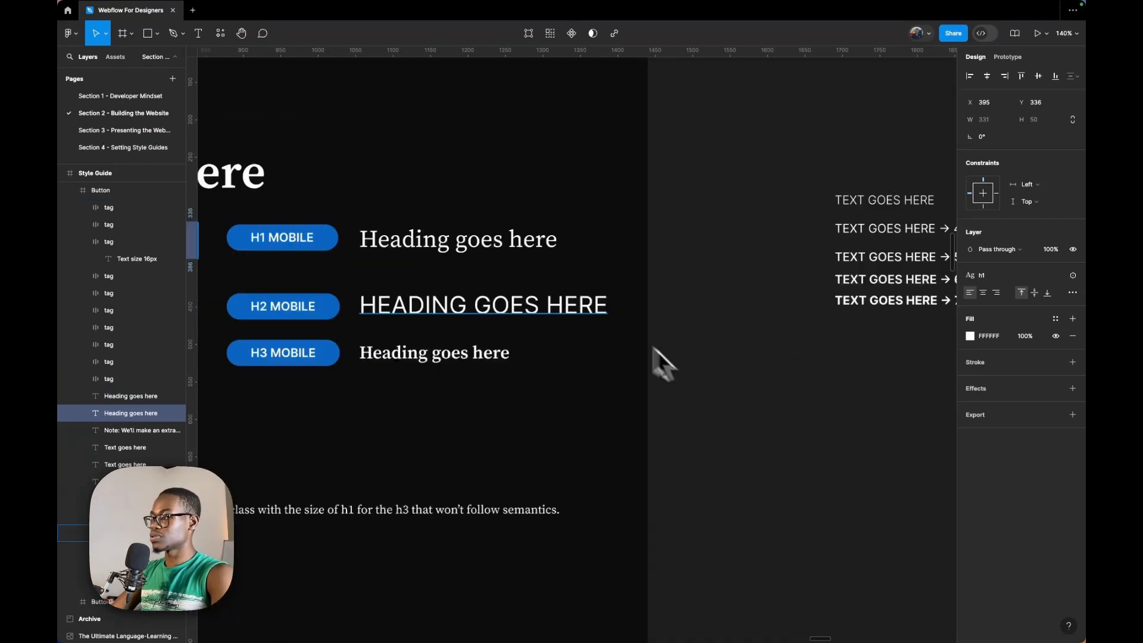
pyautogui.click(503, 245)
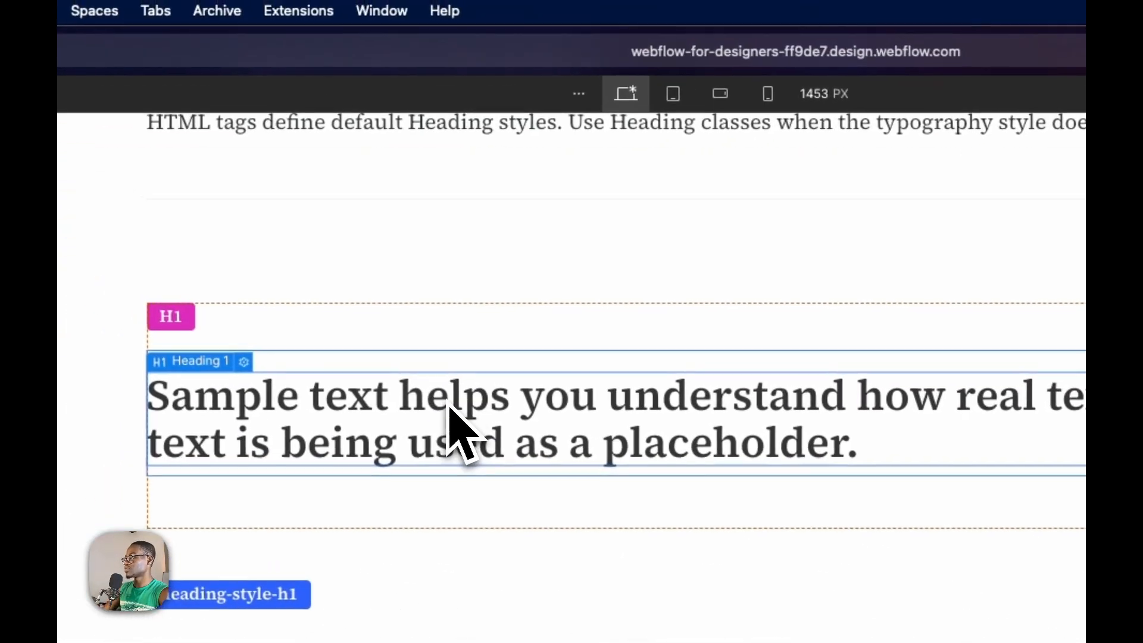
# Back in Webflow, set the All H1 Headings tag's font size to 2 rem on the mobile landscape breakpoint.
pyautogui.click(615, 96)
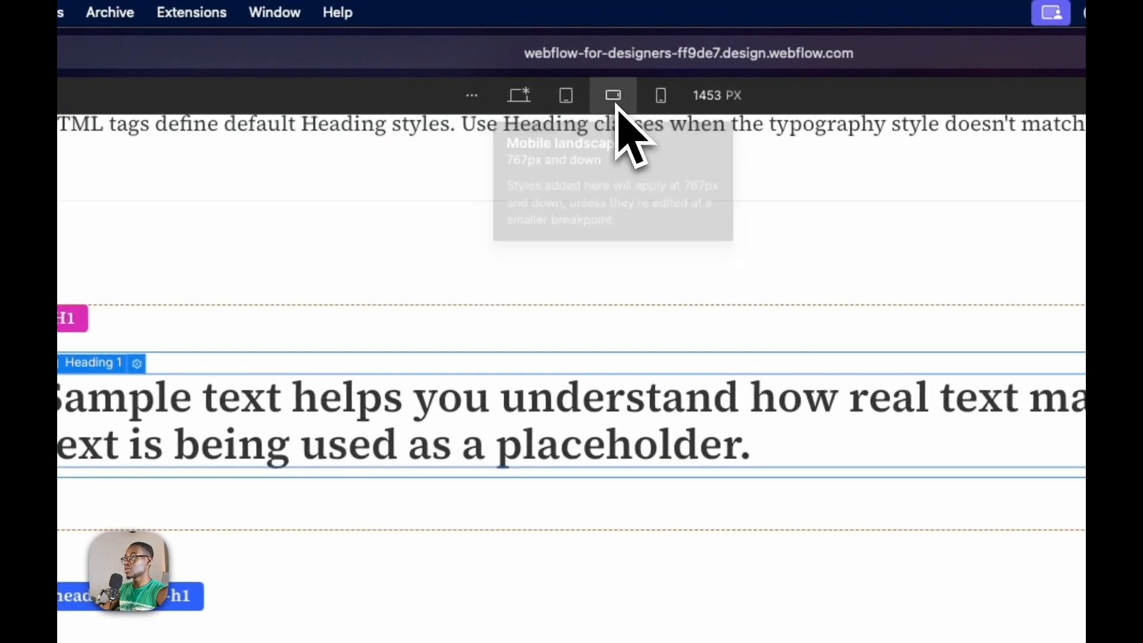
pyautogui.click(638, 292)
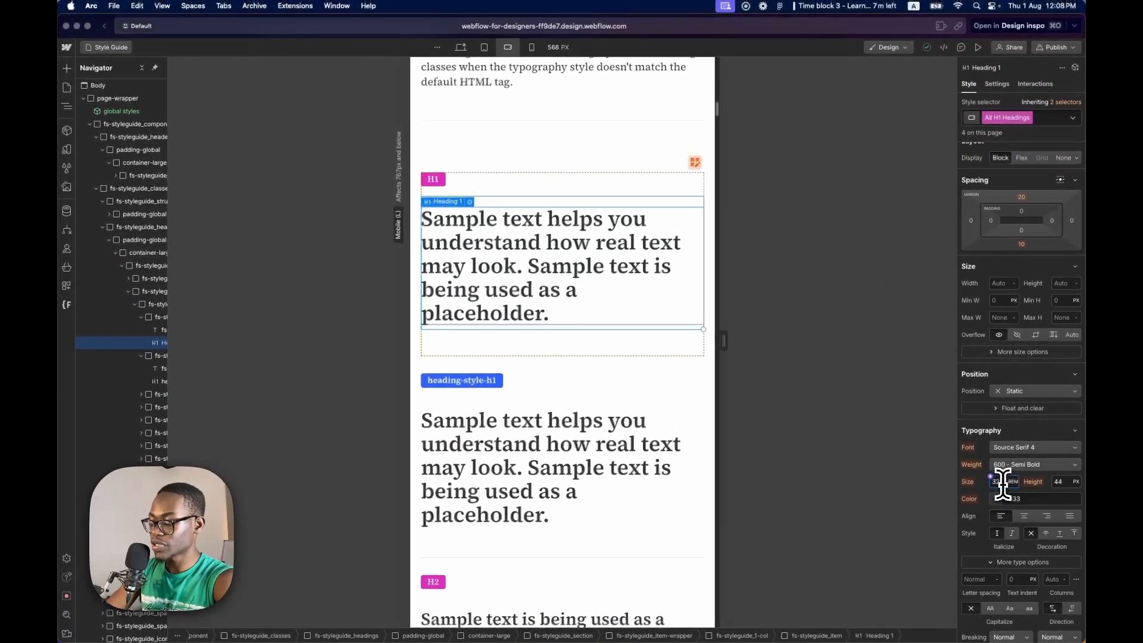
pyautogui.write('12')
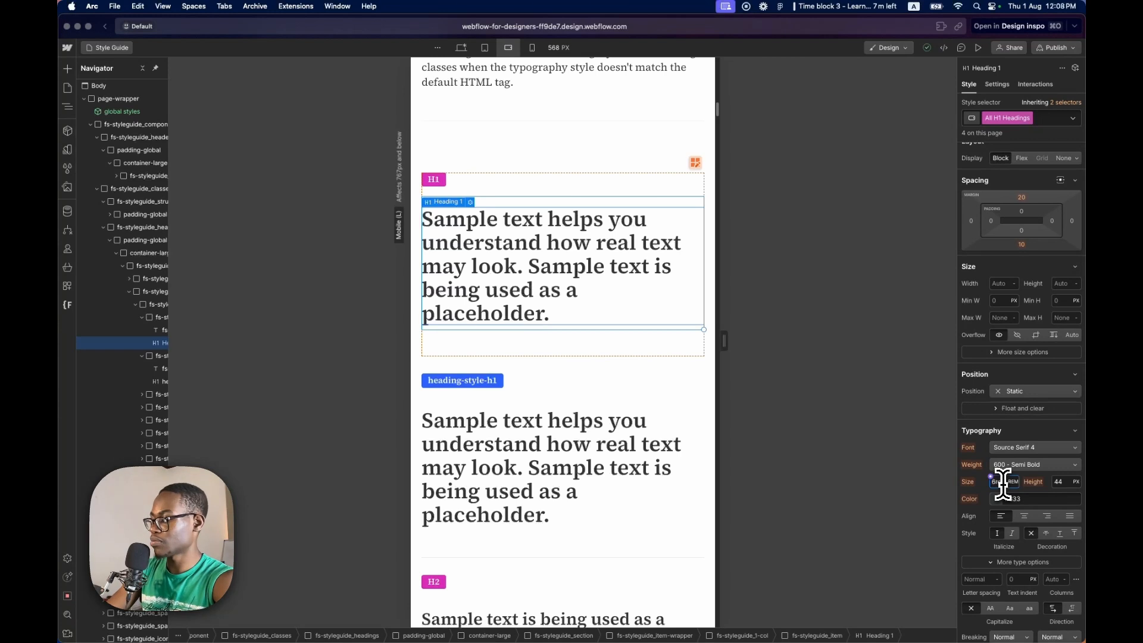
pyautogui.press('Return')
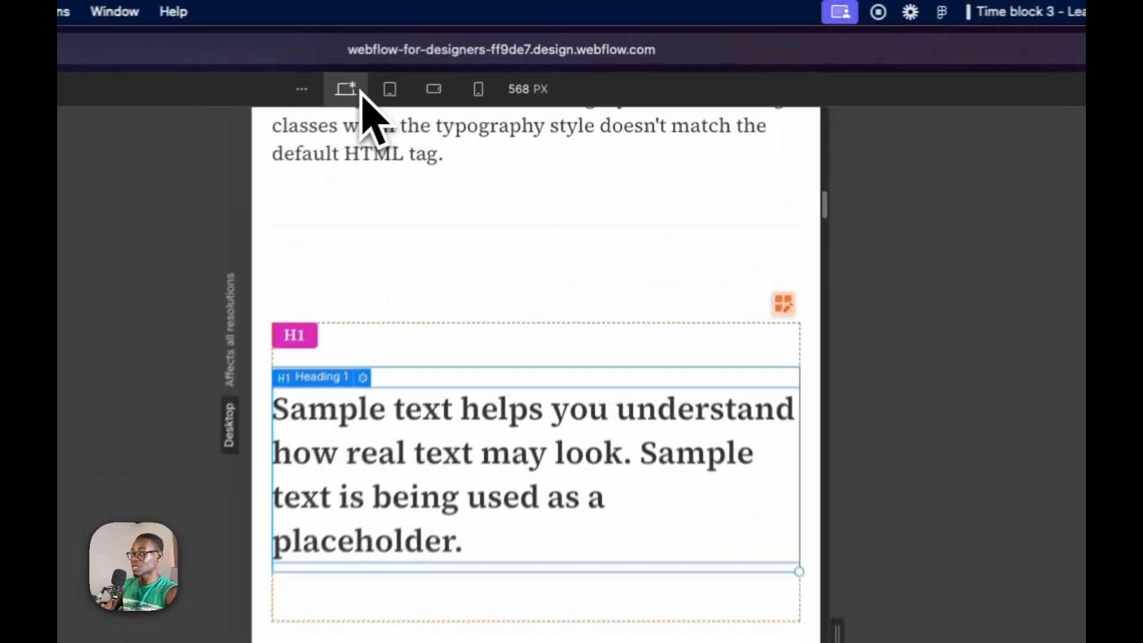
# Set the All H1 Headings tag's line height to 1.1 on the desktop breakpoint, and return to mobile landscape to check it.
pyautogui.click(461, 48)
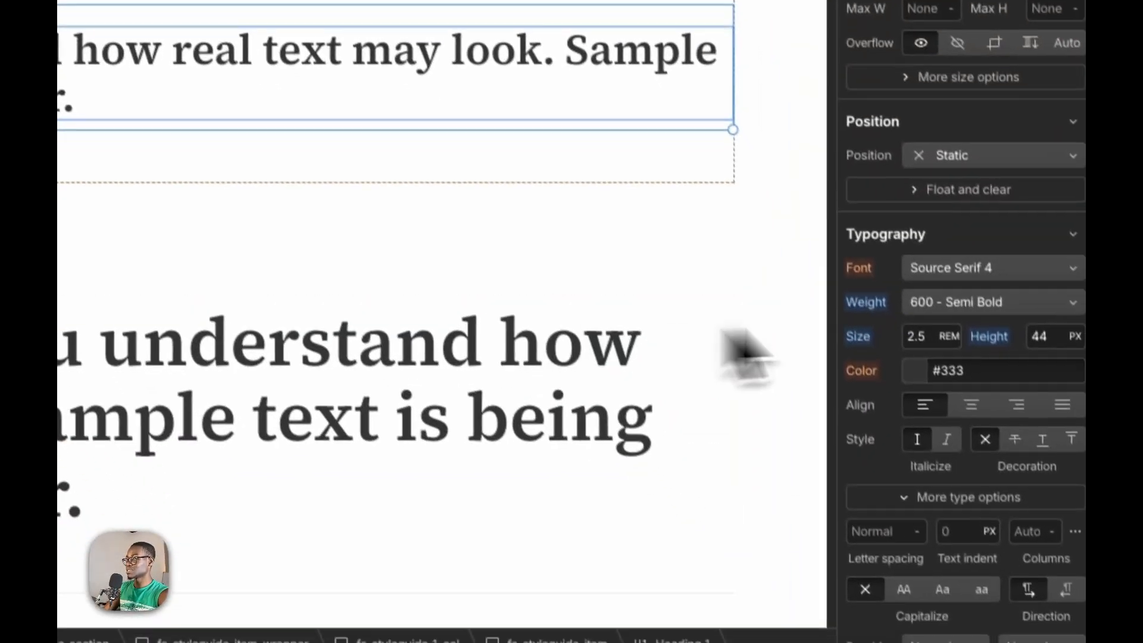
pyautogui.click(1041, 361)
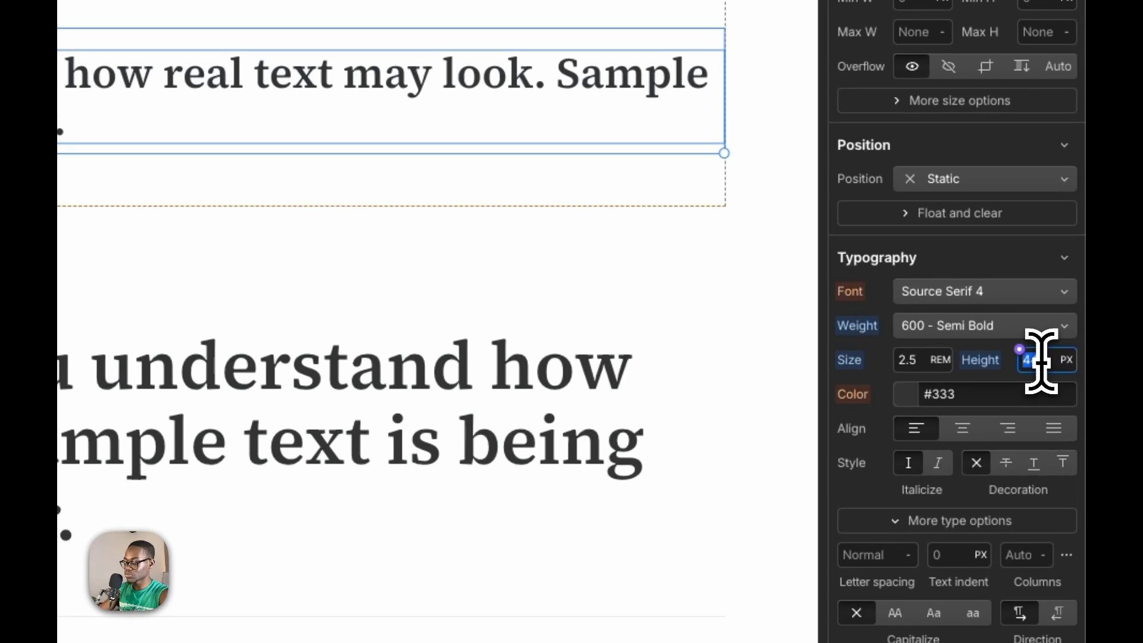
pyautogui.write('1.1')
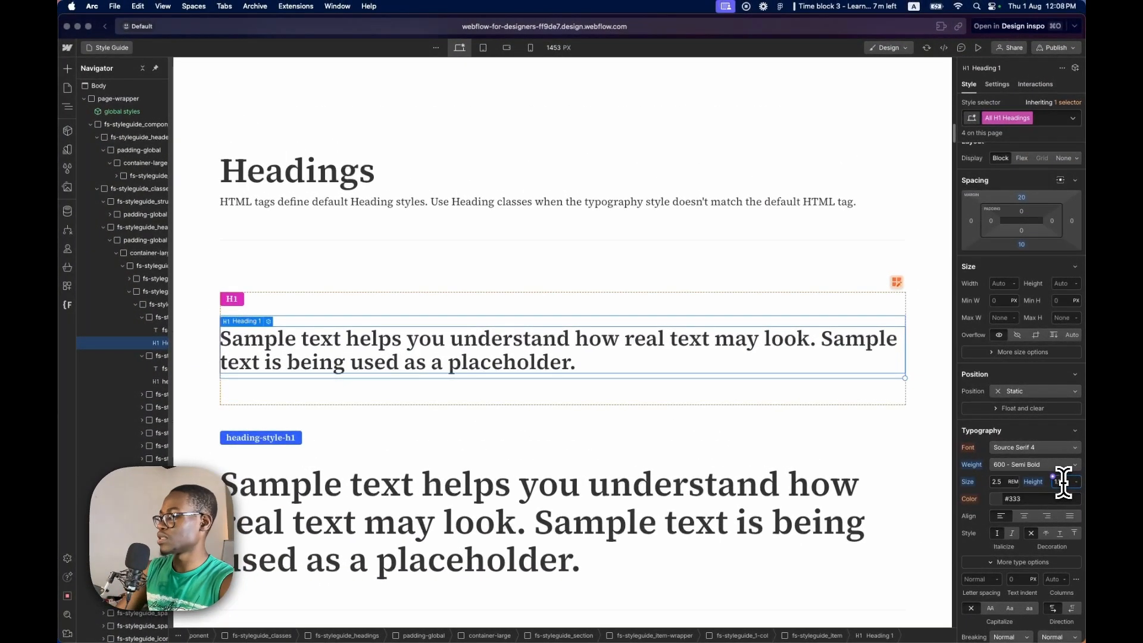
pyautogui.click(507, 48)
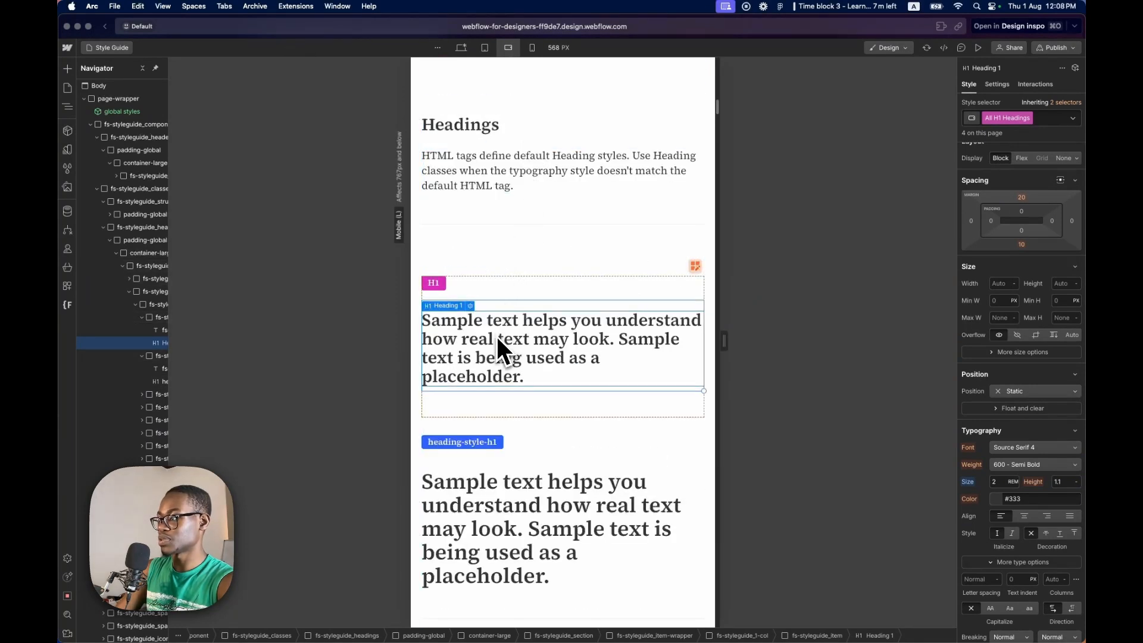
# Show the desktop breakpoint and choose the unitless option for the line height of All H1 Headings.
pyautogui.click(462, 47)
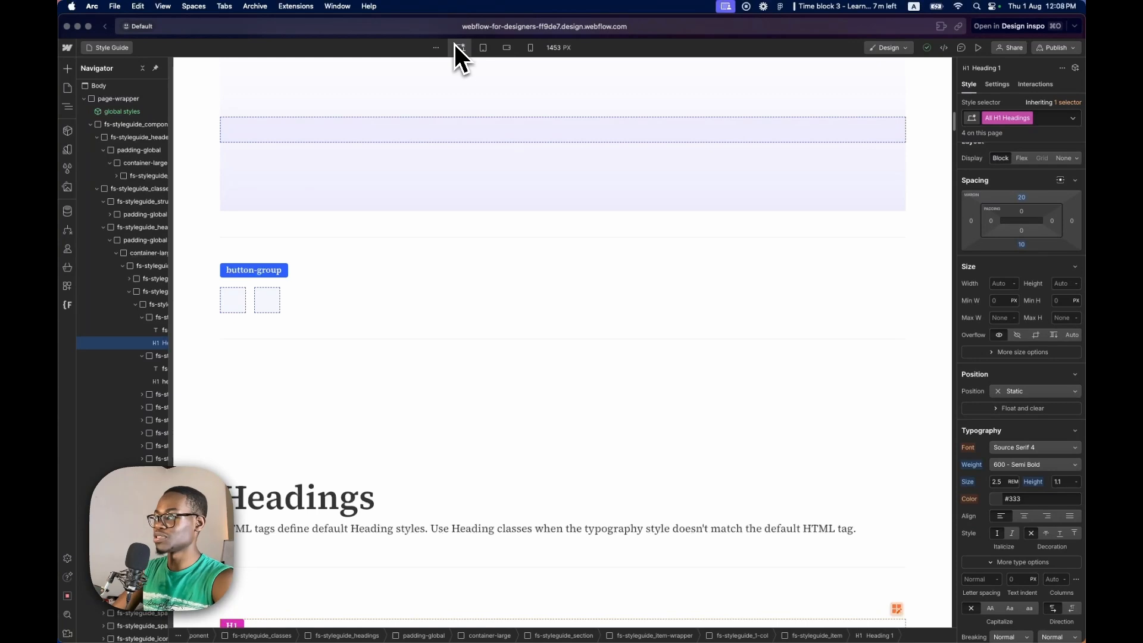
pyautogui.click(1067, 481)
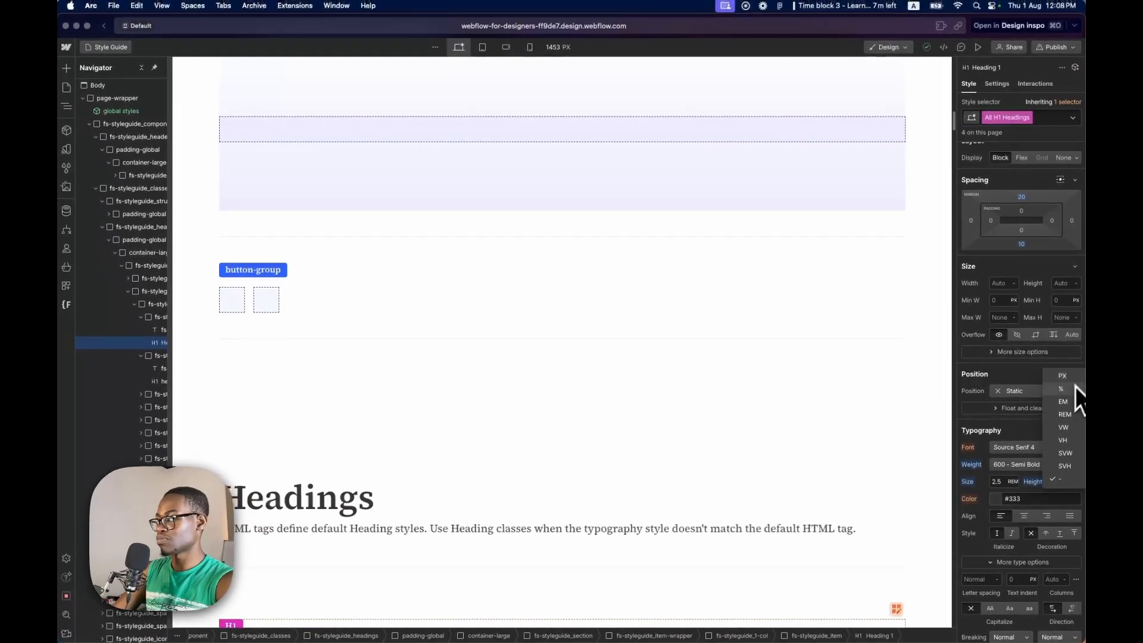
pyautogui.click(1060, 479)
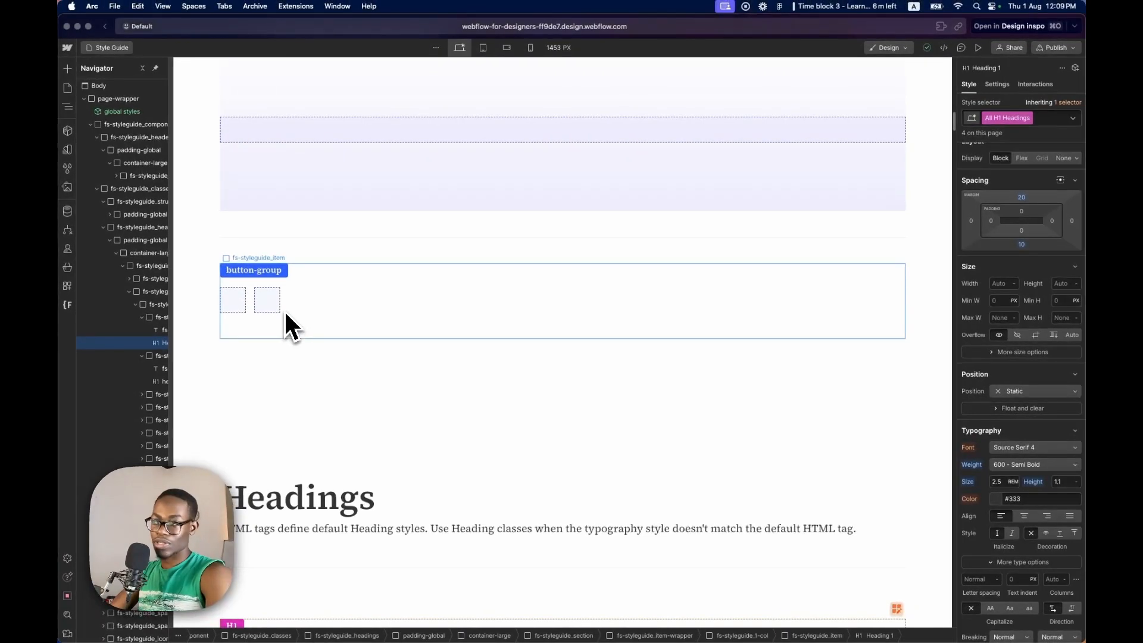
# Set the desktop font size of the heading-style-h1 sample to 2.5 rem, matching the H1 heading above it.
pyautogui.scroll(-6, 284, 310)
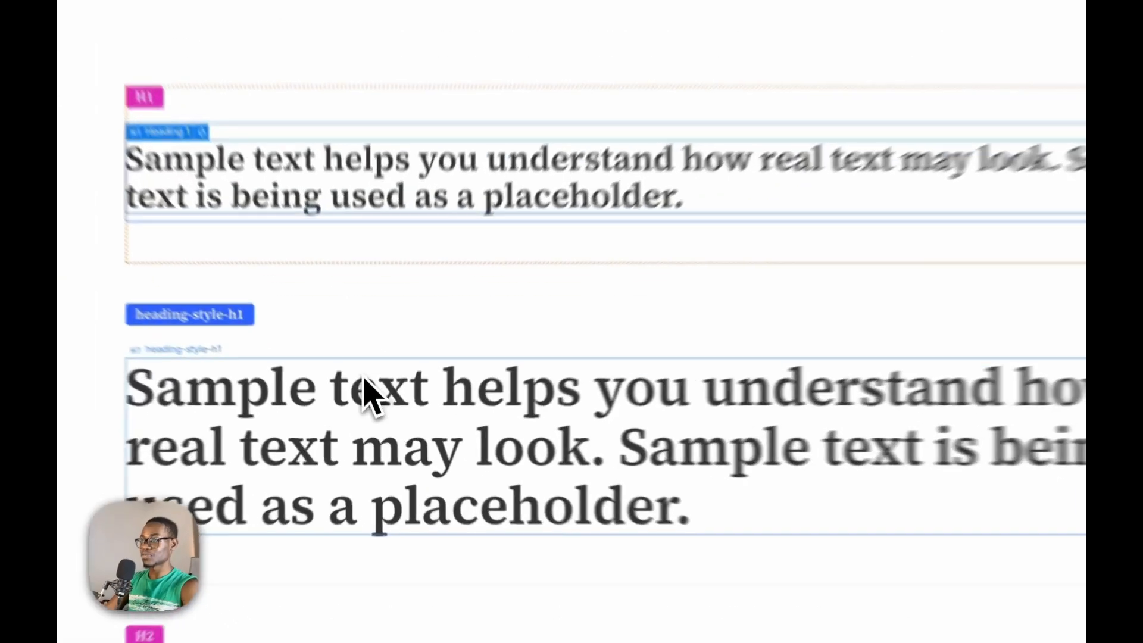
pyautogui.click(372, 414)
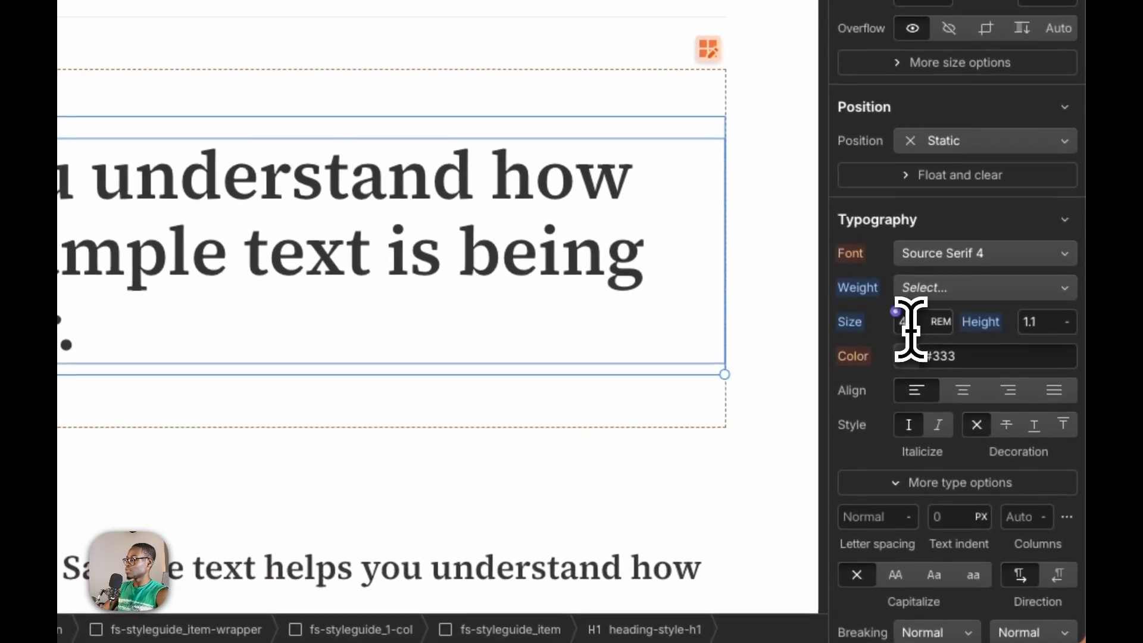
pyautogui.click(914, 321)
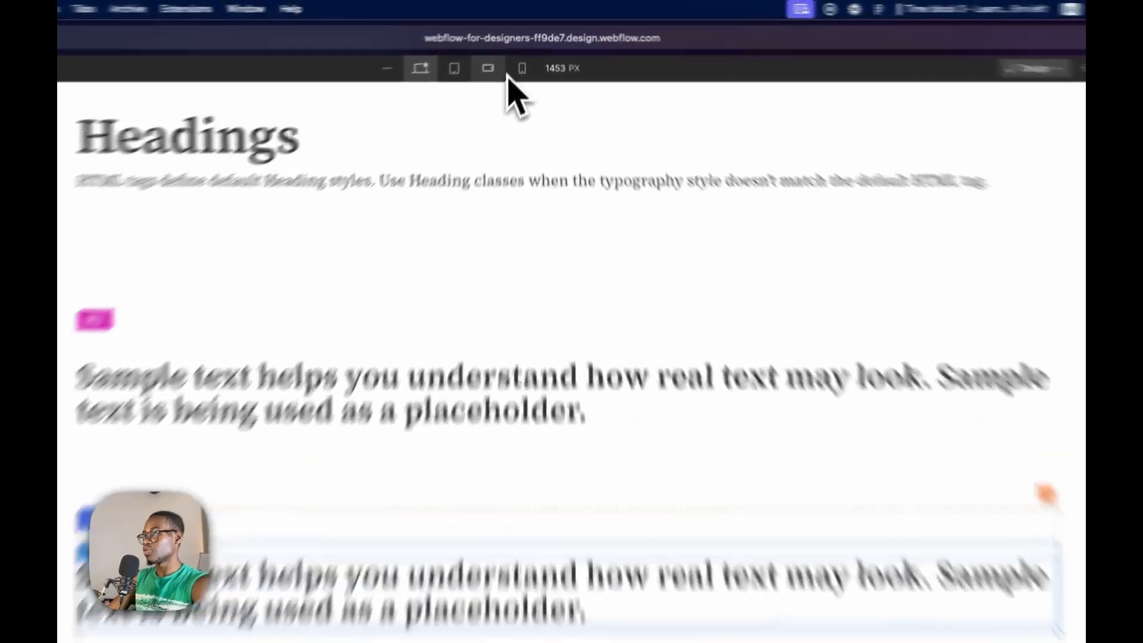
# On the mobile landscape breakpoint, set the heading-style-h1 font size to 2 rem, matching the H1 heading.
pyautogui.click(507, 48)
pyautogui.scroll(4, 440, 444)
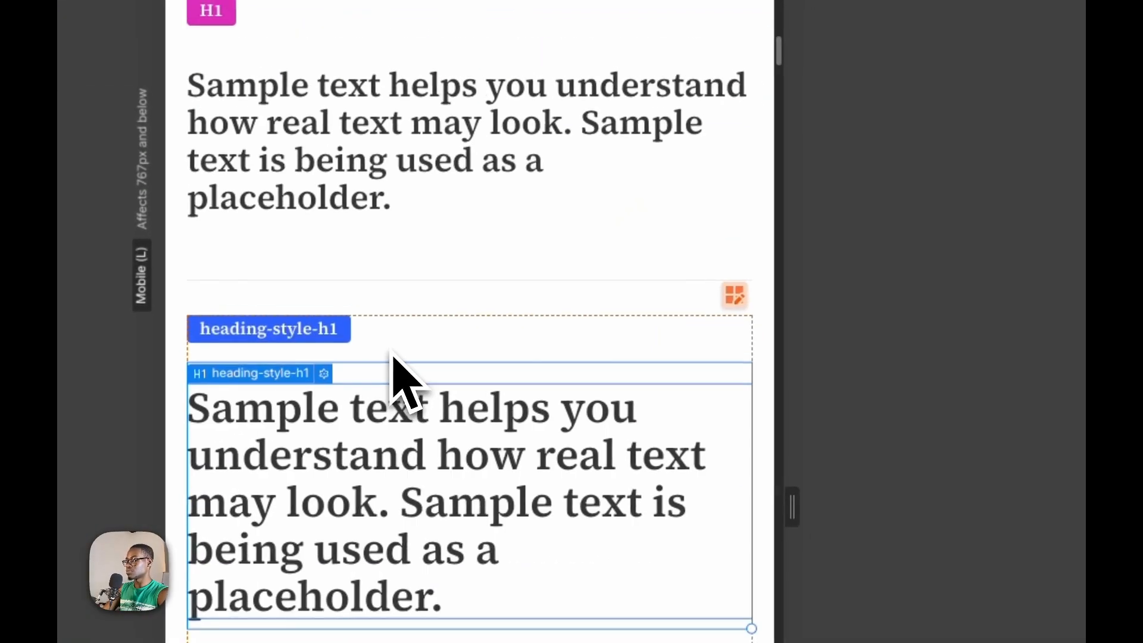
pyautogui.click(375, 178)
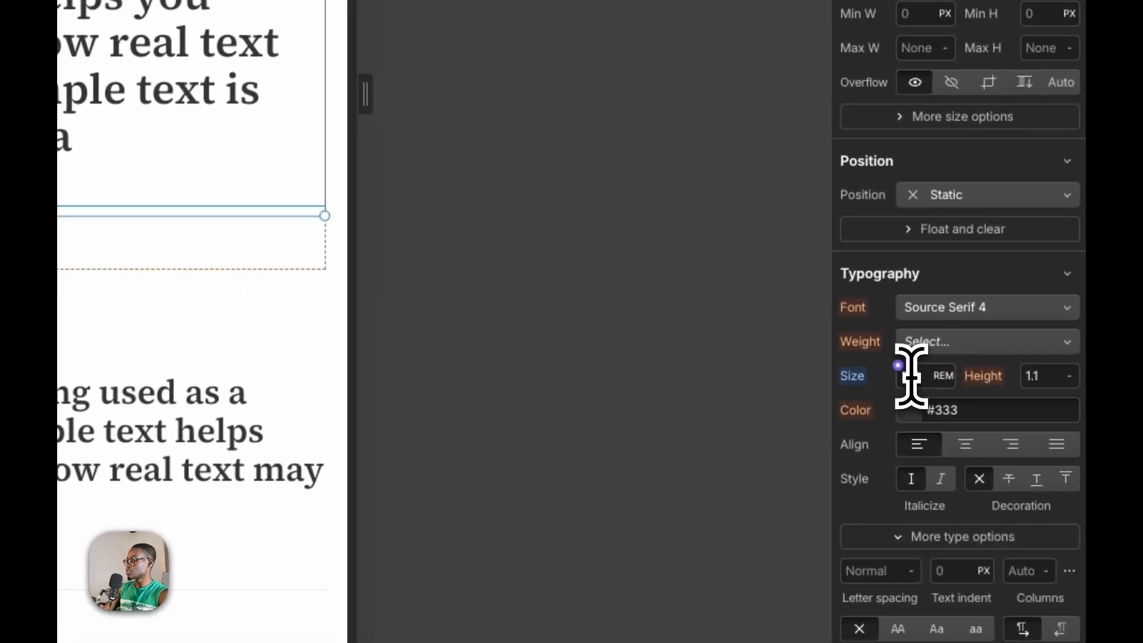
pyautogui.click(915, 374)
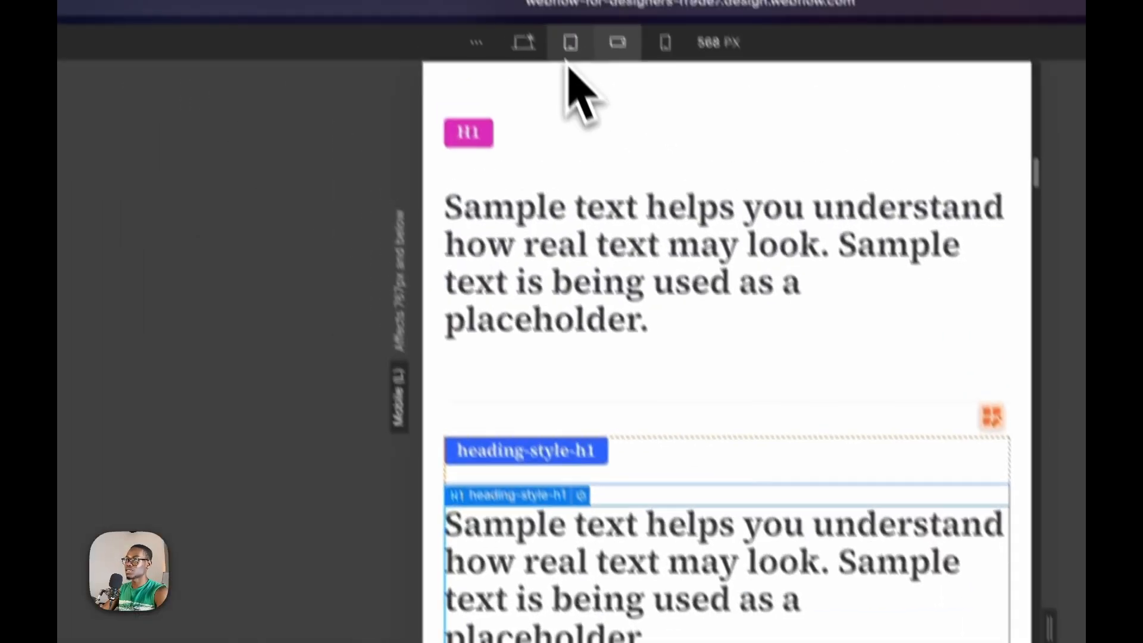
# Return to the desktop breakpoint and select the H2 sample heading.
pyautogui.click(533, 51)
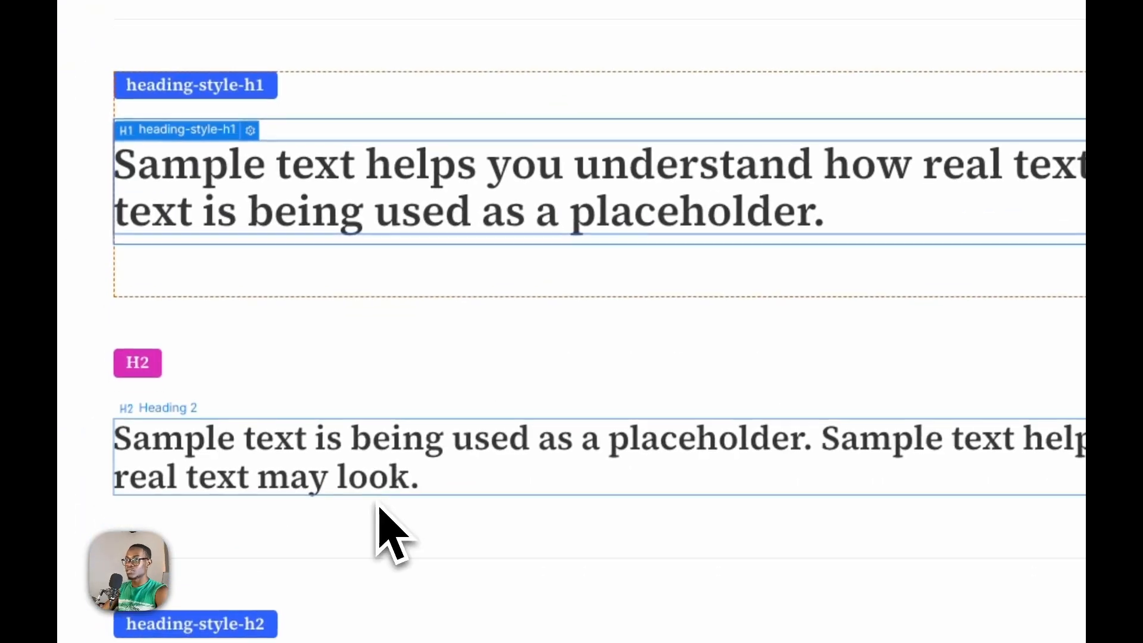
pyautogui.click(411, 481)
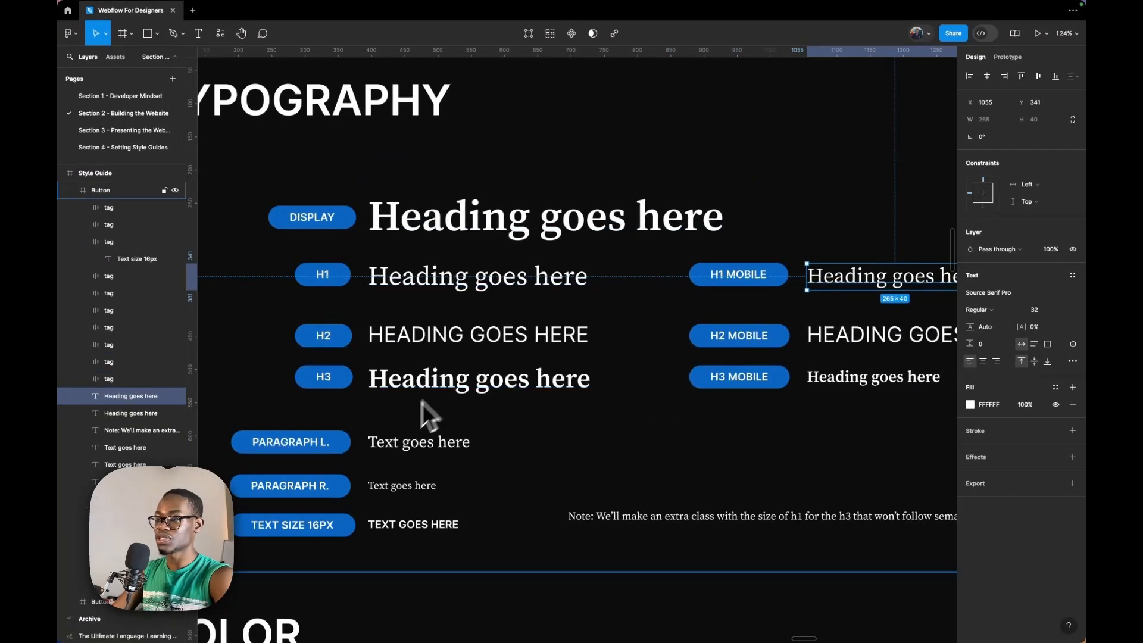
# In the Figma style guide, examine the text styles of the H2 and H2 Mobile sample headings.
pyautogui.scroll(-5, 421, 403)
pyautogui.scroll(-5, 362, 310)
pyautogui.scroll(4, 548, 320)
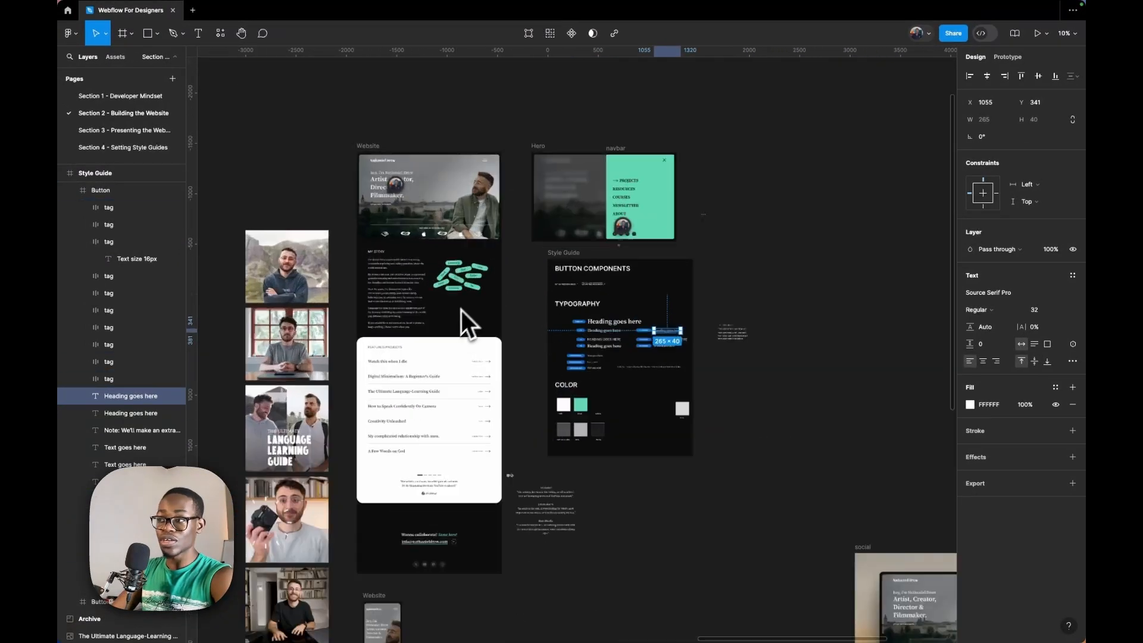
pyautogui.scroll(3, 342, 265)
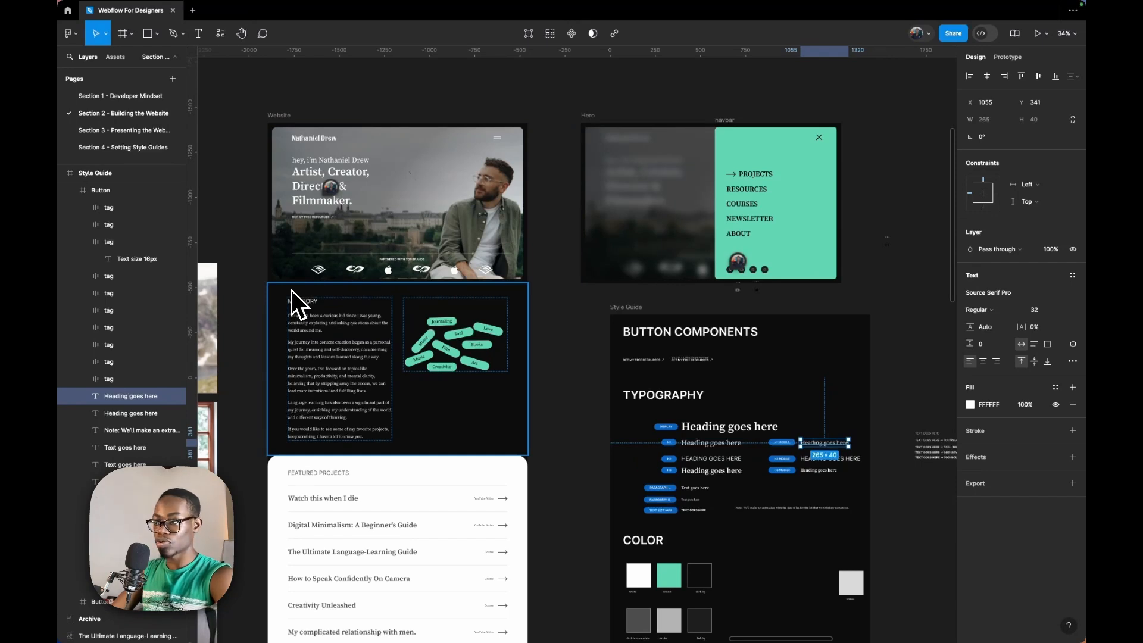
pyautogui.scroll(5, 765, 439)
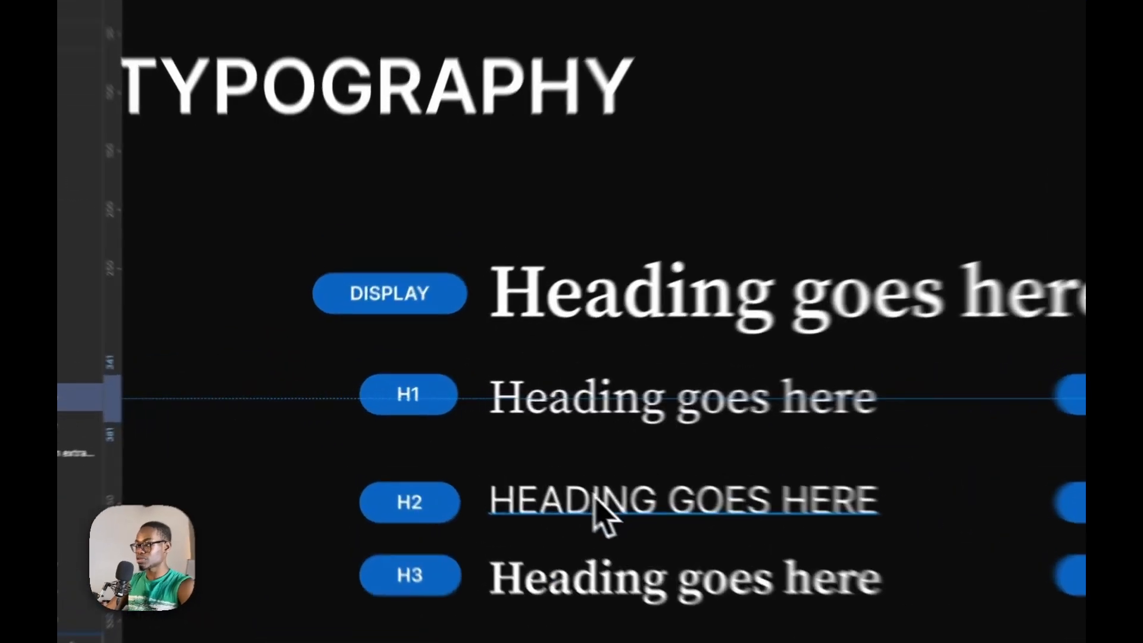
pyautogui.click(467, 442)
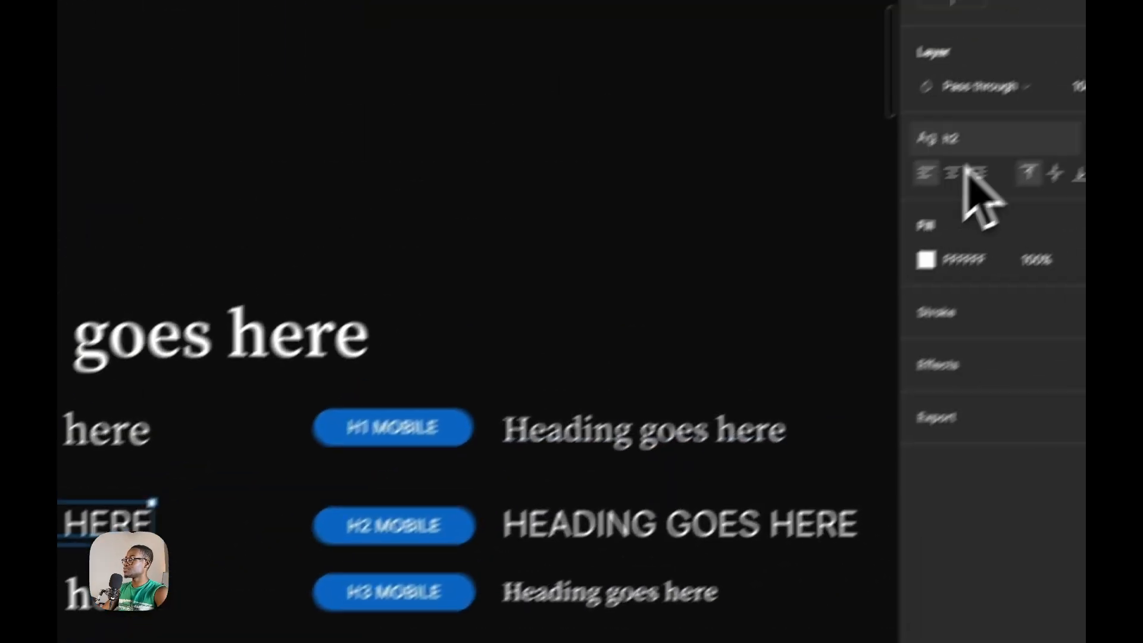
pyautogui.click(922, 179)
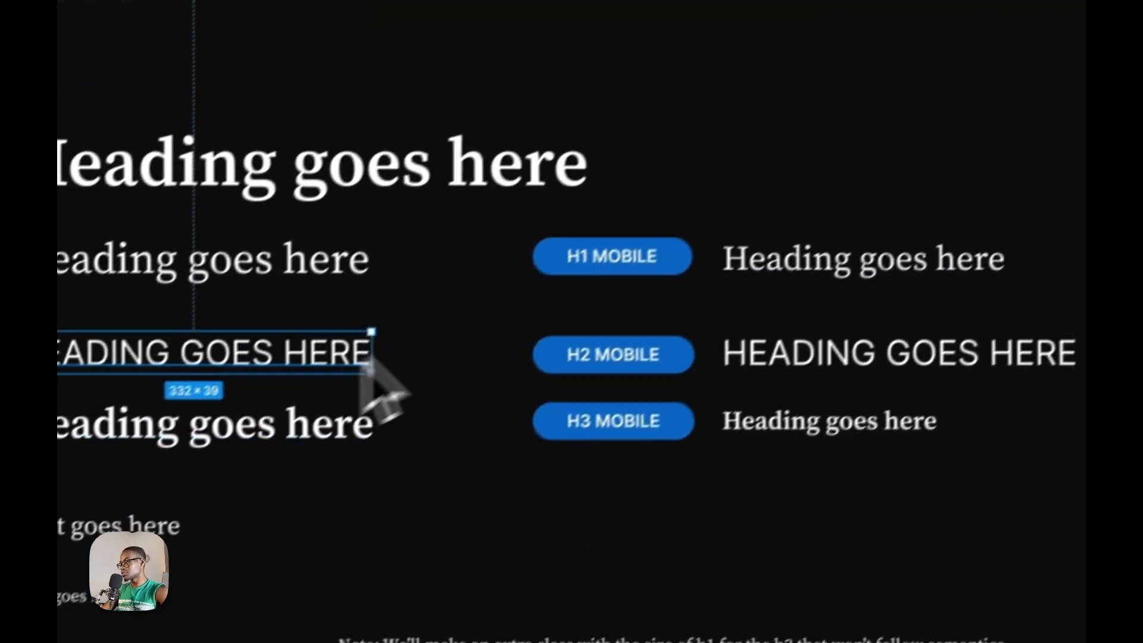
pyautogui.click(834, 357)
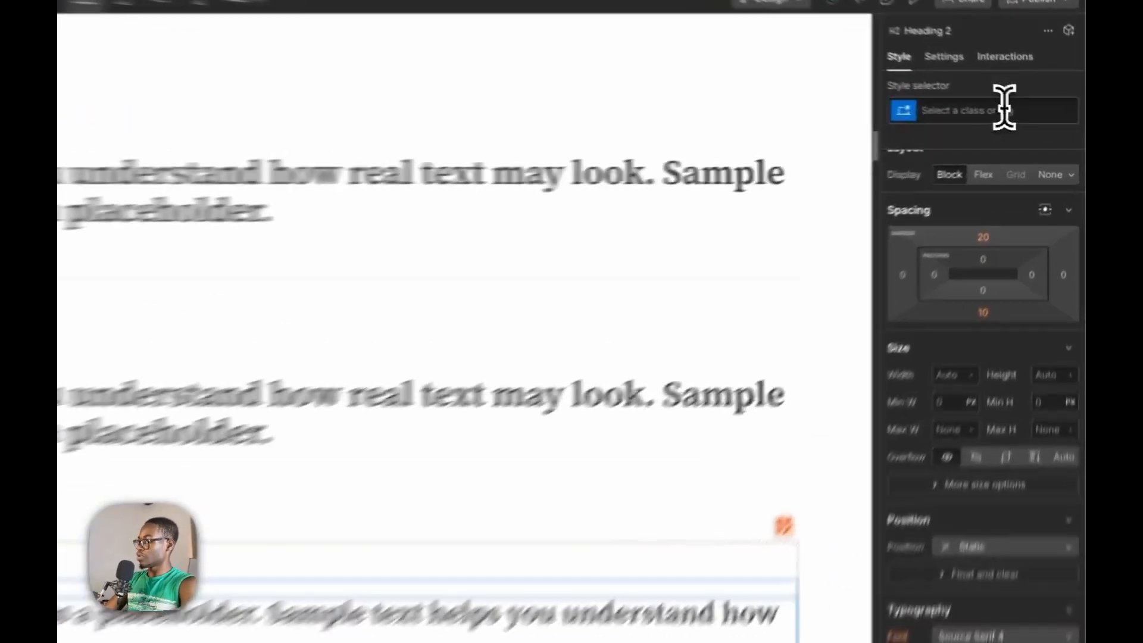
# In Webflow, target the All H2 Headings tag and set its font size to 2 rem and line height to 1.1.
pyautogui.click(1036, 119)
pyautogui.click(979, 177)
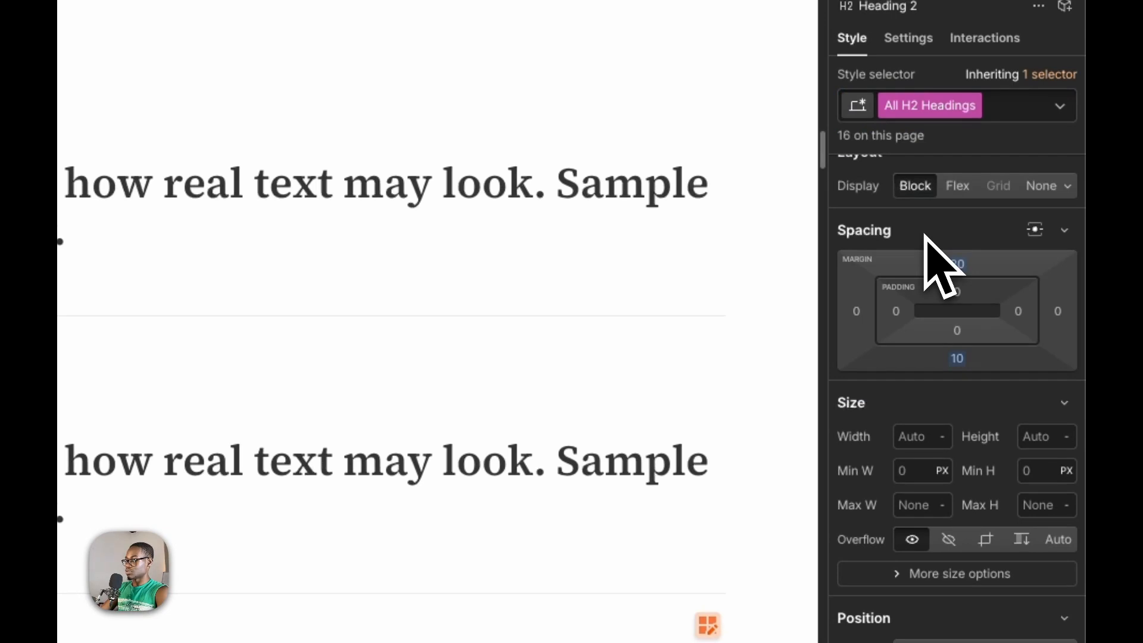
pyautogui.click(906, 556)
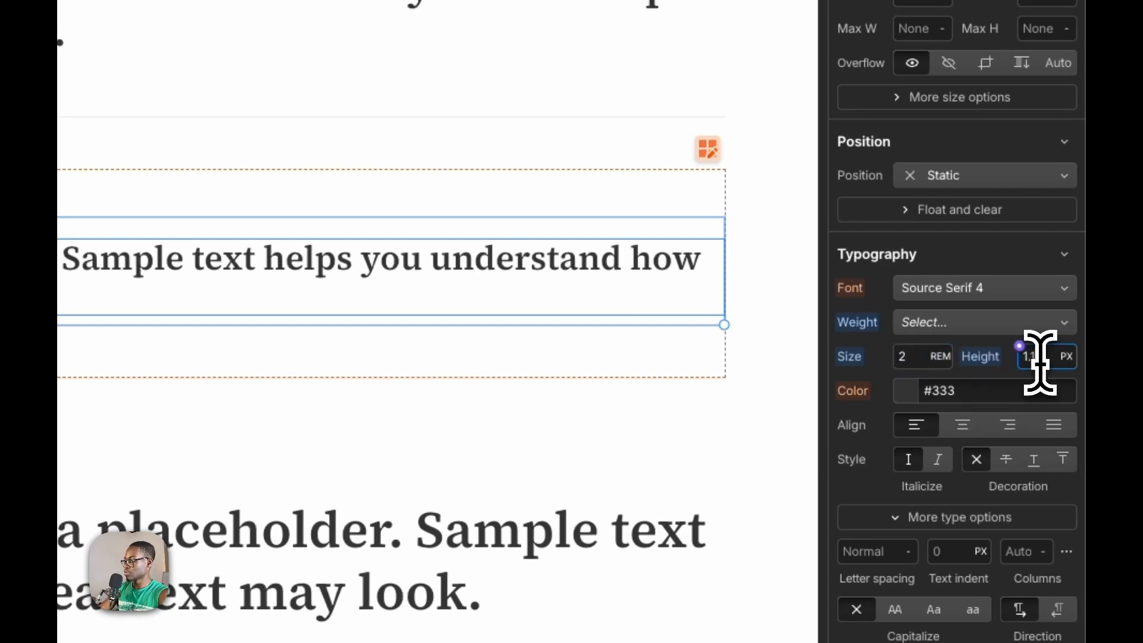
pyautogui.press('Return')
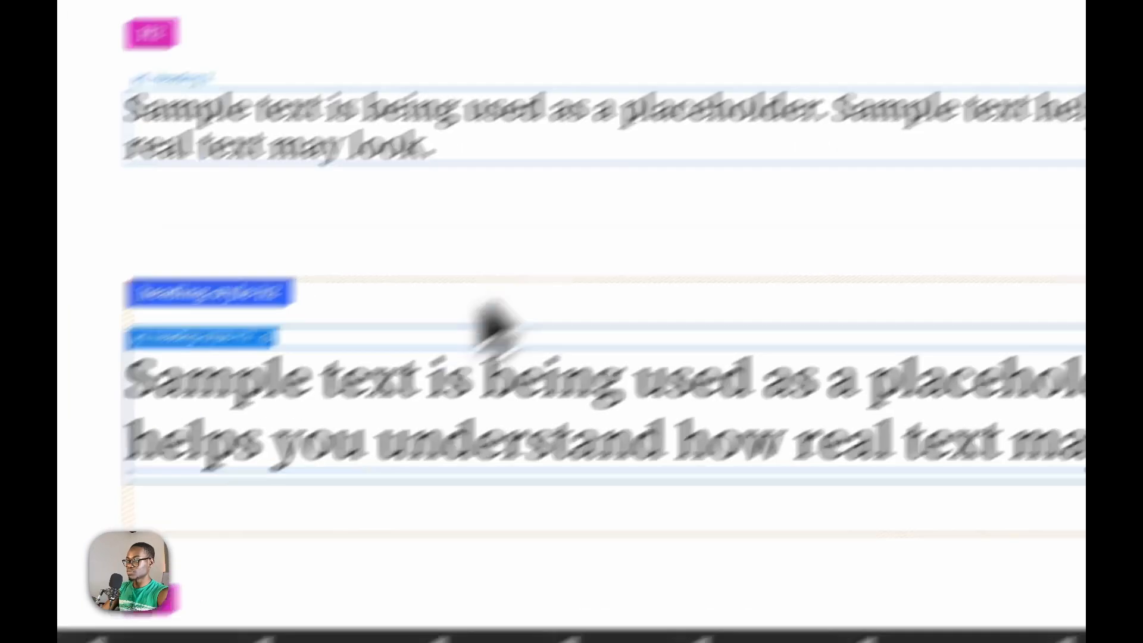
# Set the desktop font size of the heading-style-h2 class to 2 rem.
pyautogui.click(920, 445)
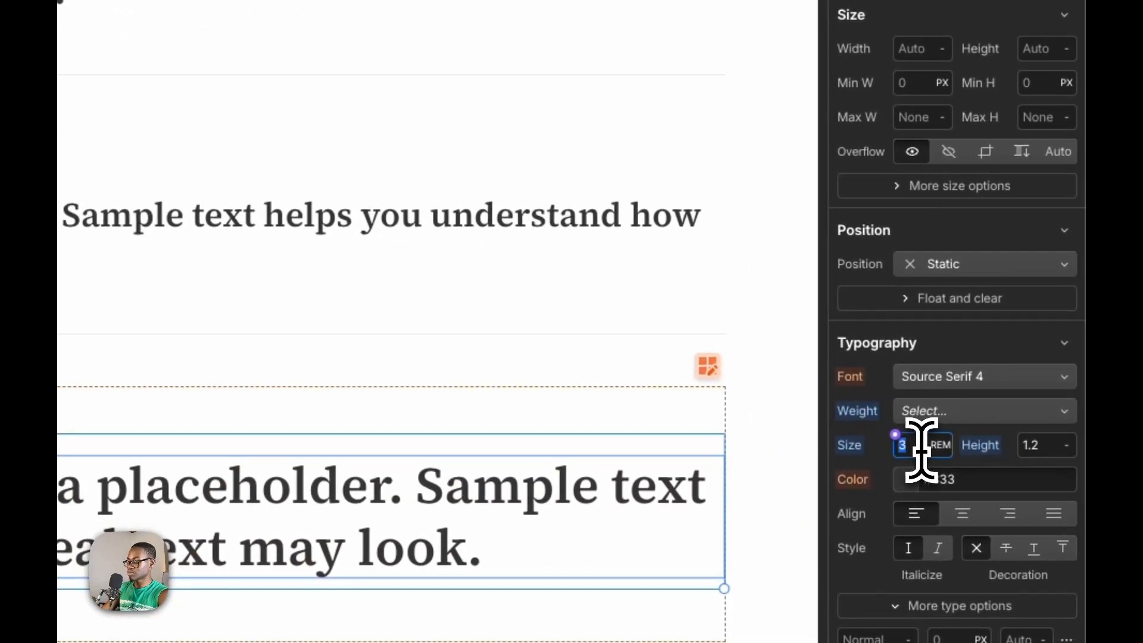
pyautogui.press('Return')
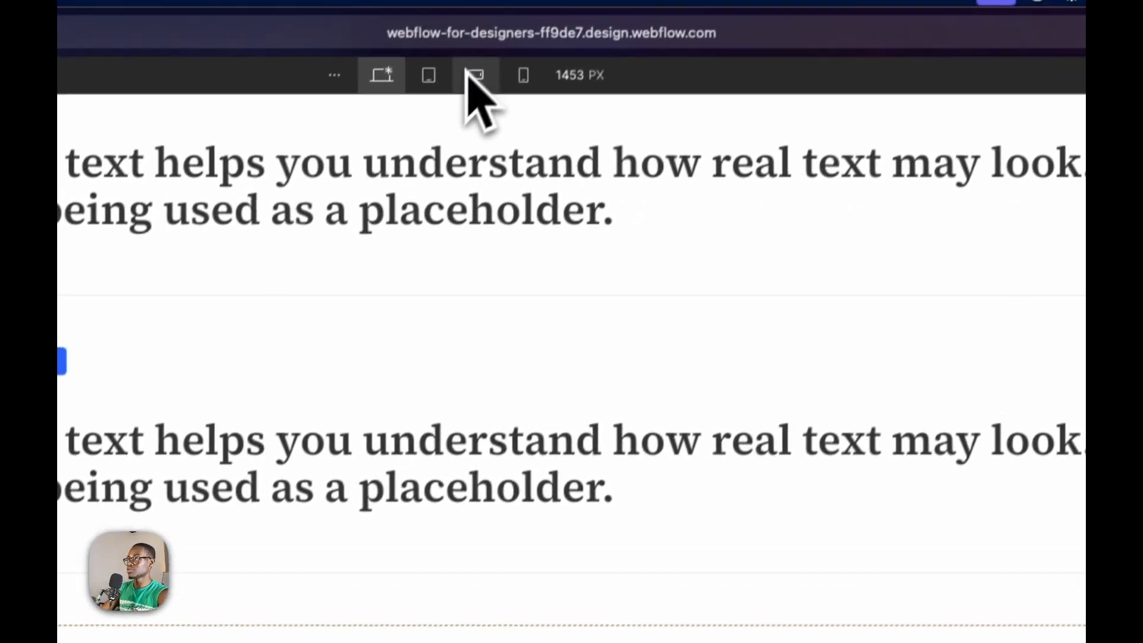
# Compare the H2 heading and heading-style-h2 typography between the mobile landscape and desktop breakpoints.
pyautogui.click(469, 74)
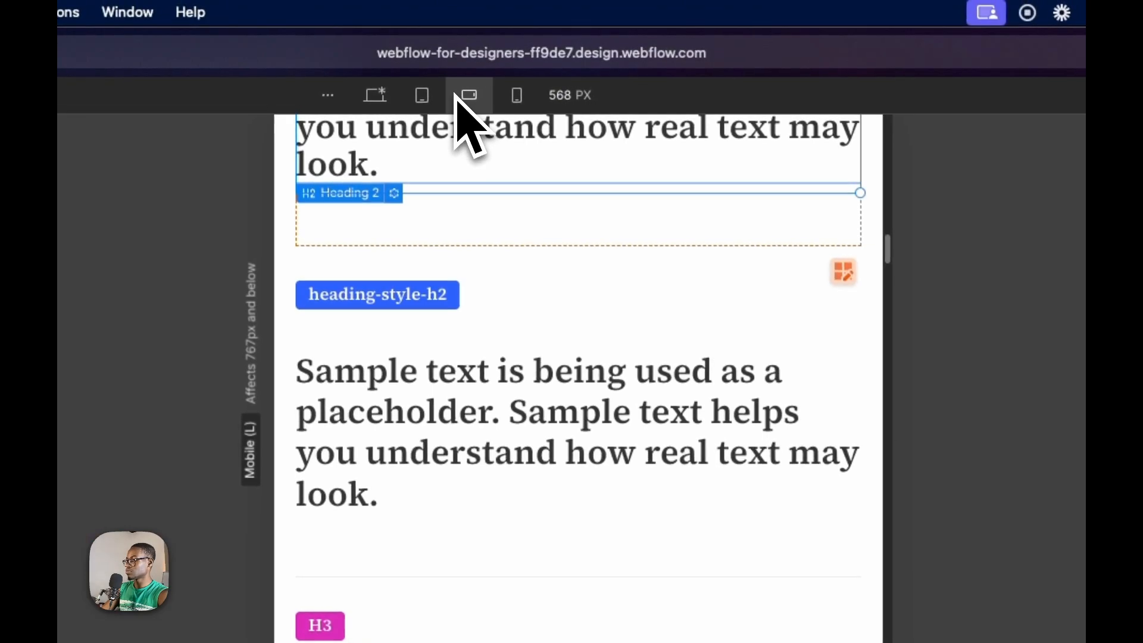
pyautogui.scroll(5, 456, 417)
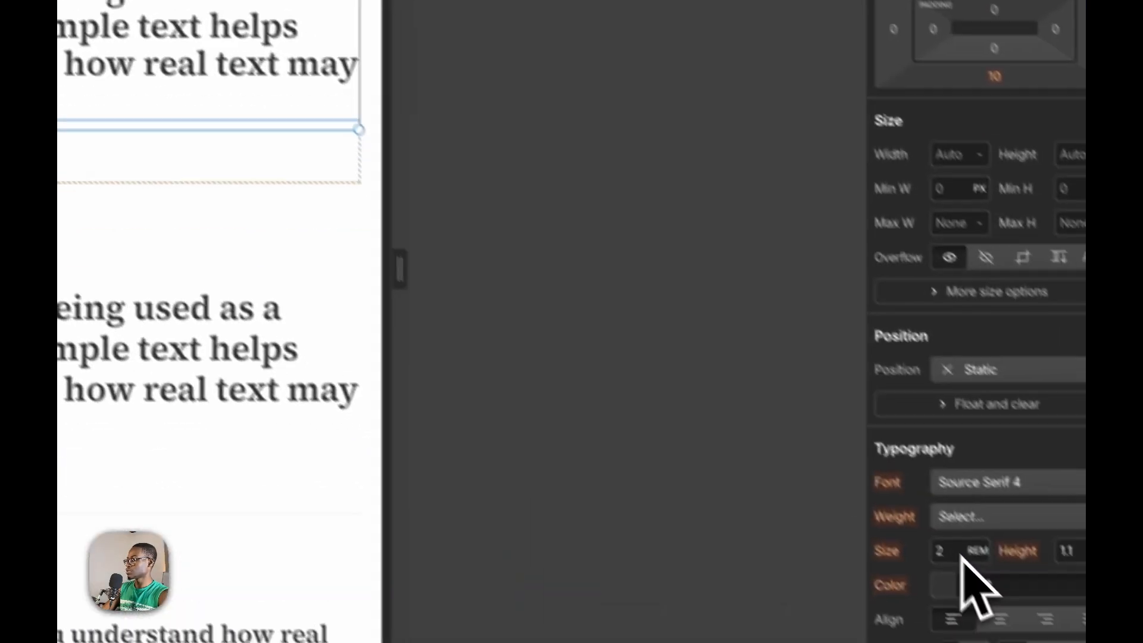
pyautogui.click(939, 232)
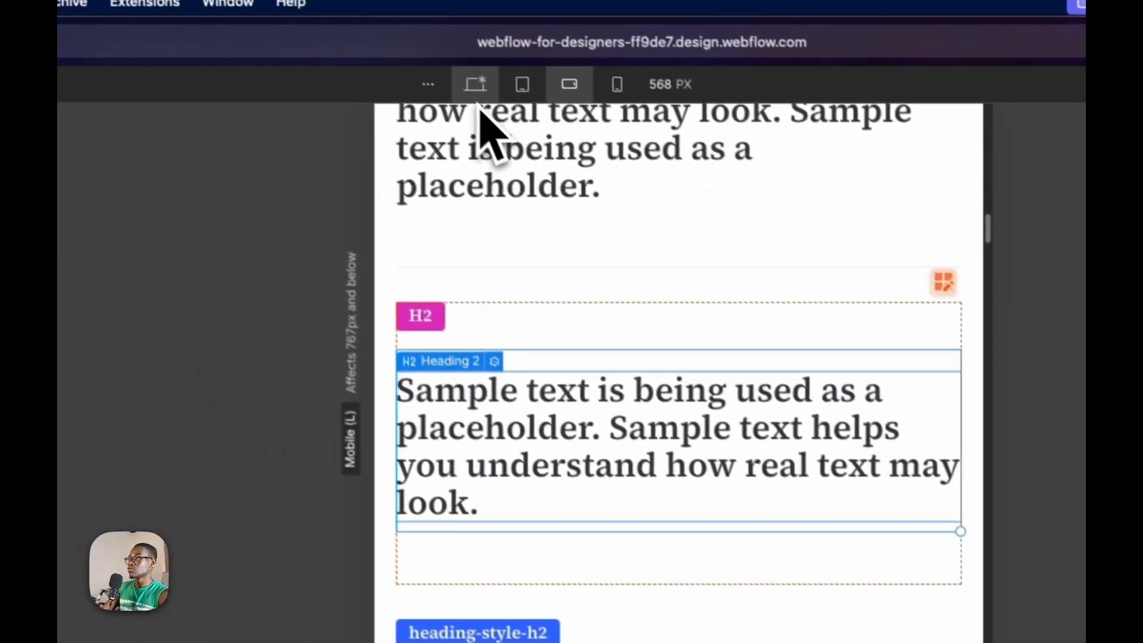
pyautogui.click(476, 88)
pyautogui.scroll(-10, 437, 518)
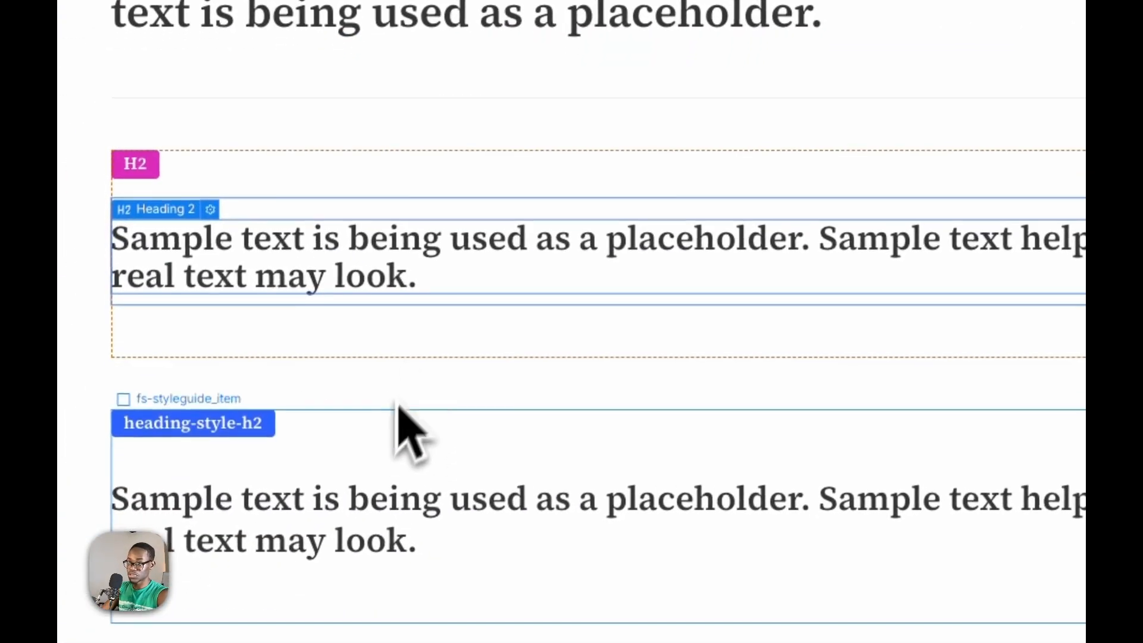
pyautogui.scroll(-1, 387, 441)
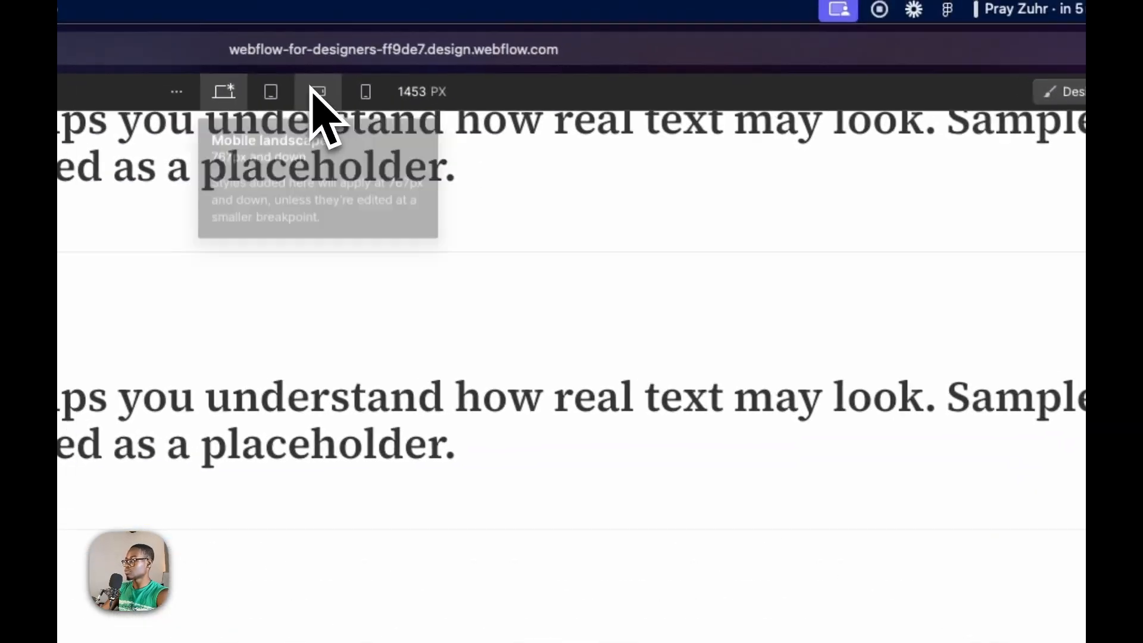
pyautogui.click(243, 56)
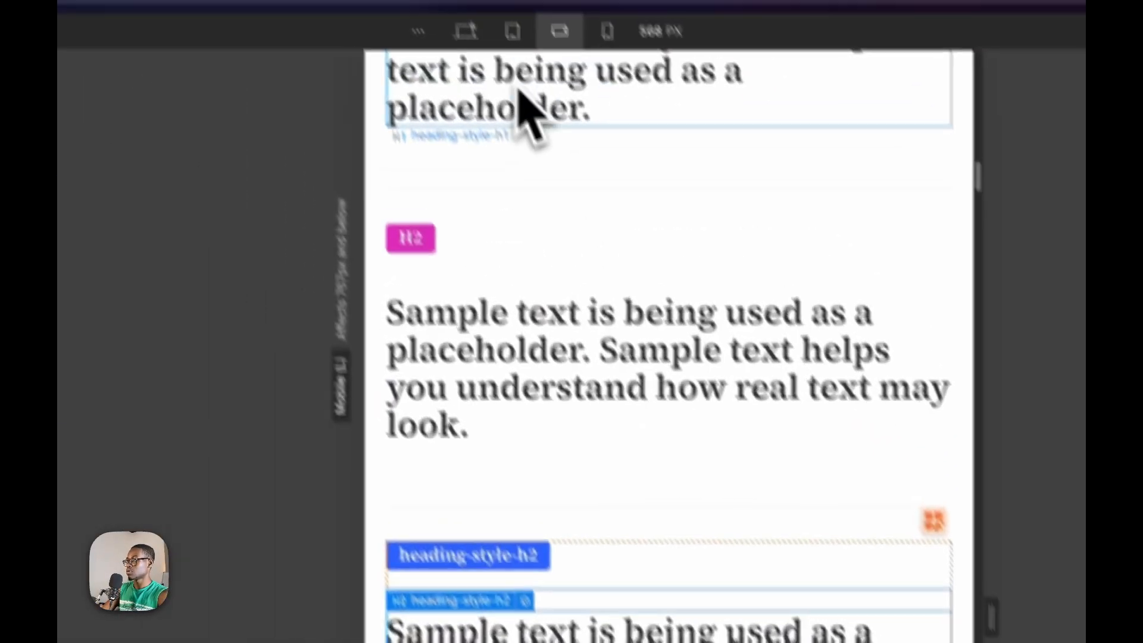
pyautogui.click(470, 36)
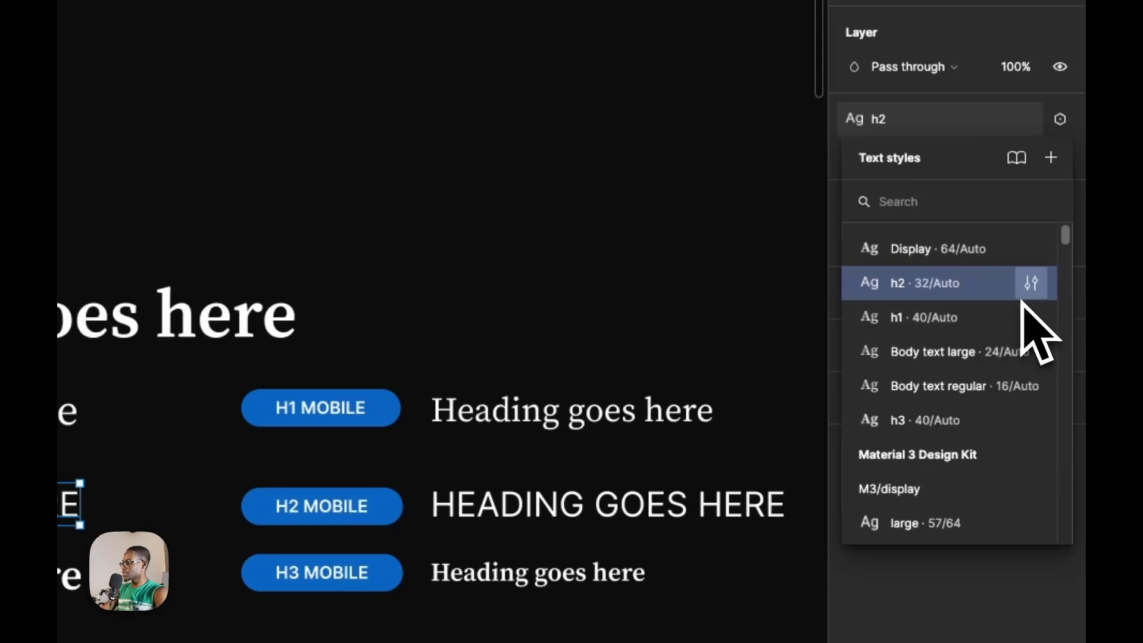
# Inspect the properties of the h2 text style in Figma, including its font family and weight.
pyautogui.click(1023, 295)
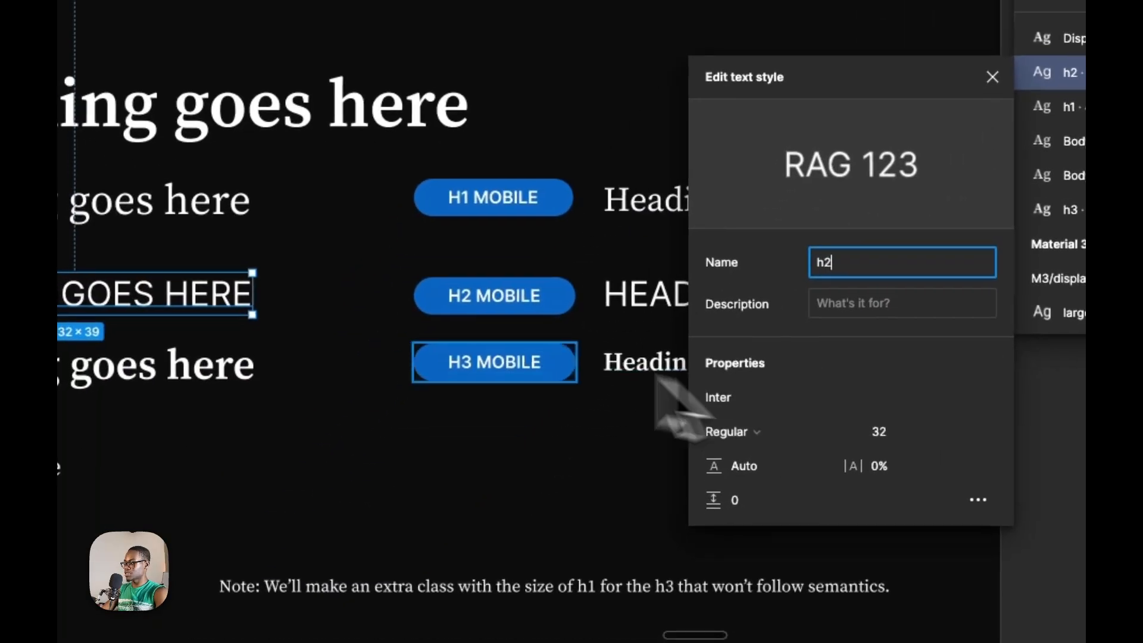
pyautogui.click(445, 313)
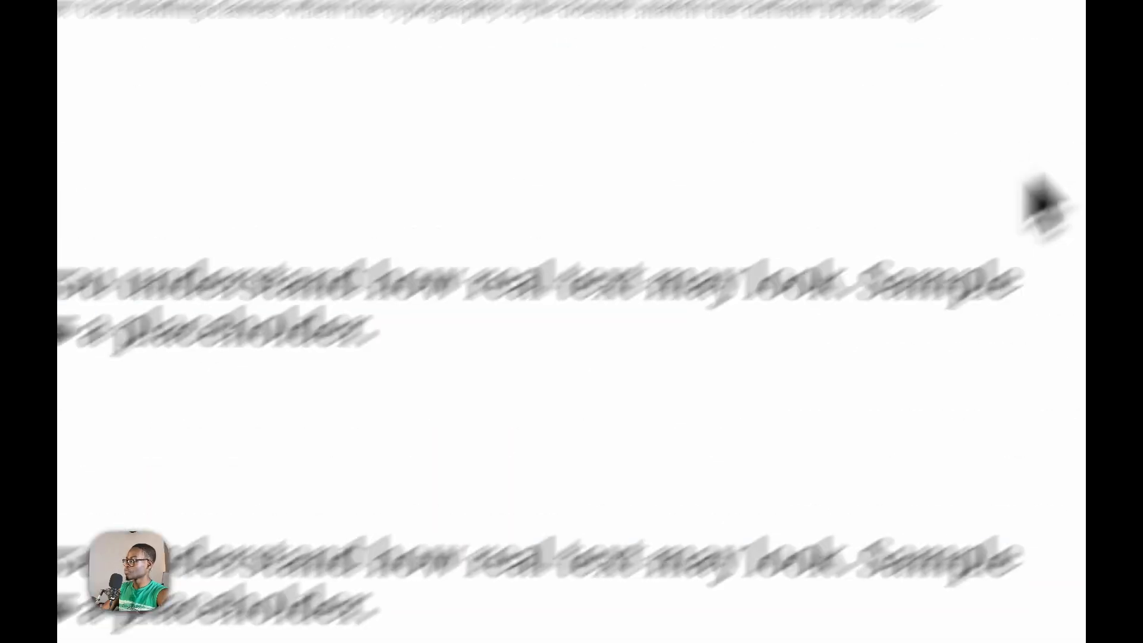
# In Webflow, set the font of All H2 Headings to Inter with weight 400 - Normal.
pyautogui.click(959, 176)
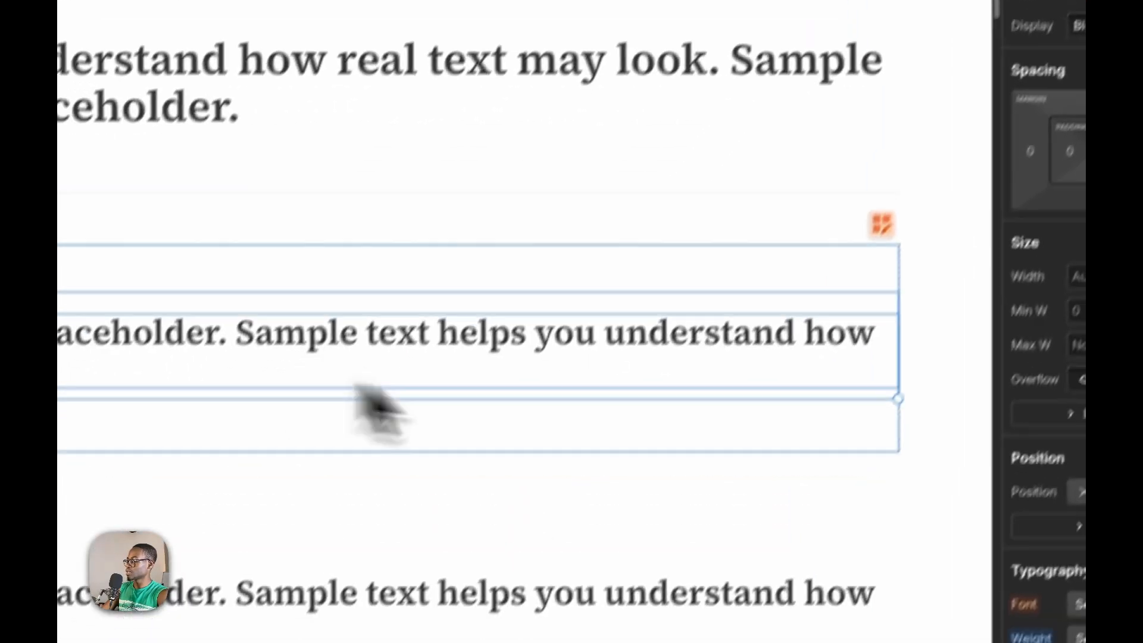
pyautogui.click(1079, 606)
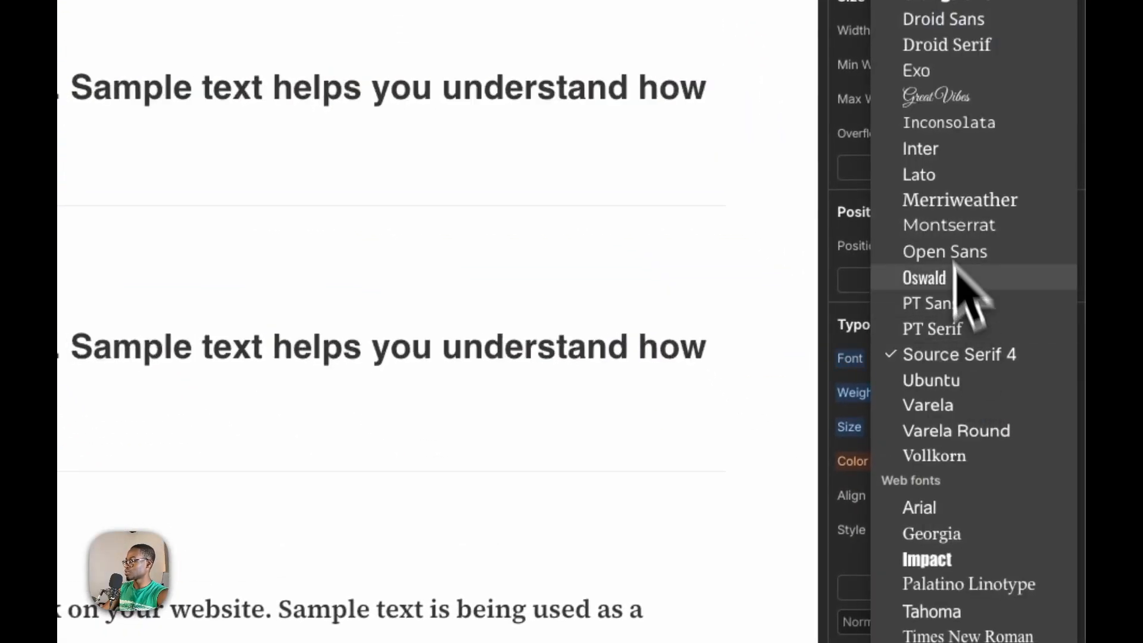
pyautogui.click(933, 151)
pyautogui.click(965, 398)
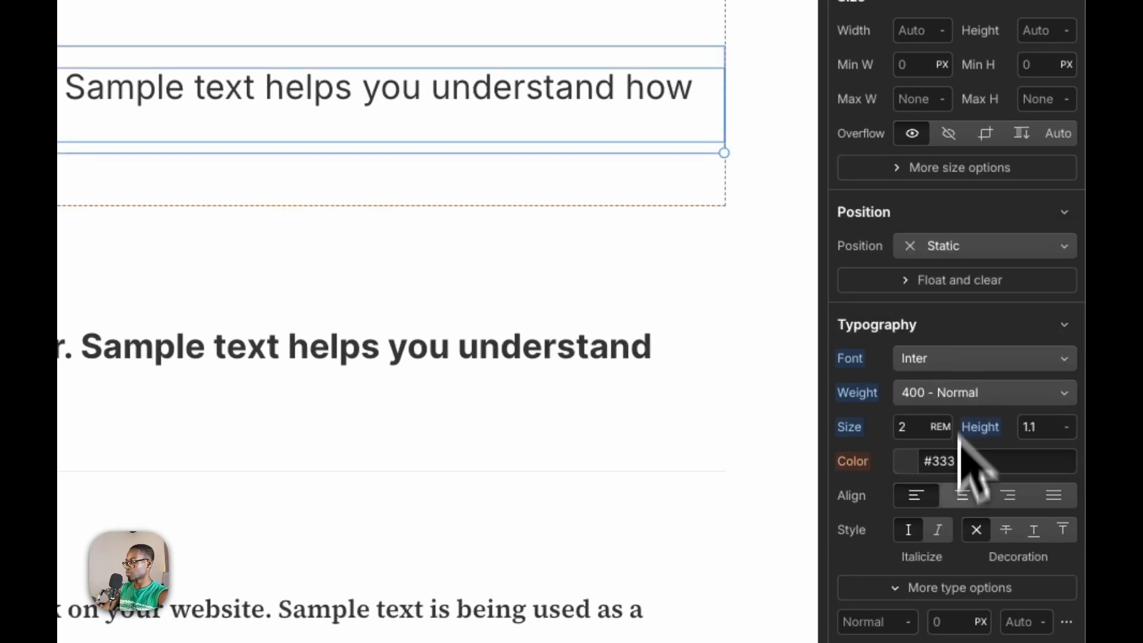
# Set the font weight of the heading-style-h2 class to 400 - Normal.
pyautogui.click(322, 387)
pyautogui.click(917, 399)
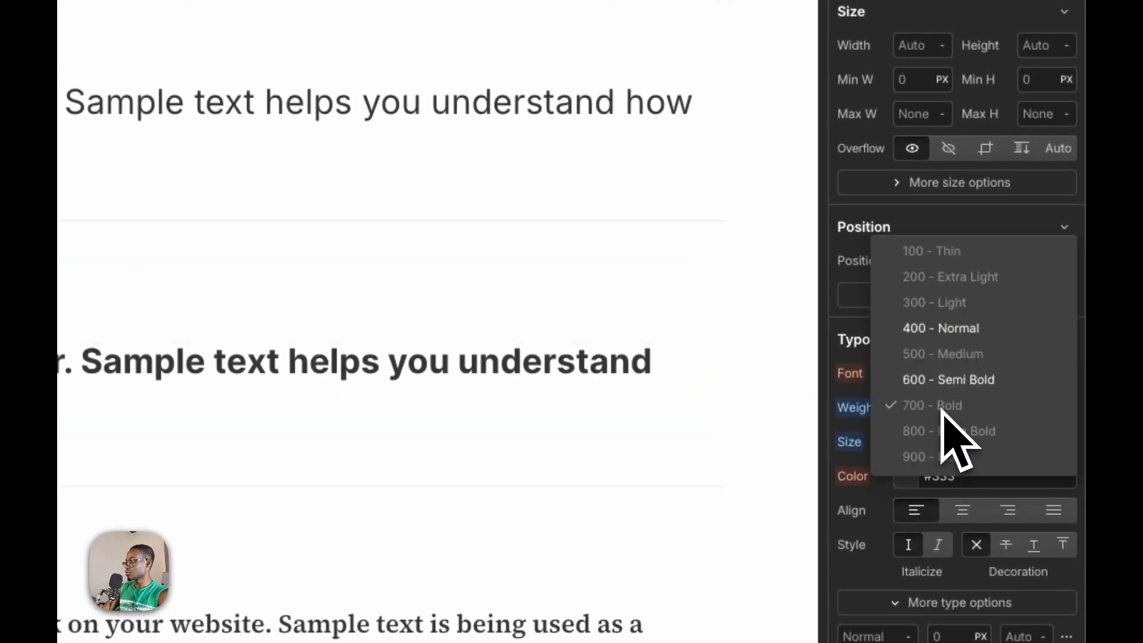
pyautogui.click(952, 331)
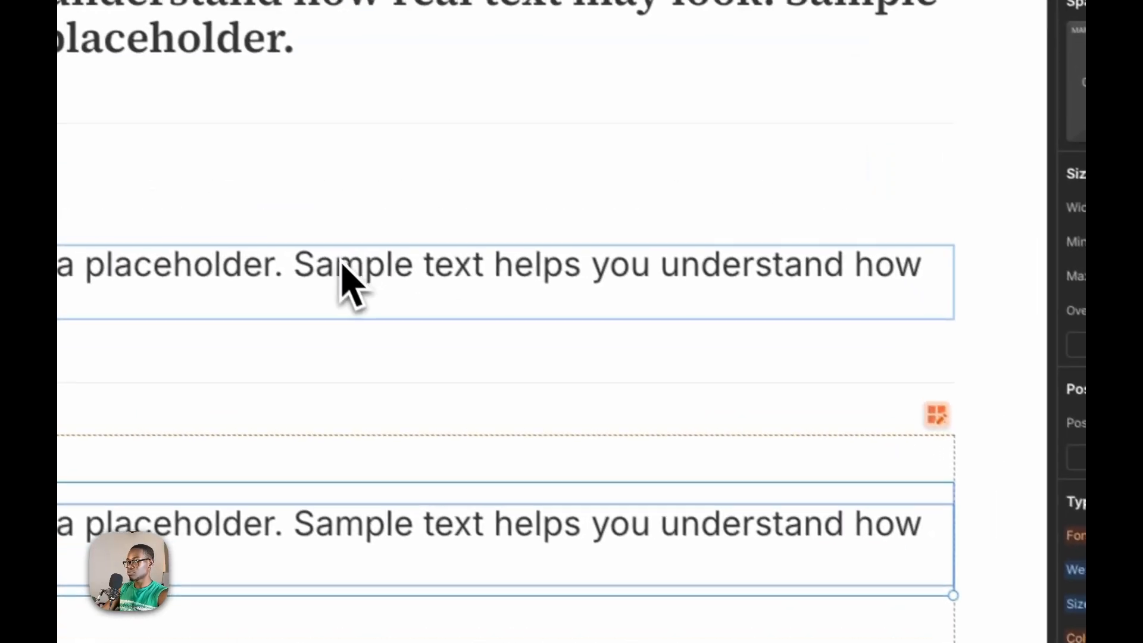
# Set the capitalization of All H2 Headings to uppercase.
pyautogui.click(113, 120)
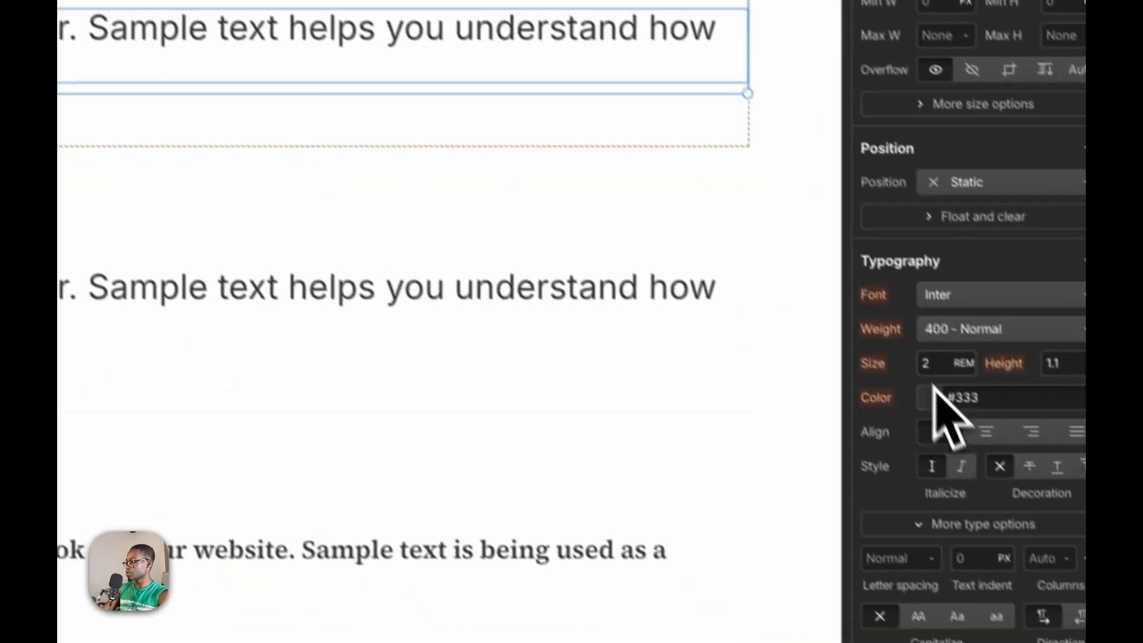
pyautogui.scroll(-1, 959, 536)
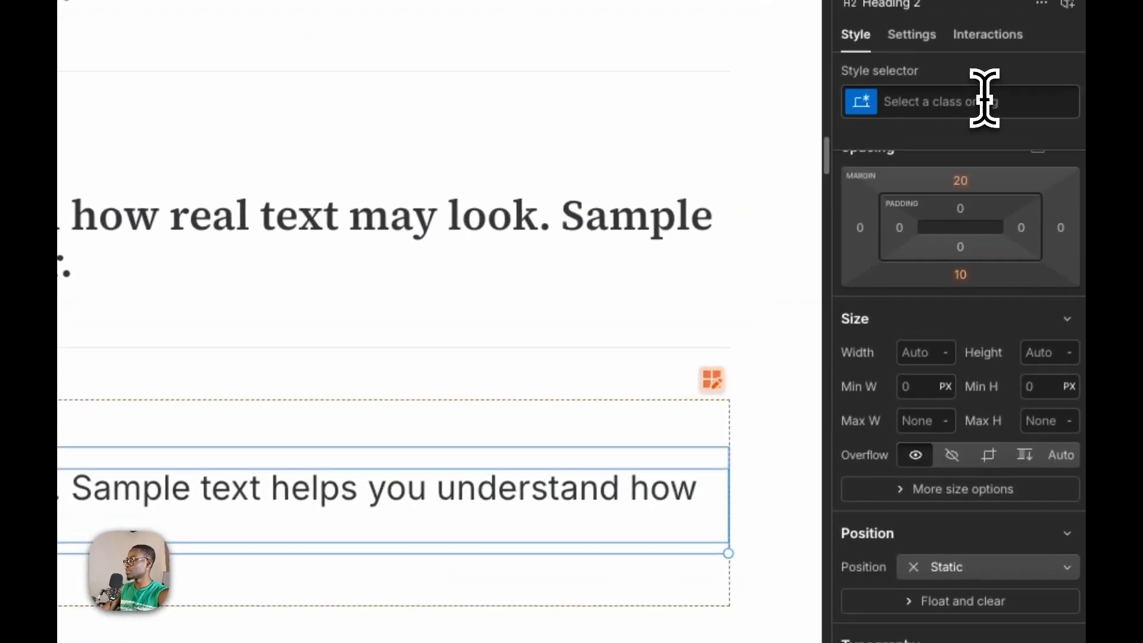
pyautogui.click(984, 98)
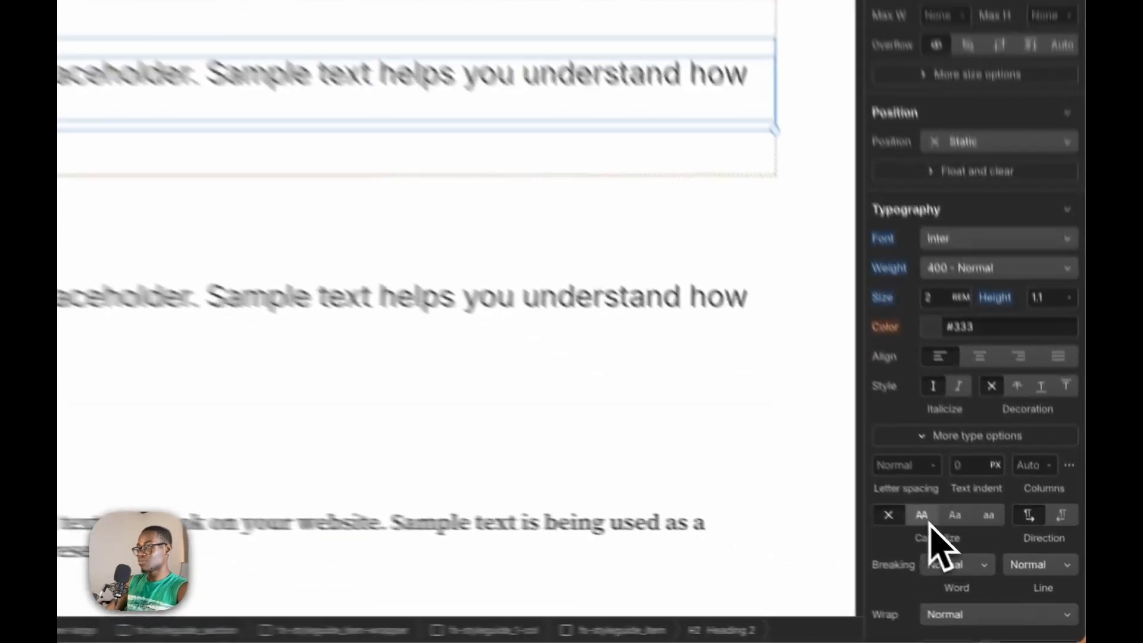
pyautogui.click(991, 568)
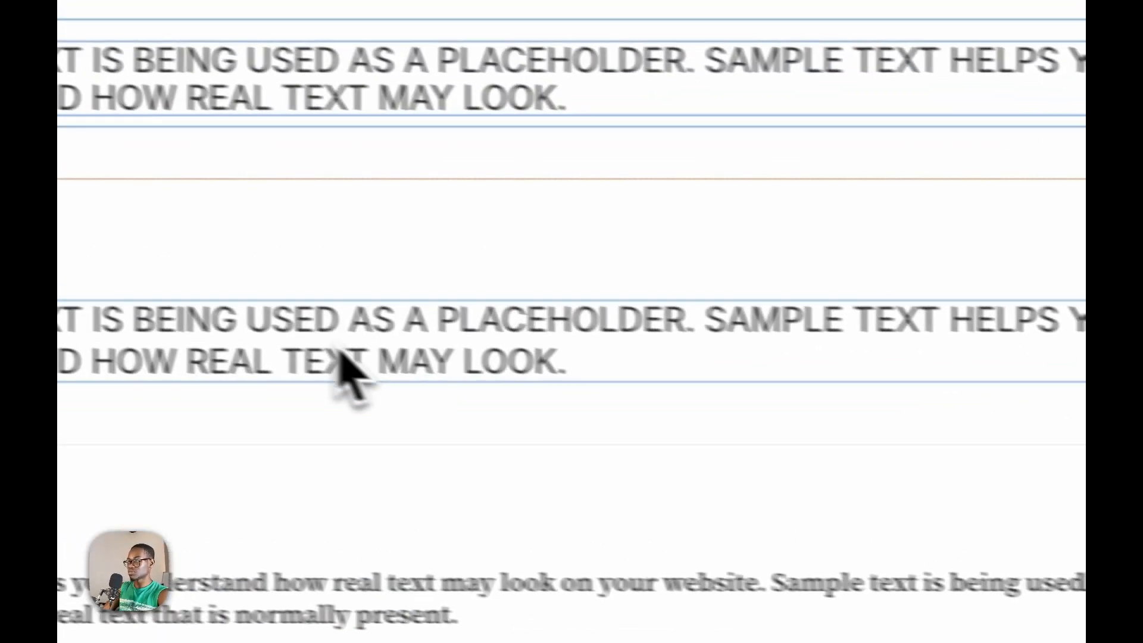
# Switch to Figma and inspect the h3 text style and the text properties of the H3 mobile heading.
pyautogui.click(239, 557)
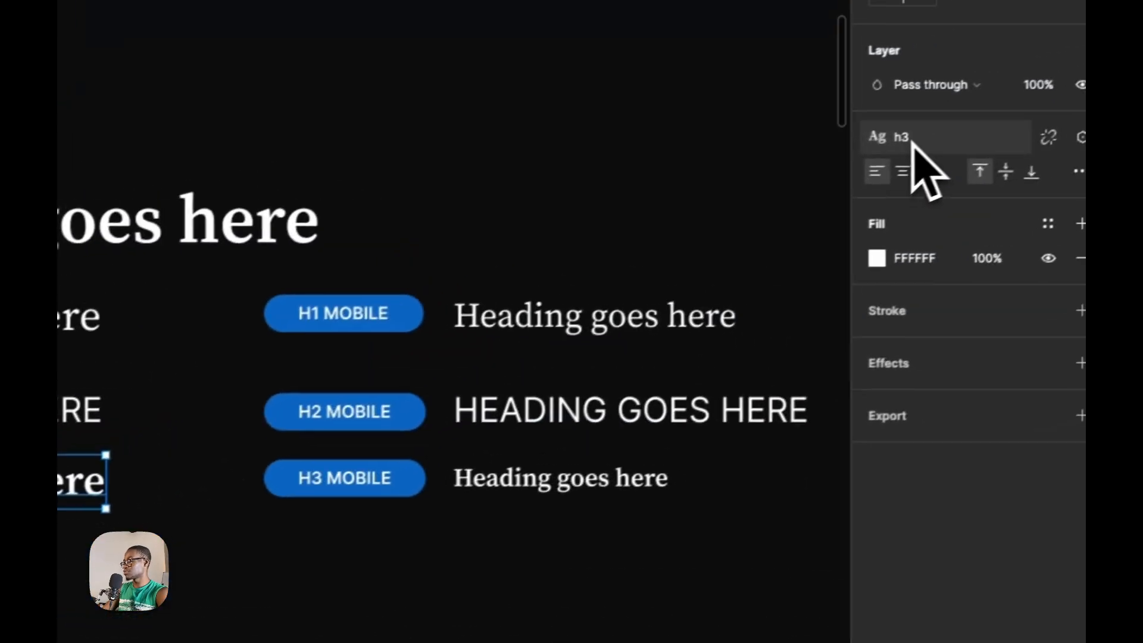
pyautogui.click(908, 144)
pyautogui.moveTo(1027, 410)
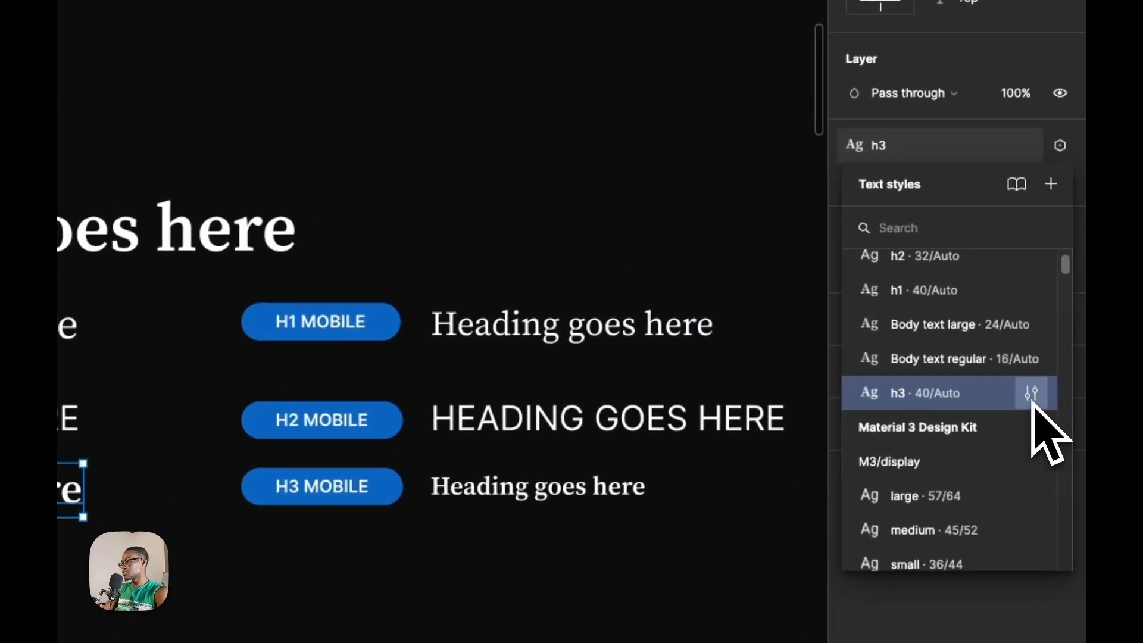
pyautogui.click(594, 497)
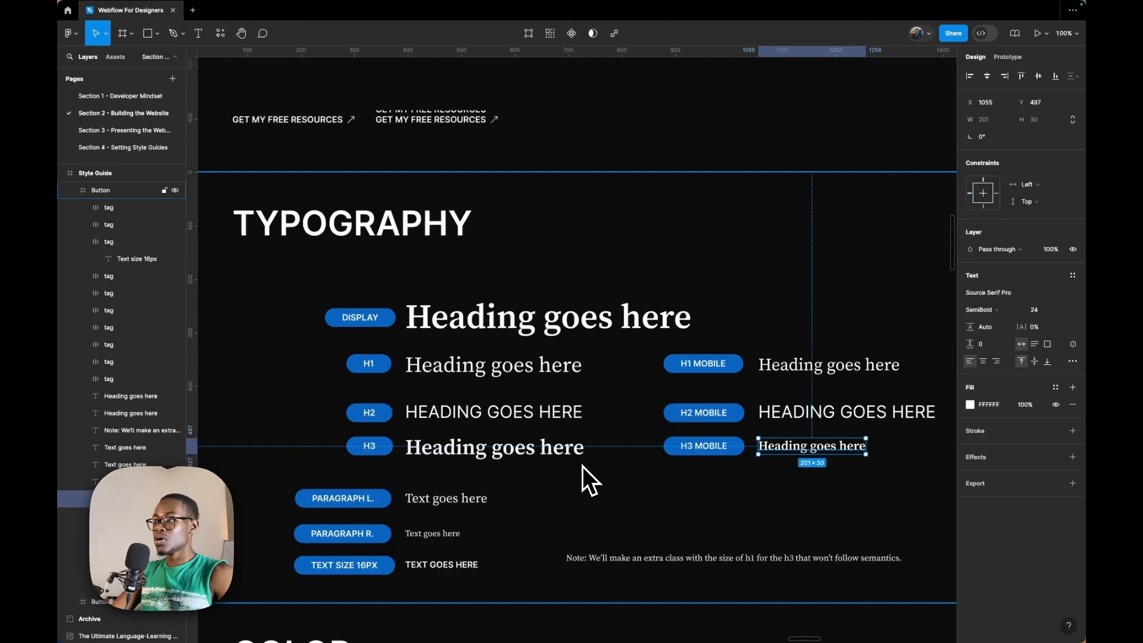
# Switch back to Webflow and set the desktop font size of All H3 Headings to 2.5 rem, keeping Source Serif 4 as the font.
pyautogui.press('super+Tab')
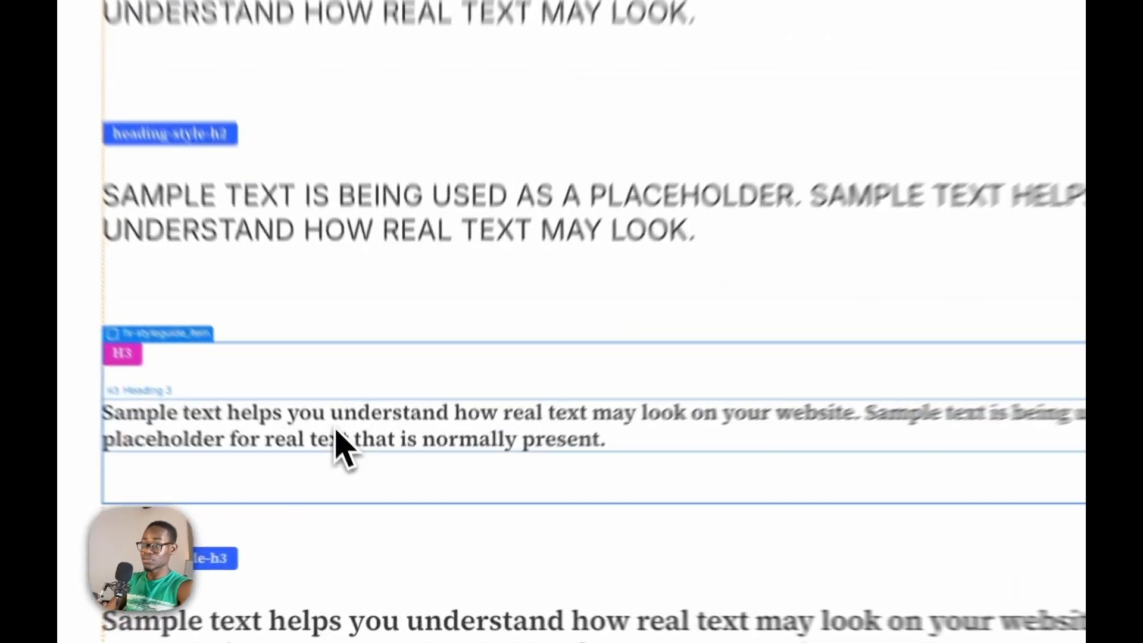
pyautogui.click(379, 480)
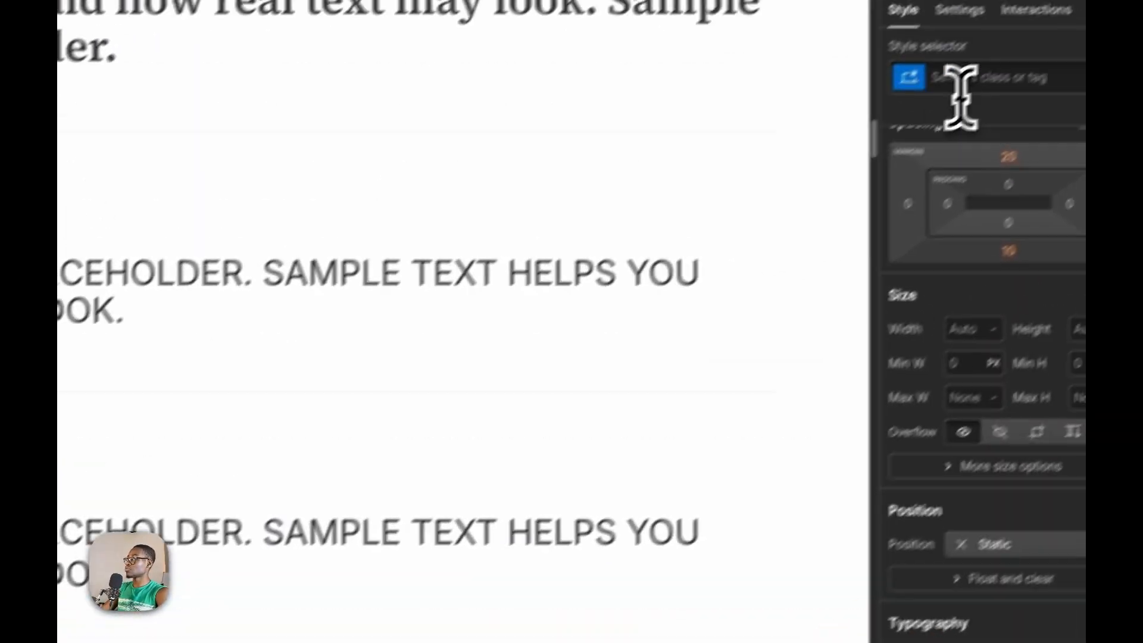
pyautogui.click(964, 78)
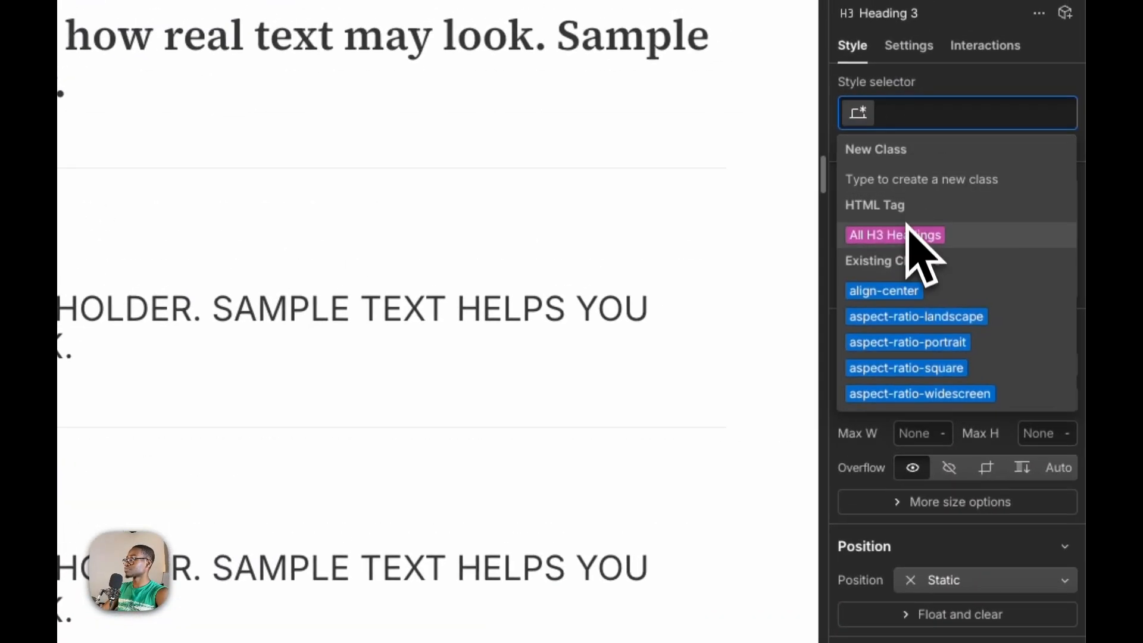
pyautogui.click(956, 201)
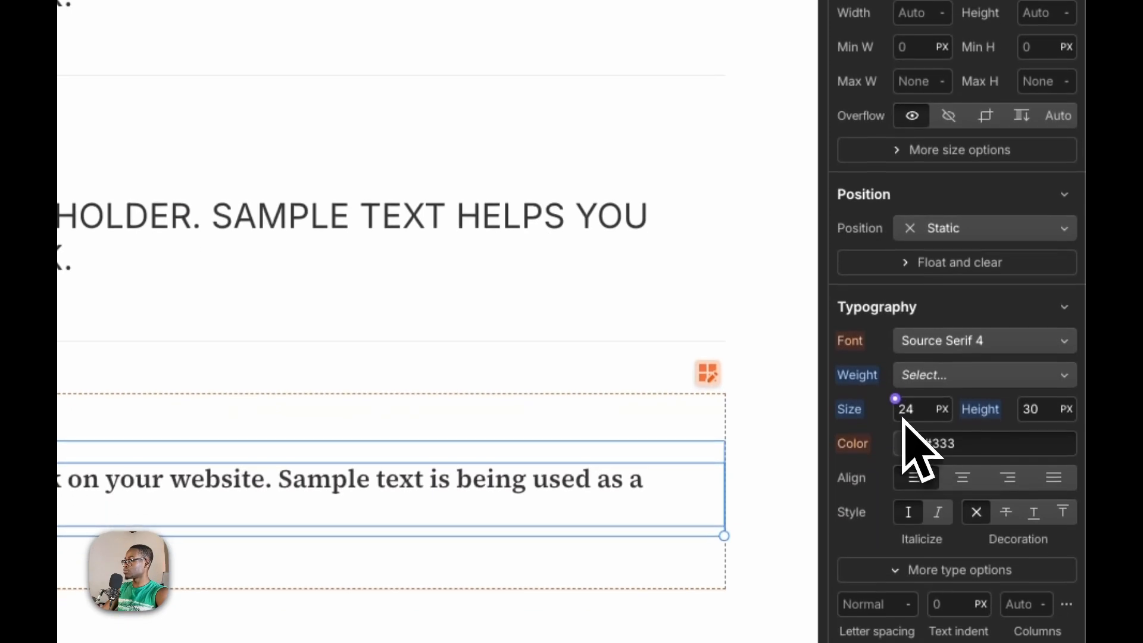
pyautogui.click(989, 338)
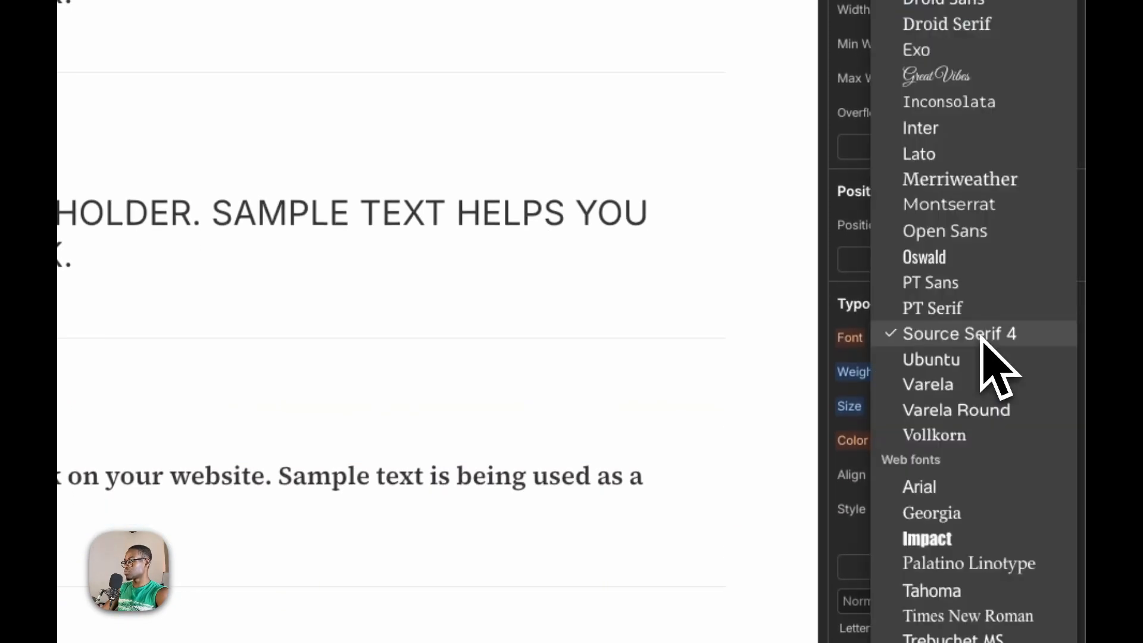
pyautogui.click(855, 418)
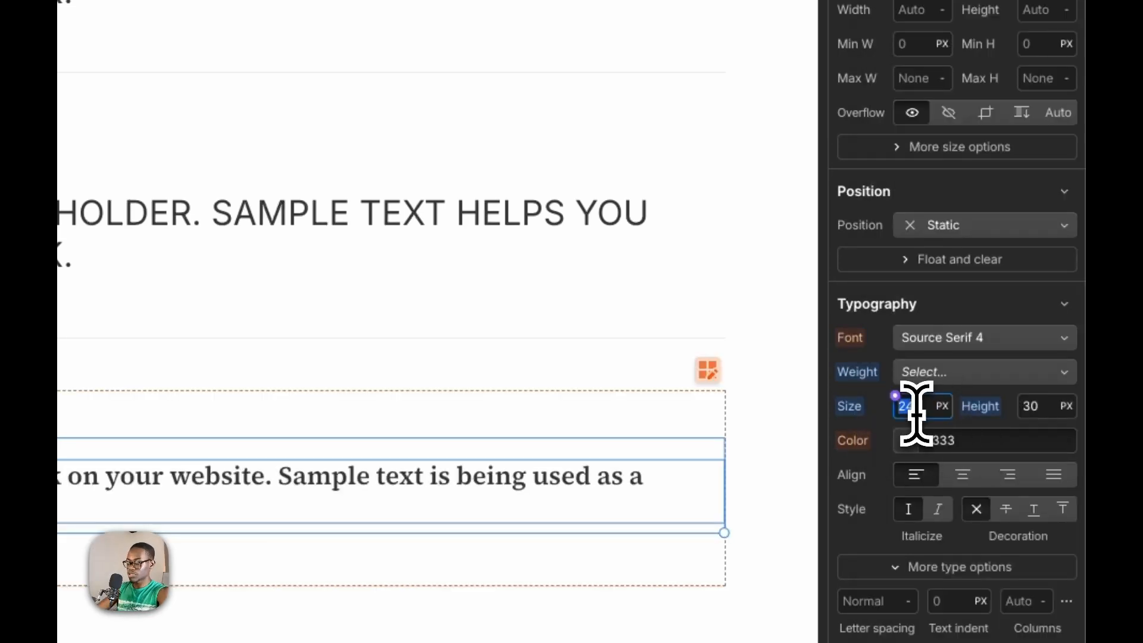
pyautogui.press('Return')
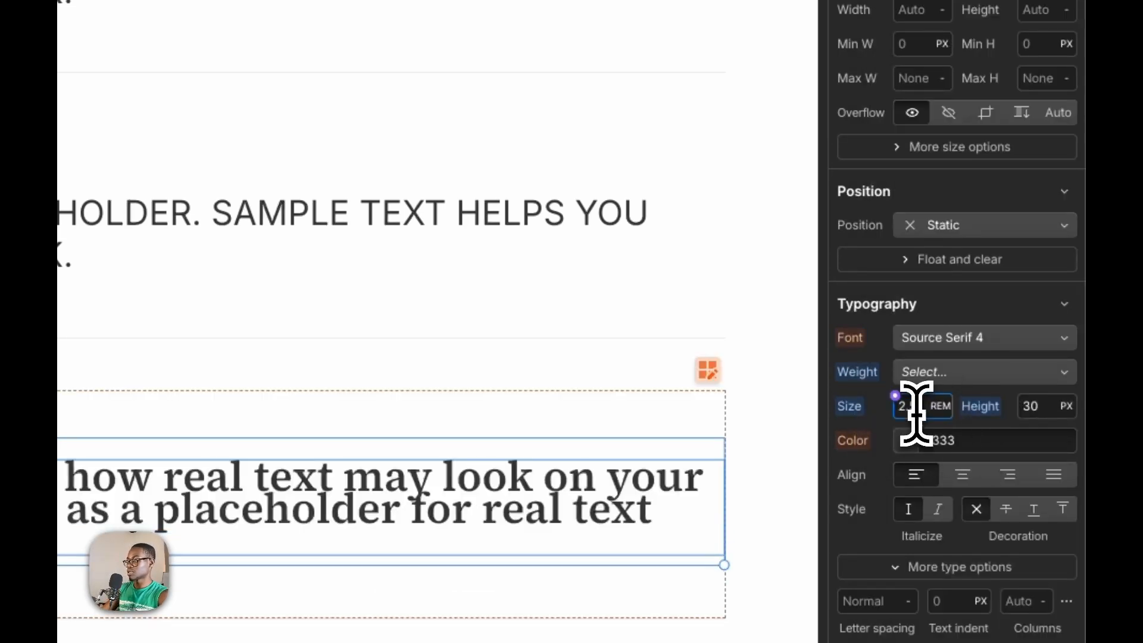
# Set the line height of All H3 Headings to 1.1 and the font weight to 600 - Semi Bold.
pyautogui.click(1037, 406)
pyautogui.write('1')
pyautogui.press('Return')
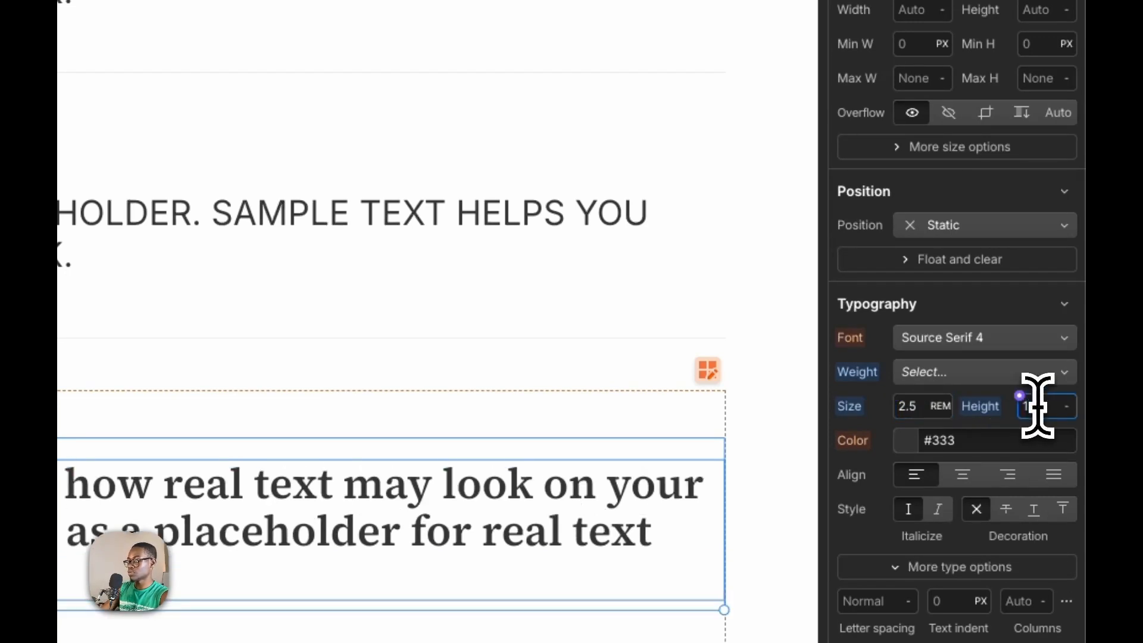
pyautogui.click(998, 374)
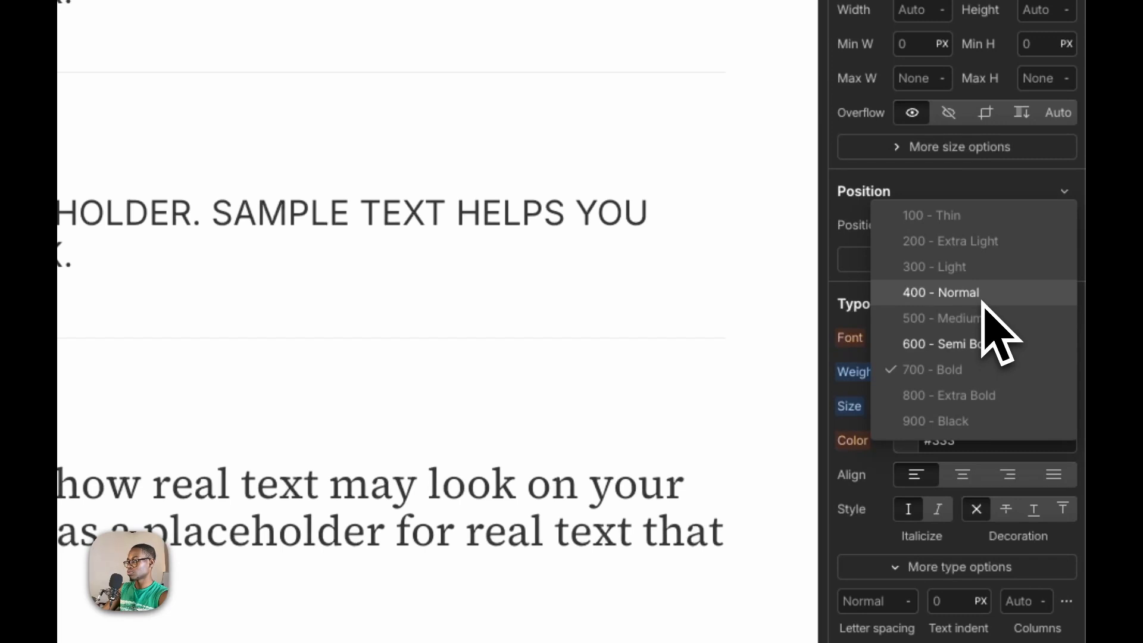
pyautogui.click(996, 351)
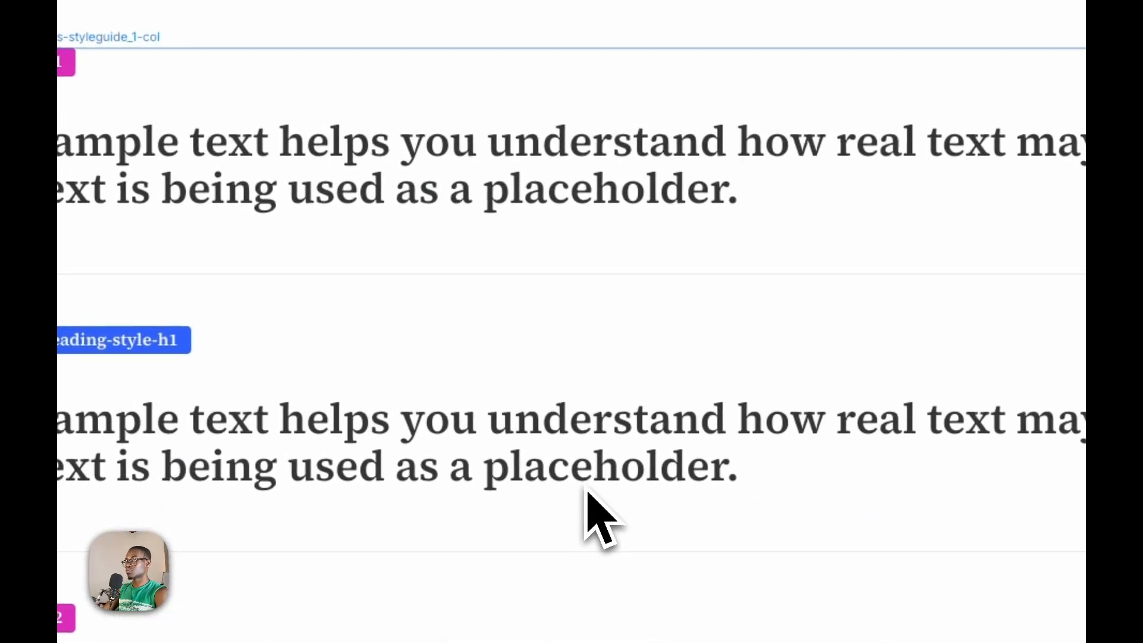
# At the mobile landscape breakpoint, set the font size of All H3 Headings to 1.5 rem.
pyautogui.scroll(-10, 586, 490)
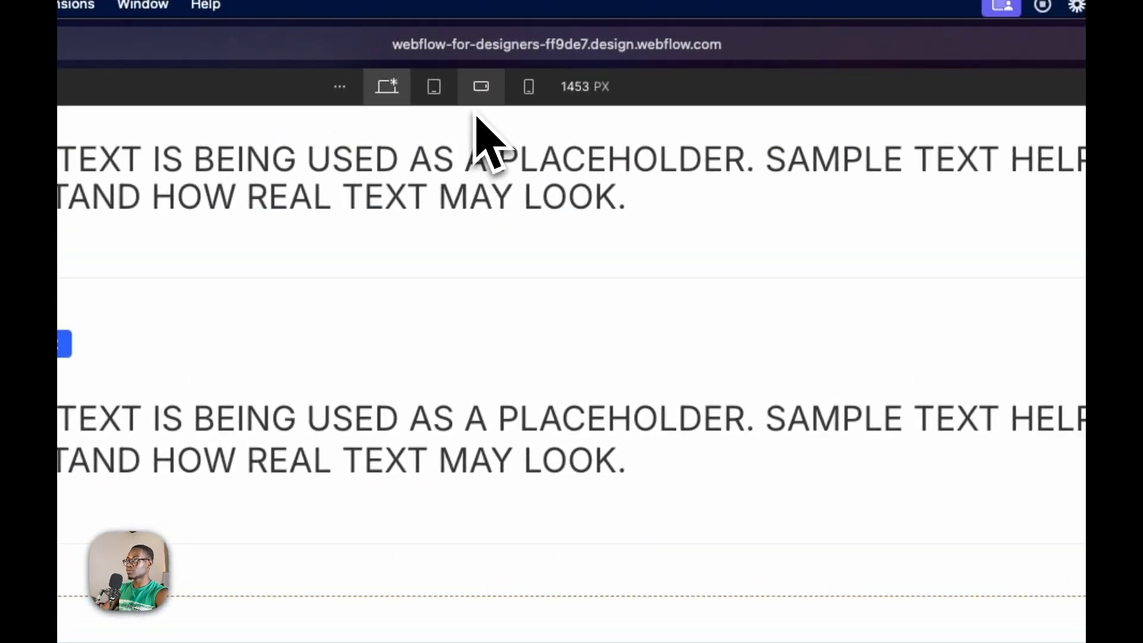
pyautogui.click(477, 89)
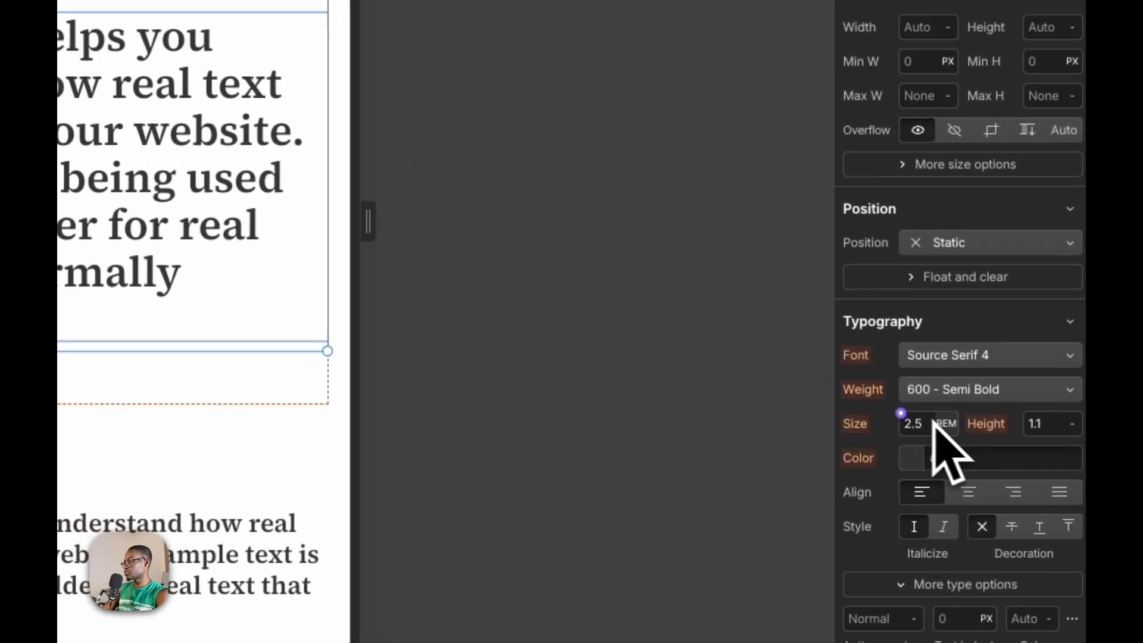
pyautogui.click(915, 423)
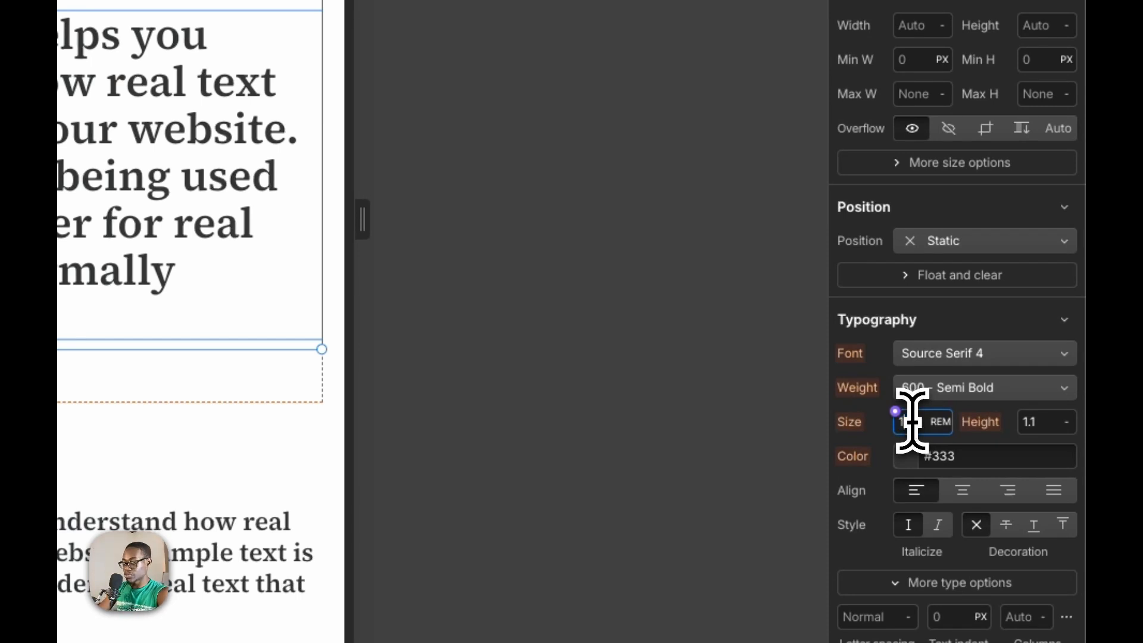
pyautogui.write('1')
pyautogui.press('Return')
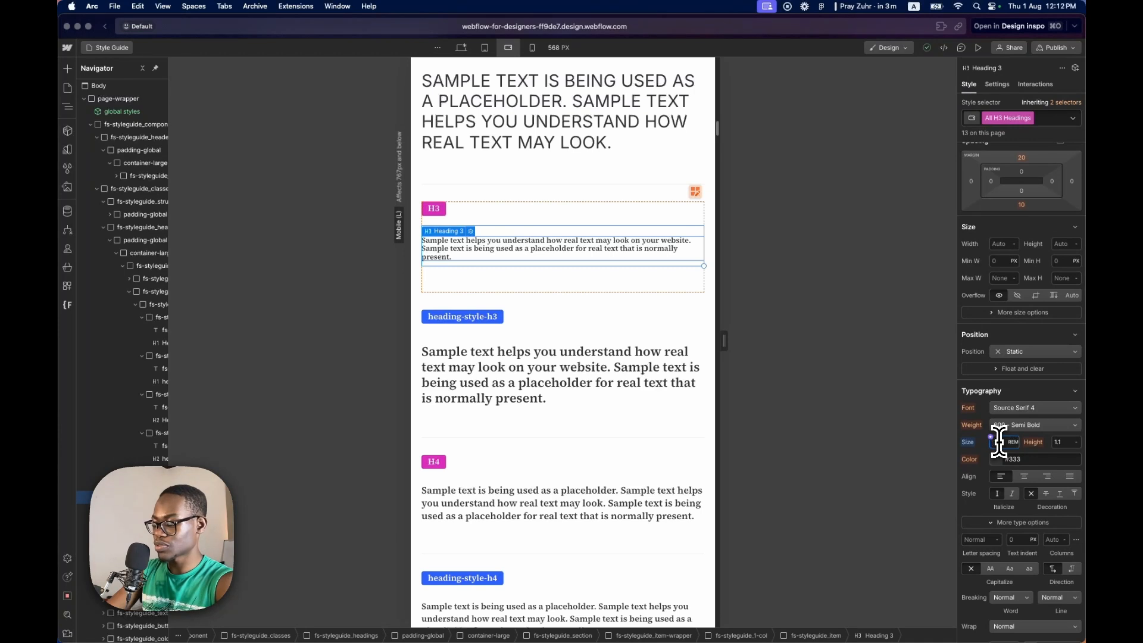
pyautogui.press('super+z')
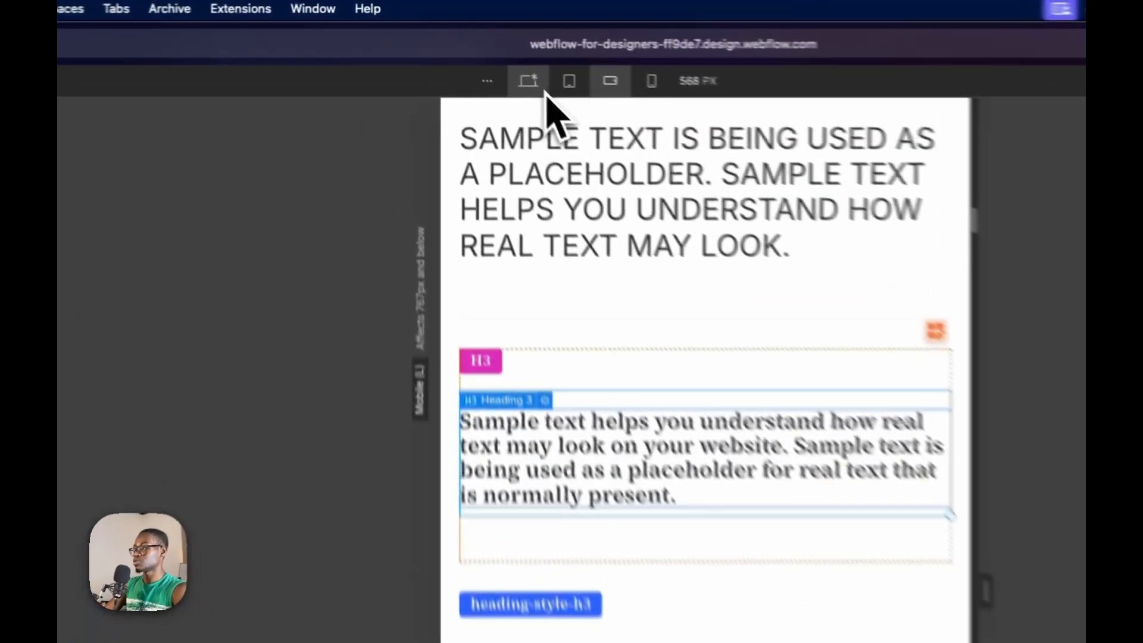
# Return to the desktop breakpoint and edit the font size of the heading-style-h3 class.
pyautogui.click(462, 48)
pyautogui.scroll(-1, 405, 315)
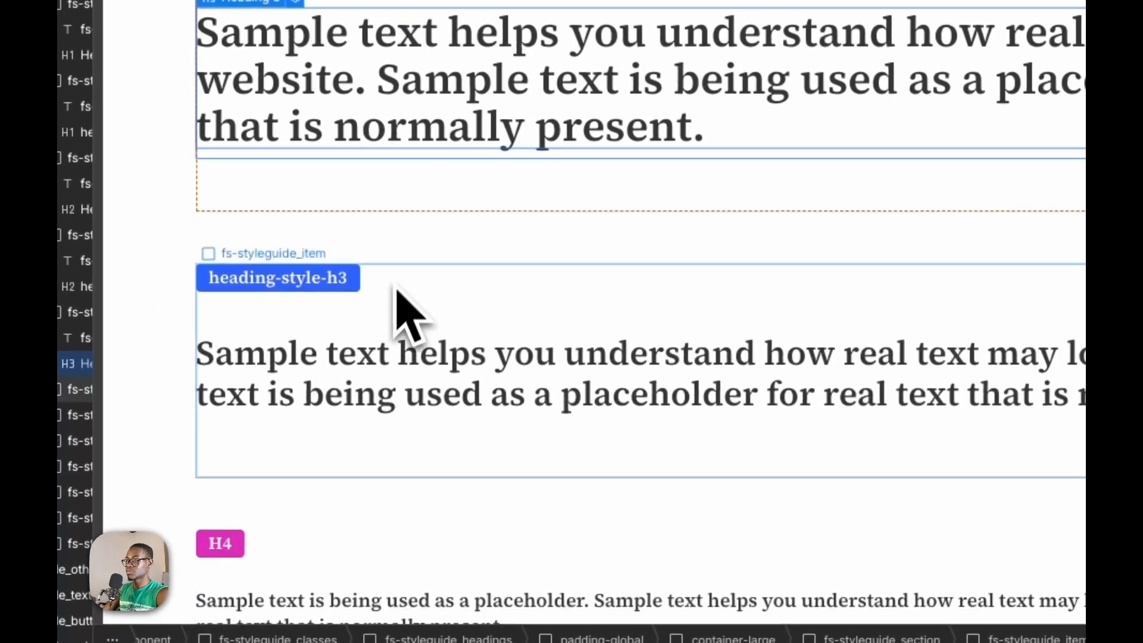
pyautogui.click(365, 381)
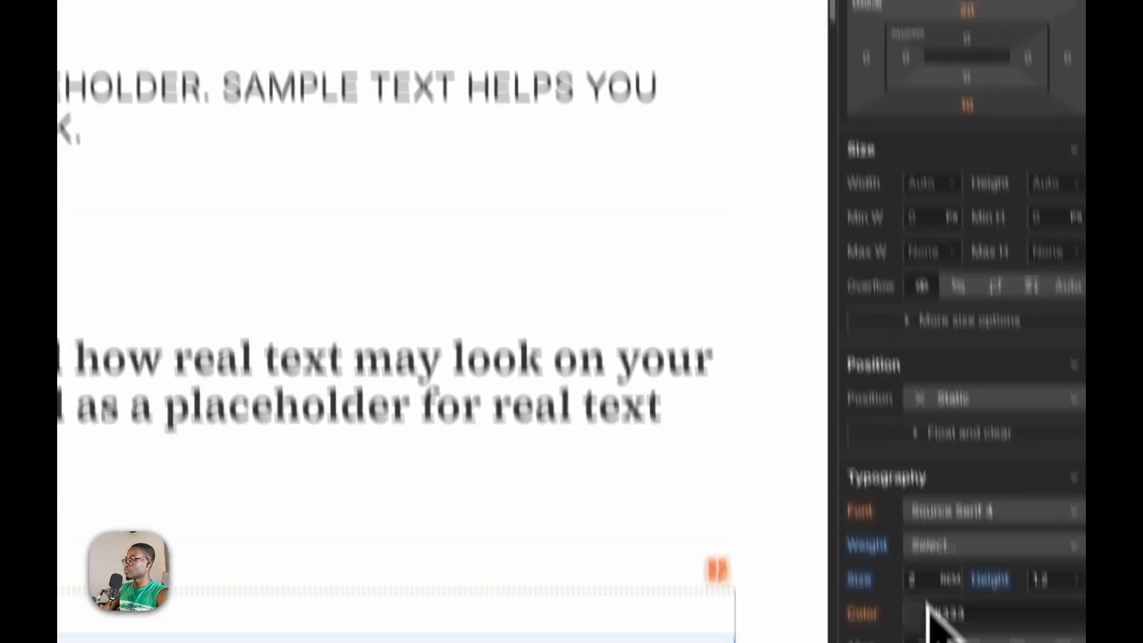
pyautogui.click(902, 447)
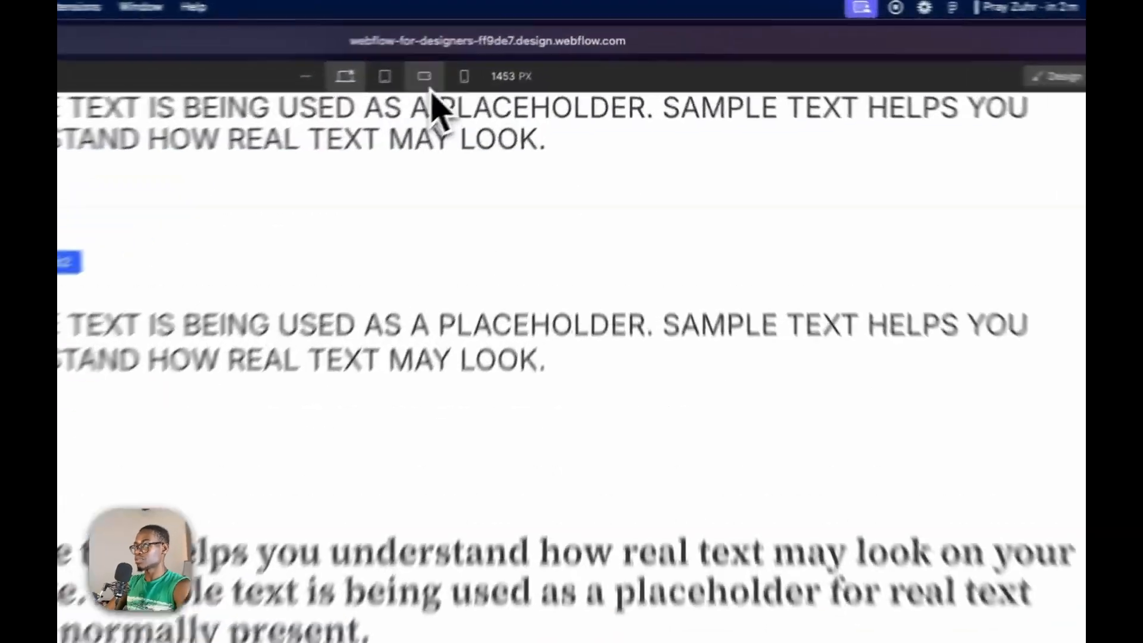
# At the mobile landscape breakpoint, reset the font size of the heading-style-h3 class and set it to 1.5 rem.
pyautogui.click(506, 48)
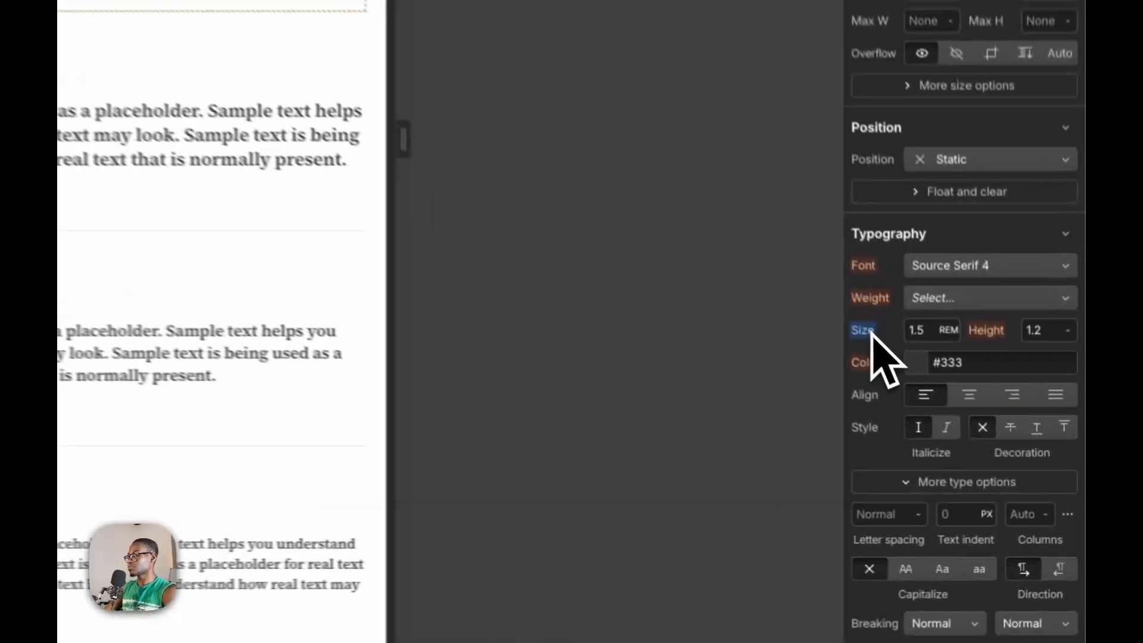
pyautogui.click(971, 442)
pyautogui.click(858, 316)
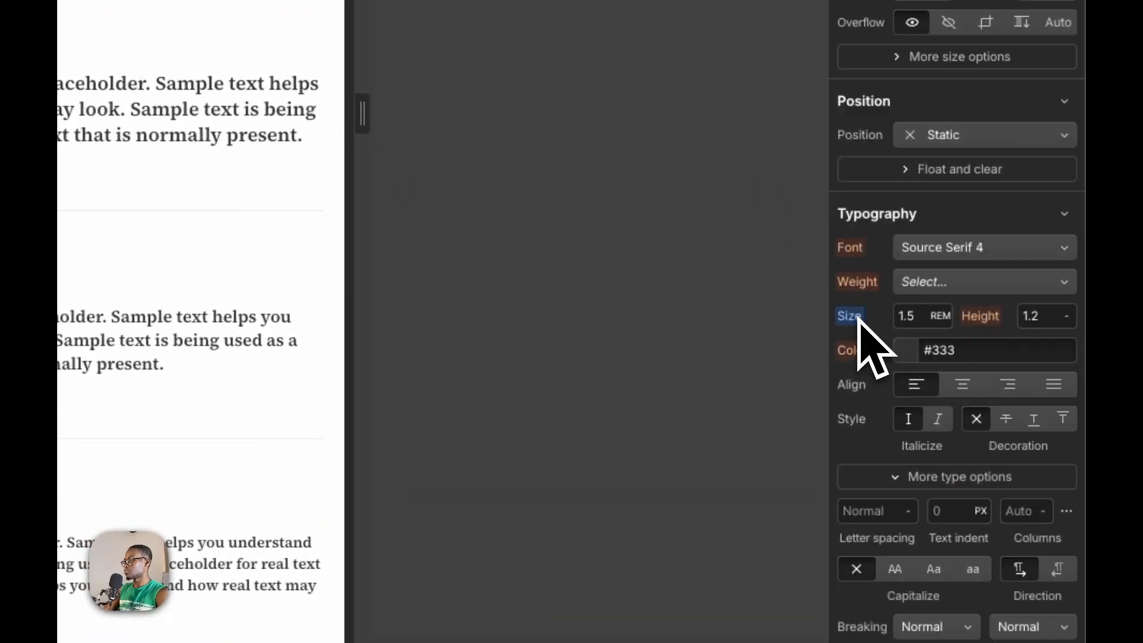
pyautogui.rightClick(859, 321)
pyautogui.keyDown('alt'); pyautogui.click(858, 319); pyautogui.keyUp('alt')
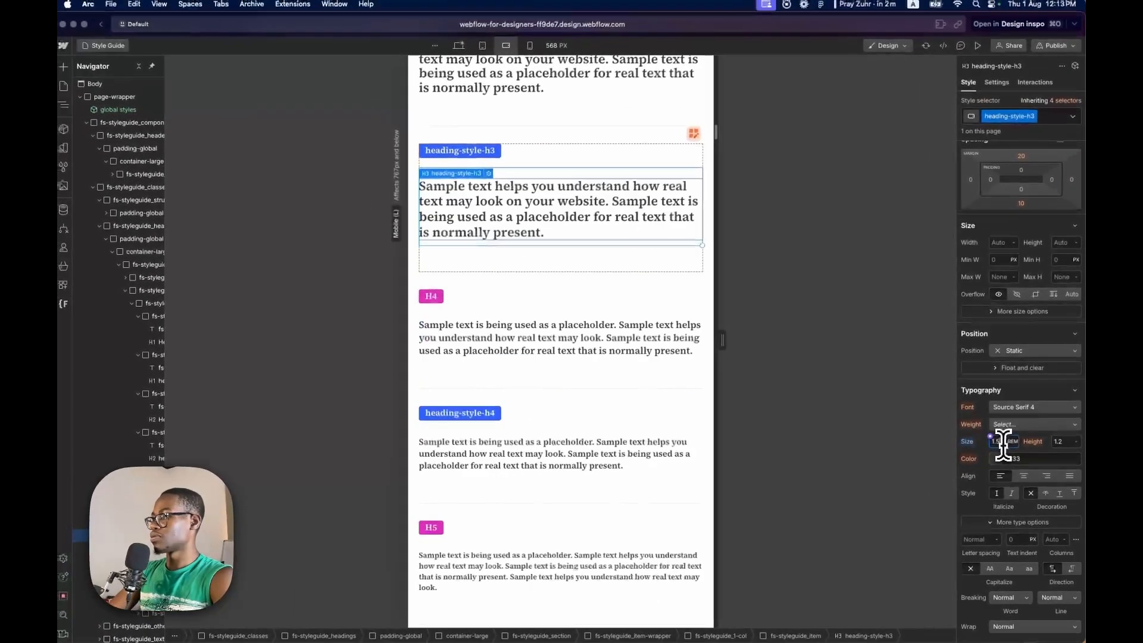
# Review the H3 to H6 headings and their heading-style classes at mobile landscape, and return to the desktop breakpoint.
pyautogui.scroll(2, 556, 351)
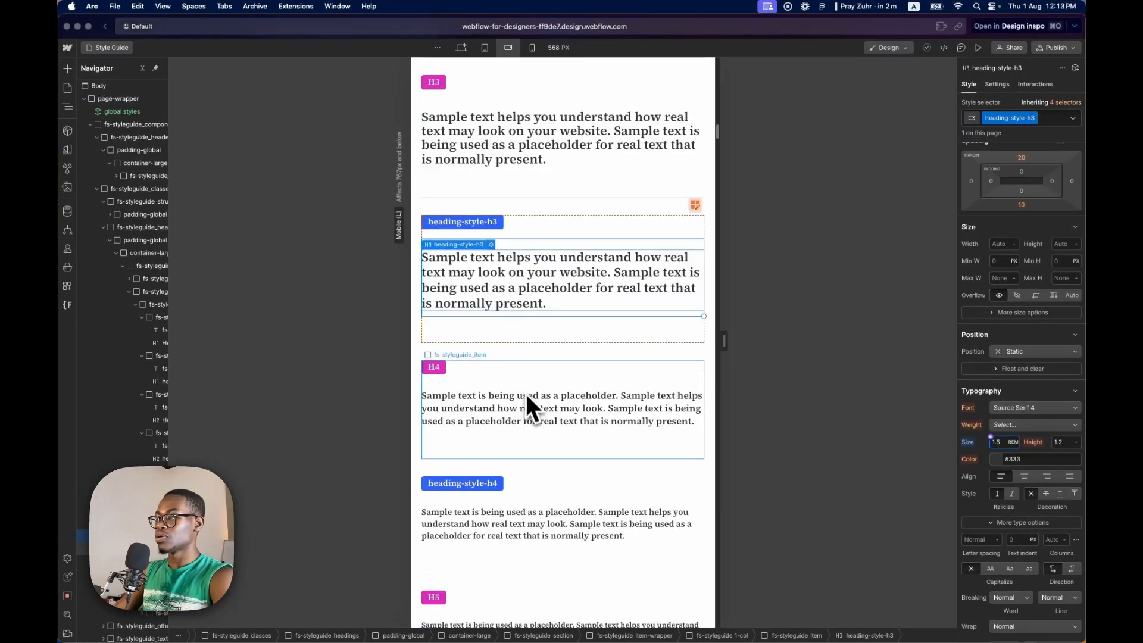
pyautogui.scroll(-10, 505, 354)
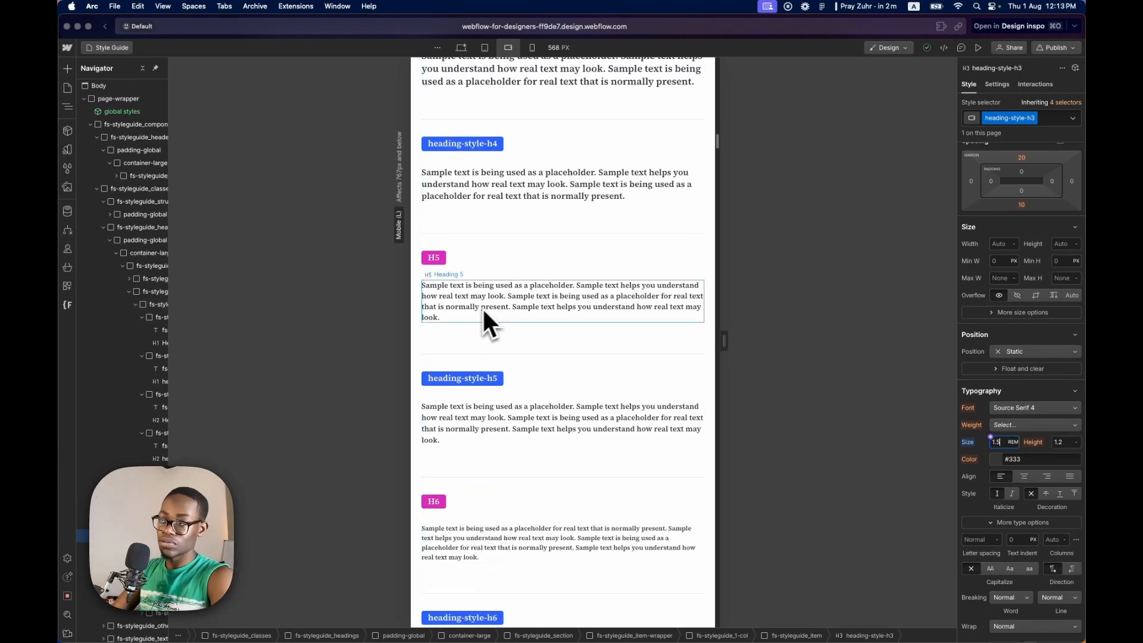
pyautogui.scroll(-6, 482, 307)
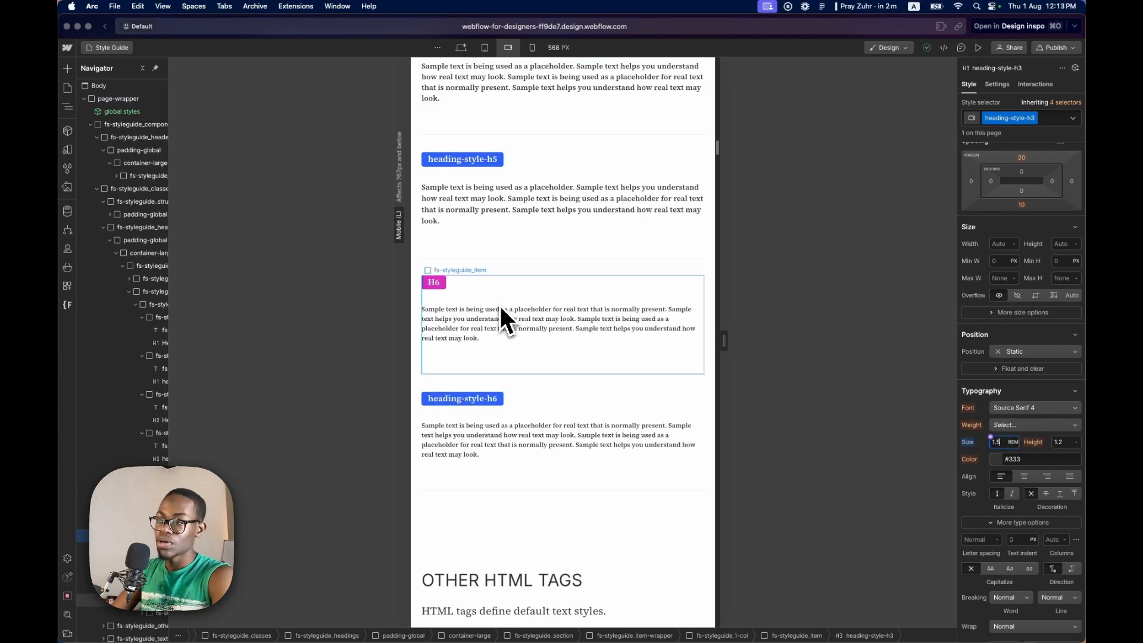
pyautogui.scroll(-10, 500, 306)
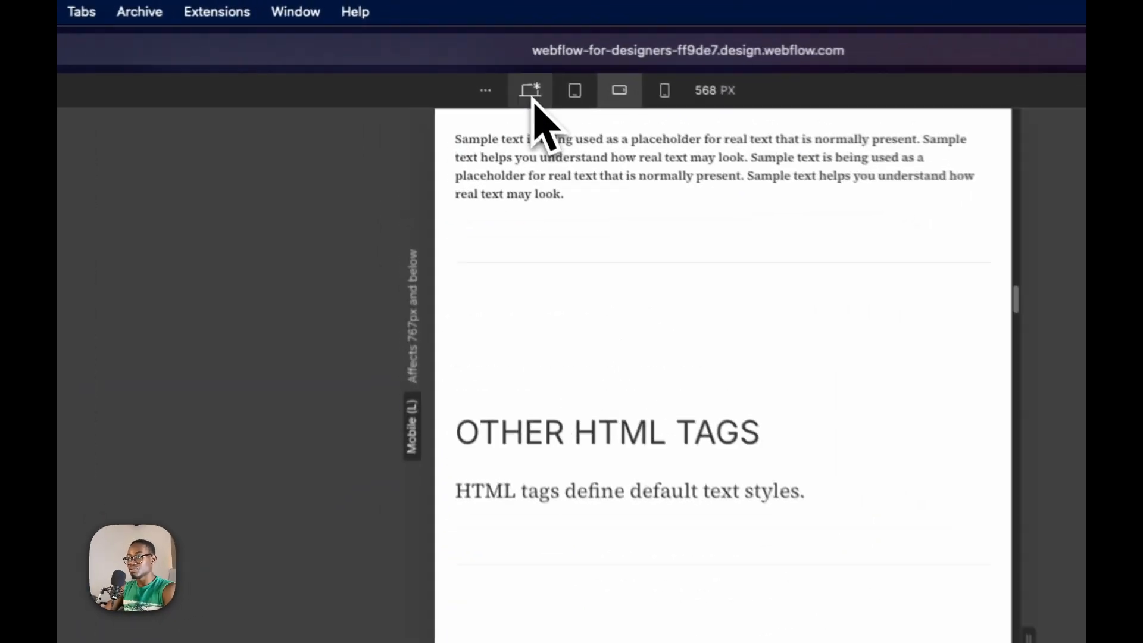
pyautogui.click(530, 90)
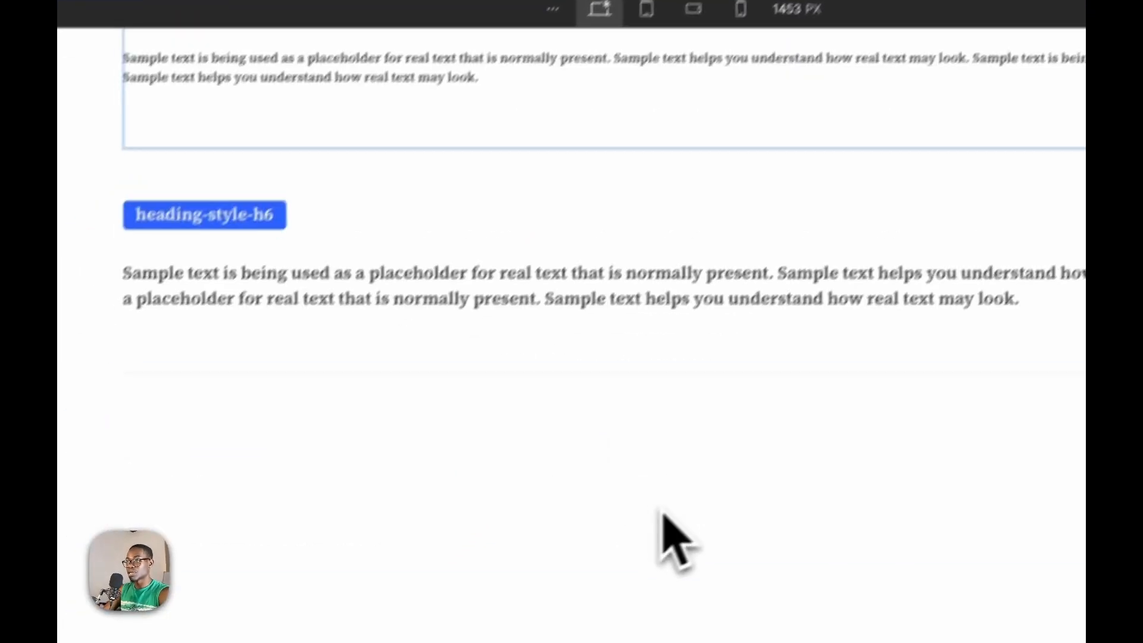
# Inspect the typography of the All paragraphs sample text and the All quotes block quote on the desktop breakpoint.
pyautogui.scroll(-5, 690, 512)
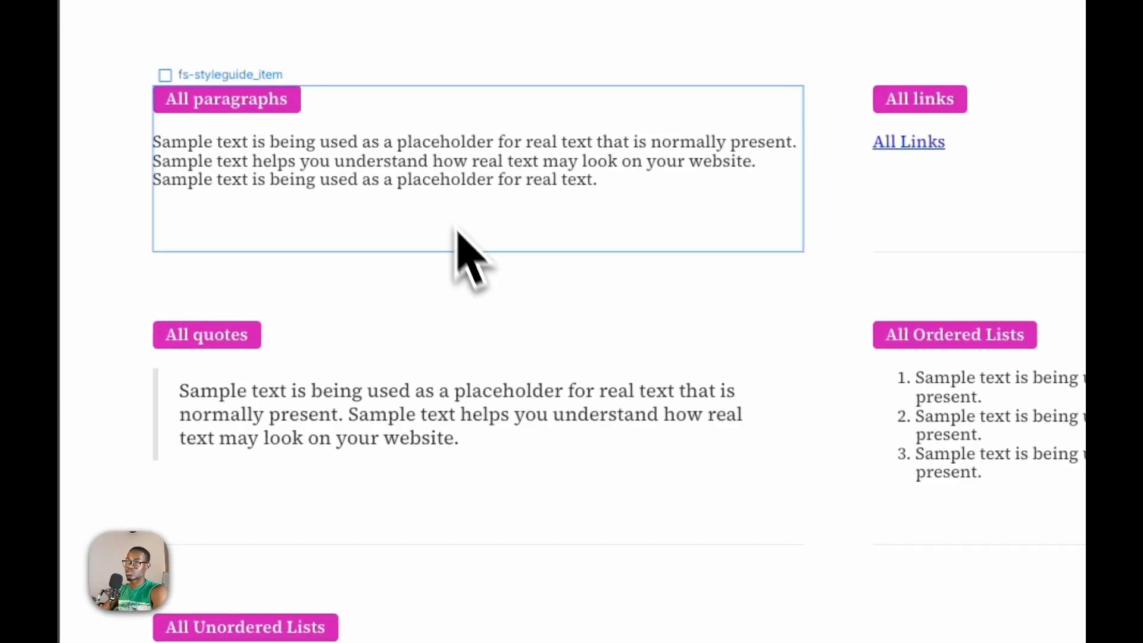
pyautogui.click(447, 176)
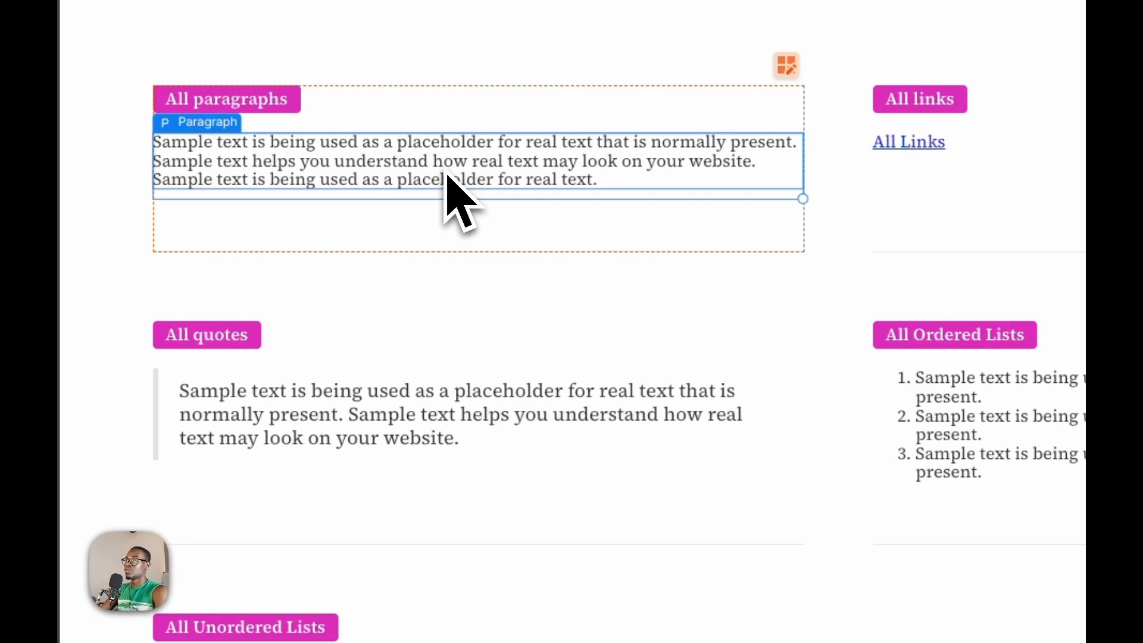
pyautogui.scroll(-3, 448, 178)
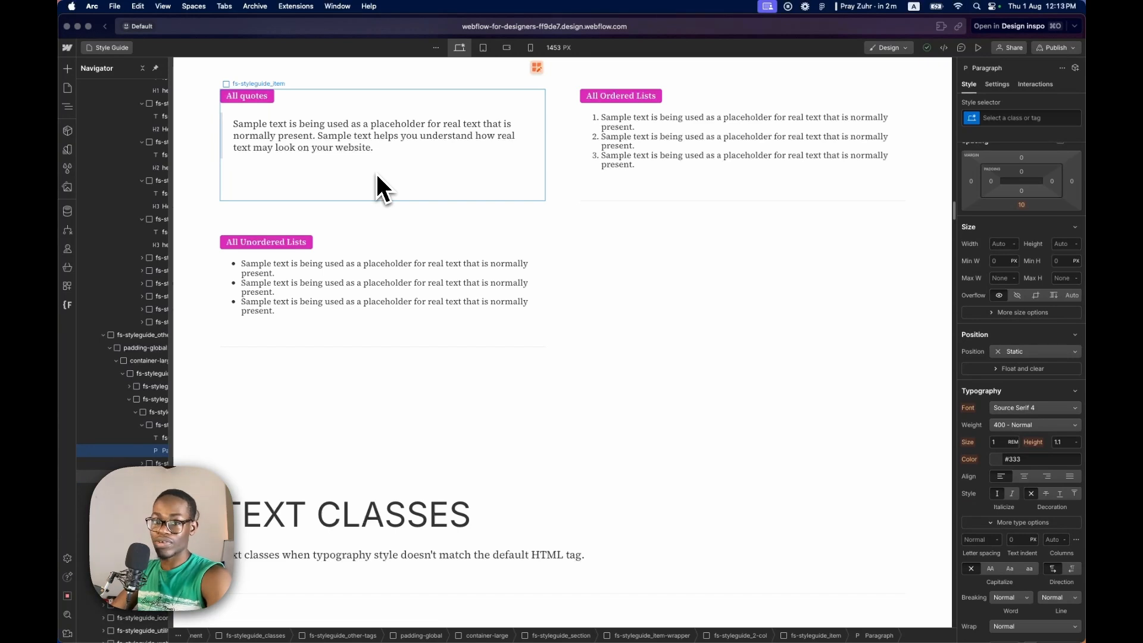
pyautogui.scroll(2, 381, 189)
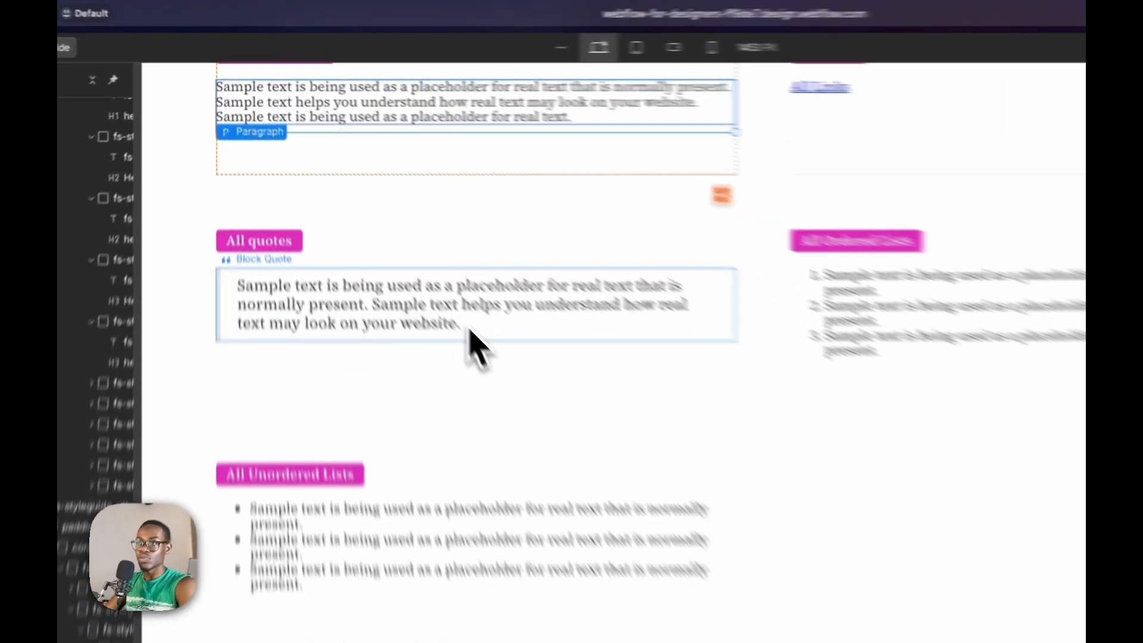
pyautogui.click(363, 227)
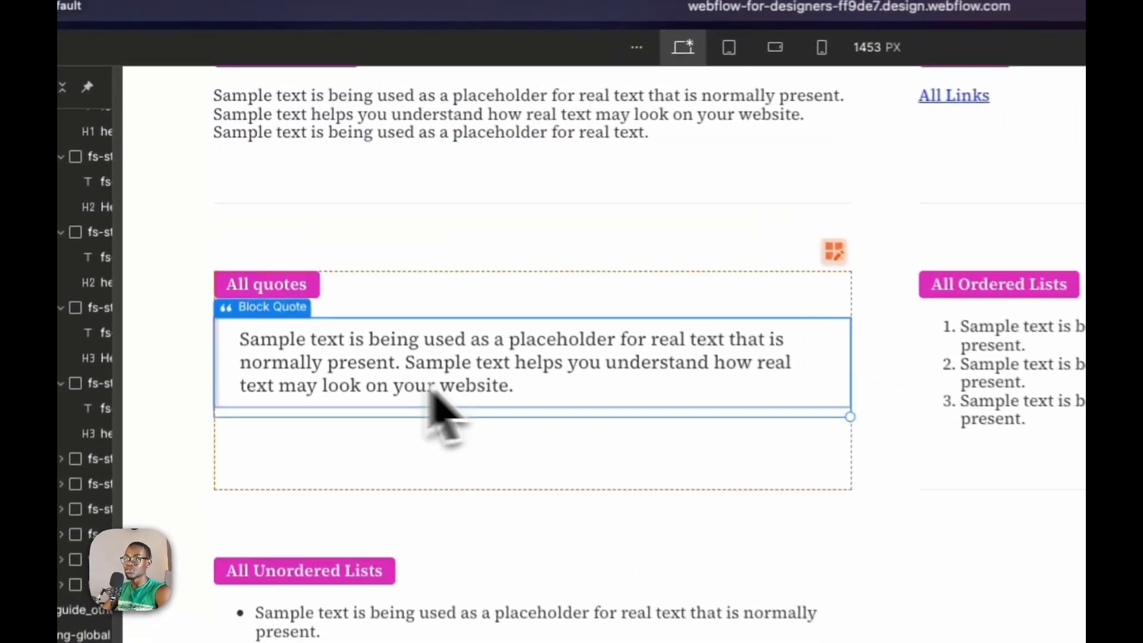
# Switch to Figma and check which text style the Paragraph L. sample uses.
pyautogui.scroll(5, 423, 226)
pyautogui.click(392, 508)
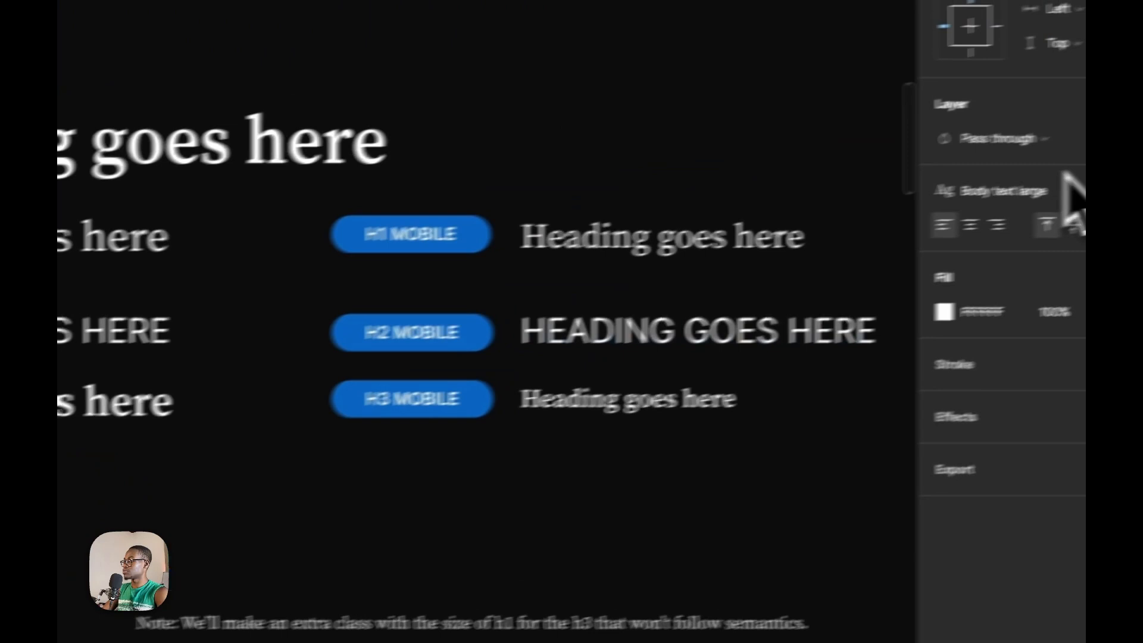
pyautogui.click(971, 204)
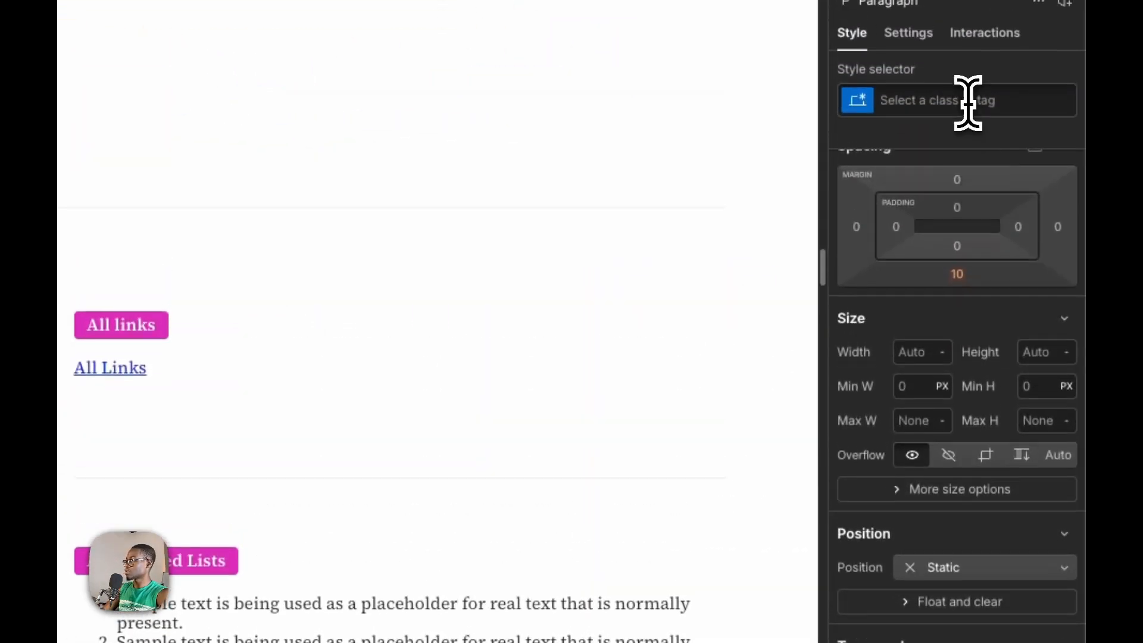
# Back in Webflow, set the font size of the All Paragraphs tag to 1.5 rem.
pyautogui.click(967, 85)
pyautogui.click(908, 235)
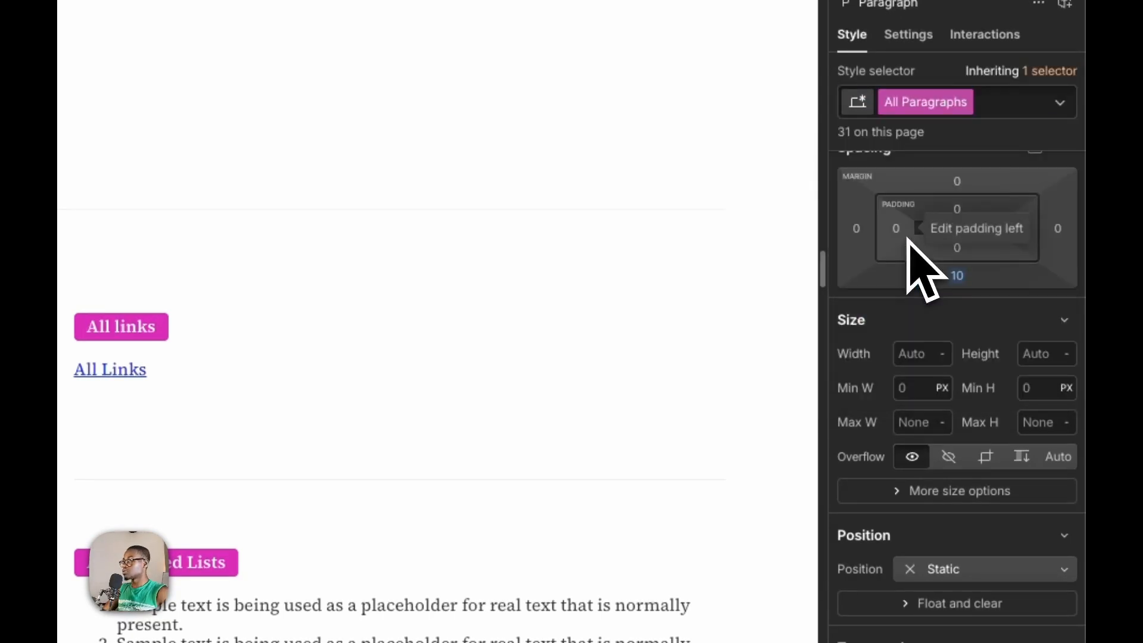
pyautogui.click(909, 426)
pyautogui.write('2')
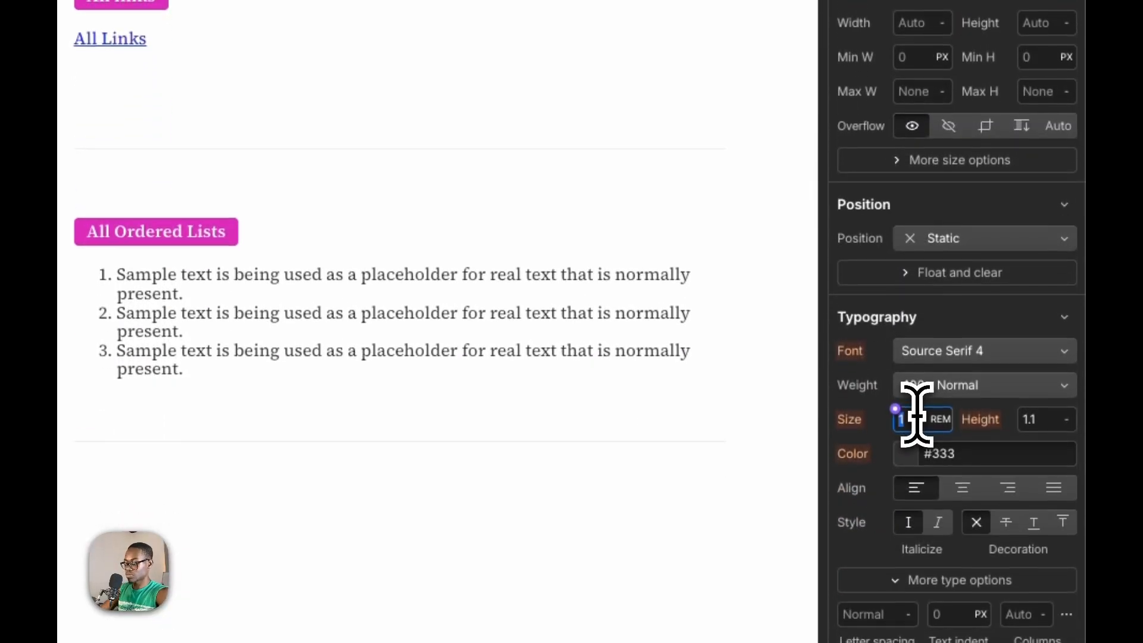
pyautogui.press('BackSpace')
pyautogui.write('1.')
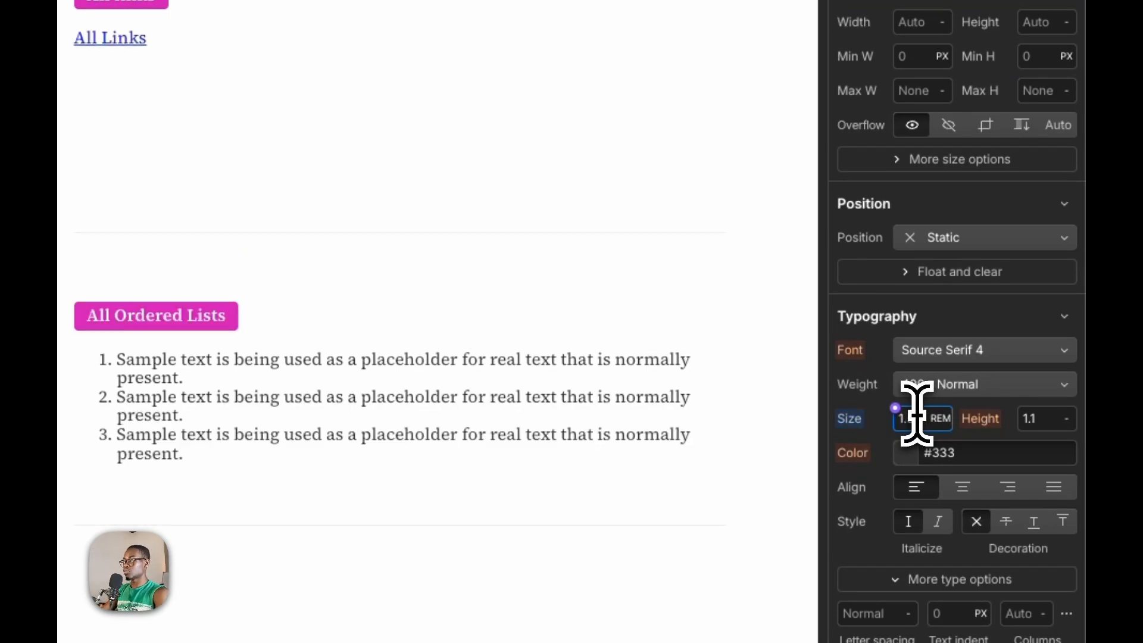
pyautogui.write('5')
# Examine the text size classes in the Text Classes section, including the text-size-medium sample.
pyautogui.scroll(-3, 536, 334)
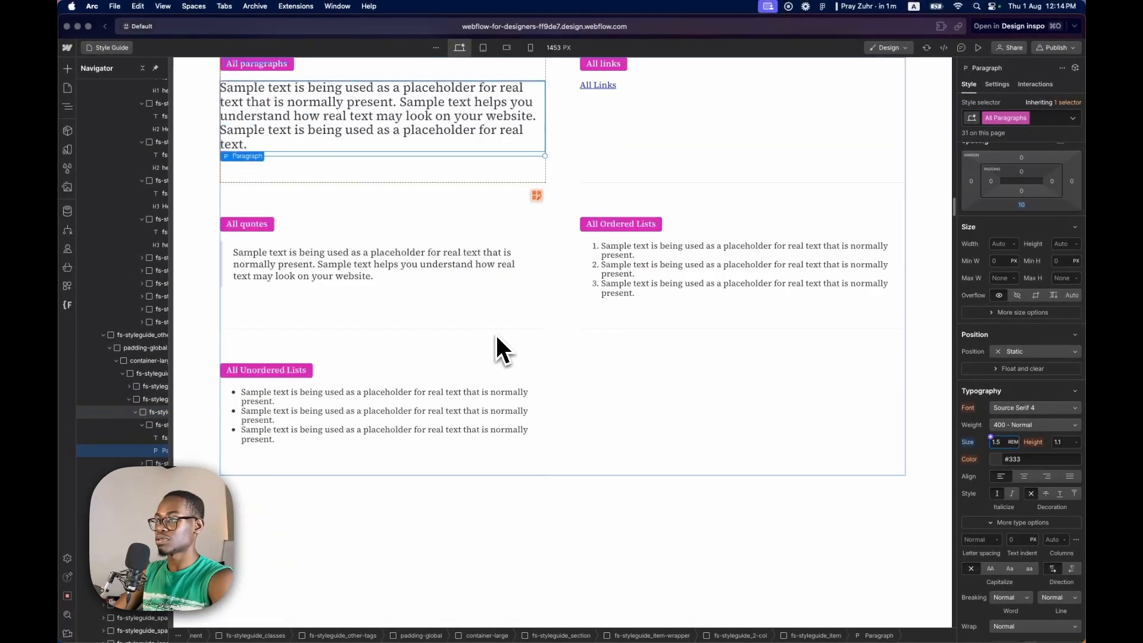
pyautogui.scroll(-10, 495, 335)
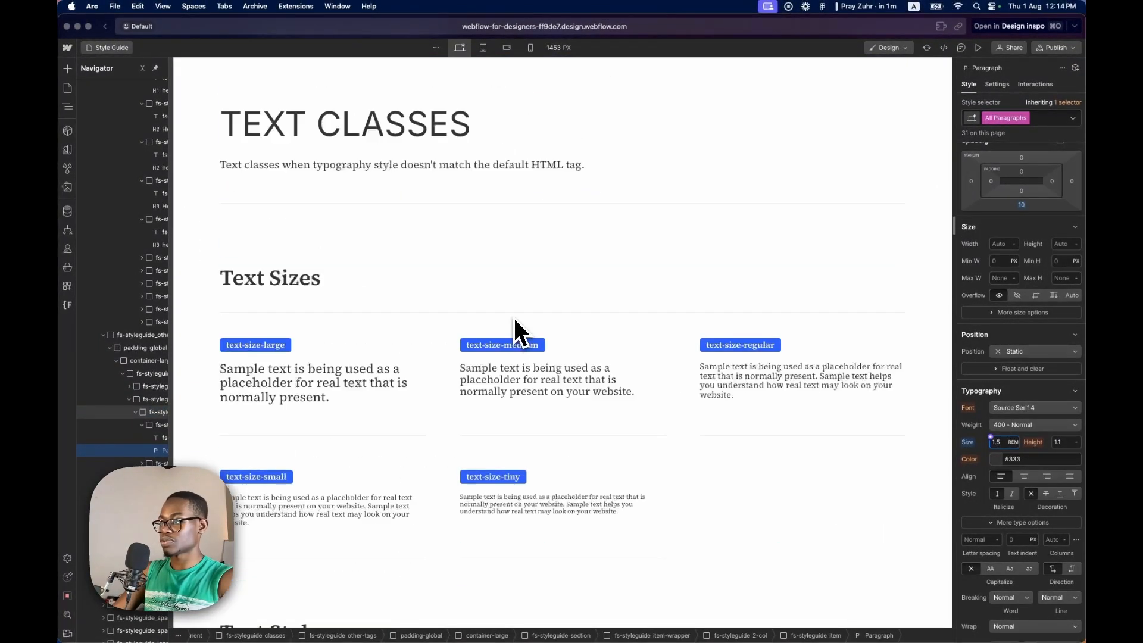
pyautogui.scroll(-2, 515, 324)
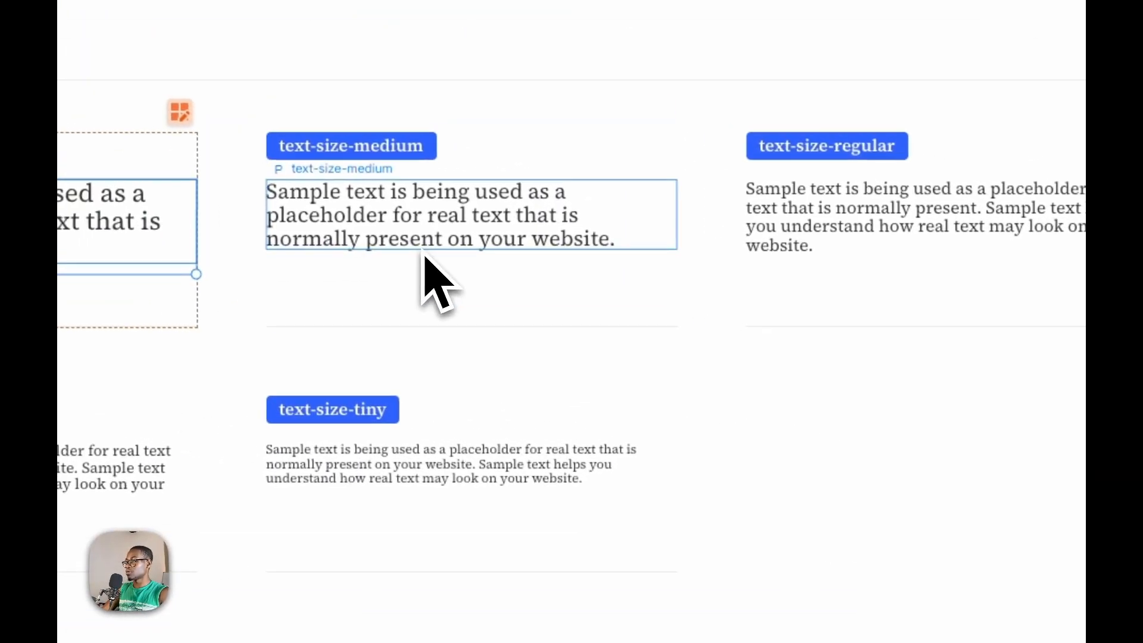
pyautogui.click(425, 254)
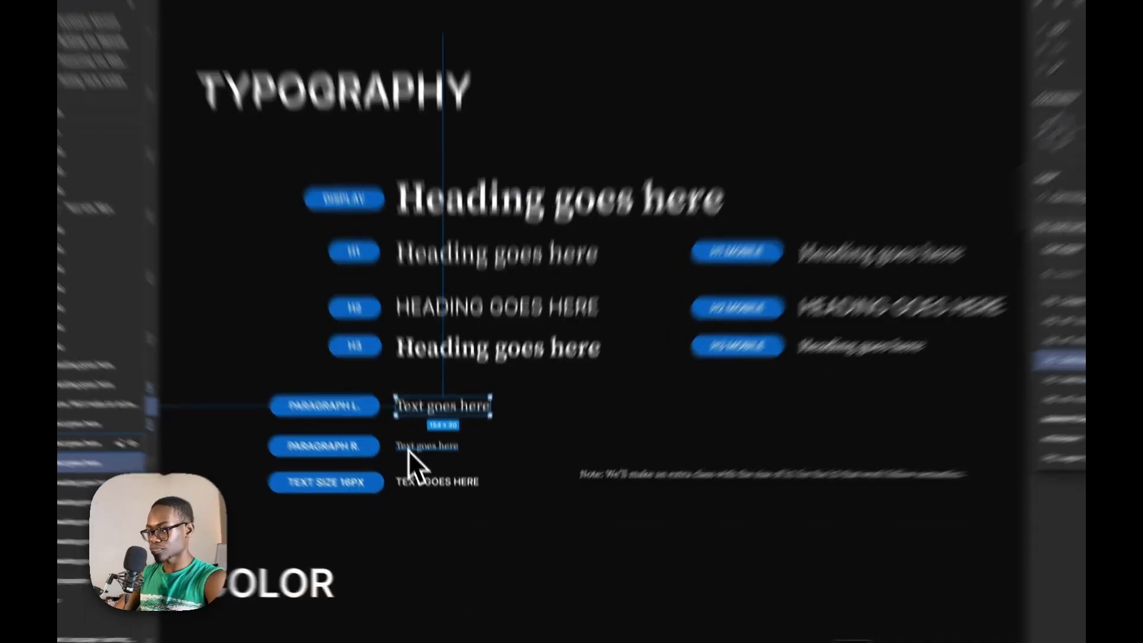
# Check the Paragraph R. text style in Figma and compare it with the text-size-regular class in Webflow.
pyautogui.click(417, 469)
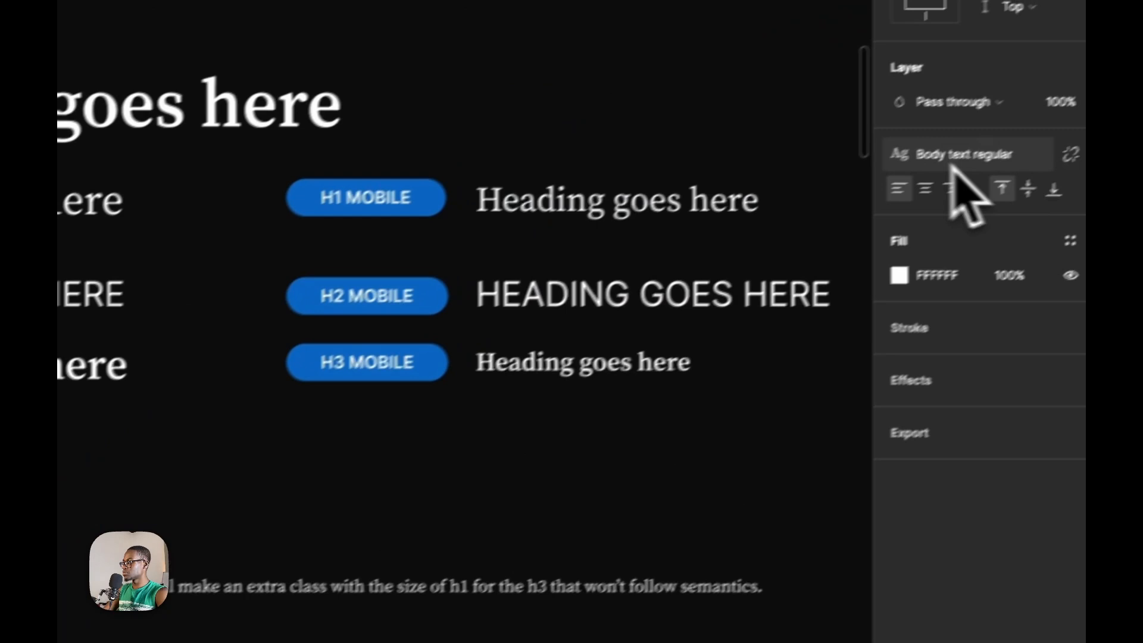
pyautogui.click(959, 185)
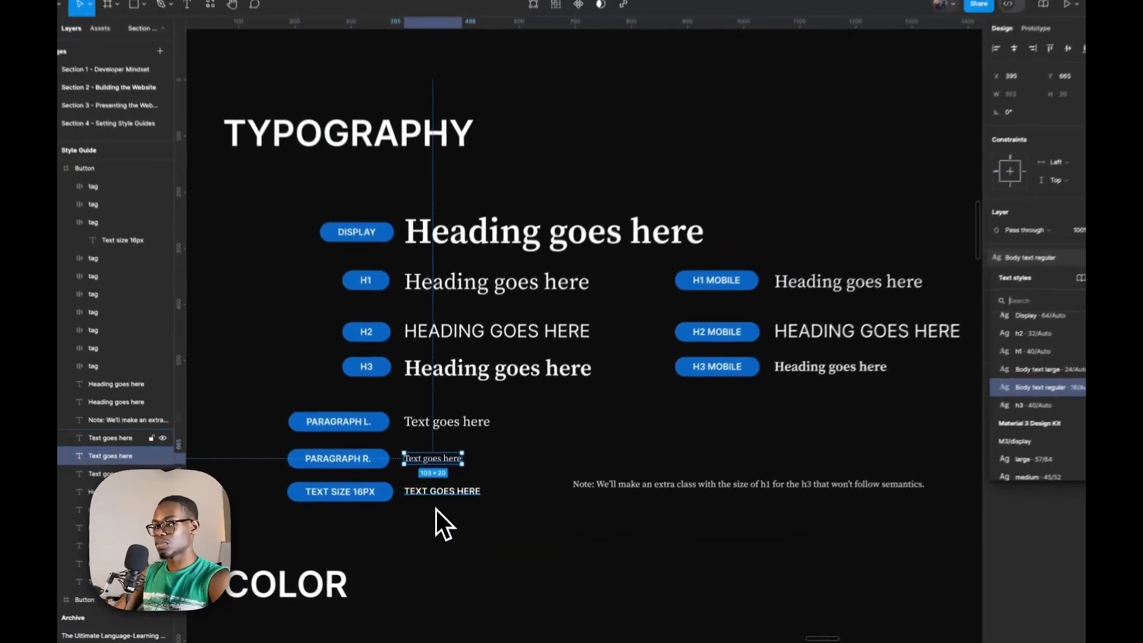
pyautogui.hotkey('ctrl', 'Left')
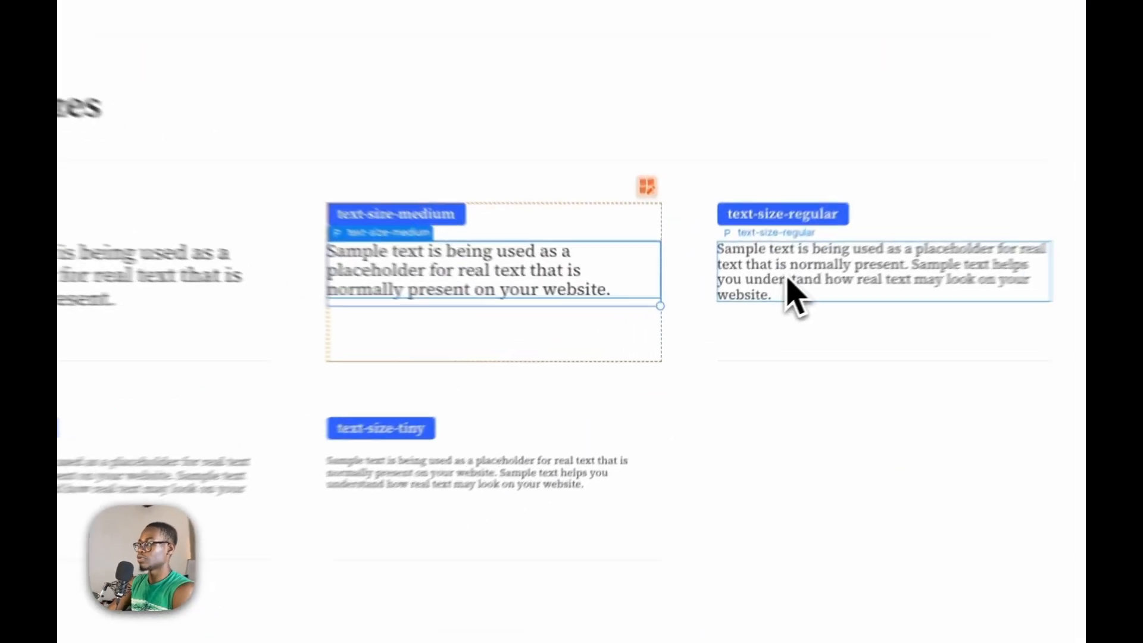
pyautogui.click(746, 301)
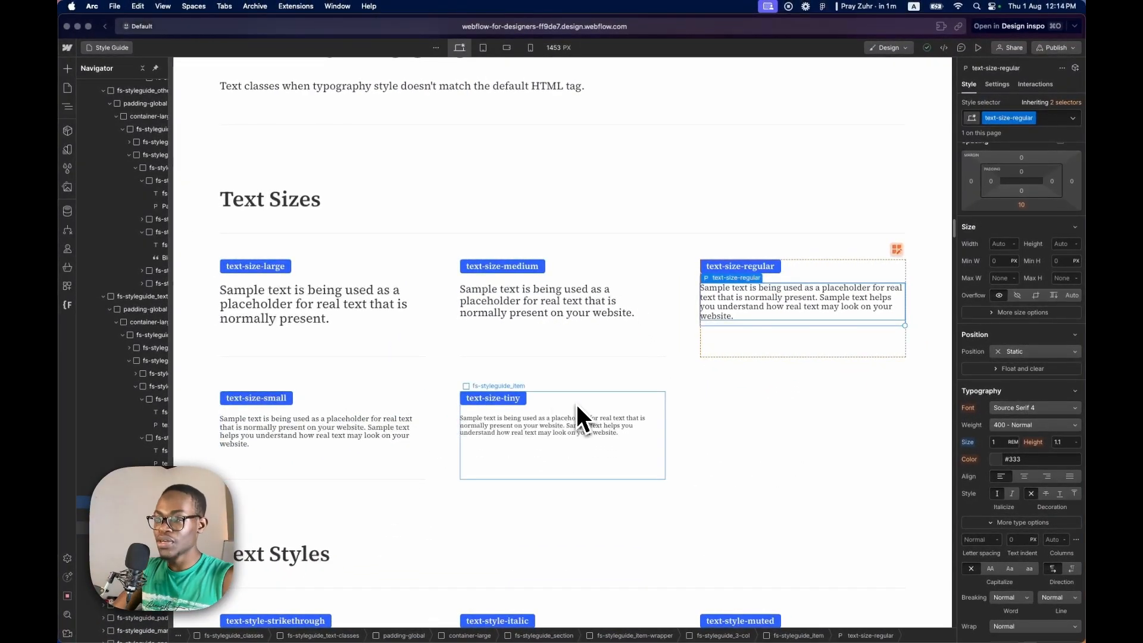
# Review the text style, weight, alignment and button classes, inspecting text-style-nowrap and text-style-2lines.
pyautogui.scroll(-5, 572, 402)
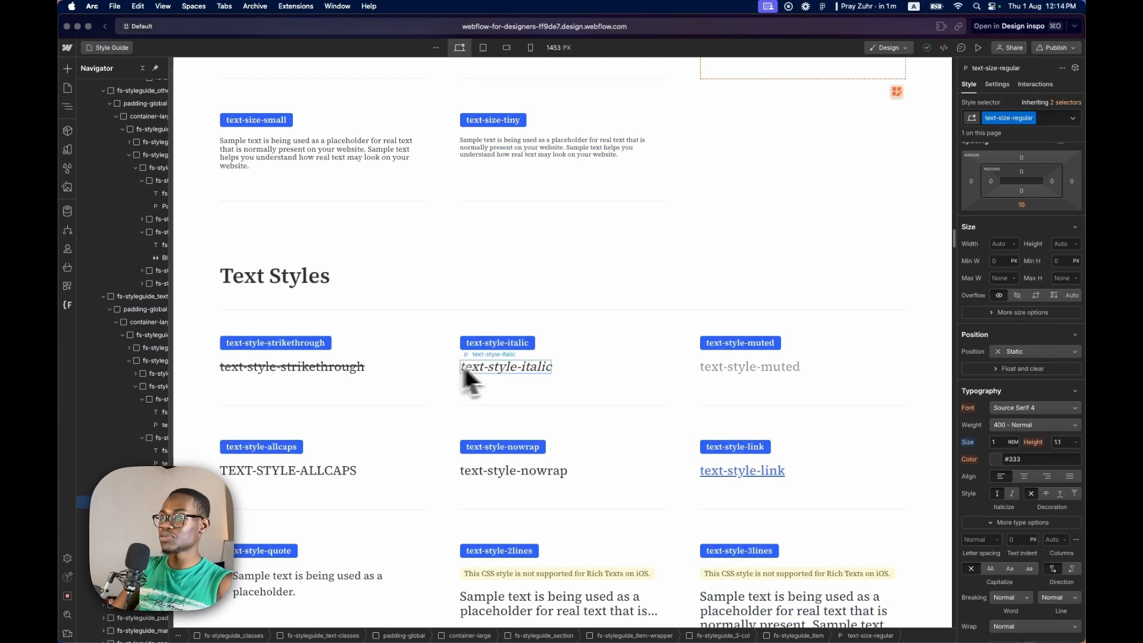
pyautogui.scroll(-3, 513, 378)
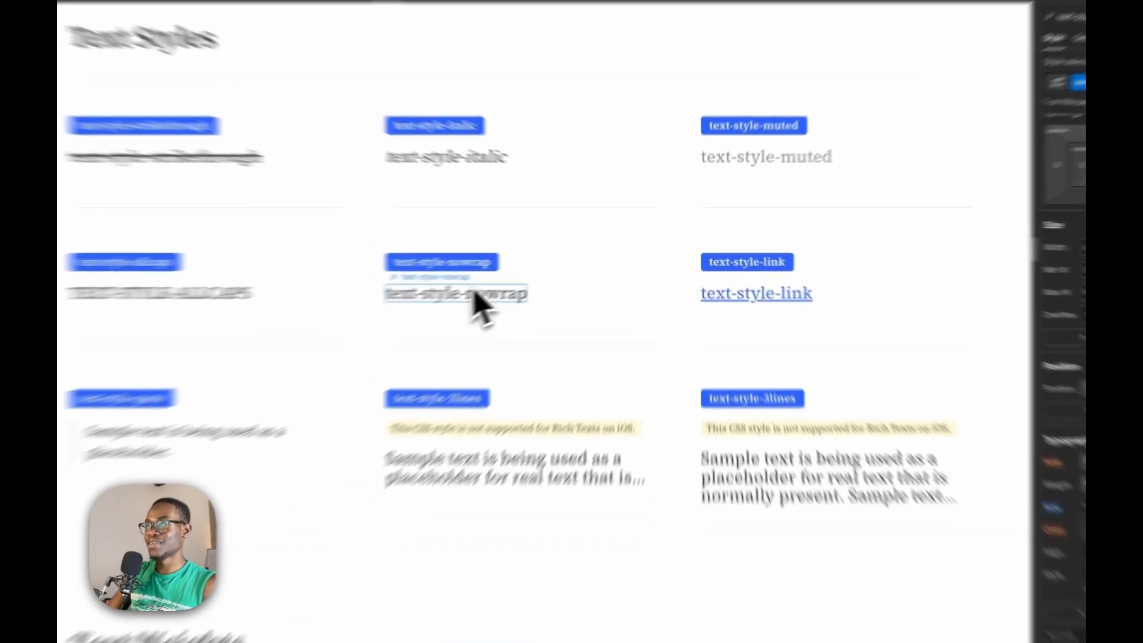
pyautogui.click(537, 272)
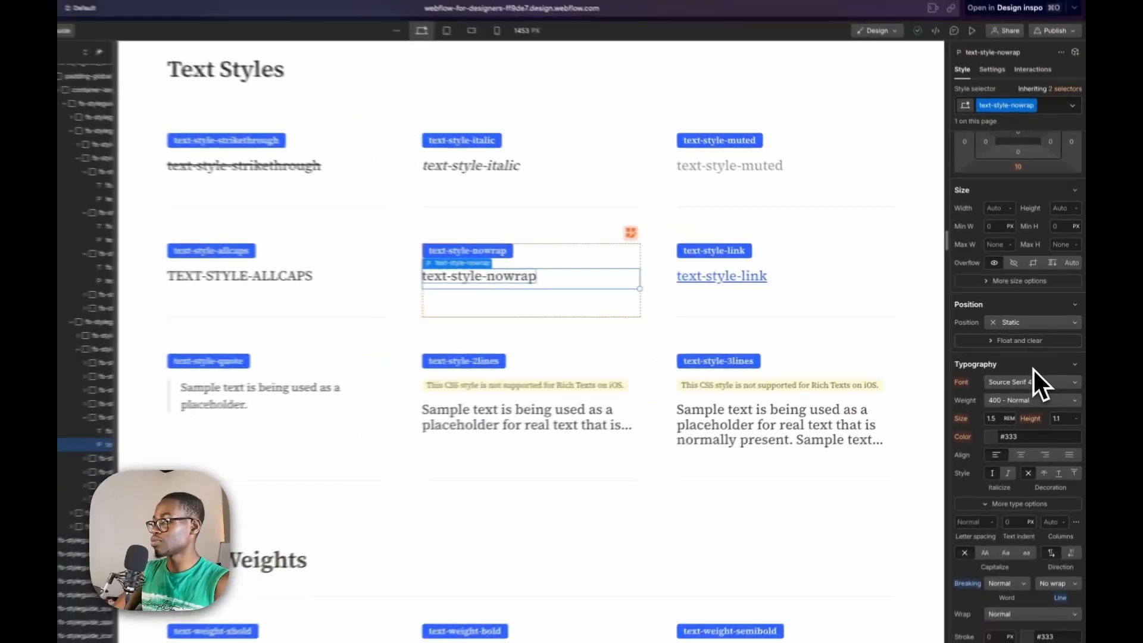
pyautogui.click(448, 359)
pyautogui.scroll(-7, 441, 361)
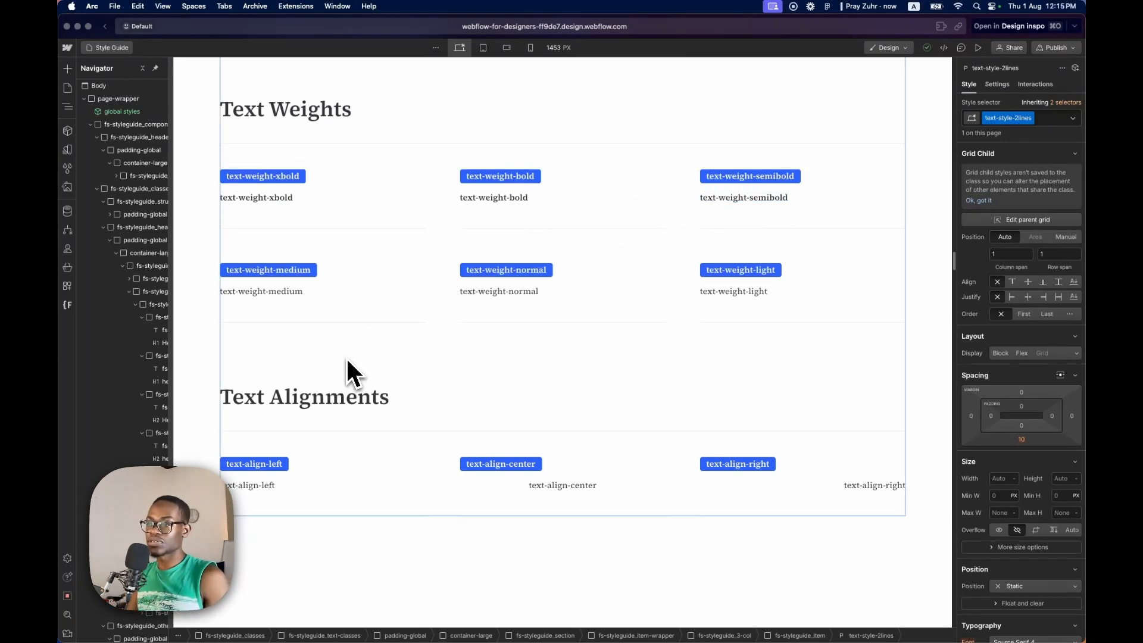
pyautogui.scroll(-8, 347, 363)
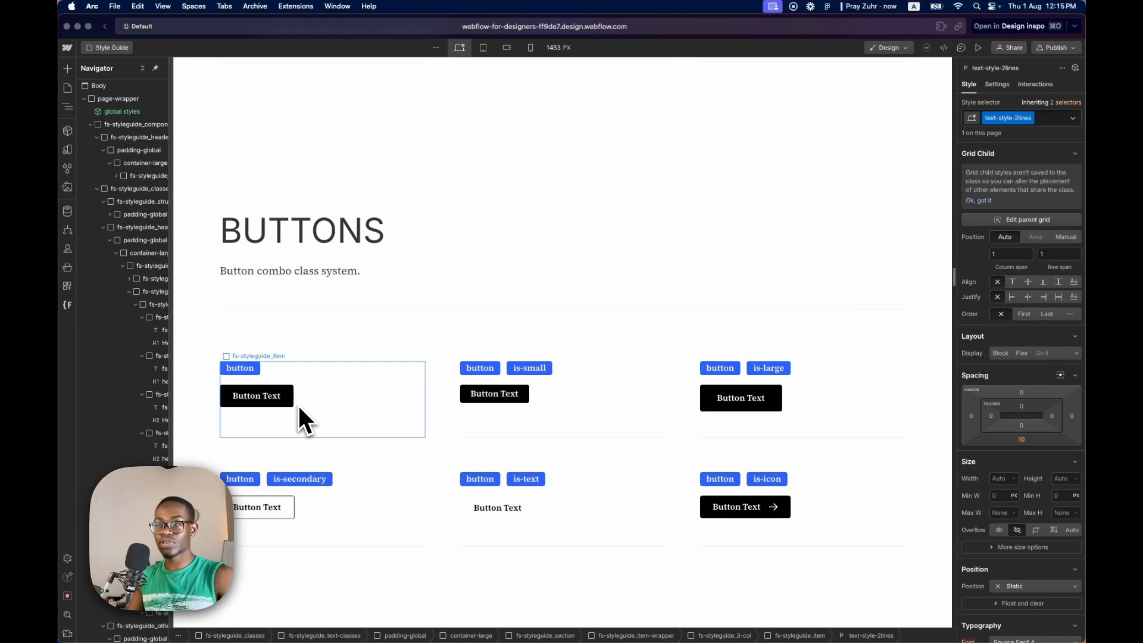
# Switch to Figma and examine the button components and the navbar design.
pyautogui.hotkey('ctrl', 'Right')
pyautogui.scroll(-5, 426, 416)
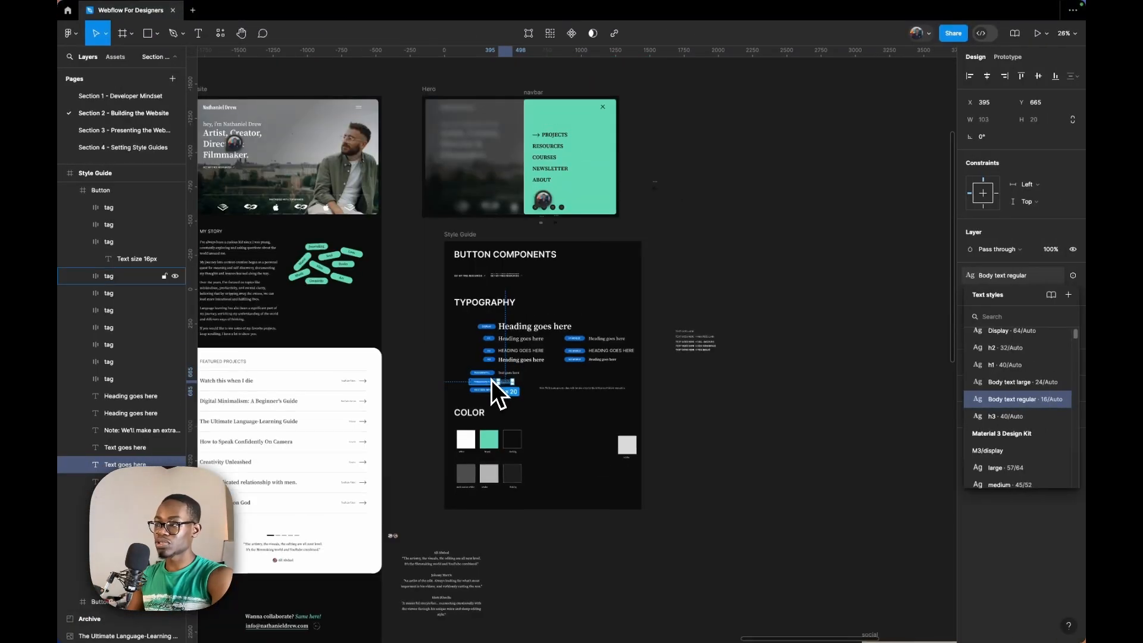
pyautogui.scroll(10, 473, 357)
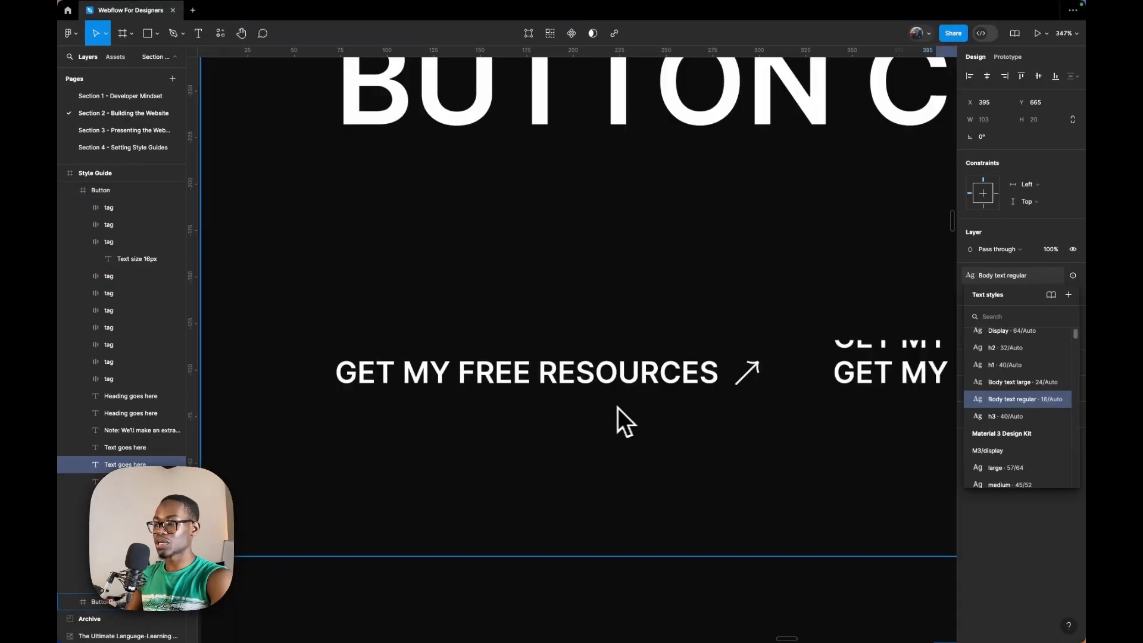
pyautogui.scroll(-15, 612, 405)
pyautogui.scroll(8, 392, 295)
pyautogui.scroll(-8, 451, 328)
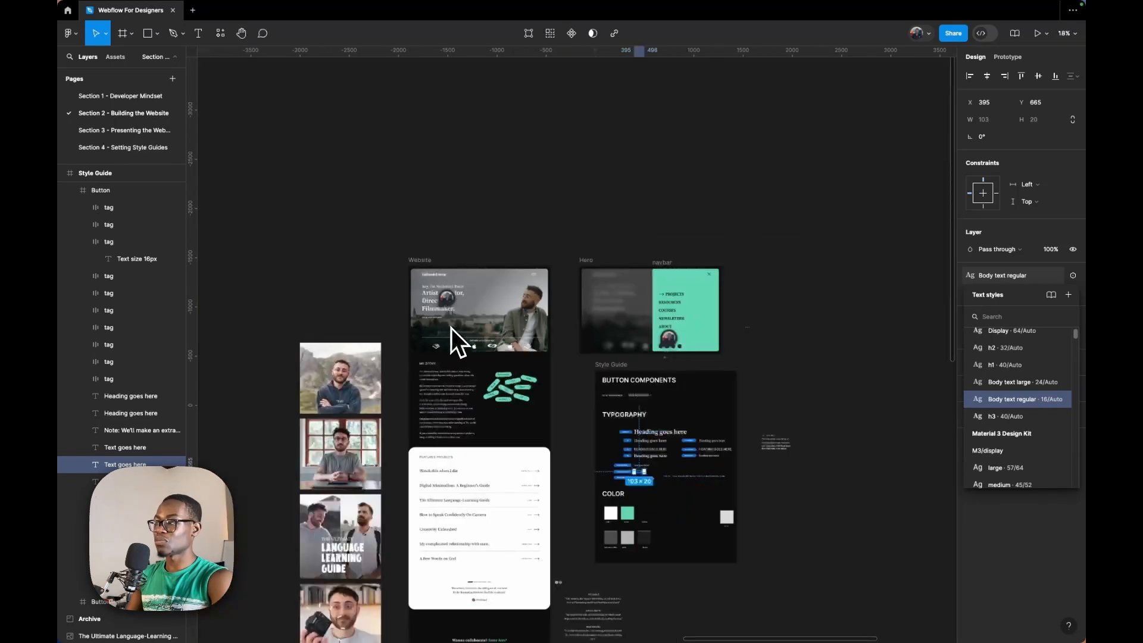
pyautogui.scroll(-3, 452, 327)
pyautogui.scroll(10, 524, 325)
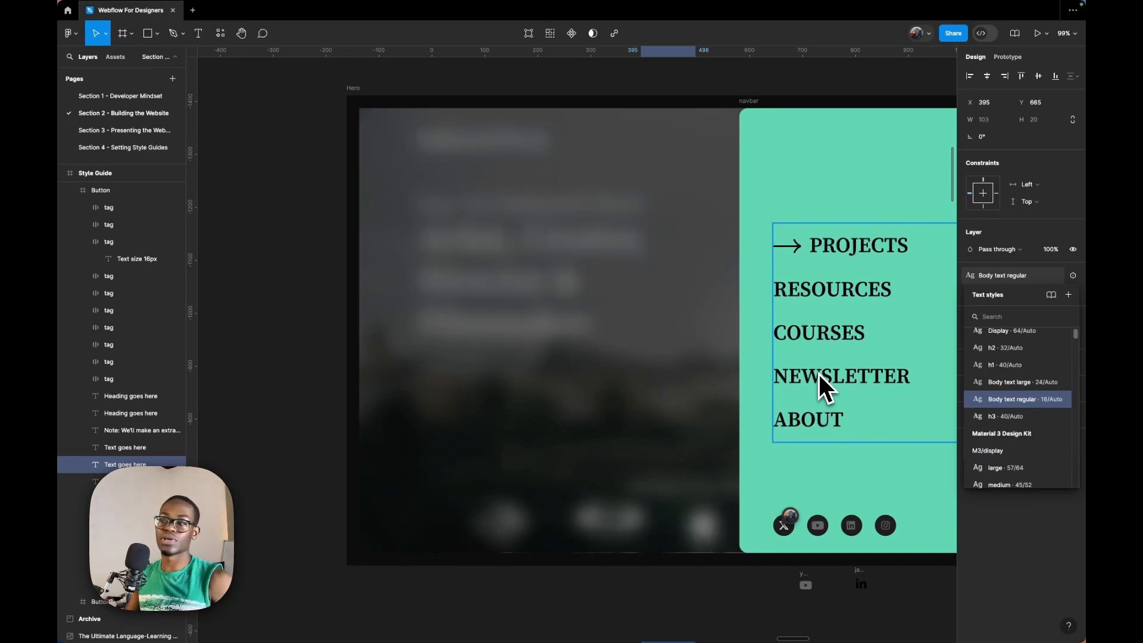
# Return to Webflow, look over the Colors section, and select the Body (All Pages) tag on the page body.
pyautogui.hotkey('ctrl', 'Left')
pyautogui.scroll(-7, 552, 342)
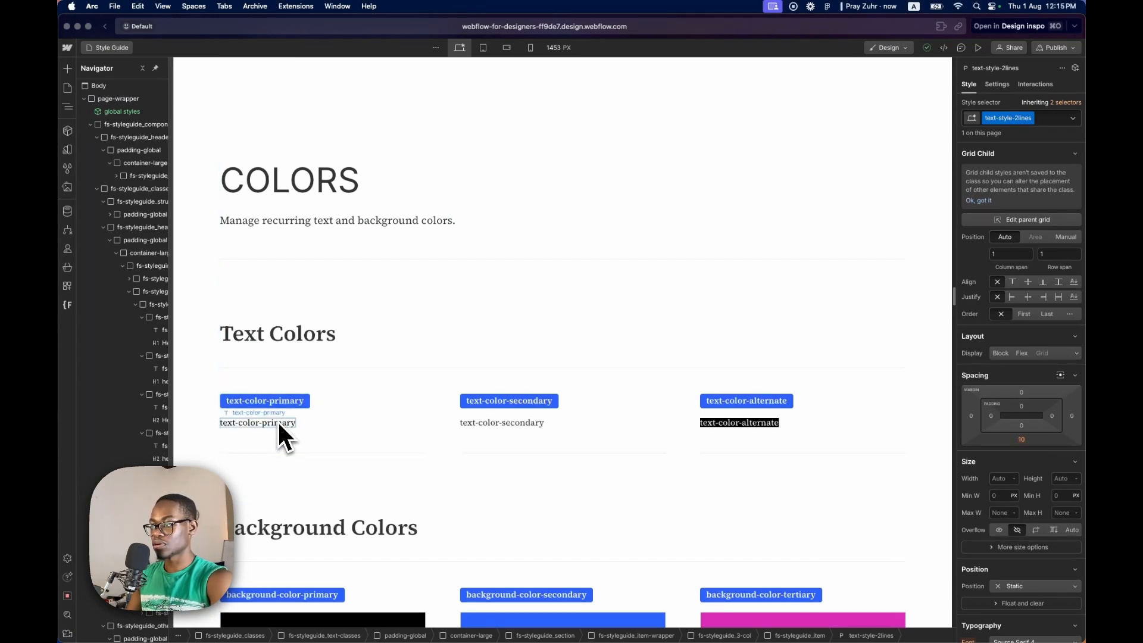
pyautogui.scroll(-6, 393, 424)
pyautogui.scroll(3, 428, 411)
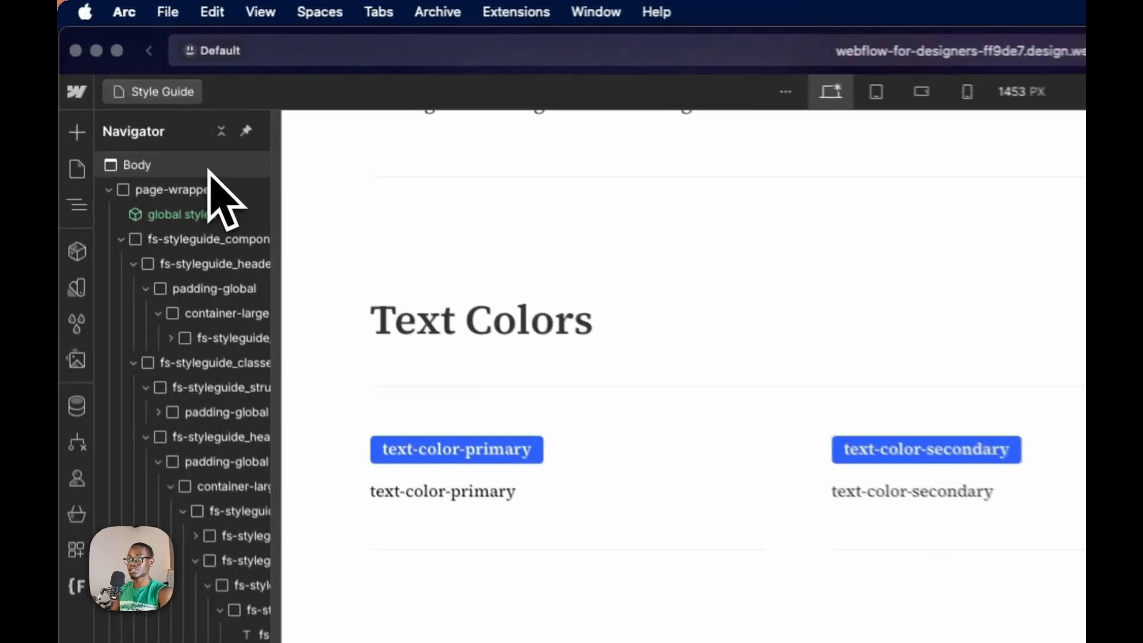
pyautogui.click(160, 114)
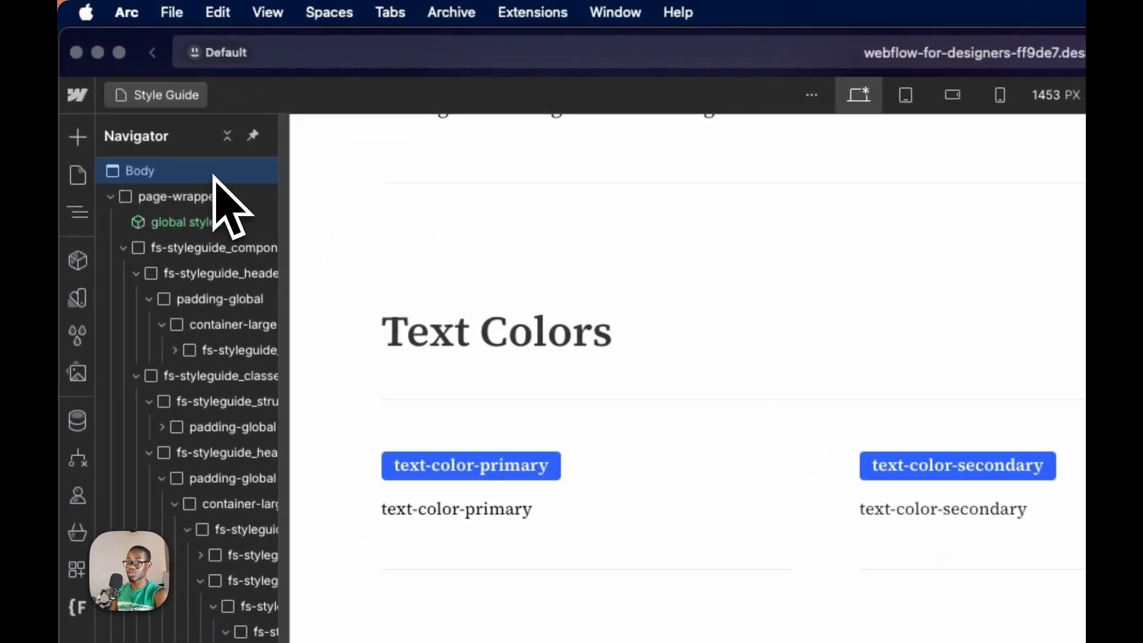
pyautogui.click(970, 162)
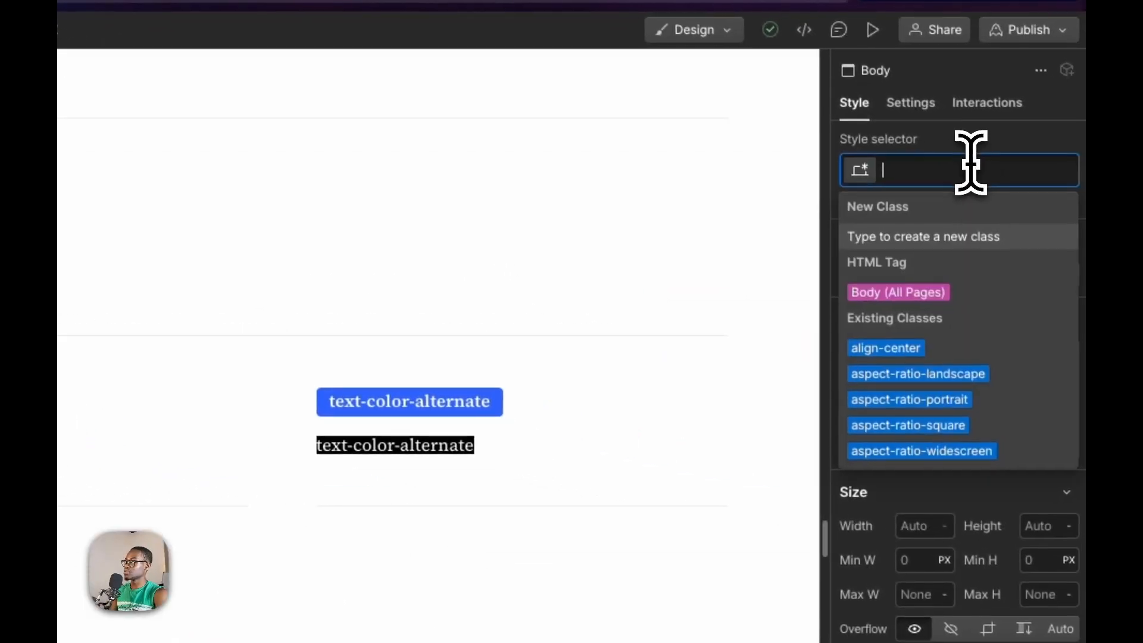
pyautogui.click(912, 295)
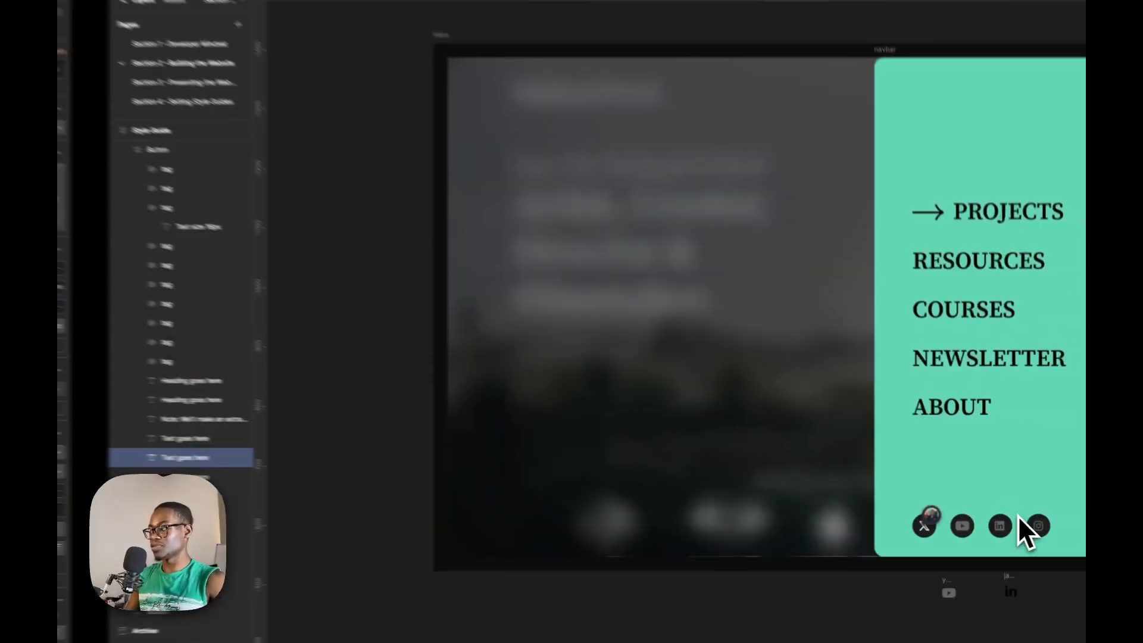
# Switch to Figma and examine the colors used across the Website design, from Featured Projects up to the hero section.
pyautogui.scroll(-5, 630, 341)
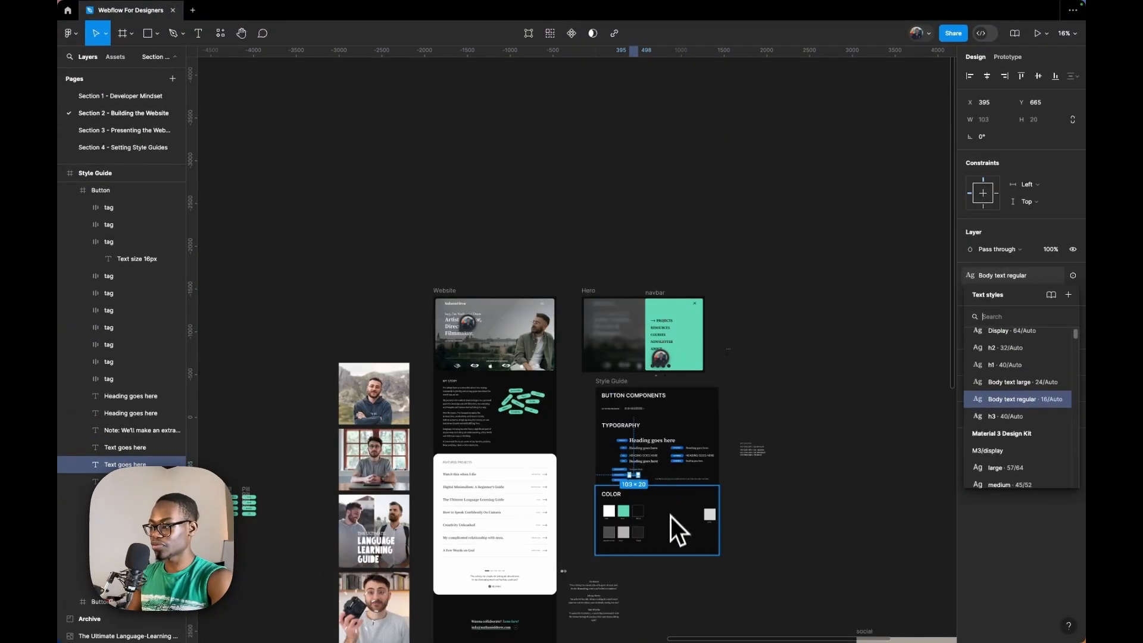
pyautogui.scroll(10, 581, 512)
pyautogui.scroll(-5, 629, 494)
pyautogui.scroll(5, 410, 406)
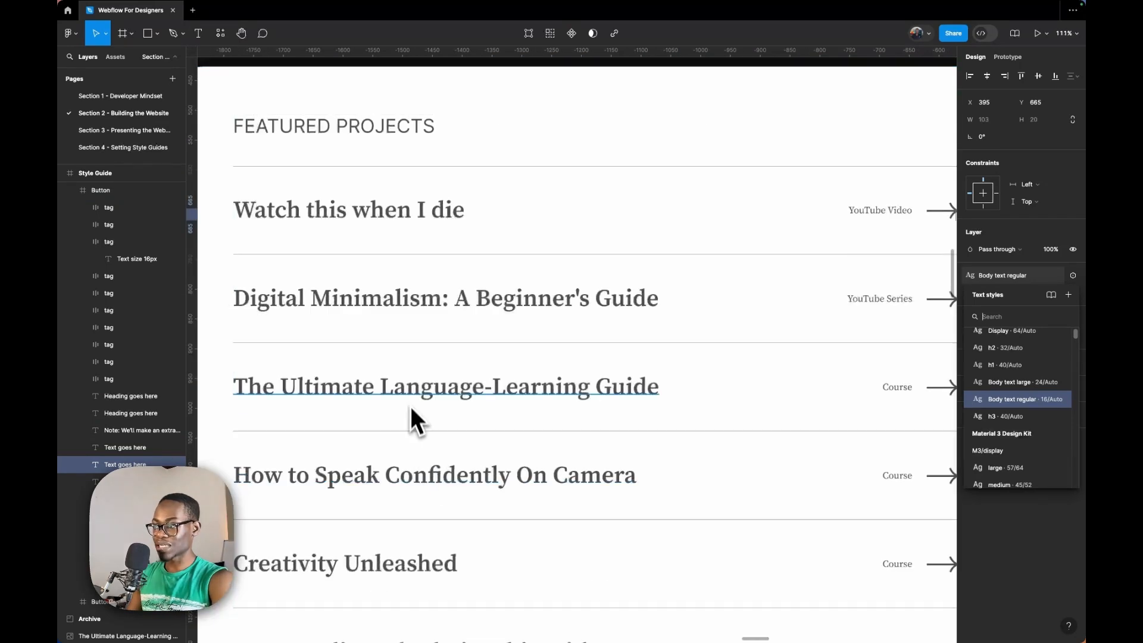
pyautogui.scroll(4, 409, 394)
pyautogui.scroll(8, 409, 394)
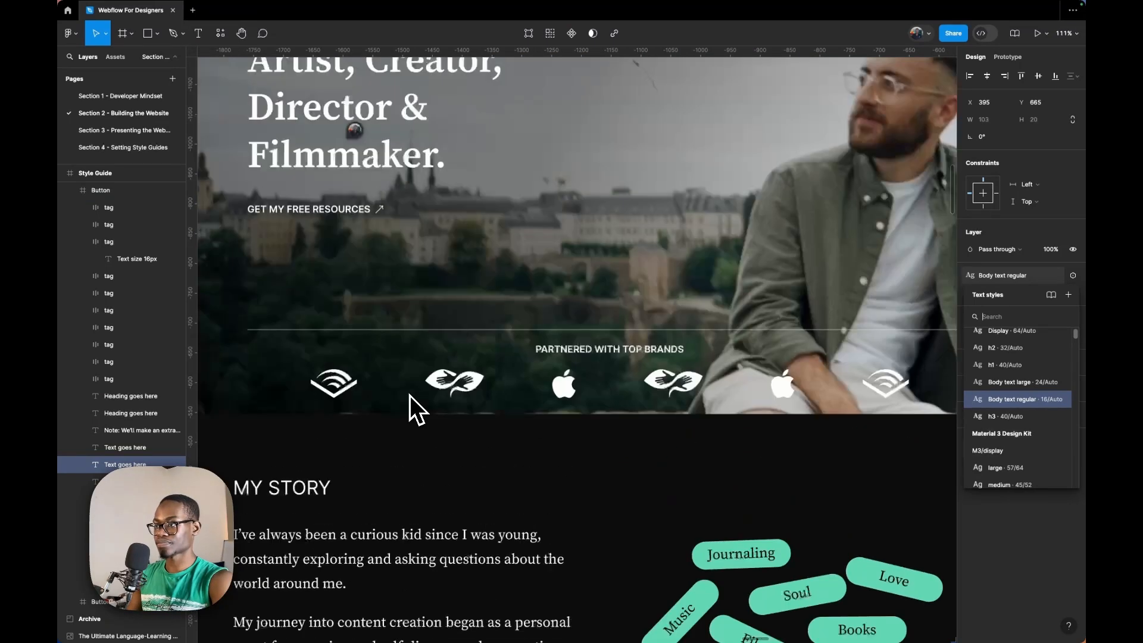
# Select the My Story section in the Figma Website design and copy its fill color 0E0E0E.
pyautogui.scroll(-6, 409, 395)
pyautogui.scroll(-4, 410, 396)
pyautogui.scroll(6, 406, 320)
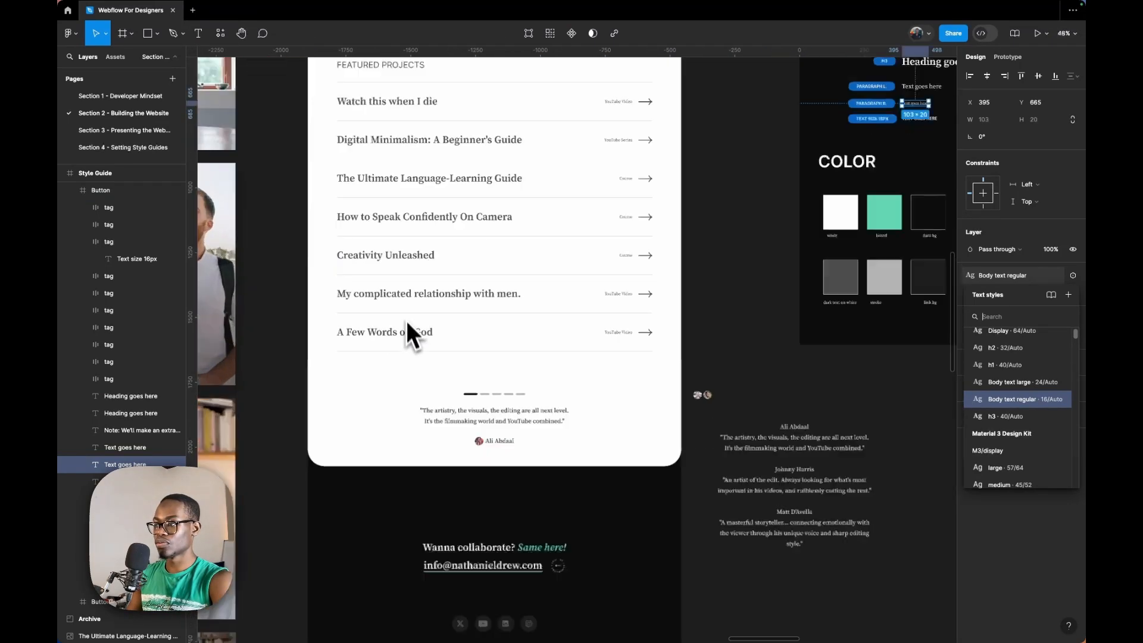
pyautogui.scroll(5, 401, 319)
pyautogui.scroll(5, 402, 328)
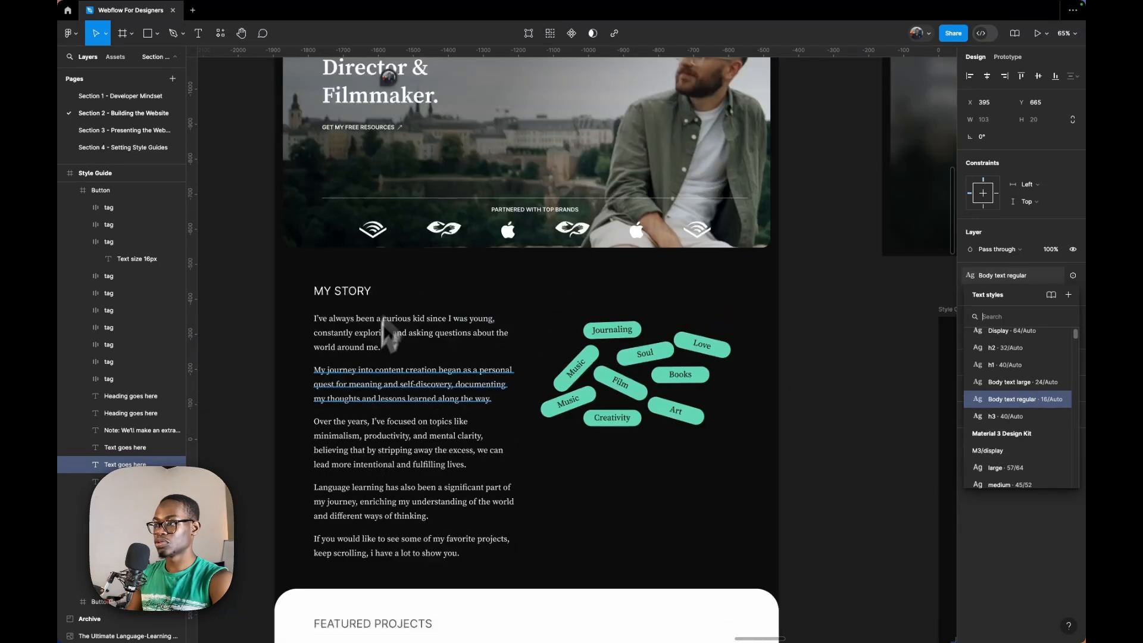
pyautogui.click(484, 278)
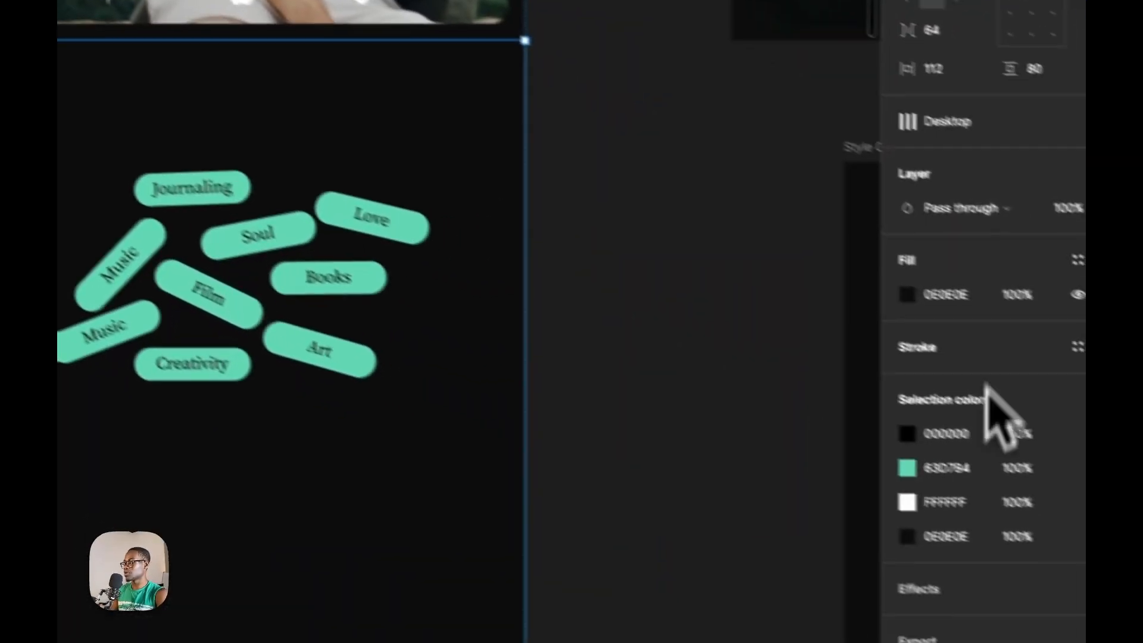
pyautogui.click(1001, 386)
pyautogui.doubleClick(922, 277)
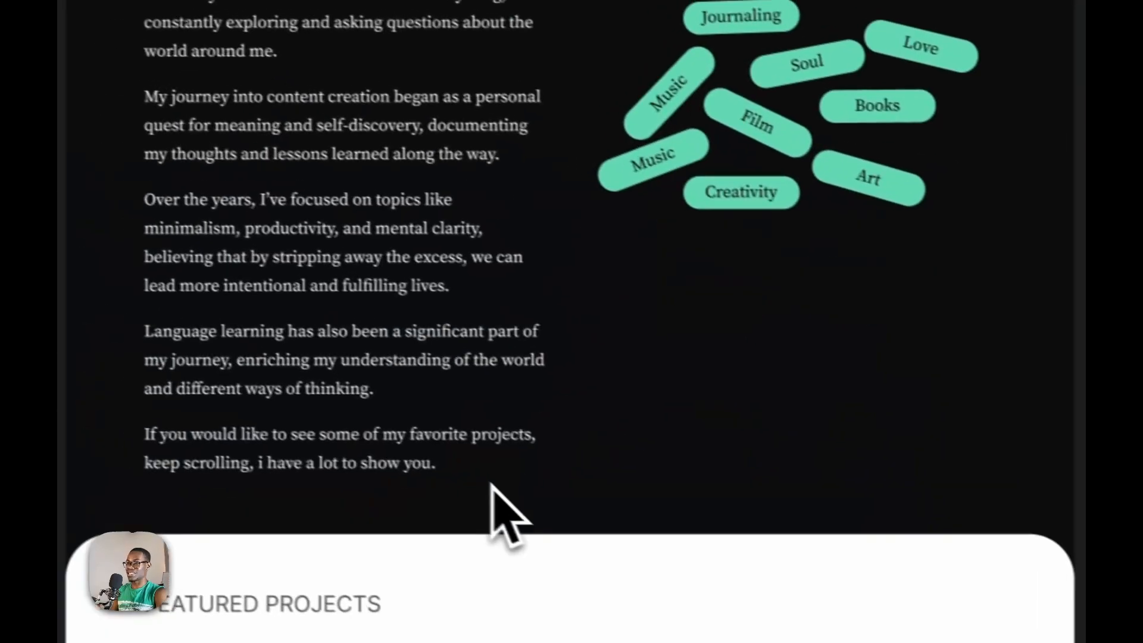
pyautogui.scroll(-6, 523, 524)
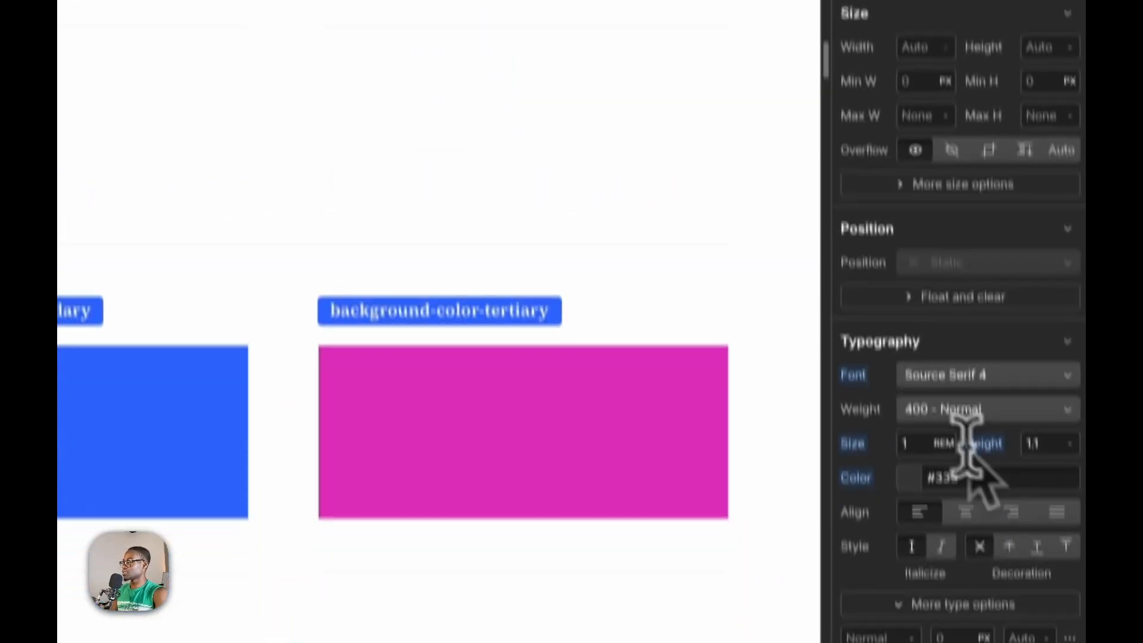
# Switch to Webflow, set the Body (All Pages) text color to #0e0e0e, and check the color on the Colors heading.
pyautogui.click(938, 414)
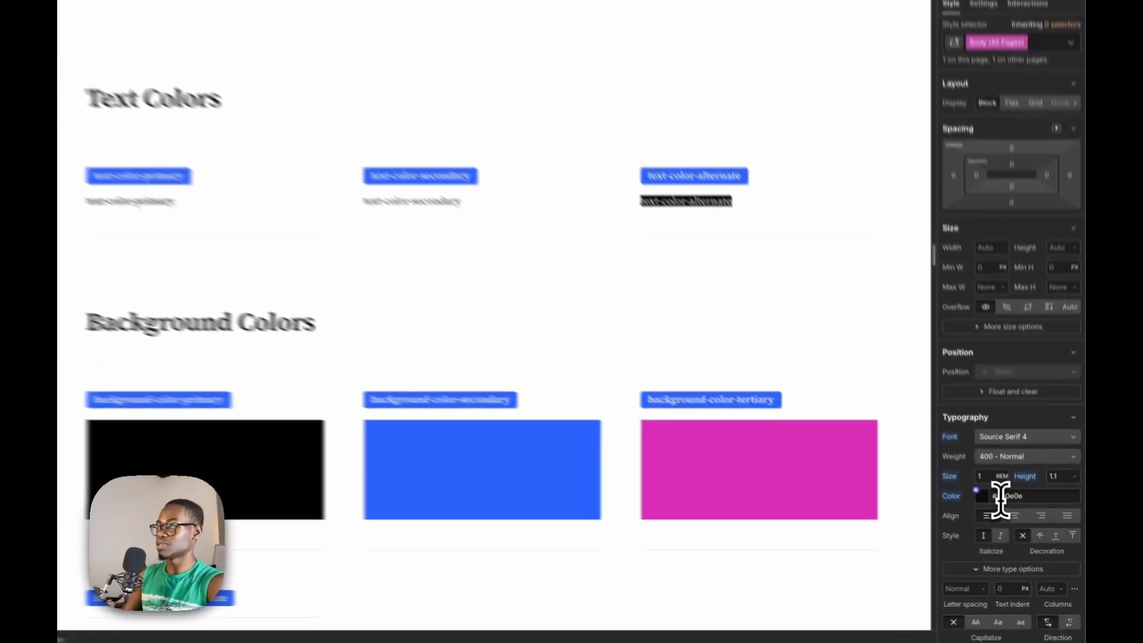
pyautogui.scroll(6, 594, 351)
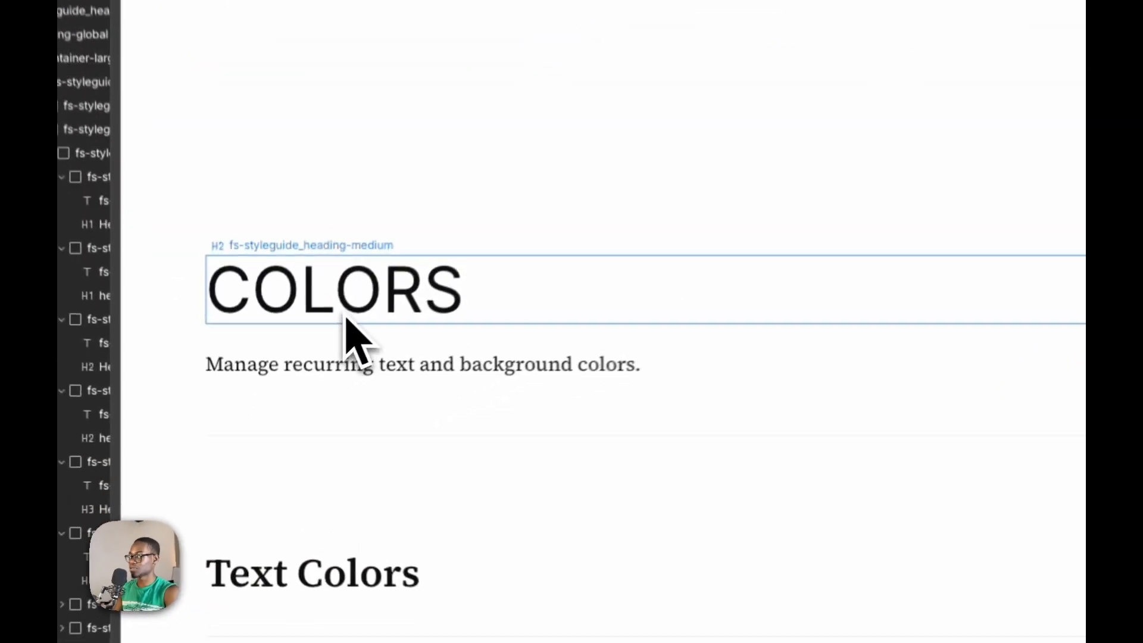
pyautogui.click(296, 390)
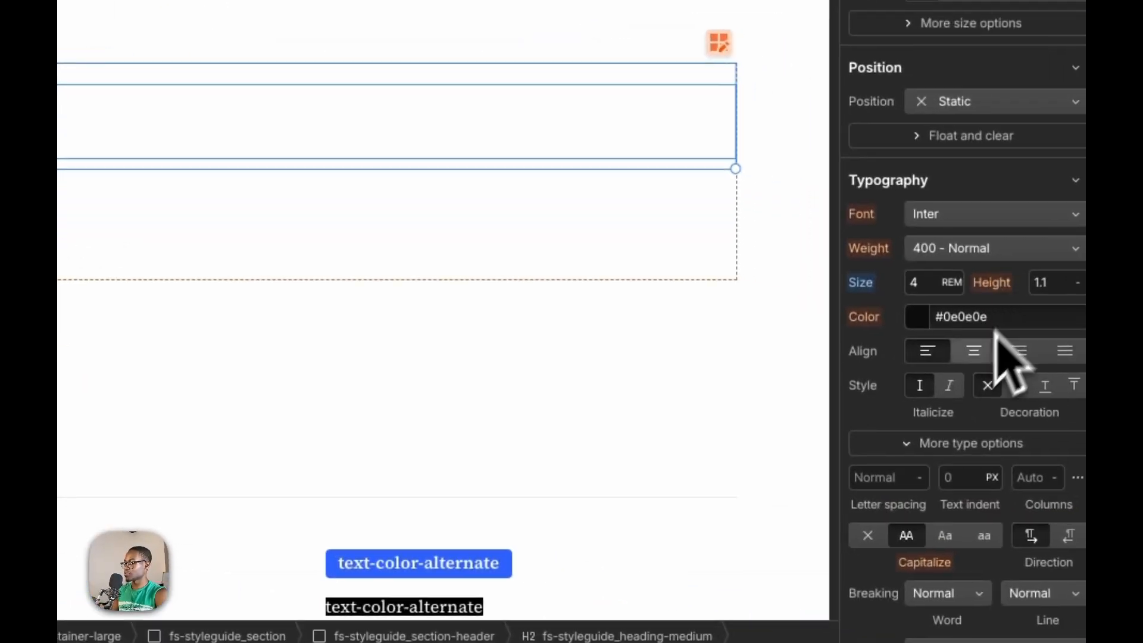
pyautogui.click(848, 322)
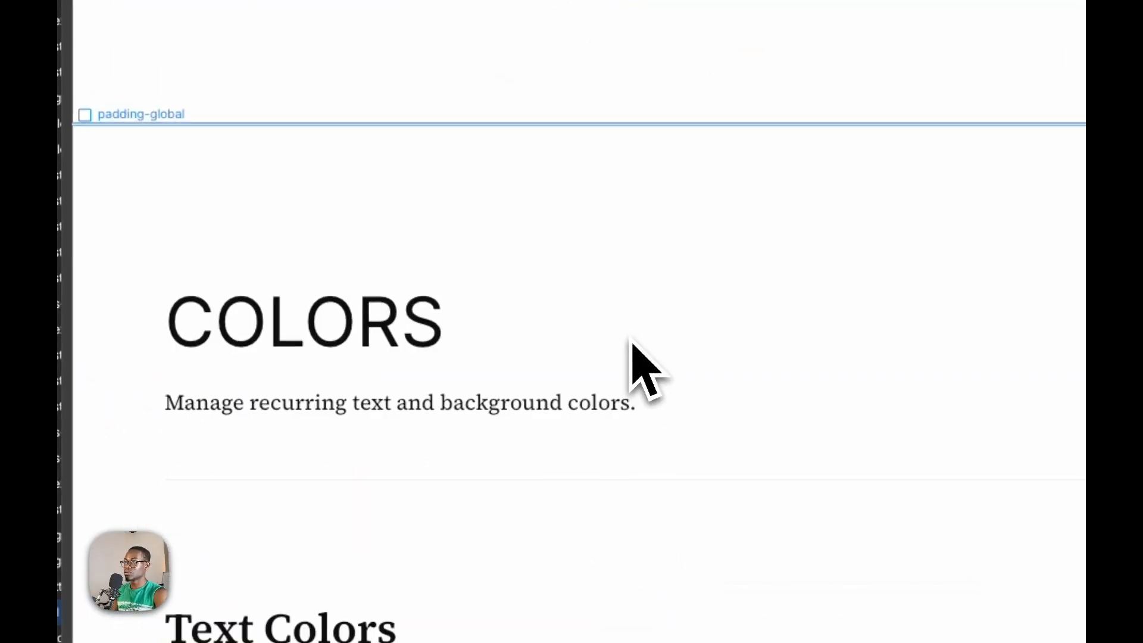
# Select the text-color-primary sample, switch to Figma, and compare text colors on the dark and white sections of the Website design.
pyautogui.scroll(-8, 632, 342)
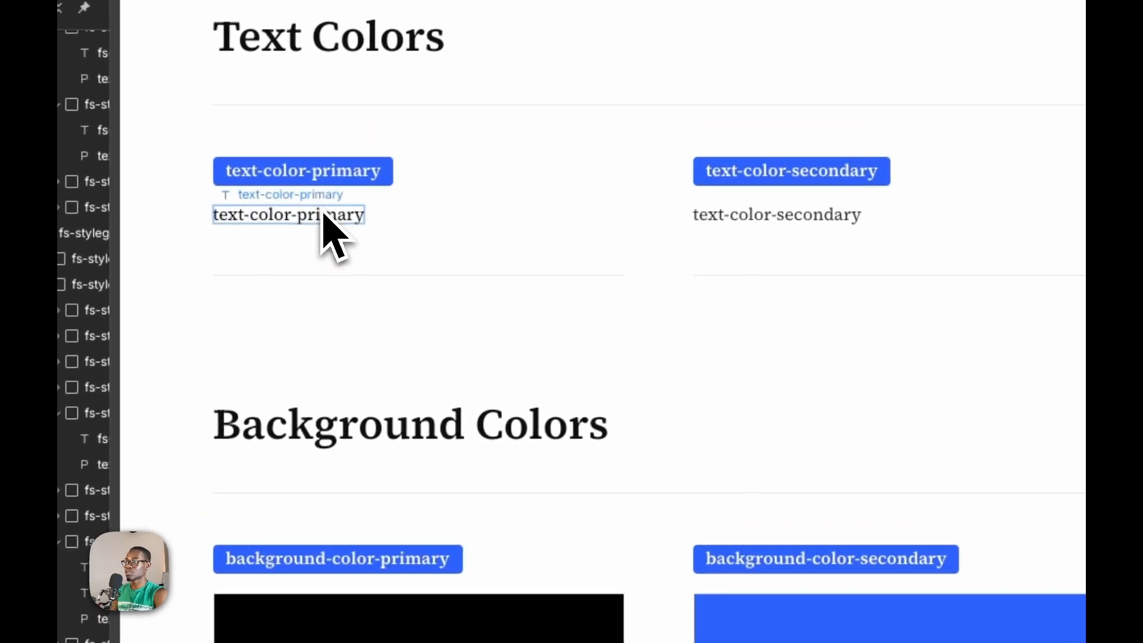
pyautogui.click(276, 80)
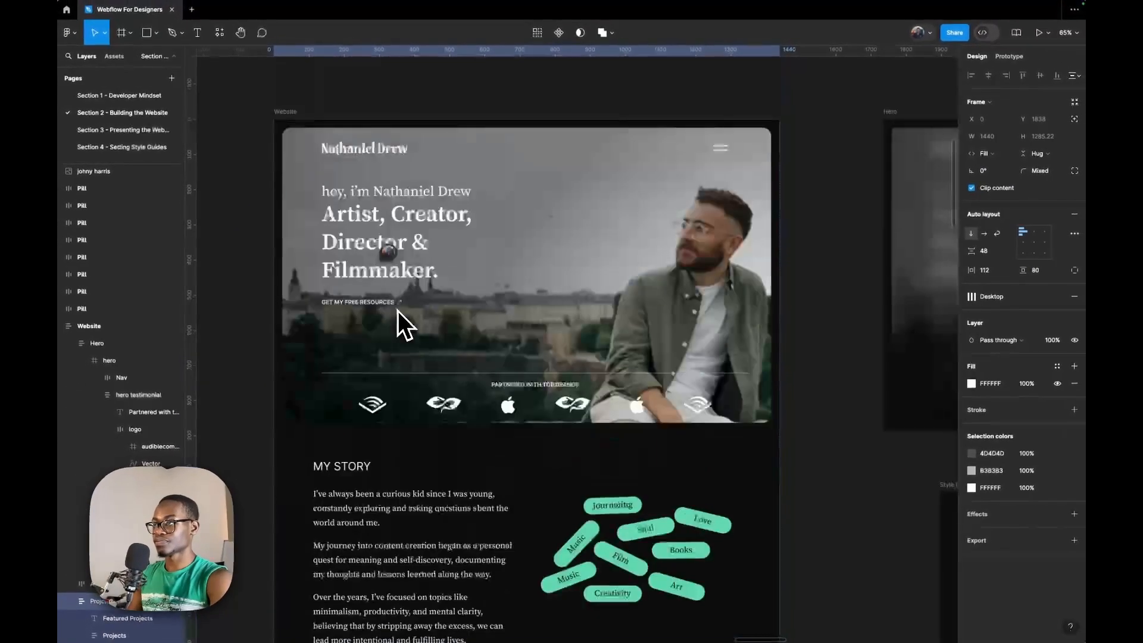
pyautogui.scroll(-10, 398, 310)
pyautogui.scroll(-5, 397, 309)
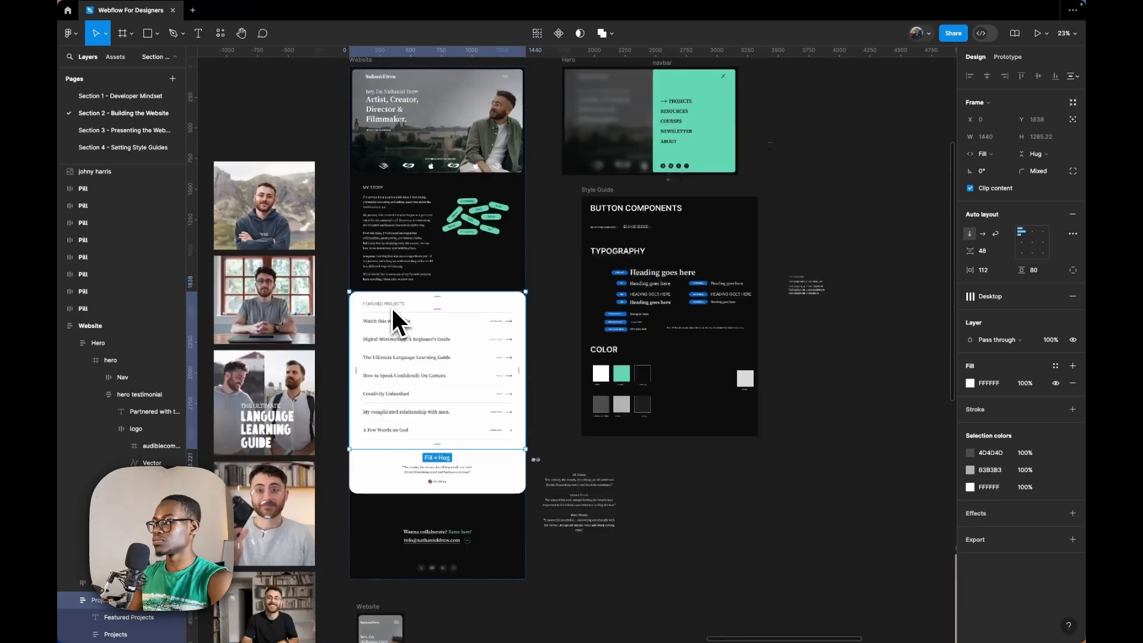
pyautogui.scroll(5, 430, 295)
pyautogui.scroll(3, 430, 297)
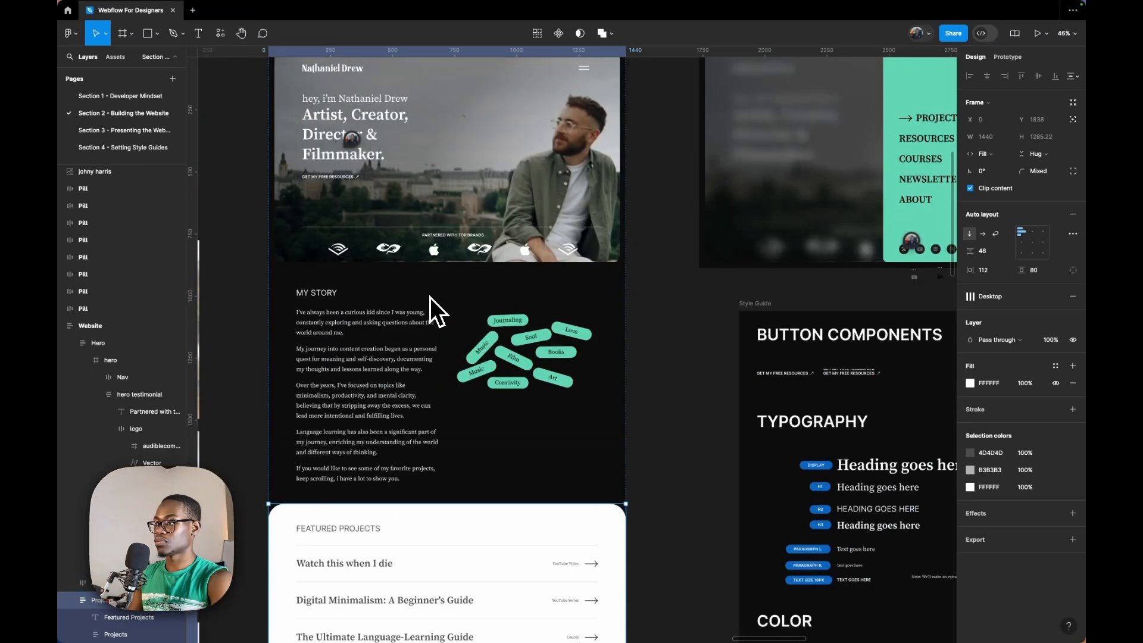
pyautogui.scroll(-3, 411, 303)
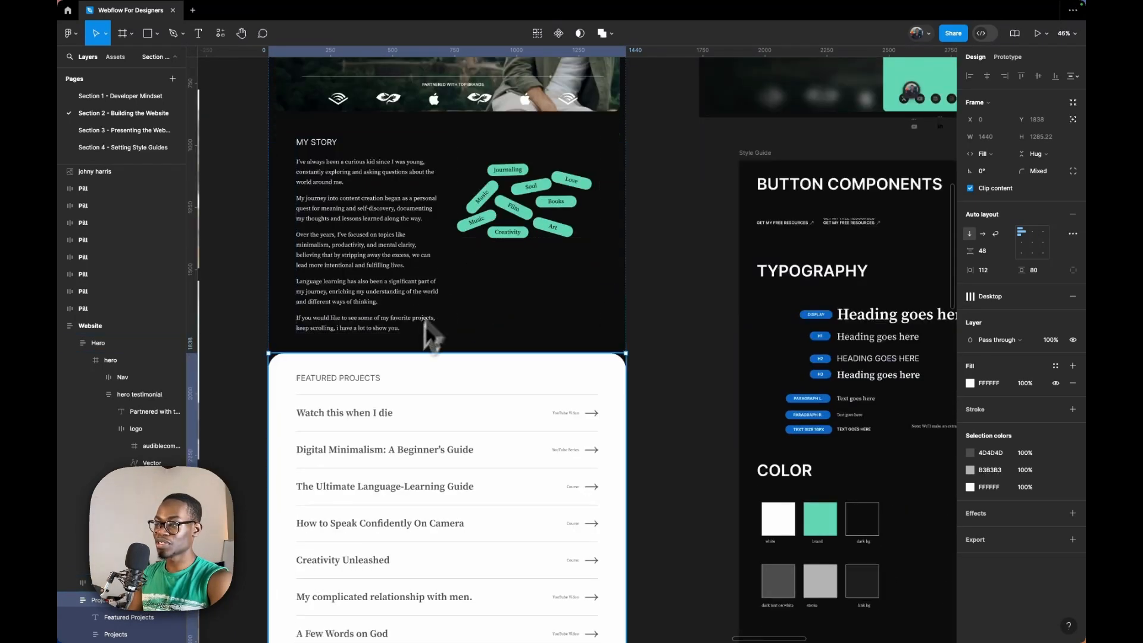
pyautogui.scroll(-2, 382, 327)
pyautogui.scroll(-2, 382, 330)
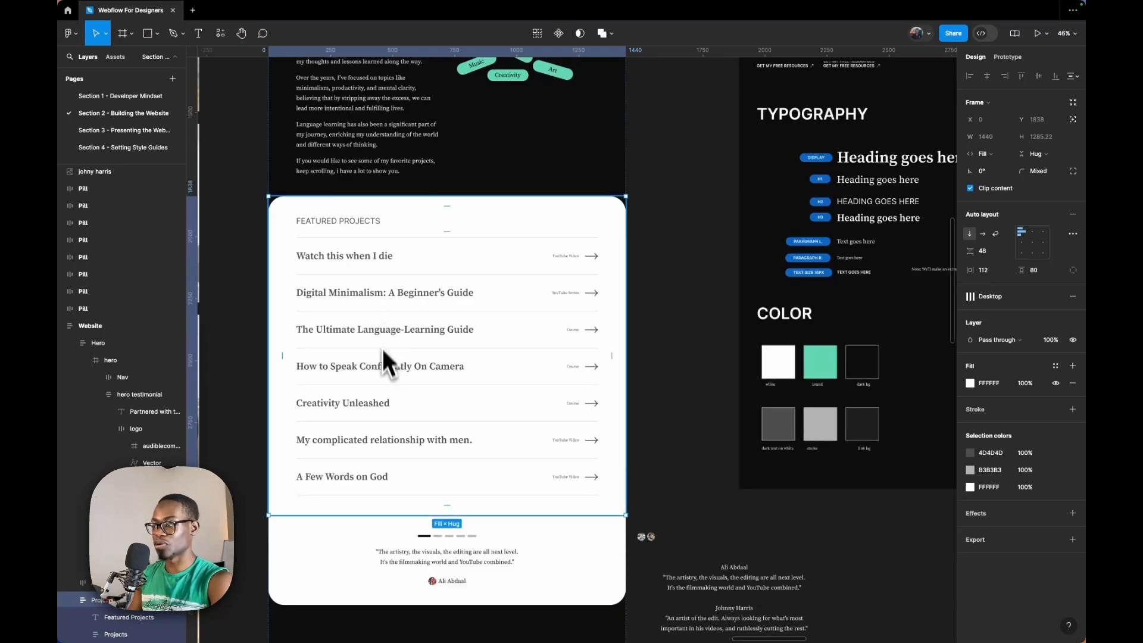
pyautogui.scroll(-7, 428, 416)
pyautogui.scroll(10, 428, 344)
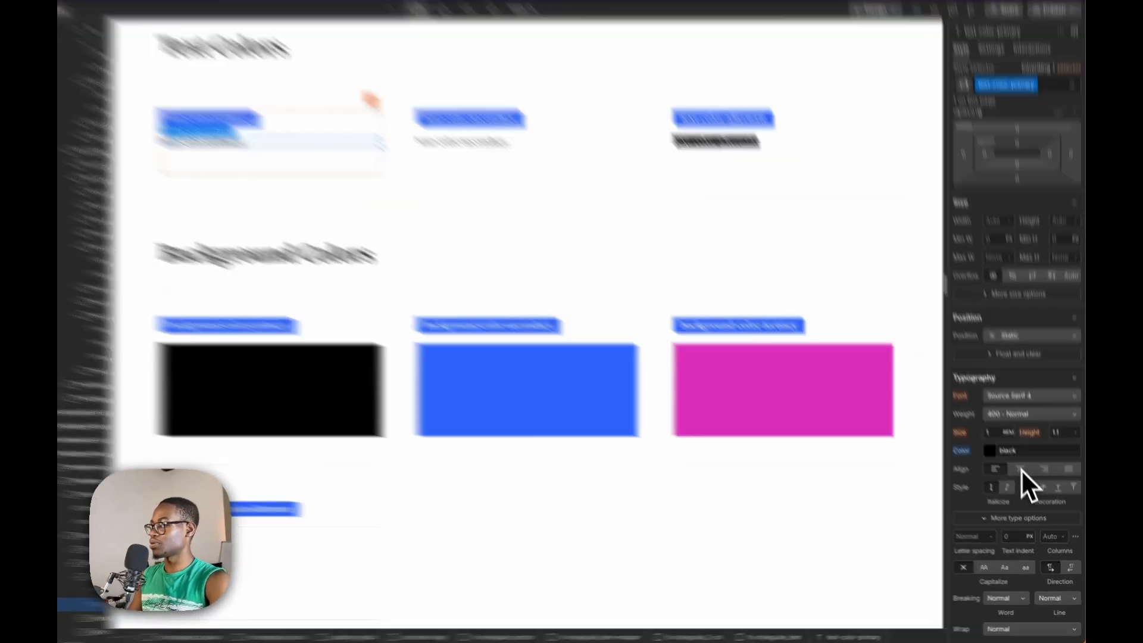
# Back in Webflow, set the text color of the text-color-primary class to 0E0E0E.
pyautogui.click(1021, 462)
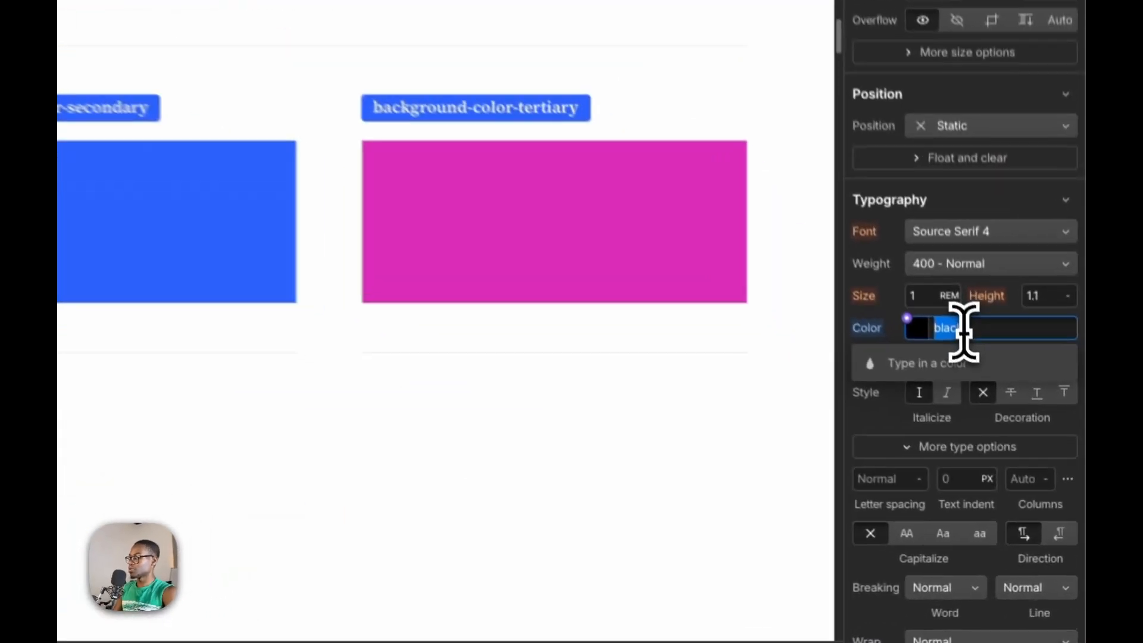
pyautogui.write('0E0E0E')
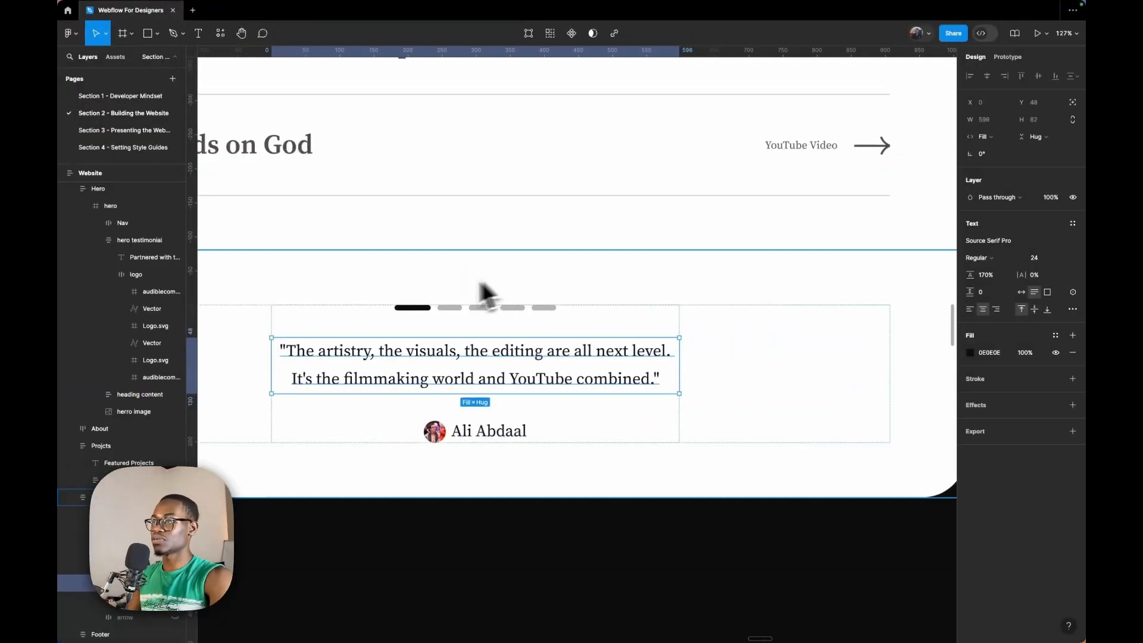
# In Figma, select the dark text on white swatch in the style guide and copy its fill color 4D4D4D.
pyautogui.scroll(-5, 480, 294)
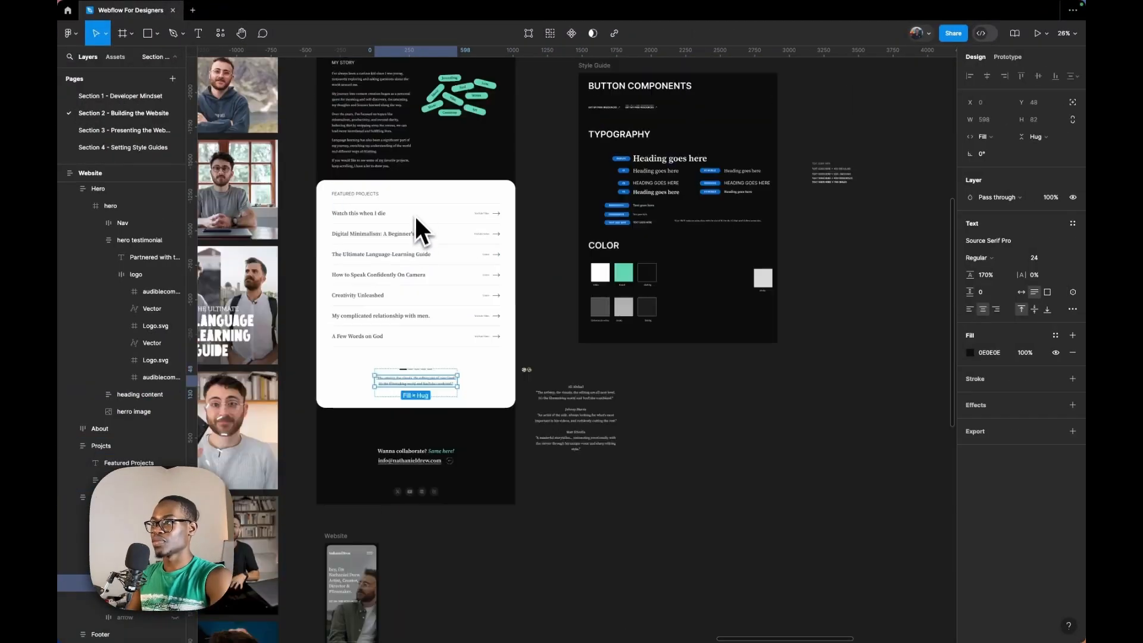
pyautogui.scroll(5, 409, 223)
pyautogui.click(370, 124)
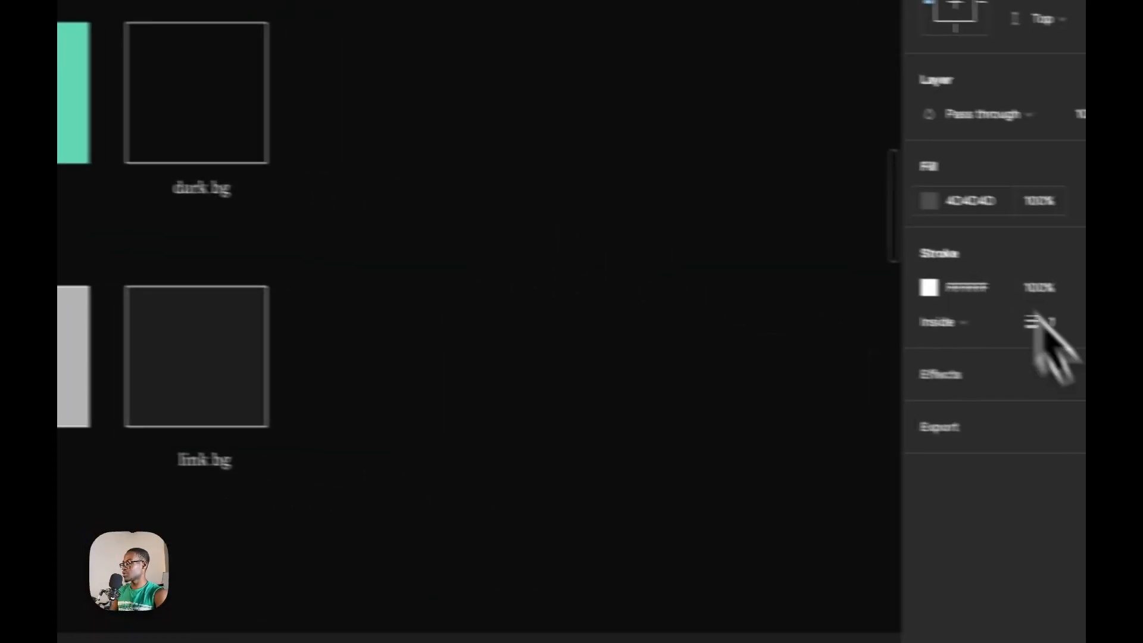
pyautogui.click(917, 195)
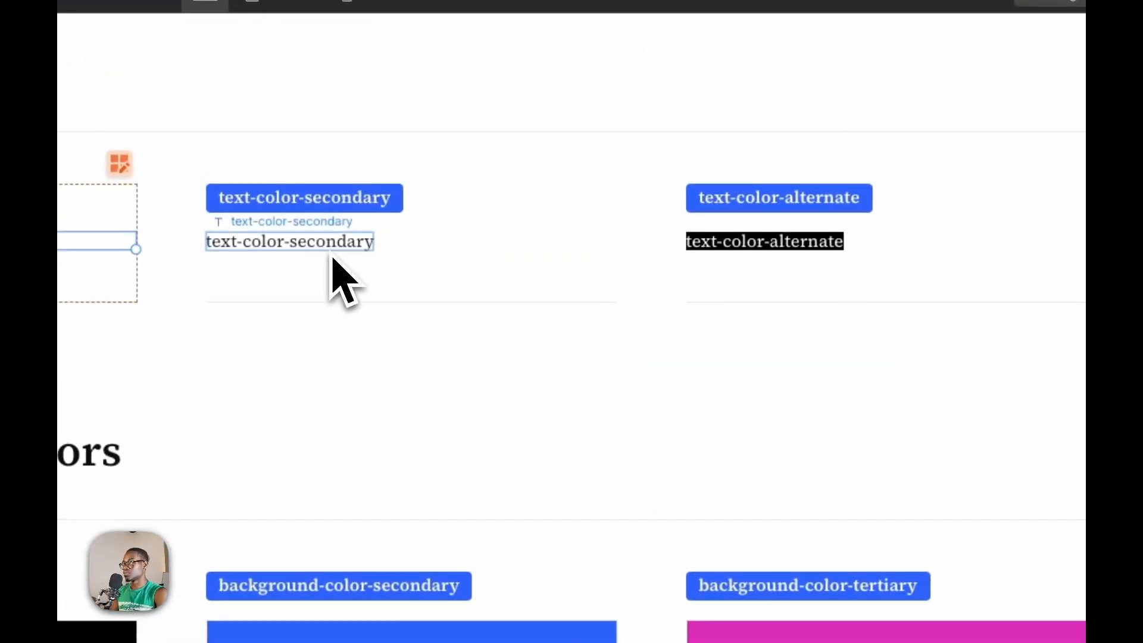
# In Webflow, select the text-color-secondary sample and set its text color to #4d4d4d.
pyautogui.click(292, 42)
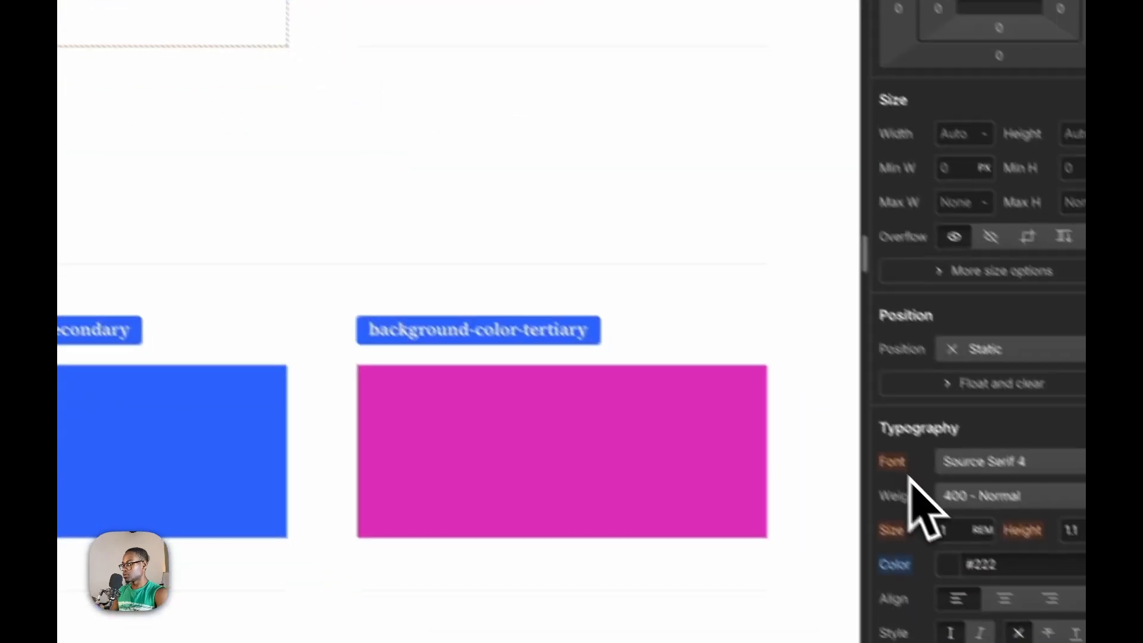
pyautogui.click(1005, 564)
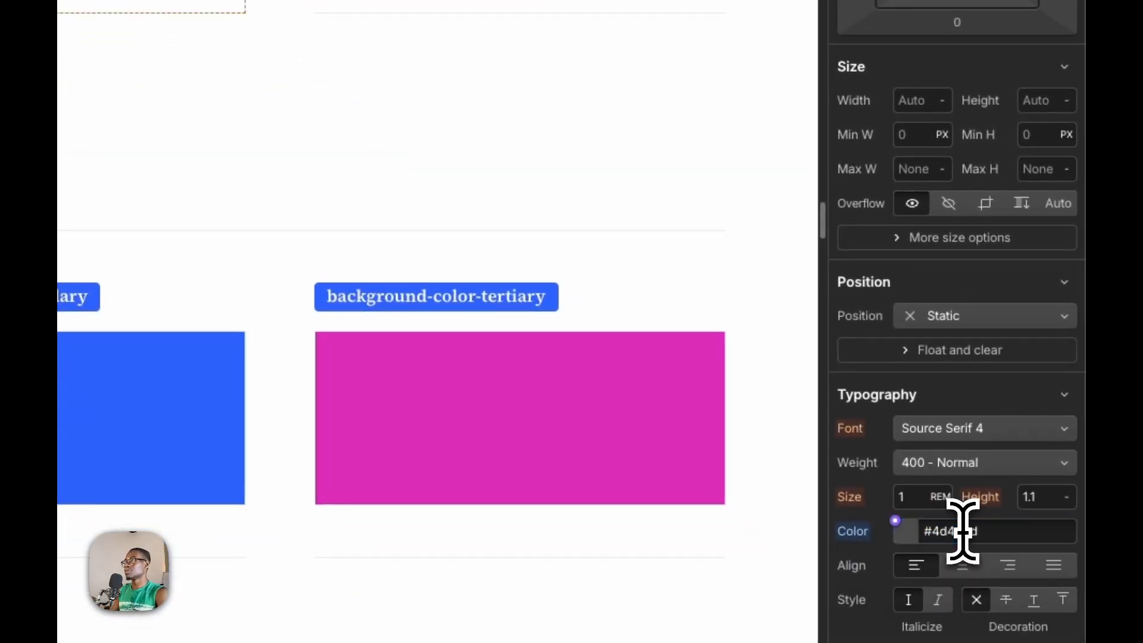
# Inspect the text-color-alternate class against the text colors in Figma's color swatches, My Story and Featured Projects sections.
pyautogui.click(380, 144)
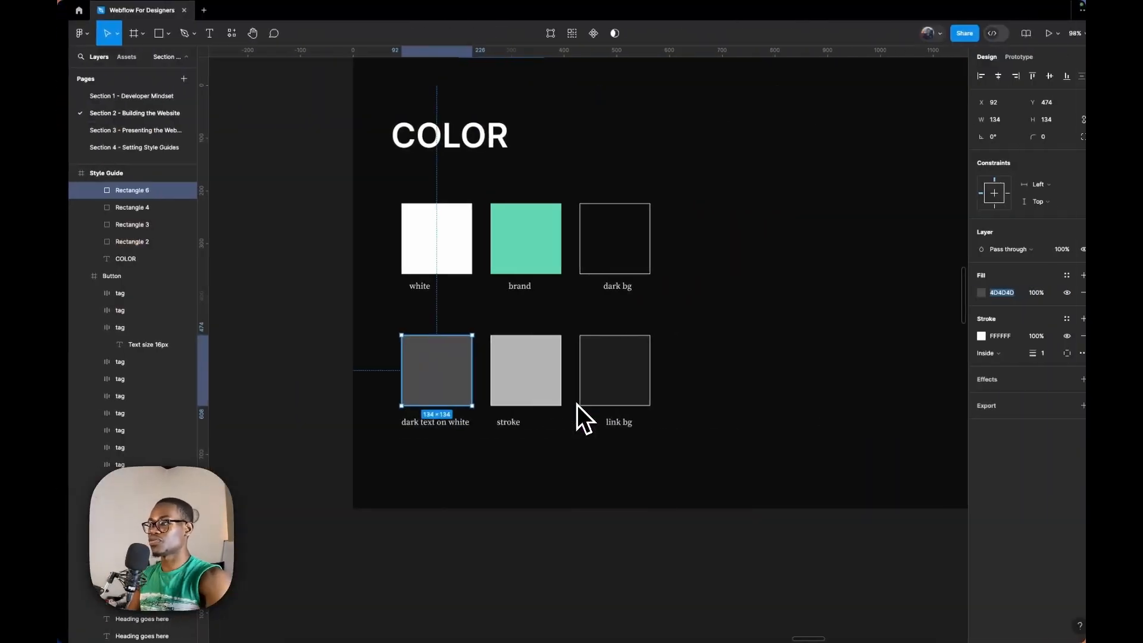
pyautogui.scroll(-5, 577, 405)
pyautogui.scroll(5, 498, 374)
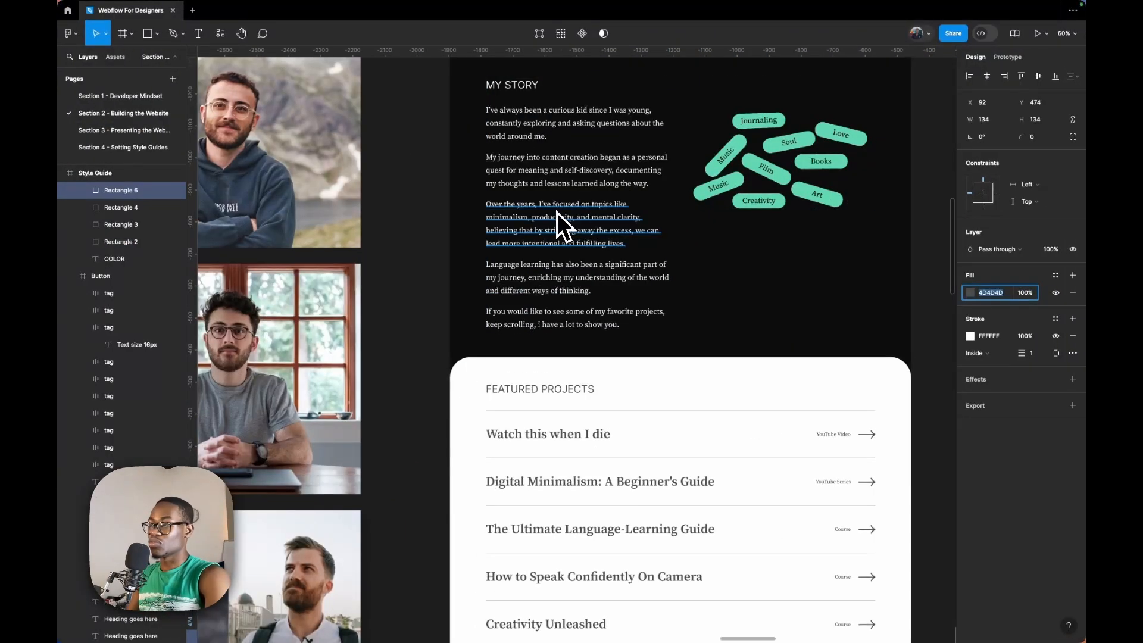
pyautogui.scroll(-3, 556, 214)
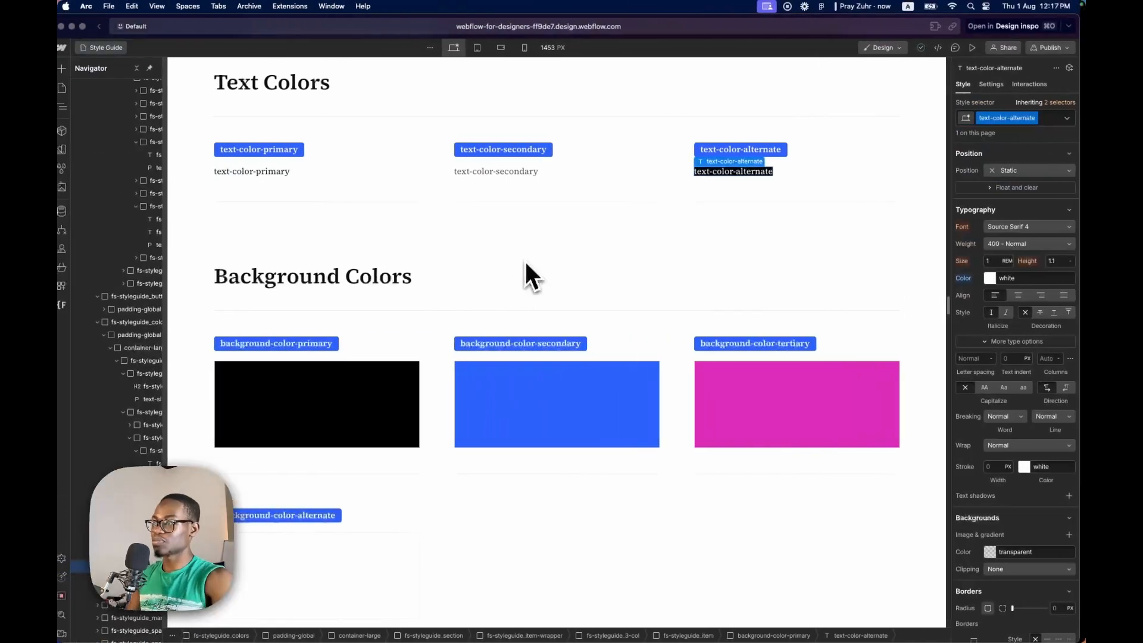
# In Webflow, try the background-color-primary combo class on the Background Colors item header and remove it again.
pyautogui.scroll(-3, 494, 370)
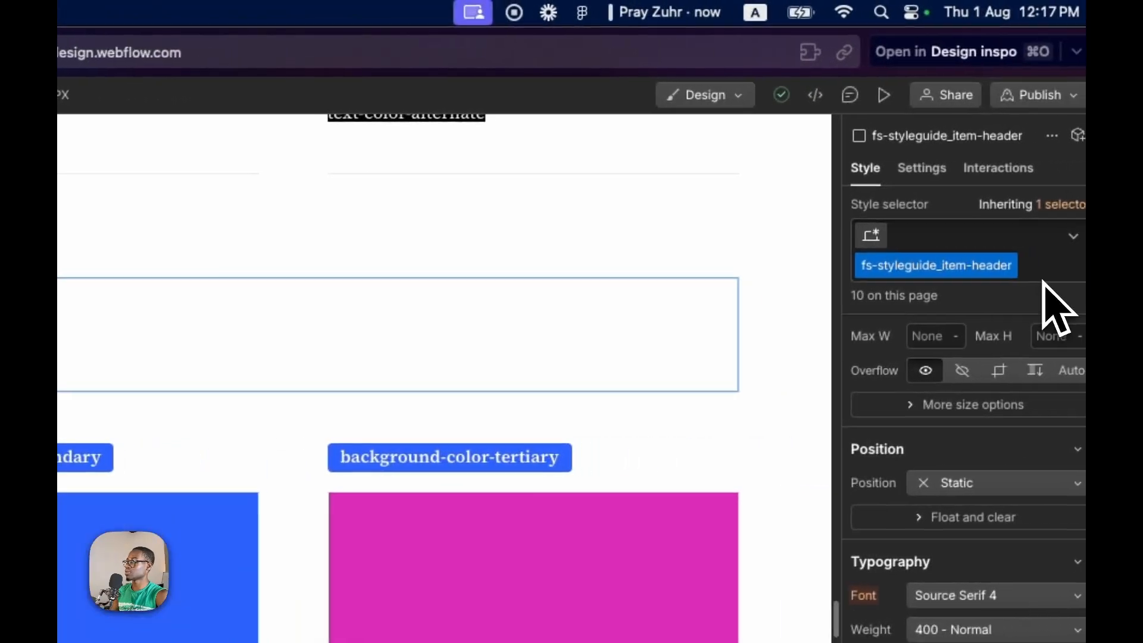
pyautogui.click(1033, 279)
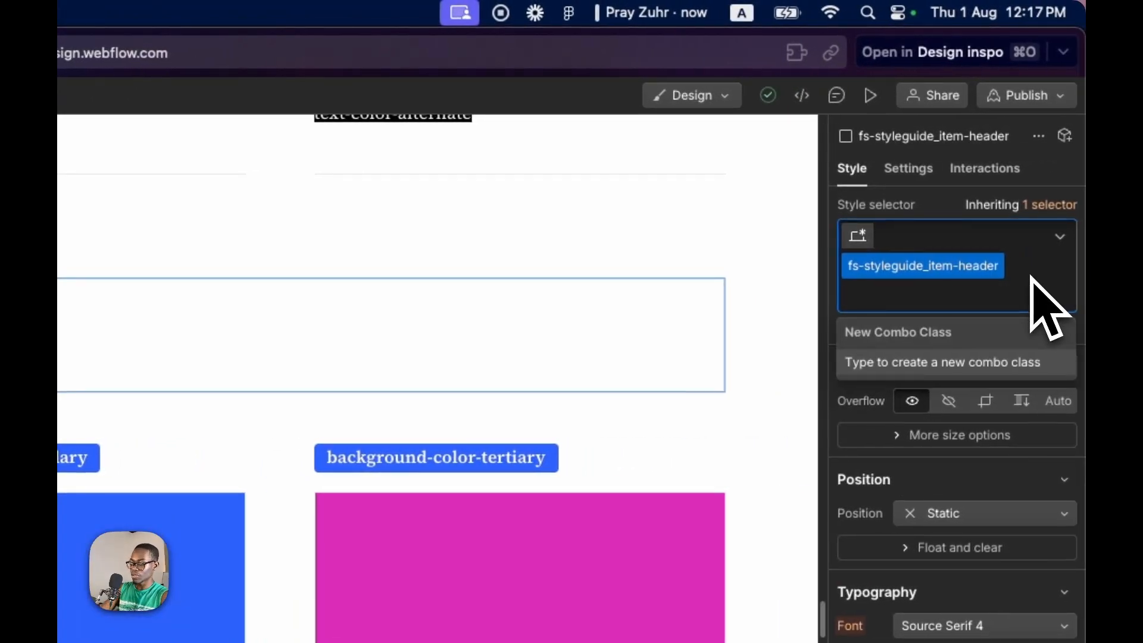
pyautogui.write('back')
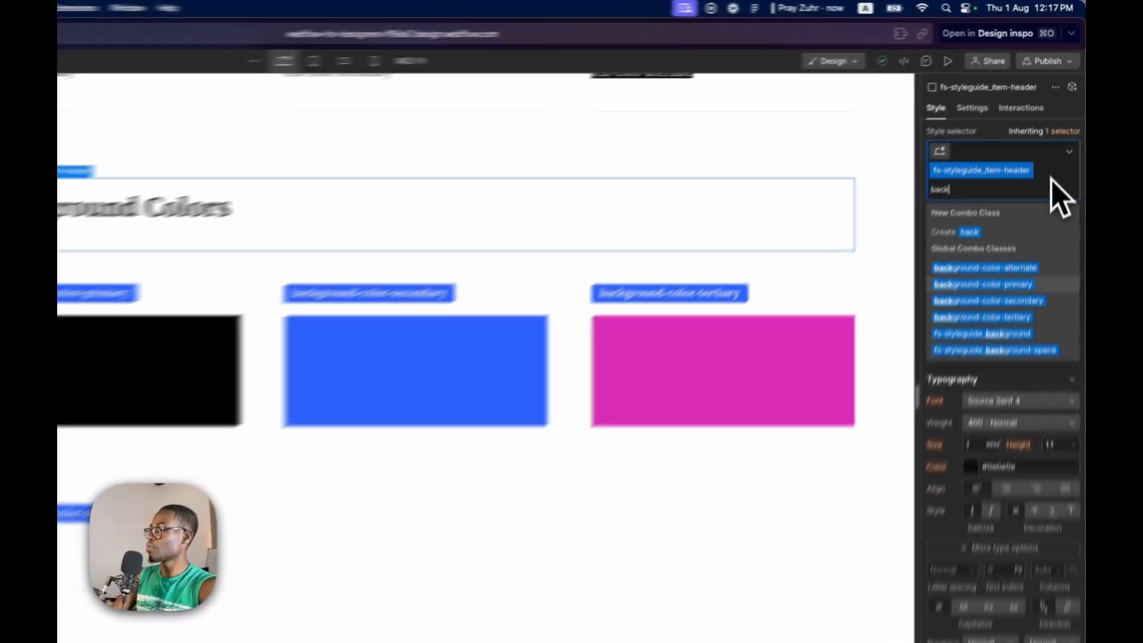
pyautogui.press('Down')
pyautogui.press('Down')
pyautogui.press('Return')
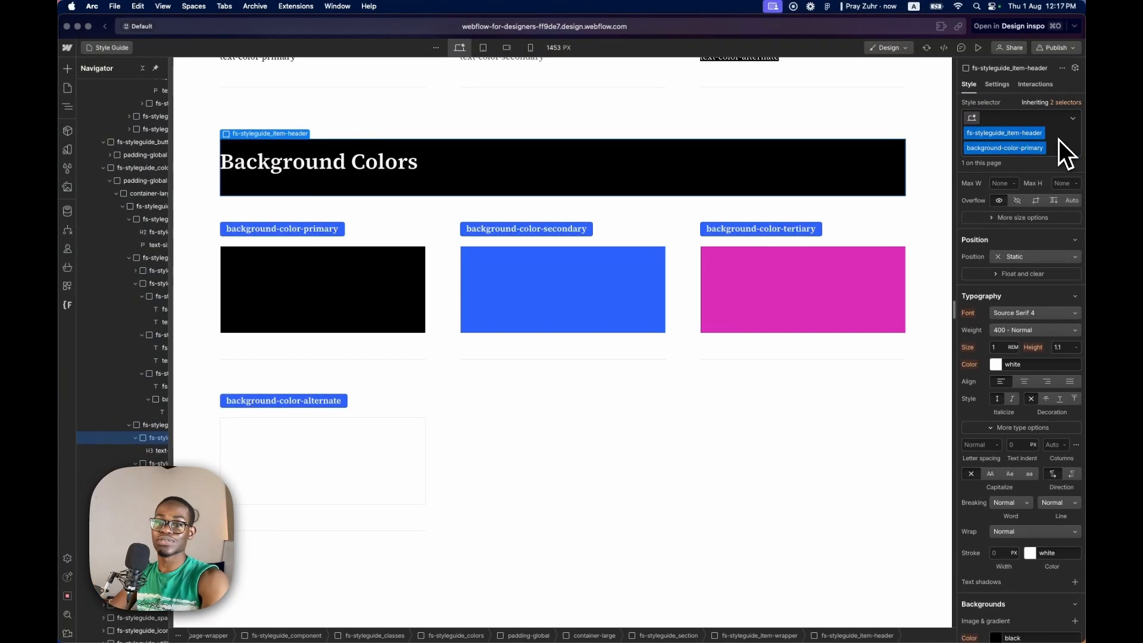
pyautogui.press('BackSpace')
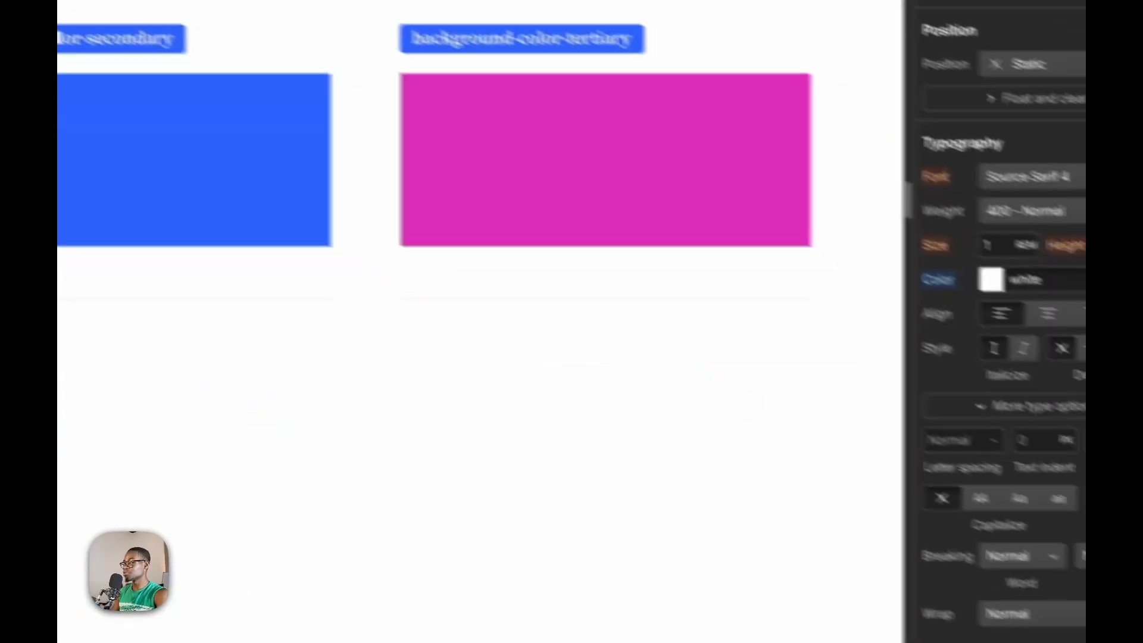
# Copy the dark bg swatch's fill 0E0E0E in Figma and set the background-color-primary class's background color to #0e0e0e in Webflow.
pyautogui.scroll(-5, 990, 357)
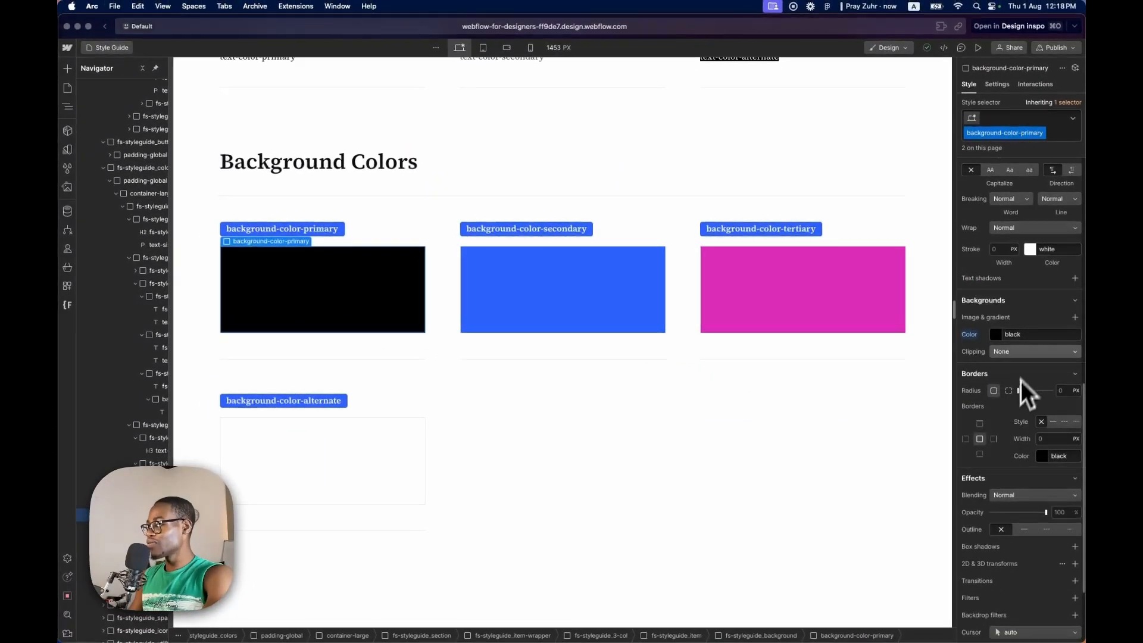
pyautogui.hotkey('ctrl', 'Right')
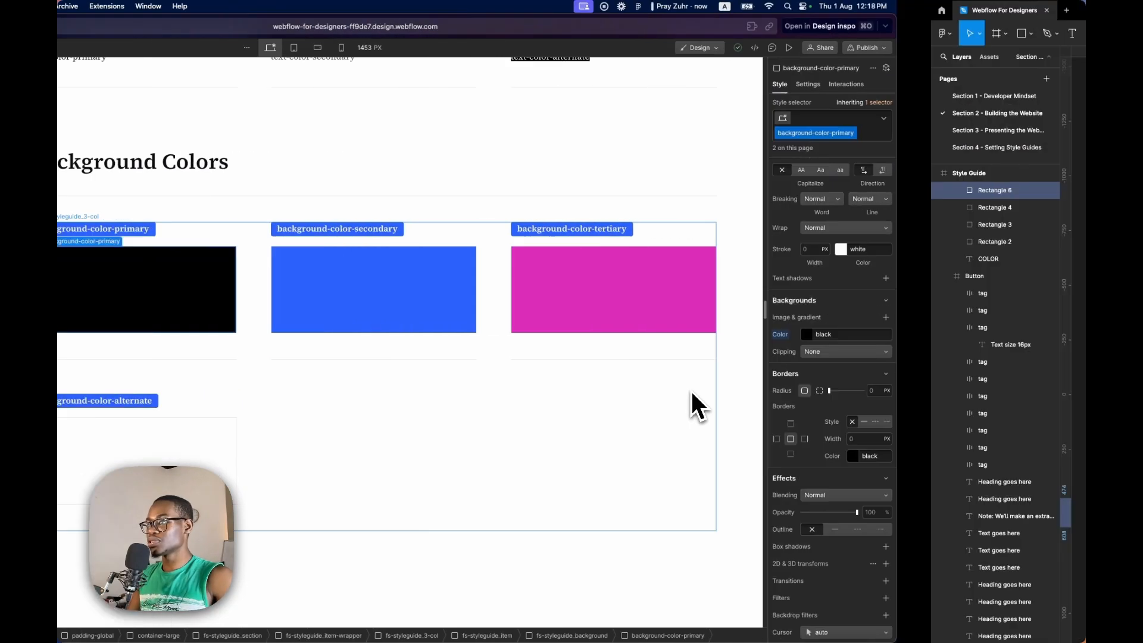
pyautogui.scroll(-8, 789, 366)
pyautogui.scroll(12, 502, 377)
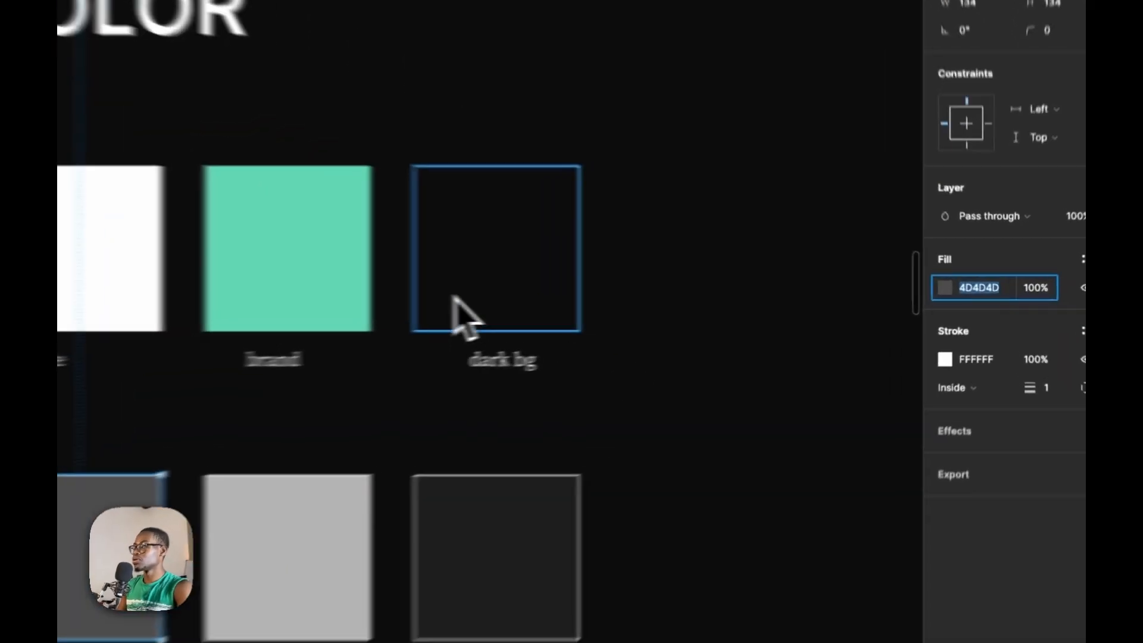
pyautogui.click(677, 306)
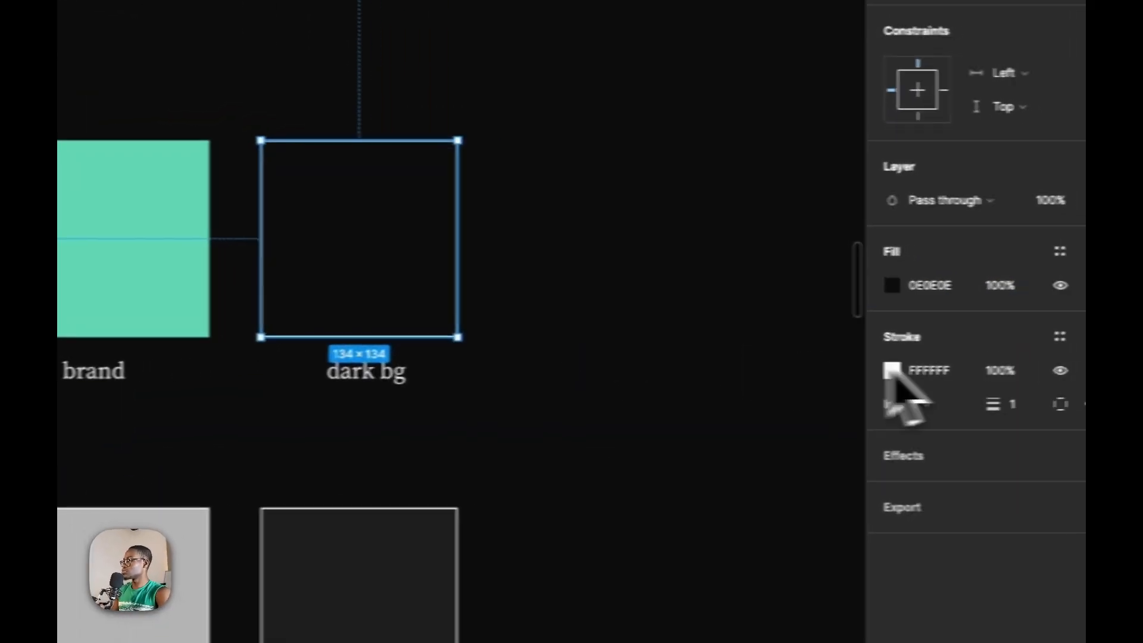
pyautogui.click(993, 292)
pyautogui.hotkey('ctrl', 'Left')
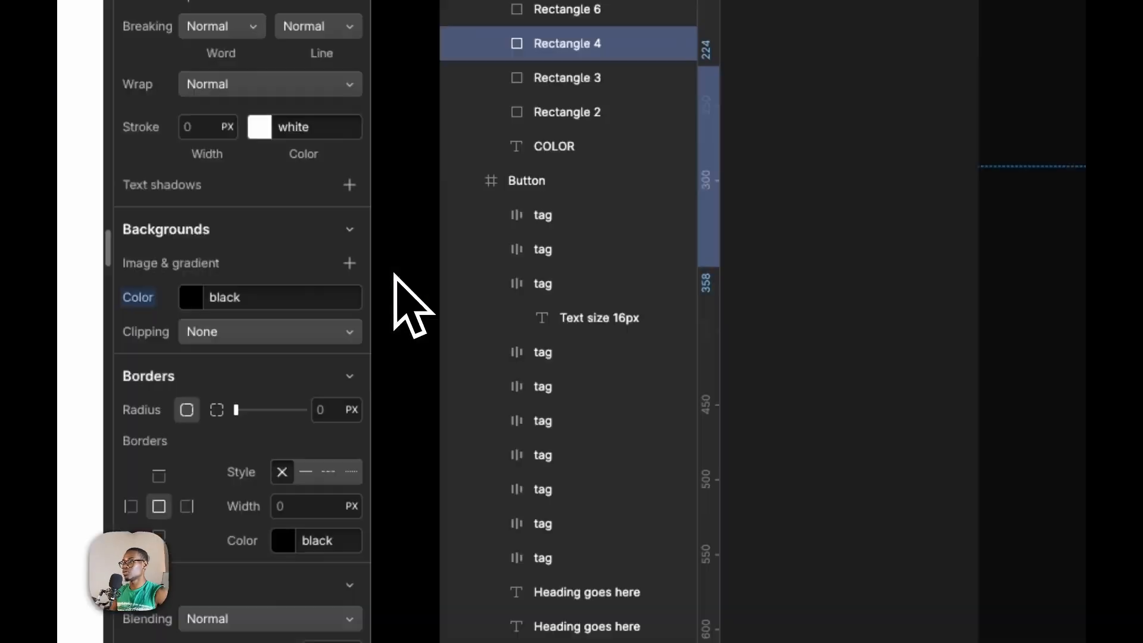
pyautogui.click(1002, 283)
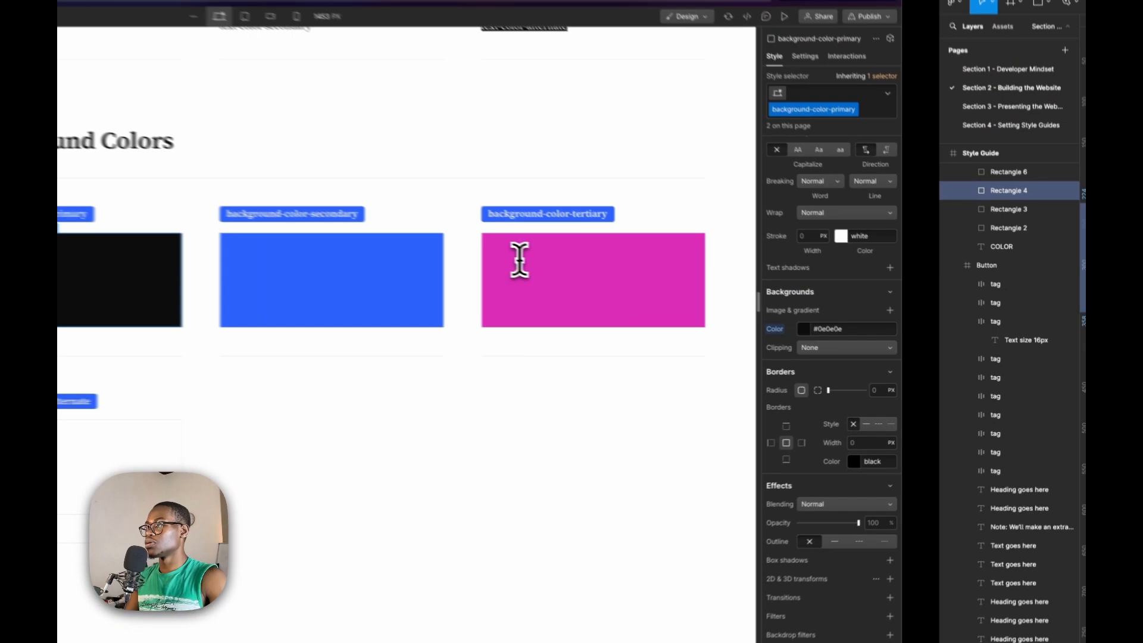
# In Figma, compare the style guide's color swatches with the background colors used in the website and navbar designs.
pyautogui.hotkey('ctrl', 'Right')
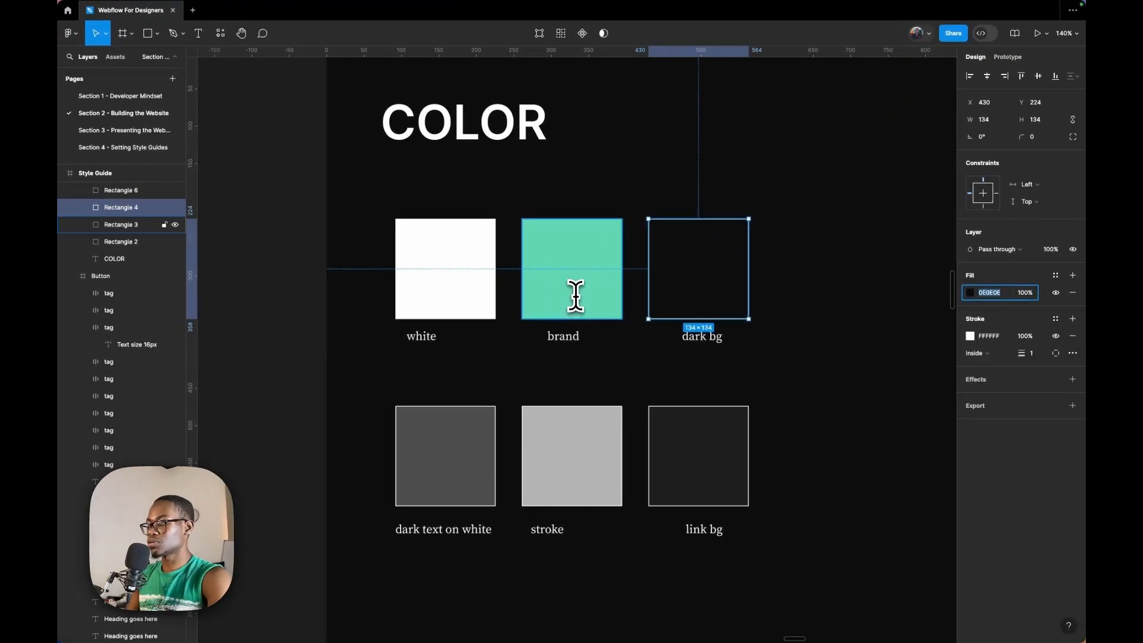
pyautogui.scroll(-5, 576, 296)
pyautogui.scroll(-4, 637, 299)
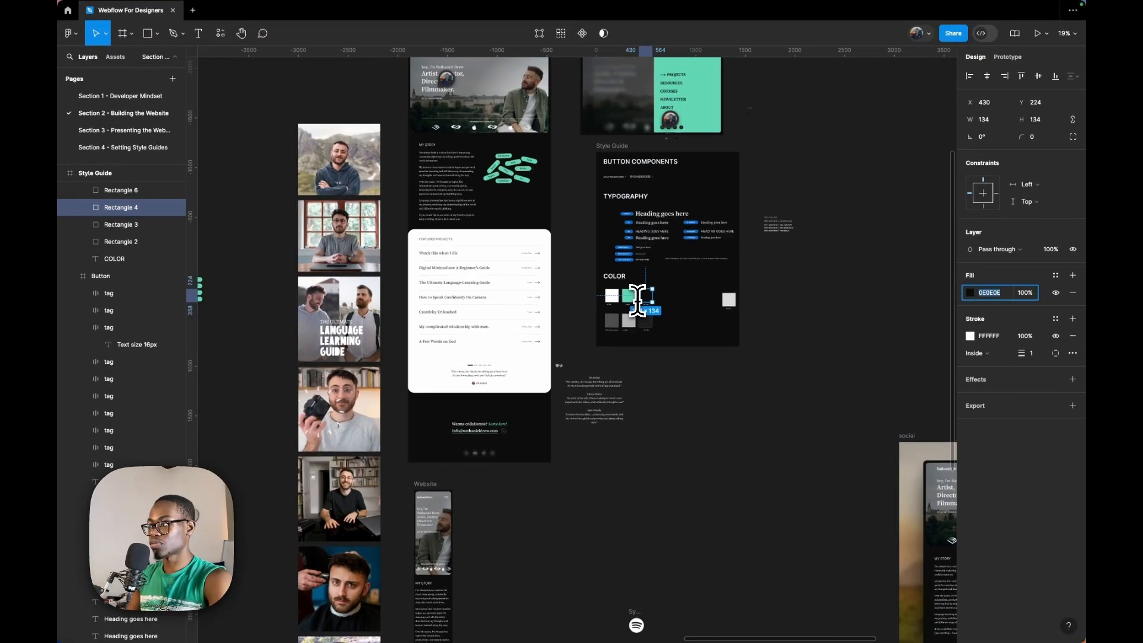
pyautogui.scroll(8, 637, 300)
pyautogui.click(680, 313)
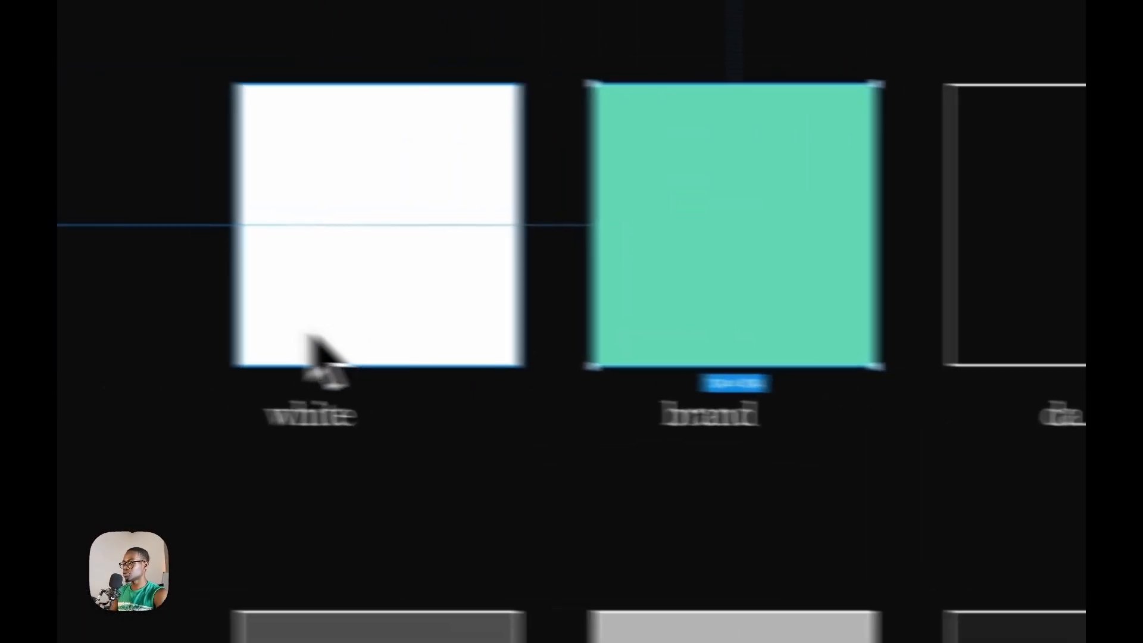
pyautogui.click(69, 286)
pyautogui.scroll(-10, 69, 285)
pyautogui.scroll(-3, 650, 333)
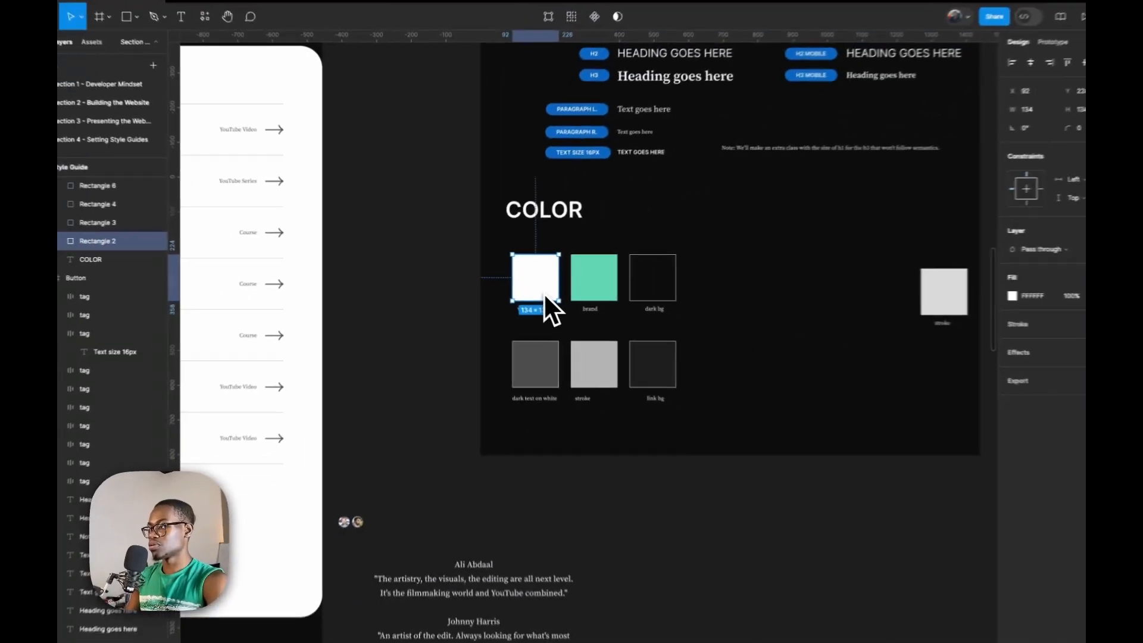
pyautogui.scroll(-5, 544, 292)
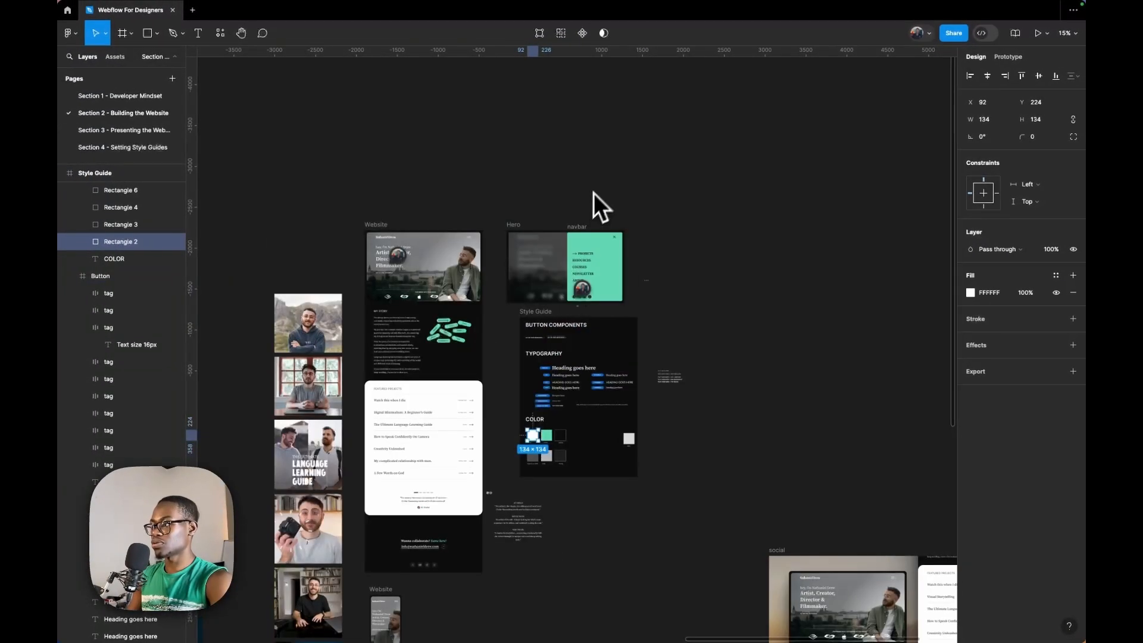
pyautogui.scroll(5, 601, 227)
pyautogui.scroll(-4, 585, 277)
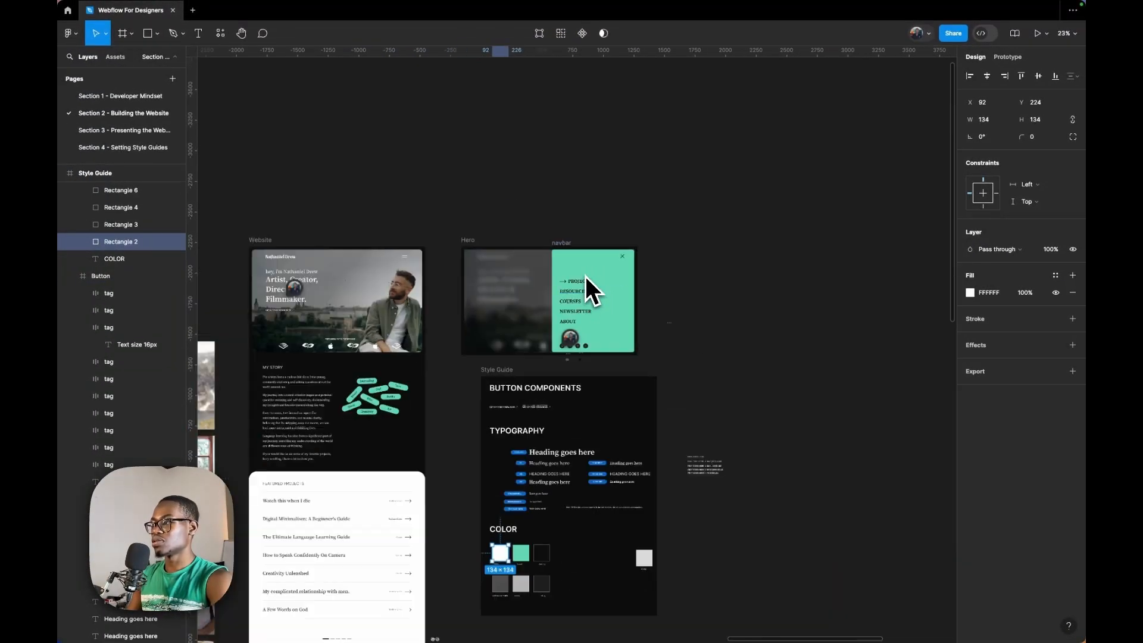
pyautogui.scroll(5, 549, 488)
pyautogui.scroll(-4, 530, 518)
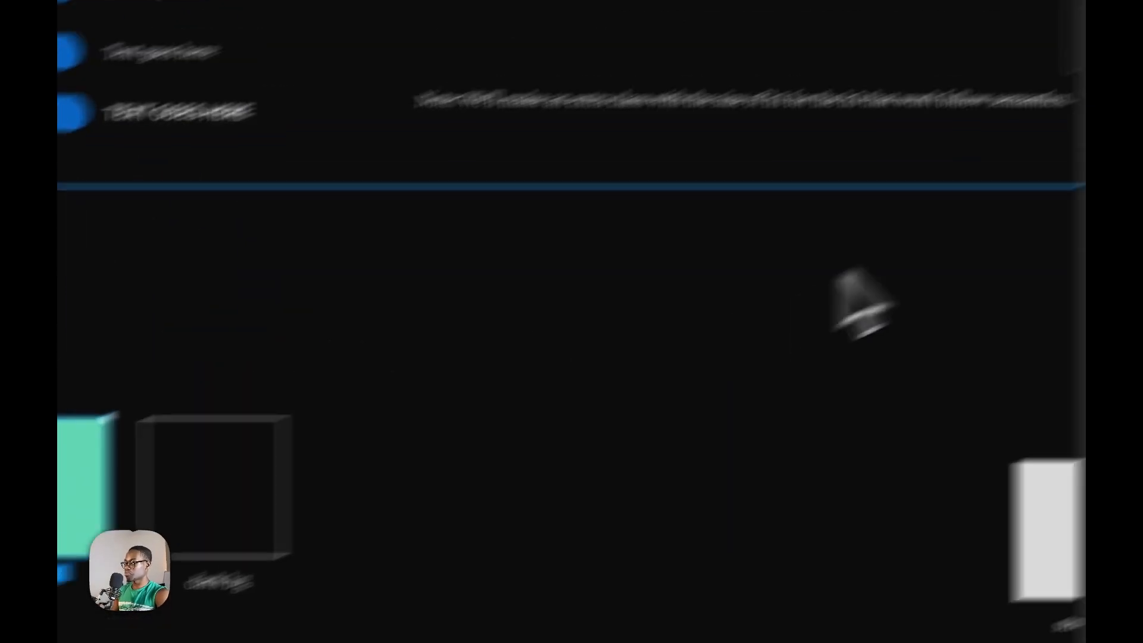
# Copy the brand swatch's fill 63D7B4 in Figma and set the background-color-secondary class's background color to #63d7b4 in Webflow.
pyautogui.click(895, 162)
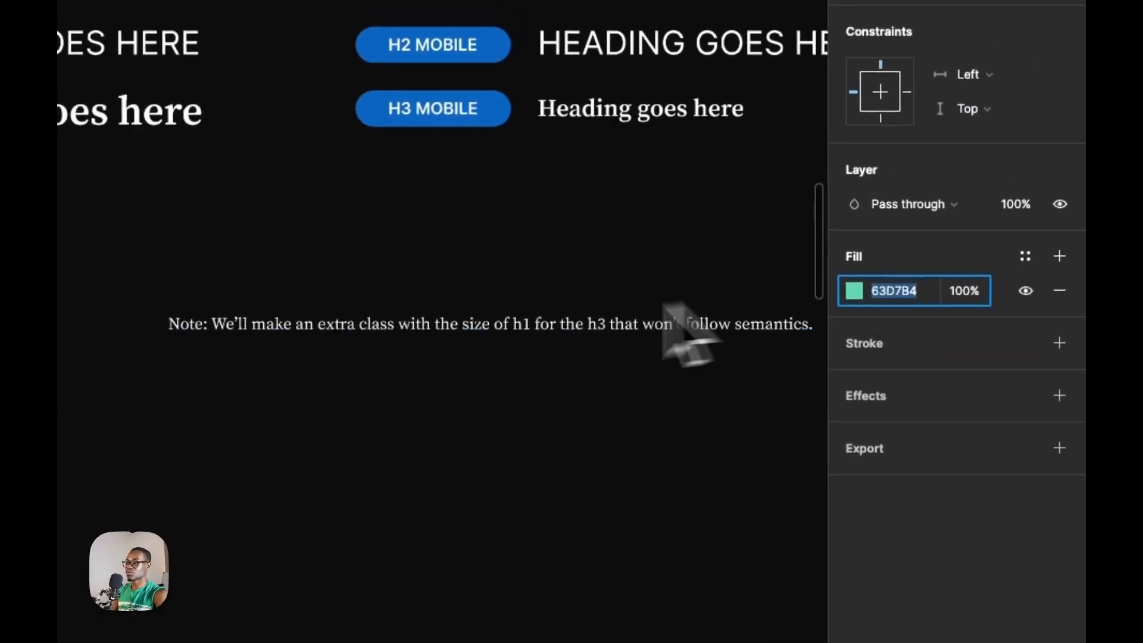
pyautogui.scroll(-3, 595, 340)
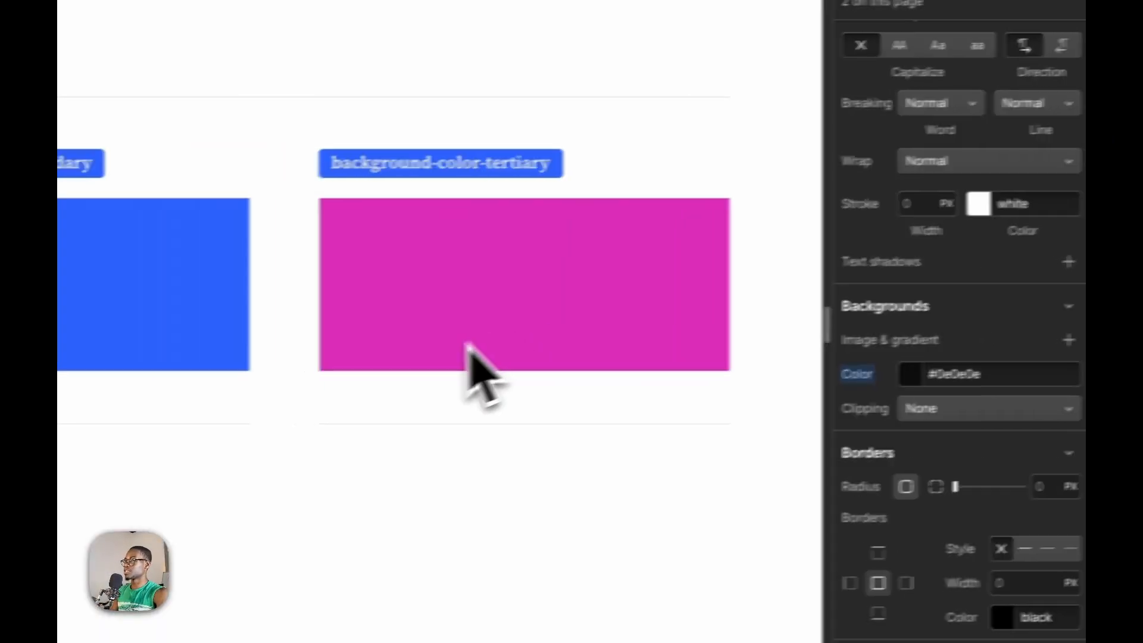
pyautogui.click(90, 352)
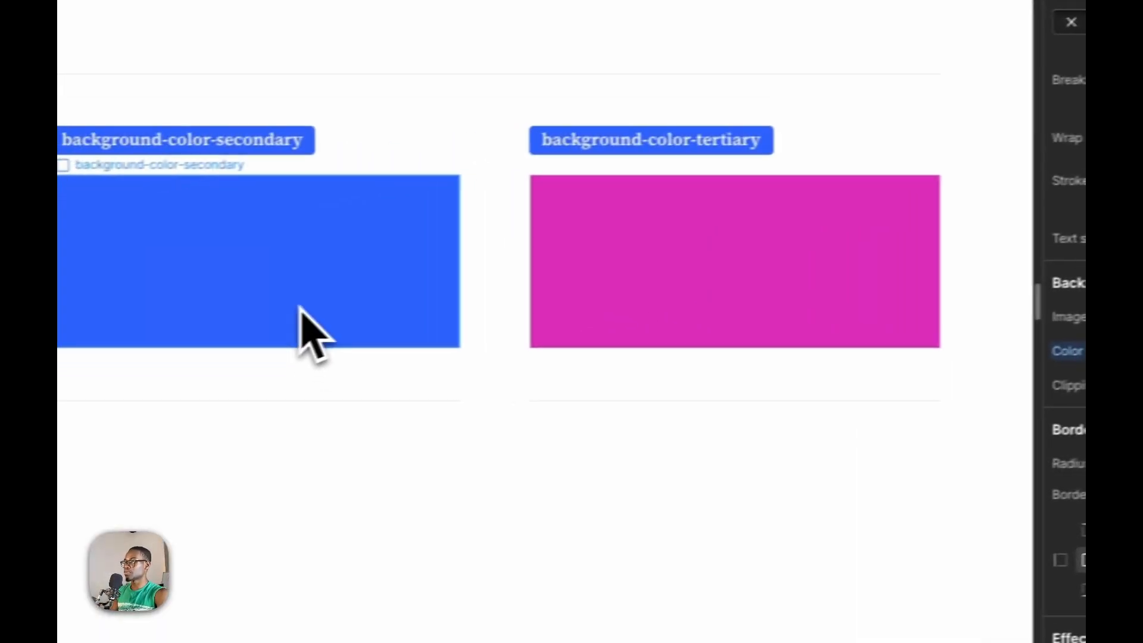
pyautogui.click(956, 374)
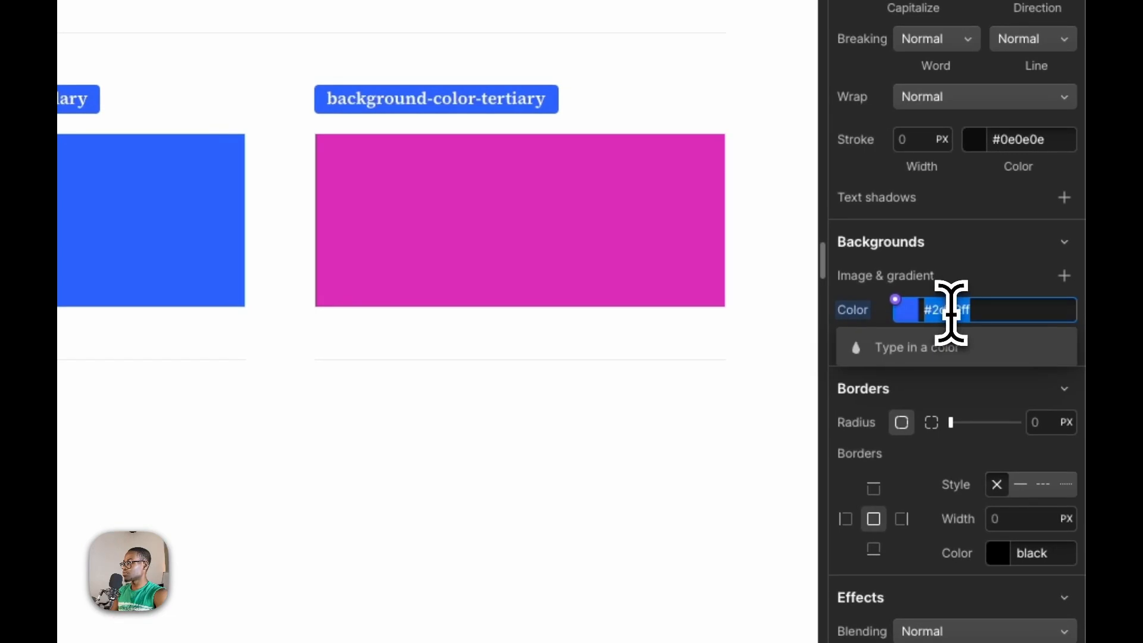
pyautogui.write('#63d7b4')
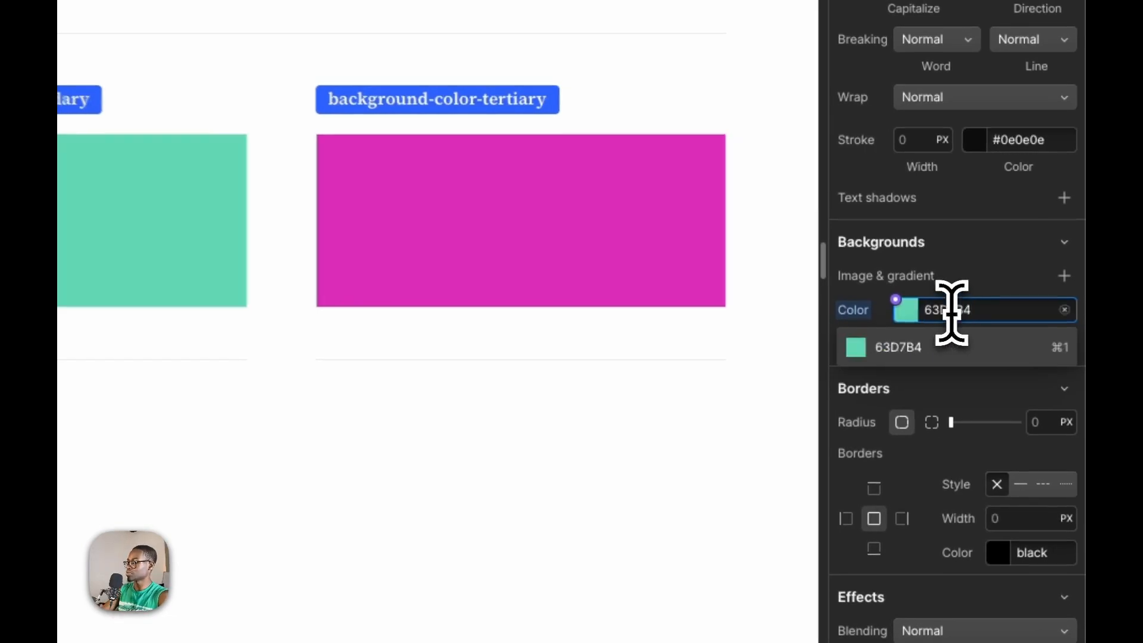
pyautogui.press('Return')
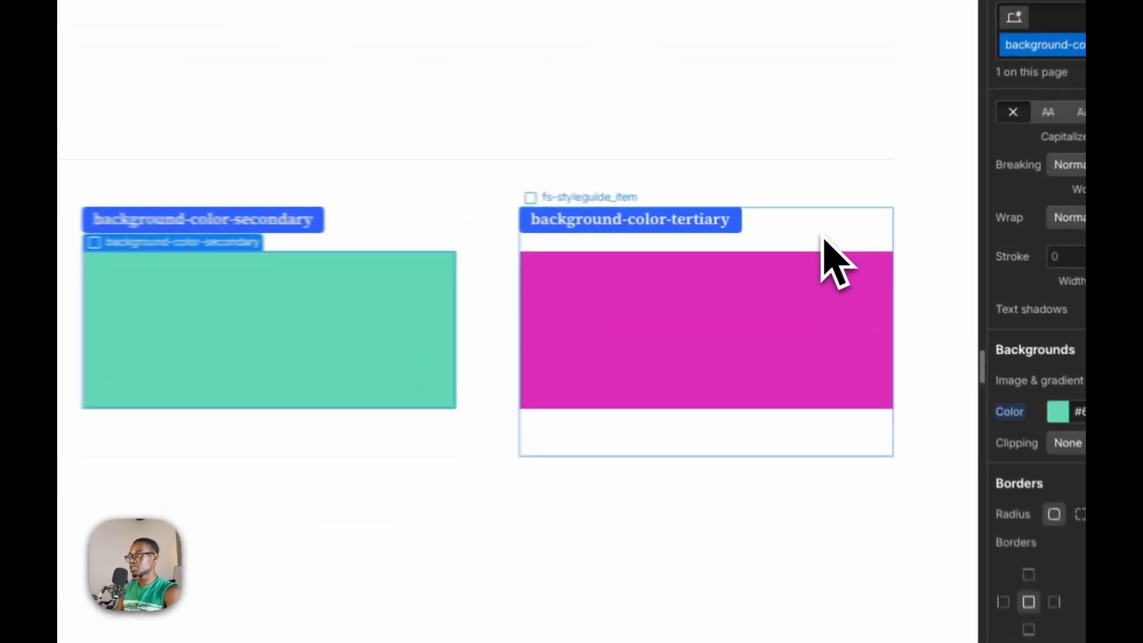
# Check the tertiary and alternate background samples in Webflow against the Featured Projects section's text on white in Figma.
pyautogui.click(839, 285)
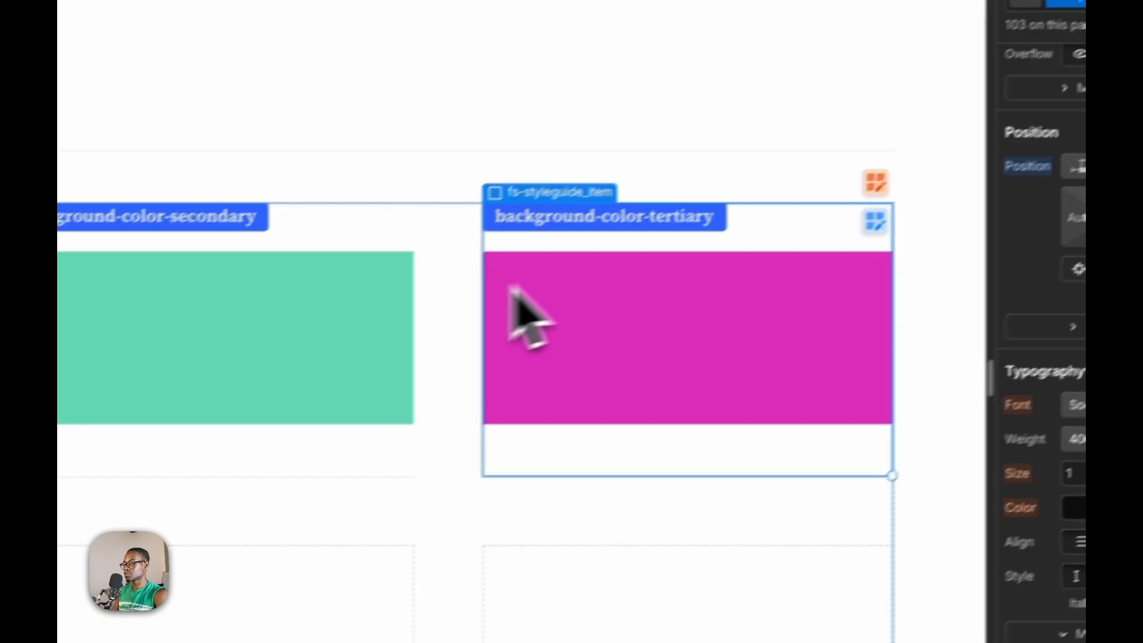
pyautogui.click(361, 487)
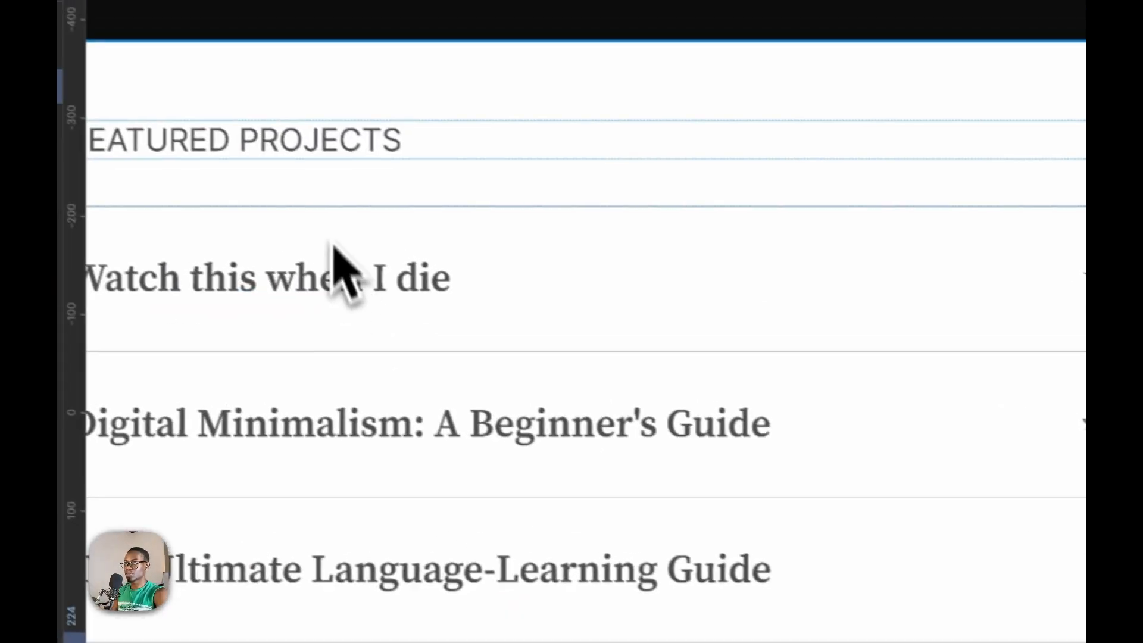
pyautogui.click(312, 275)
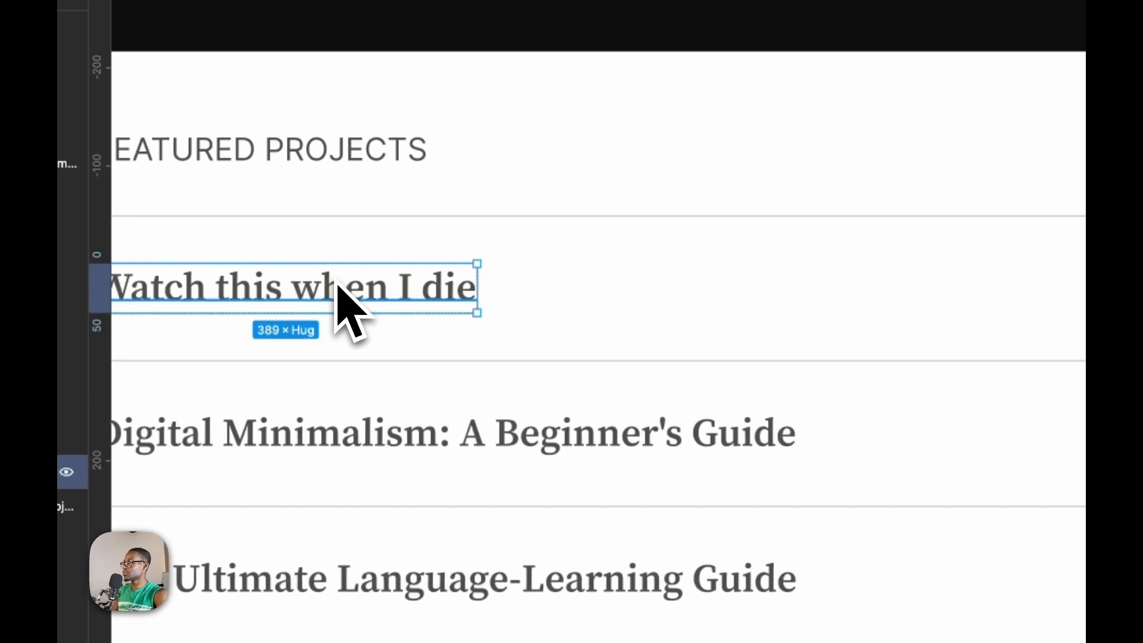
pyautogui.click(349, 156)
# Copy the dark text on white swatch's fill 4D4D4D in Figma and set the background-color-alternate class's text color to #4d4d4d in Webflow.
pyautogui.scroll(-2, 521, 403)
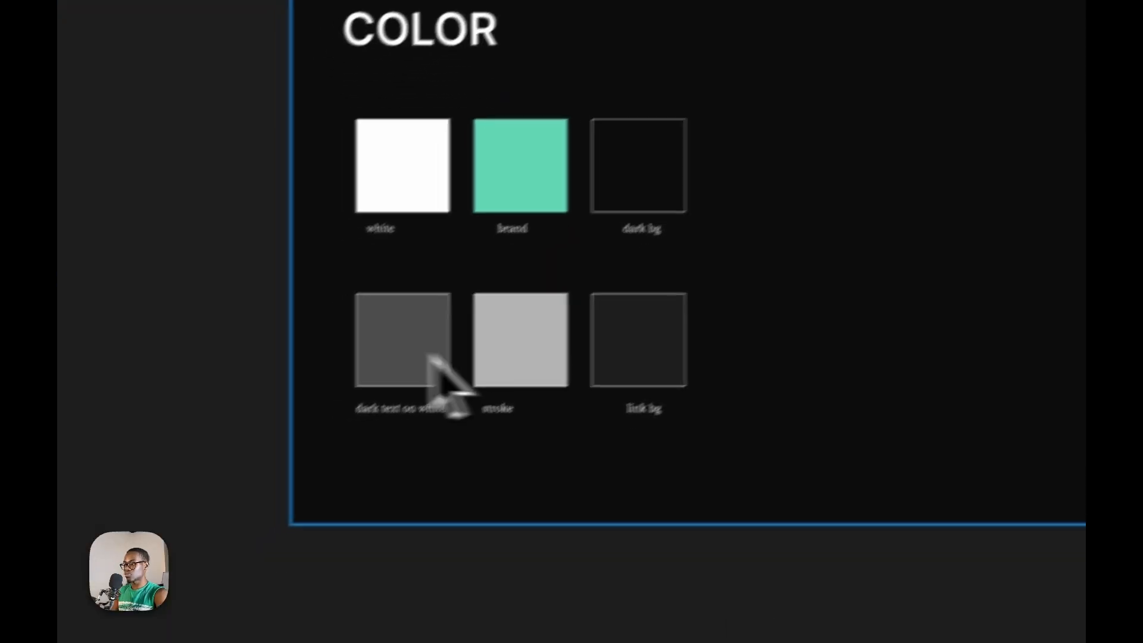
pyautogui.click(707, 458)
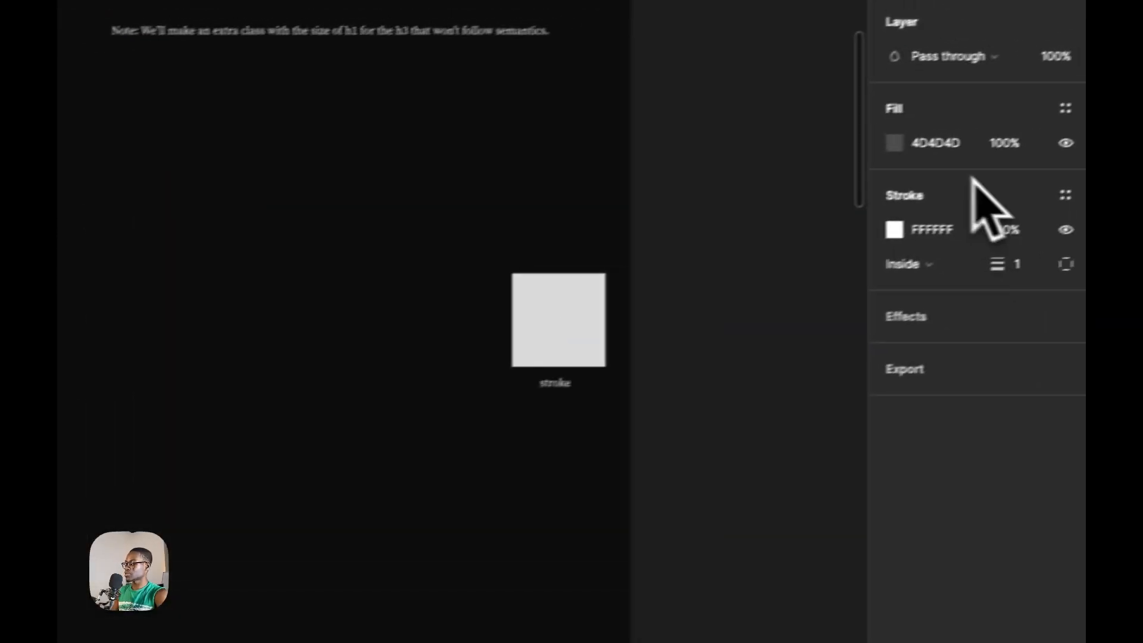
pyautogui.click(946, 146)
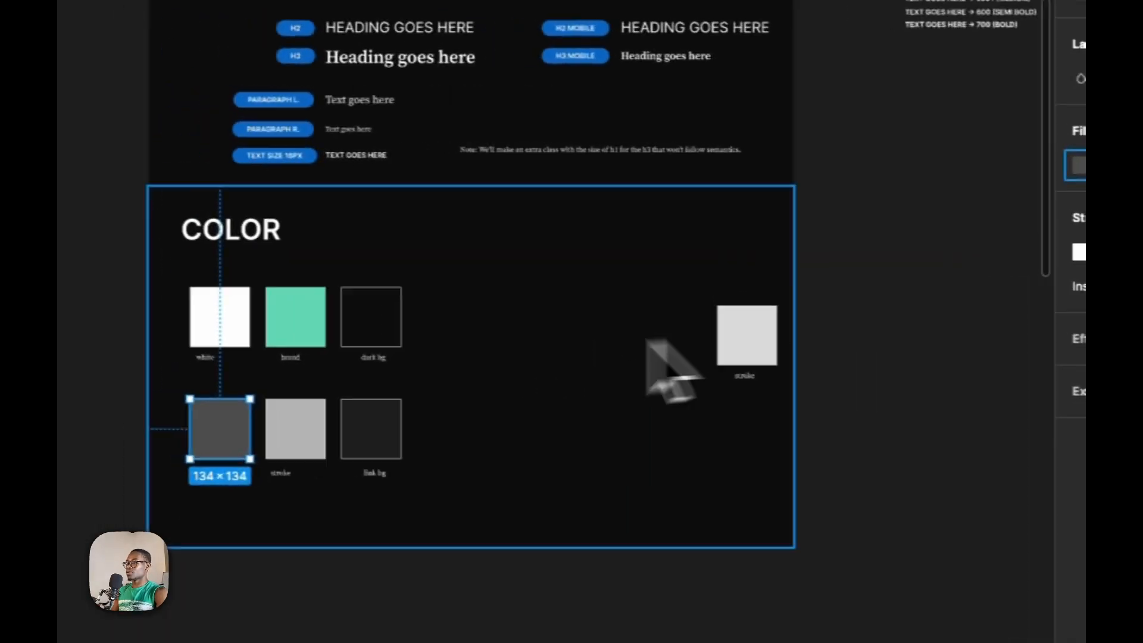
pyautogui.hotkey('ctrl', 'Left')
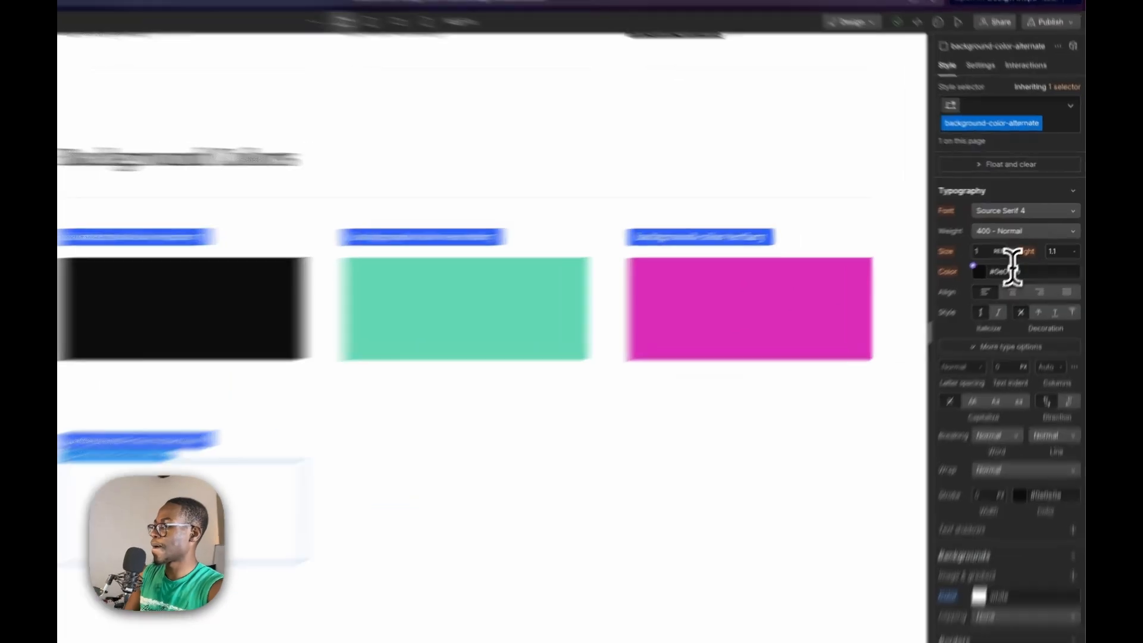
pyautogui.click(1024, 257)
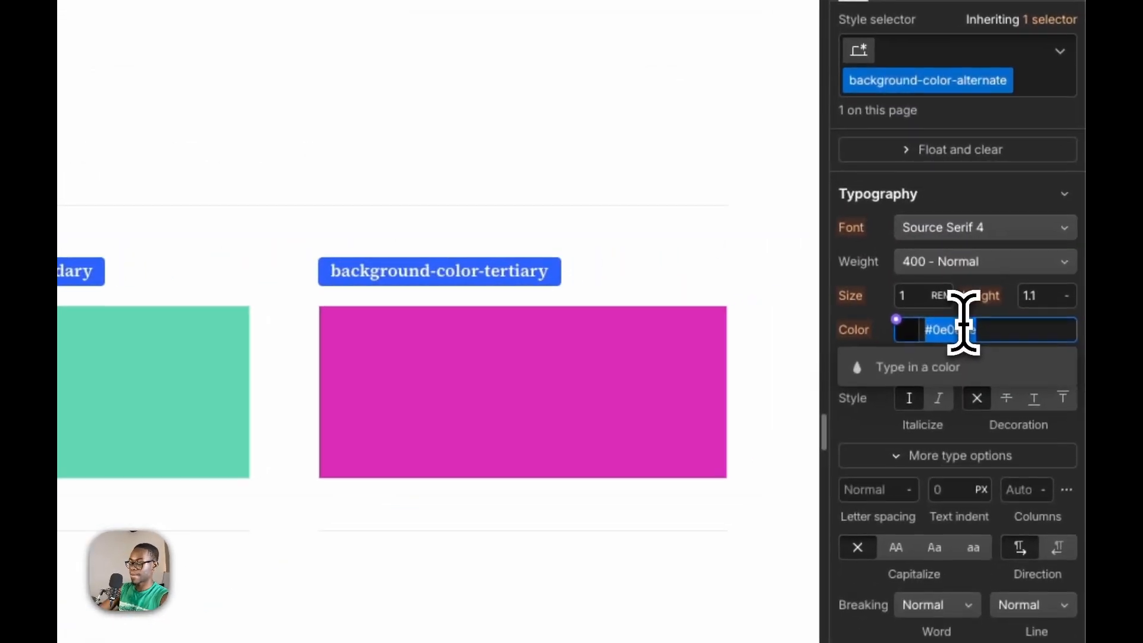
pyautogui.write('4D4D4D')
pyautogui.press('Return')
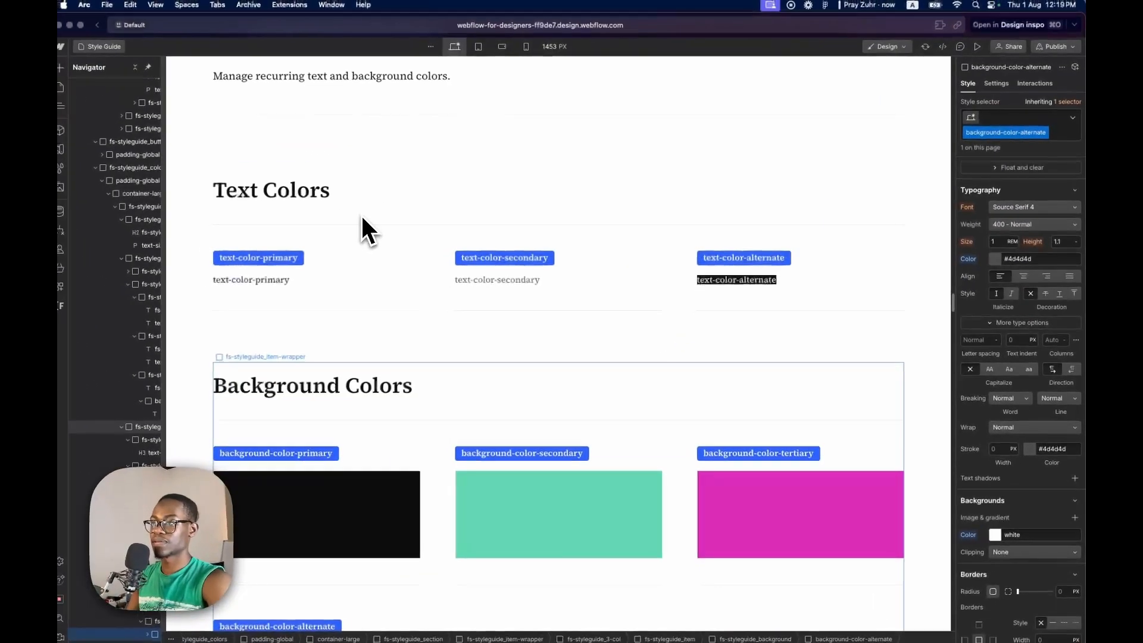
# Review the style guide's button, max-width and padding classes, including the spacing of the padding-large sample.
pyautogui.scroll(8, 361, 226)
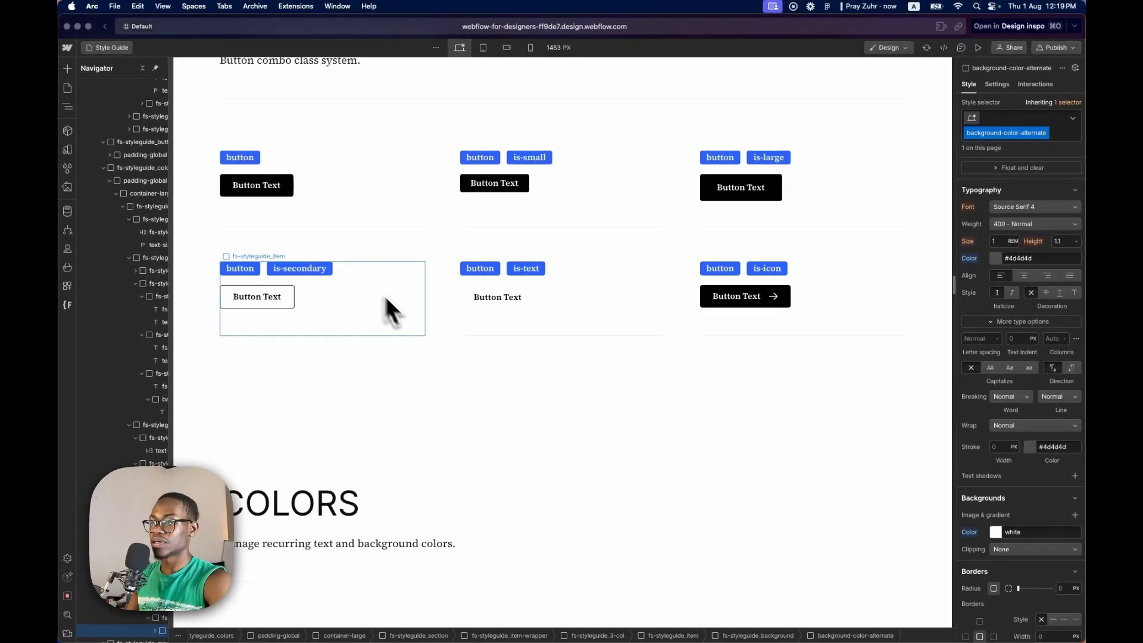
pyautogui.scroll(-5, 405, 322)
pyautogui.scroll(-15, 428, 342)
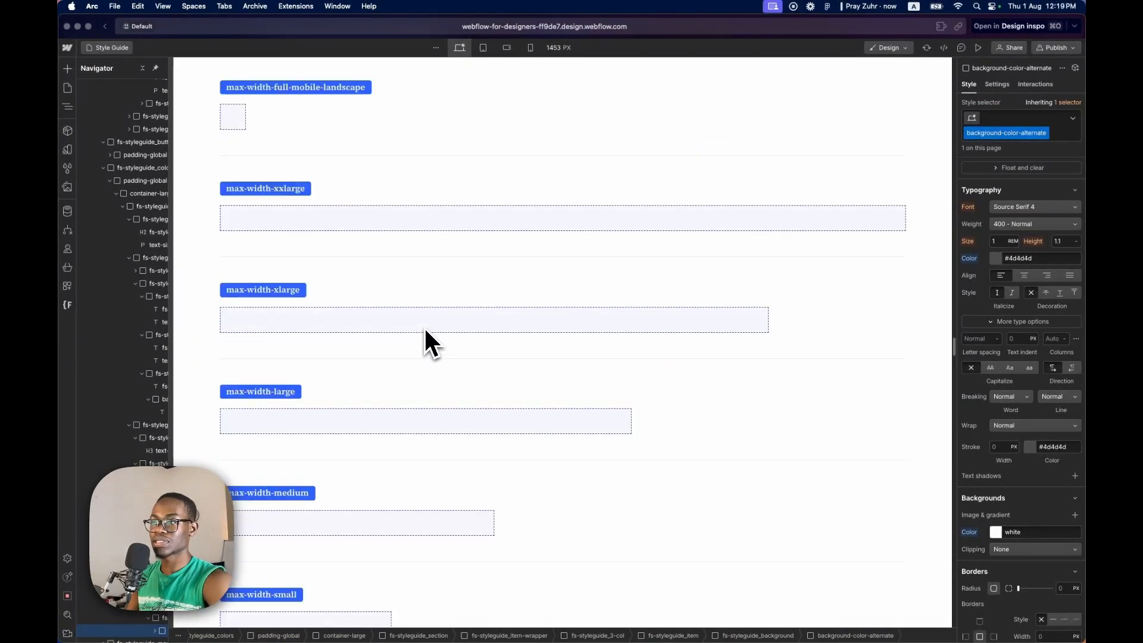
pyautogui.scroll(-15, 375, 283)
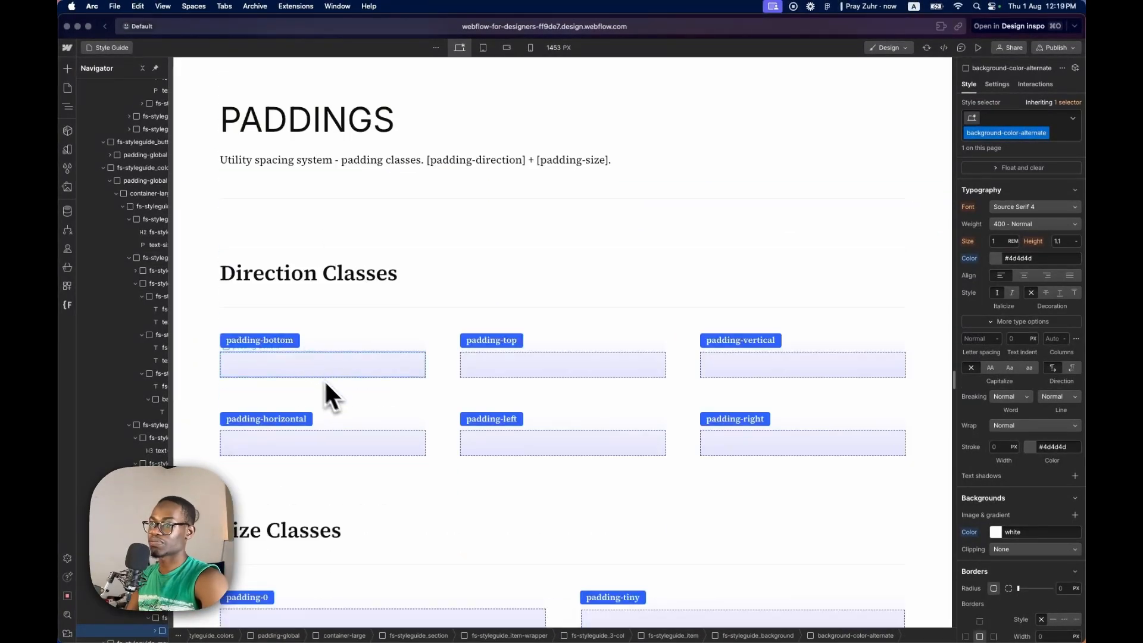
pyautogui.scroll(-4, 365, 401)
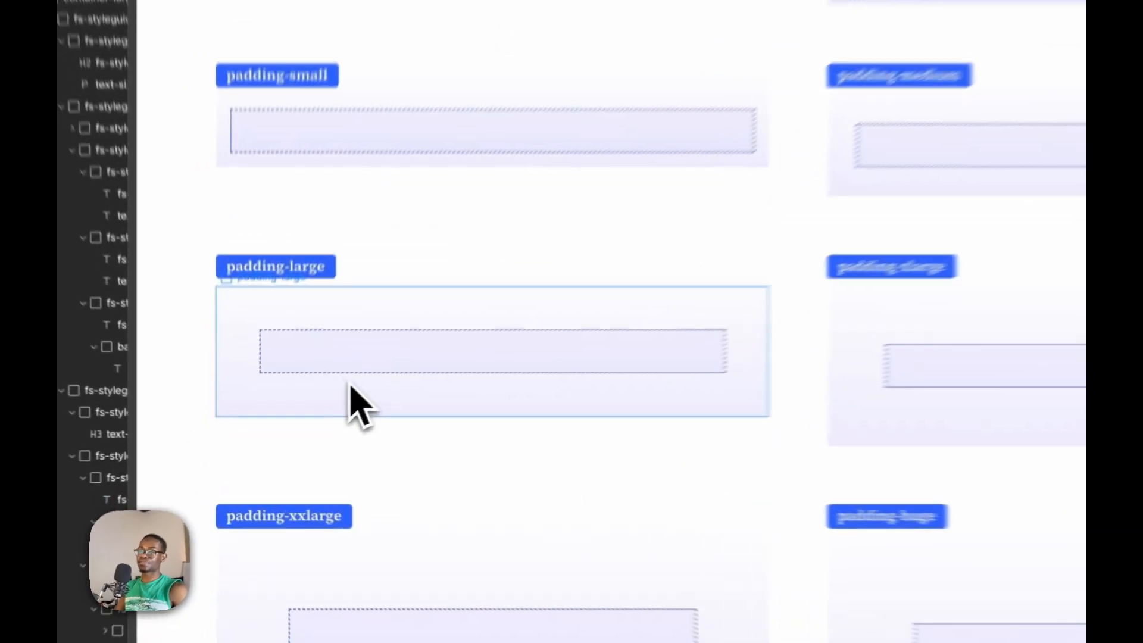
pyautogui.click(353, 390)
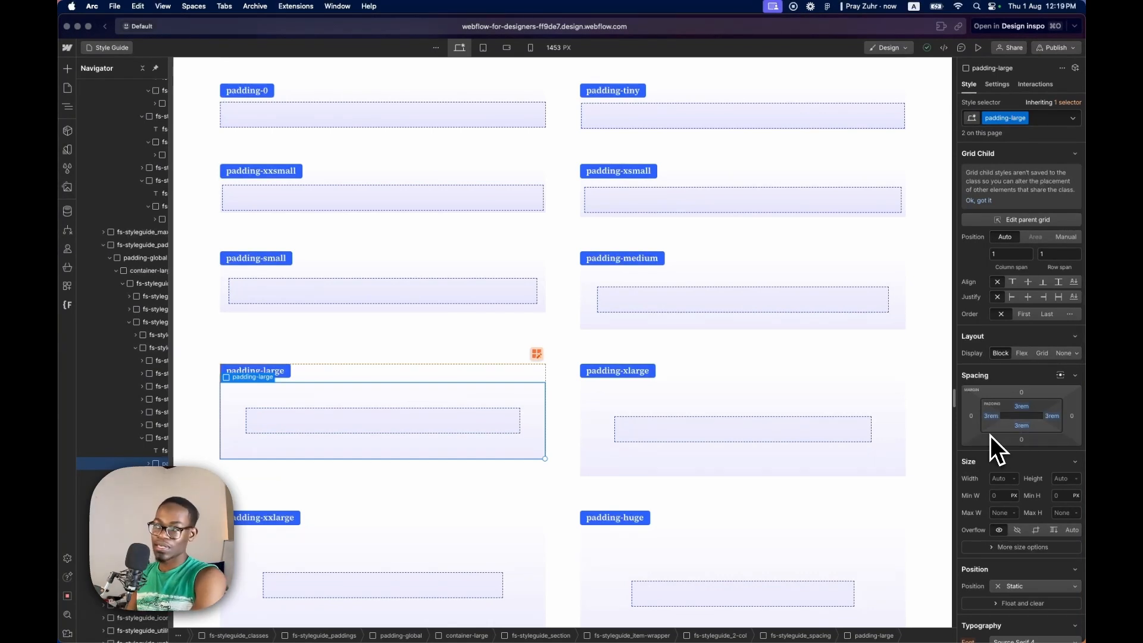
pyautogui.scroll(3, 545, 411)
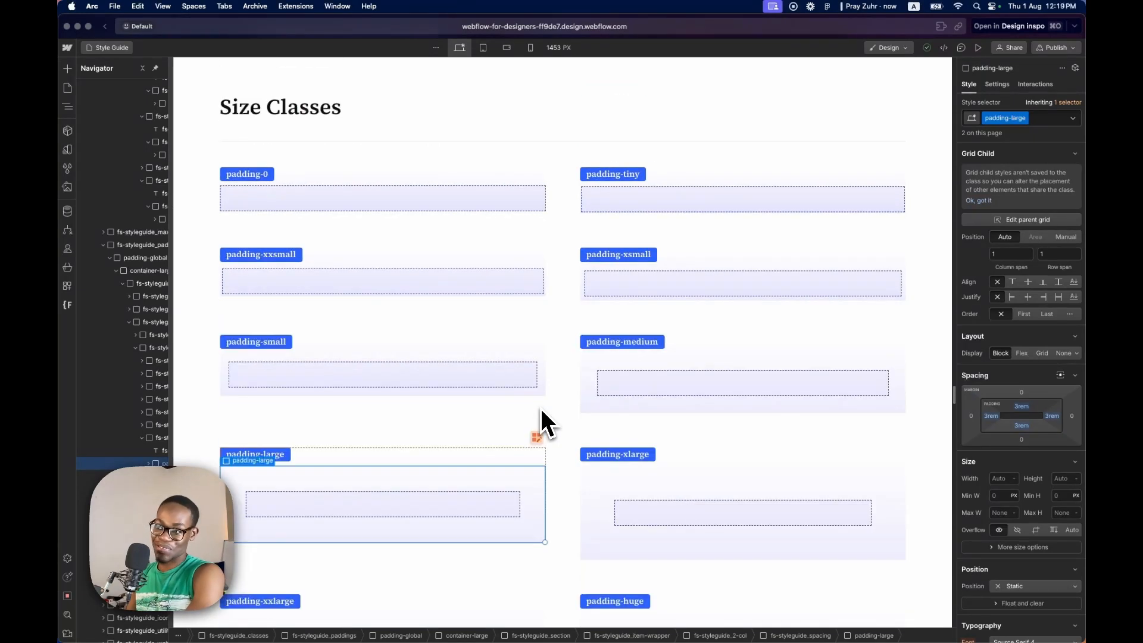
pyautogui.scroll(5, 541, 408)
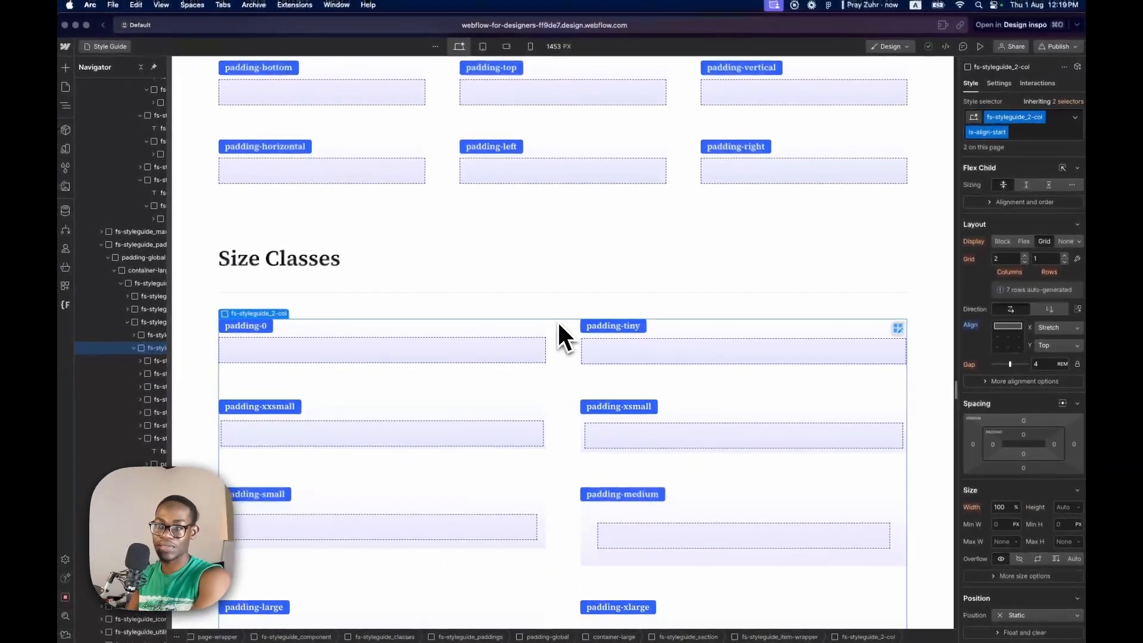
# Review the style guide's padding, margin, spacer, icon and useful utility system classes.
pyautogui.scroll(6, 574, 326)
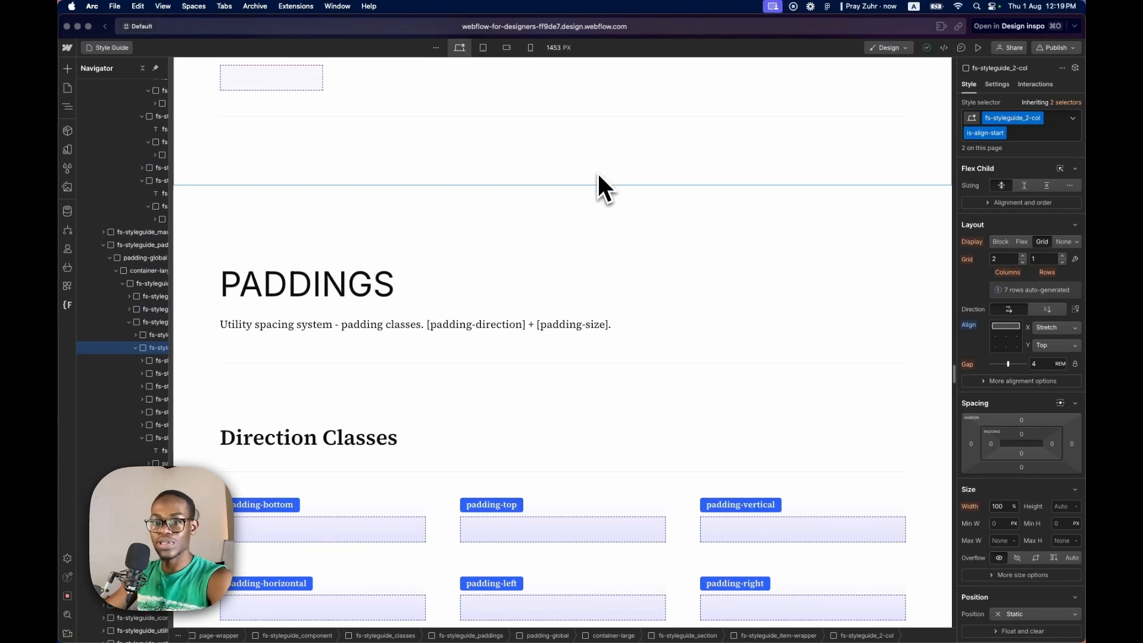
pyautogui.scroll(-10, 452, 324)
pyautogui.scroll(-10, 369, 357)
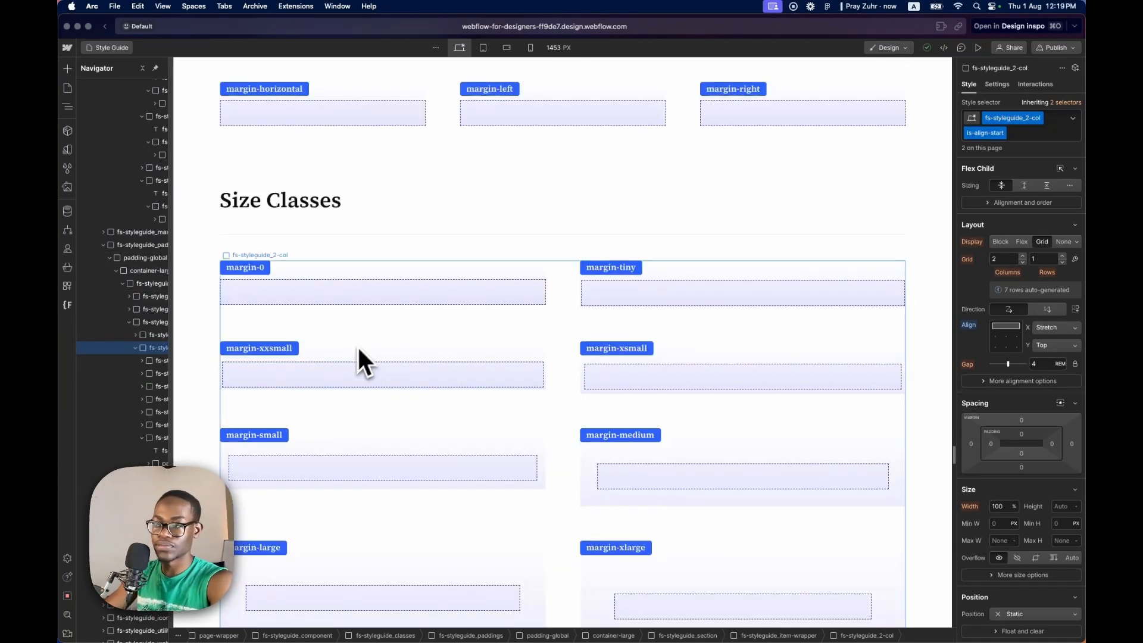
pyautogui.scroll(20, 358, 346)
pyautogui.scroll(-3, 365, 336)
pyautogui.scroll(-15, 307, 387)
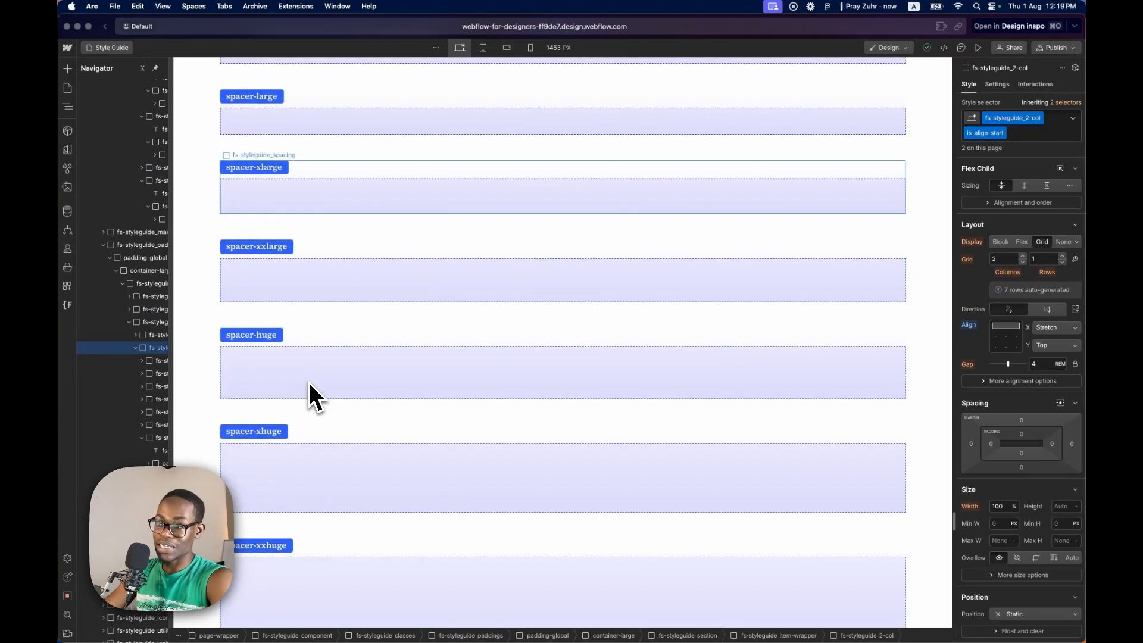
pyautogui.scroll(5, 339, 243)
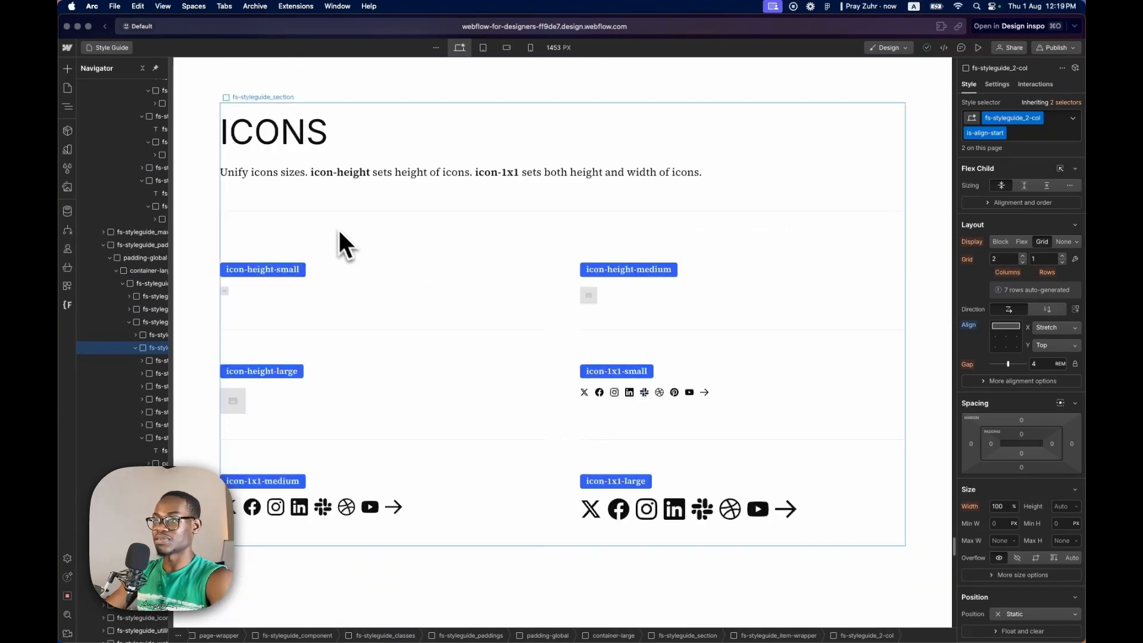
pyautogui.scroll(-8, 388, 286)
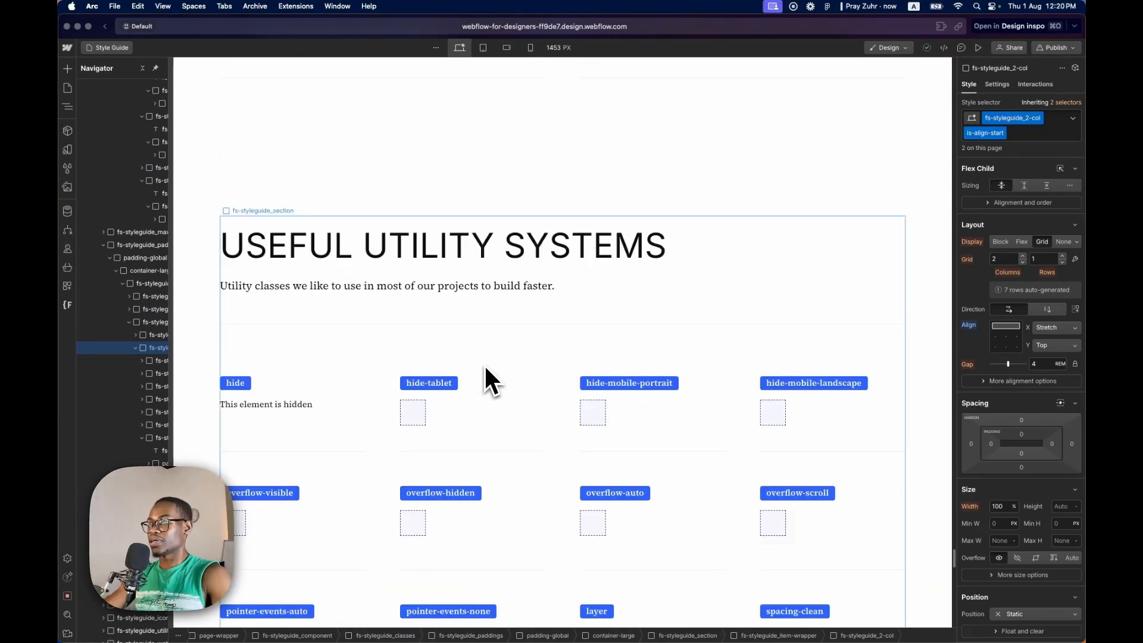
pyautogui.scroll(1, 485, 370)
pyautogui.scroll(-8, 485, 368)
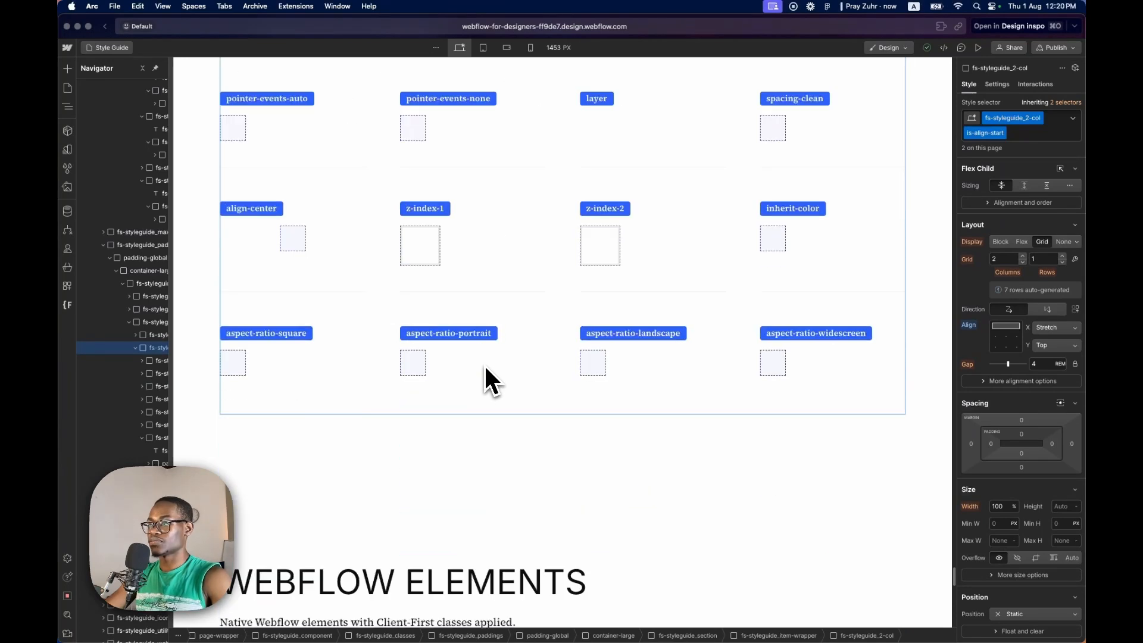
pyautogui.scroll(8, 485, 367)
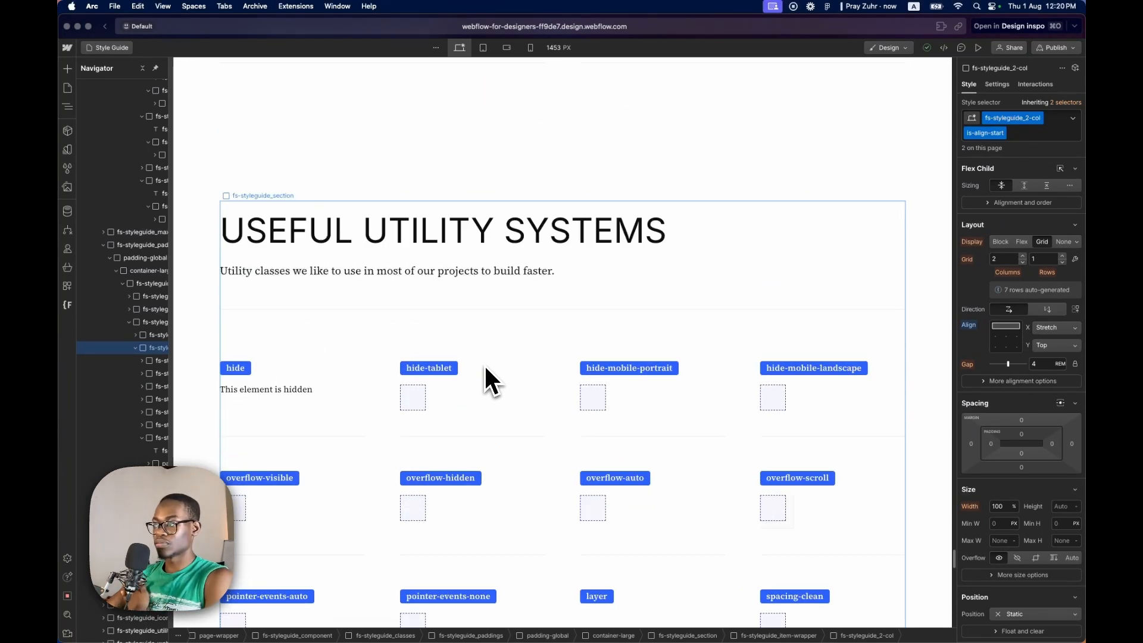
pyautogui.scroll(5, 119, 134)
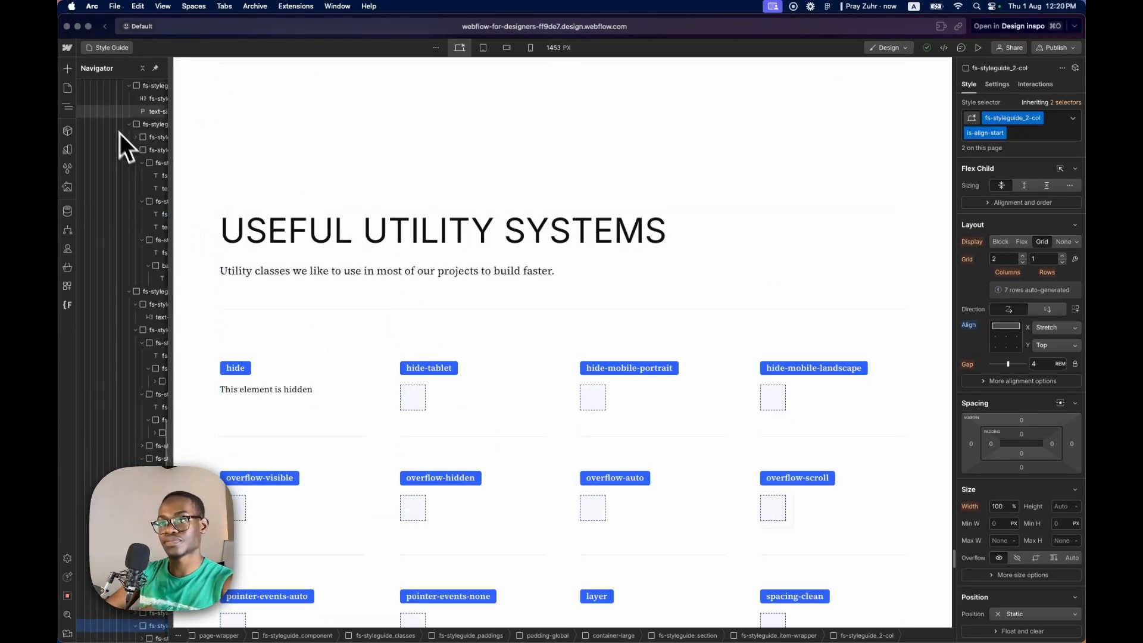
# Open the Home page in Webflow, and show the best web development practices slide on Figma's Section 4 - Setting Style Guides page.
pyautogui.click(66, 79)
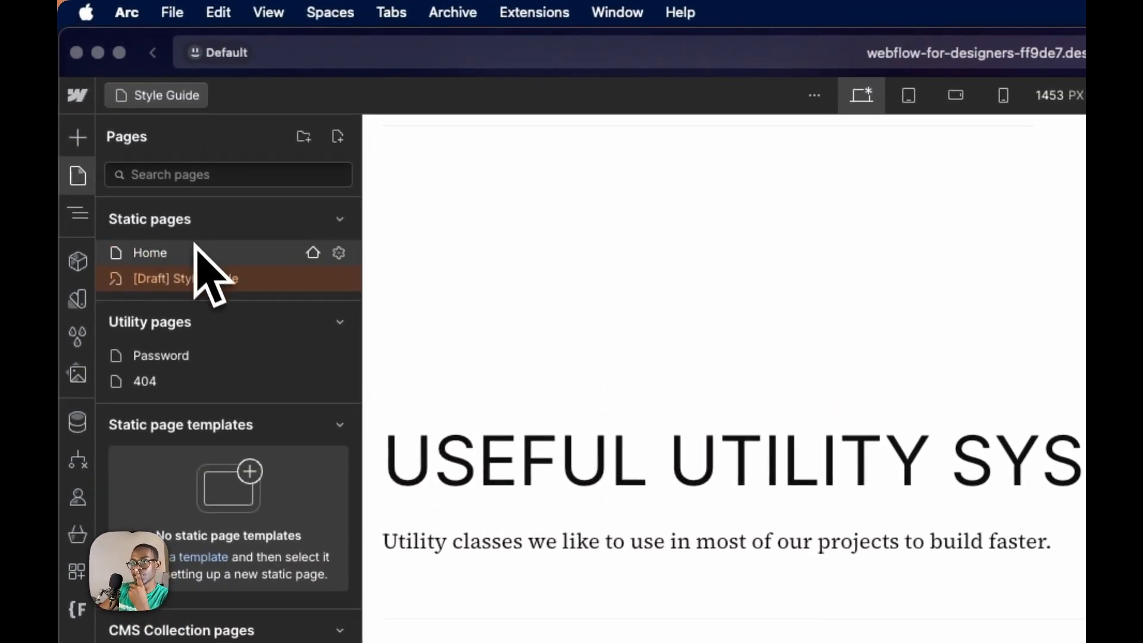
pyautogui.click(195, 249)
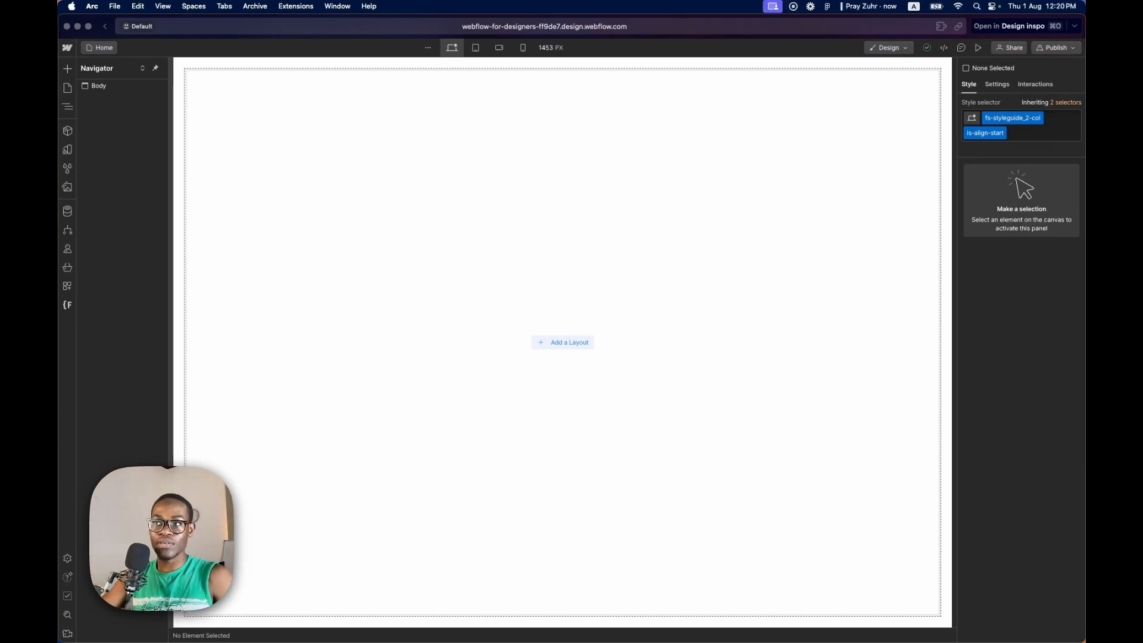
pyautogui.hotkey('ctrl', 'Right')
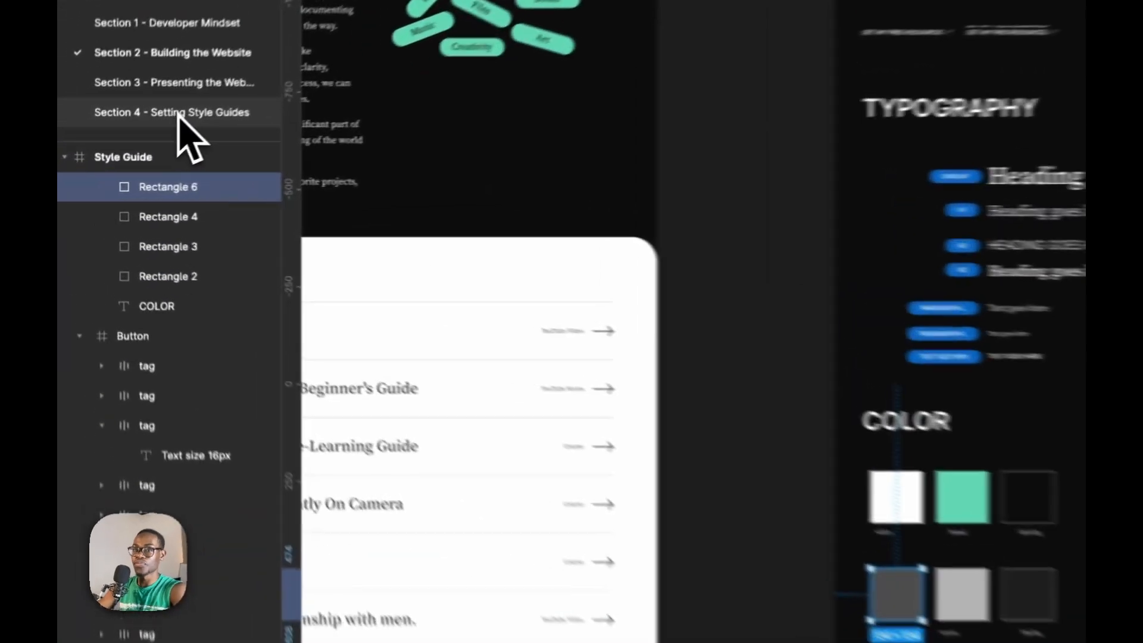
pyautogui.click(122, 147)
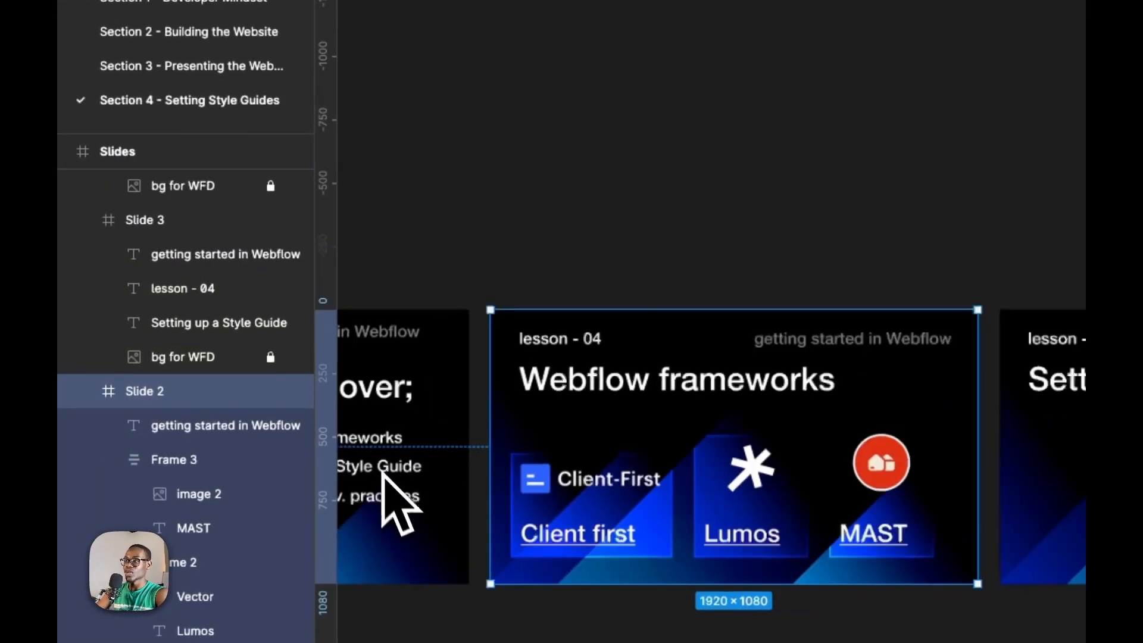
pyautogui.press('n')
pyautogui.press('n')
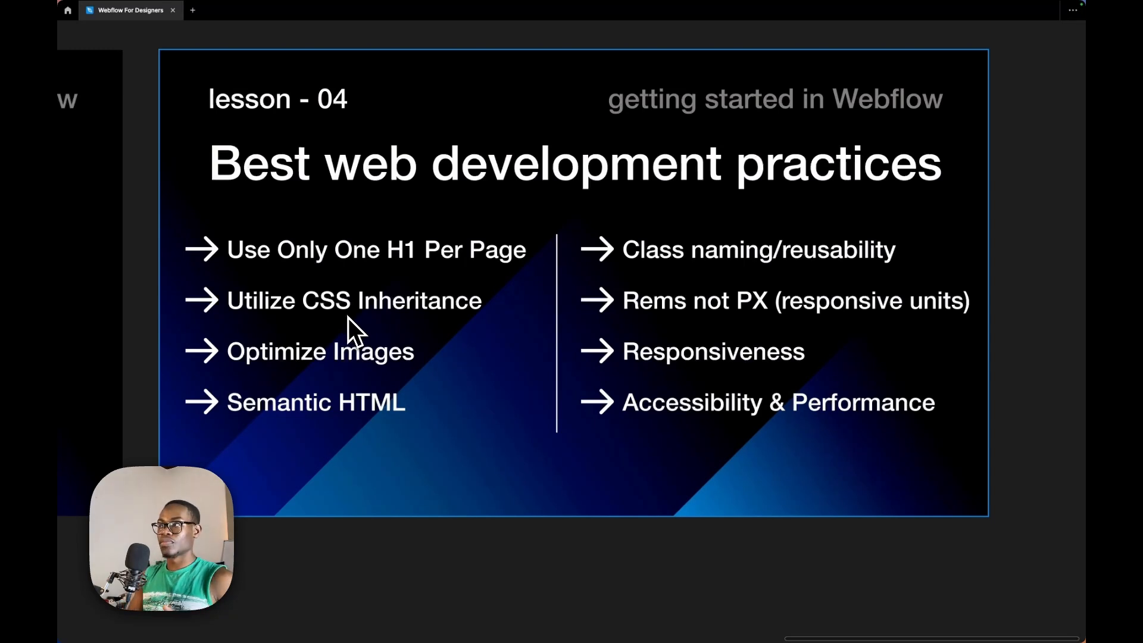
# Switch back to Webflow, open the Style Guide page and select the All H1 Headings tag for the H1 sample heading.
pyautogui.press('super+Tab')
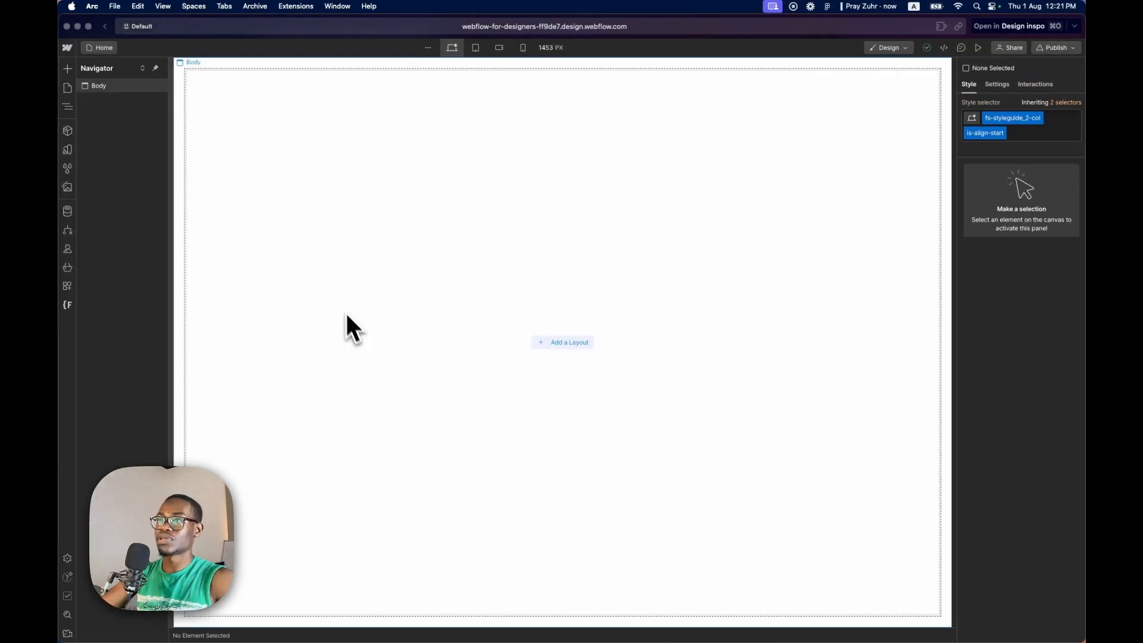
pyautogui.click(103, 47)
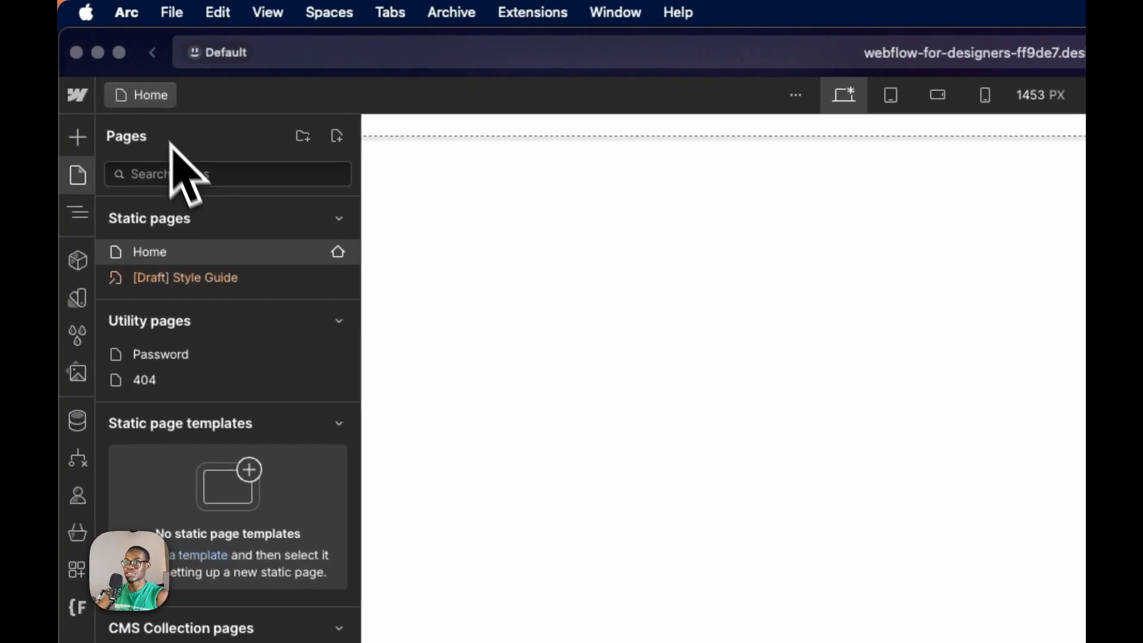
pyautogui.click(184, 289)
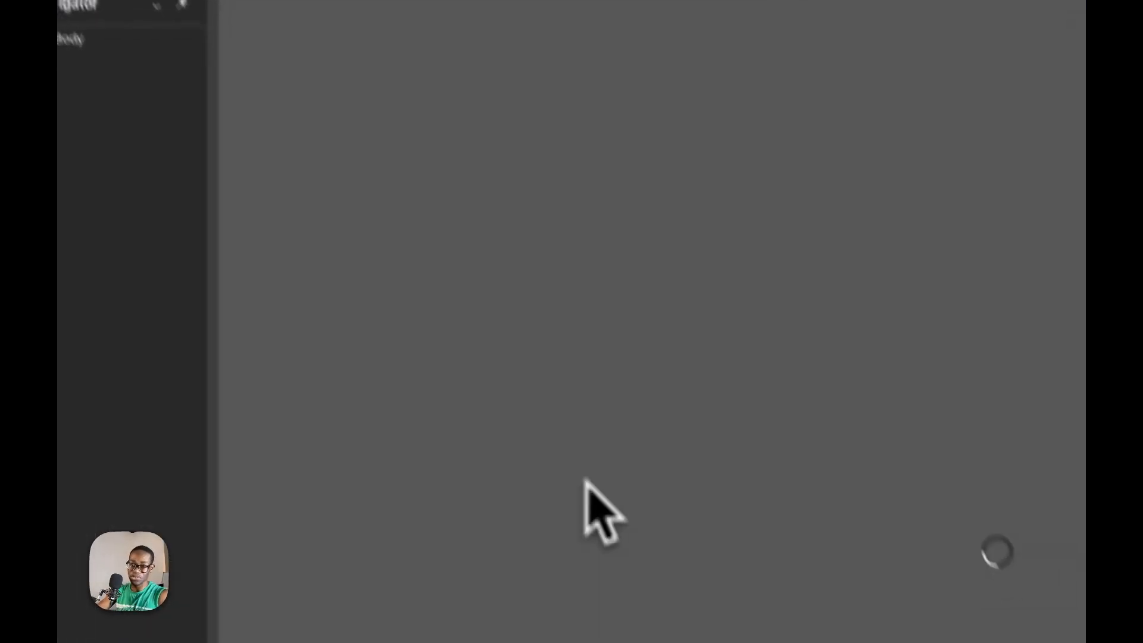
pyautogui.scroll(-15, 613, 421)
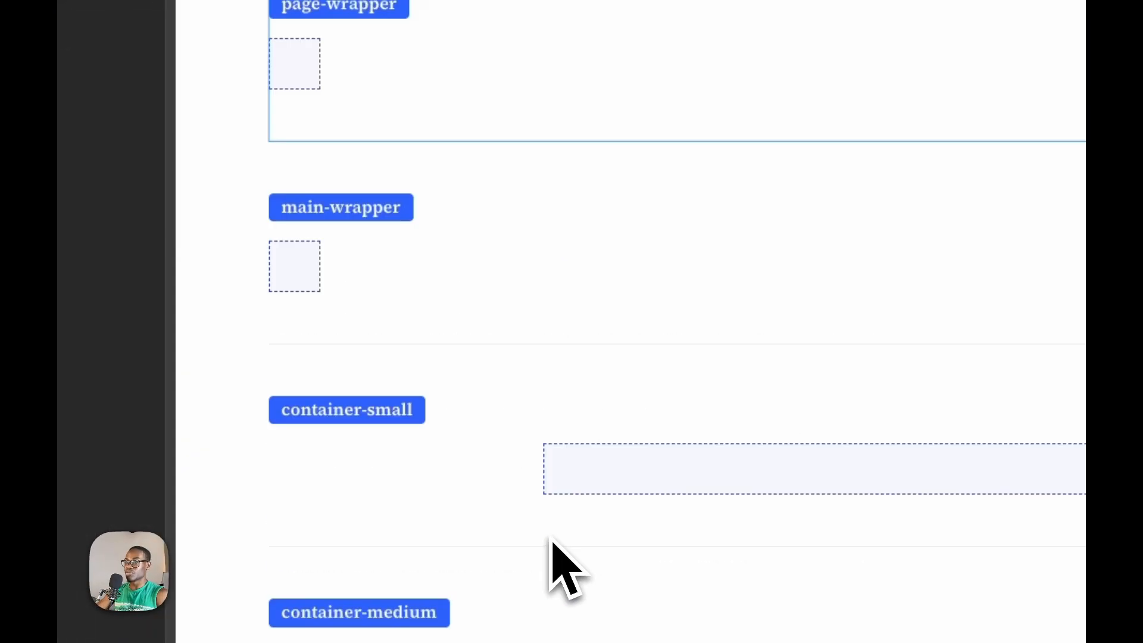
pyautogui.scroll(-10, 549, 541)
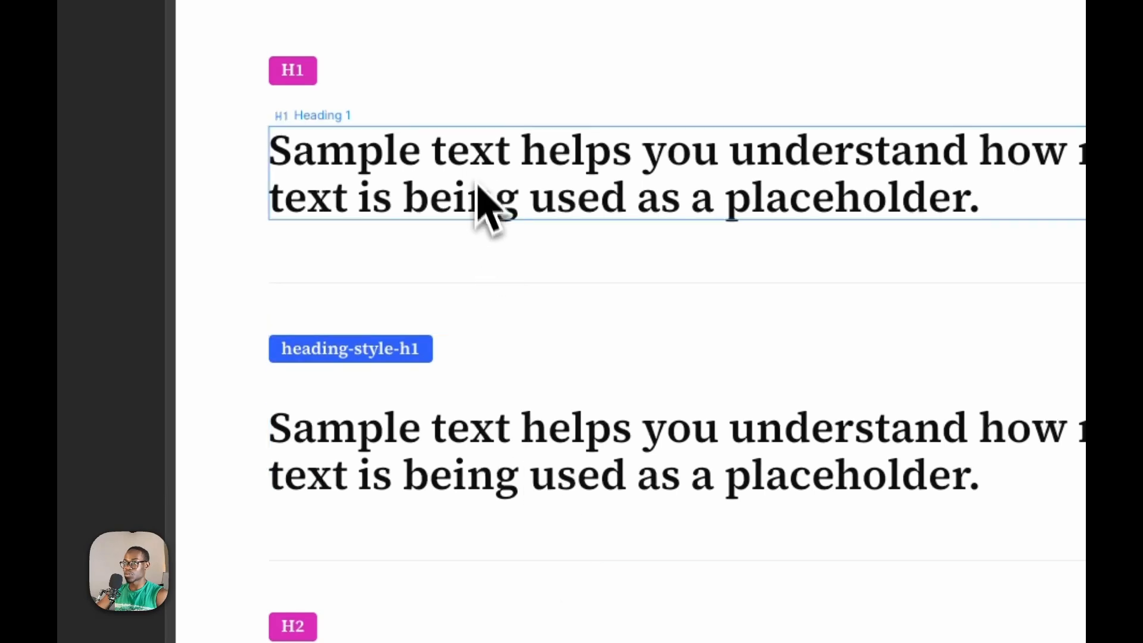
pyautogui.click(476, 169)
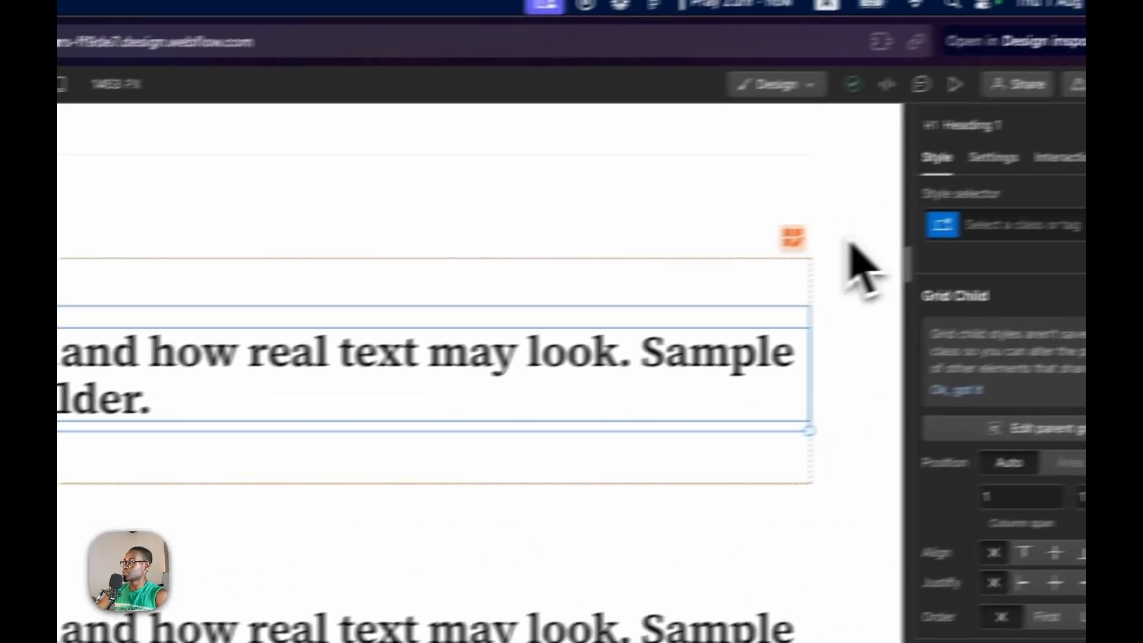
pyautogui.click(1048, 225)
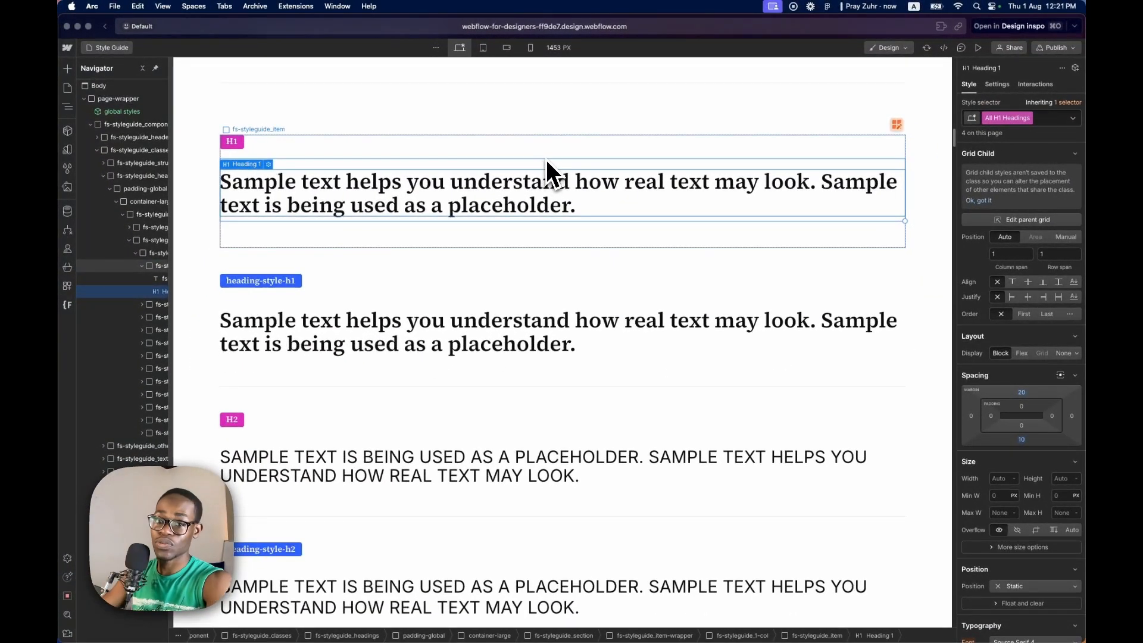
# Add a text block inside the heading-style-h1 sample item reading "I am a text that looks like the H1".
pyautogui.click(404, 332)
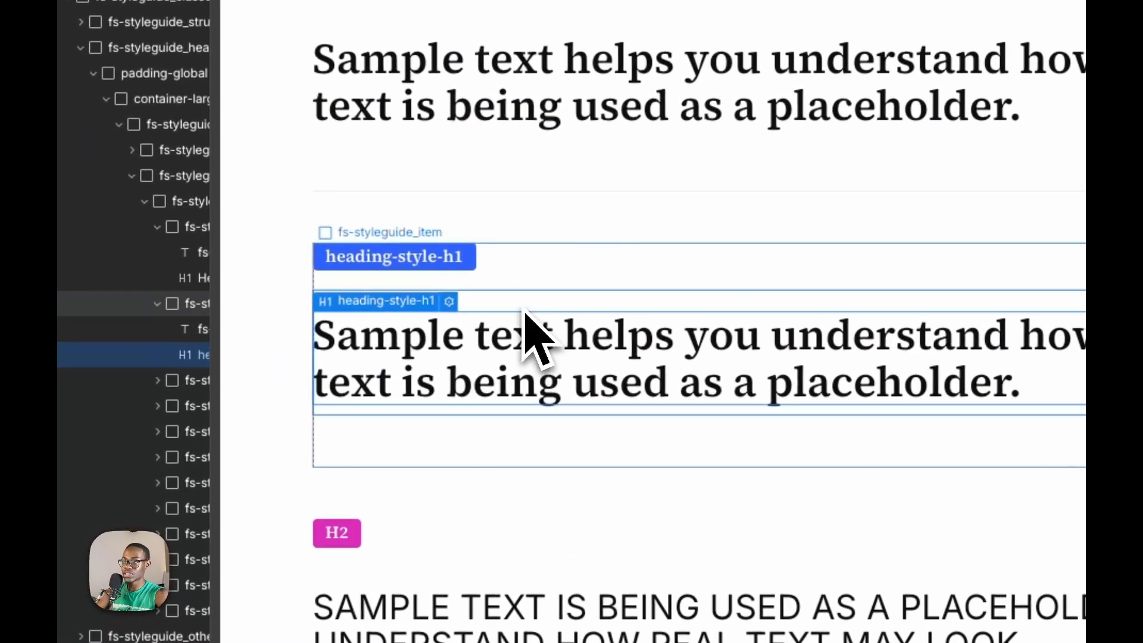
pyautogui.click(545, 279)
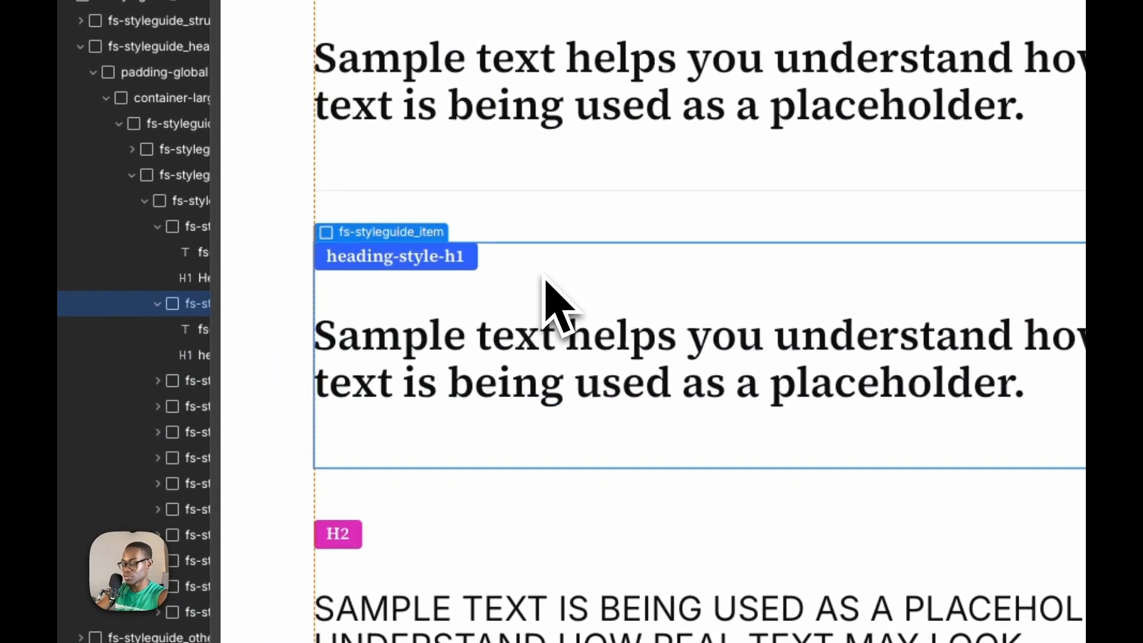
pyautogui.press('super+e')
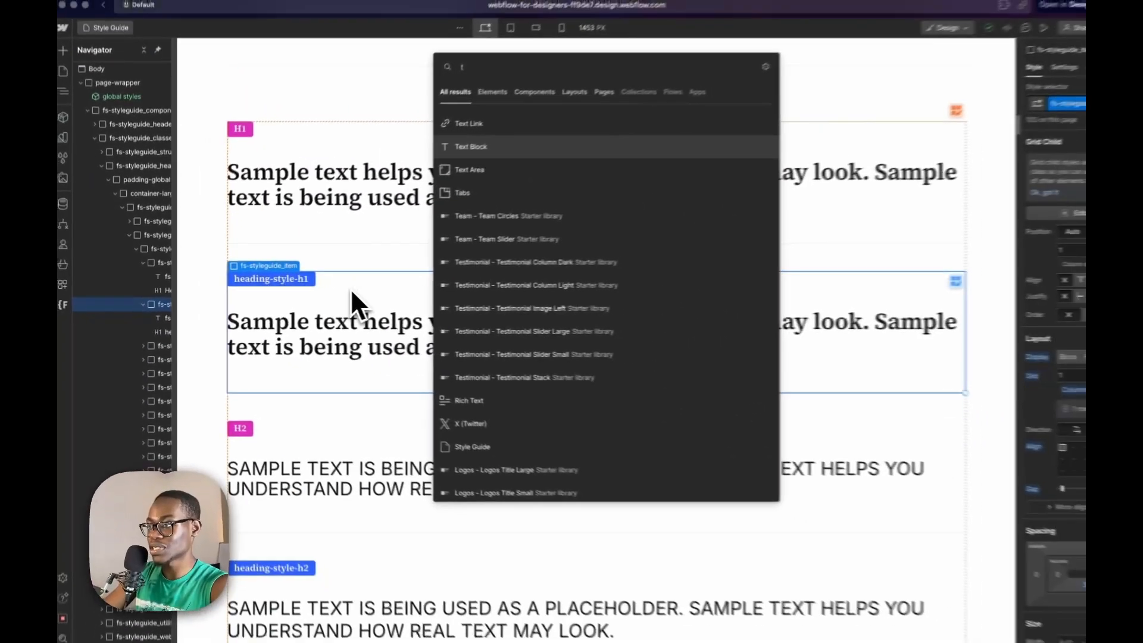
pyautogui.press('Return')
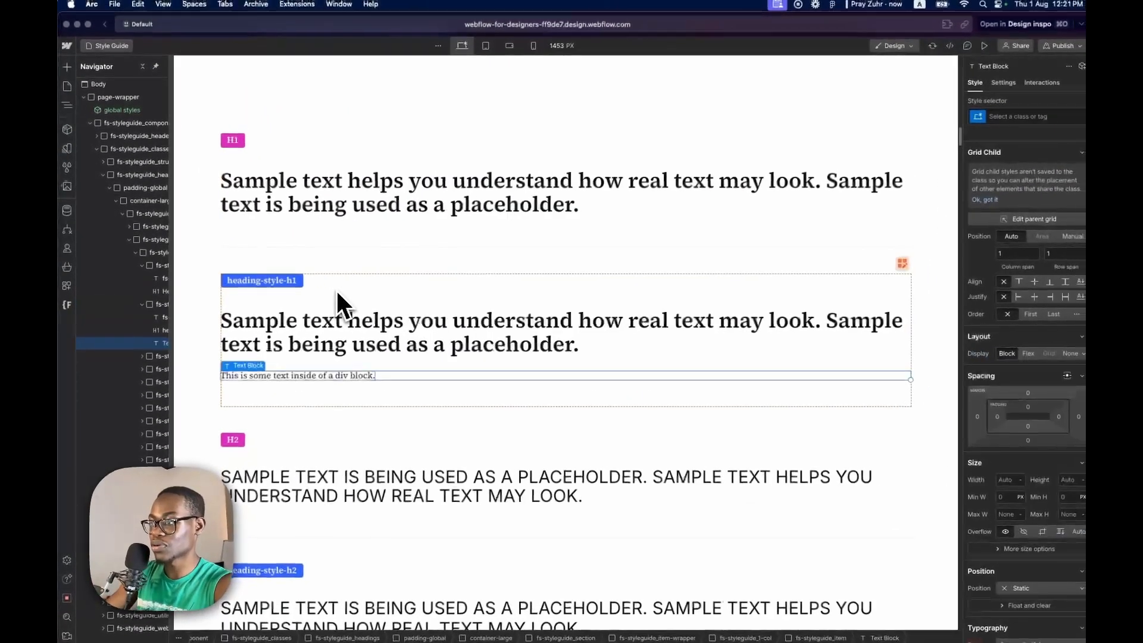
pyautogui.press('Return')
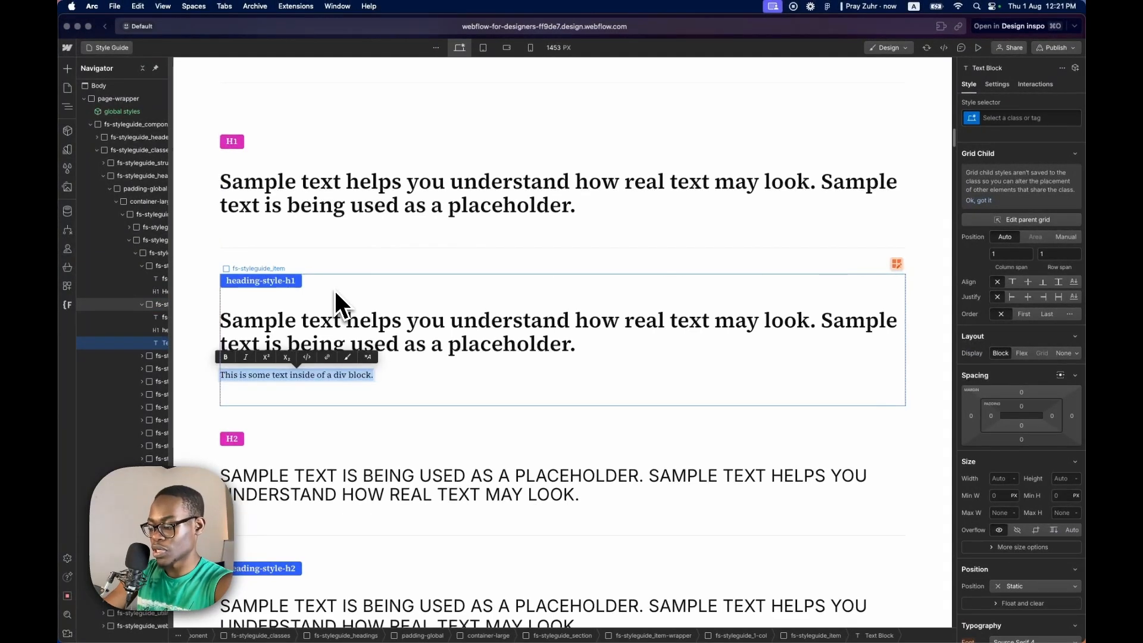
pyautogui.write('I an')
pyautogui.write('m a')
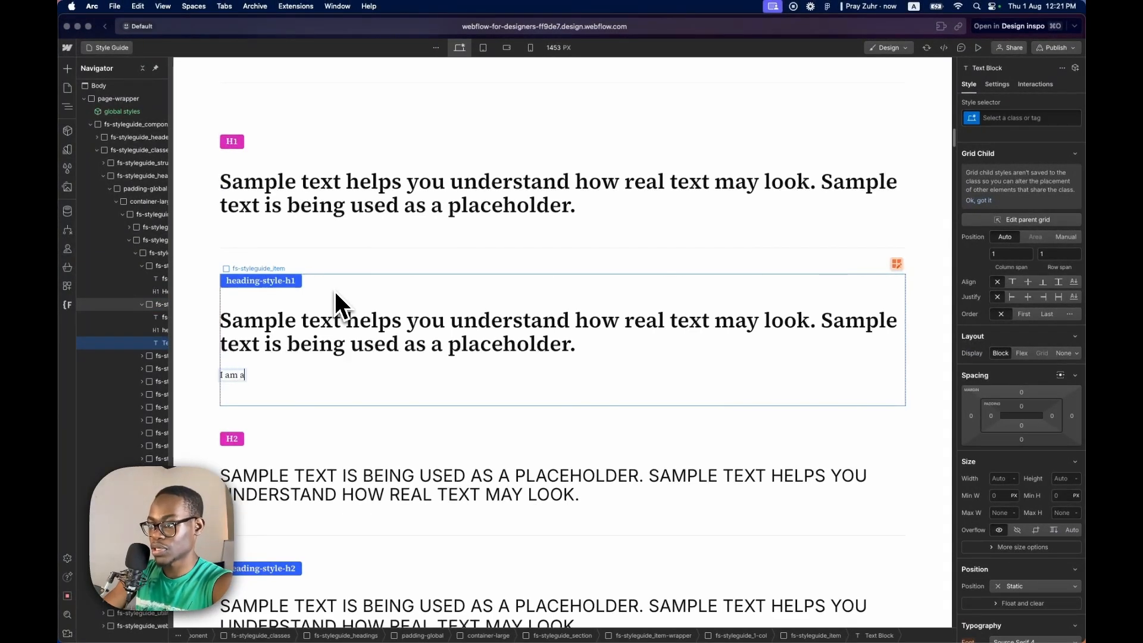
pyautogui.write(' text t')
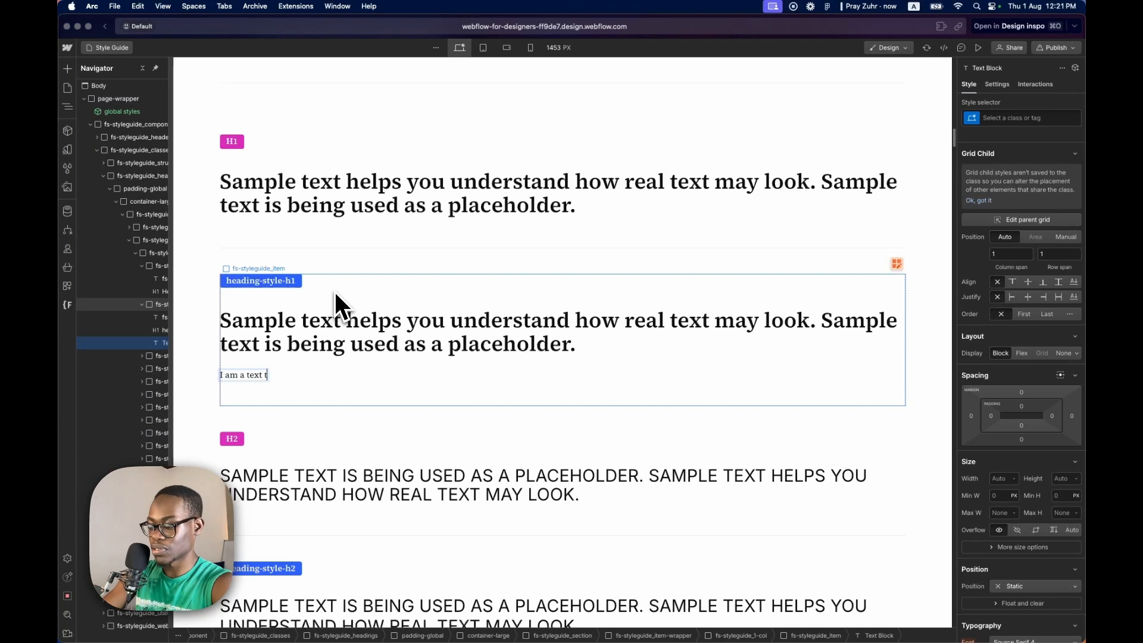
pyautogui.write('hat looks like the')
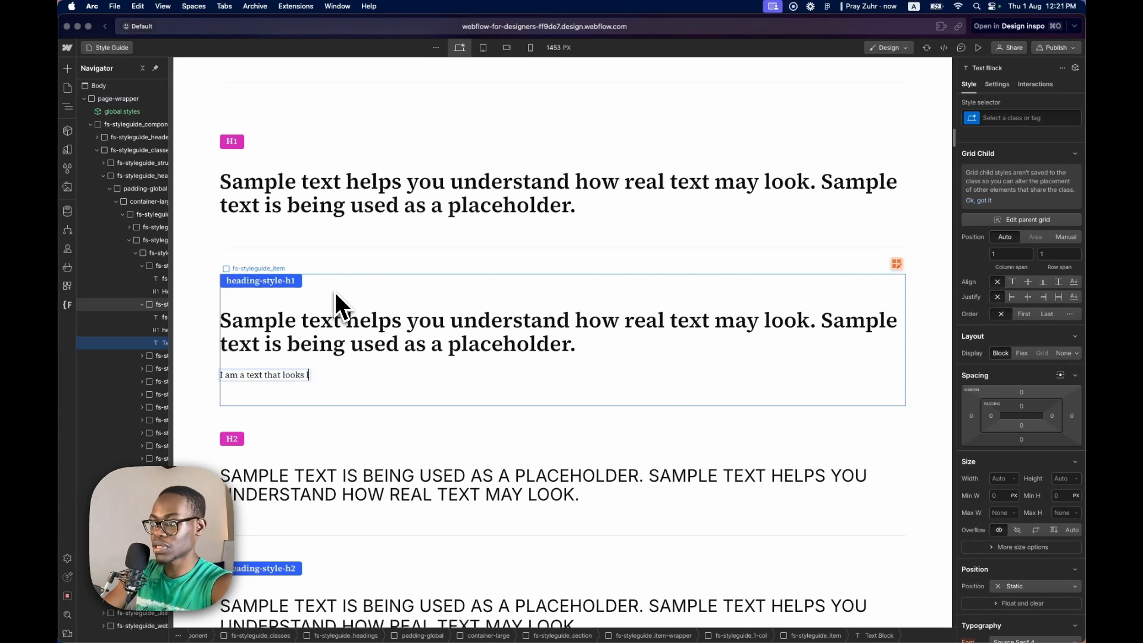
pyautogui.write(' H1')
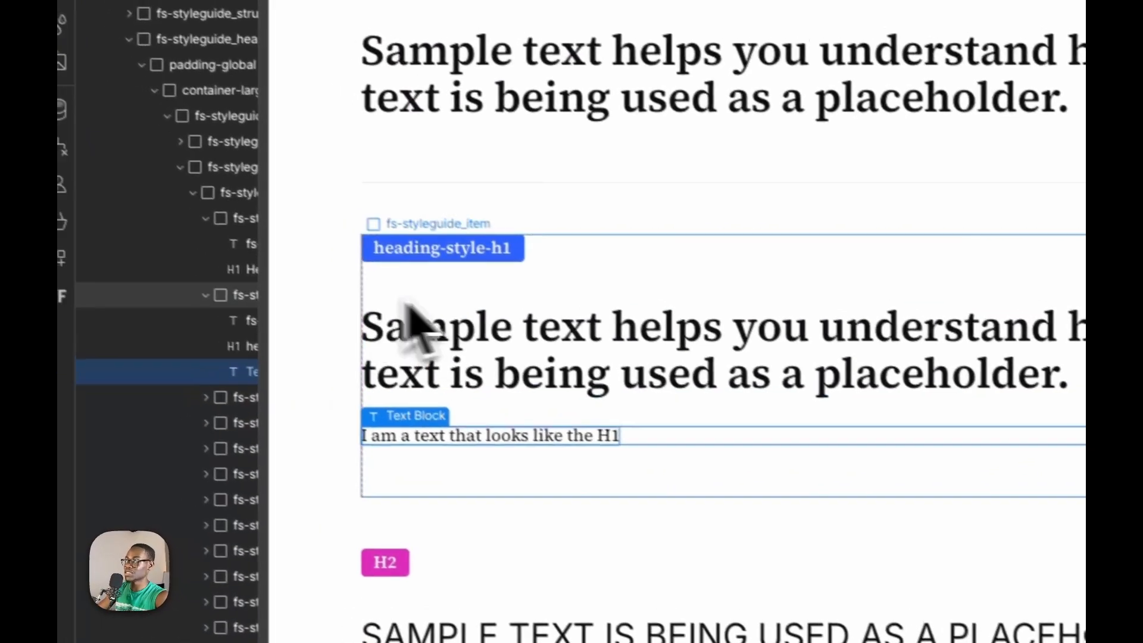
# Apply the existing heading-style-h1 class to the new text block below the heading-style-h1 sample.
pyautogui.click(522, 330)
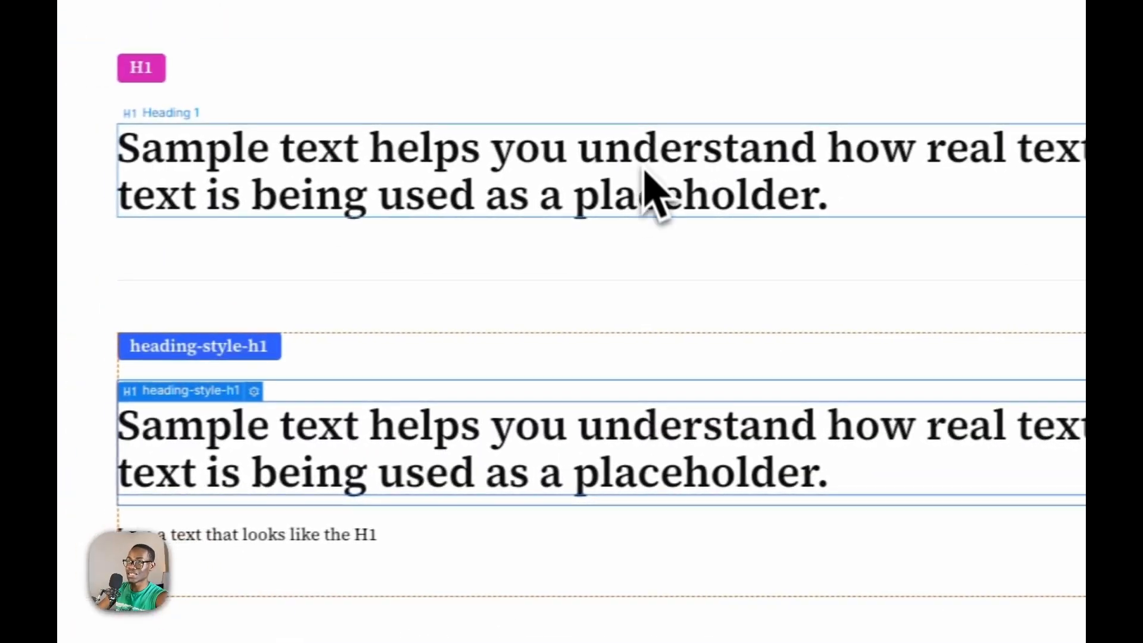
pyautogui.click(462, 200)
pyautogui.click(326, 534)
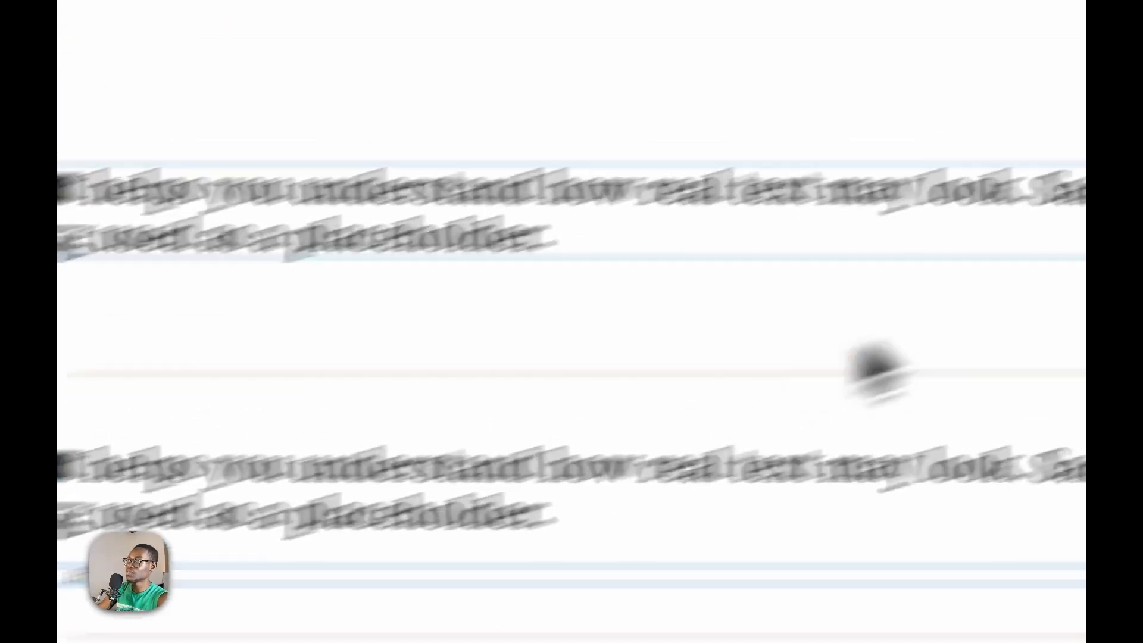
pyautogui.click(958, 223)
pyautogui.write('heading')
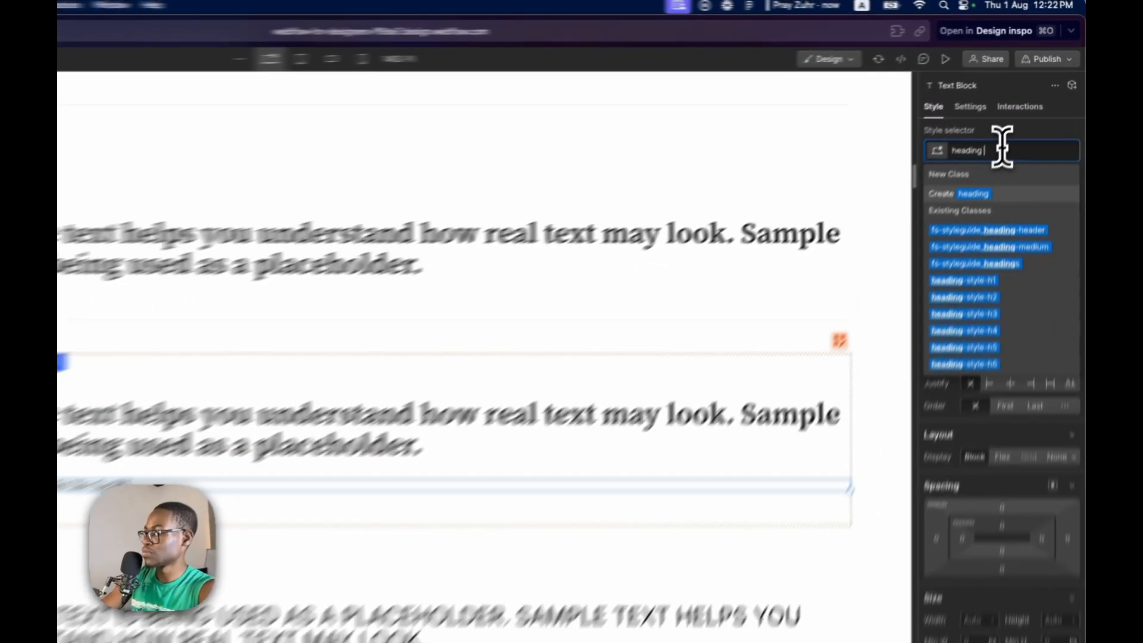
pyautogui.write('-style-h1')
pyautogui.press('Return')
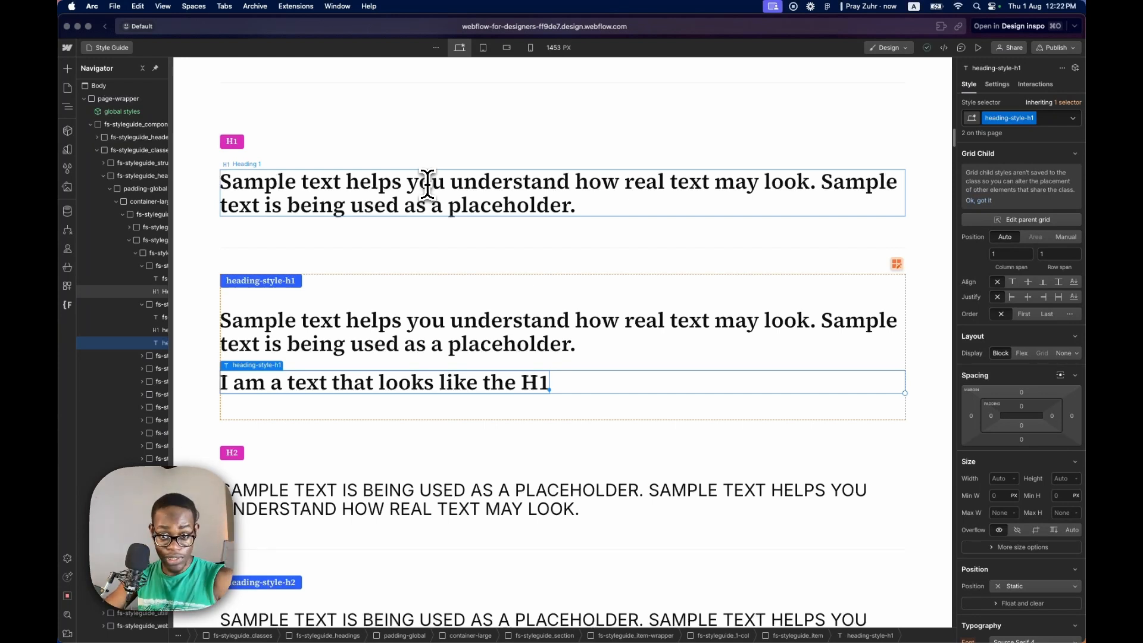
# Check the best web development practices slide in Figma and return to the Webflow style guide.
pyautogui.hotkey('ctrl', 'Right')
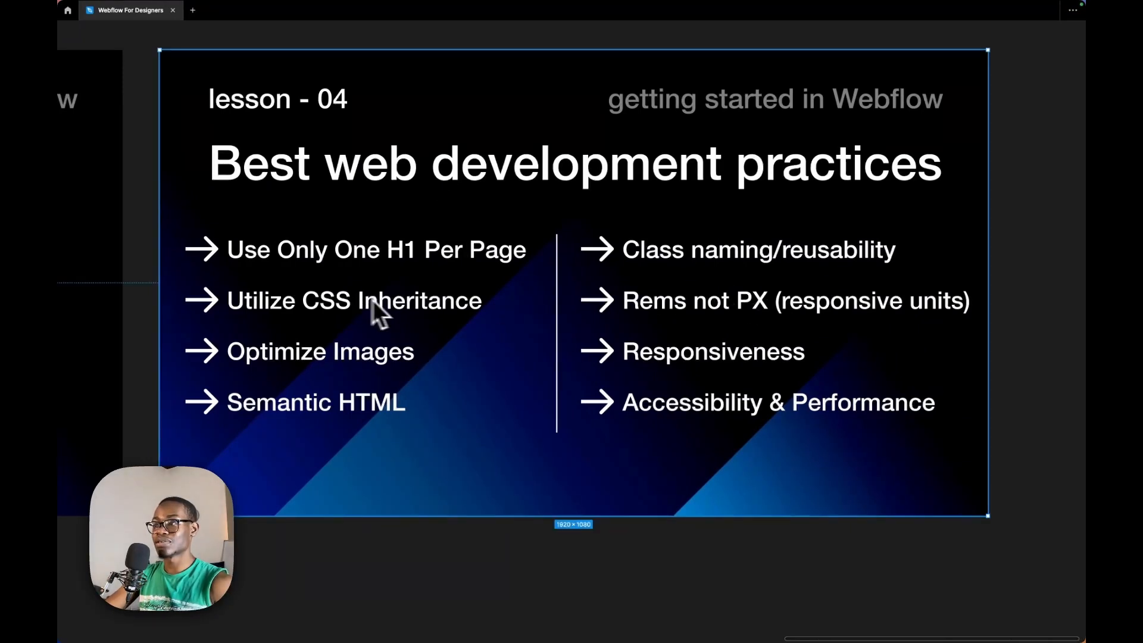
pyautogui.hotkey('ctrl', 'Left')
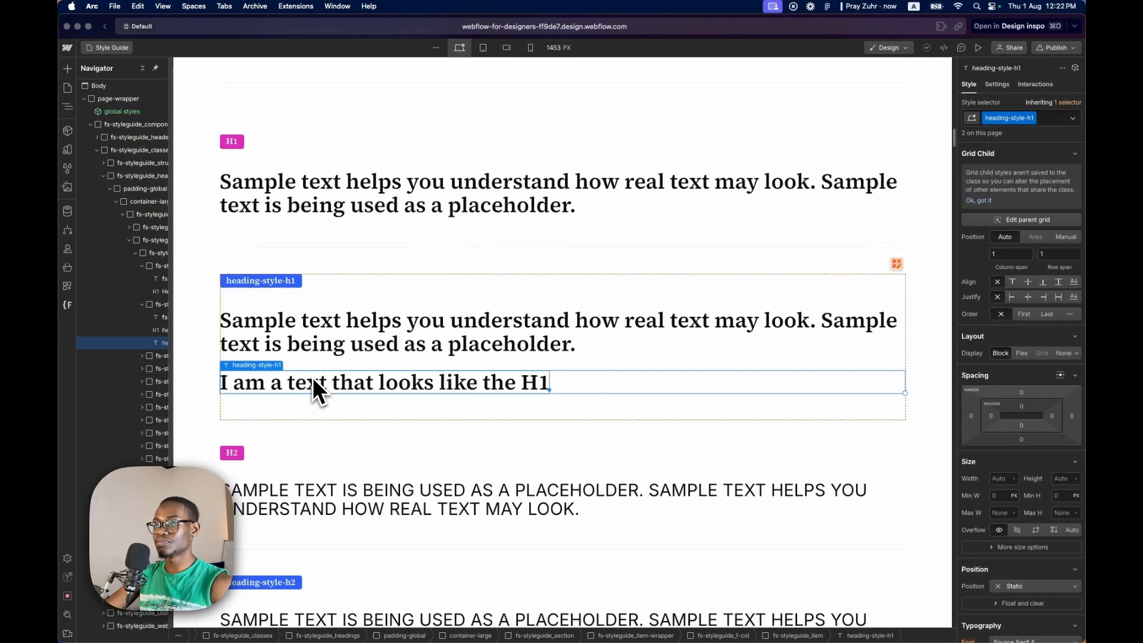
# Delete the demo text block that imitates the H1 from the heading-style-h1 sample item.
pyautogui.press('BackSpace')
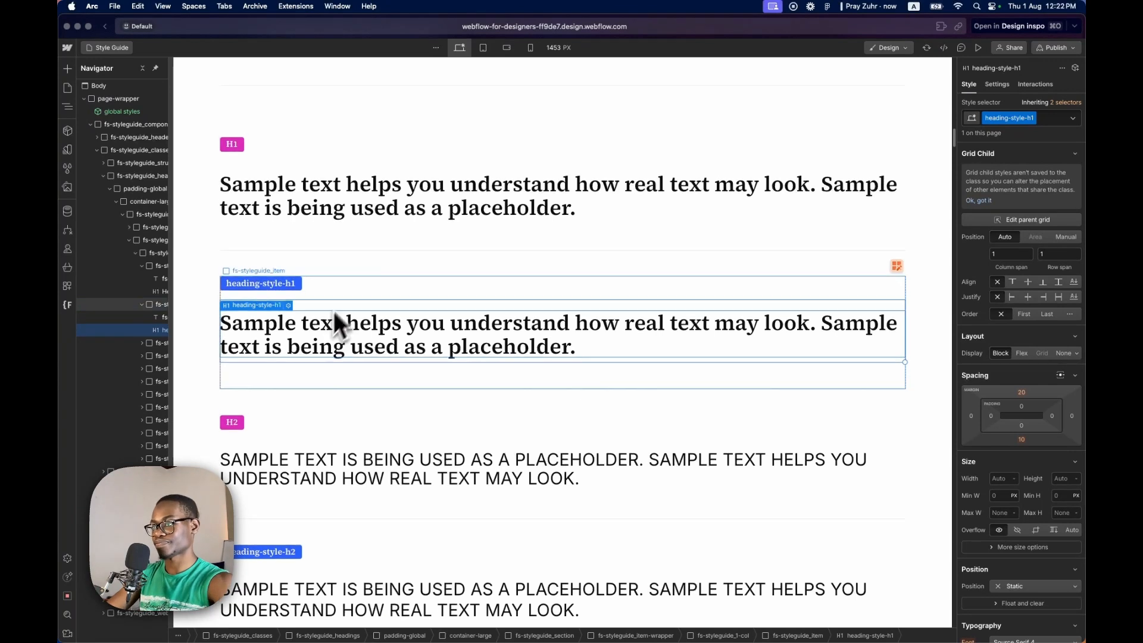
pyautogui.scroll(5, 330, 304)
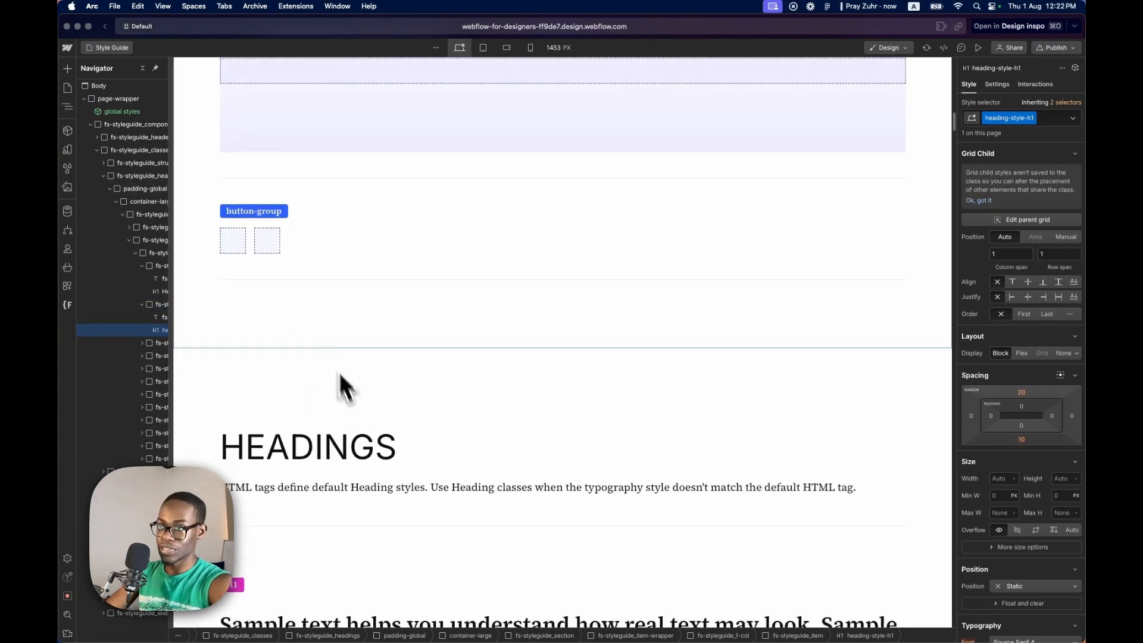
pyautogui.scroll(8, 286, 304)
# Inspect the Body element's font options and the typography settings of the HEADINGS section title.
pyautogui.click(120, 88)
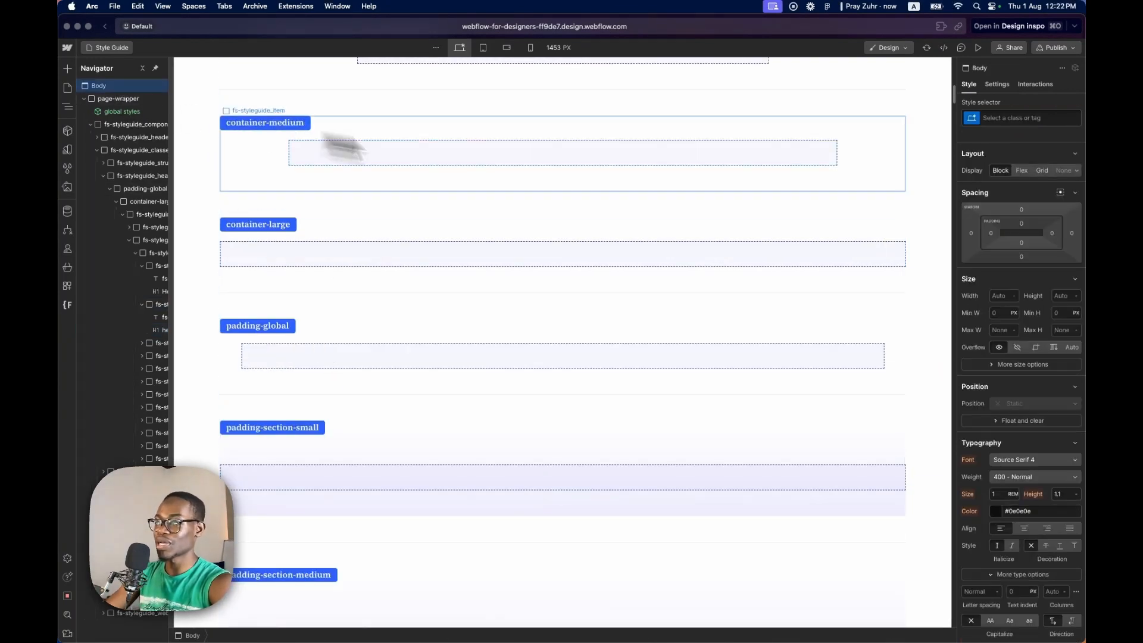
pyautogui.click(1018, 464)
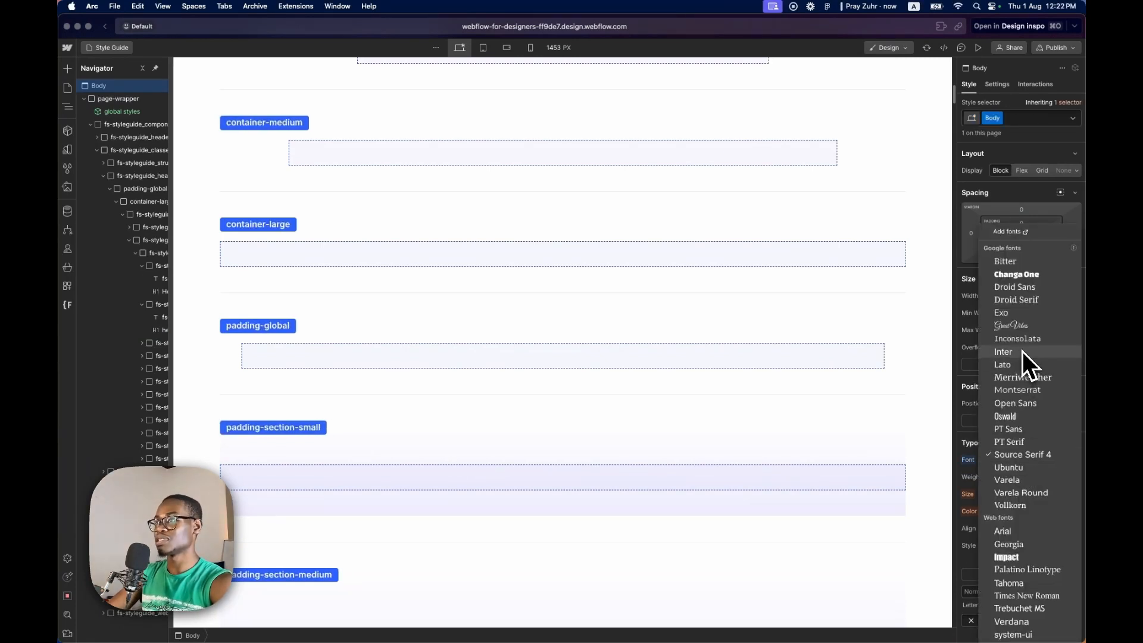
pyautogui.click(618, 437)
pyautogui.scroll(-15, 461, 372)
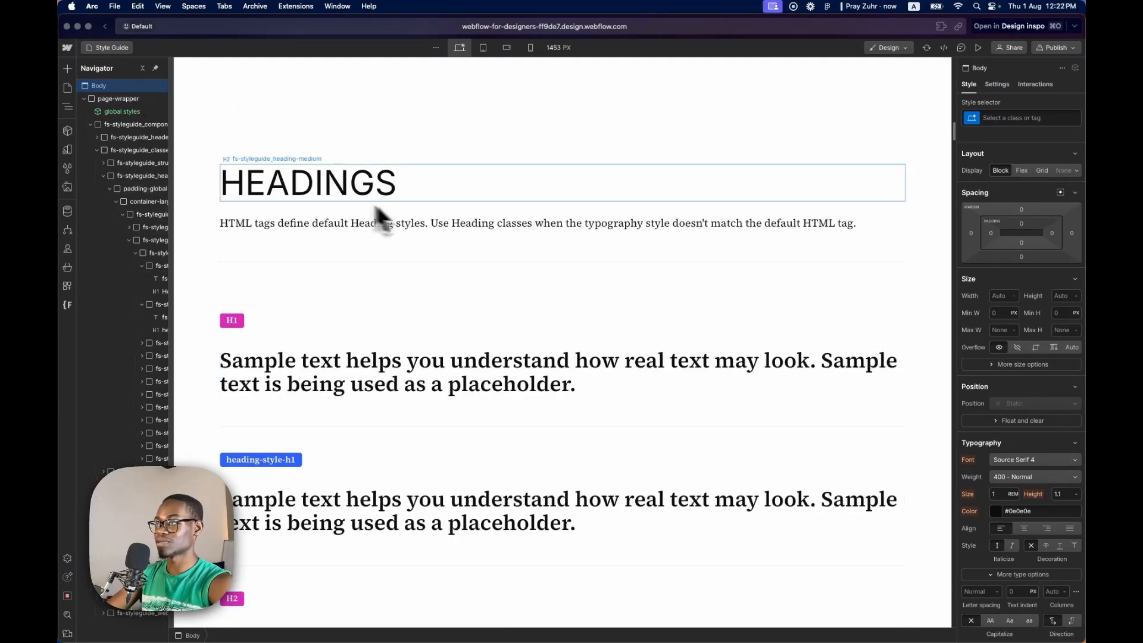
pyautogui.click(344, 191)
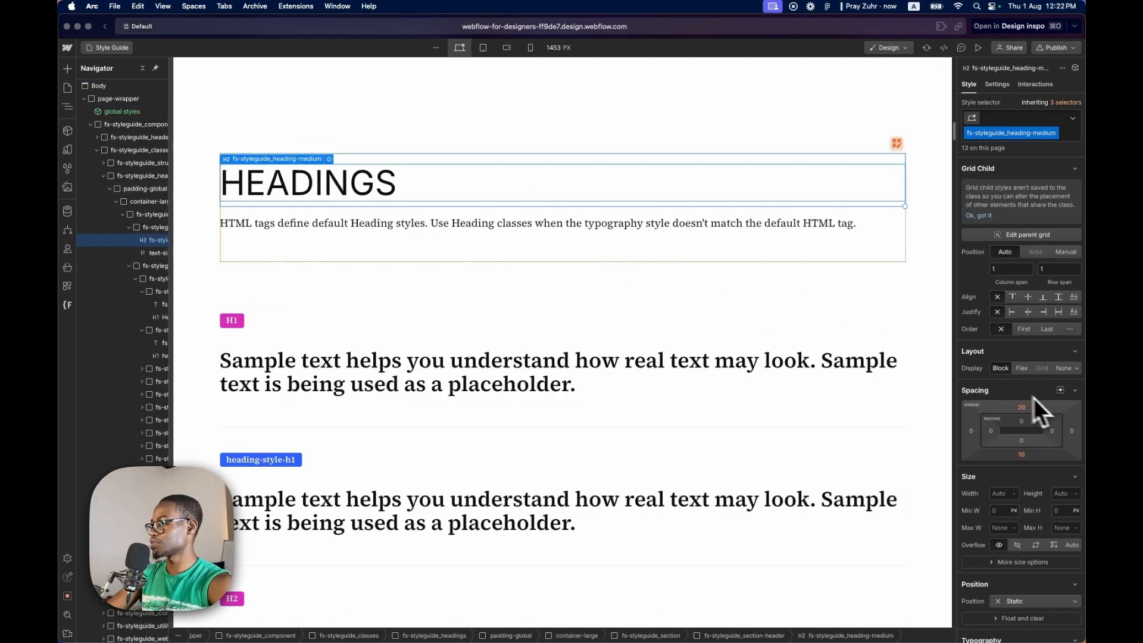
pyautogui.scroll(-3, 1034, 397)
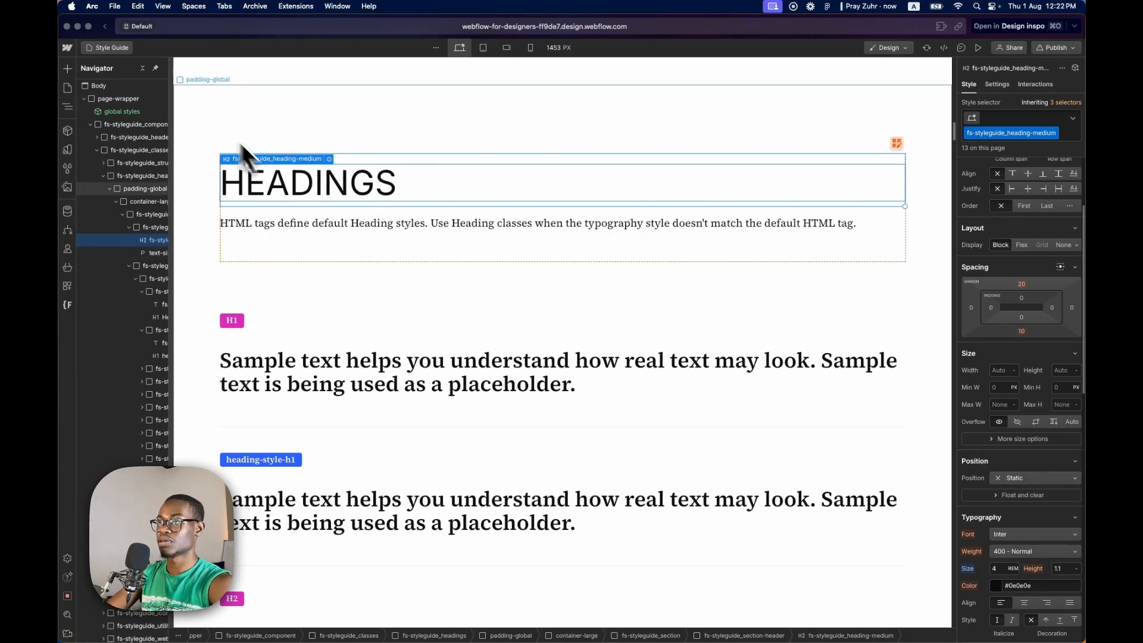
# Select the Body (All Pages) tag on the Body element and browse its font options without choosing another font.
pyautogui.click(116, 86)
pyautogui.scroll(3, 1071, 400)
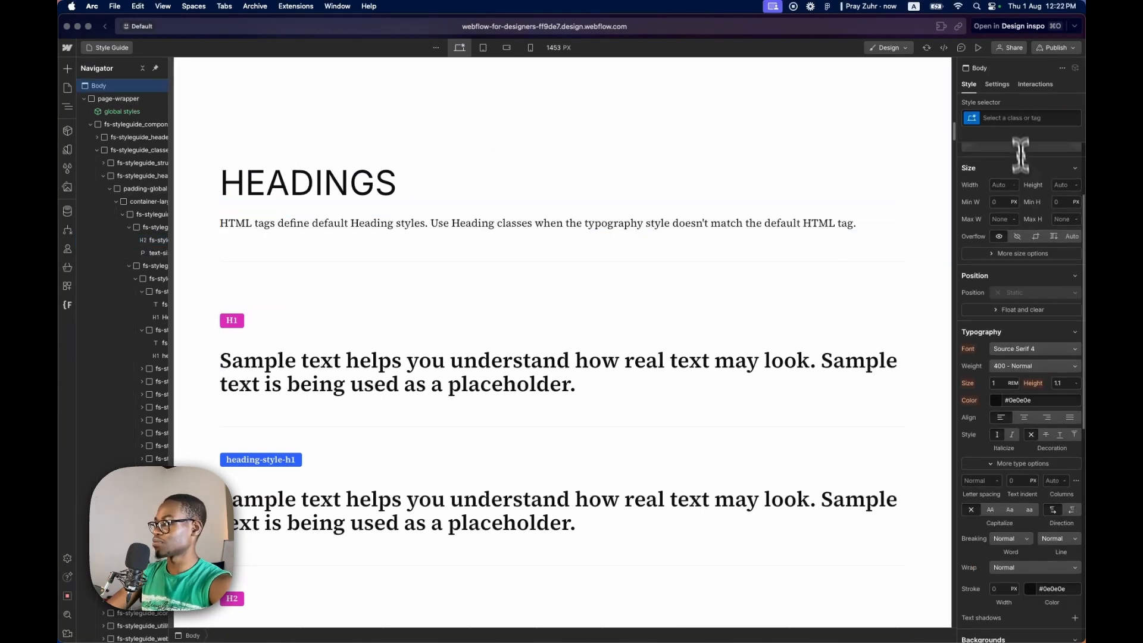
pyautogui.click(1019, 117)
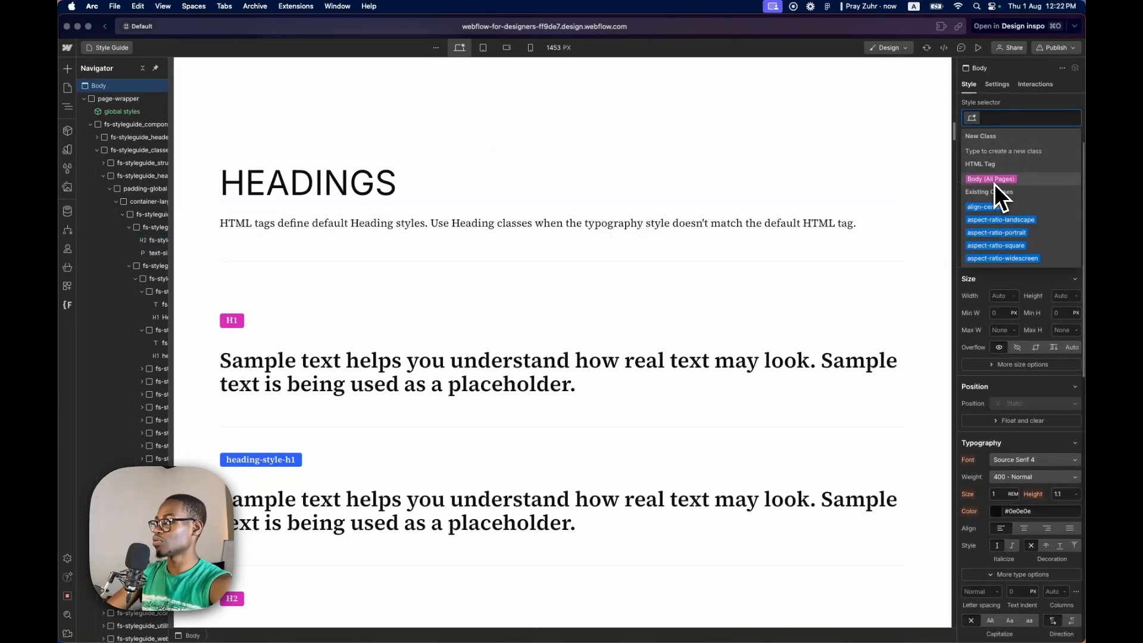
pyautogui.click(993, 180)
pyautogui.click(1031, 465)
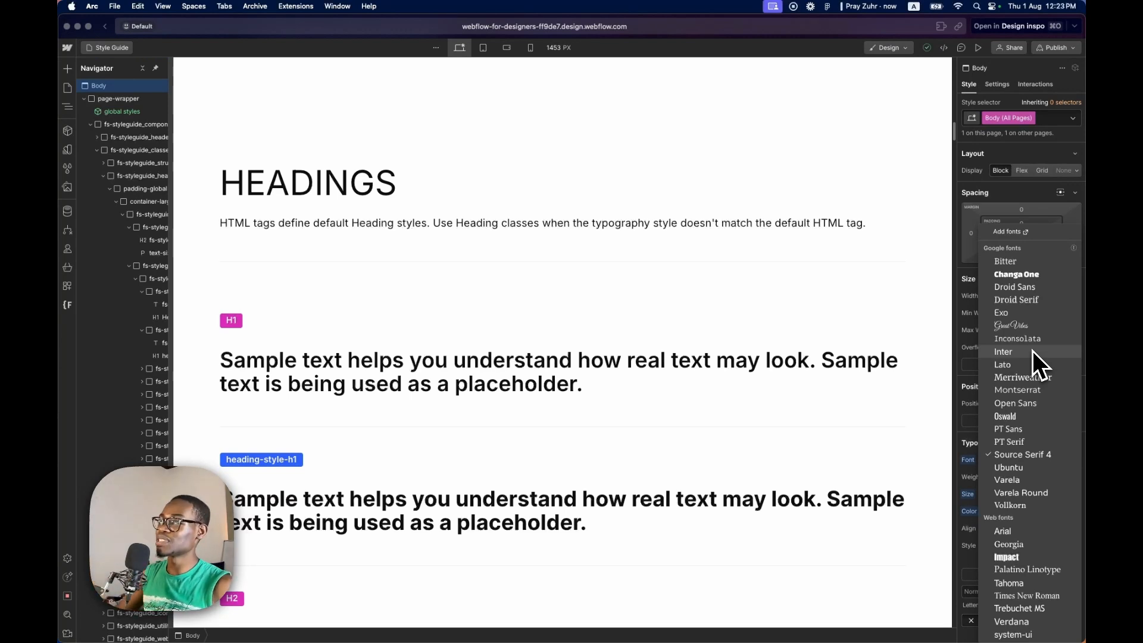
pyautogui.click(988, 195)
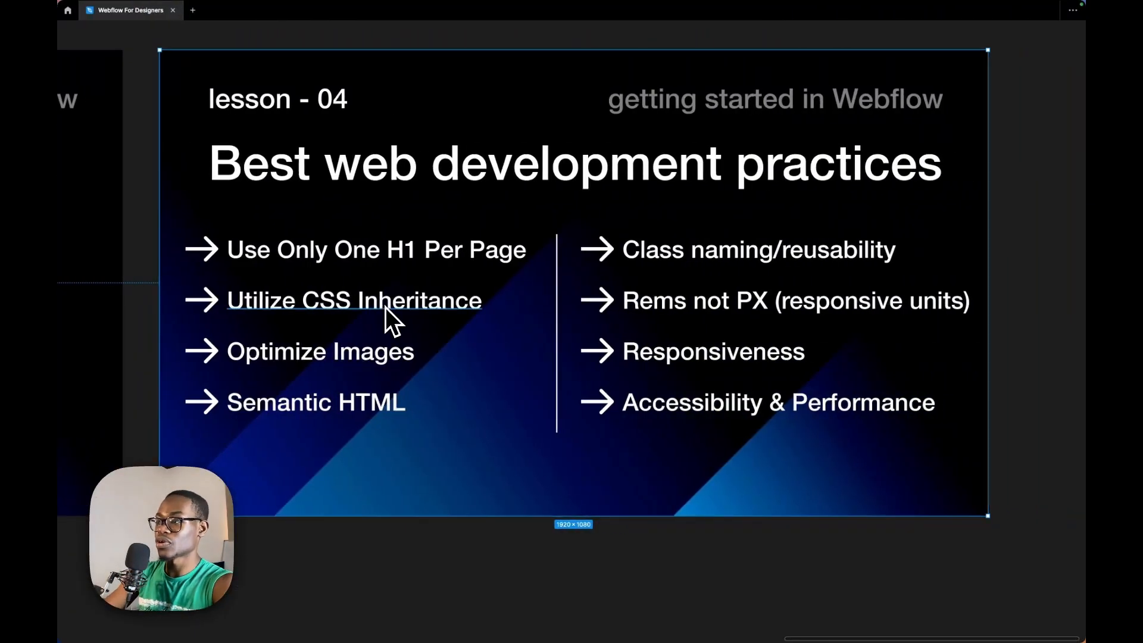
# Switch from Figma back to the browser, locate the image optimisation app in Launchpad, and close the Compress PNG window.
pyautogui.hotkey('ctrl', 'Left')
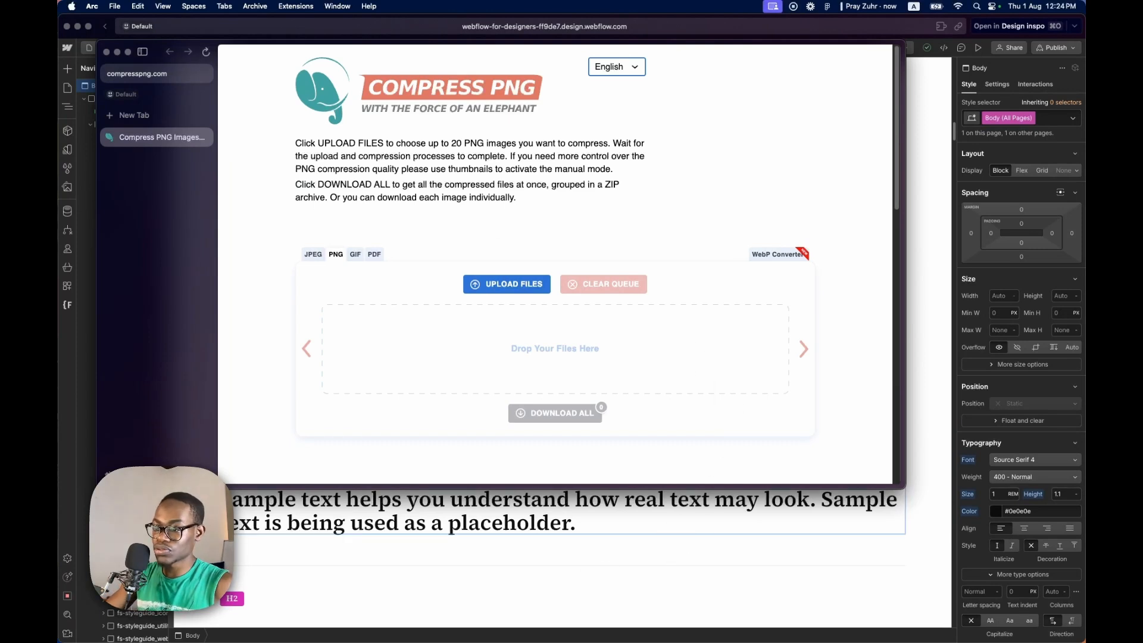
pyautogui.moveTo(182, 635)
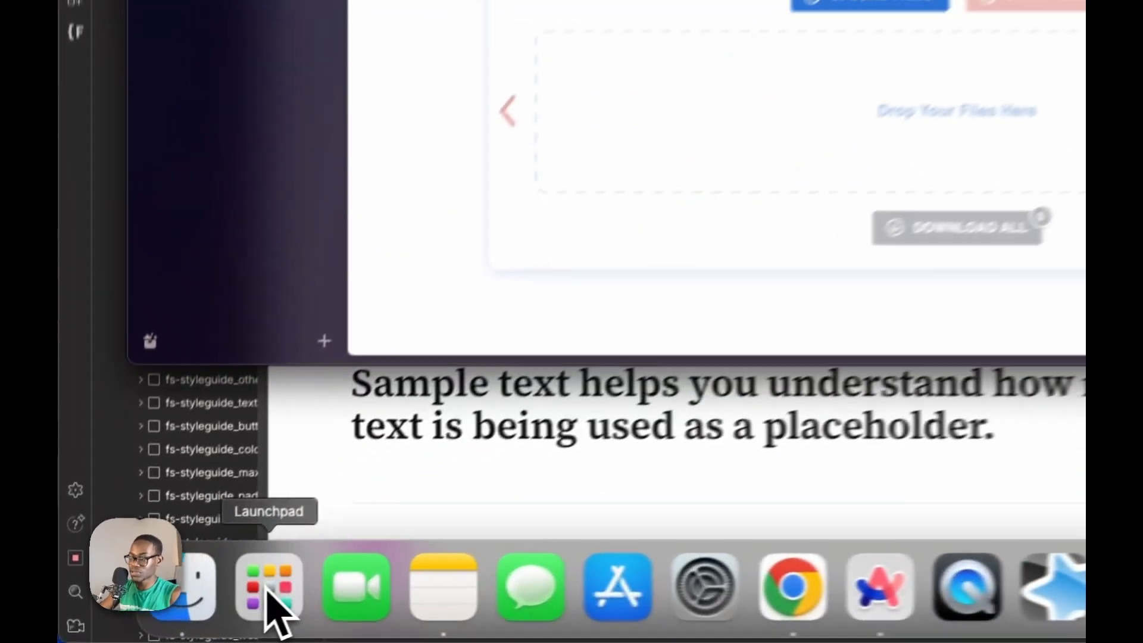
pyautogui.click(268, 590)
pyautogui.hscroll(3, 804, 167)
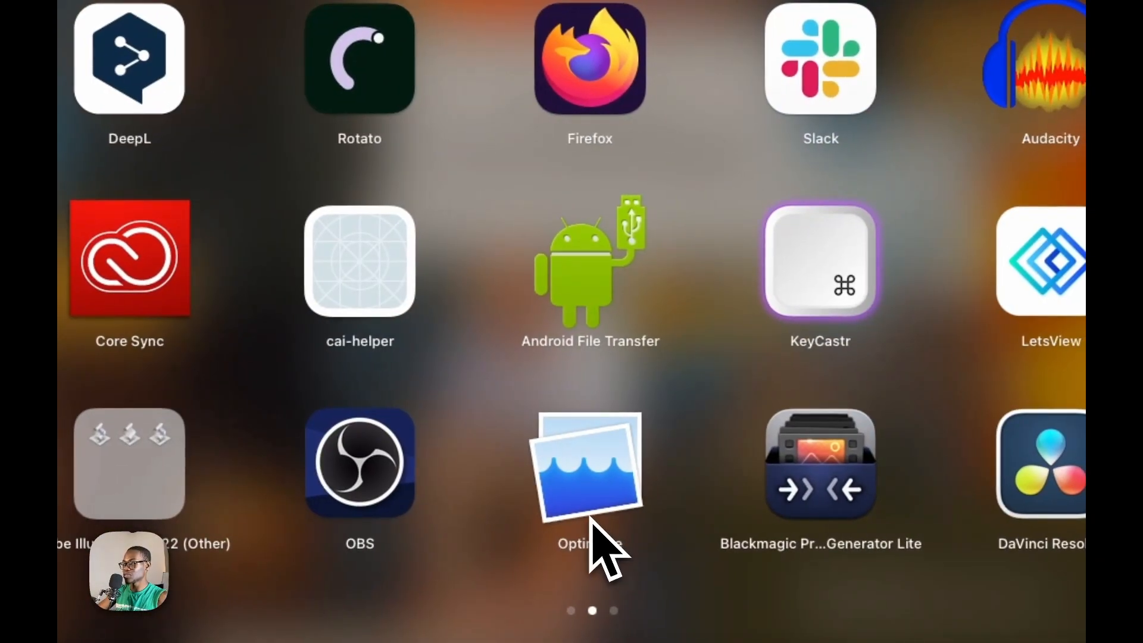
pyautogui.hscroll(-3, 417, 321)
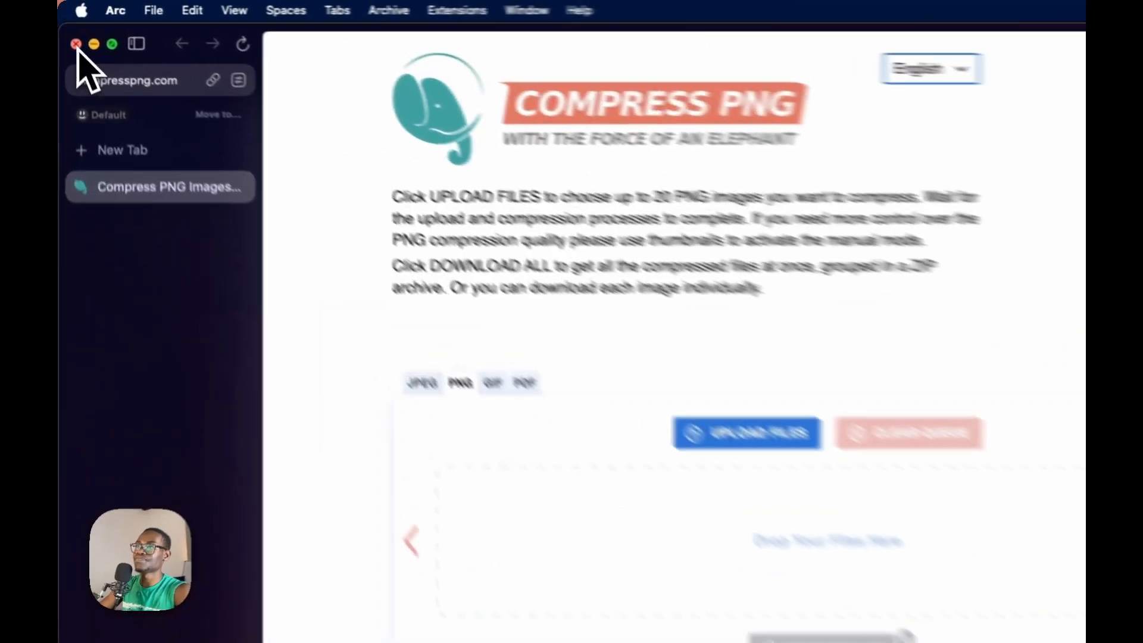
pyautogui.click(69, 26)
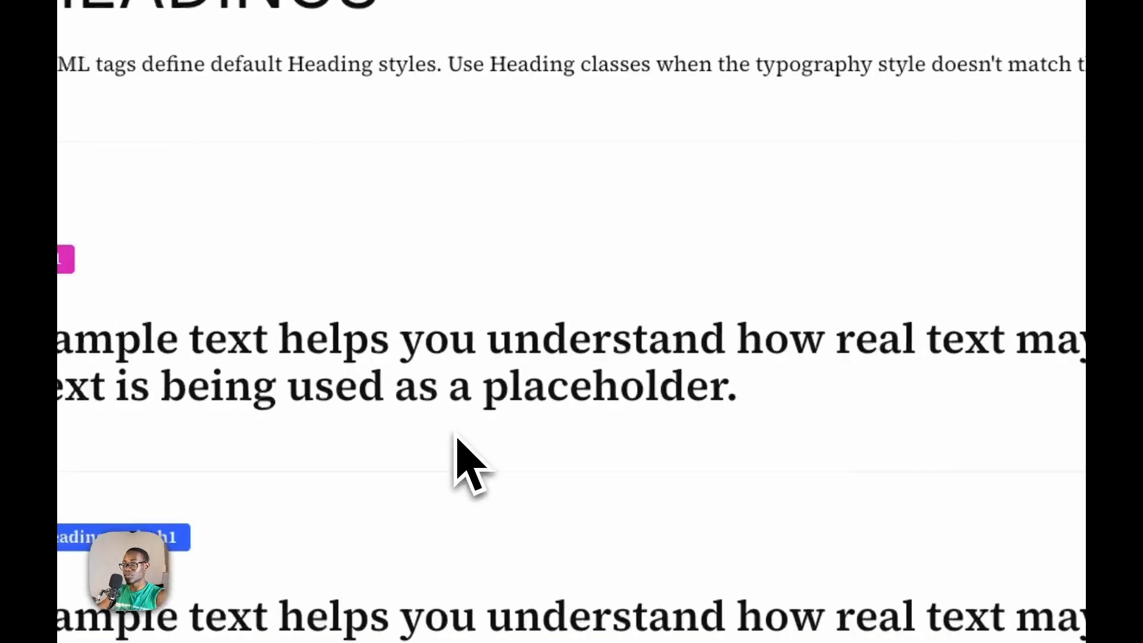
# Look over the H1 and H2 samples and switch from the Style Guide to the Home page.
pyautogui.click(385, 366)
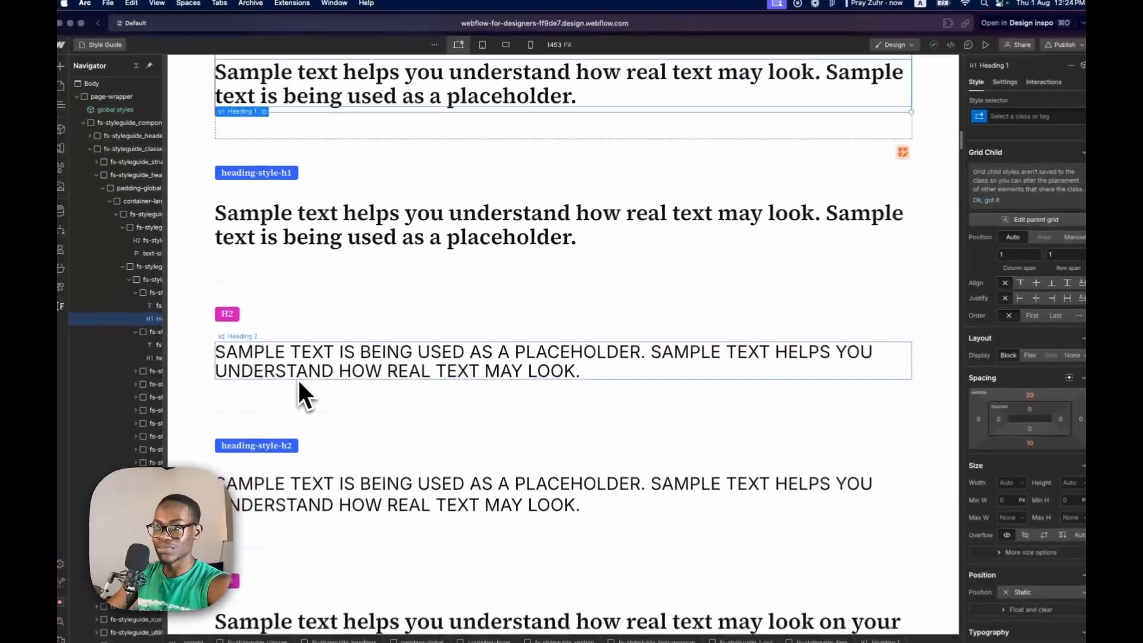
pyautogui.scroll(-1, 301, 377)
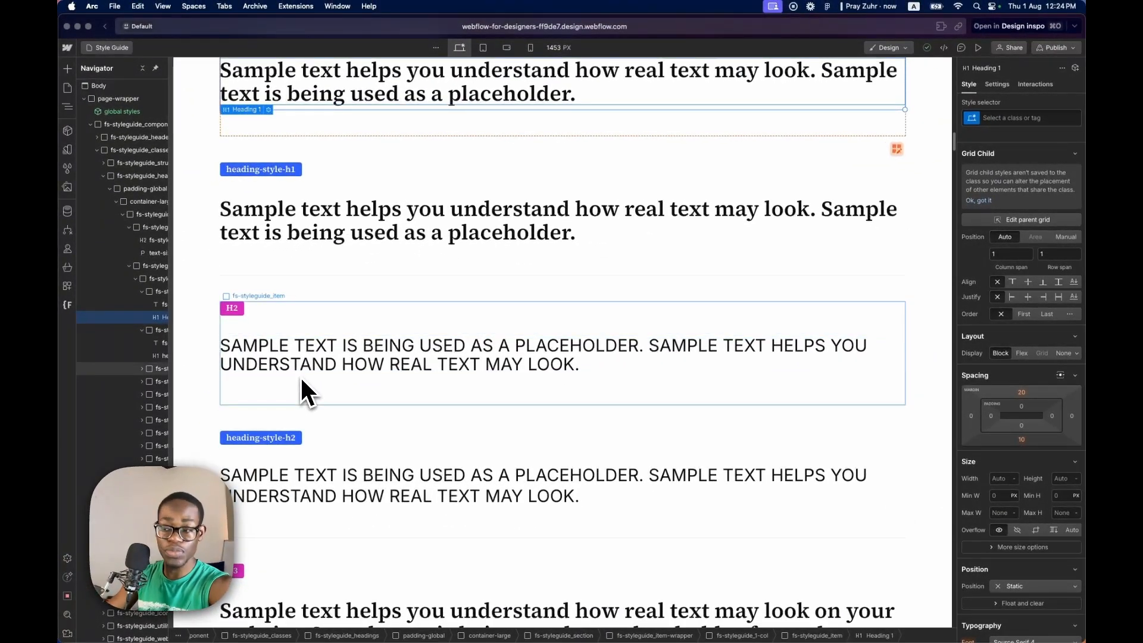
pyautogui.scroll(5, 300, 371)
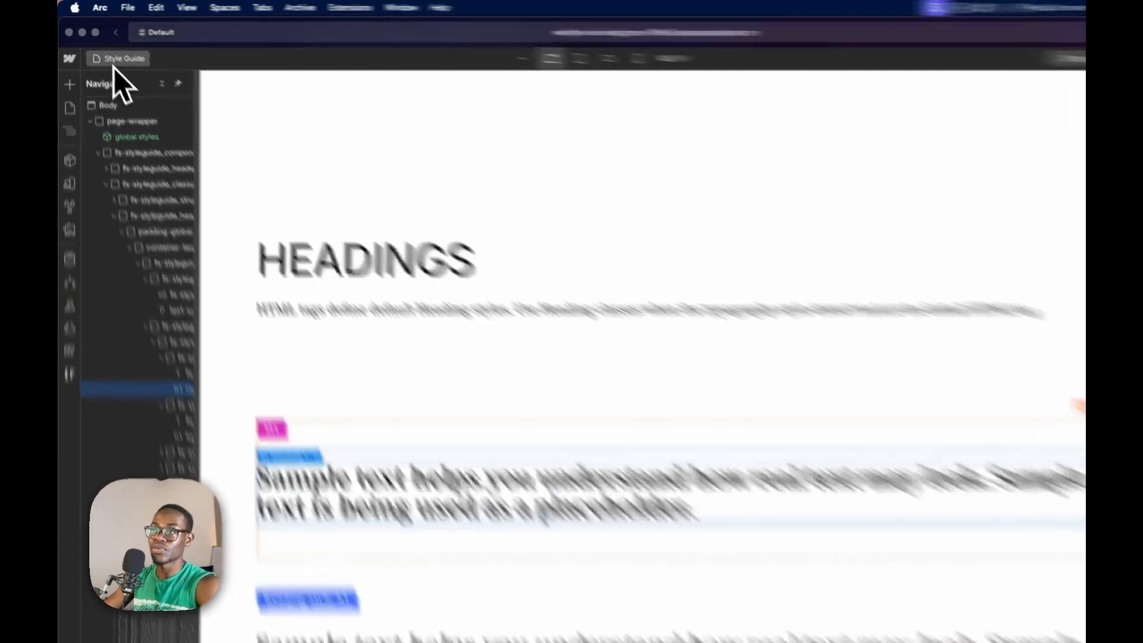
pyautogui.click(107, 48)
pyautogui.click(109, 125)
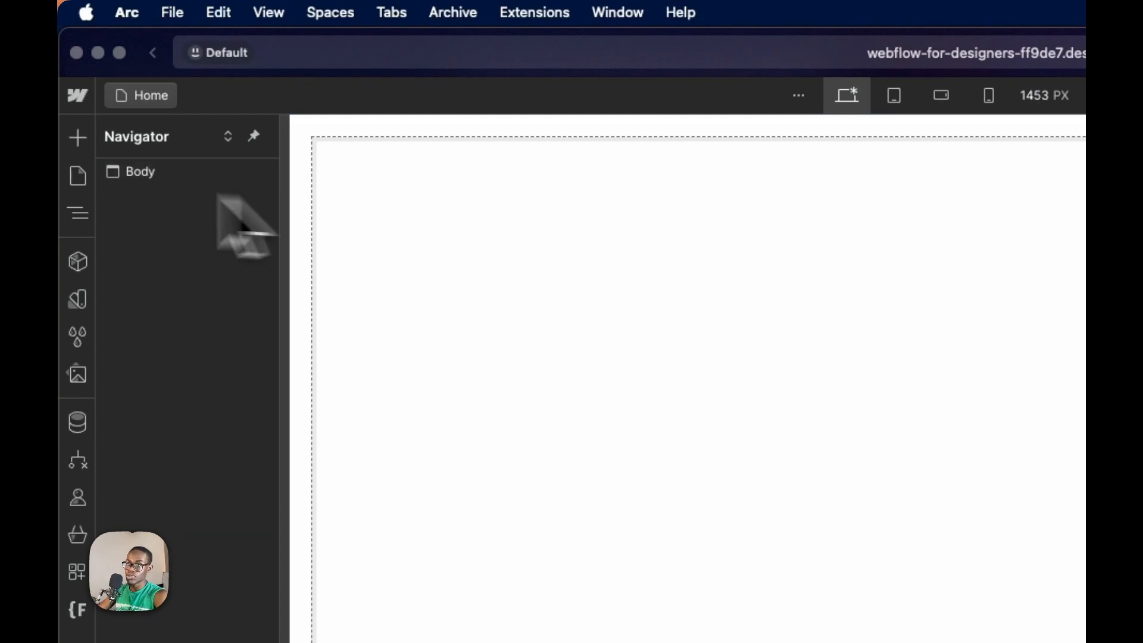
# Add a Section element to the empty Home page and show its element settings.
pyautogui.click(76, 140)
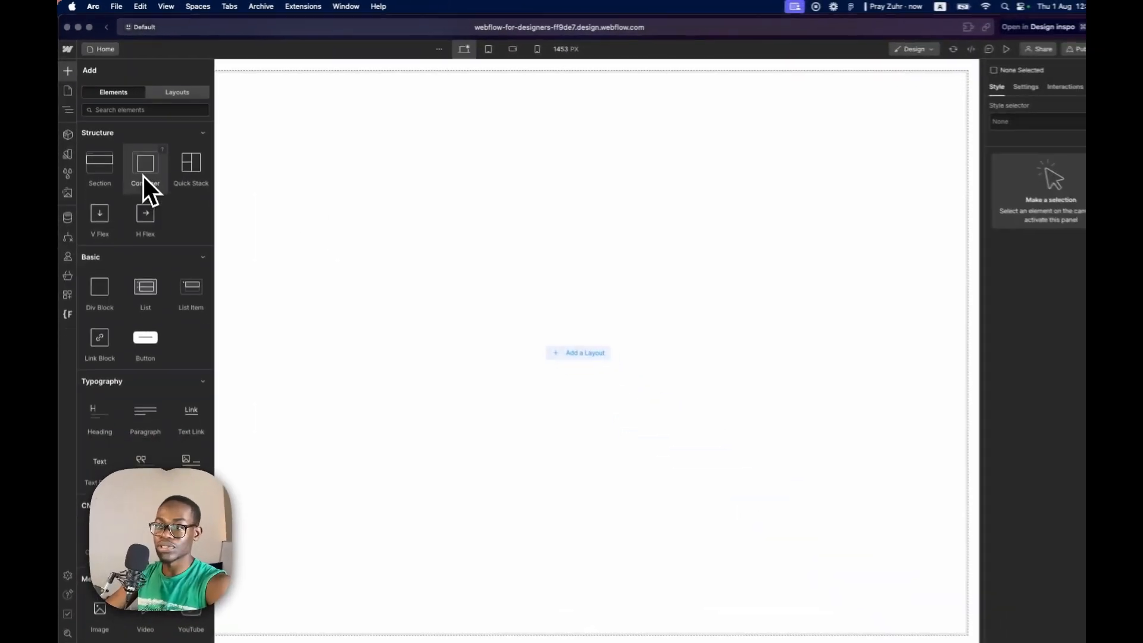
pyautogui.scroll(-15, 144, 176)
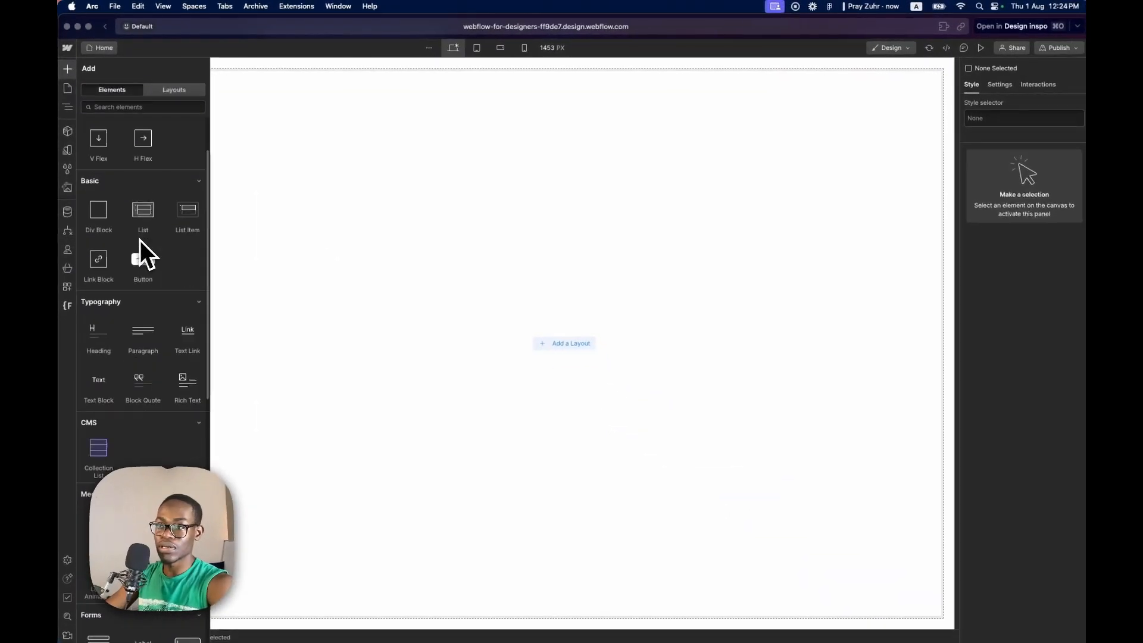
pyautogui.scroll(15, 149, 362)
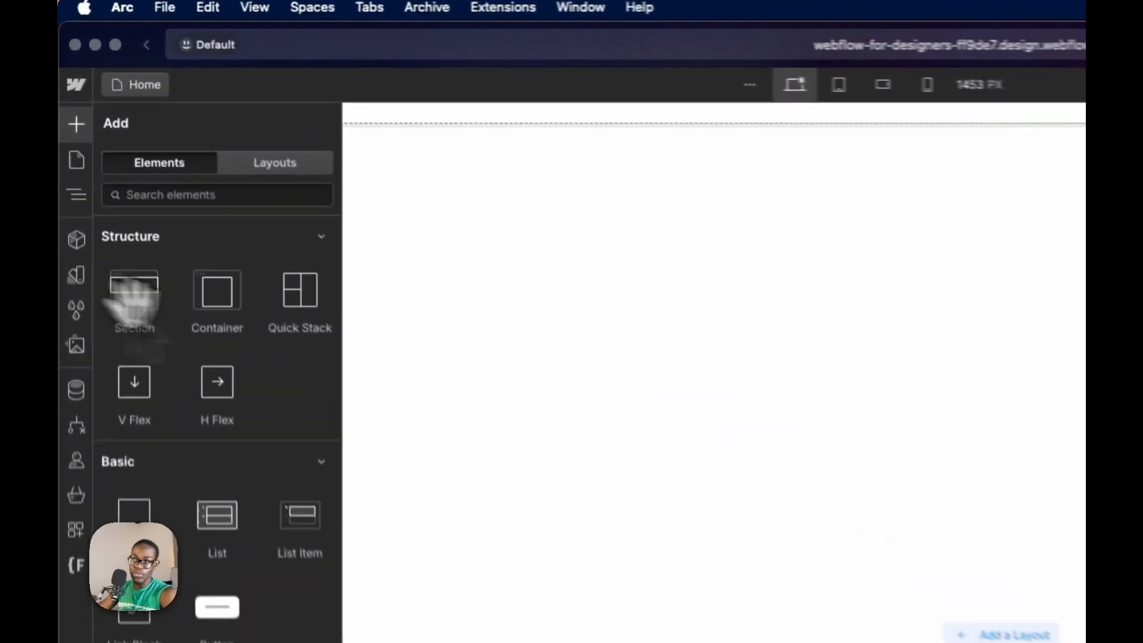
pyautogui.moveTo(134, 301); pyautogui.dragTo(611, 292)
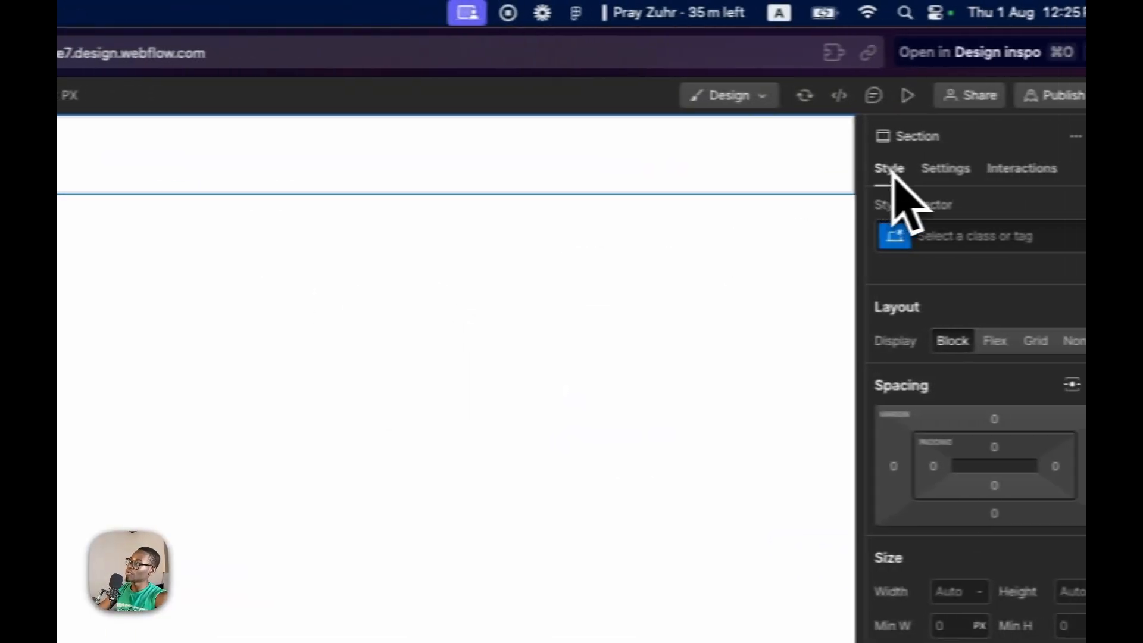
pyautogui.click(944, 172)
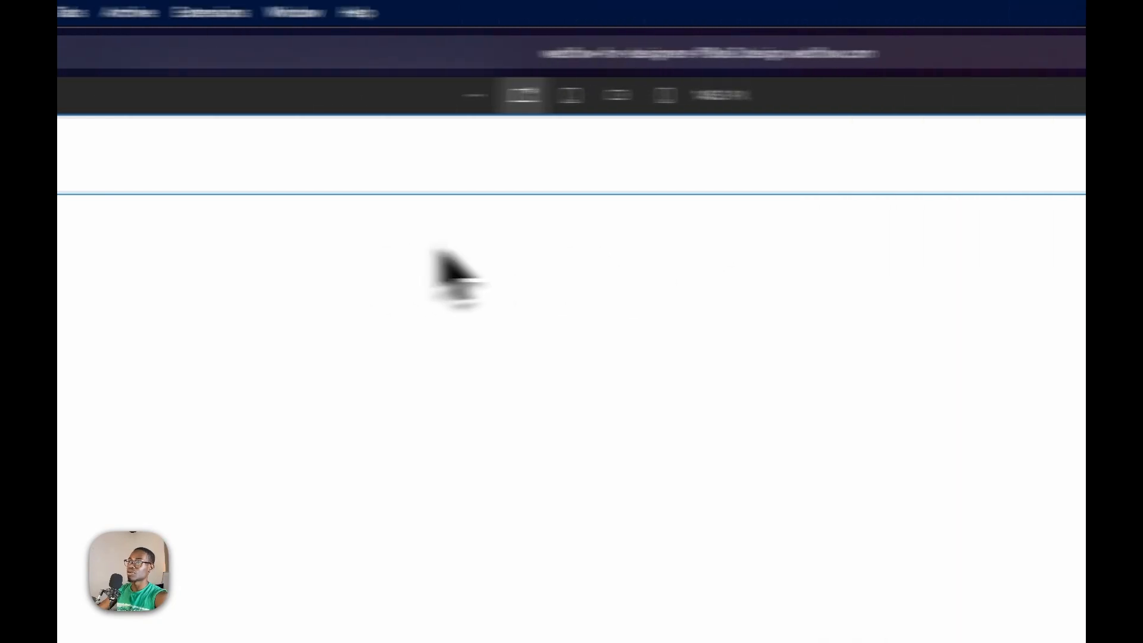
# Add a div block to the Body below the section and set its HTML tag to Nav.
pyautogui.click(152, 179)
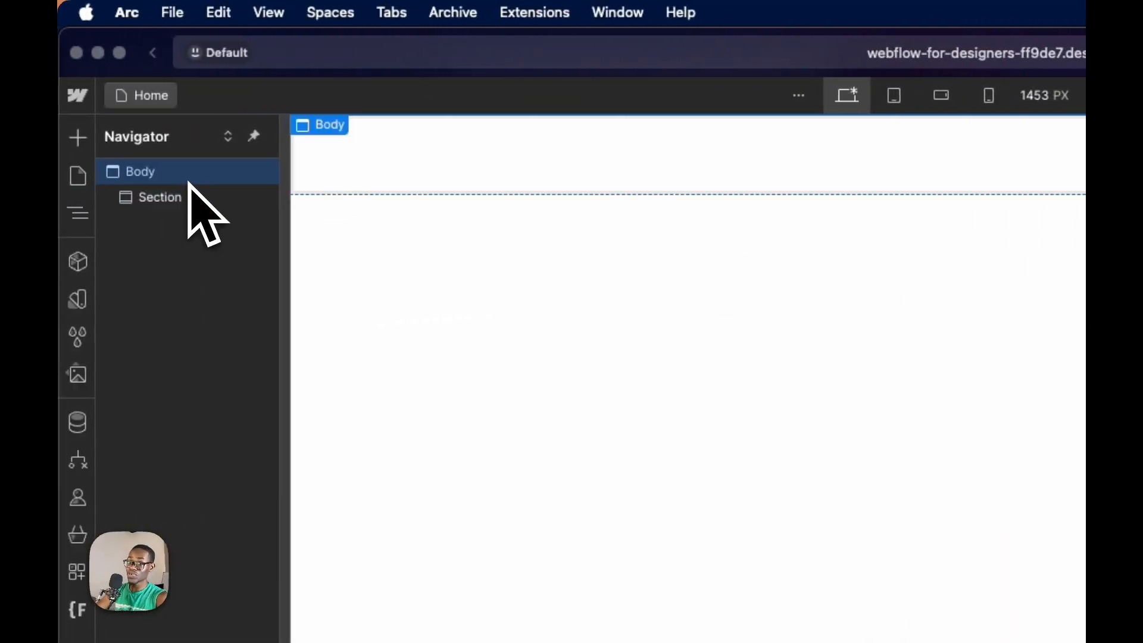
pyautogui.press('super+k')
pyautogui.write('div')
pyautogui.press('Return')
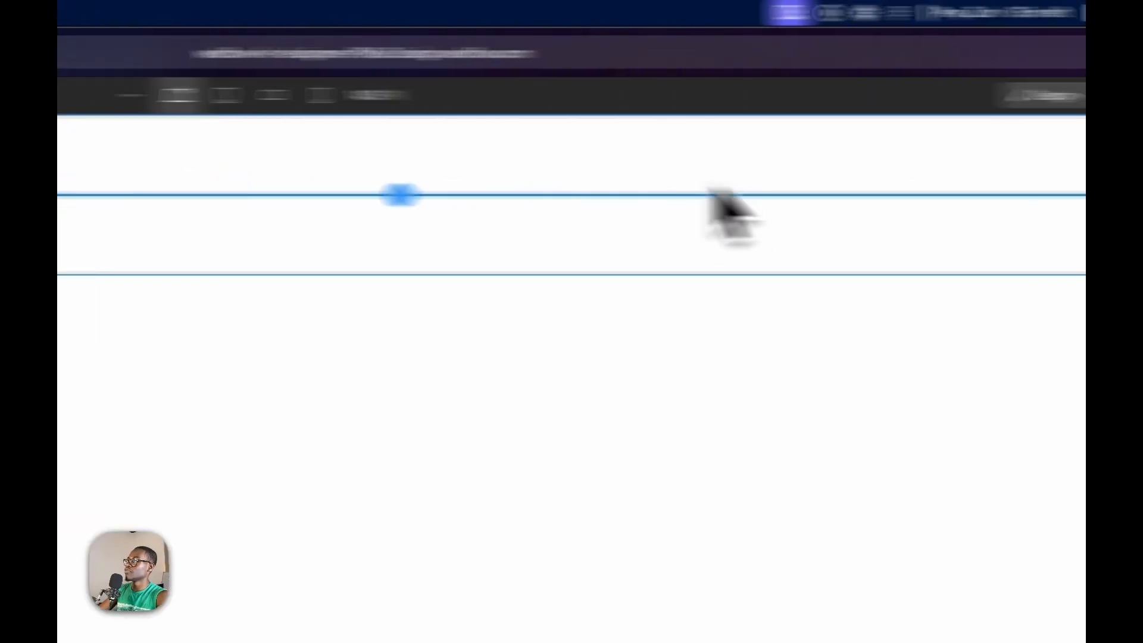
pyautogui.click(969, 249)
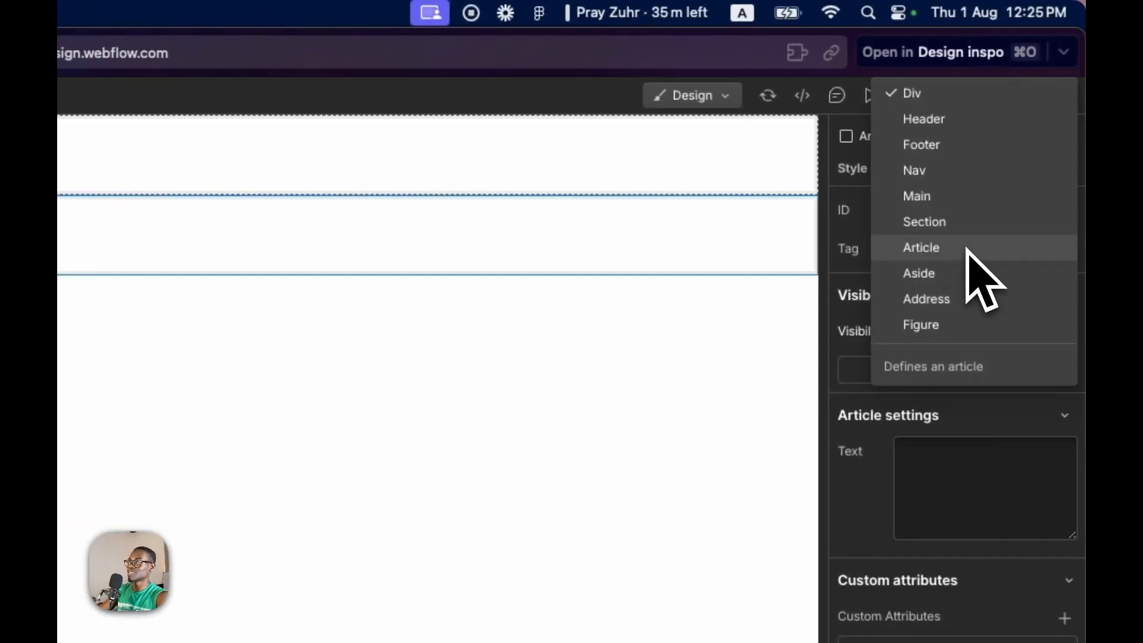
pyautogui.click(990, 173)
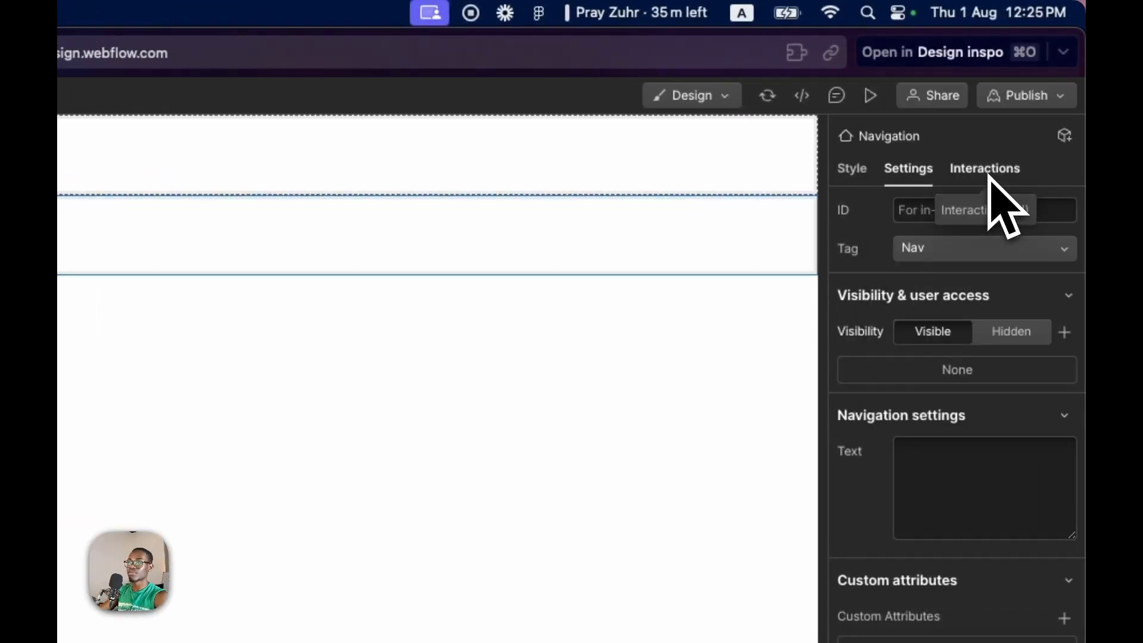
# Try the Footer and Article tags on the div block, and undo the block's addition.
pyautogui.click(983, 248)
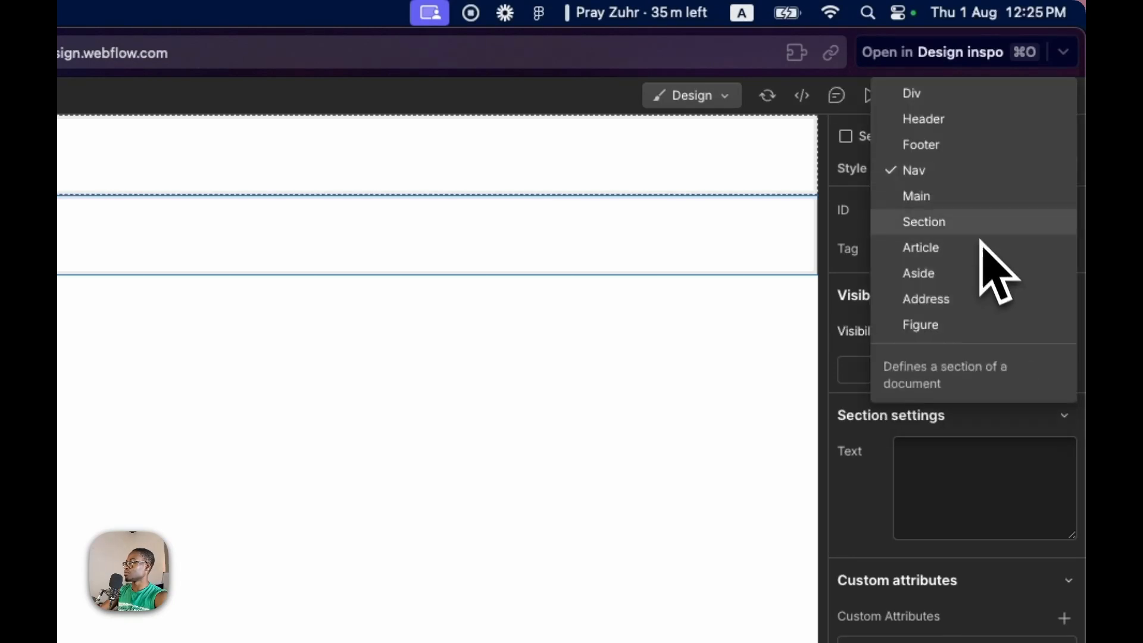
pyautogui.click(965, 148)
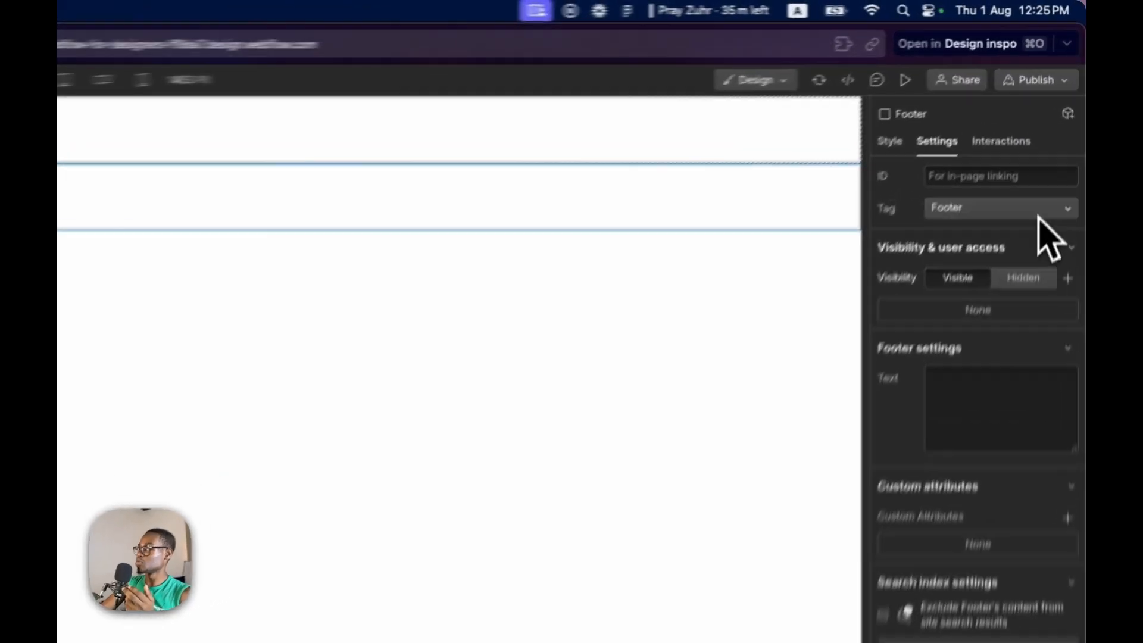
pyautogui.click(1039, 214)
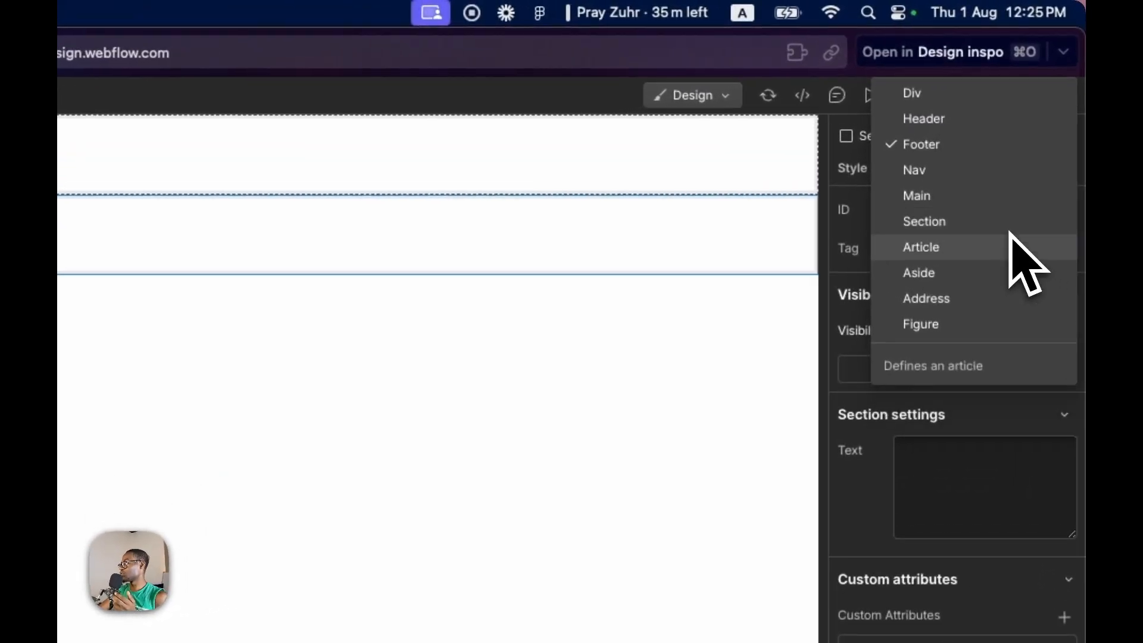
pyautogui.click(991, 247)
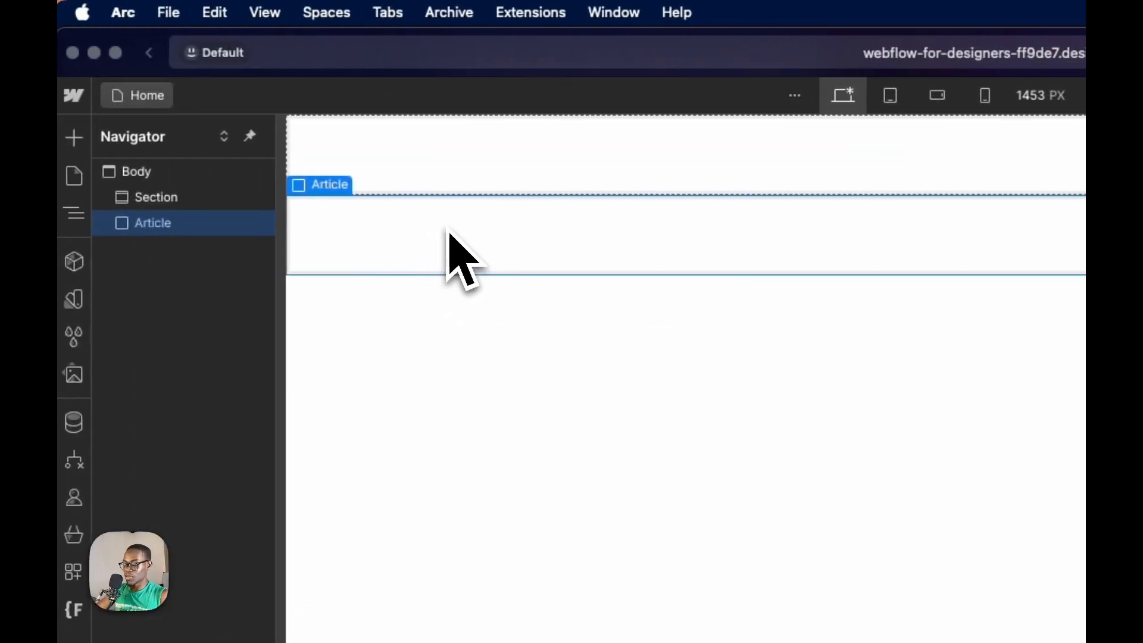
pyautogui.press('super+z')
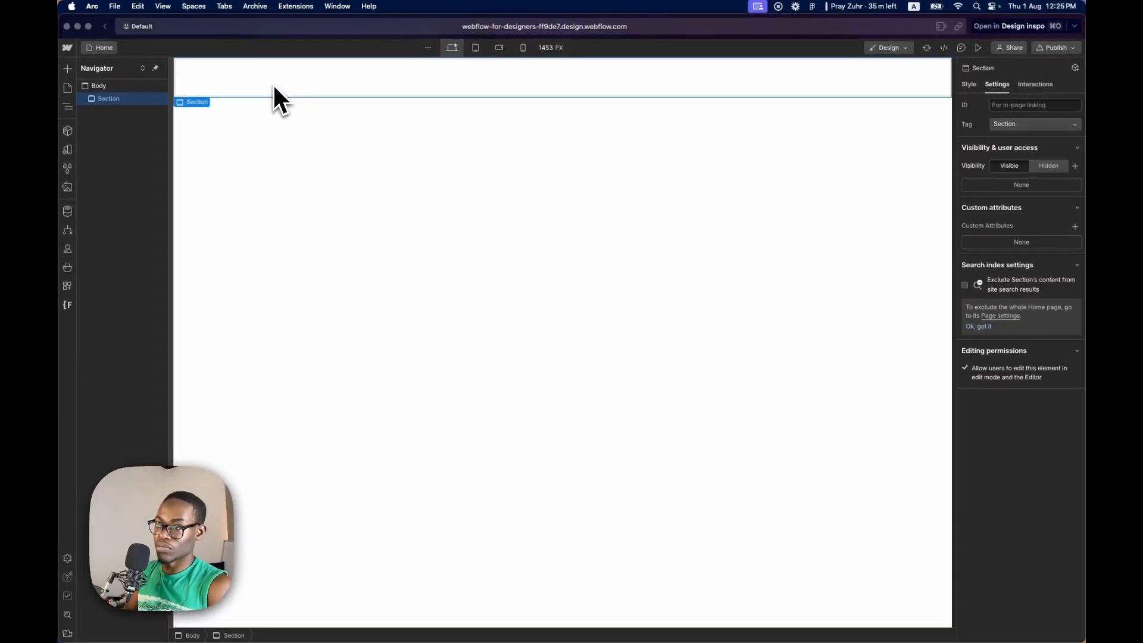
# Add a Navbar element inside the Section on the Home page.
pyautogui.press('super+k')
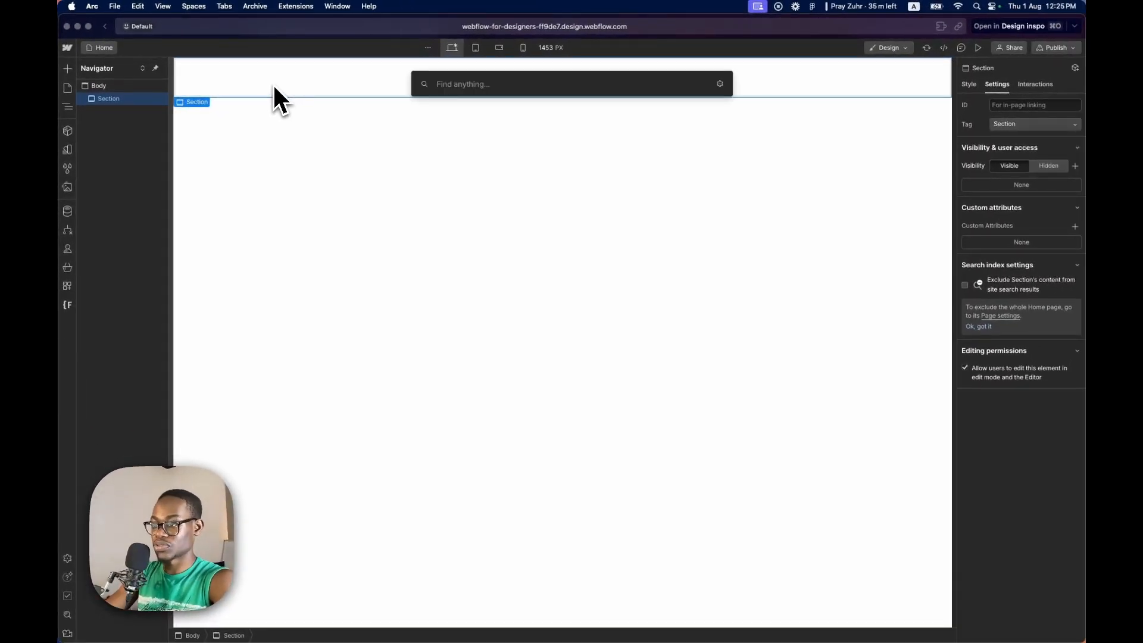
pyautogui.write('nav')
pyautogui.press('Return')
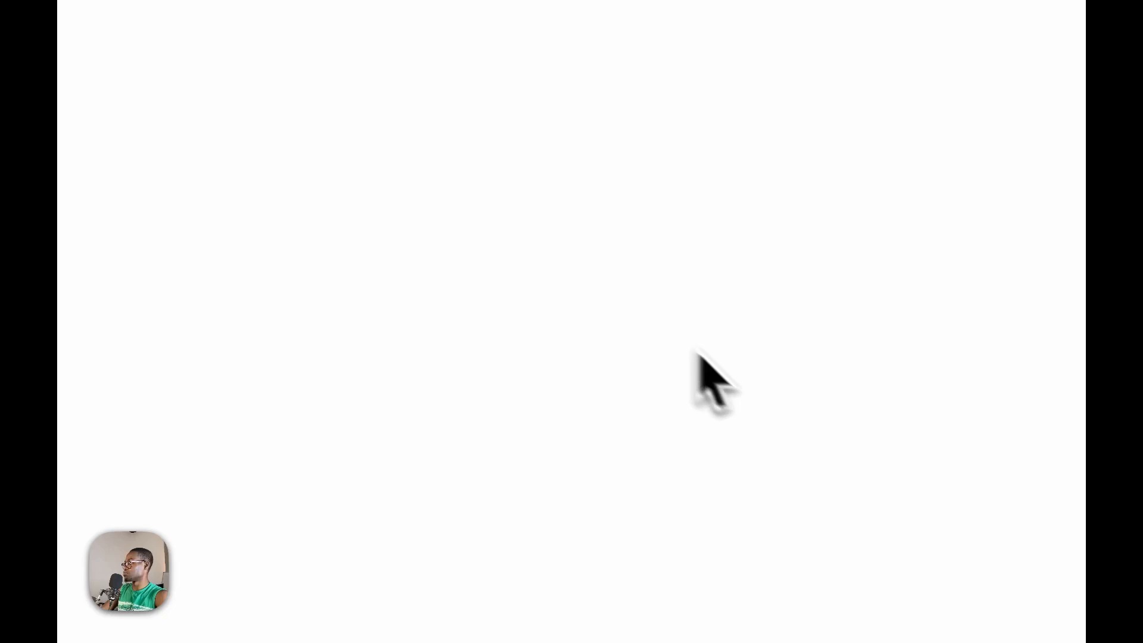
# Delete the Navbar and its parent Section from the Home page.
pyautogui.click(227, 229)
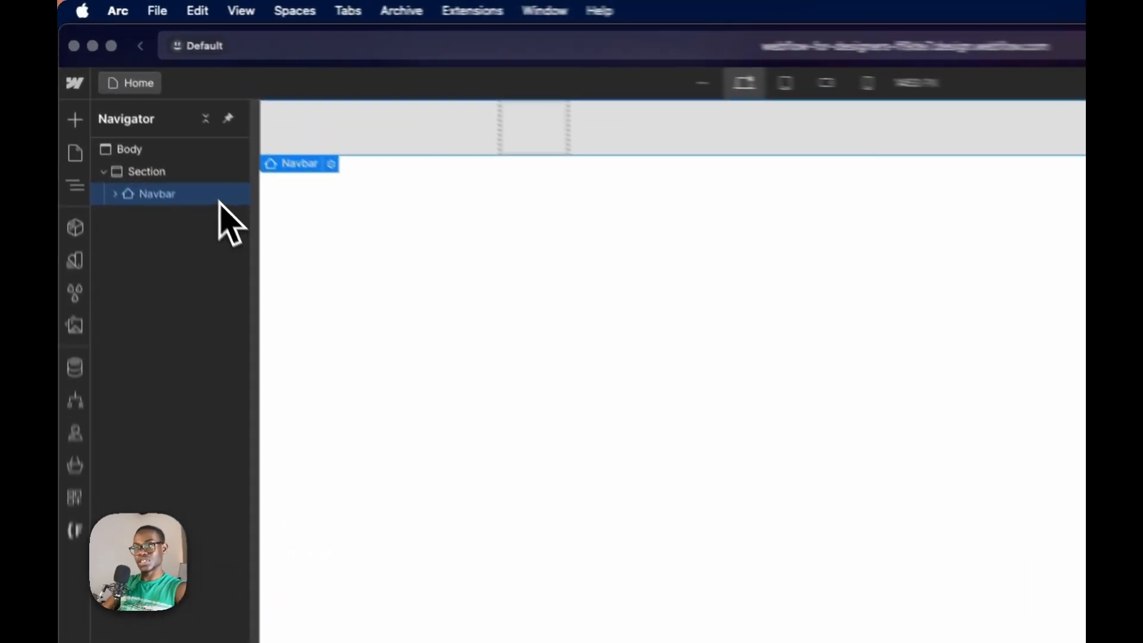
pyautogui.press('Delete')
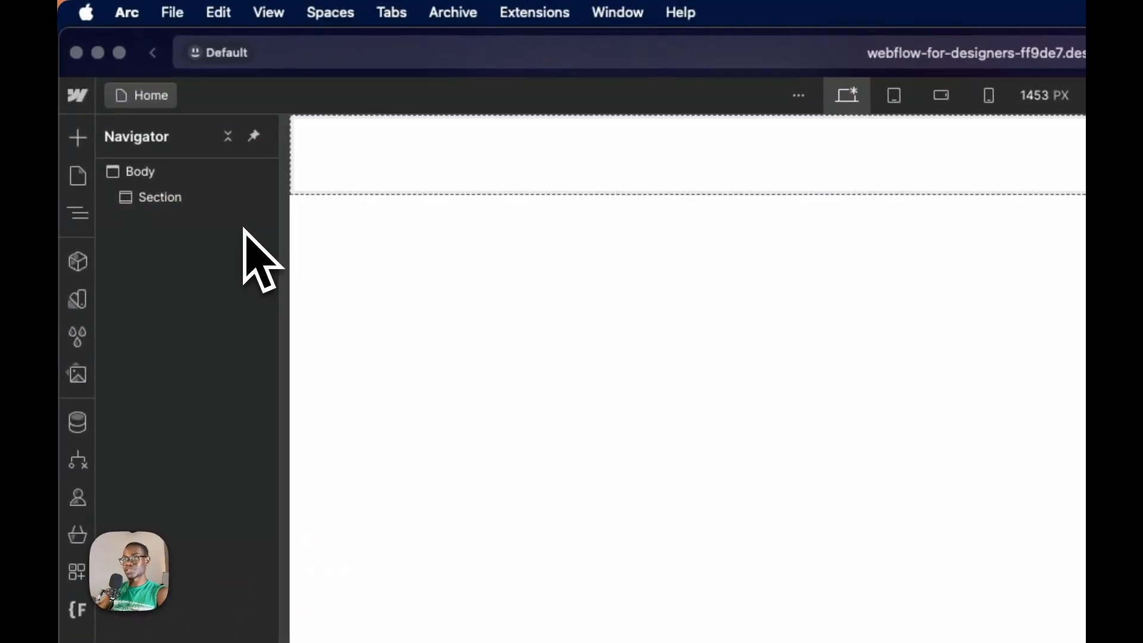
pyautogui.press('Delete')
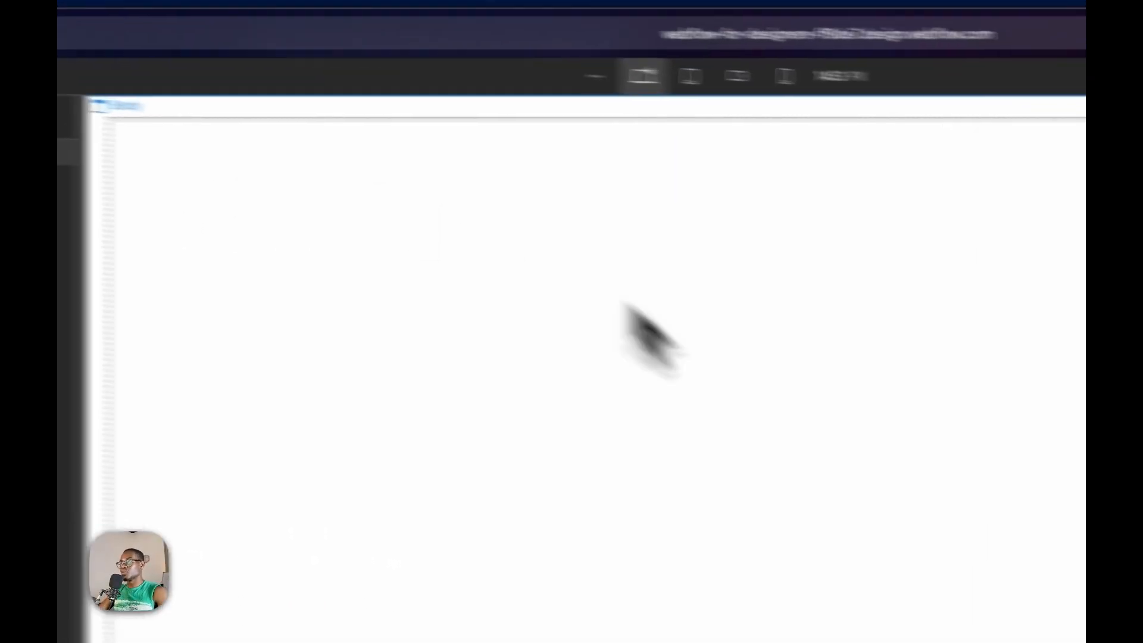
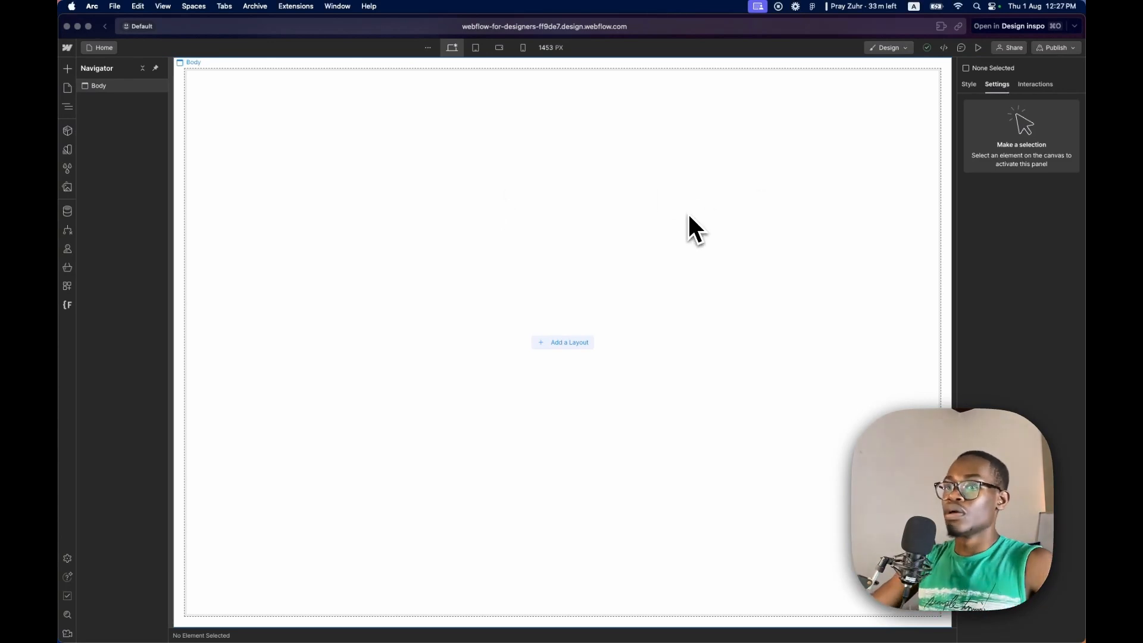
# Check the best web development practices slide in Figma and return to the Webflow project.
pyautogui.hotkey('ctrl', 'Right')
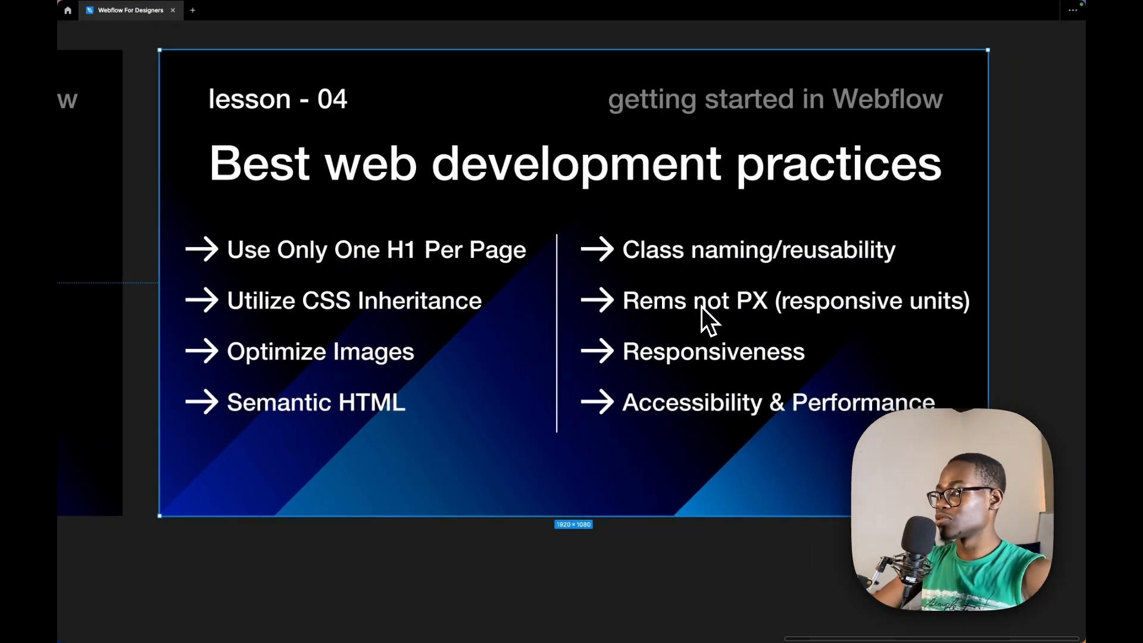
pyautogui.hotkey('ctrl', 'Left')
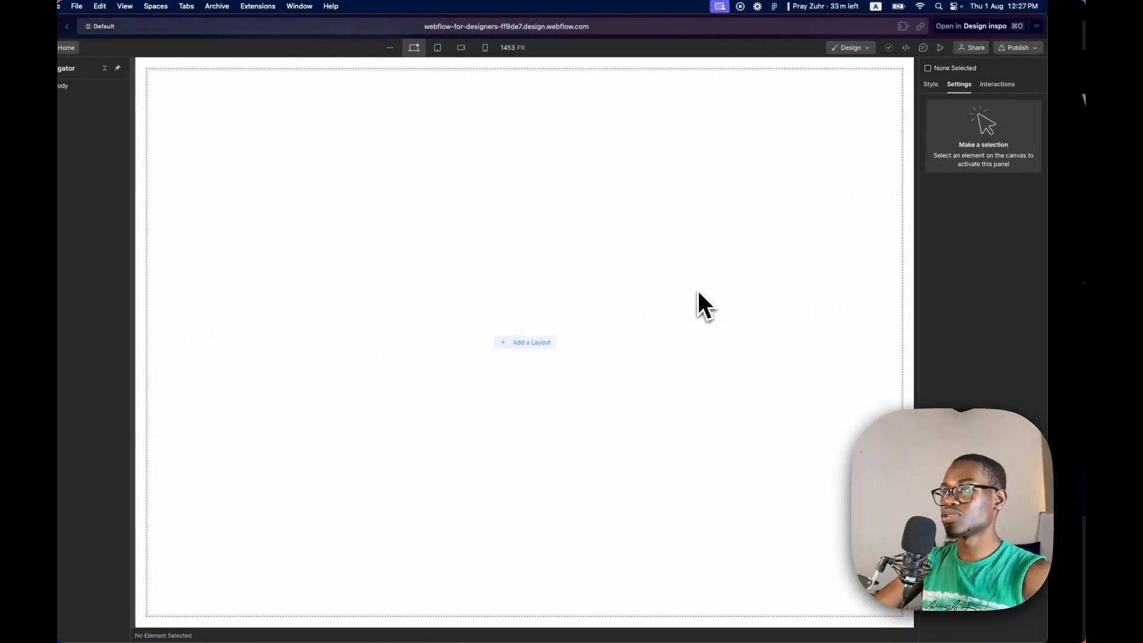
pyautogui.hotkey('ctrl', 'Up')
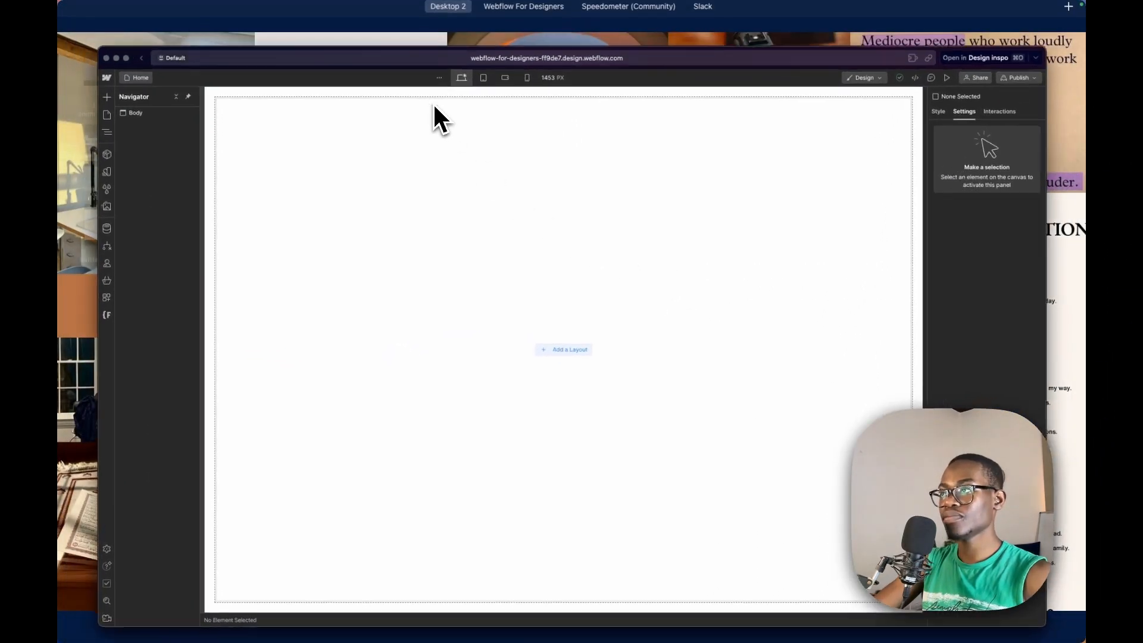
pyautogui.hotkey('ctrl', 'Up')
# Search the web for "rems to px" and open NekoCalc's PX to REM converter.
pyautogui.click(530, 31)
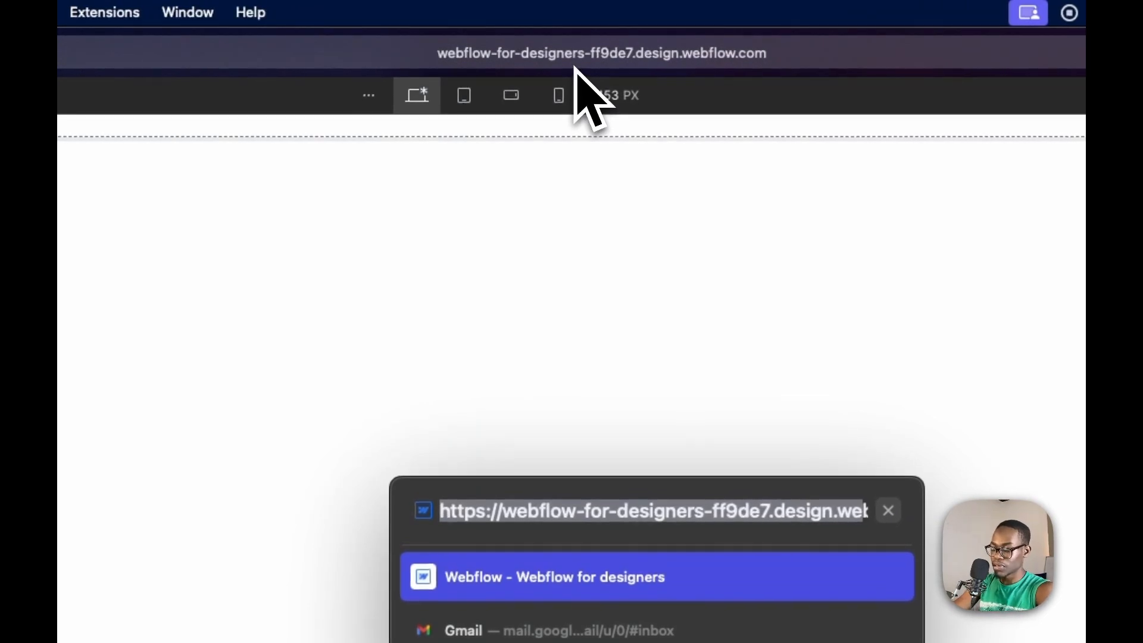
pyautogui.write('rems')
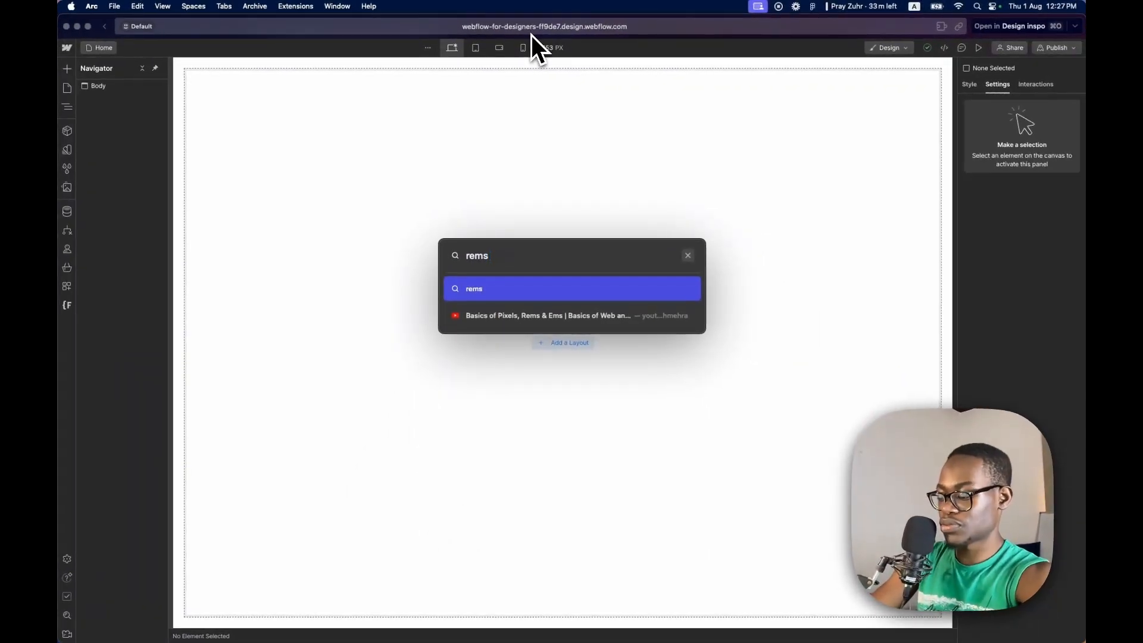
pyautogui.write(' to pix')
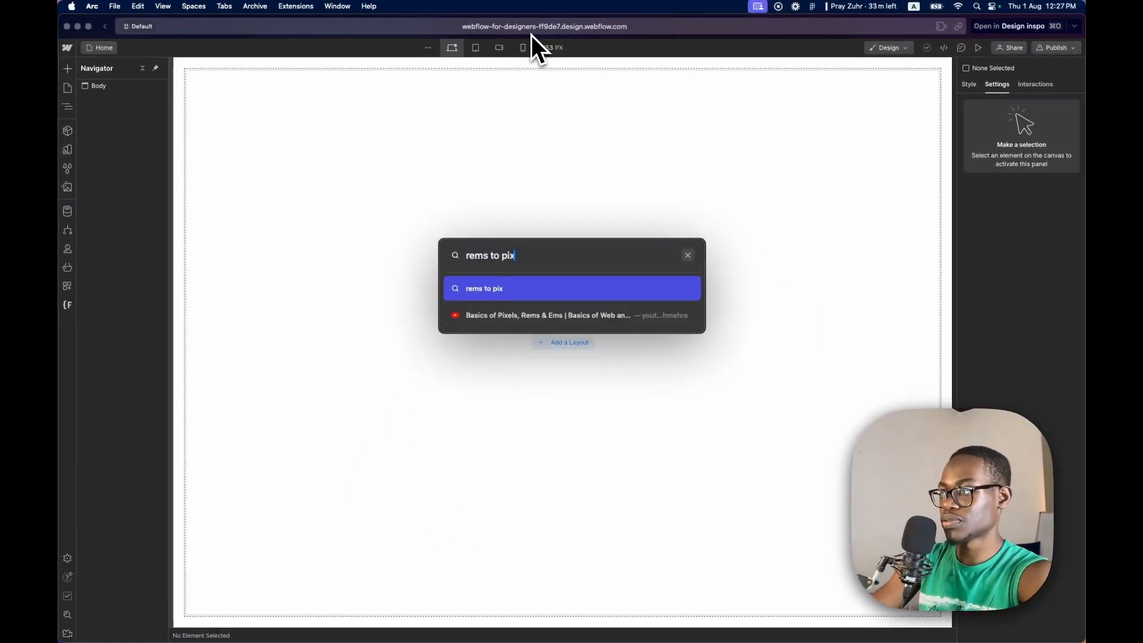
pyautogui.press('BackSpace')
pyautogui.press('BackSpace')
pyautogui.write('x')
pyautogui.press('Return')
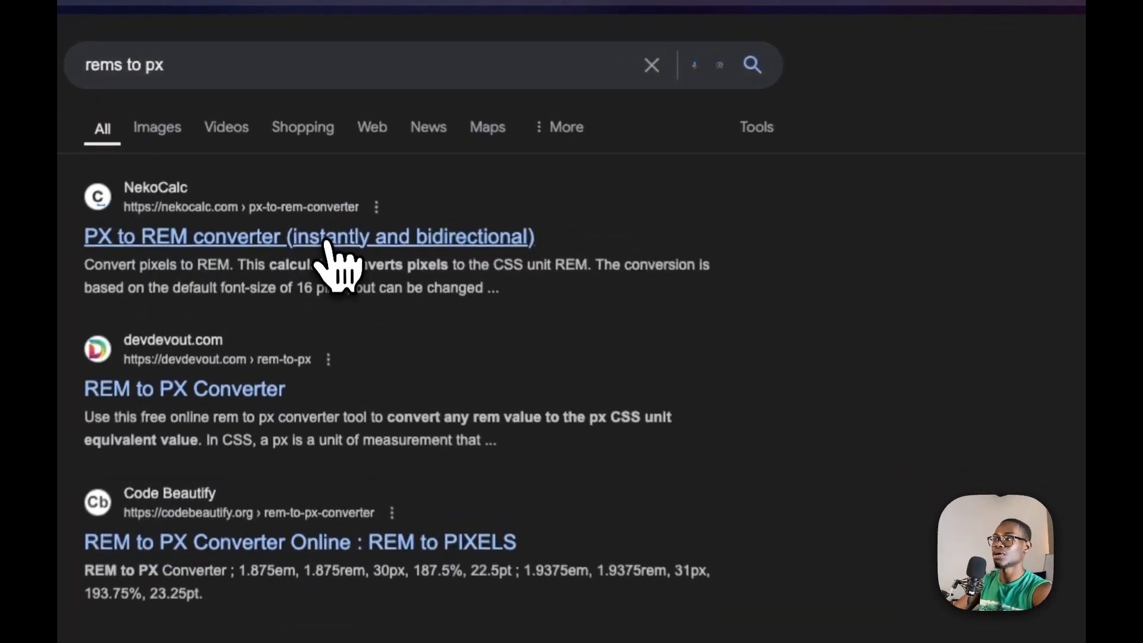
pyautogui.click(327, 241)
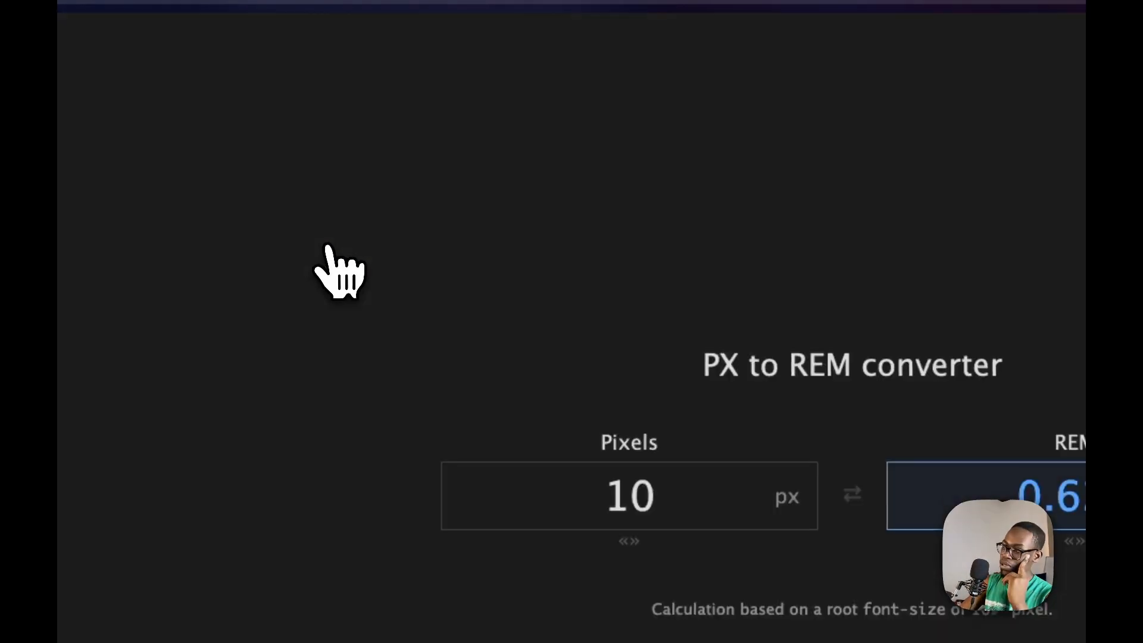
# Convert 16 px and 48 px to REM with the converter.
pyautogui.click(439, 326)
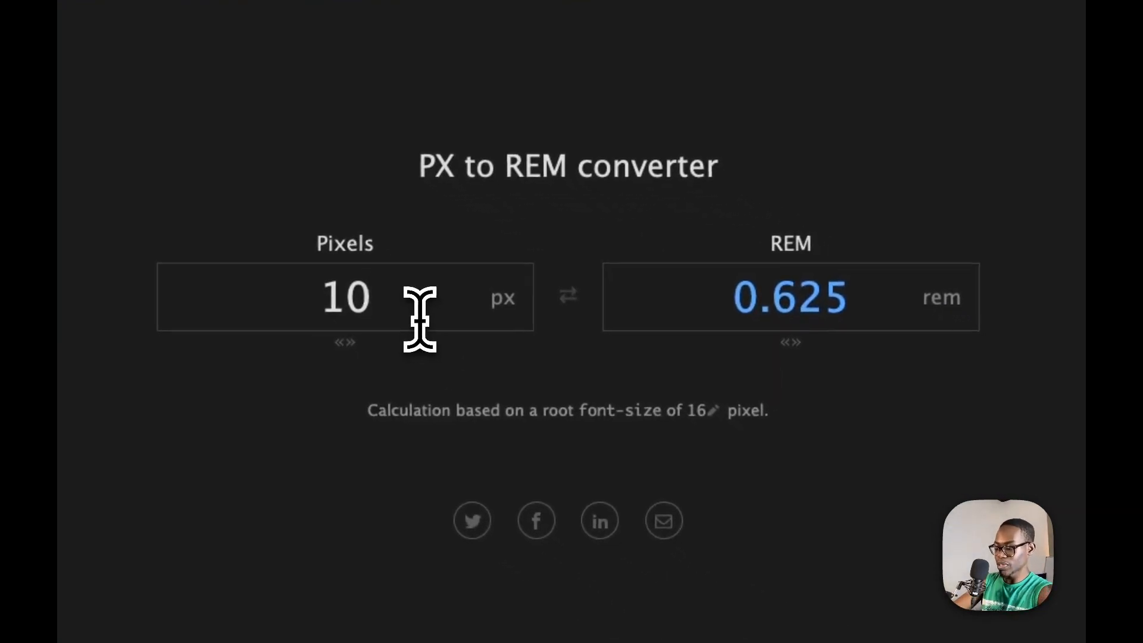
pyautogui.press('BackSpace')
pyautogui.press('BackSpace')
pyautogui.write('16')
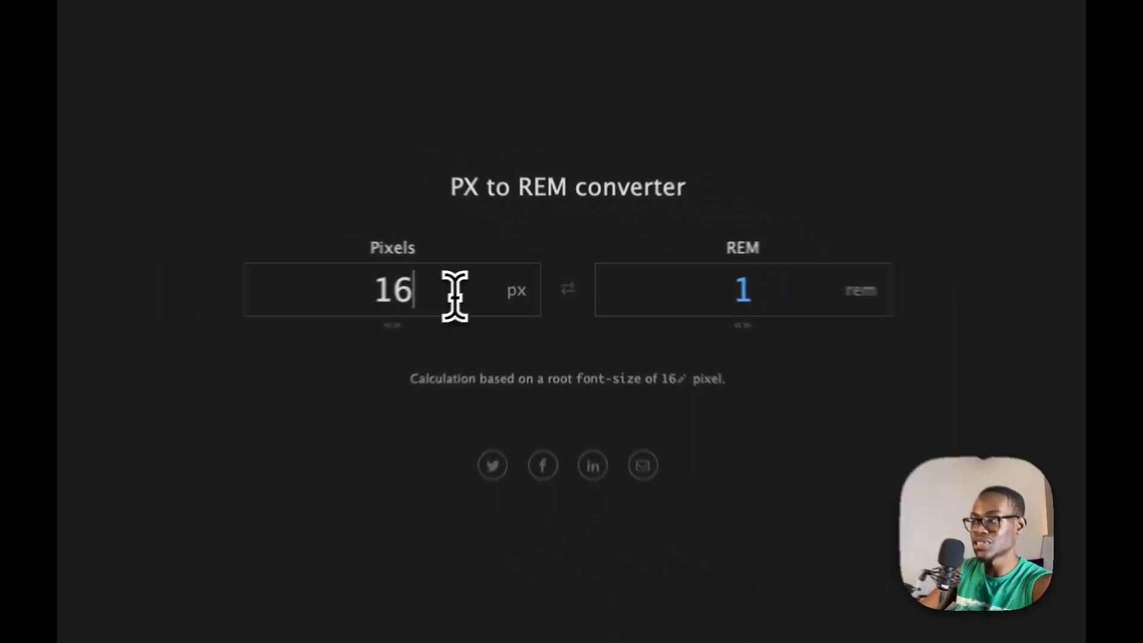
pyautogui.press('BackSpace')
pyautogui.press('BackSpace')
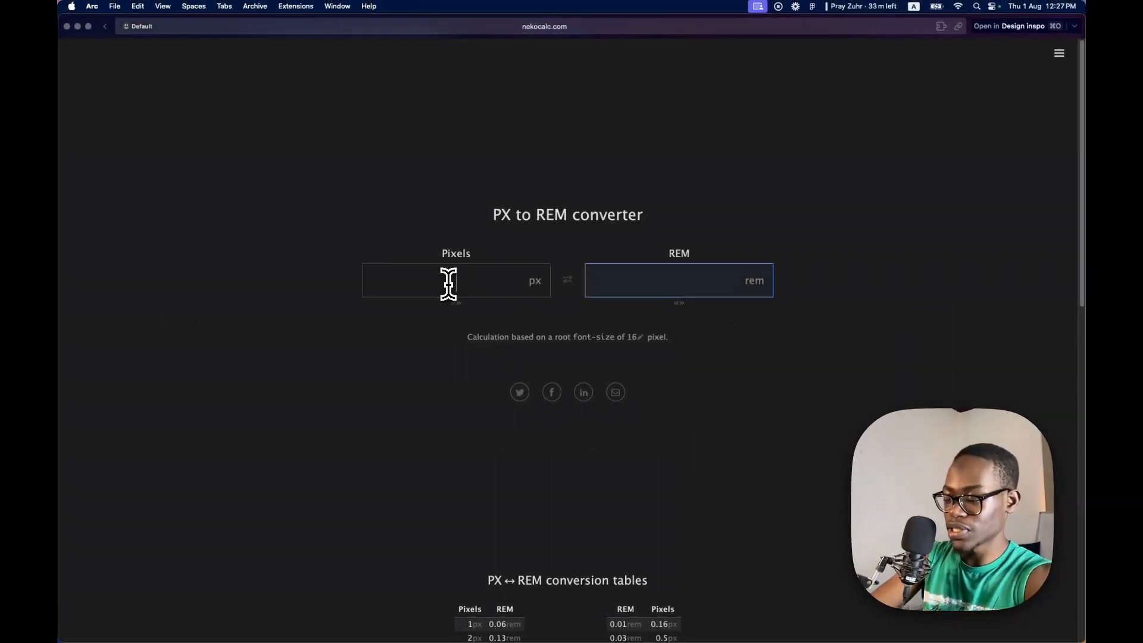
pyautogui.write('48')
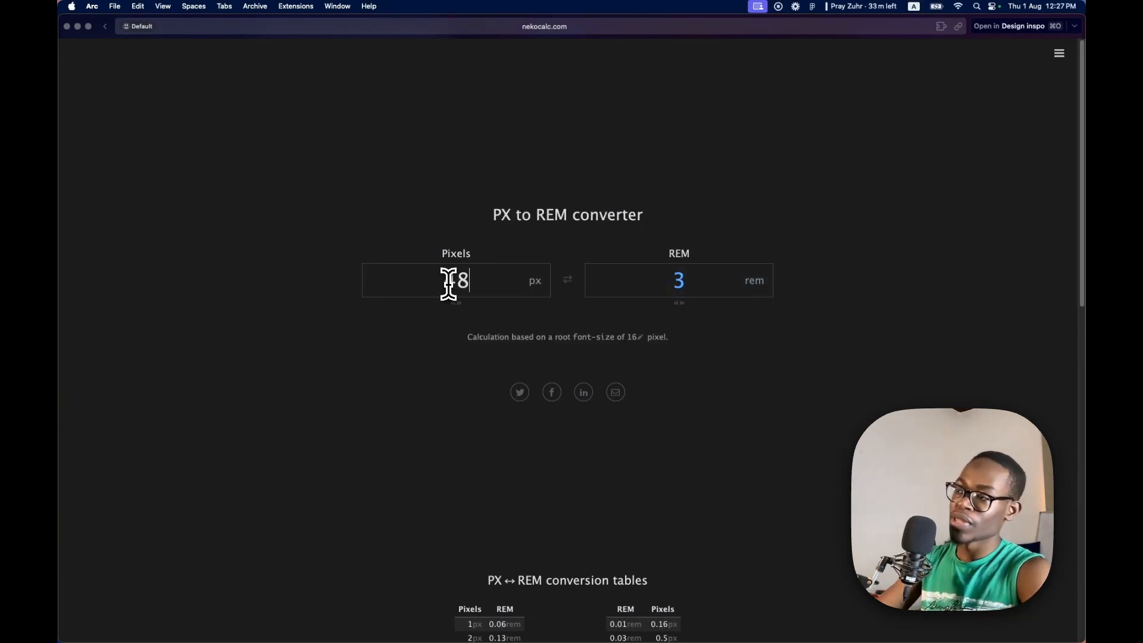
pyautogui.scroll(-3, 542, 494)
pyautogui.scroll(2, 530, 417)
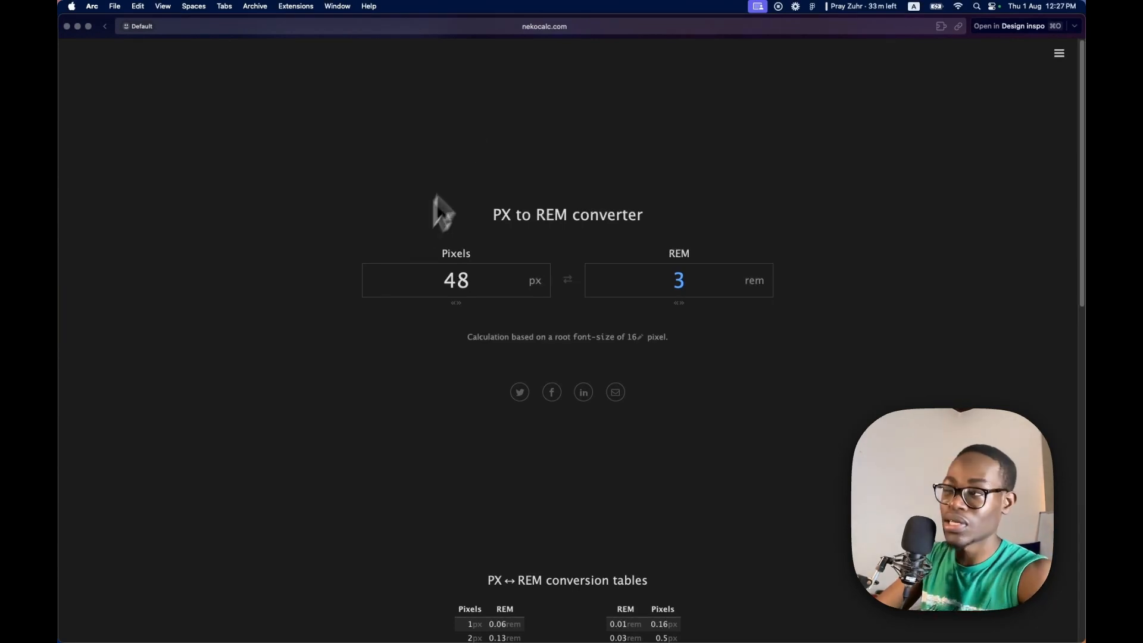
# Find the installed Lumos Extension for Webflow in the browser and open its Chrome Web Store page.
pyautogui.click(519, 33)
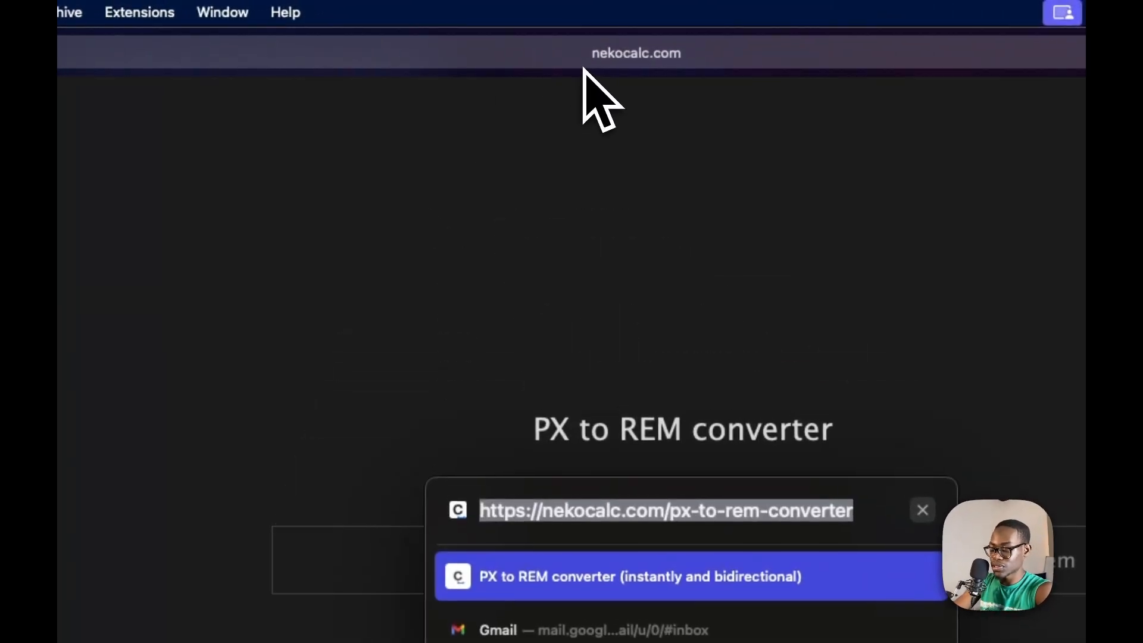
pyautogui.write('llumm')
pyautogui.press('BackSpace')
pyautogui.press('BackSpace')
pyautogui.press('BackSpace')
pyautogui.press('BackSpace')
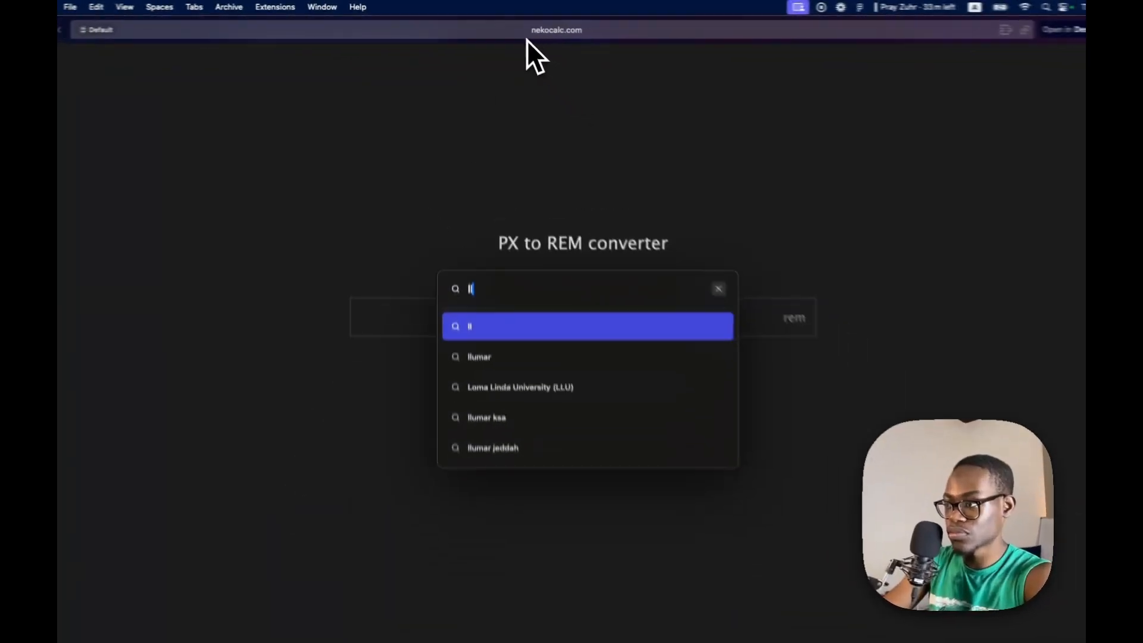
pyautogui.write('um')
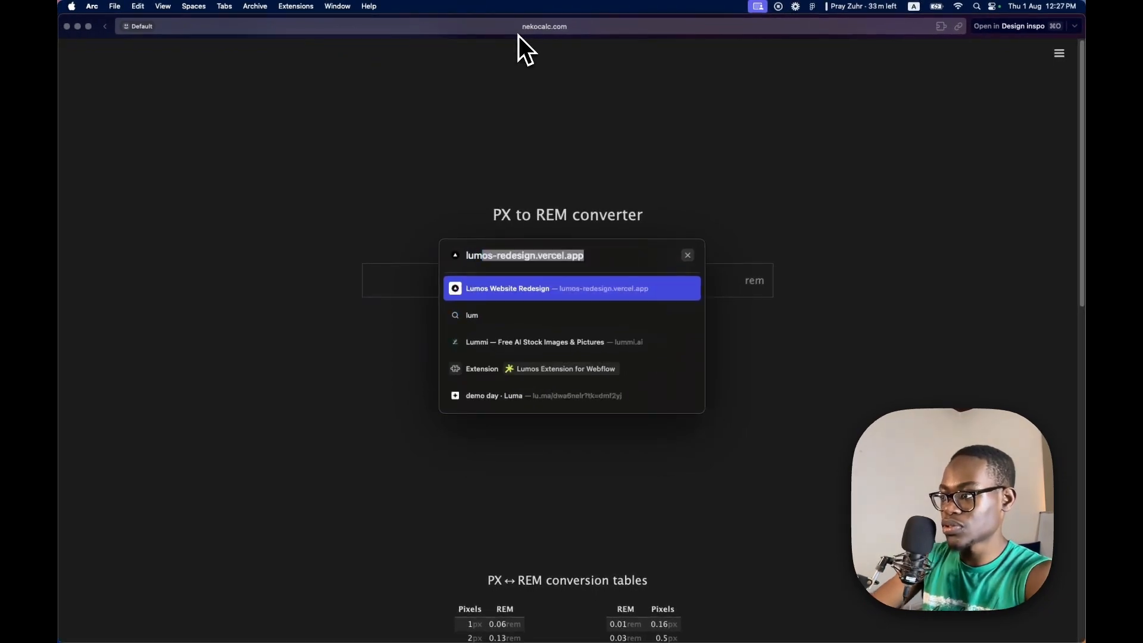
pyautogui.press('Down')
pyautogui.press('Down')
pyautogui.press('Down')
pyautogui.press('Return')
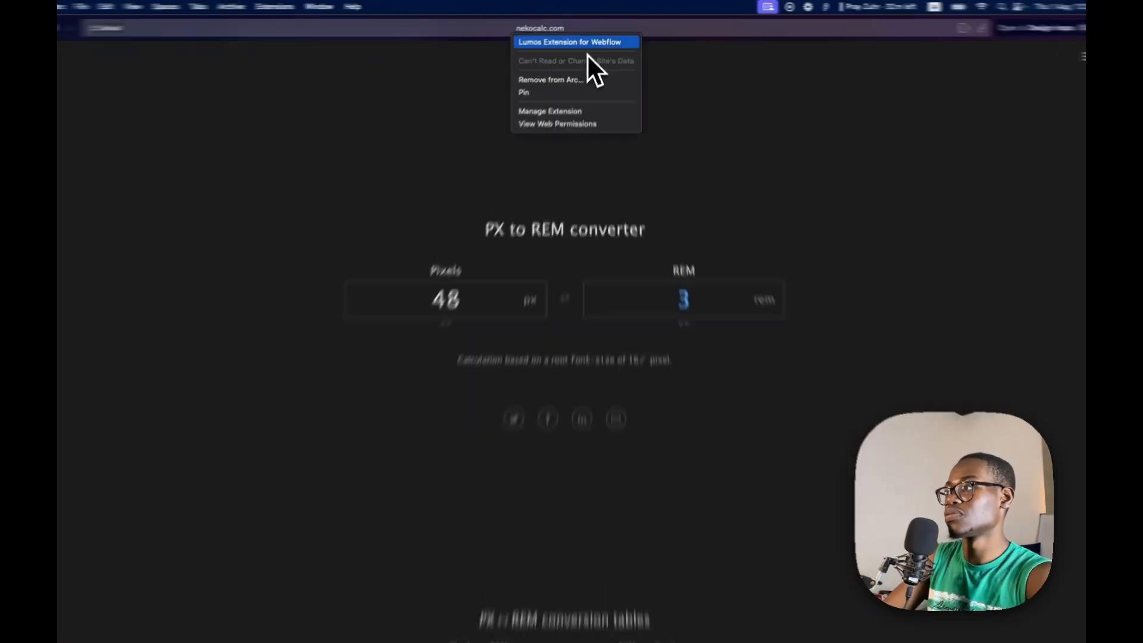
pyautogui.click(588, 43)
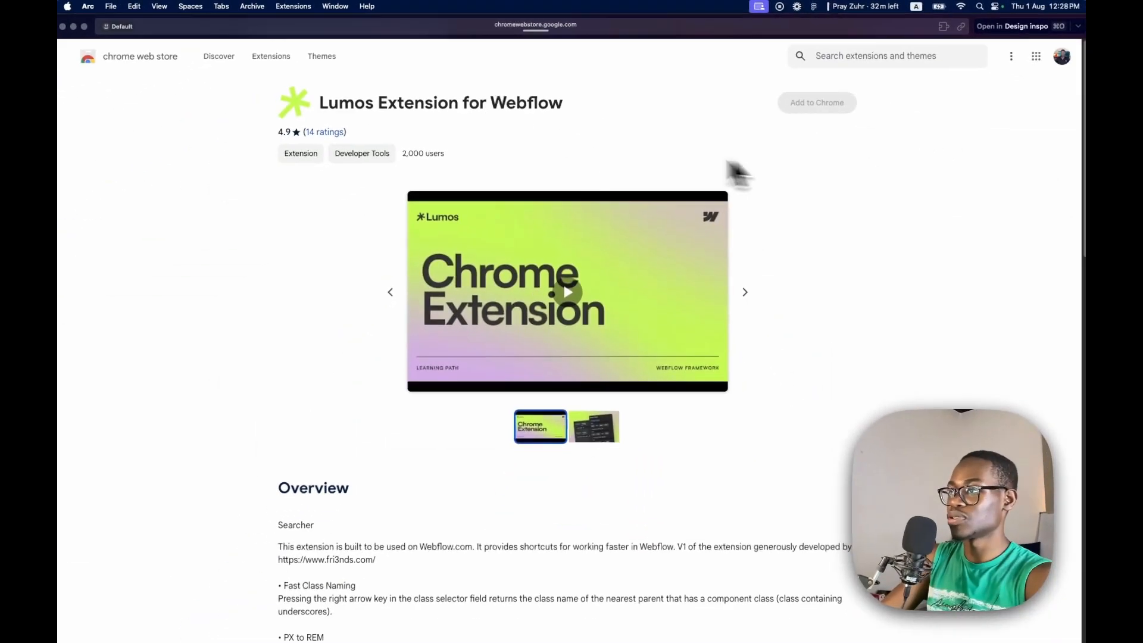
# Read the Lumos extension's overview, including its PX to REM feature, and look over the reviews.
pyautogui.scroll(-5, 447, 327)
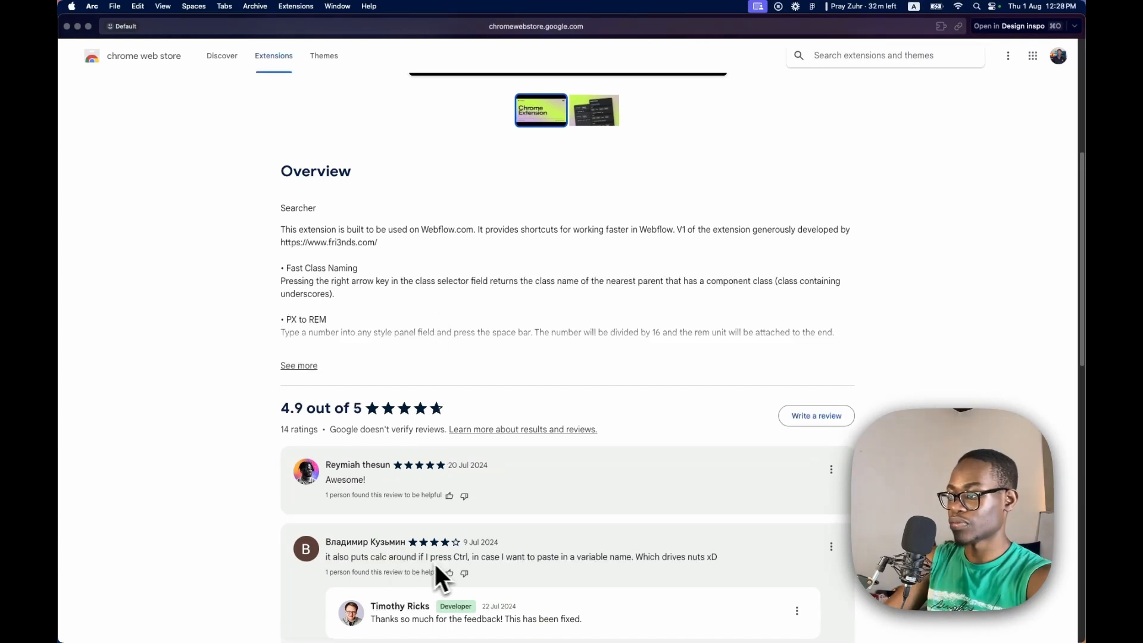
pyautogui.scroll(-3, 541, 477)
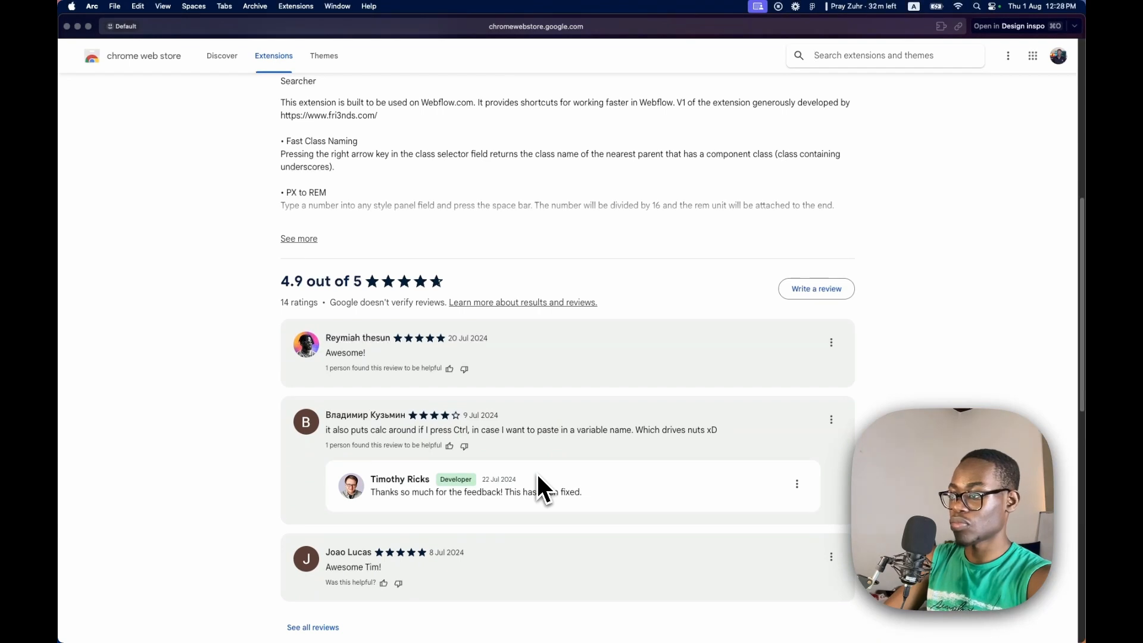
pyautogui.scroll(10, 537, 473)
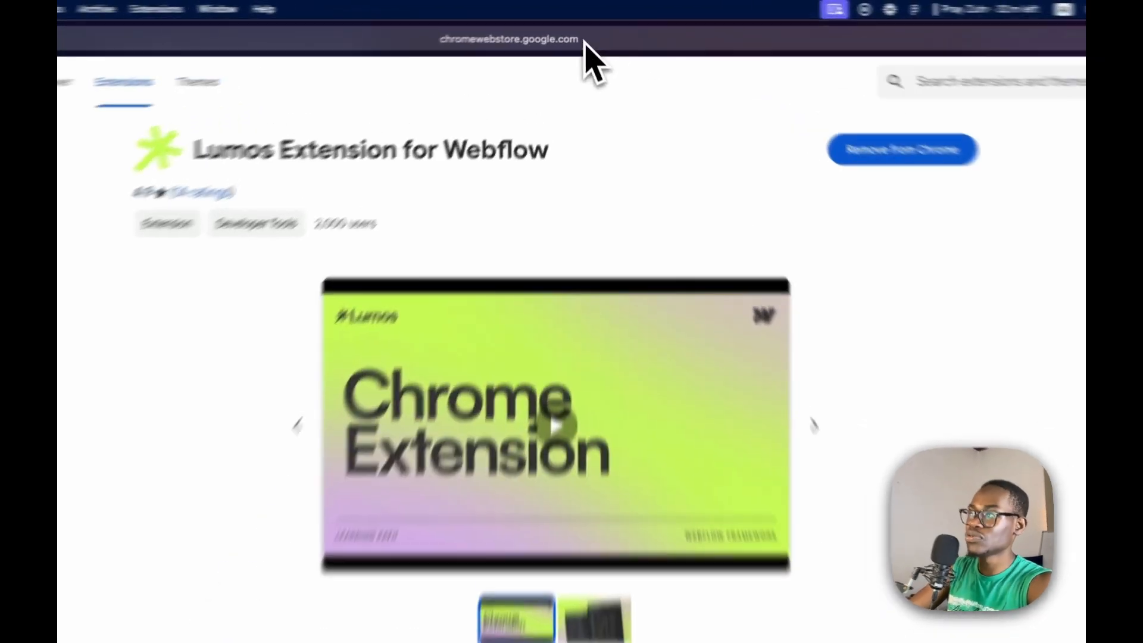
# Return to the Webflow project and switch from the Home page to the Style Guide page.
pyautogui.click(569, 30)
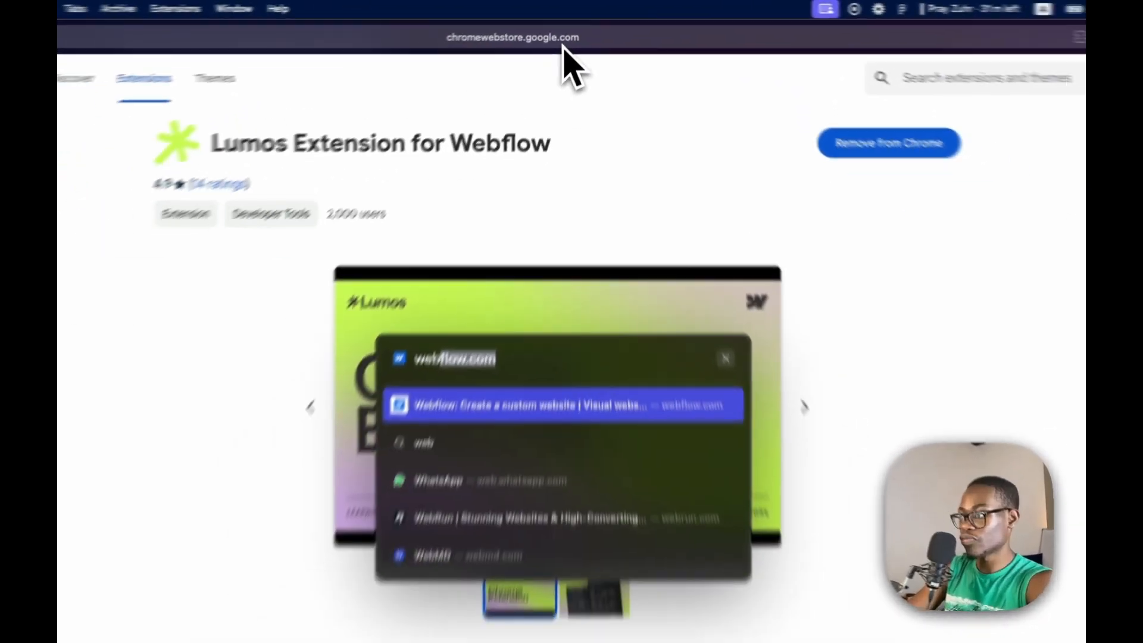
pyautogui.hotkey('ctrl', 'Tab')
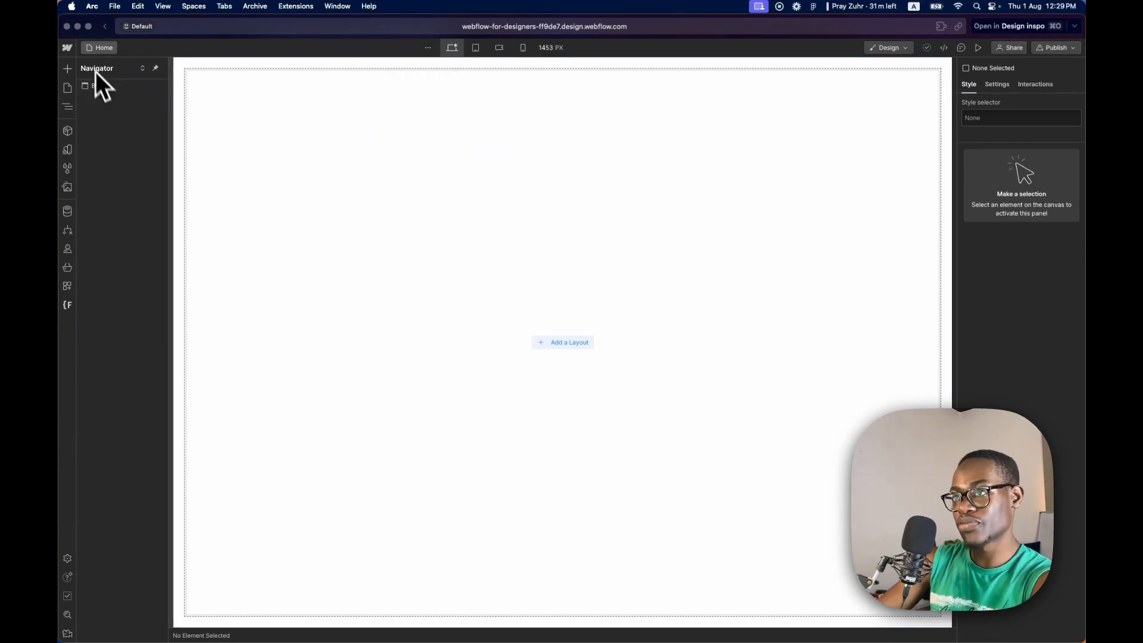
pyautogui.click(139, 100)
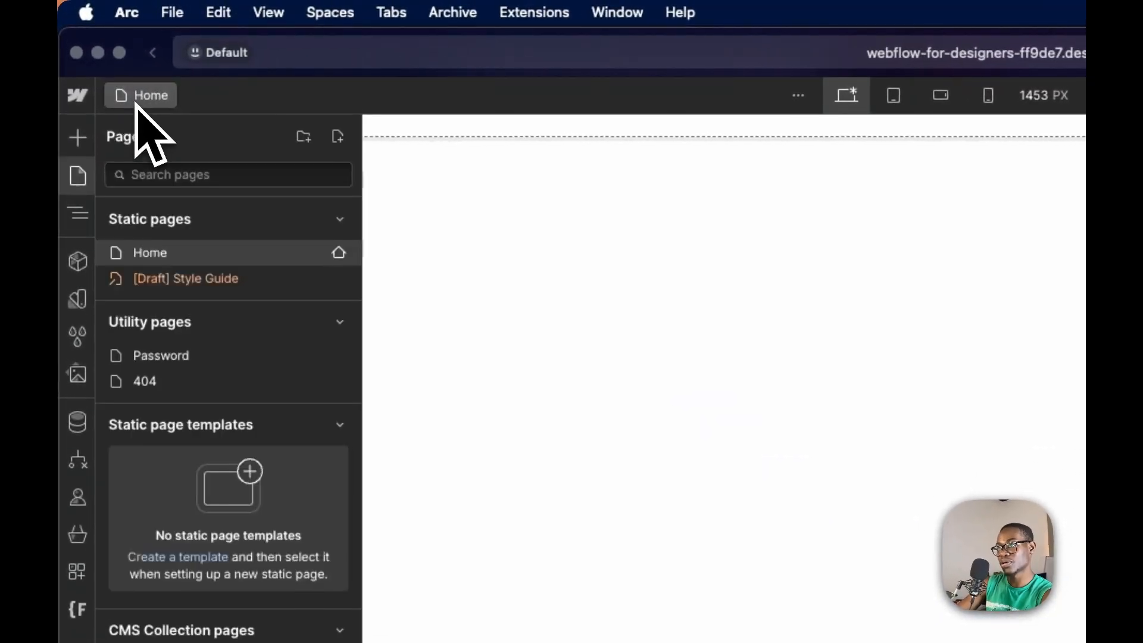
pyautogui.click(208, 279)
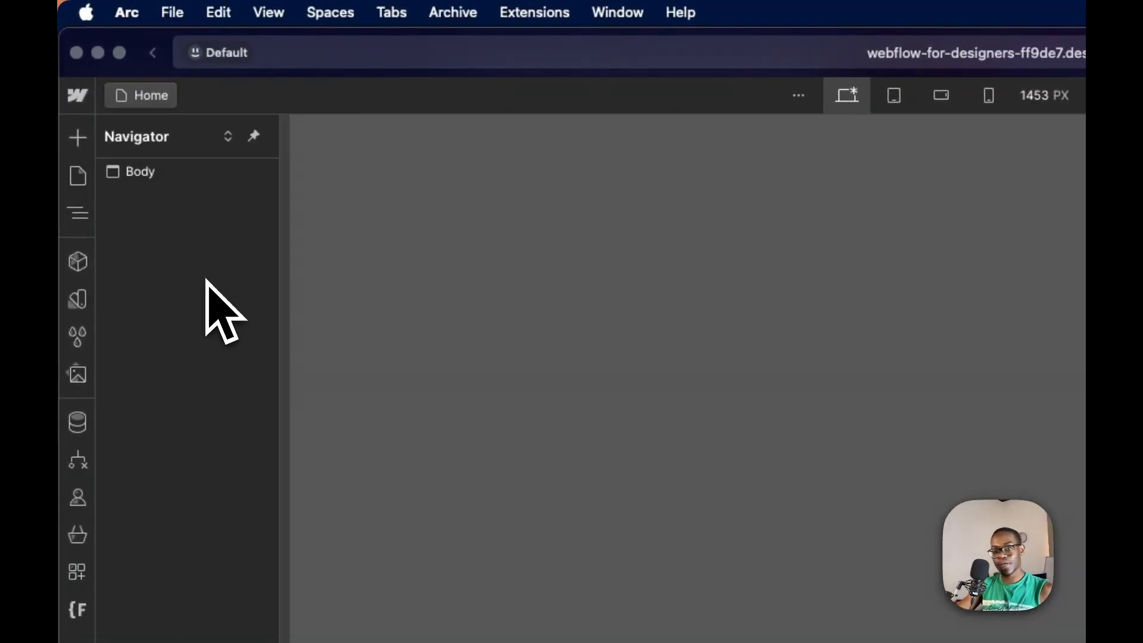
# Select the H1 sample heading in the Headings section and target the All H1 Headings tag to bring up its styles.
pyautogui.scroll(-15, 476, 358)
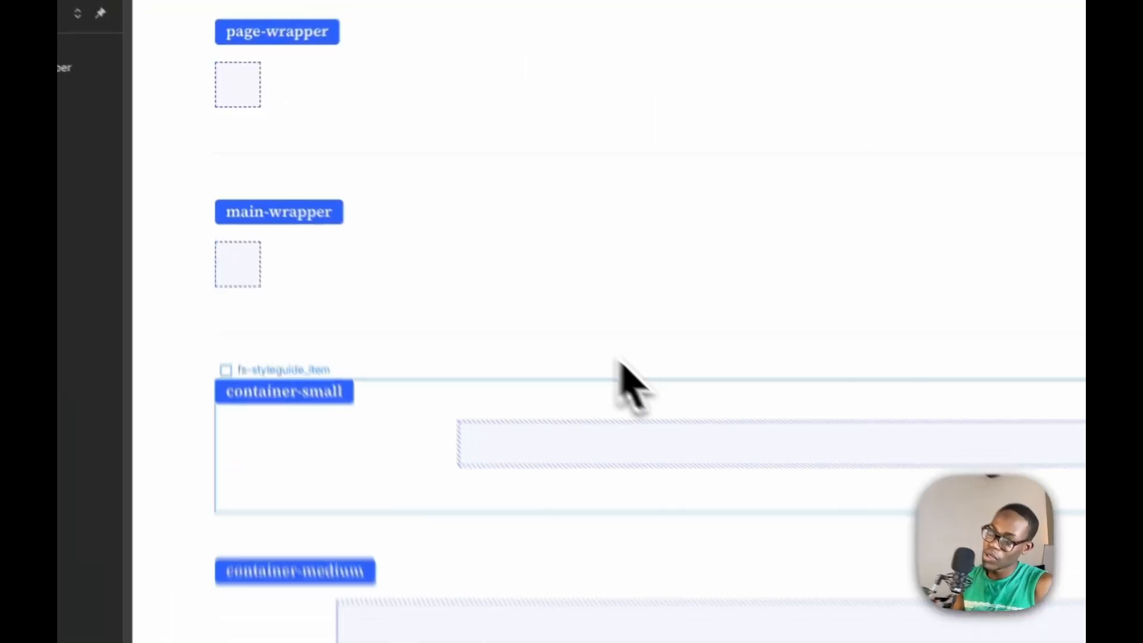
pyautogui.scroll(-10, 465, 335)
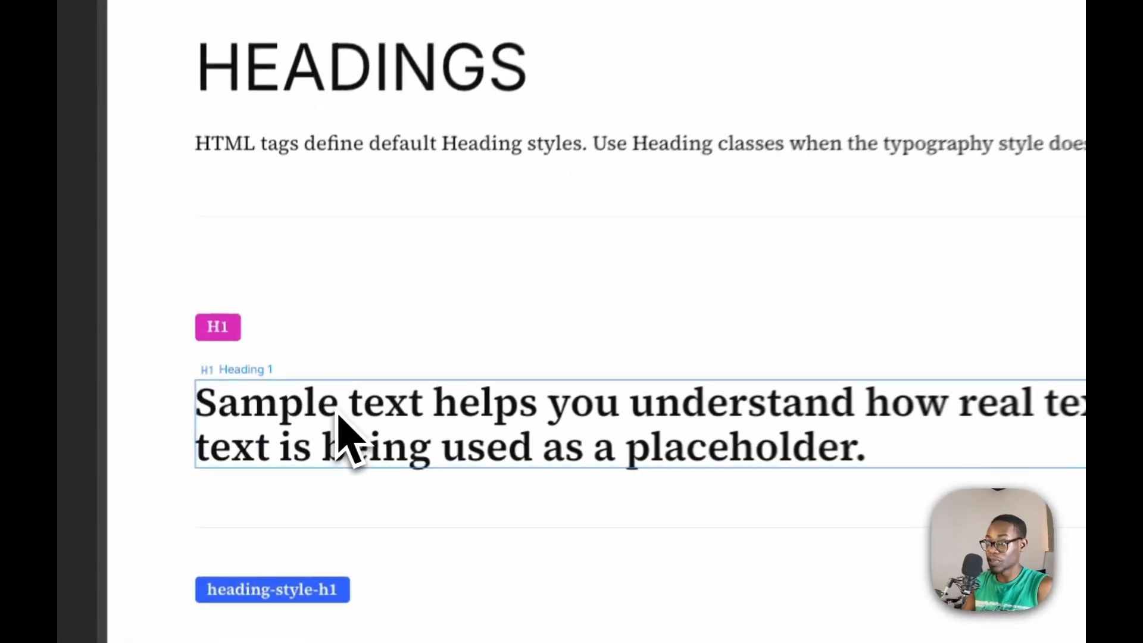
pyautogui.click(953, 105)
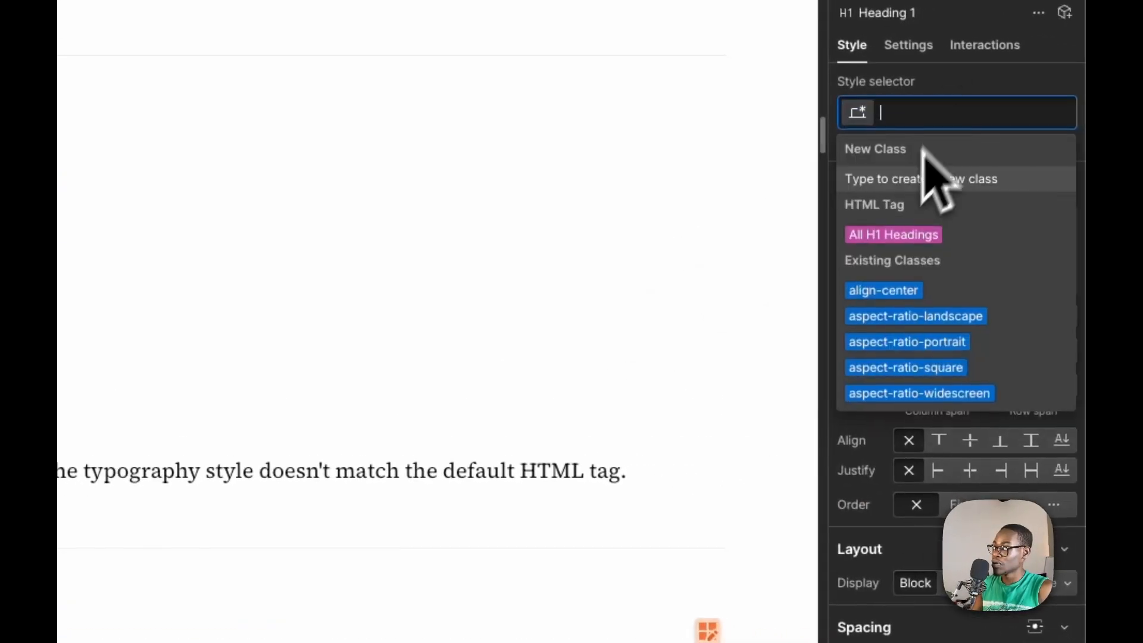
pyautogui.click(902, 234)
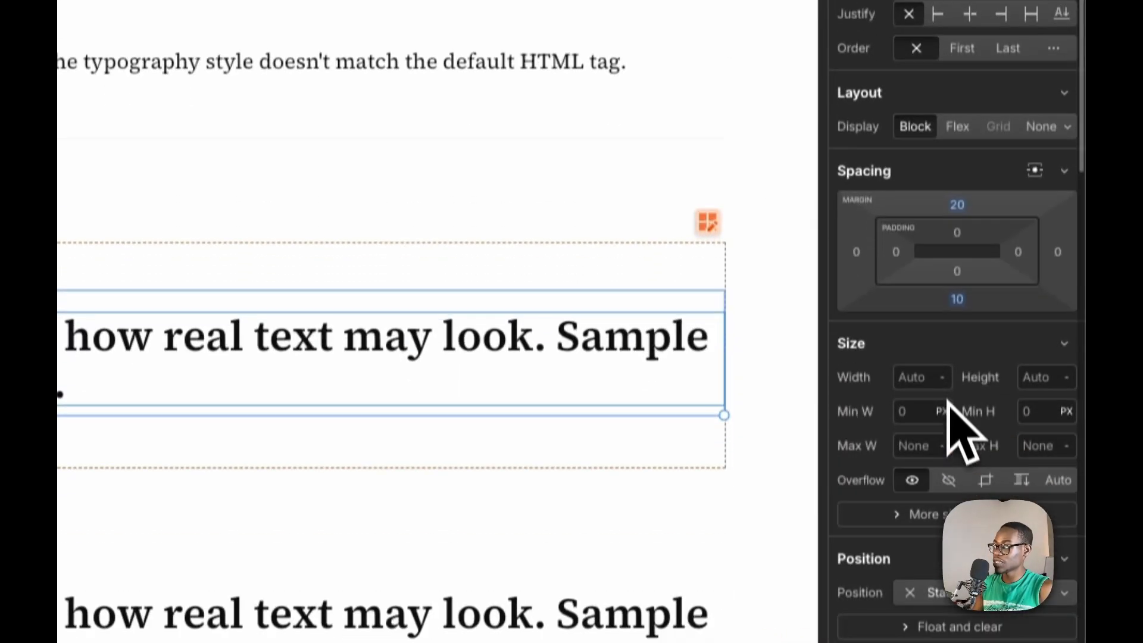
pyautogui.scroll(-5, 899, 332)
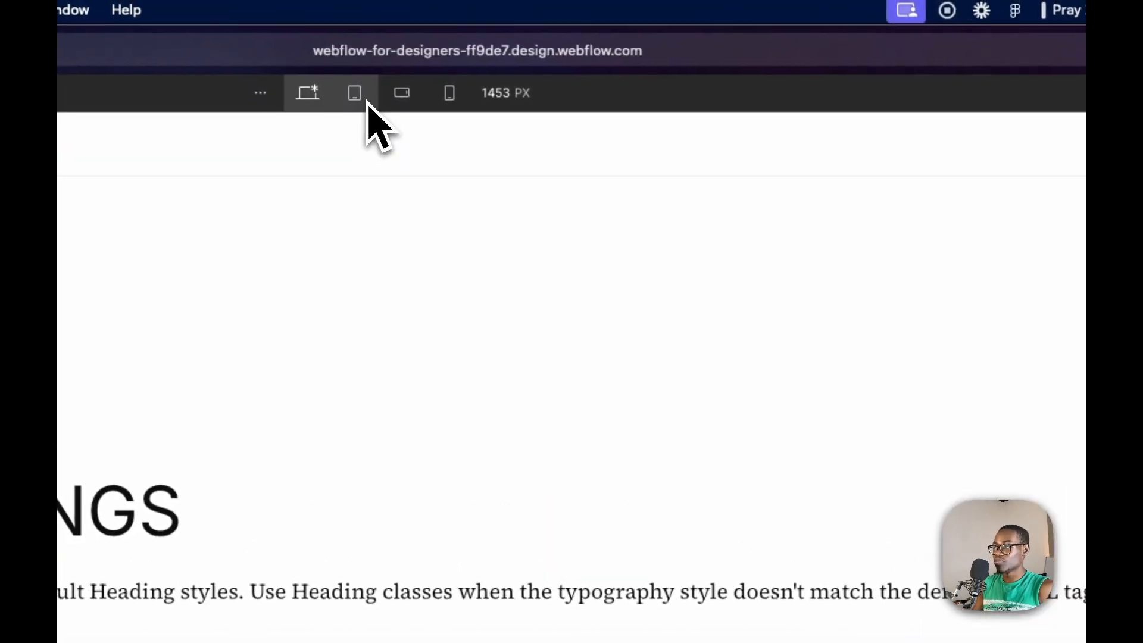
# Compare the H1 heading samples across the tablet, mobile landscape and mobile portrait breakpoints, returning to the desktop breakpoint after each round.
pyautogui.click(364, 98)
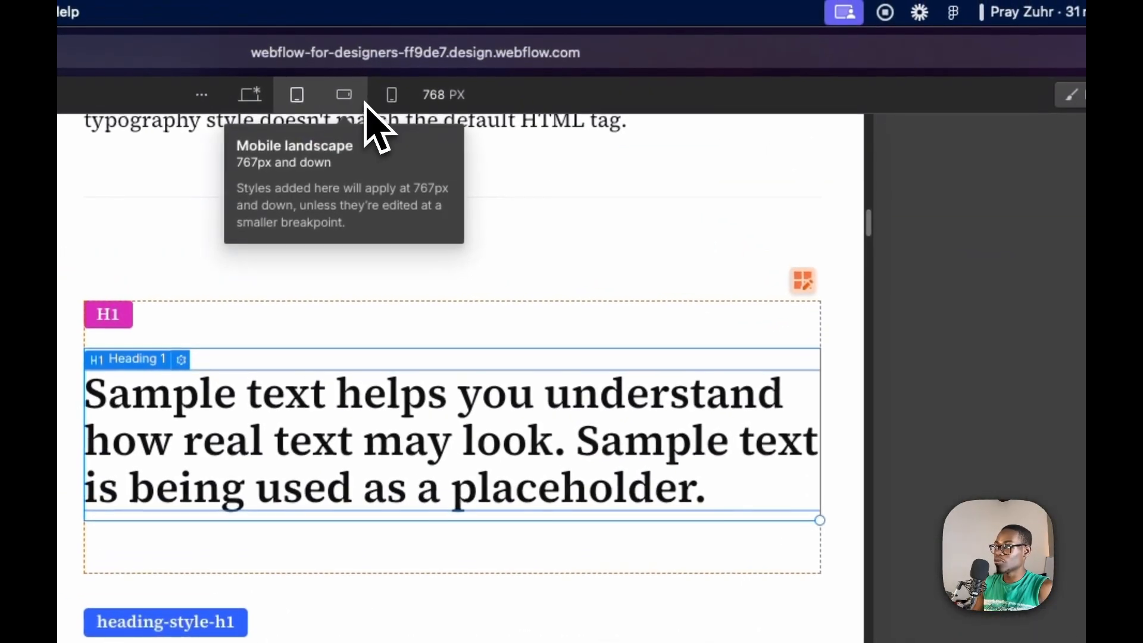
pyautogui.click(231, 34)
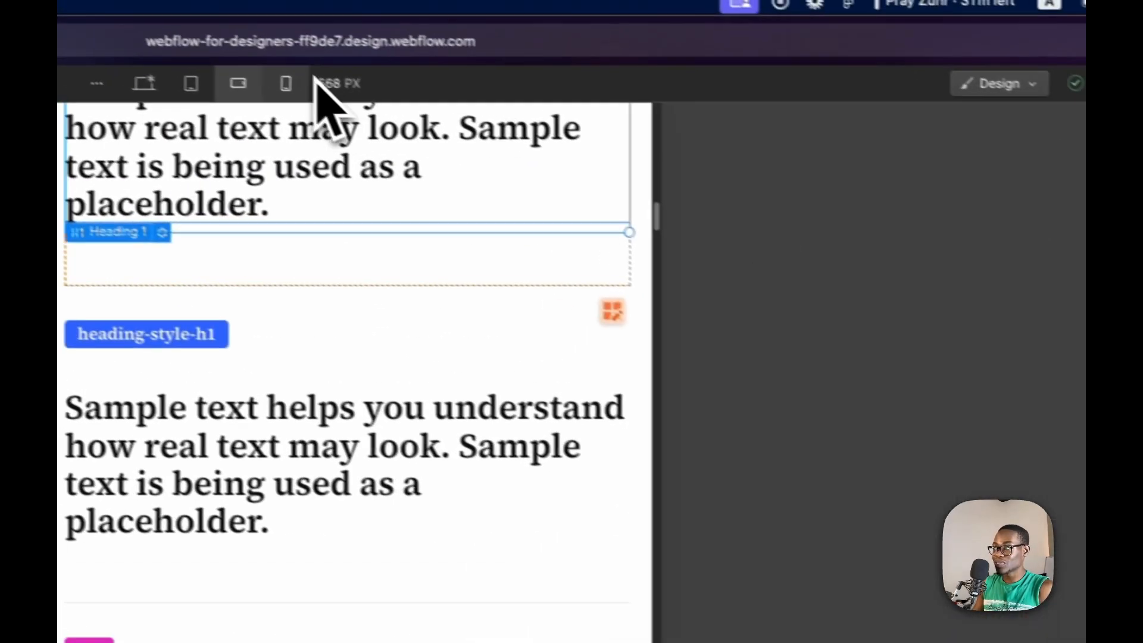
pyautogui.click(289, 84)
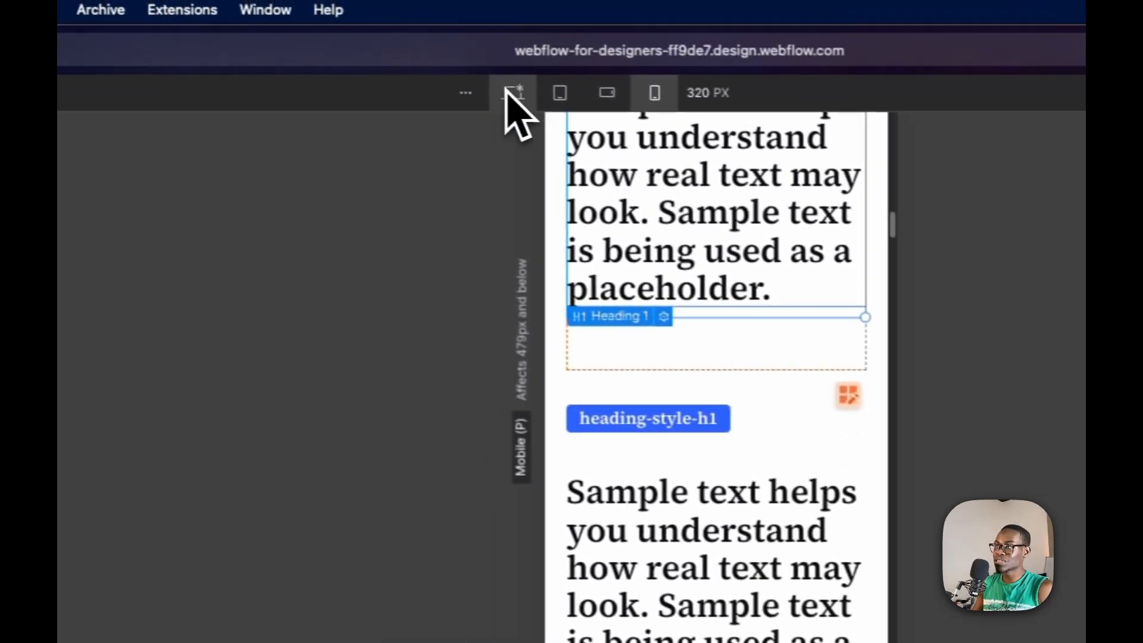
pyautogui.click(507, 91)
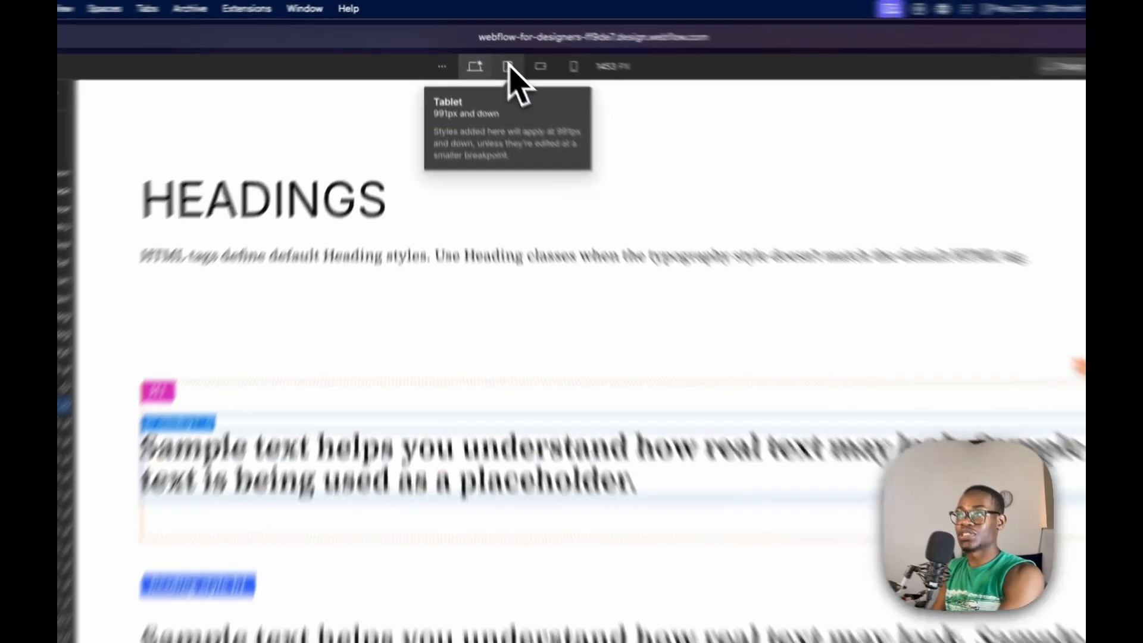
pyautogui.click(483, 48)
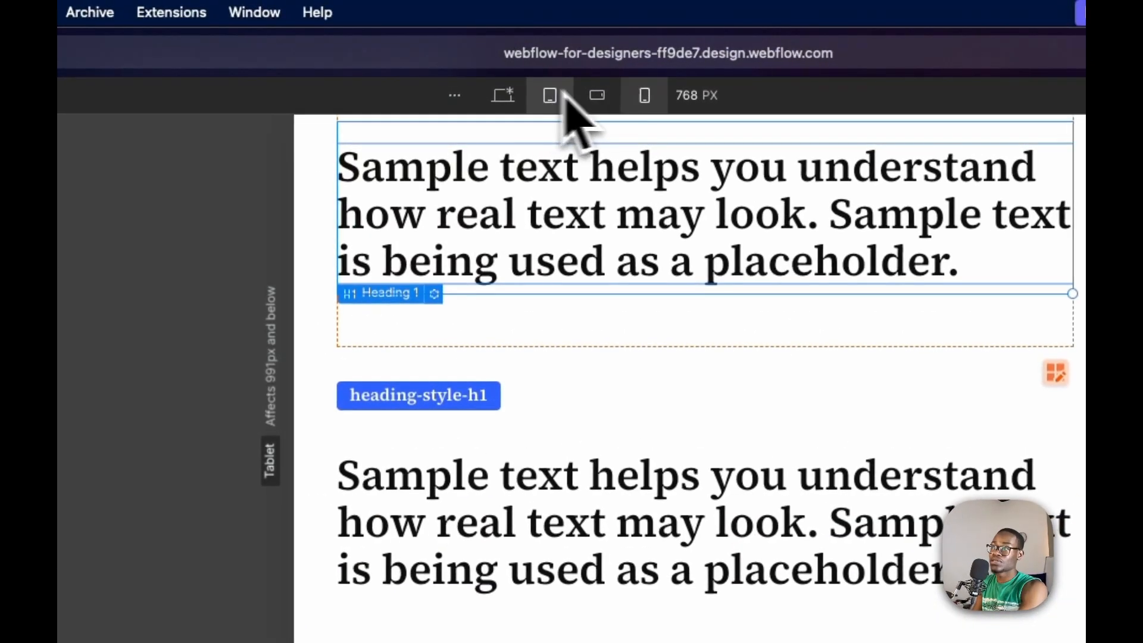
pyautogui.click(615, 93)
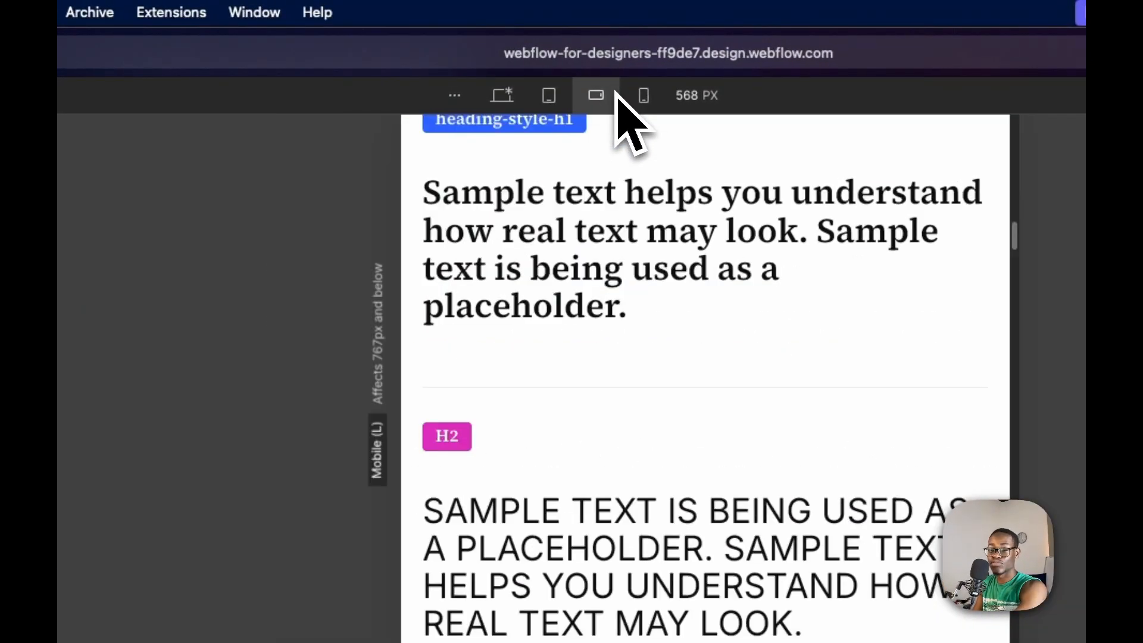
pyautogui.click(654, 94)
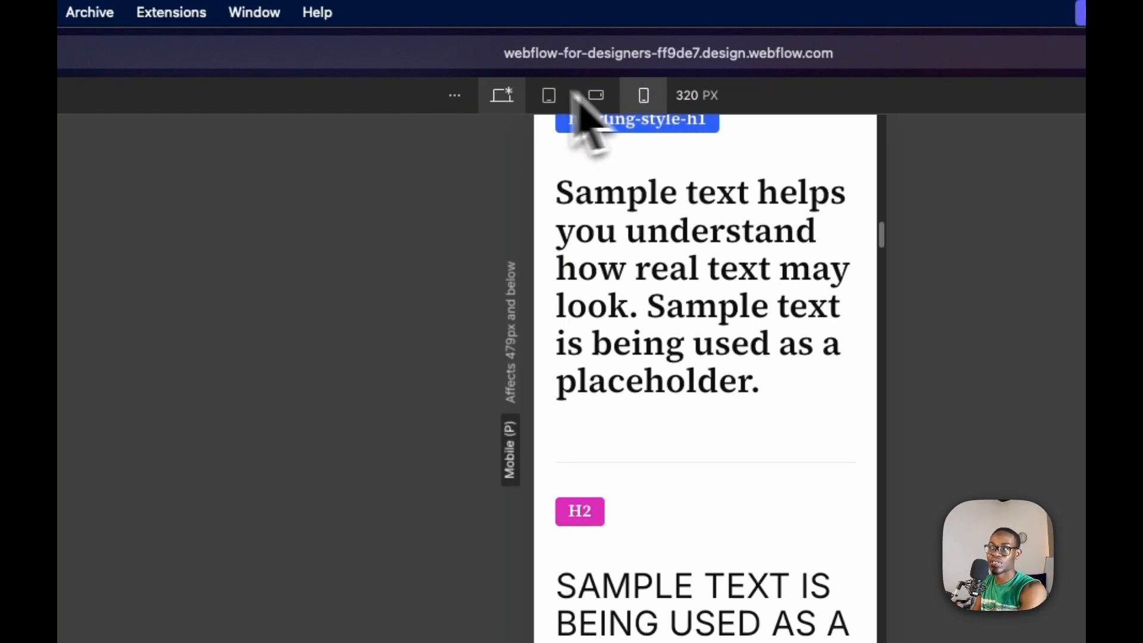
pyautogui.click(499, 97)
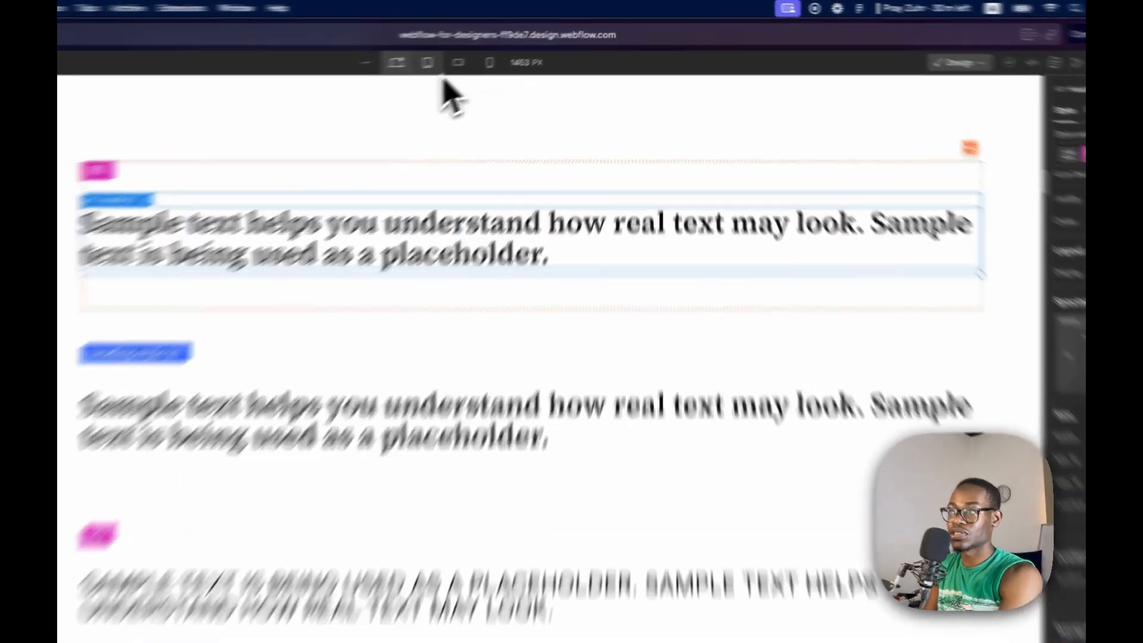
# Preview the H2 heading sample at the tablet, mobile landscape and mobile portrait breakpoints.
pyautogui.click(482, 47)
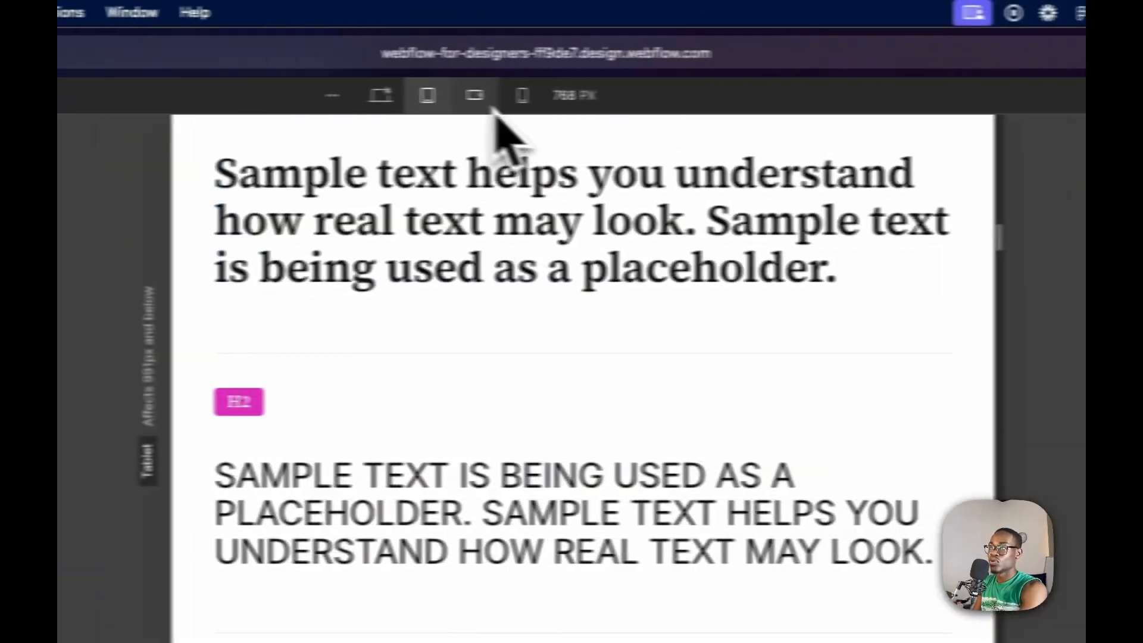
pyautogui.click(807, 96)
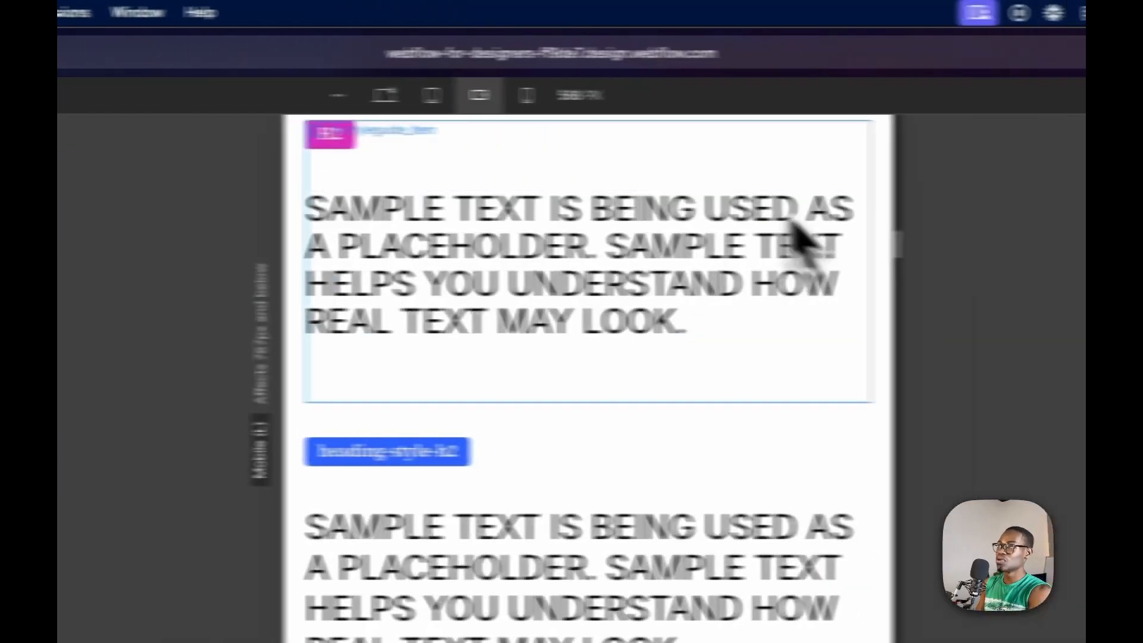
pyautogui.click(527, 96)
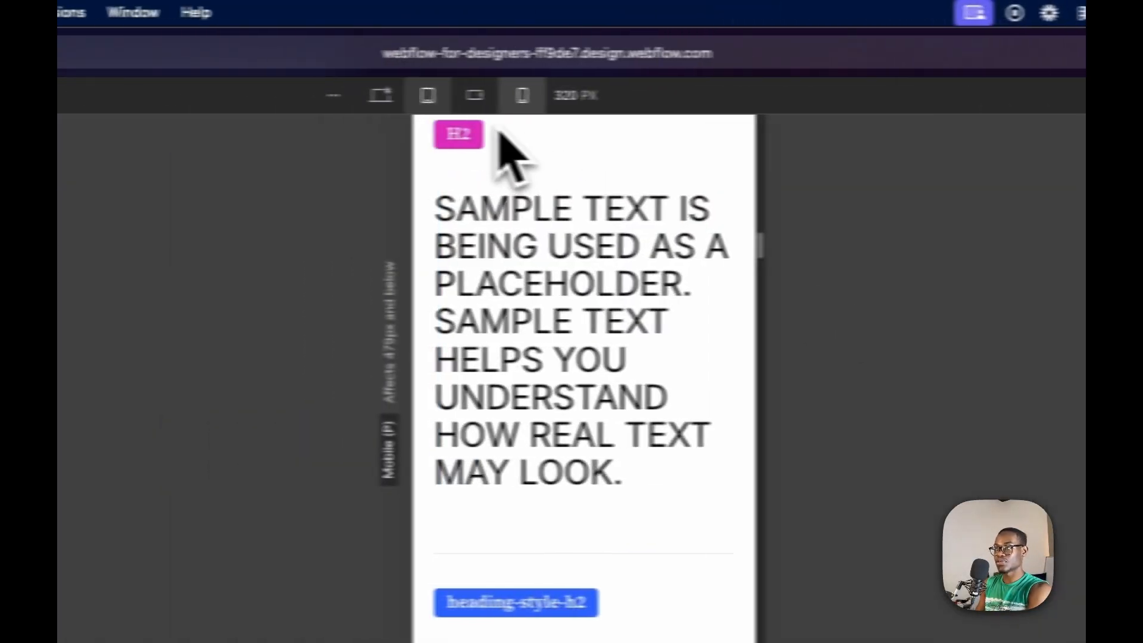
# Return to the desktop breakpoint and check which large breakpoints can be added, without adding one.
pyautogui.click(441, 101)
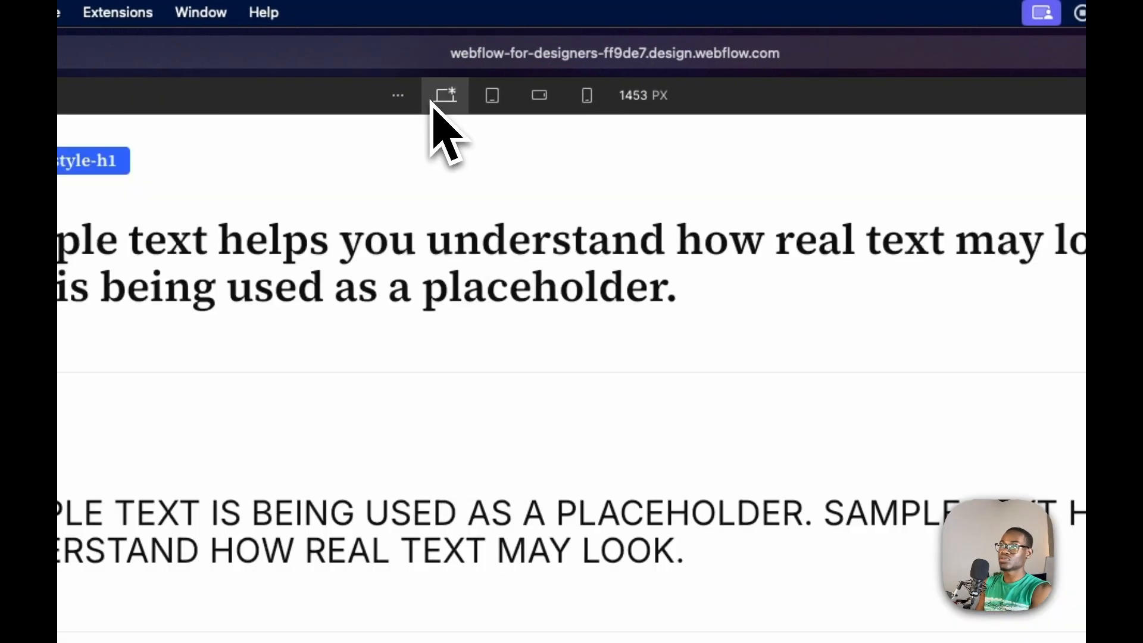
pyautogui.click(402, 98)
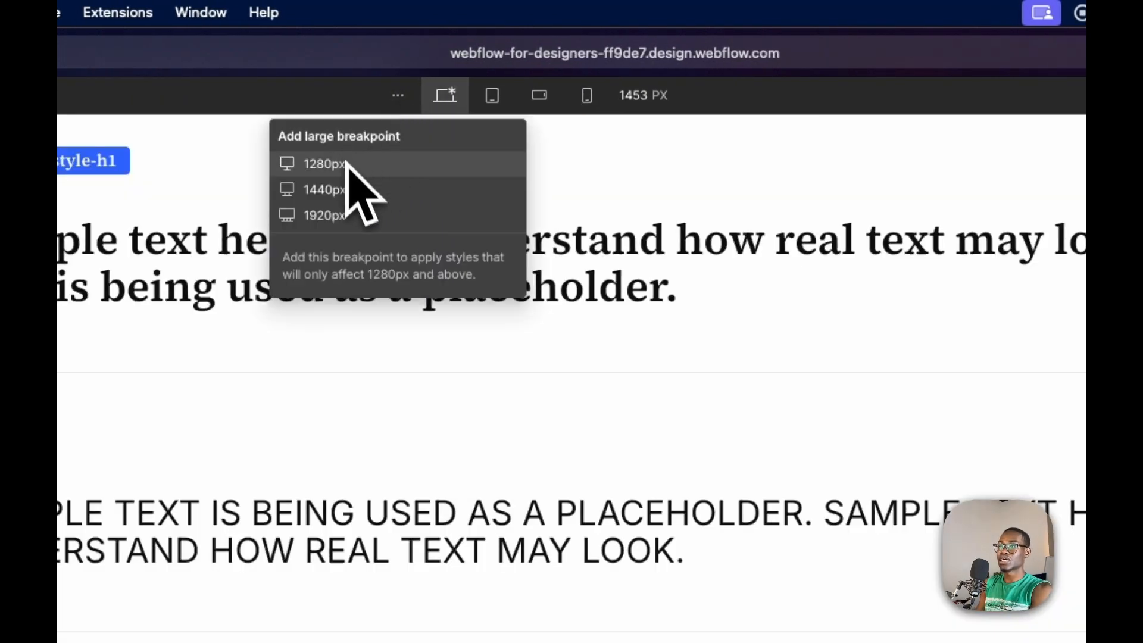
pyautogui.click(815, 265)
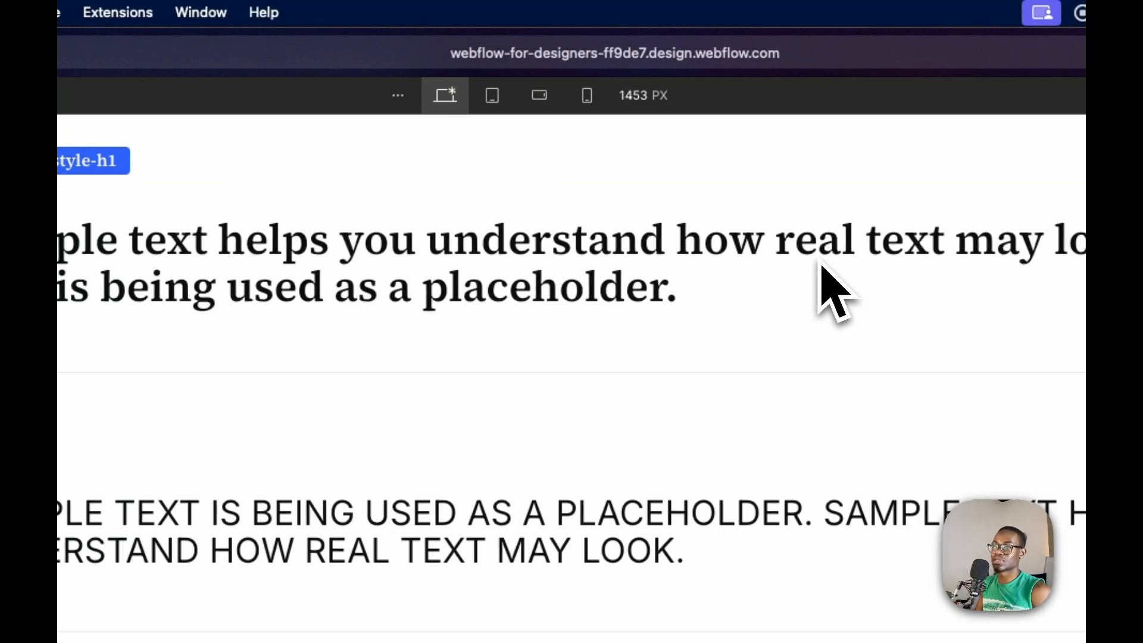